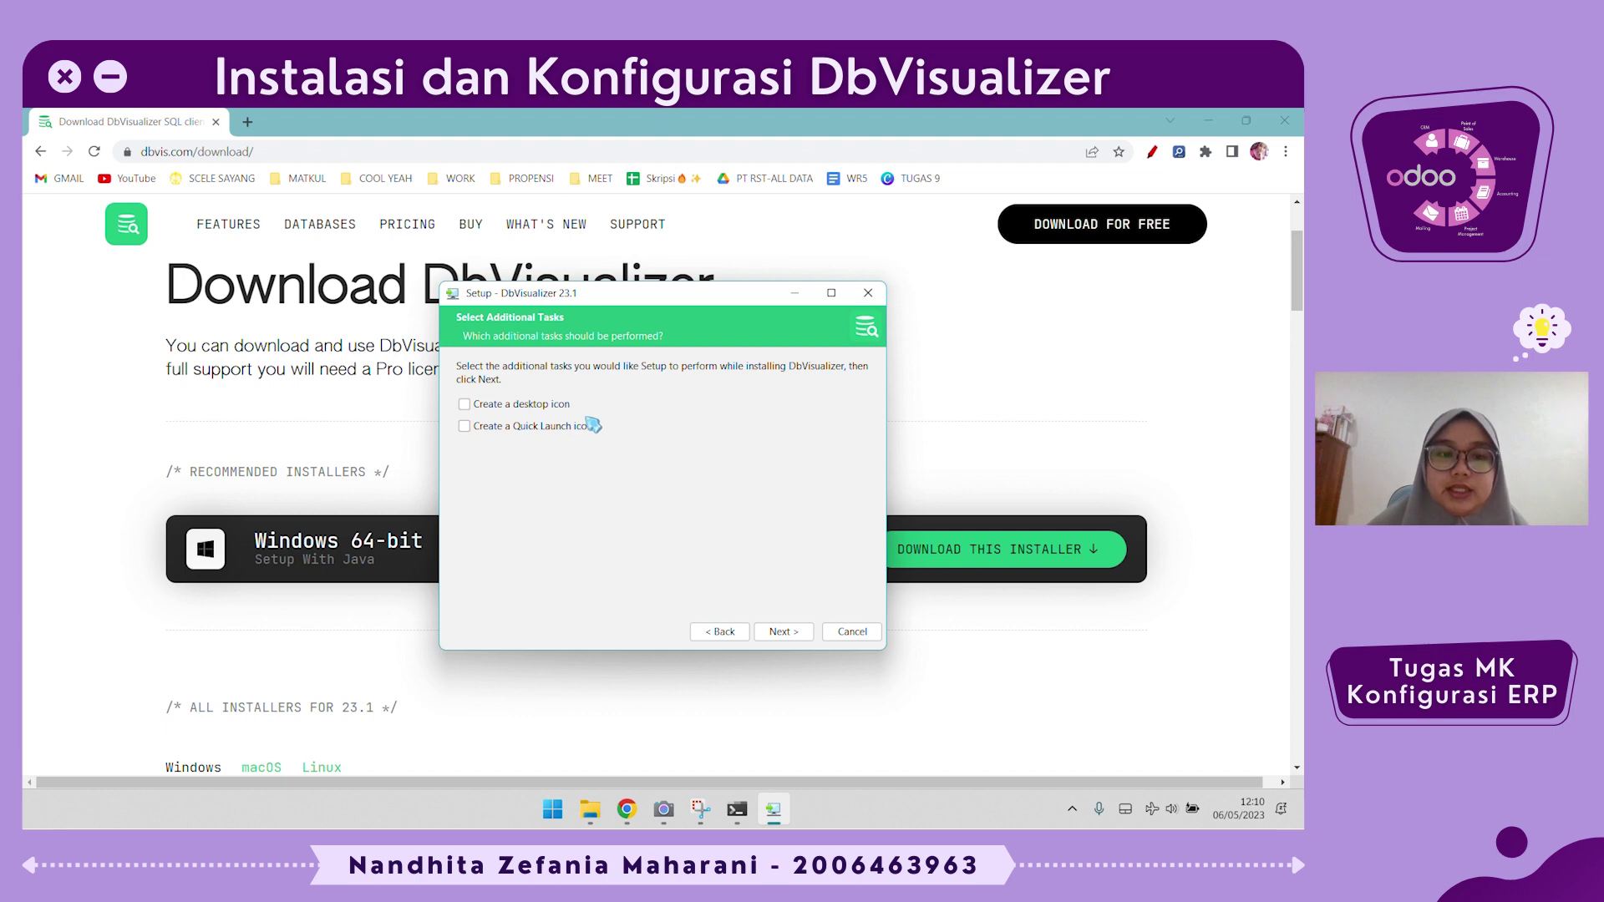
# Install DbVisualizer with a desktop icon and a Quick Launch icon, and finish setup with the option to run it.
pyautogui.click(465, 404)
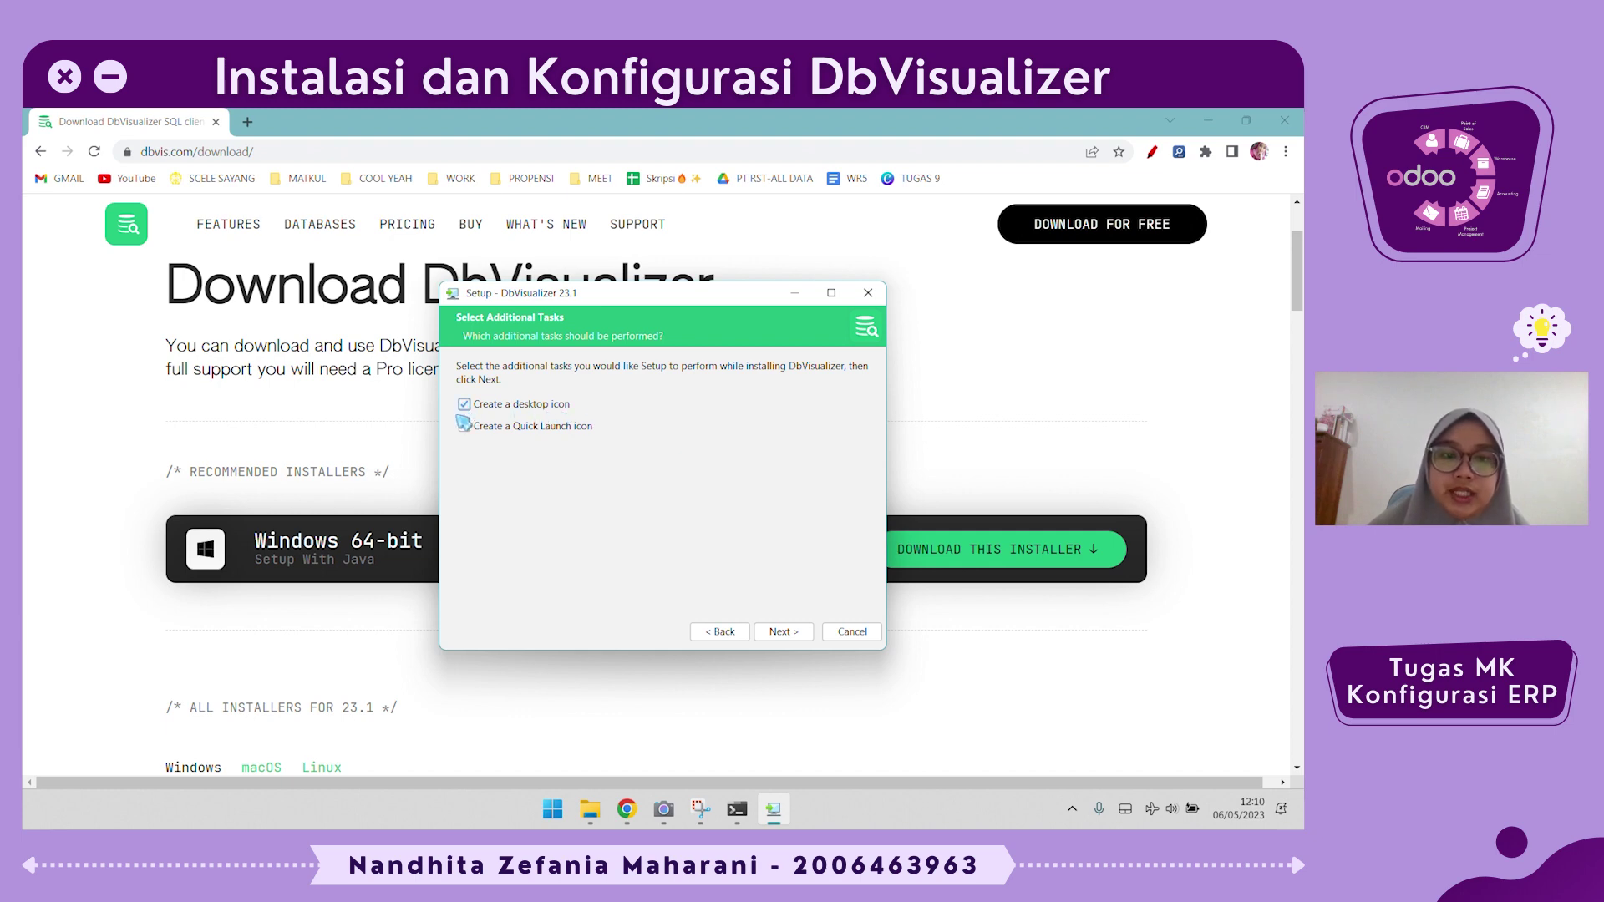
pyautogui.click(464, 426)
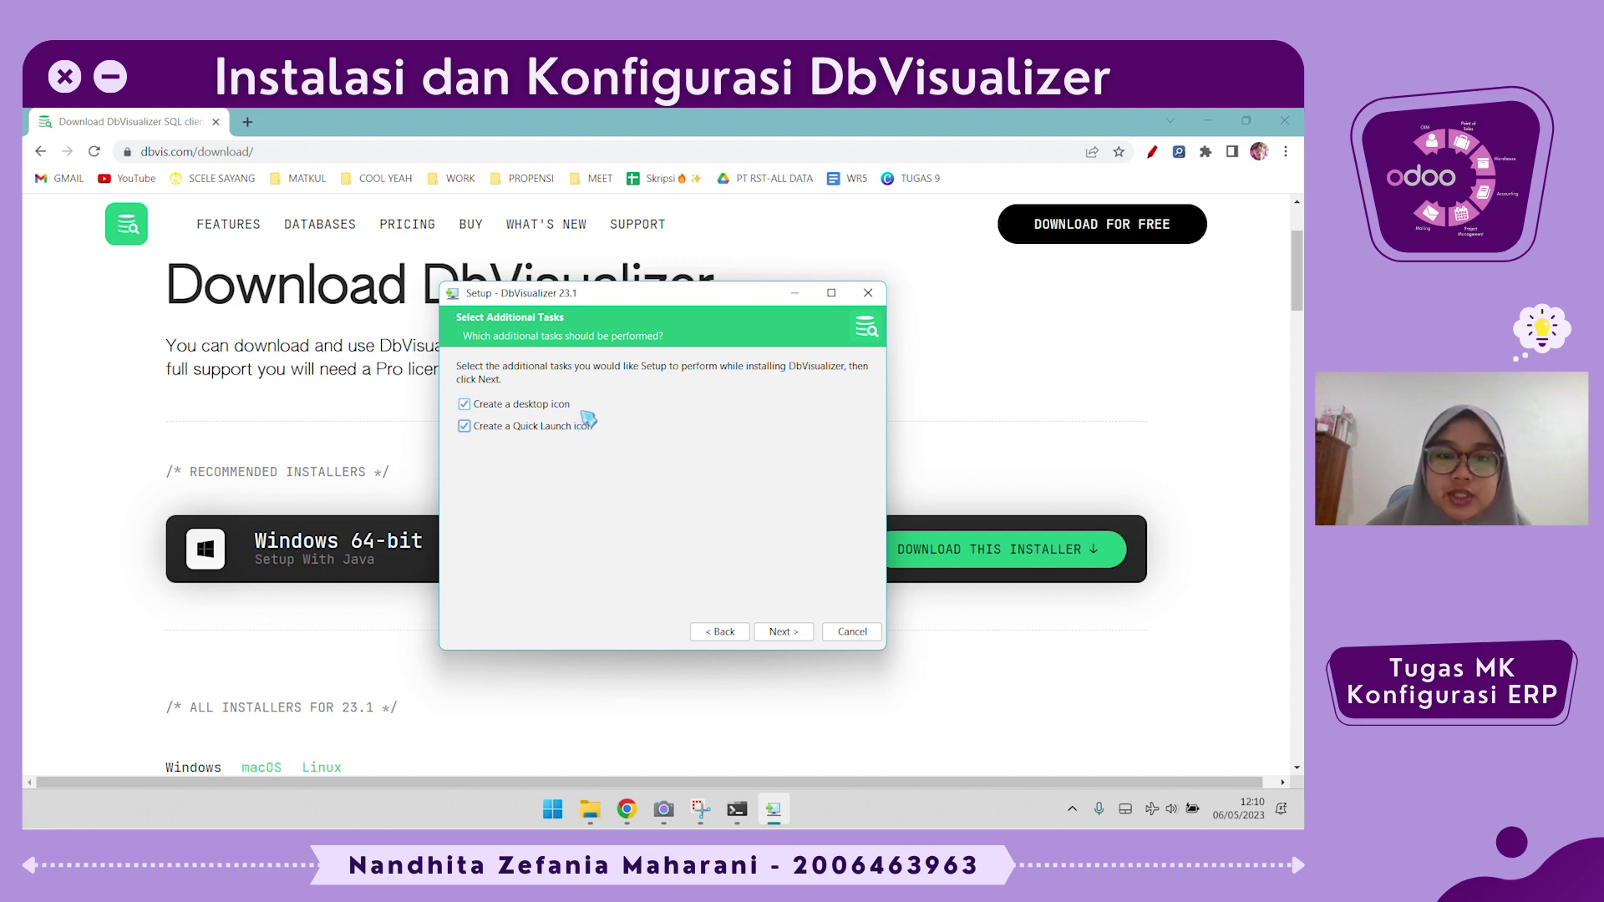
pyautogui.click(807, 632)
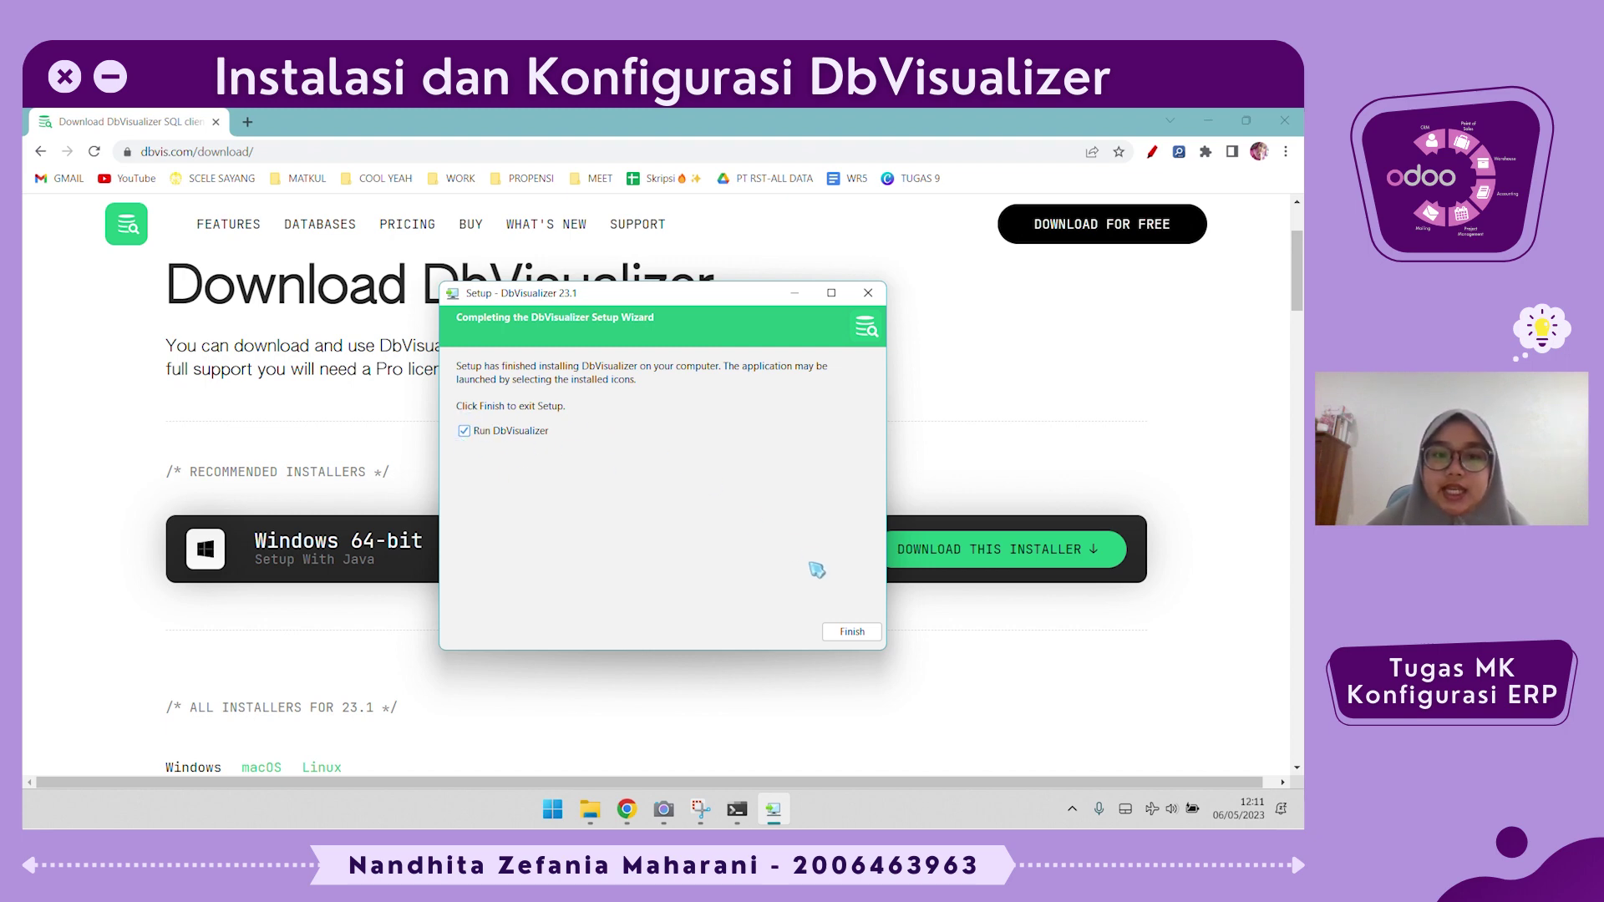
pyautogui.click(861, 632)
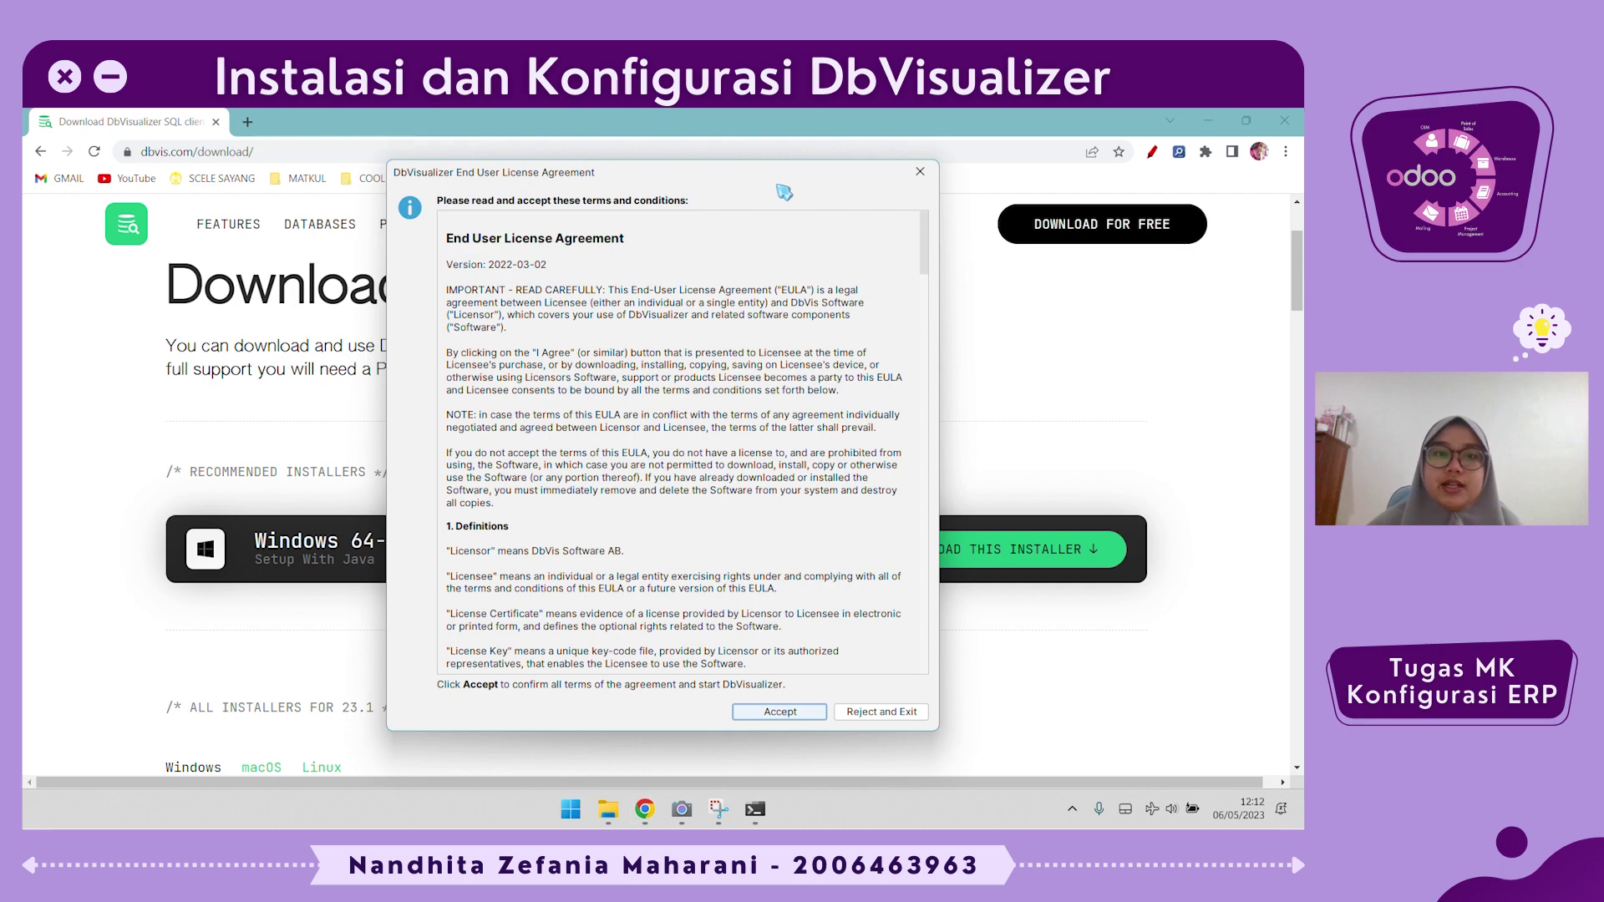
# Review and accept the End User License Agreement, and start with the Free forever edition.
pyautogui.scroll(-15, 704, 501)
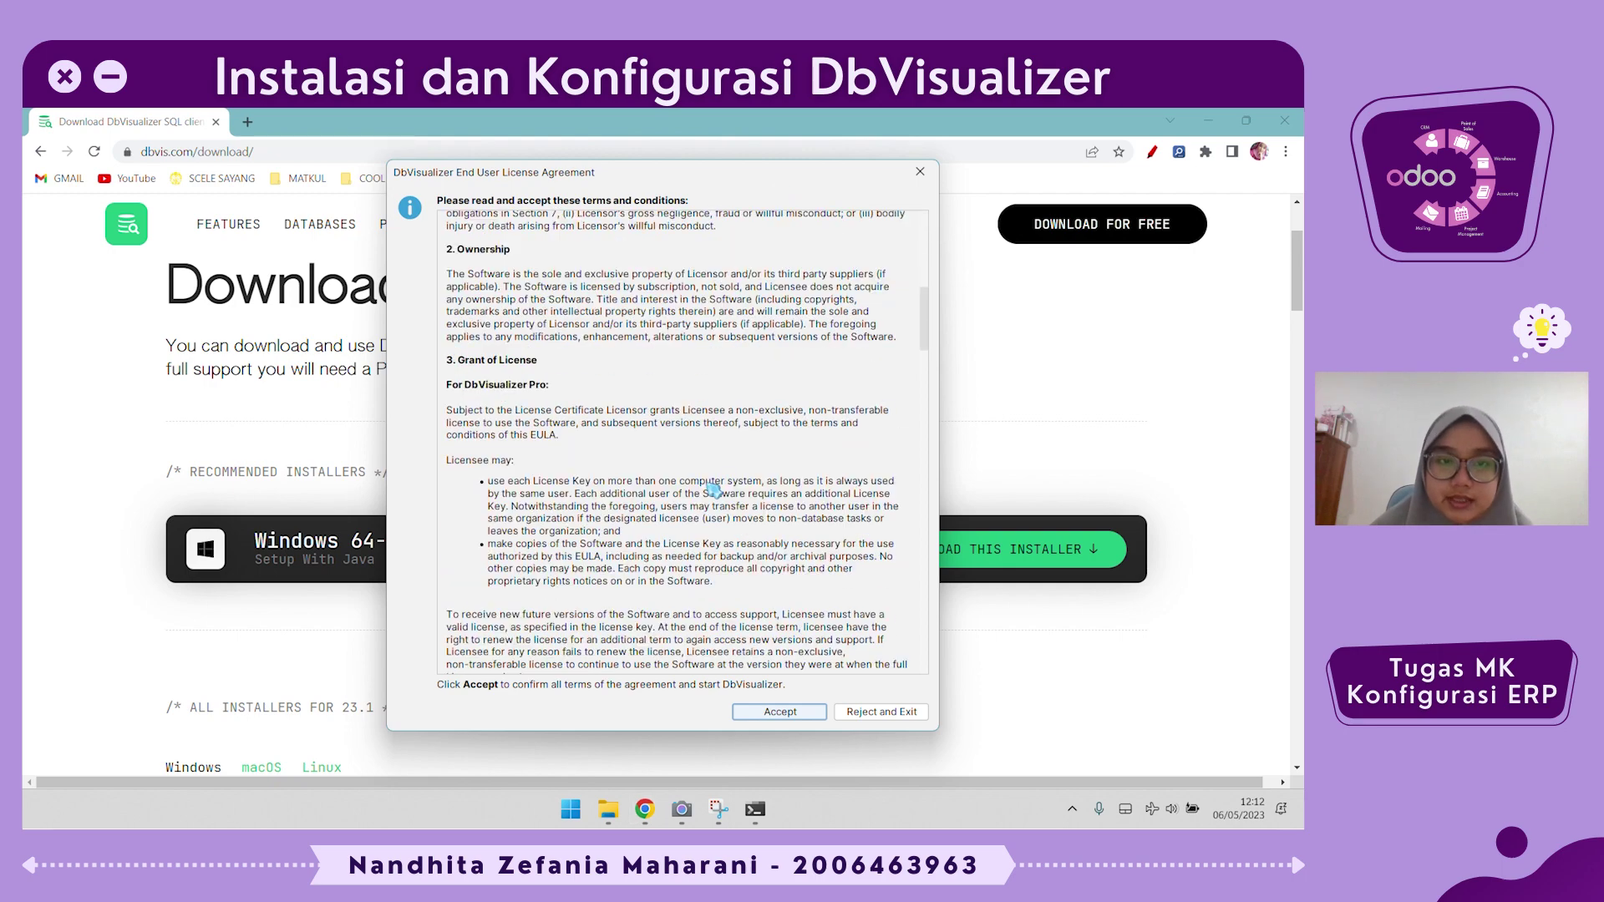
pyautogui.scroll(-20, 710, 488)
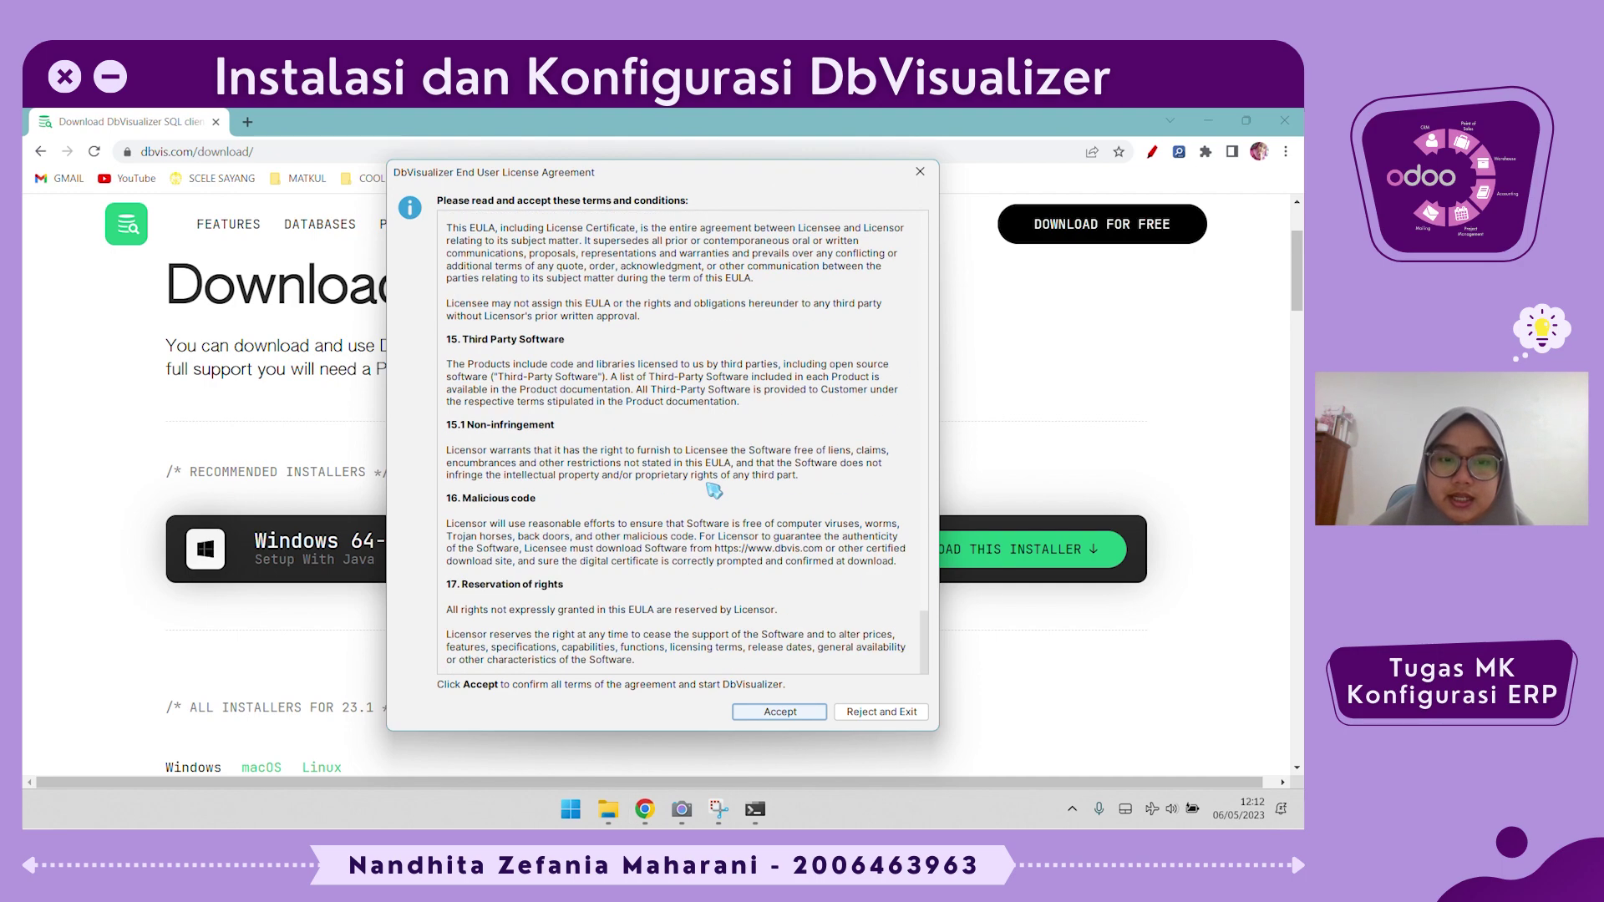
pyautogui.click(804, 715)
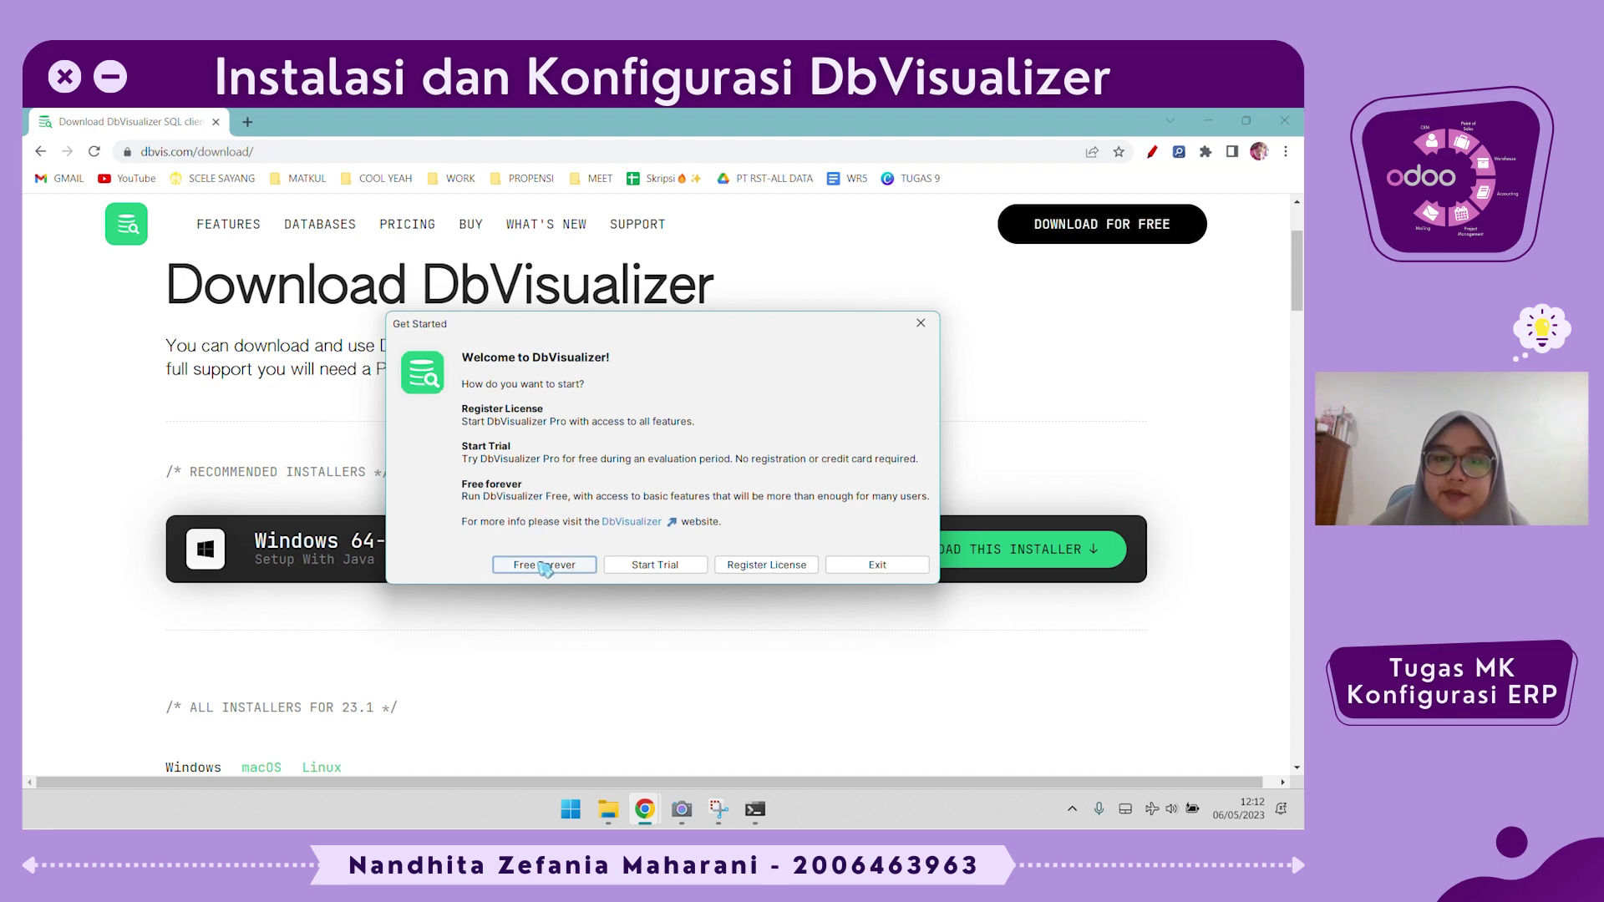
pyautogui.click(585, 569)
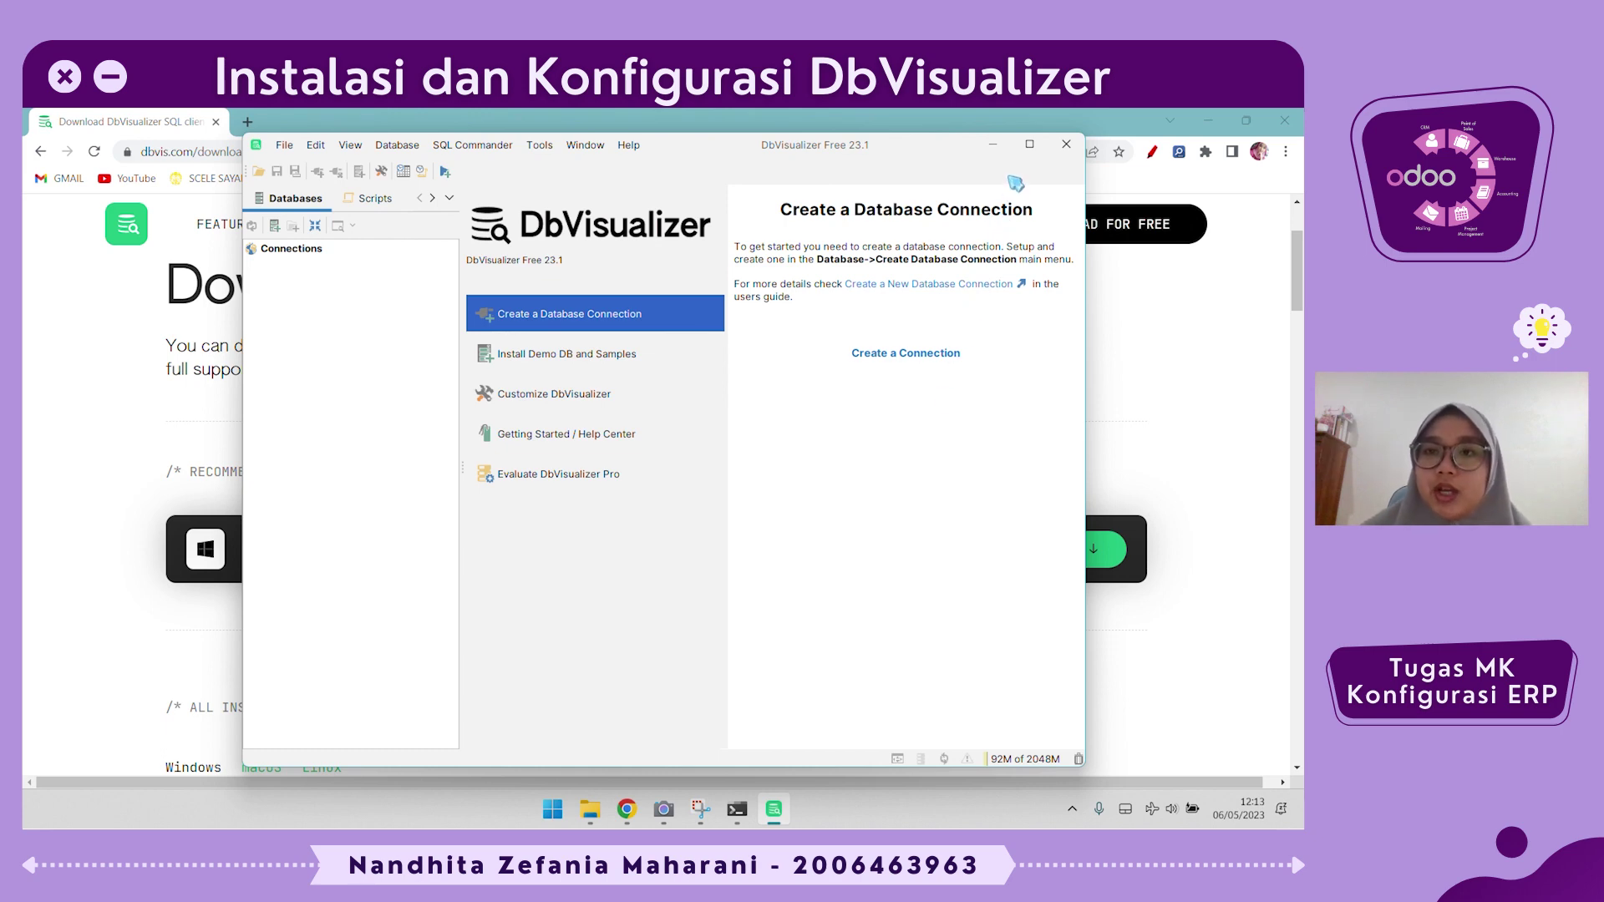
# Create a database connection in the maximized DbVisualizer window, using the PostgreSQL driver.
pyautogui.click(1029, 144)
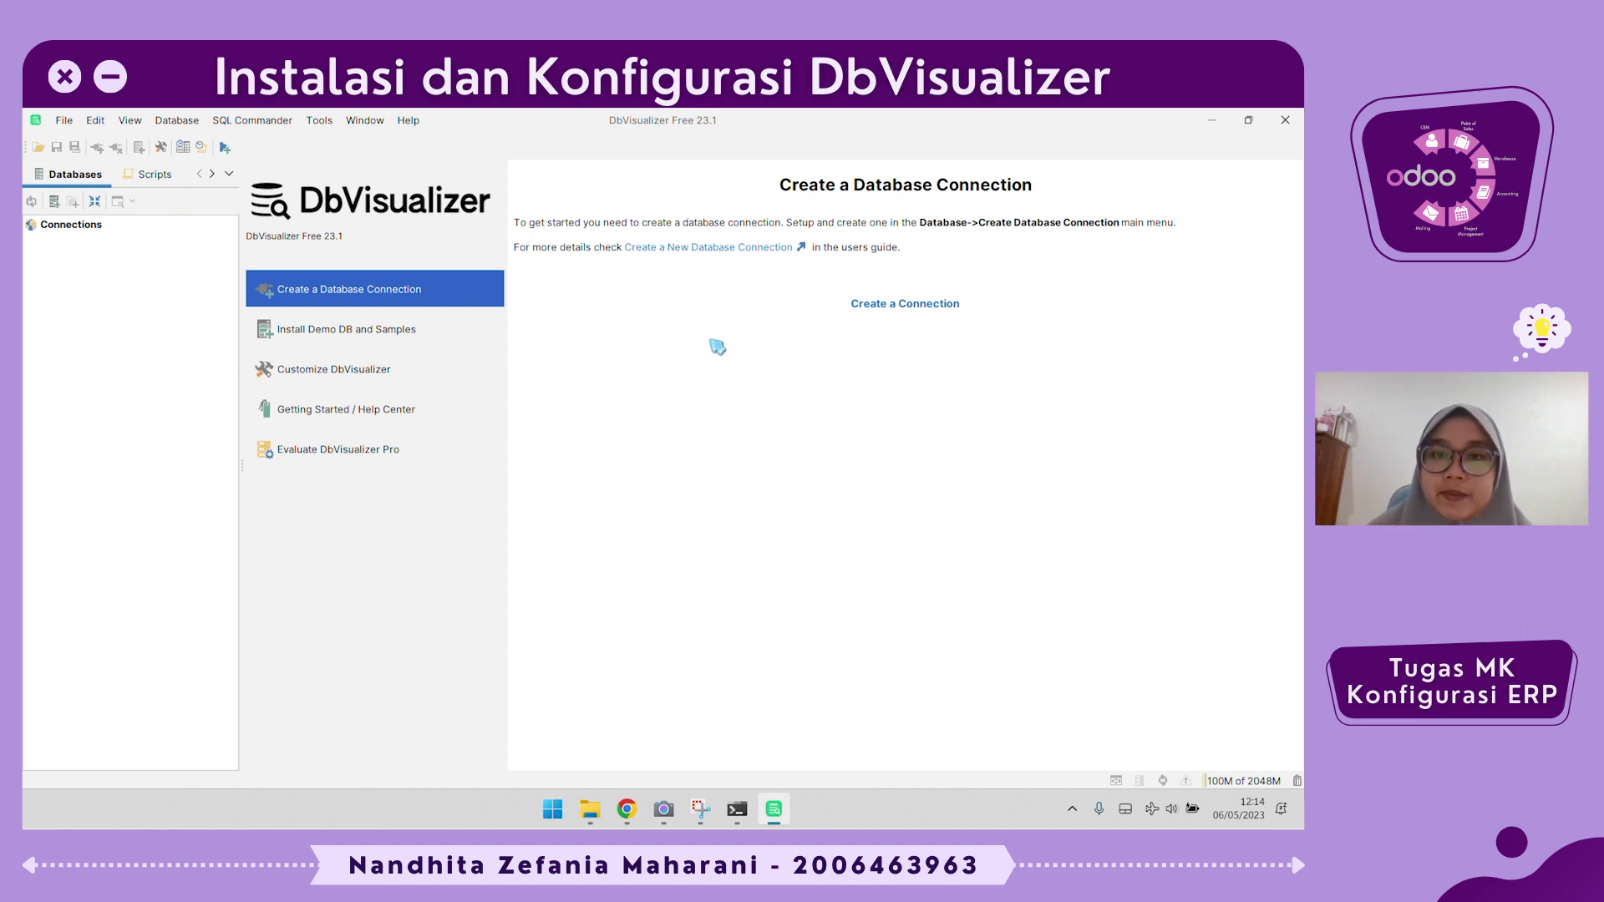
pyautogui.click(899, 313)
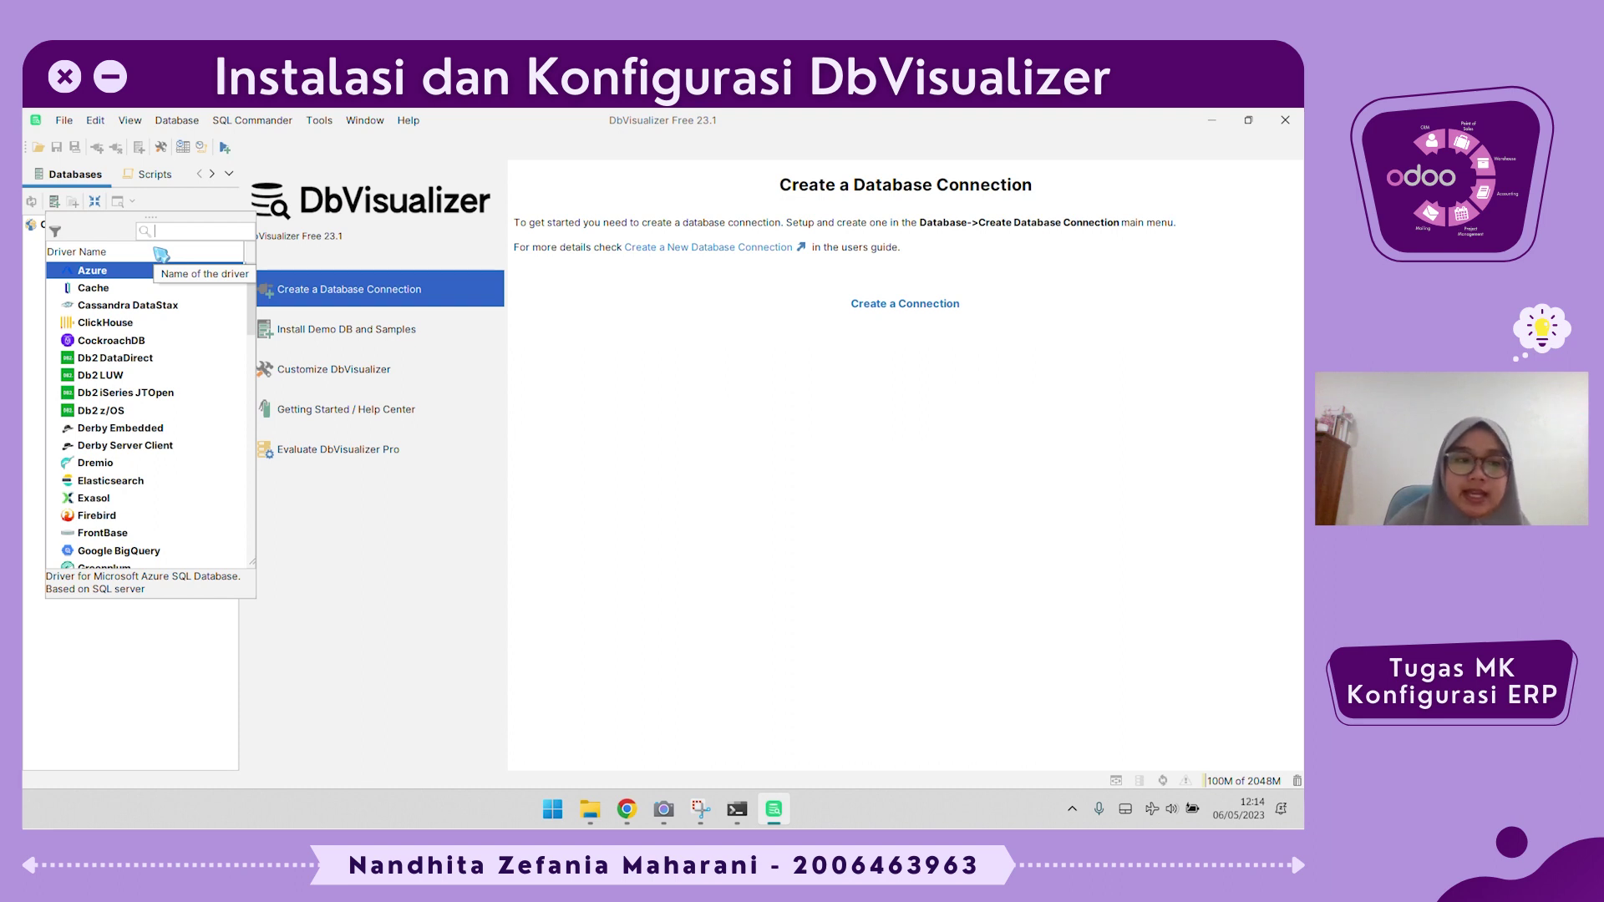
pyautogui.write('po')
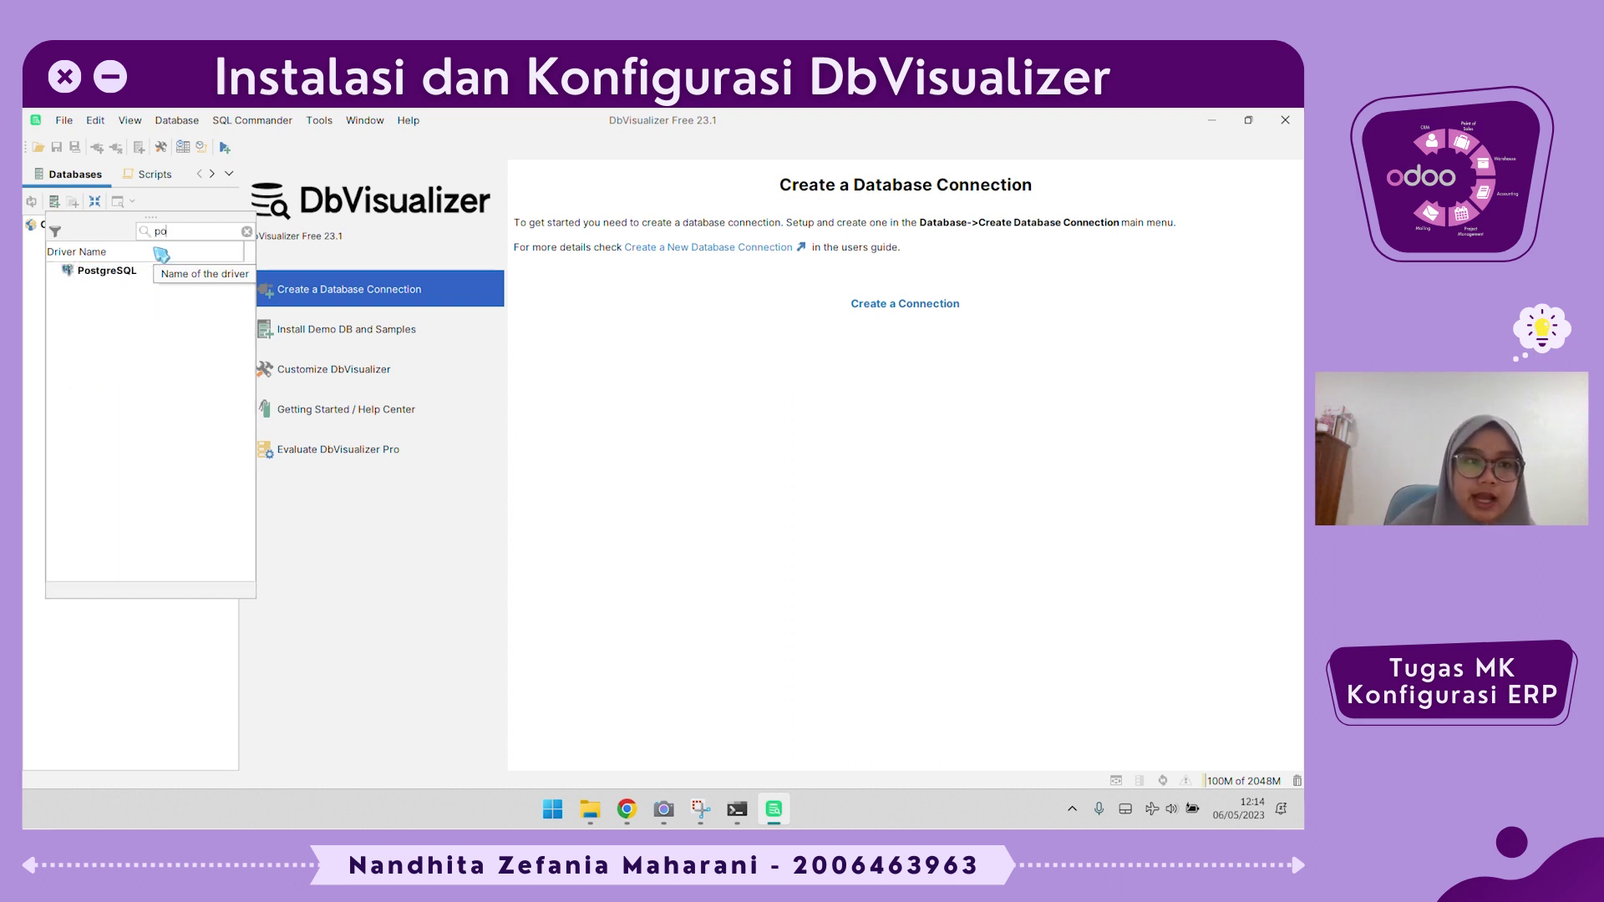
pyautogui.click(138, 280)
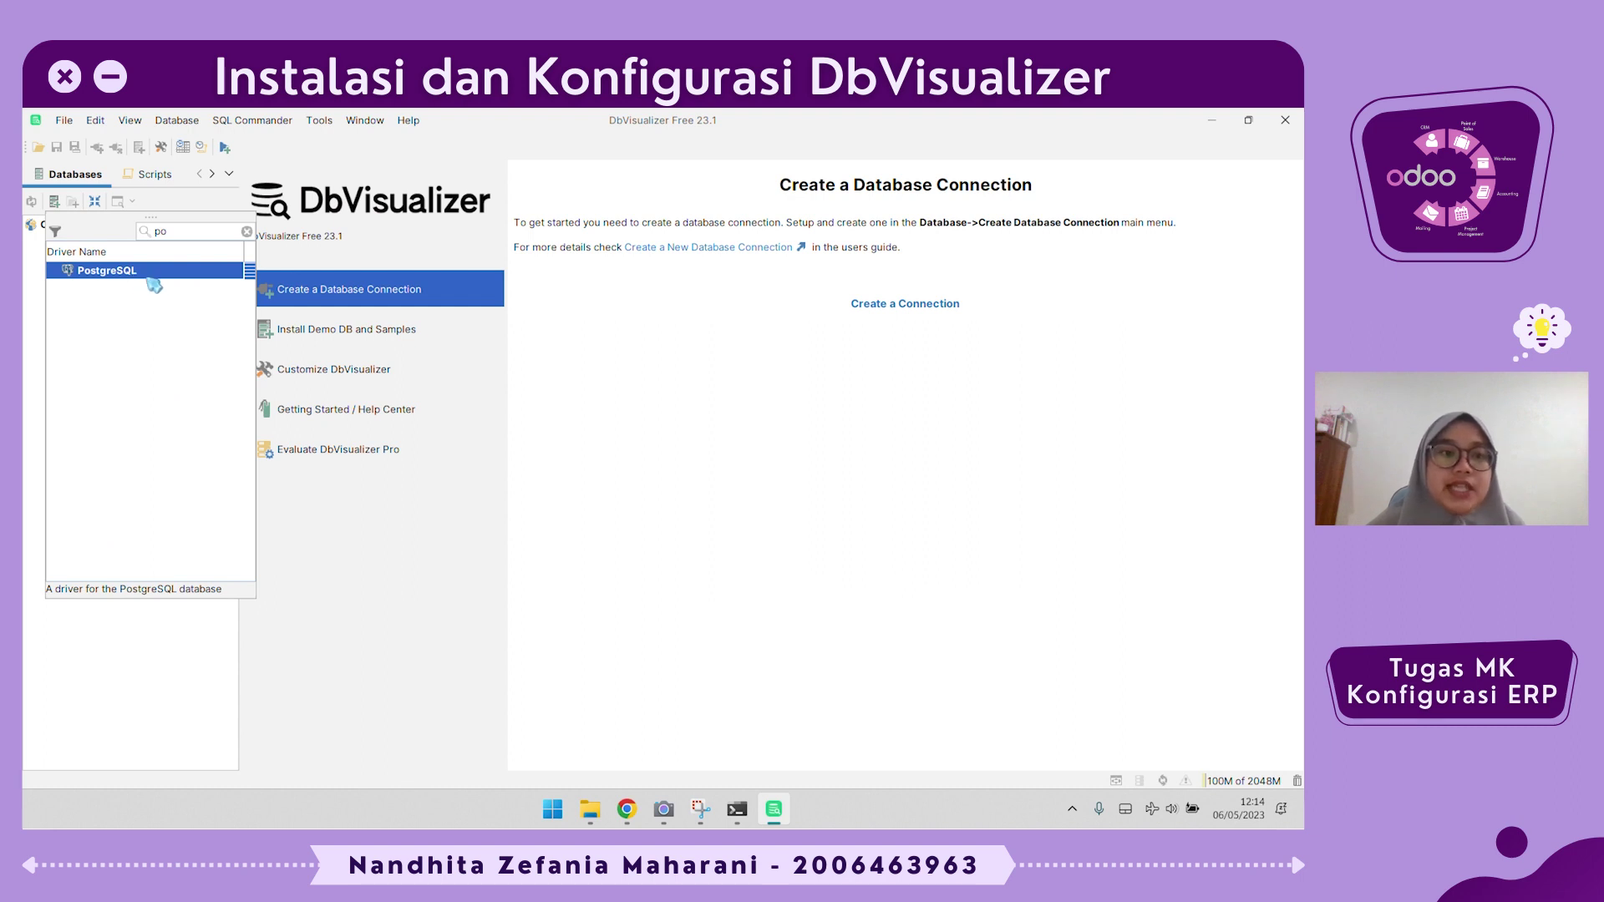
pyautogui.doubleClick(150, 277)
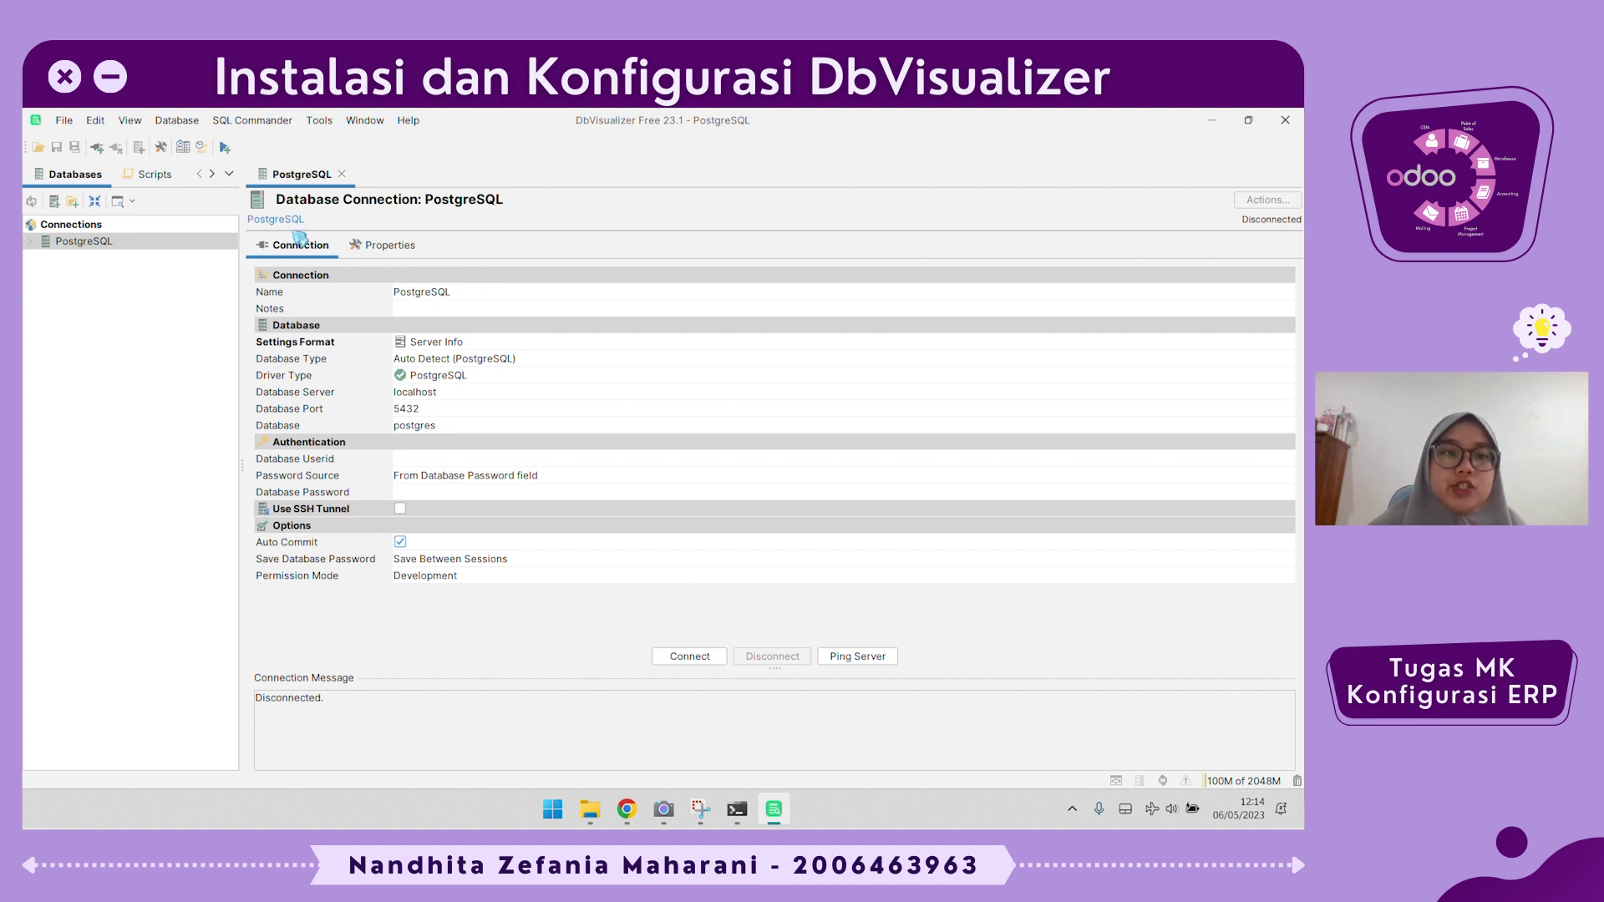
# Rename the new PostgreSQL connection to "DB PostgreSQL Odoo".
pyautogui.click(405, 294)
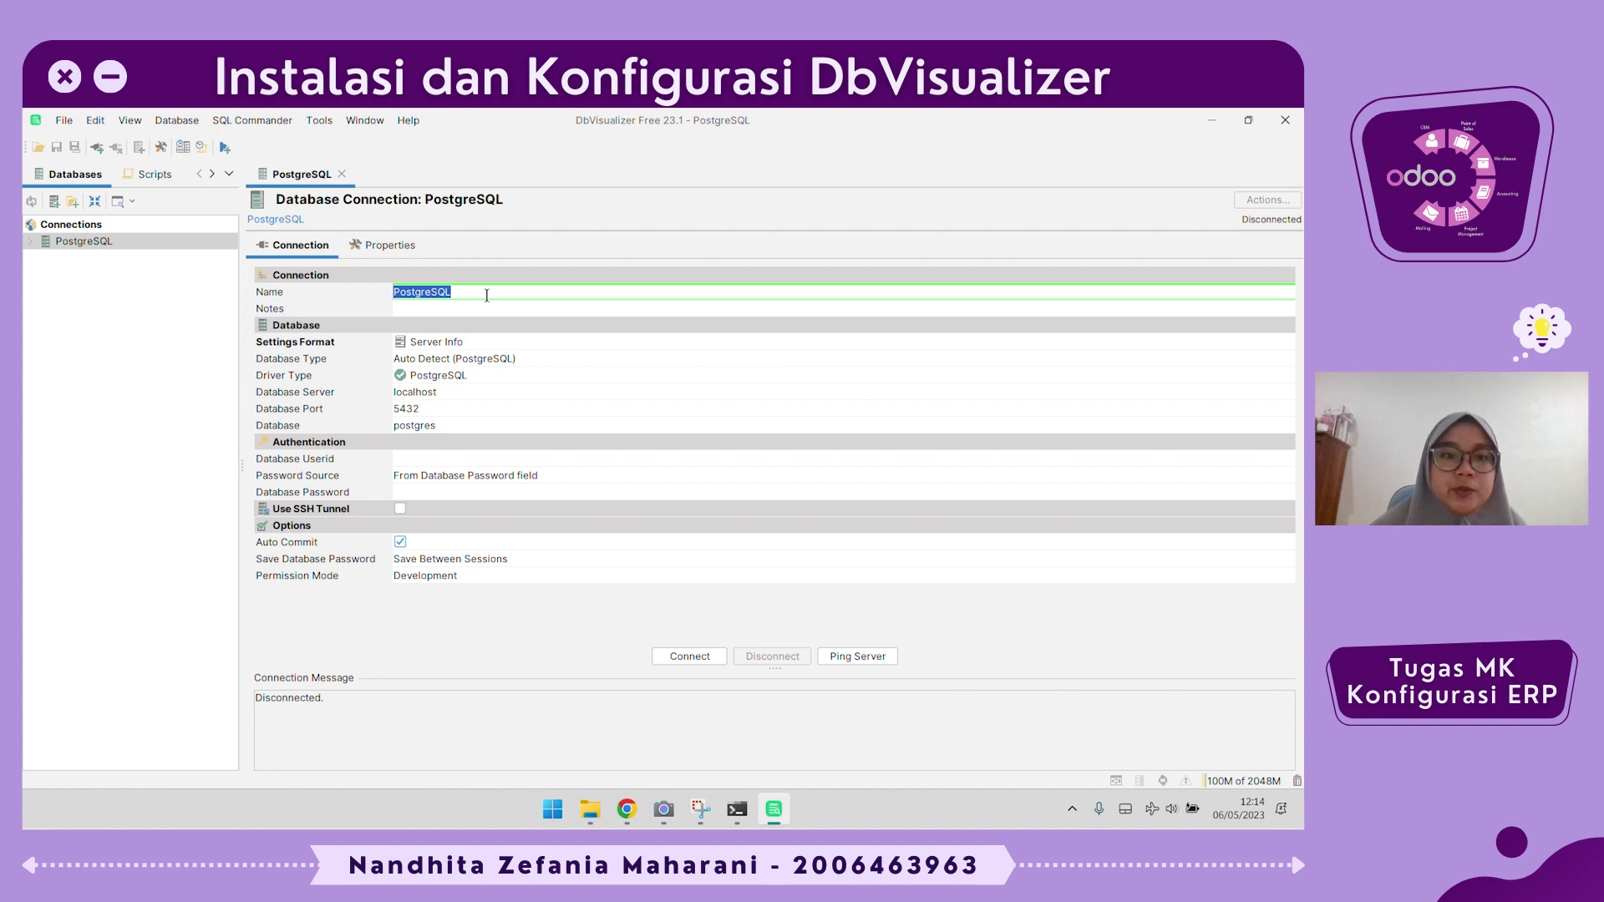
pyautogui.write('D')
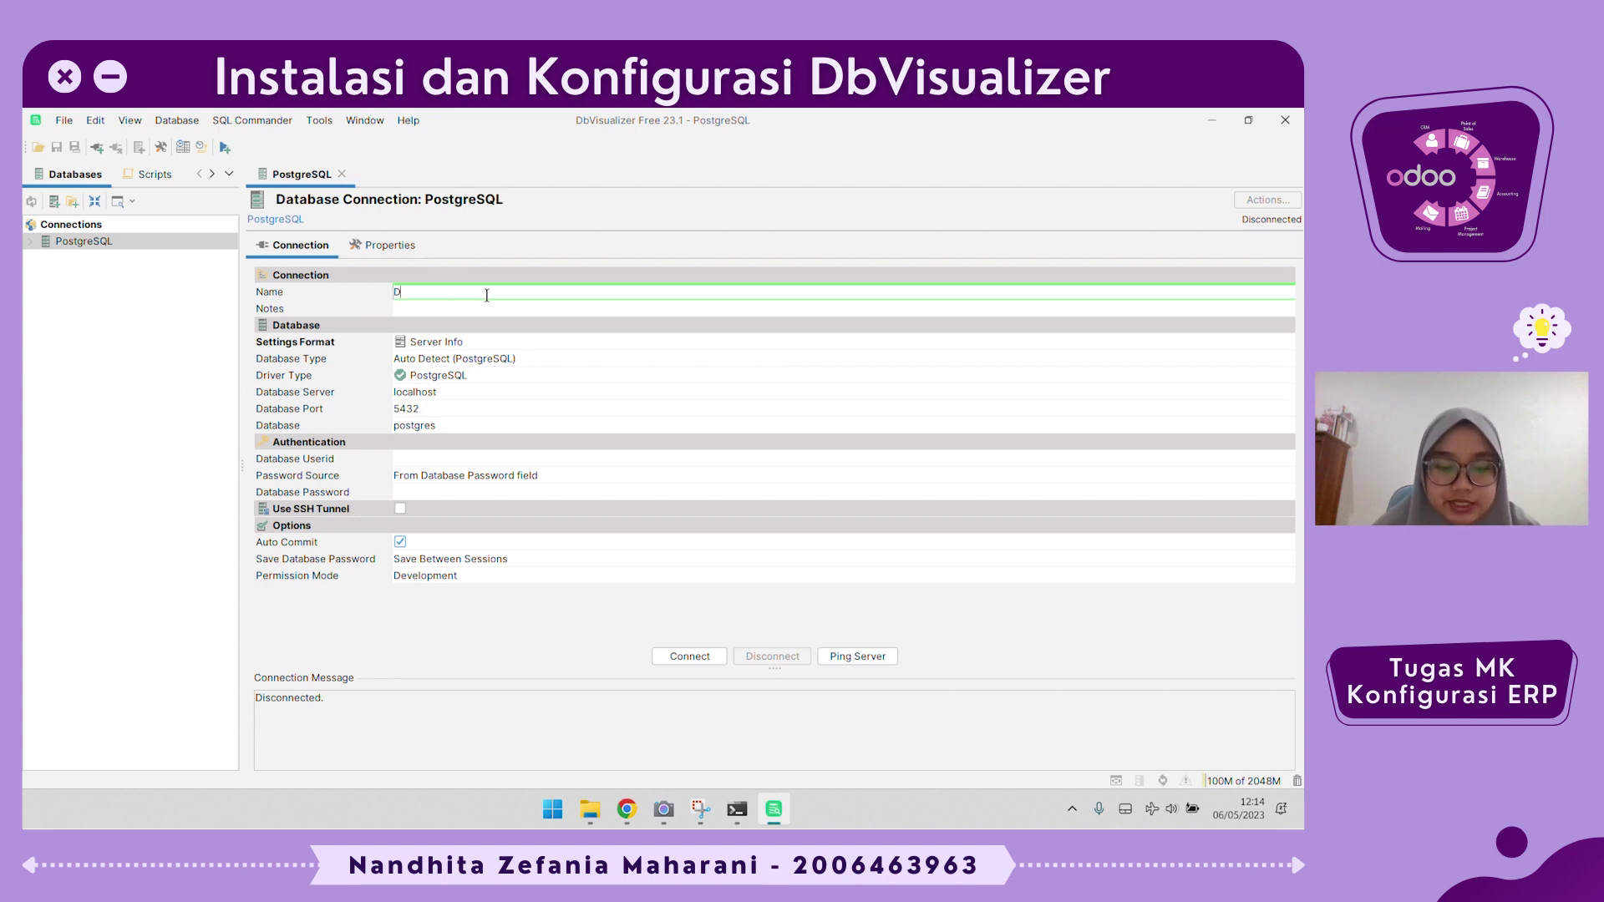
pyautogui.write('B Post')
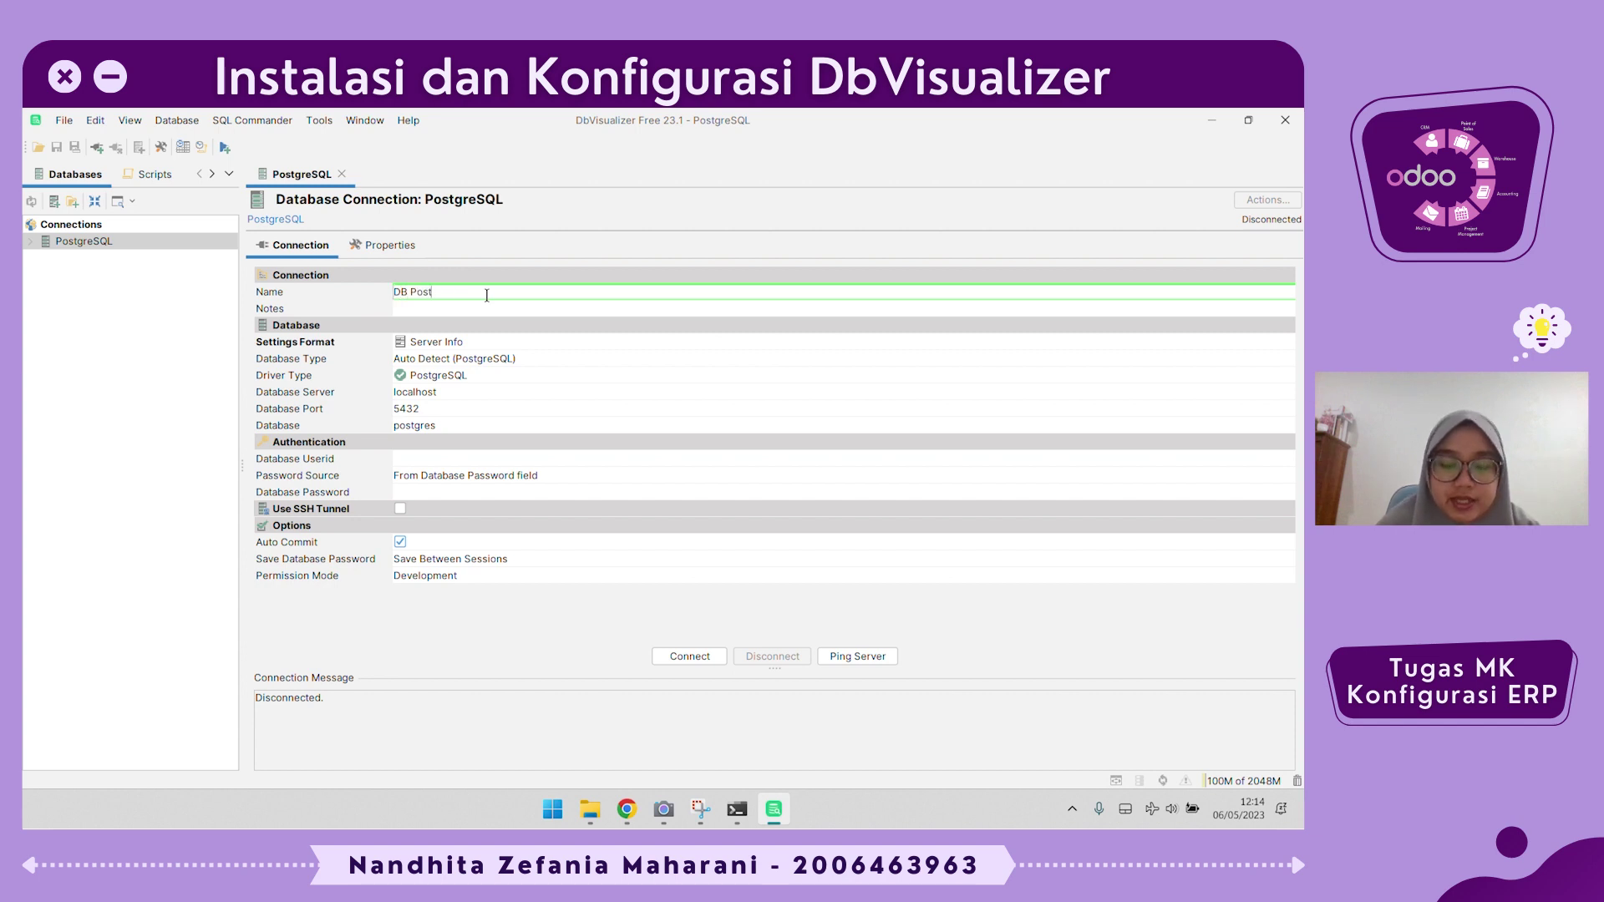
pyautogui.write('GgreSQ')
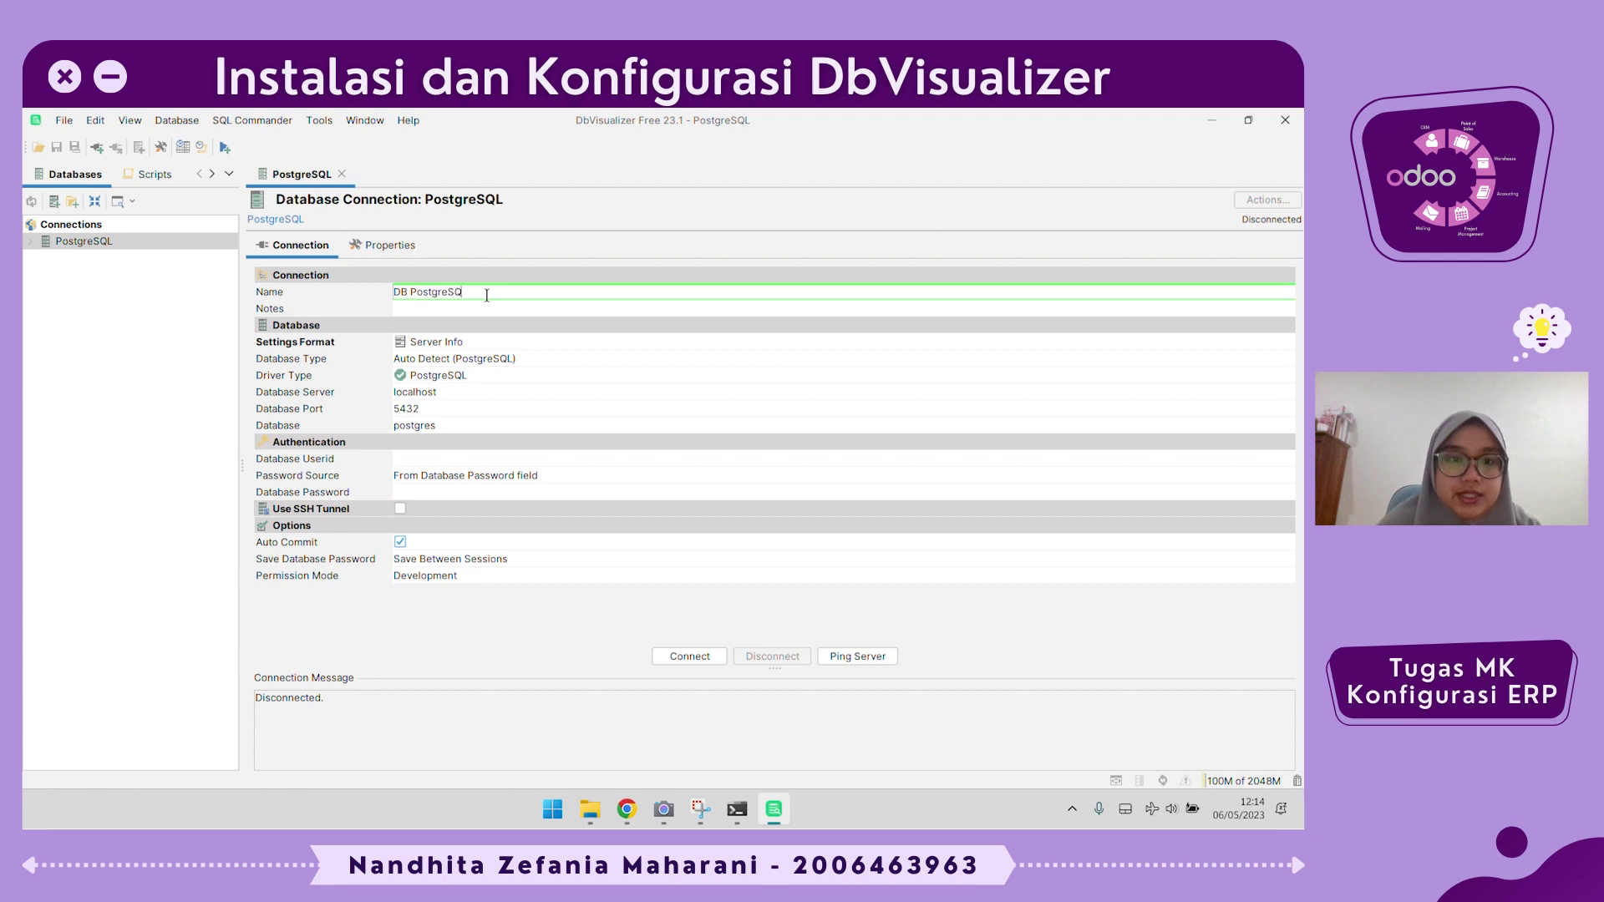
pyautogui.write('L Odoo')
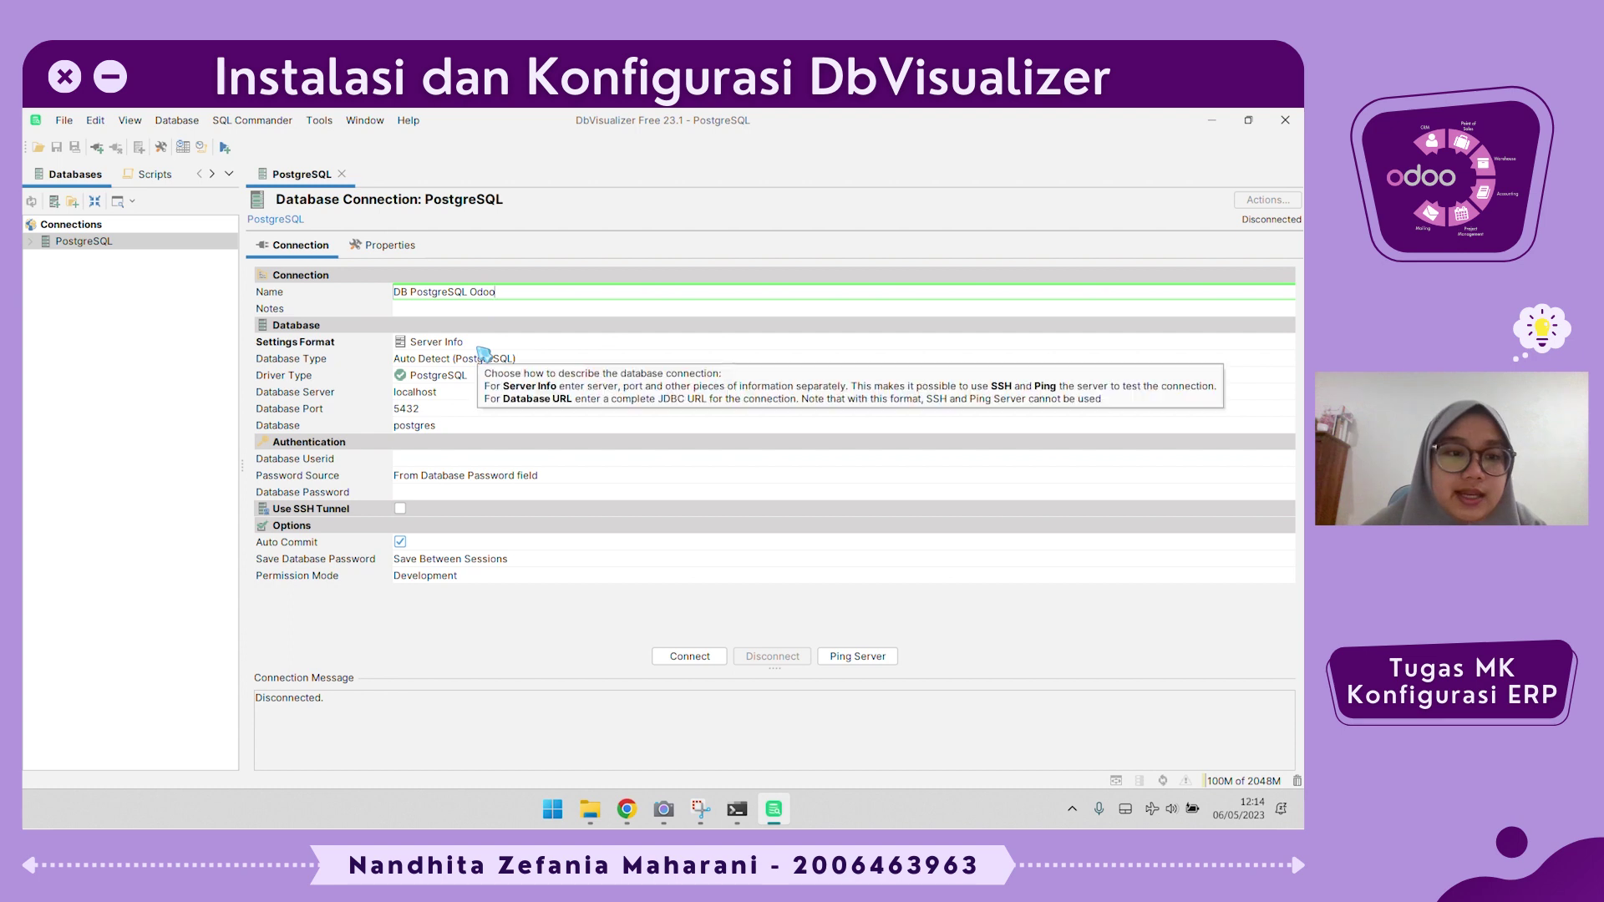
pyautogui.press('Return')
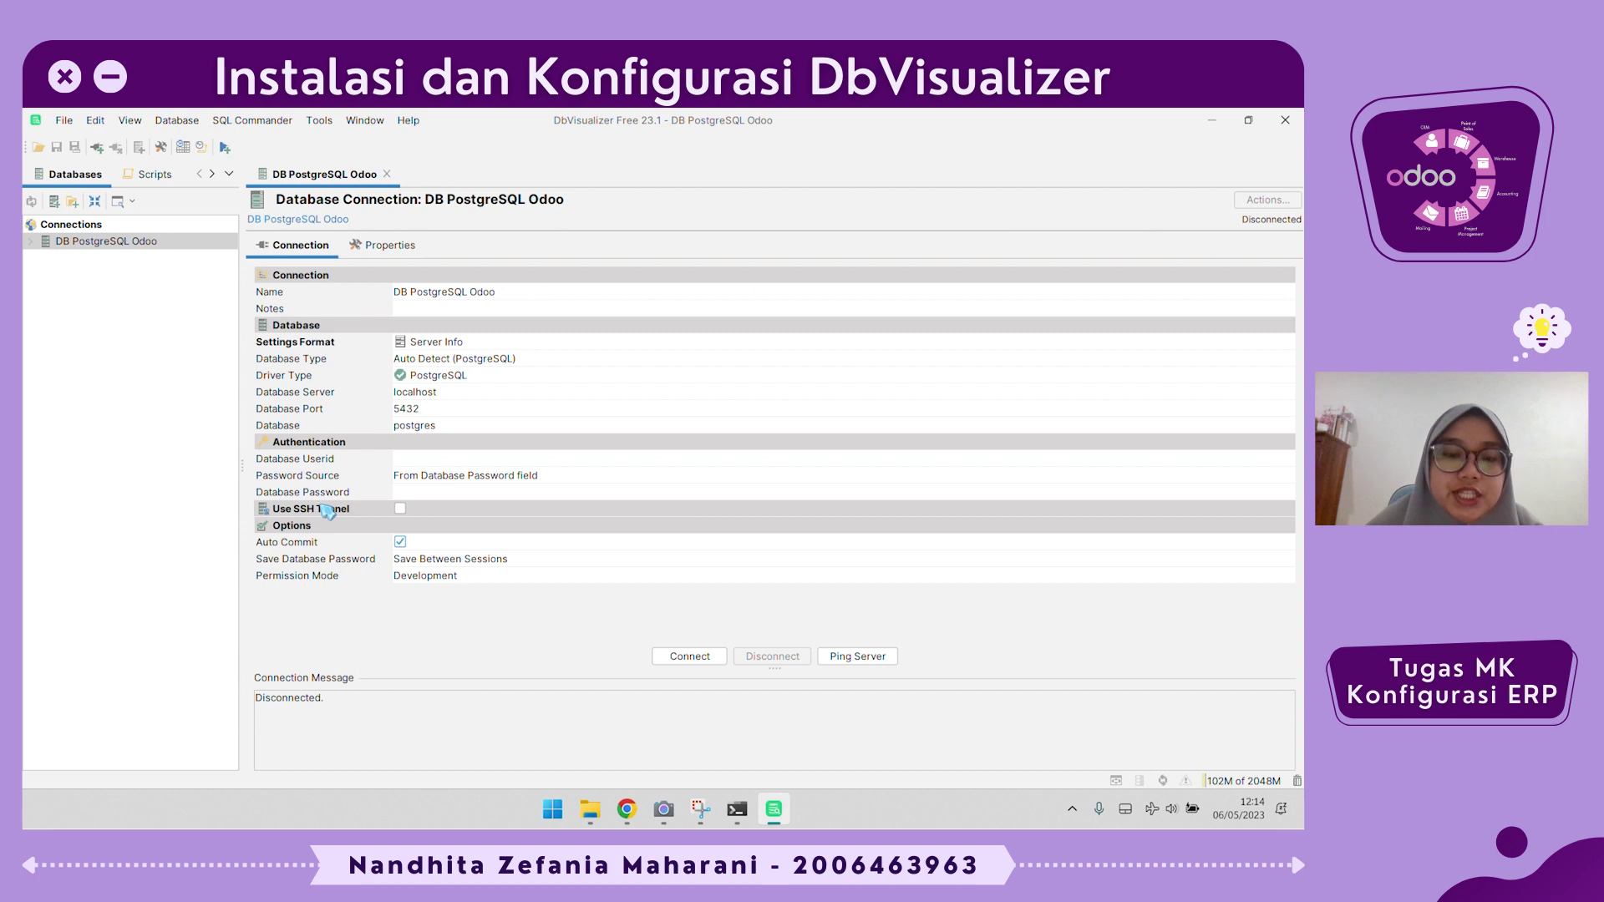
# Set the connection's Database Userid to openpg and enter the database password.
pyautogui.click(448, 462)
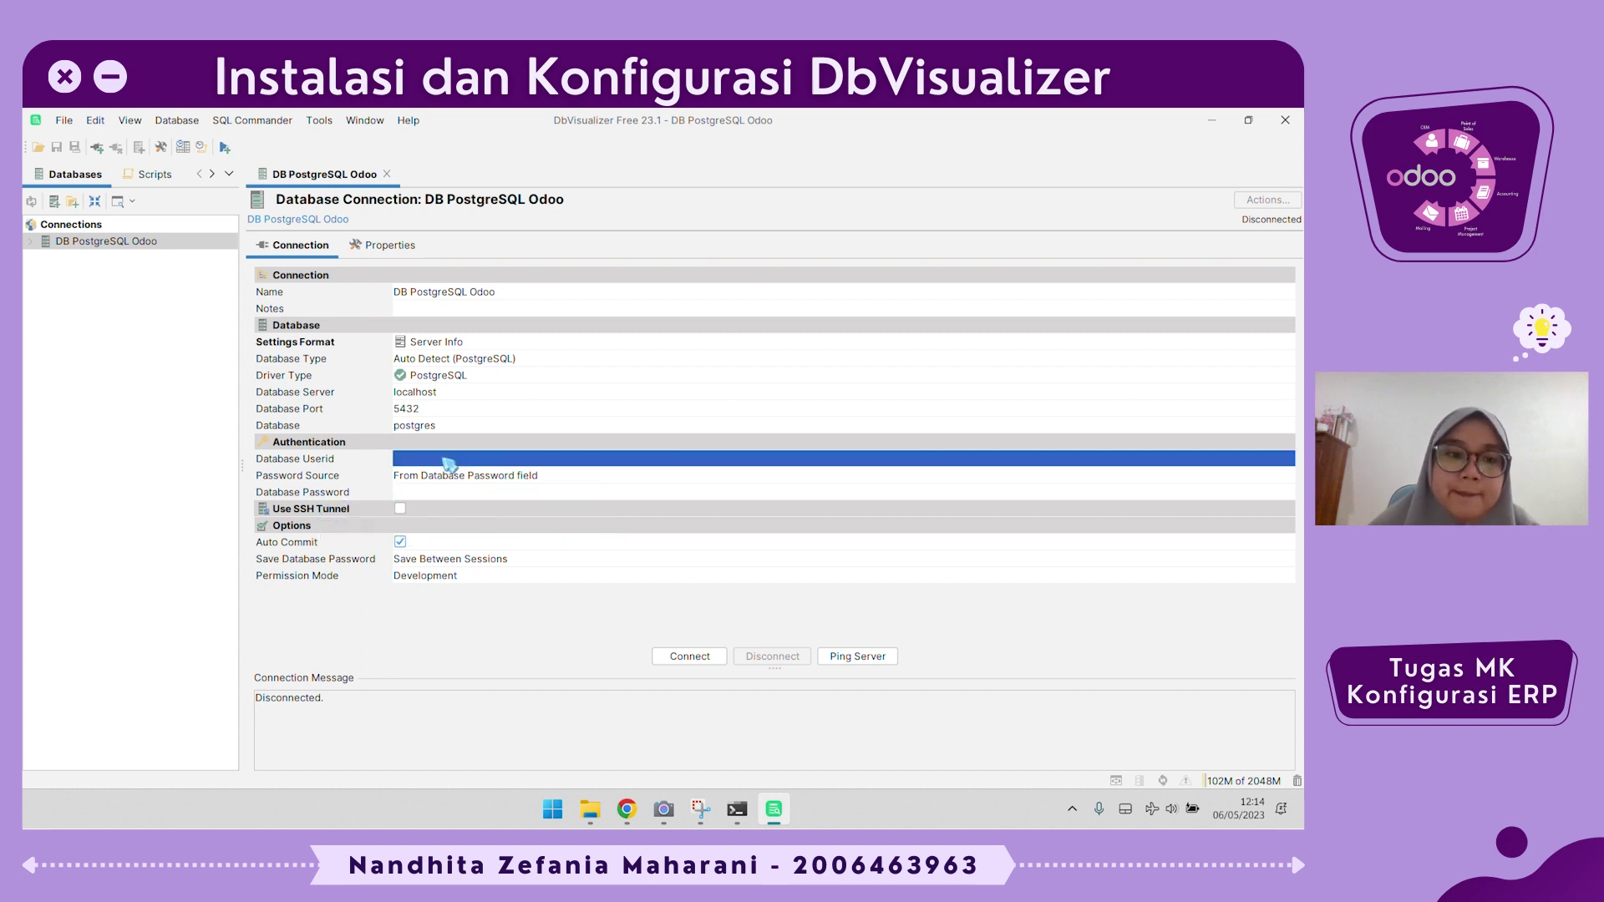
pyautogui.click(444, 457)
pyautogui.write('openpg')
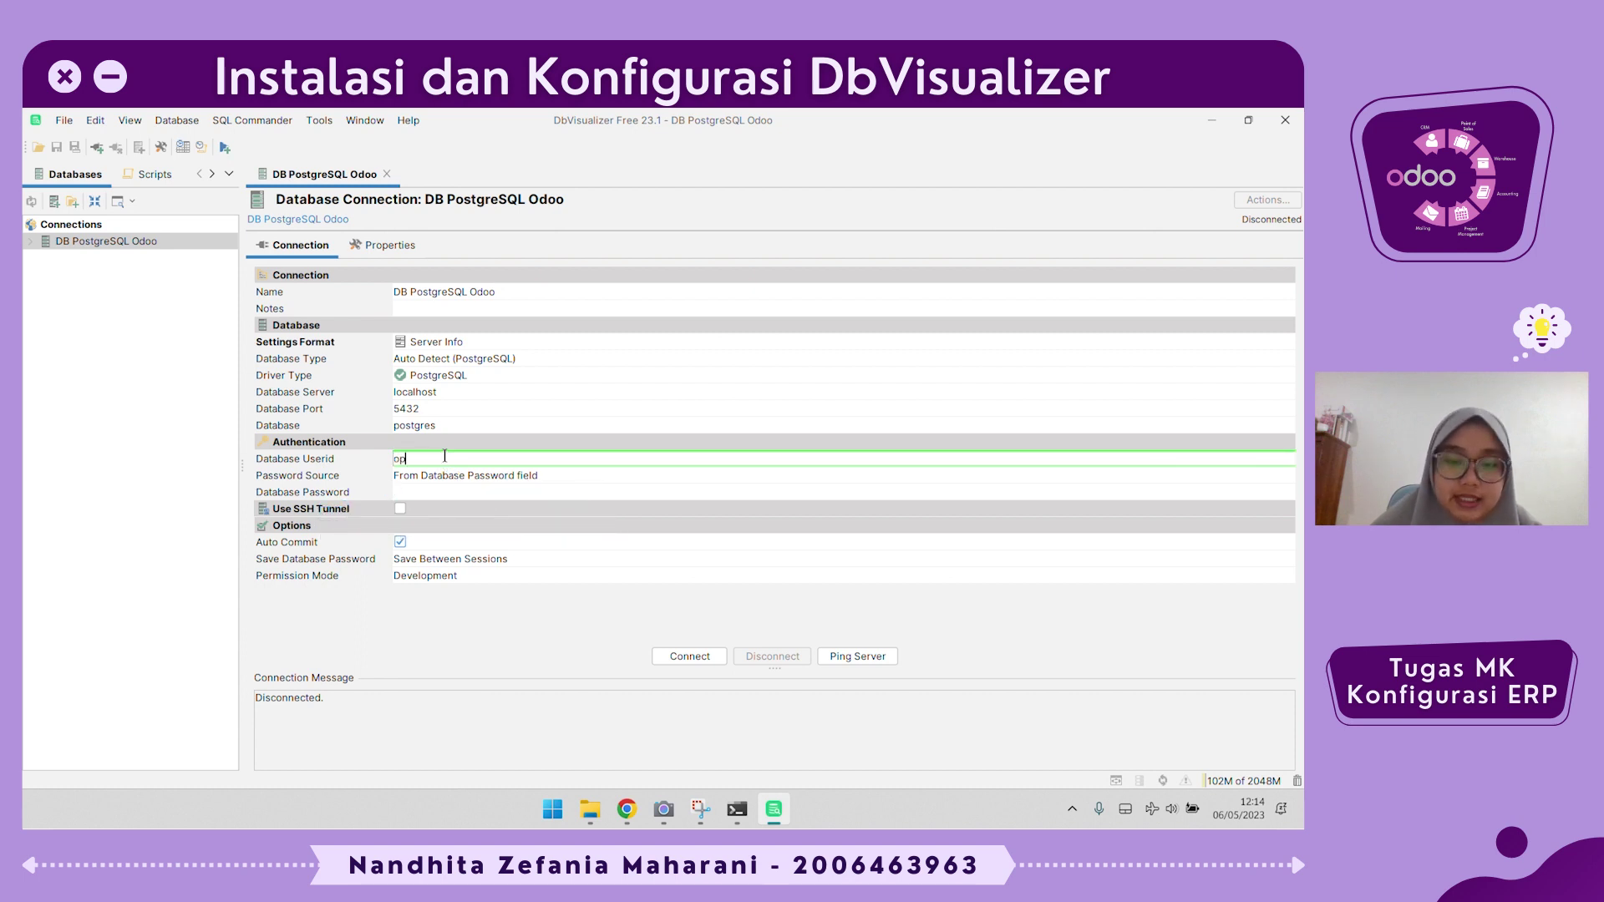
pyautogui.click(438, 492)
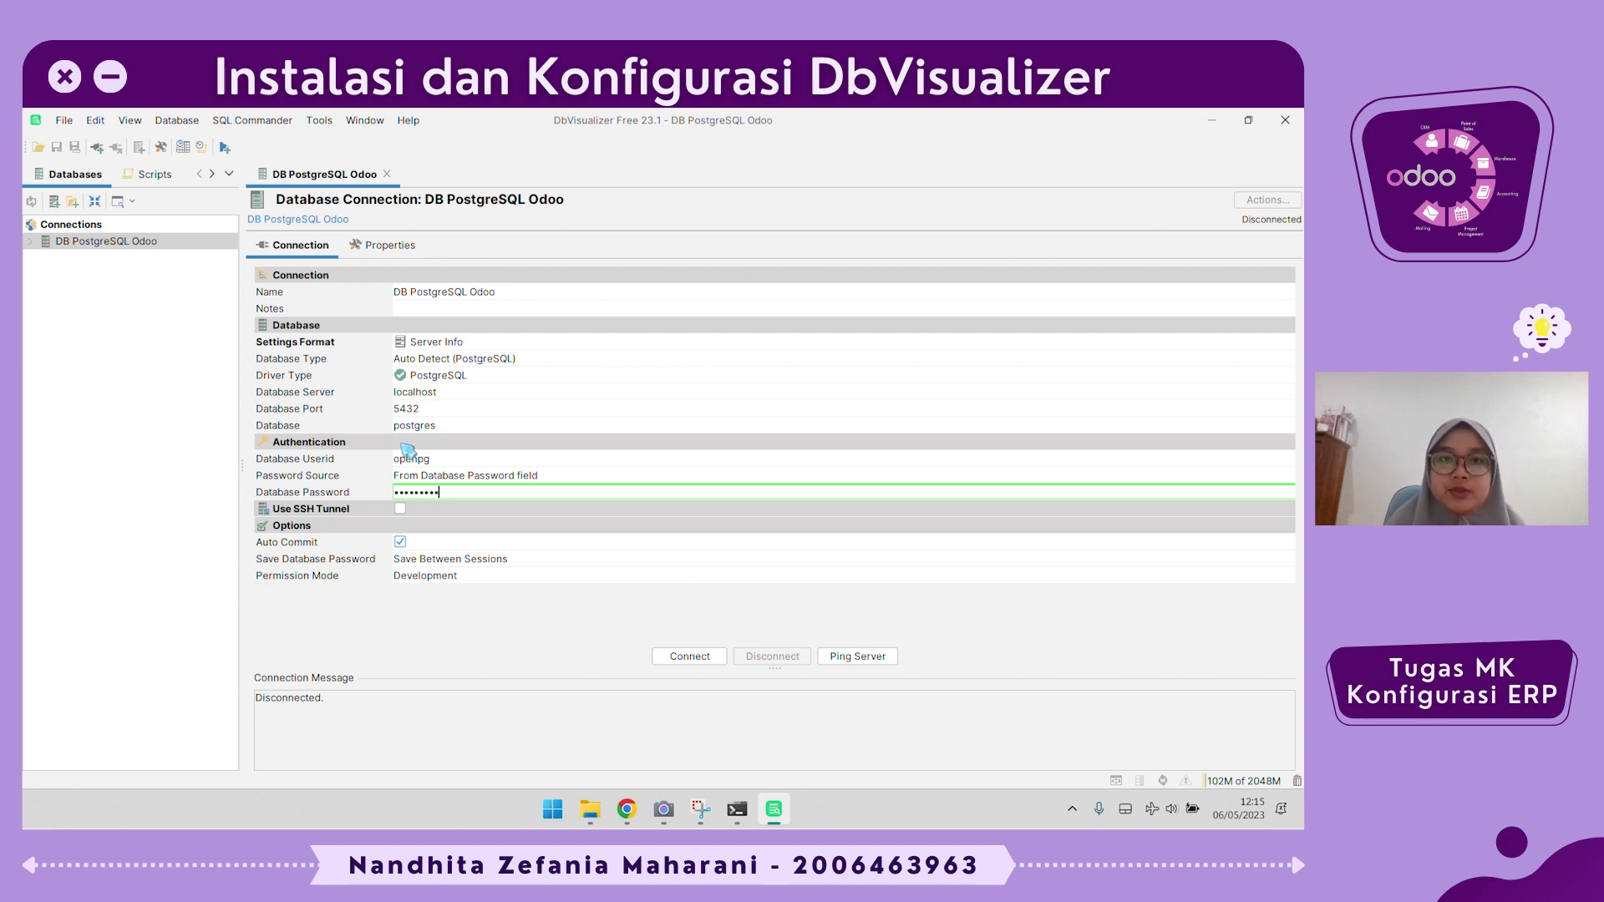
# Switch to File Explorer and open odoo.conf from the Odoo 16.0.20230212 server folder in Notepad.
pyautogui.click(590, 810)
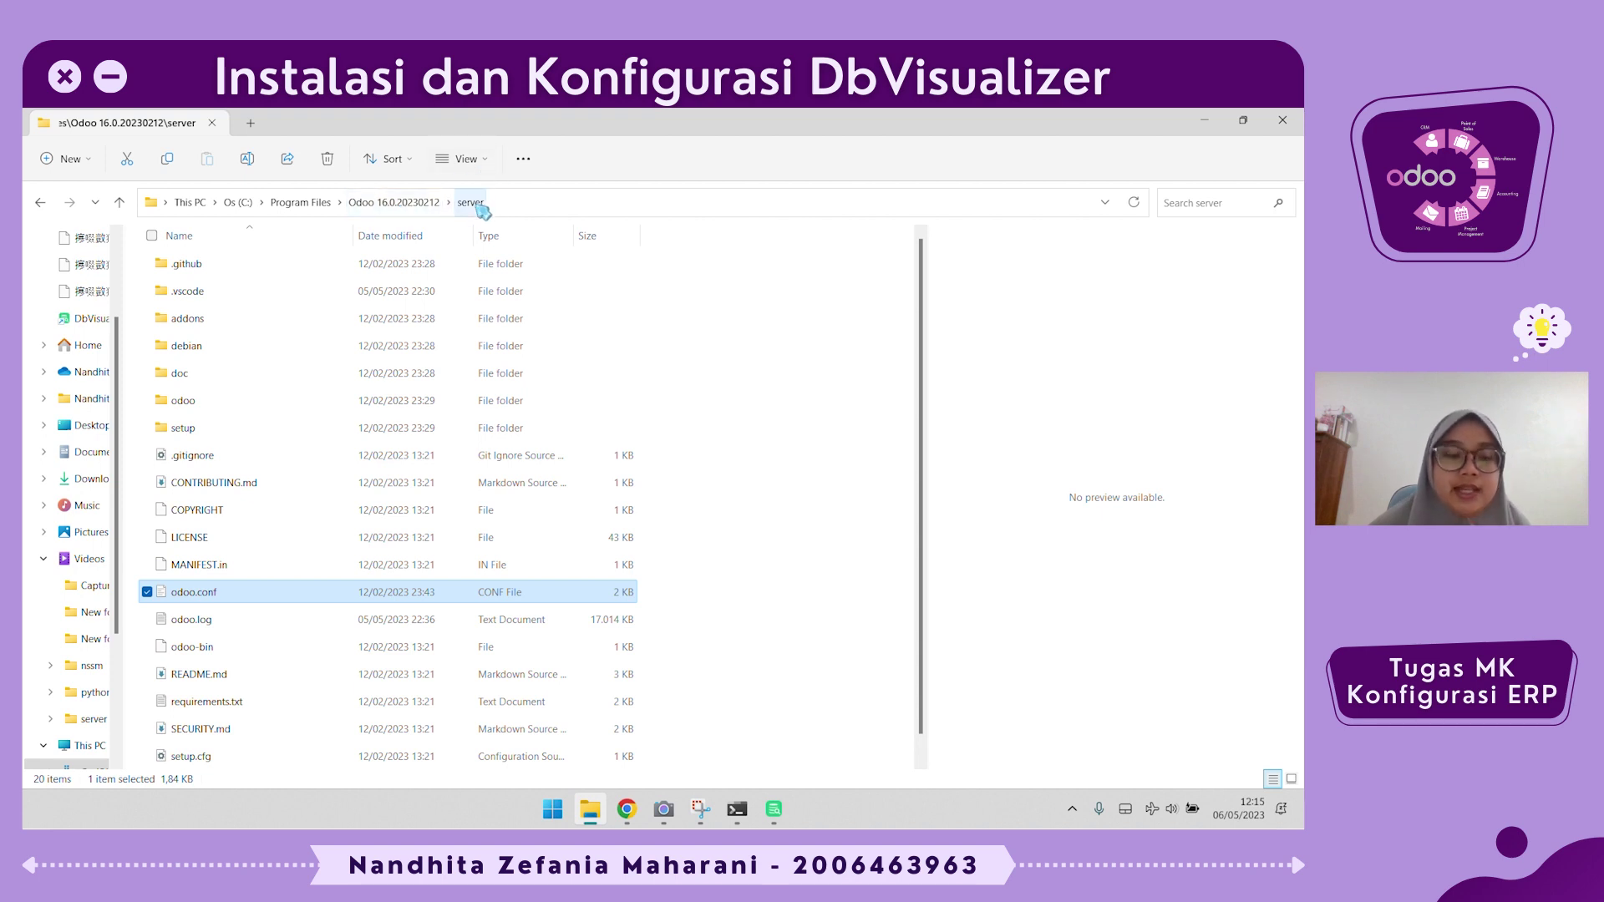
pyautogui.click(253, 597)
pyautogui.click(252, 598)
pyautogui.rightClick(255, 600)
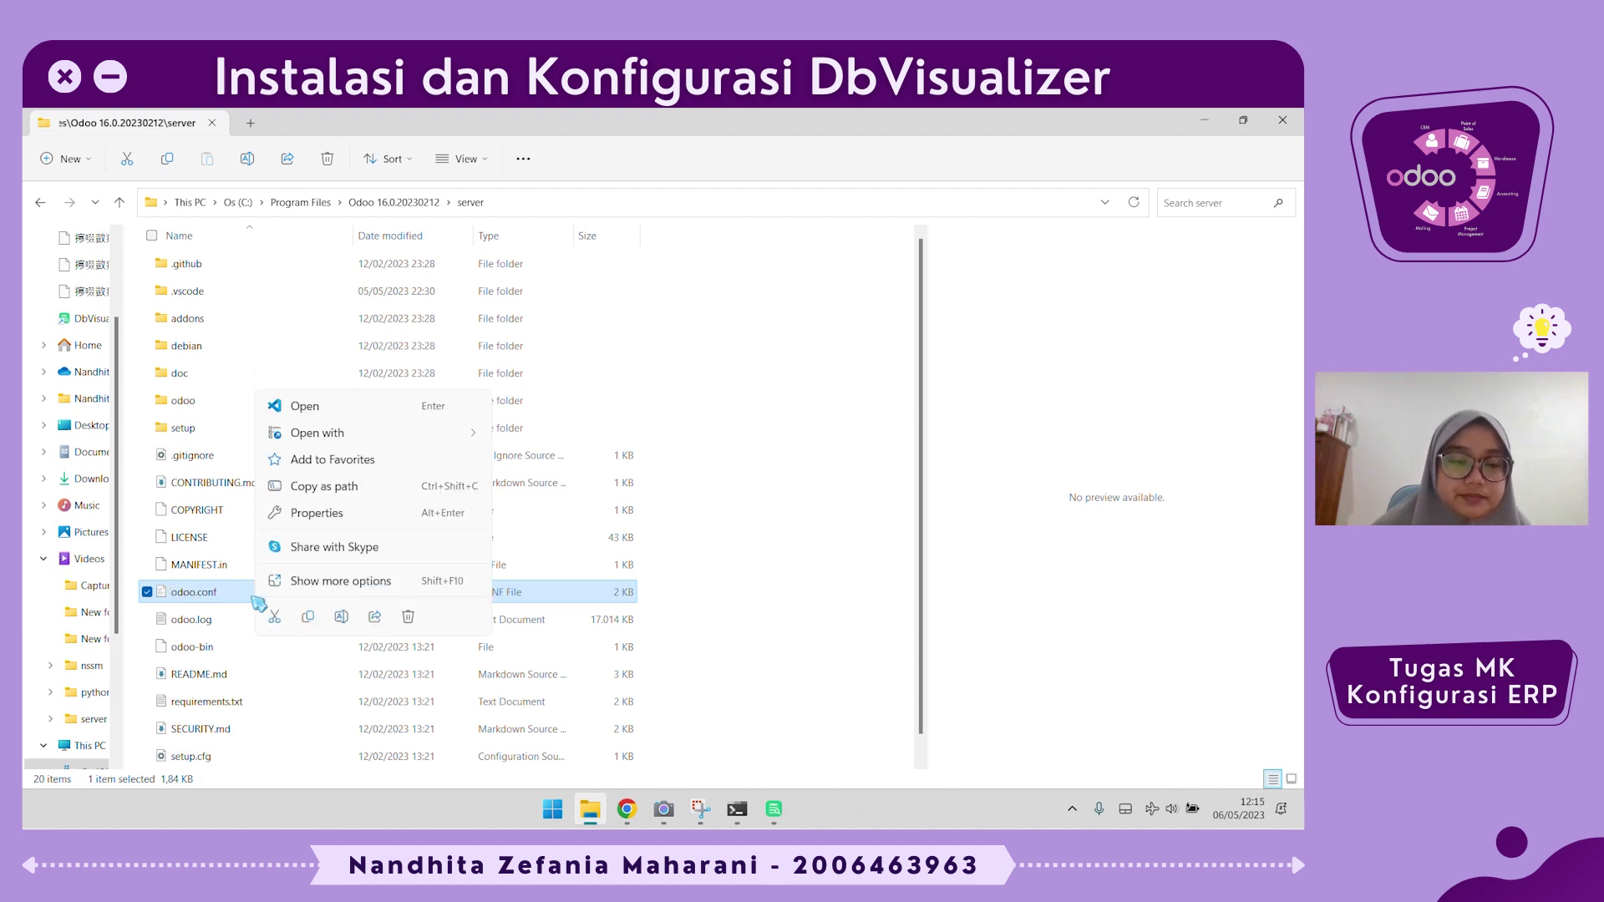
pyautogui.moveTo(345, 406)
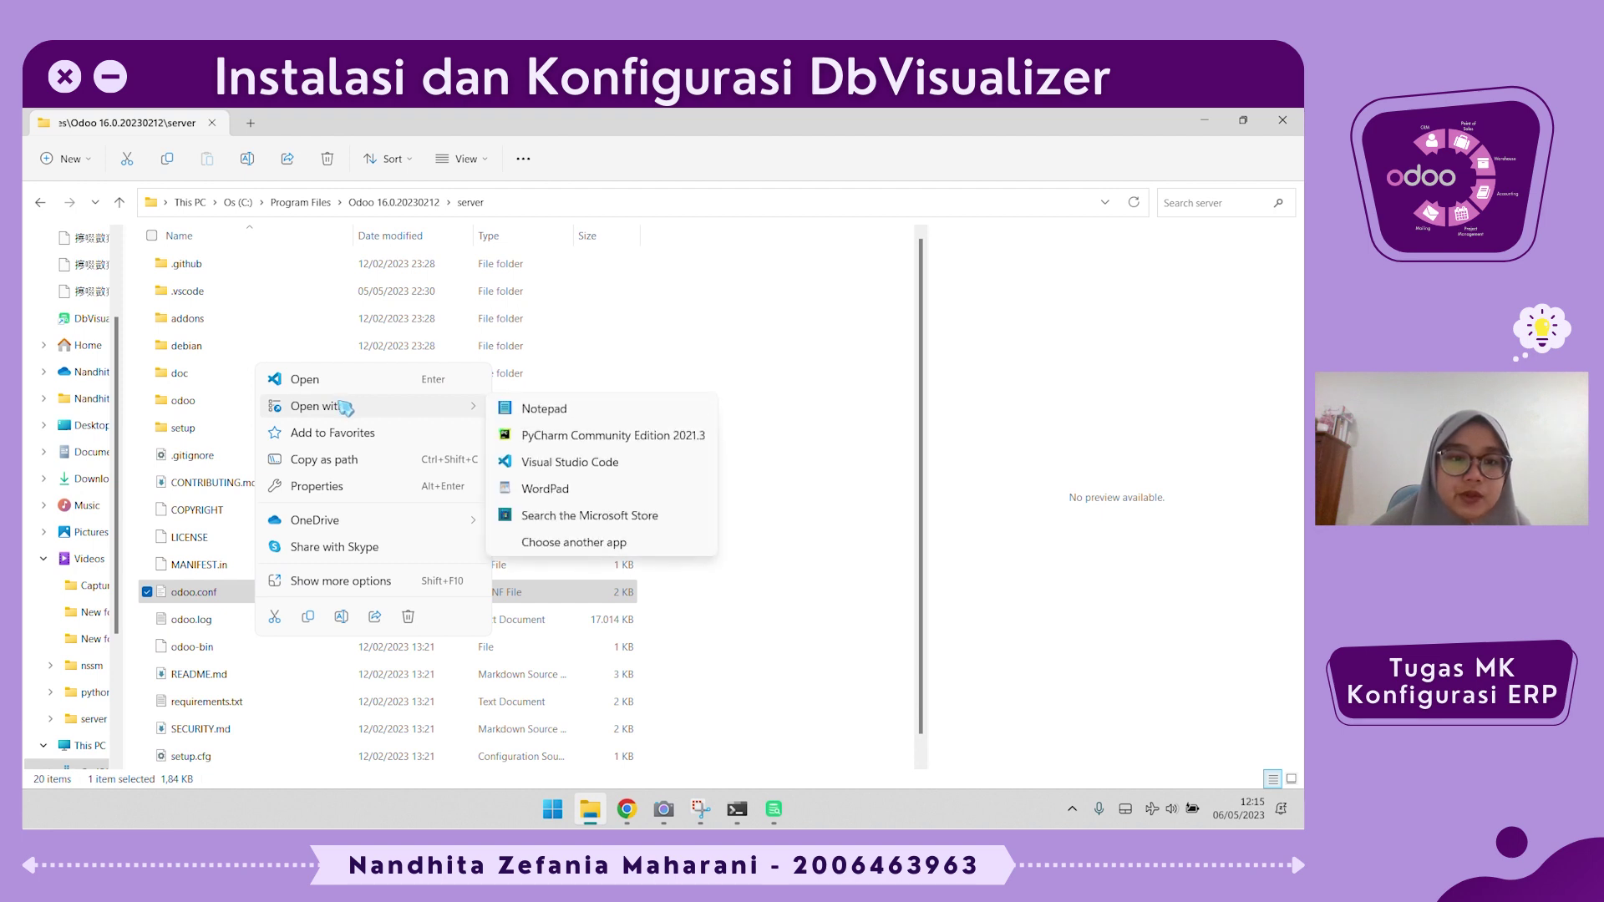
pyautogui.click(582, 422)
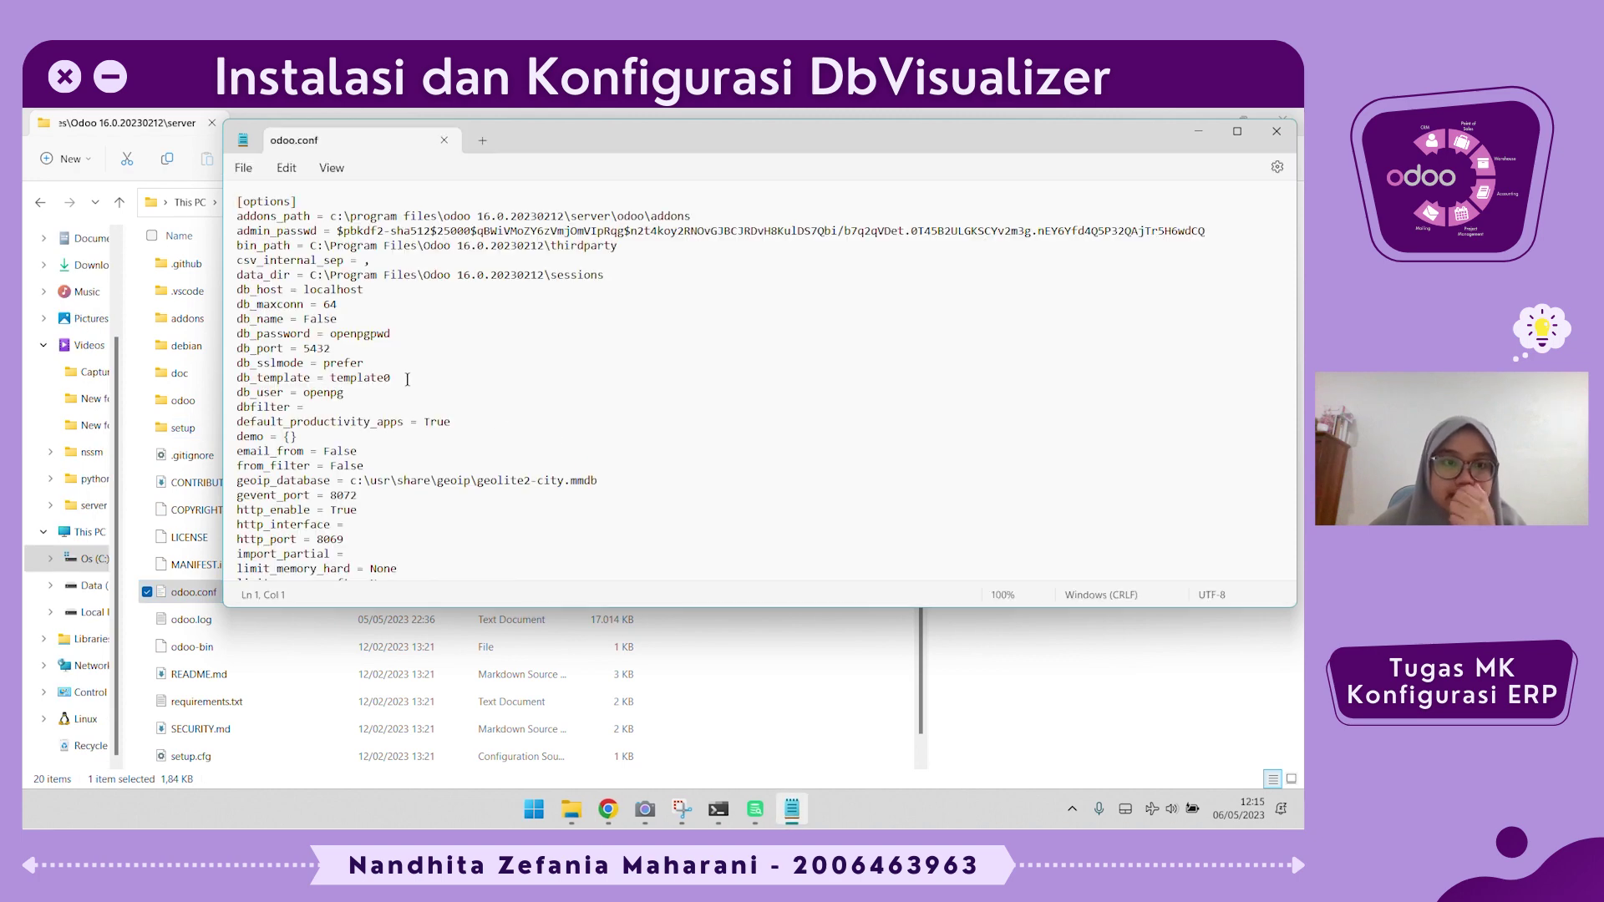
# Check the db_user, db_password, db_port and db_host entries in odoo.conf, close the file and return to DbVisualizer.
pyautogui.moveTo(238, 392); pyautogui.dragTo(343, 392)
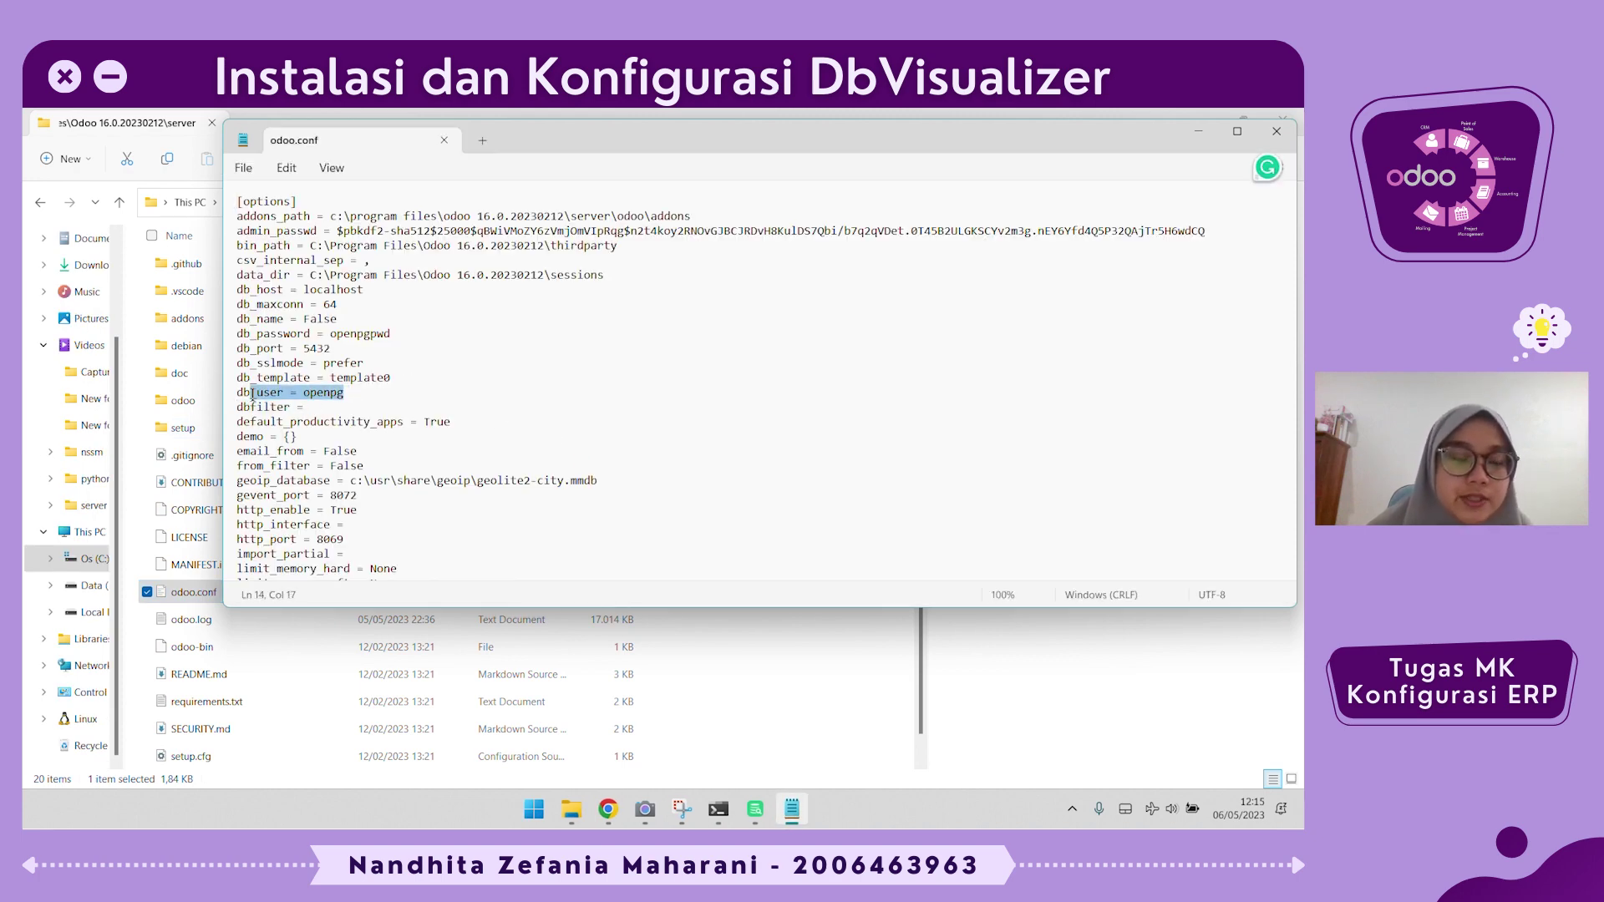
pyautogui.moveTo(406, 334); pyautogui.dragTo(234, 335)
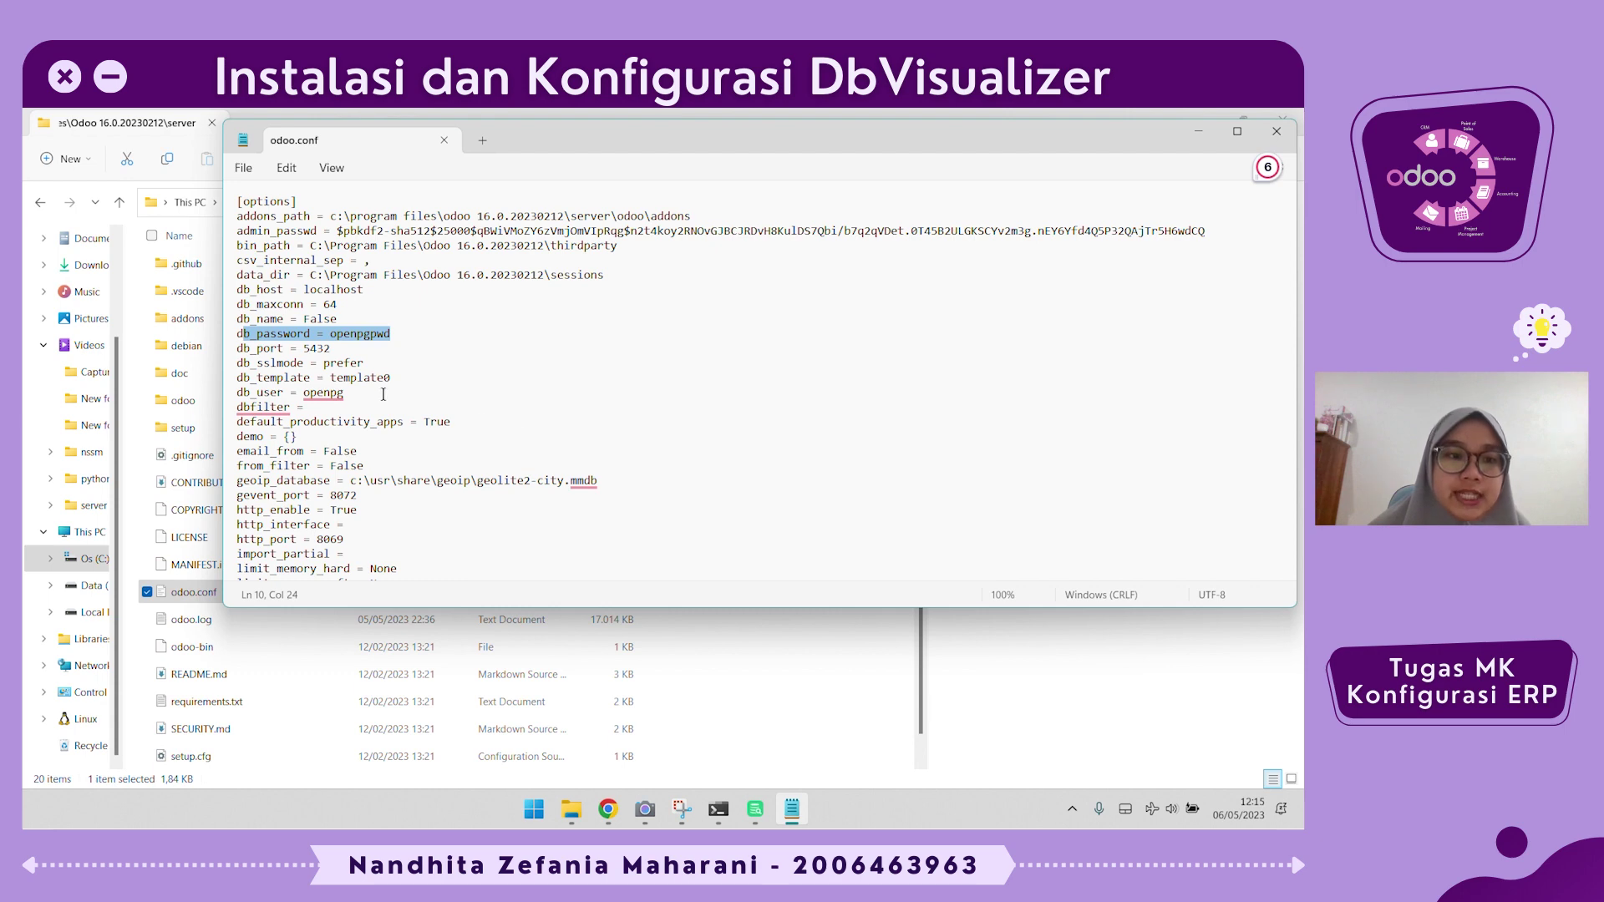
pyautogui.click(345, 348)
pyautogui.moveTo(345, 348); pyautogui.dragTo(235, 349)
pyautogui.click(334, 347)
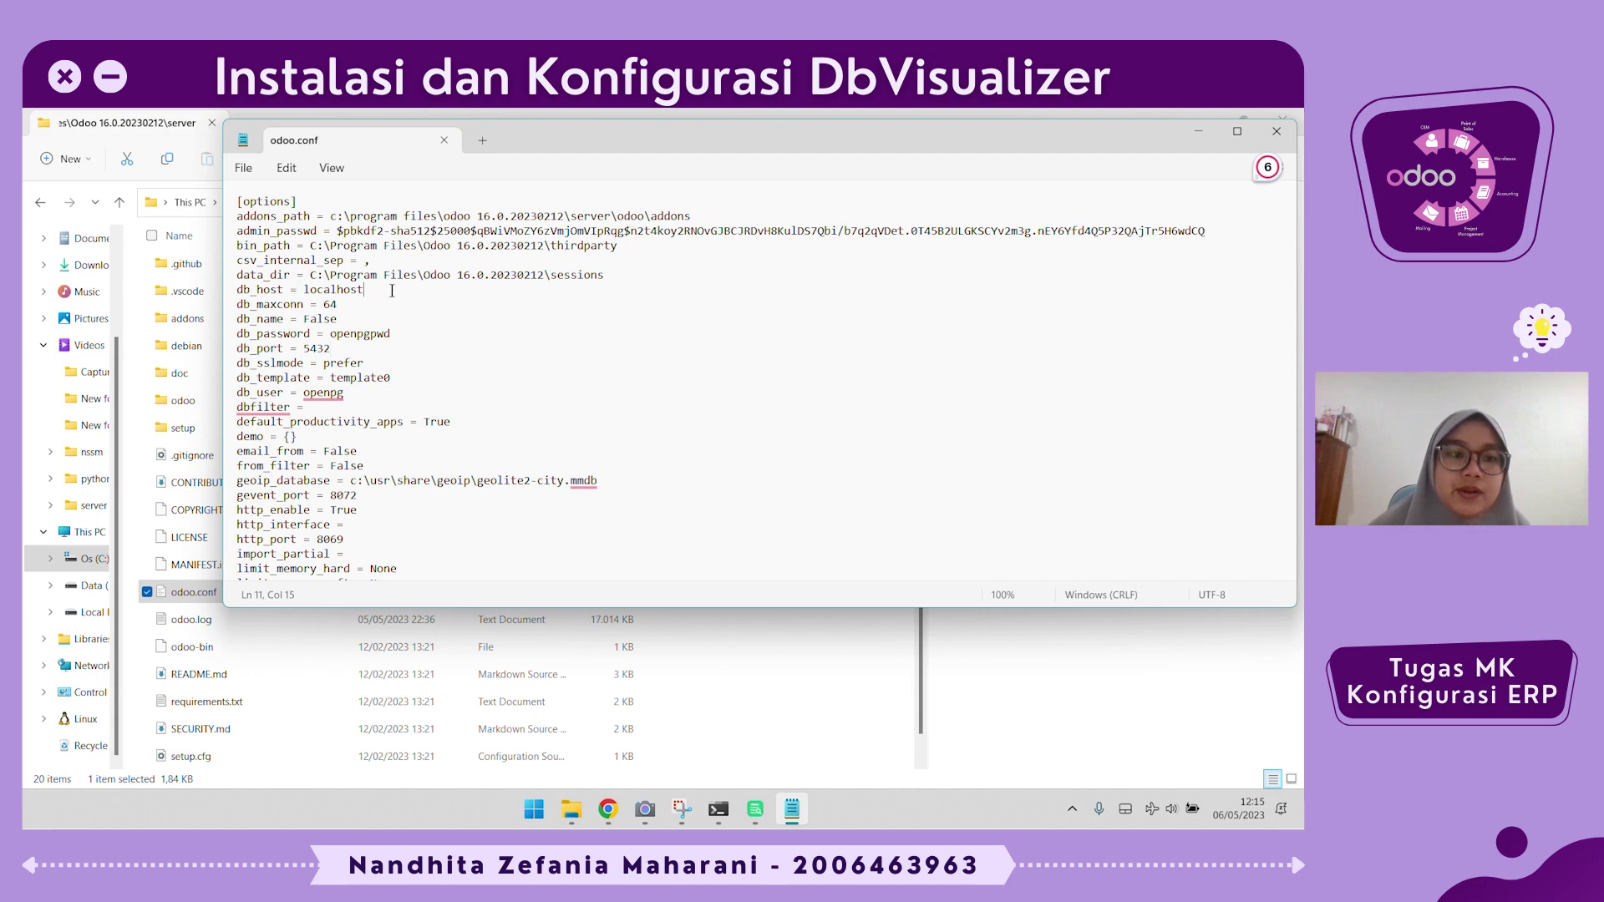
pyautogui.moveTo(392, 290); pyautogui.dragTo(236, 290)
pyautogui.click(503, 405)
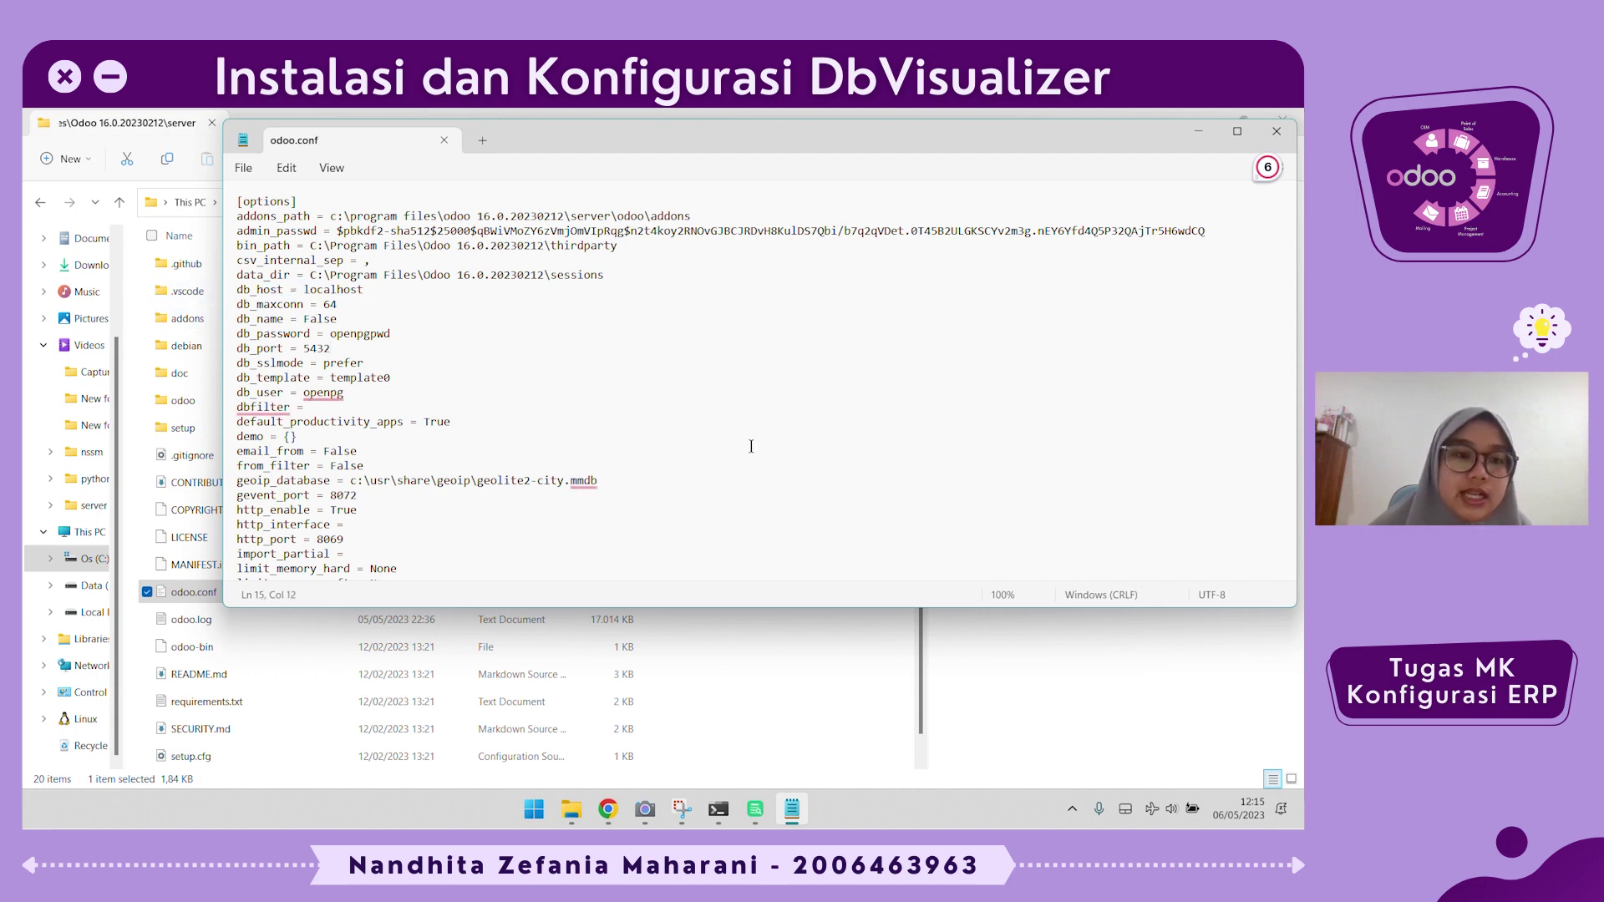
pyautogui.click(1276, 131)
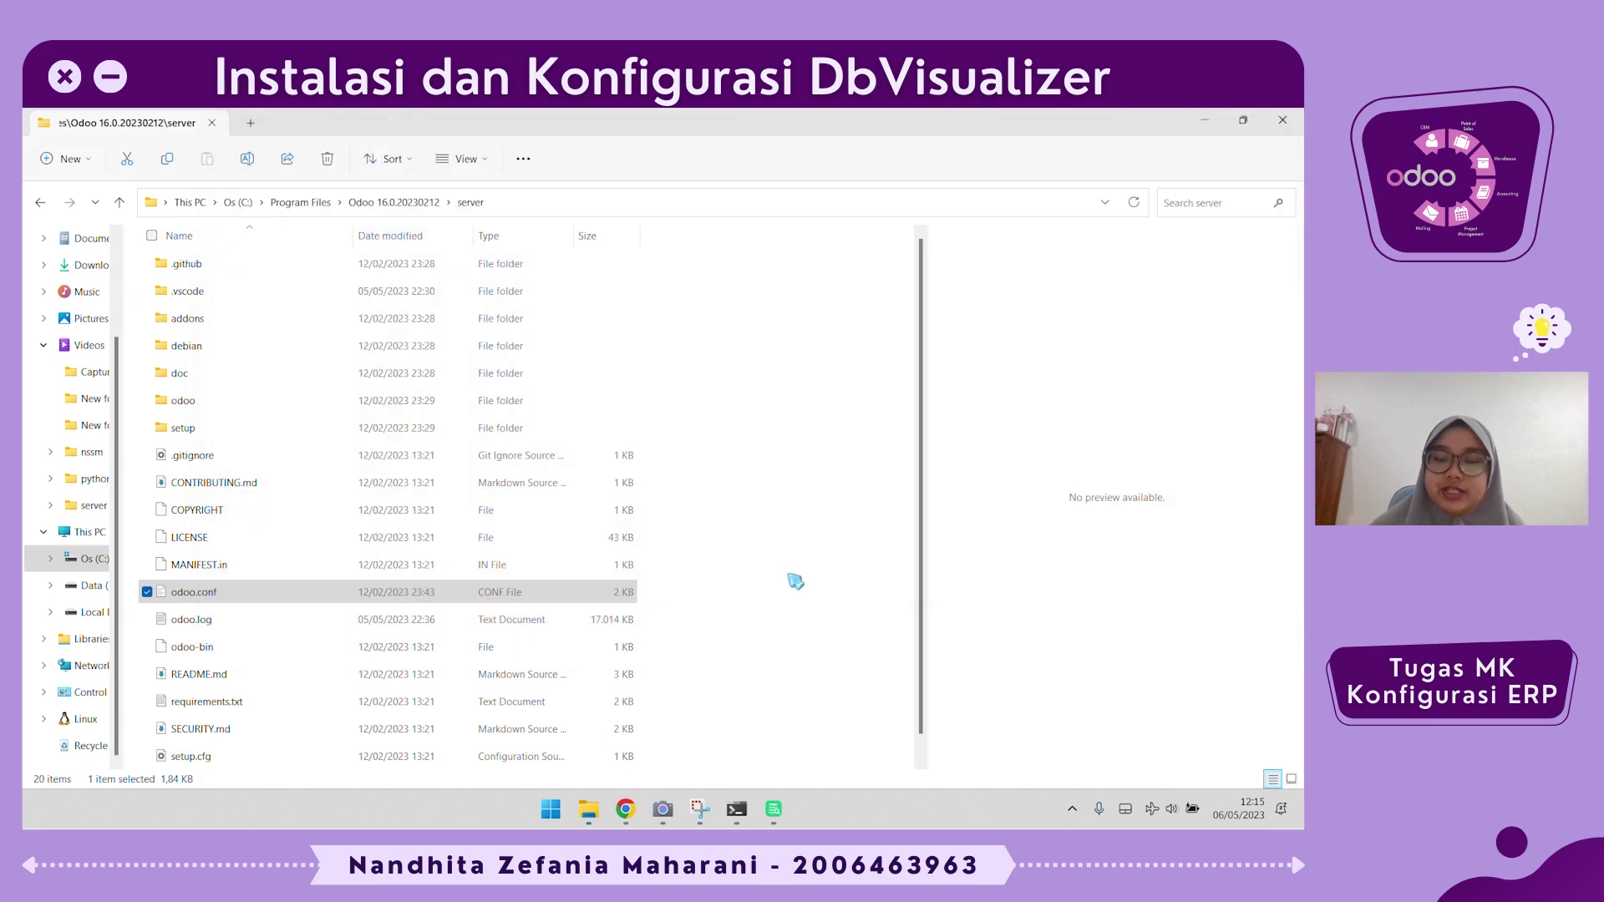
pyautogui.click(774, 810)
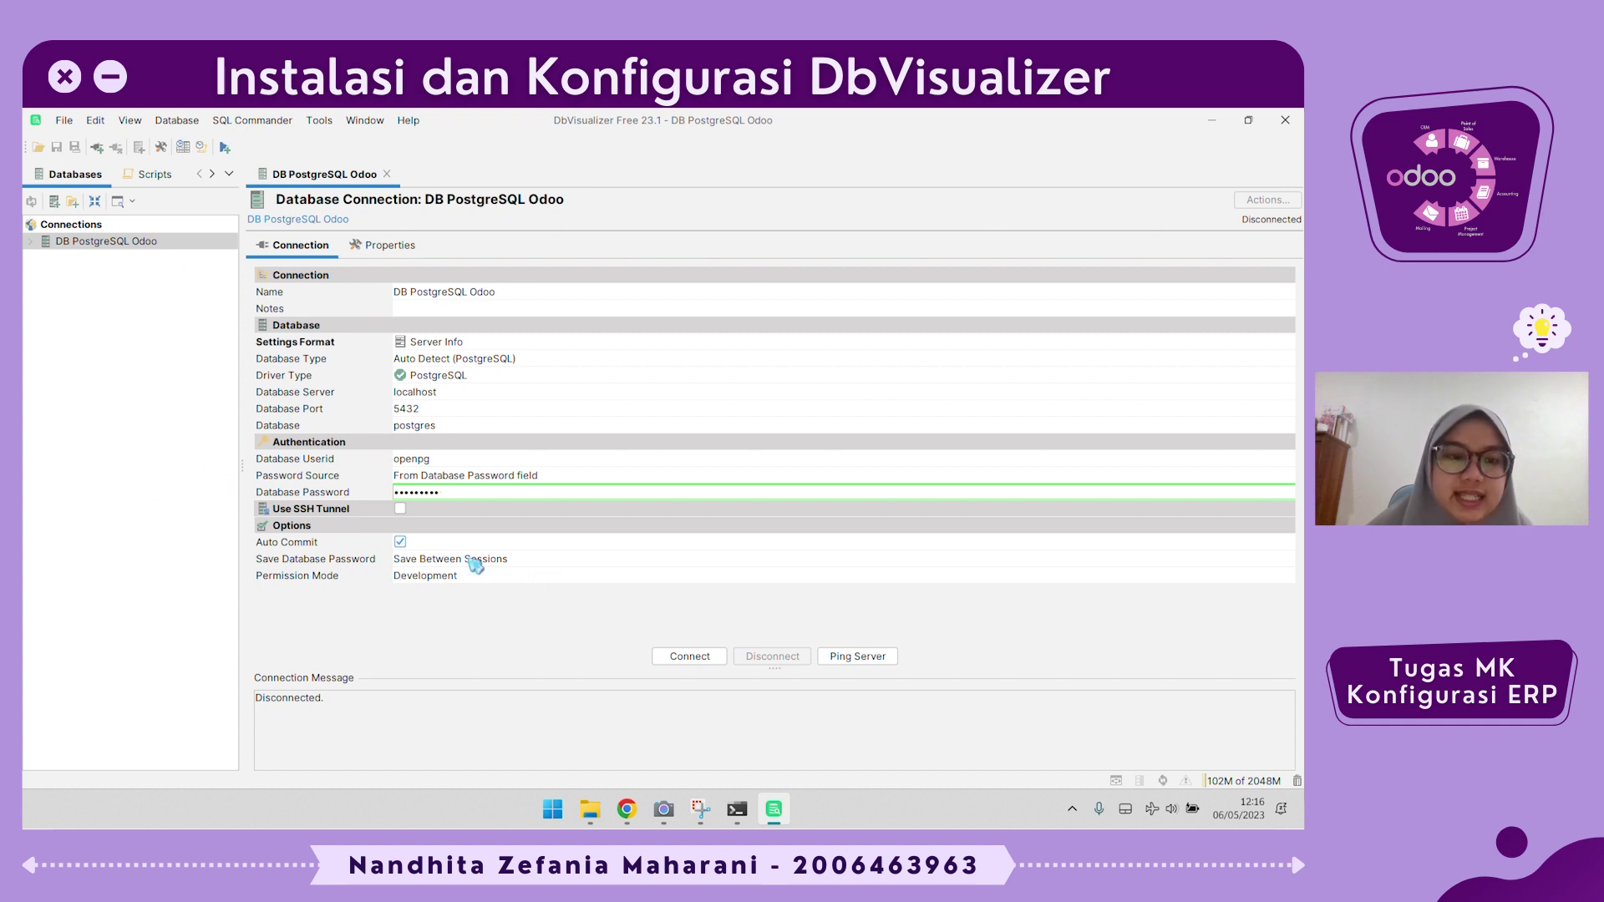
# Open the connection's Database name for editing.
pyautogui.click(427, 428)
pyautogui.click(425, 428)
pyautogui.click(482, 427)
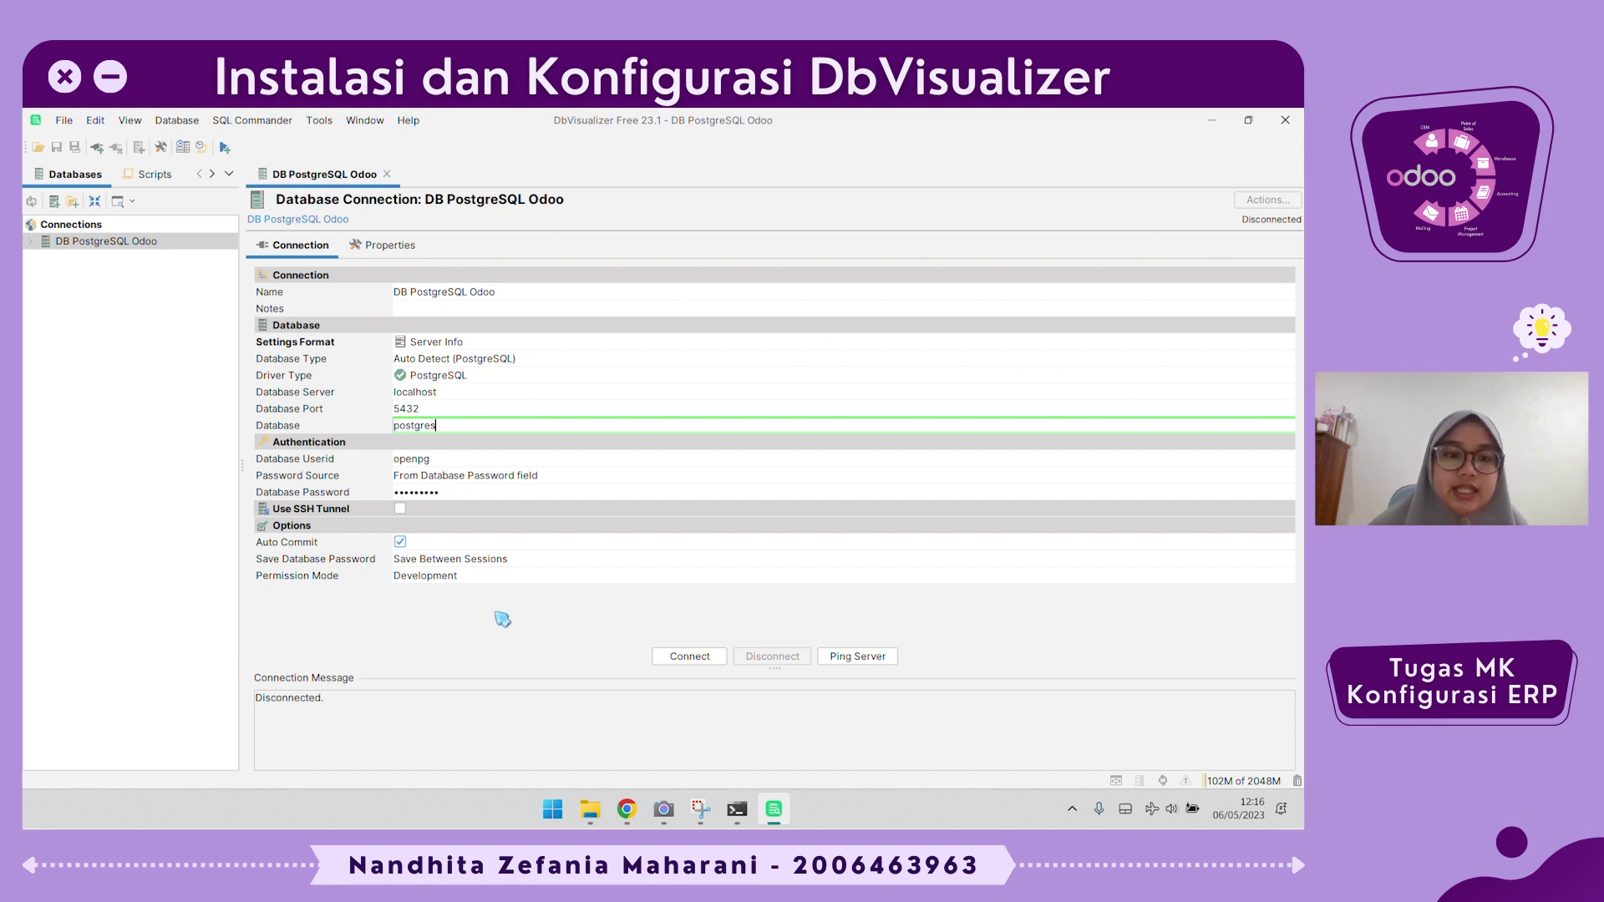
# Launch Firefox, load localhost:8069 and open the Odoo database selection list from the login page.
pyautogui.click(553, 809)
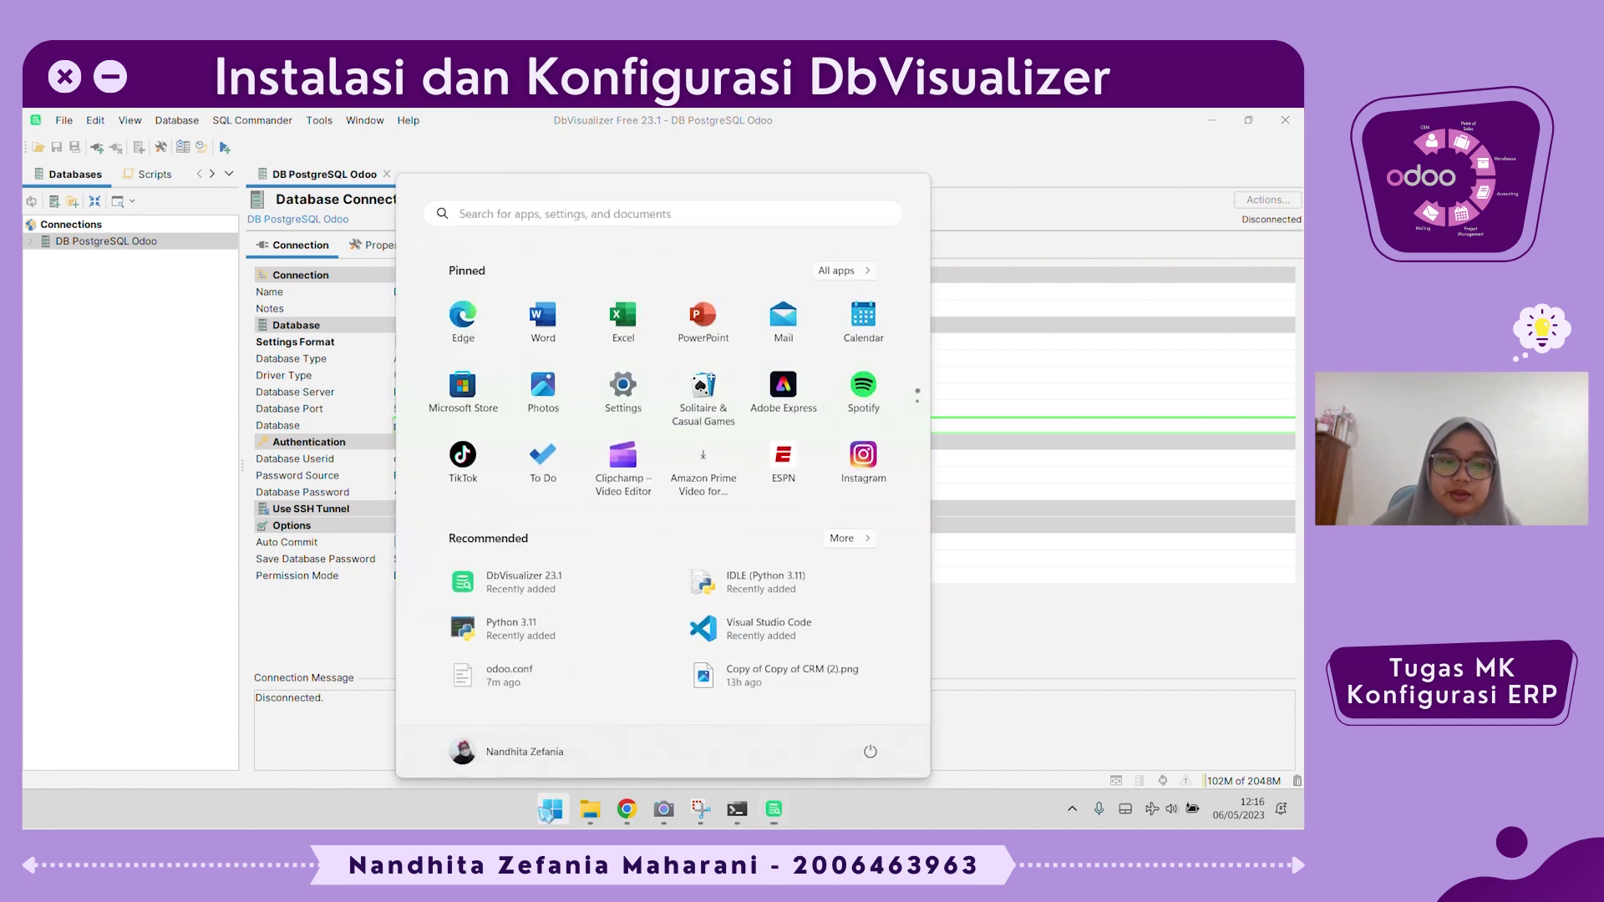
pyautogui.write('m')
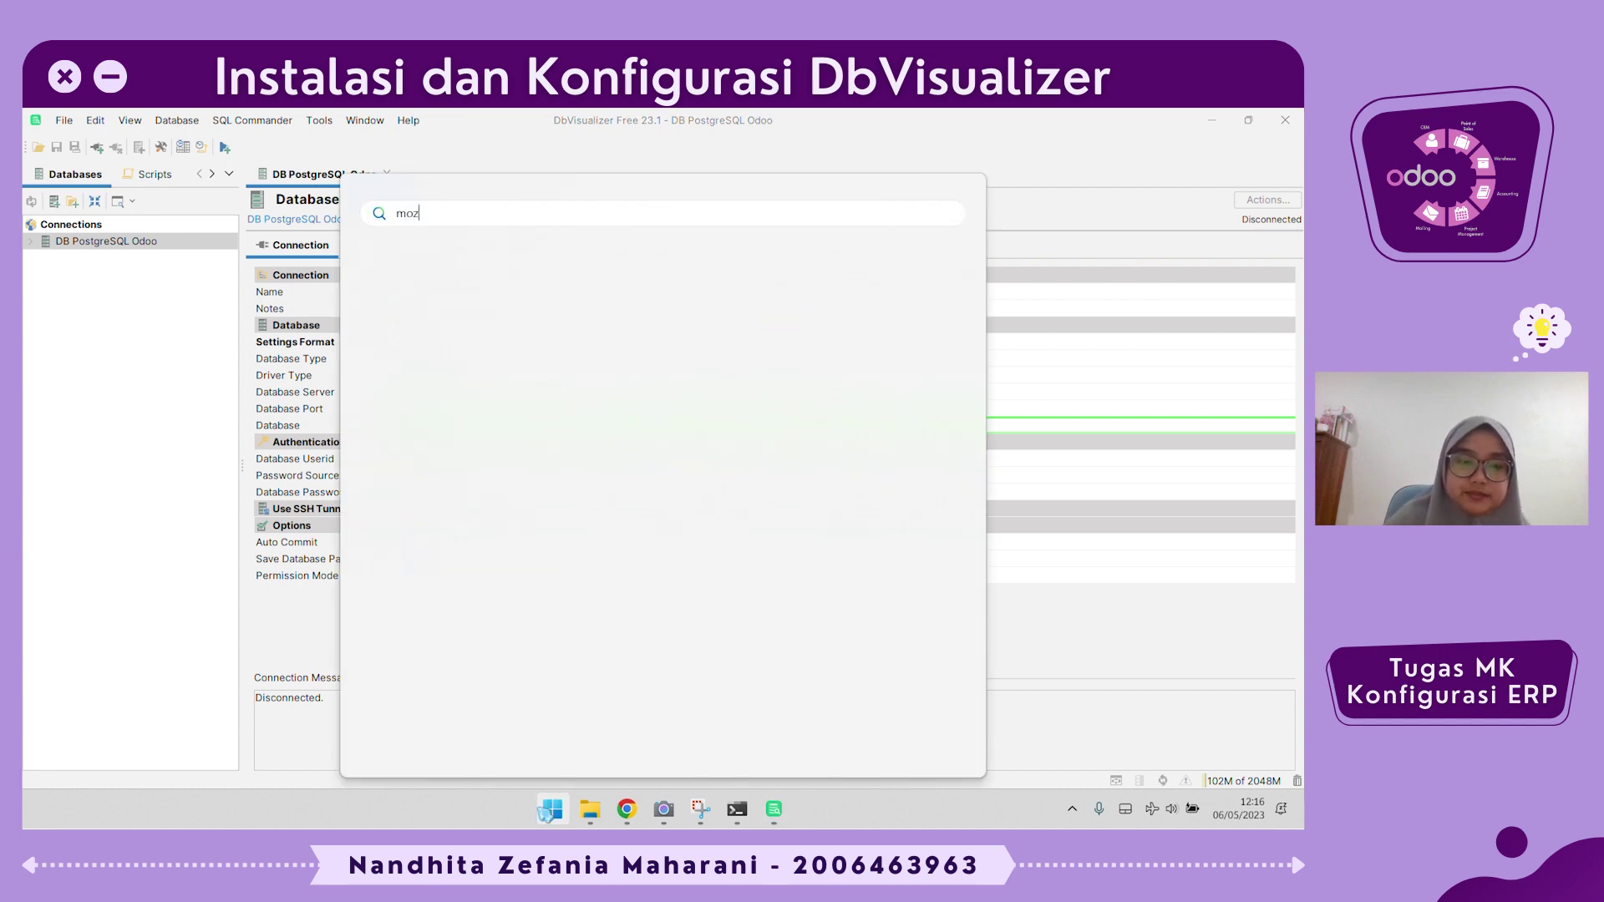
pyautogui.write('oz')
pyautogui.press('Return')
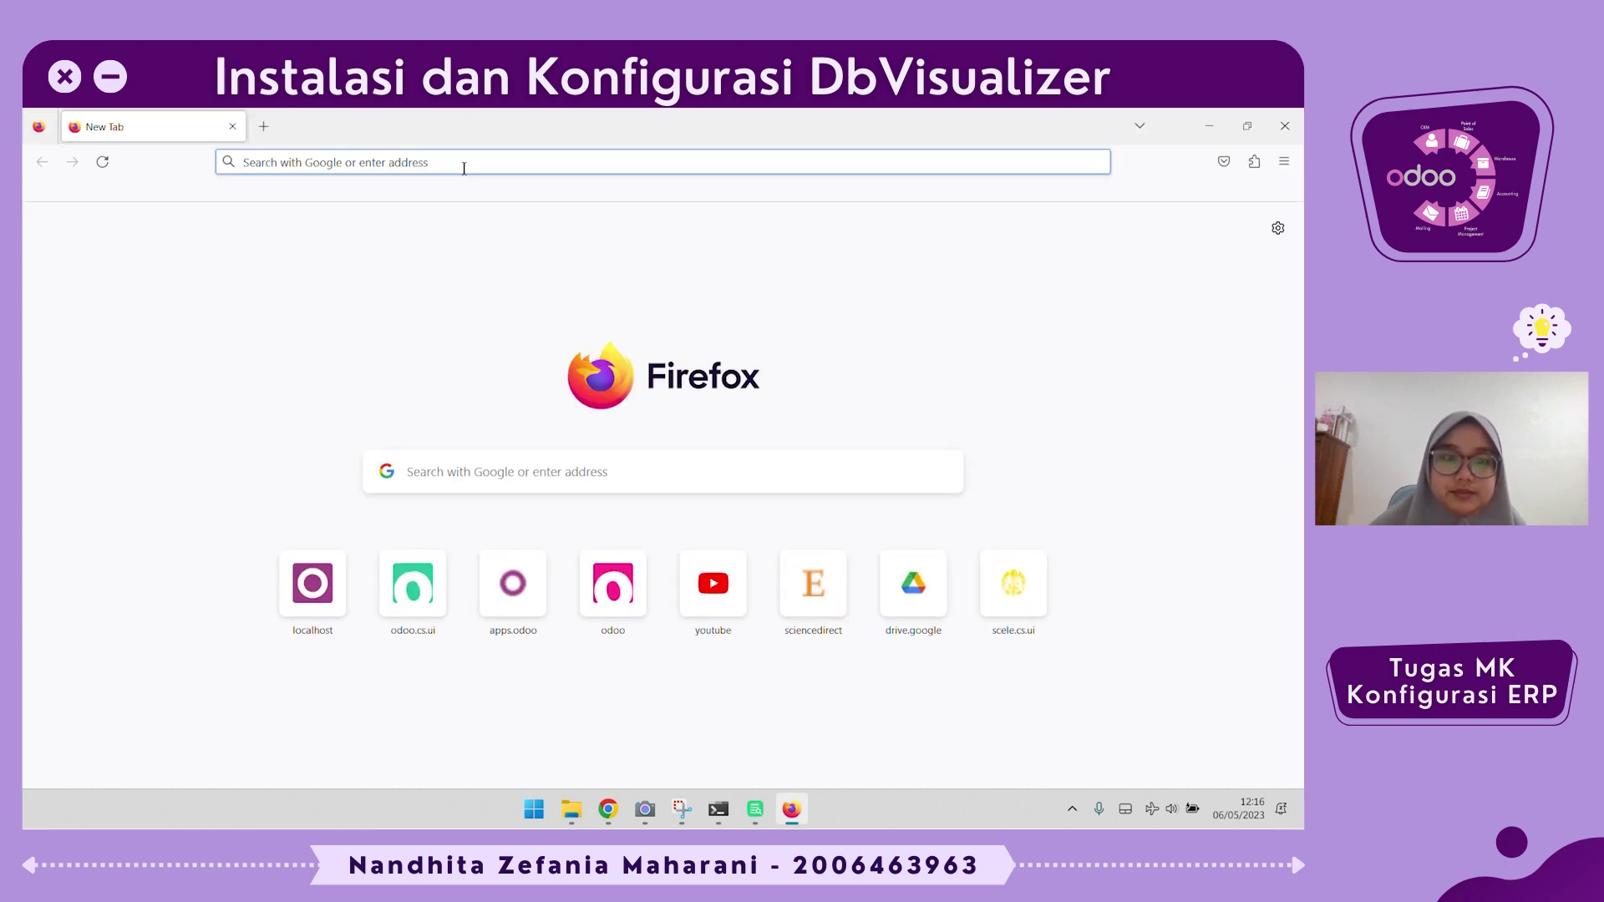
pyautogui.write('localhost:8069/')
pyautogui.press('Return')
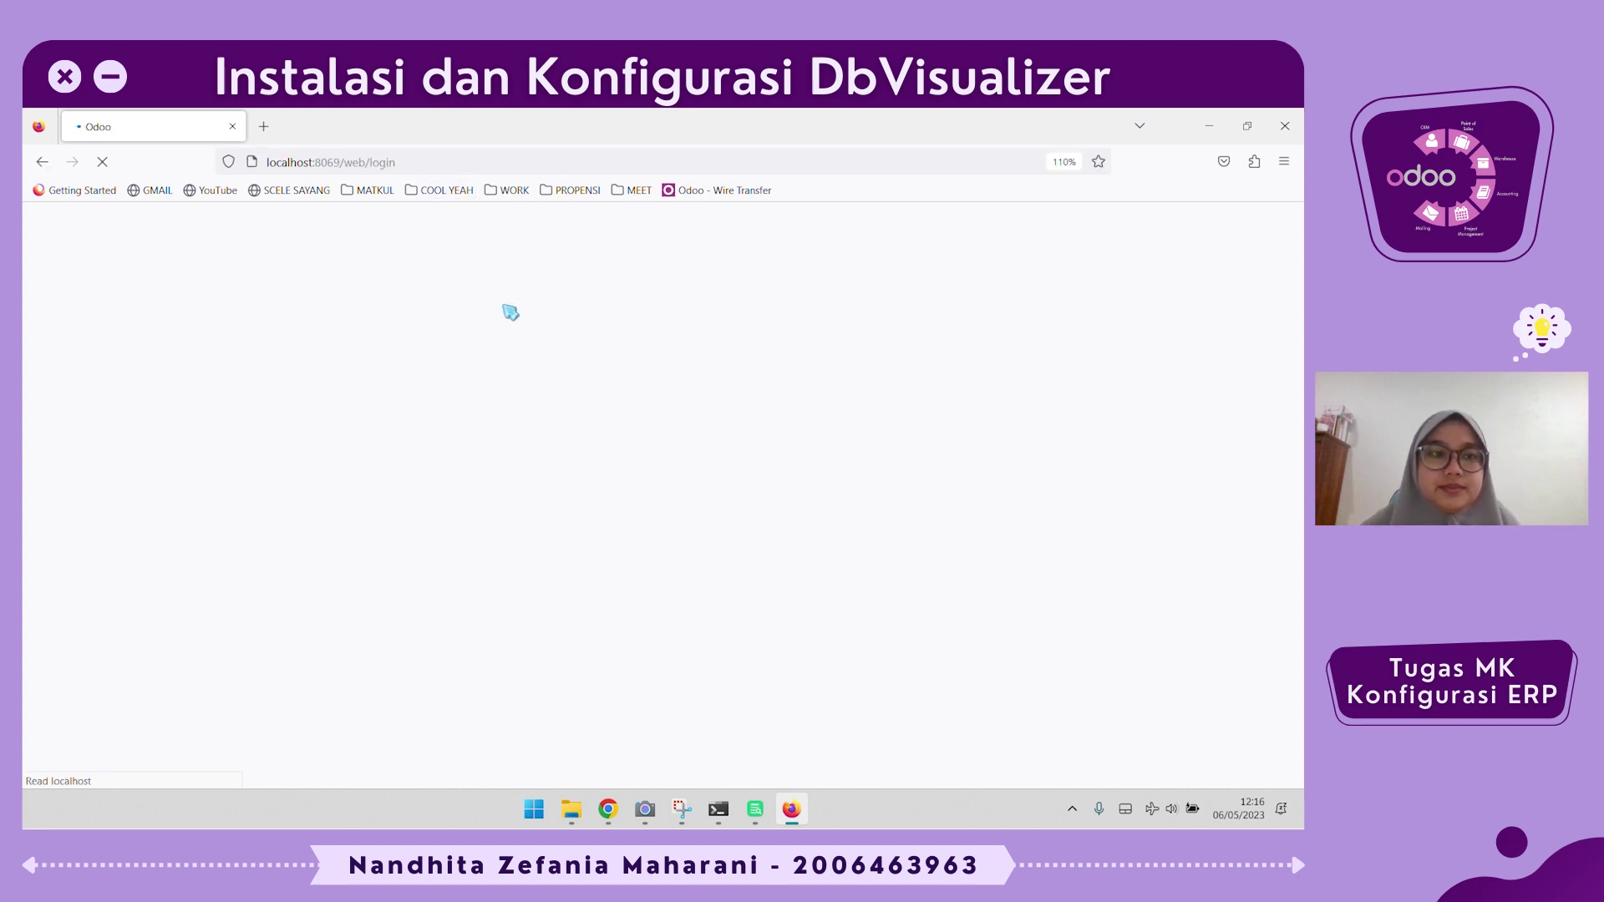
pyautogui.click(727, 390)
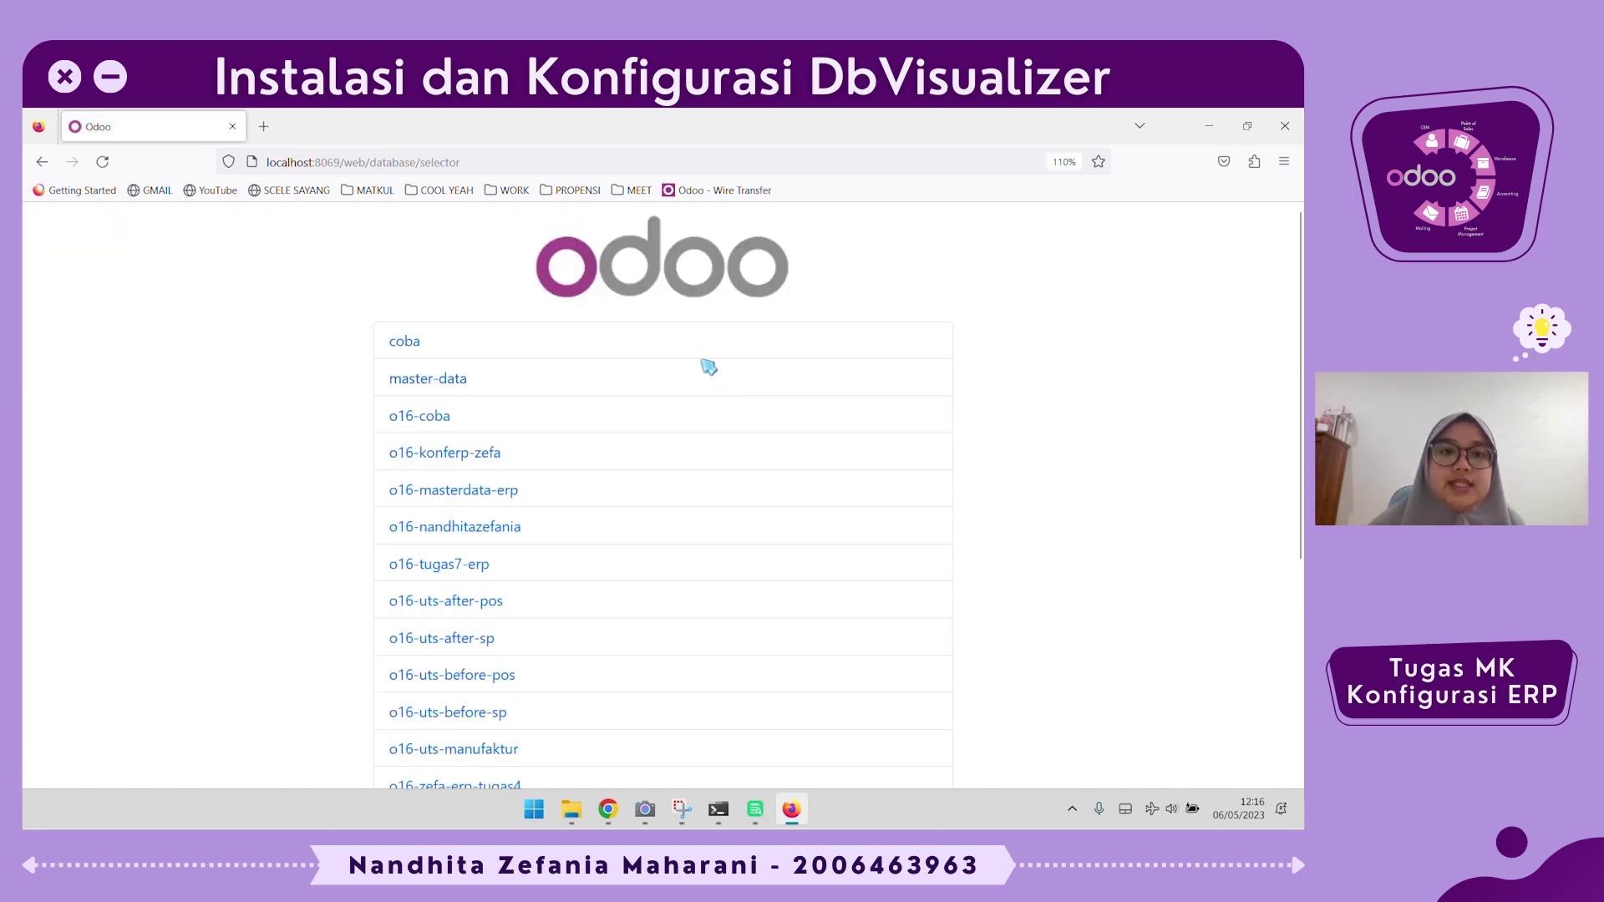
# Find o16-zefa-tugas9-erp in the Odoo database list and copy its name.
pyautogui.scroll(-5, 707, 370)
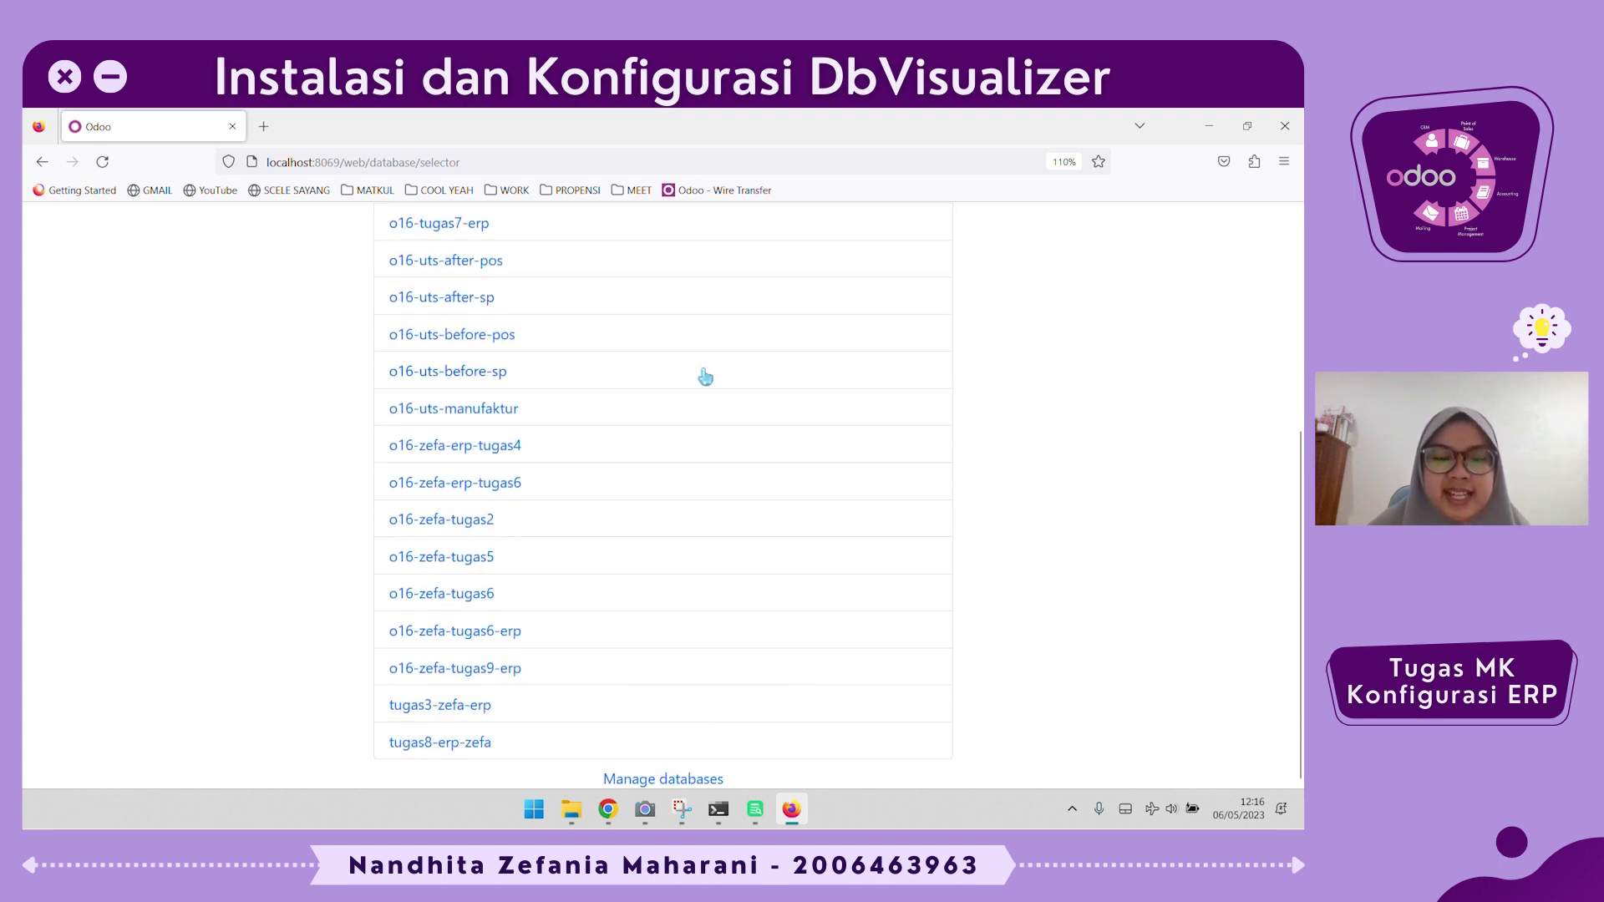
pyautogui.scroll(5, 705, 554)
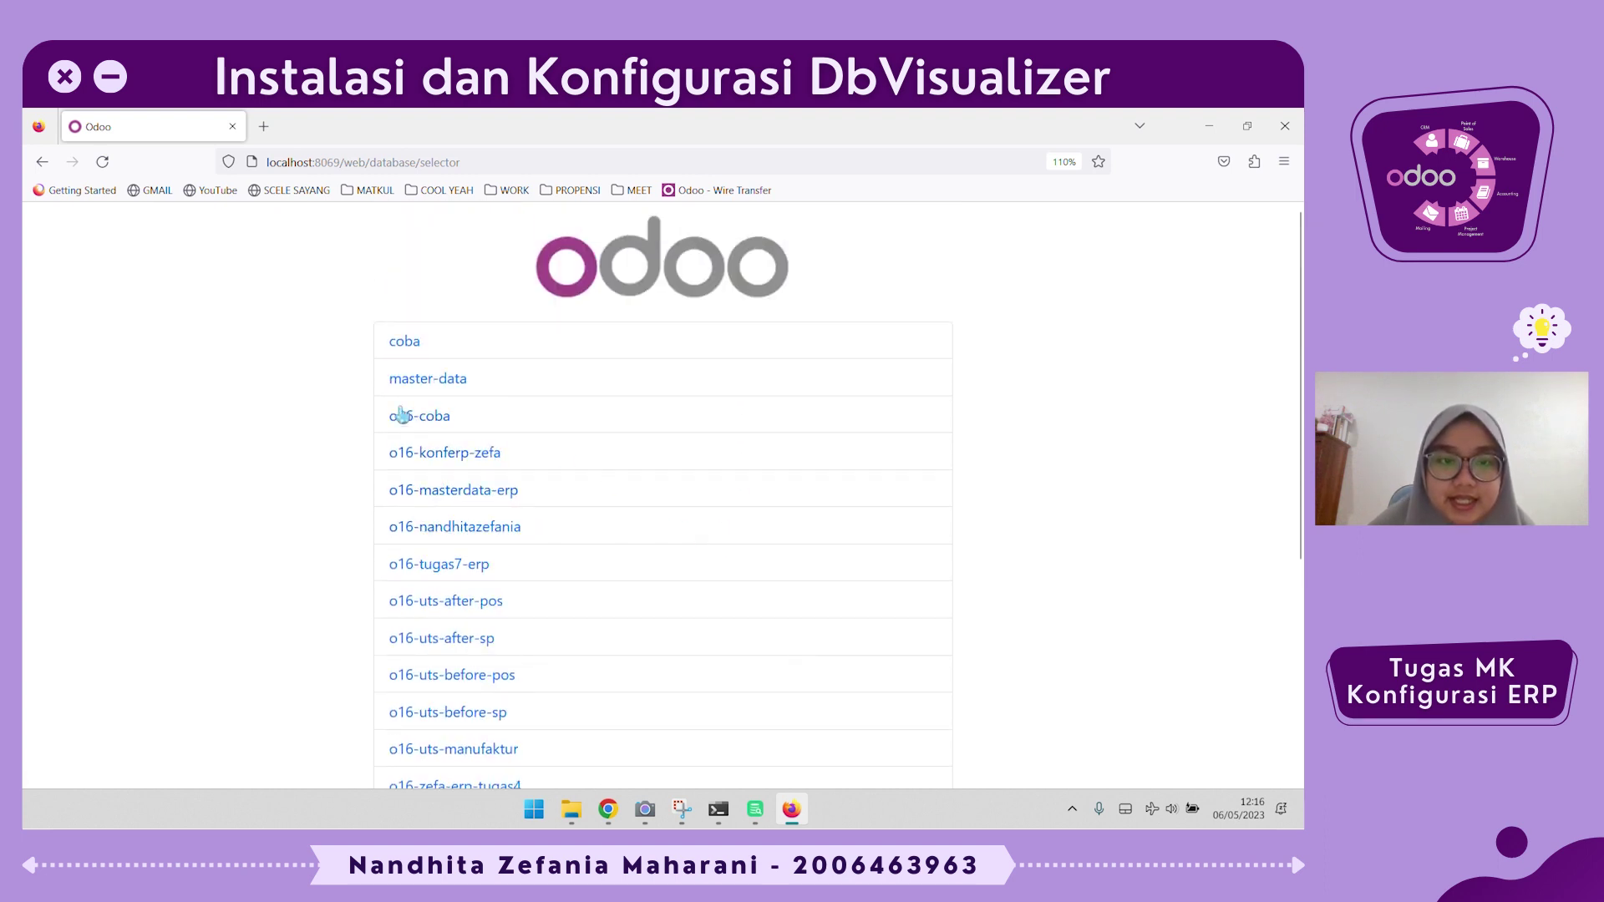
pyautogui.scroll(-3, 534, 443)
pyautogui.scroll(-1, 518, 457)
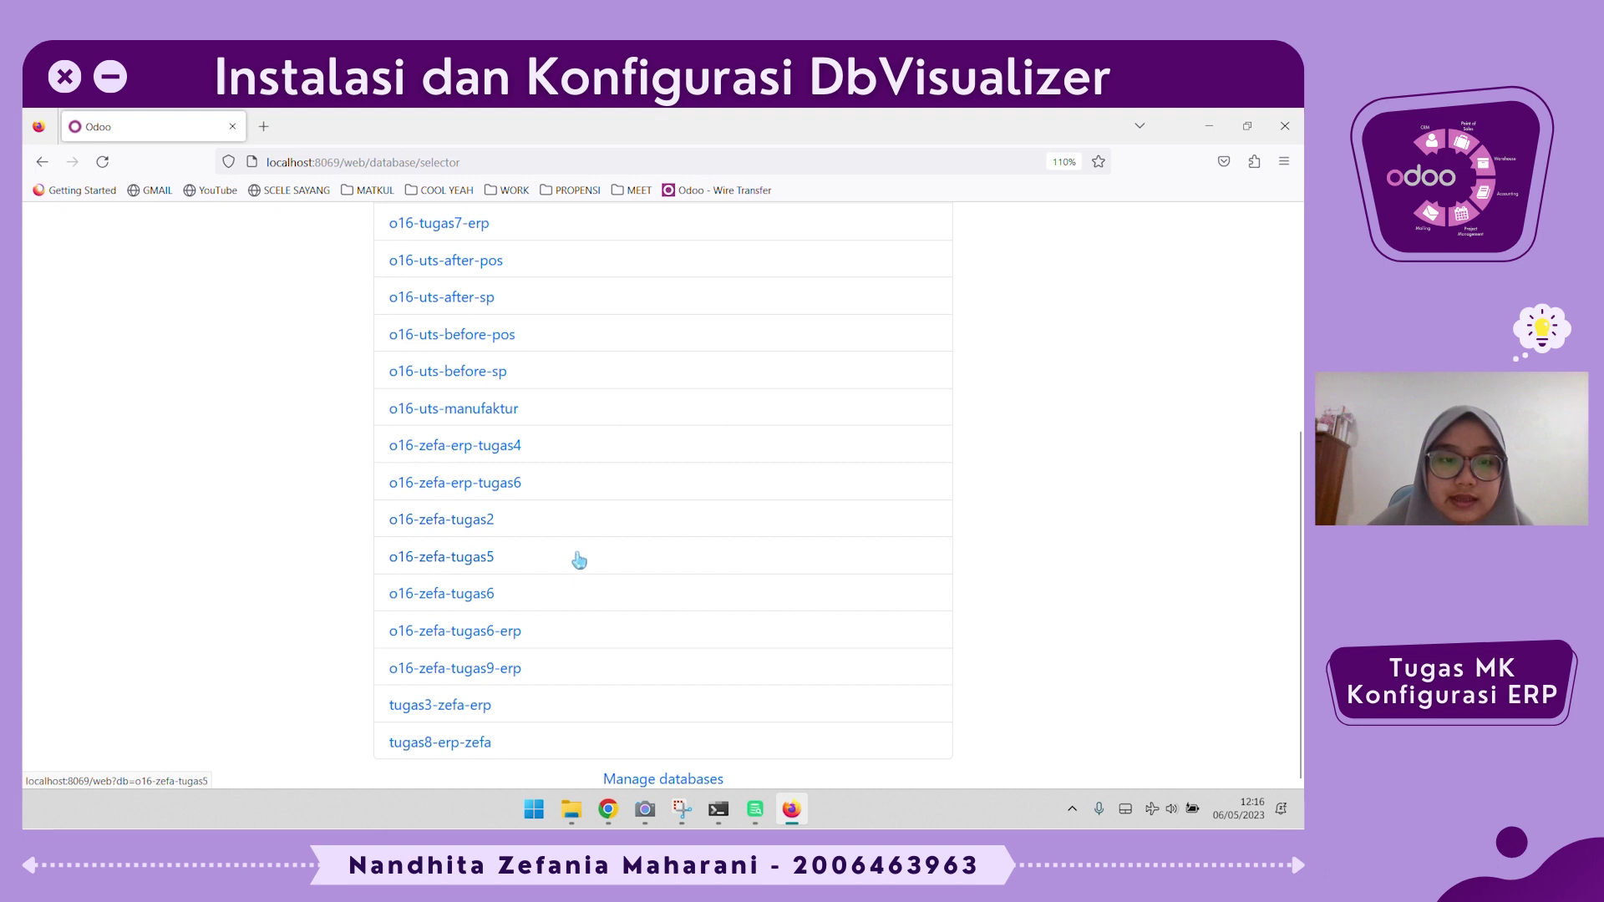
pyautogui.scroll(2, 523, 576)
pyautogui.scroll(-2, 523, 576)
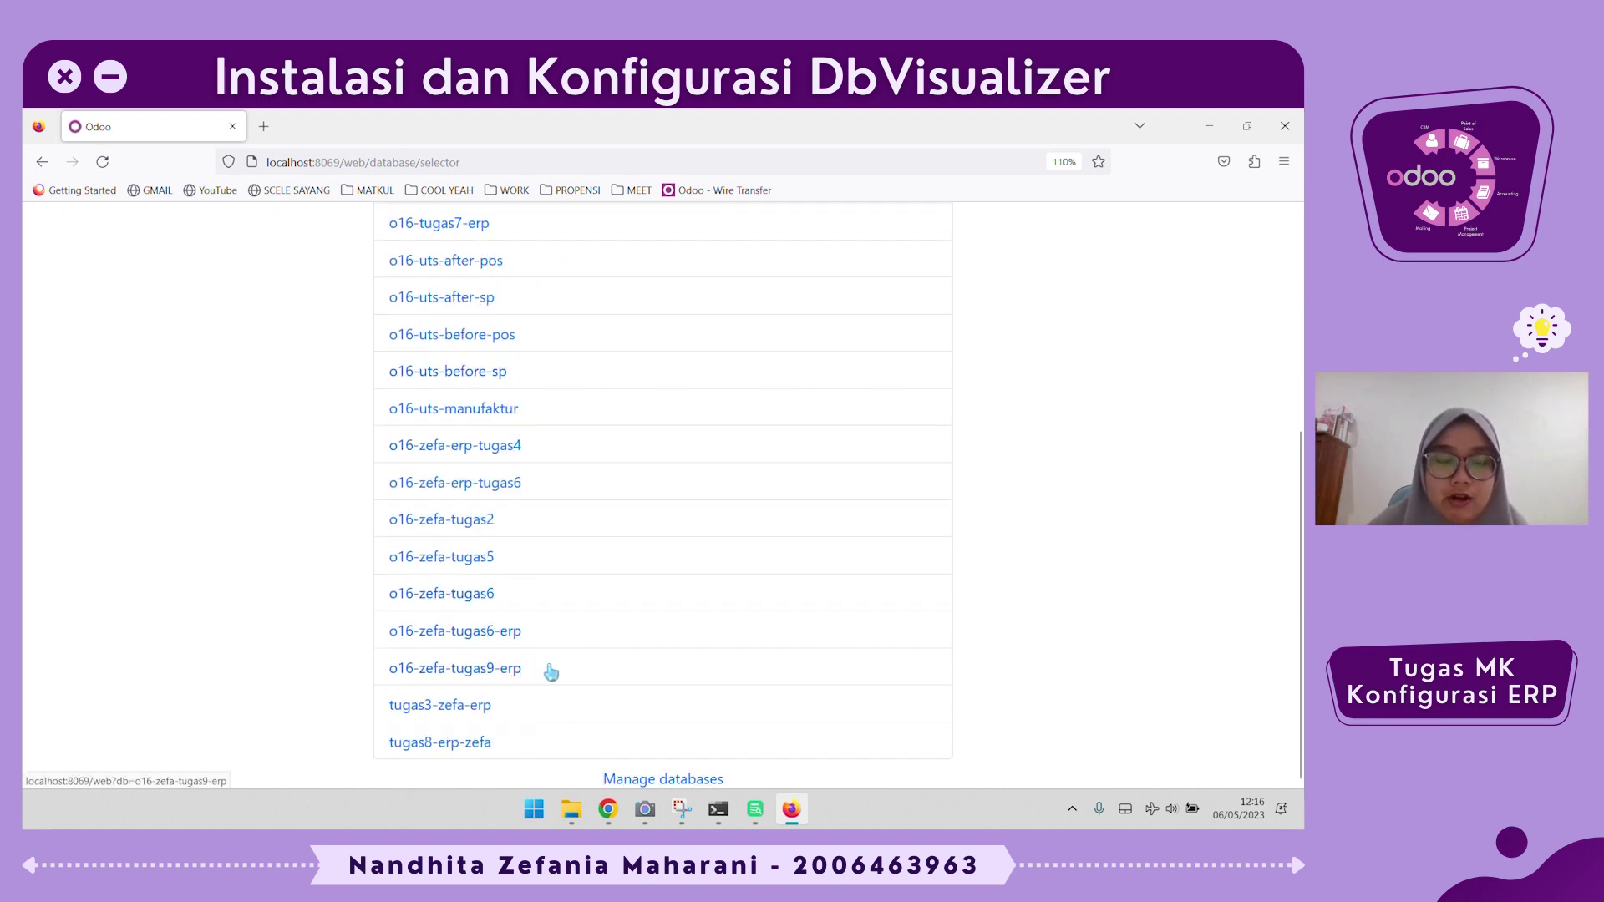
pyautogui.moveTo(384, 668); pyautogui.dragTo(529, 682)
pyautogui.hotkey('ctrl', 'c')
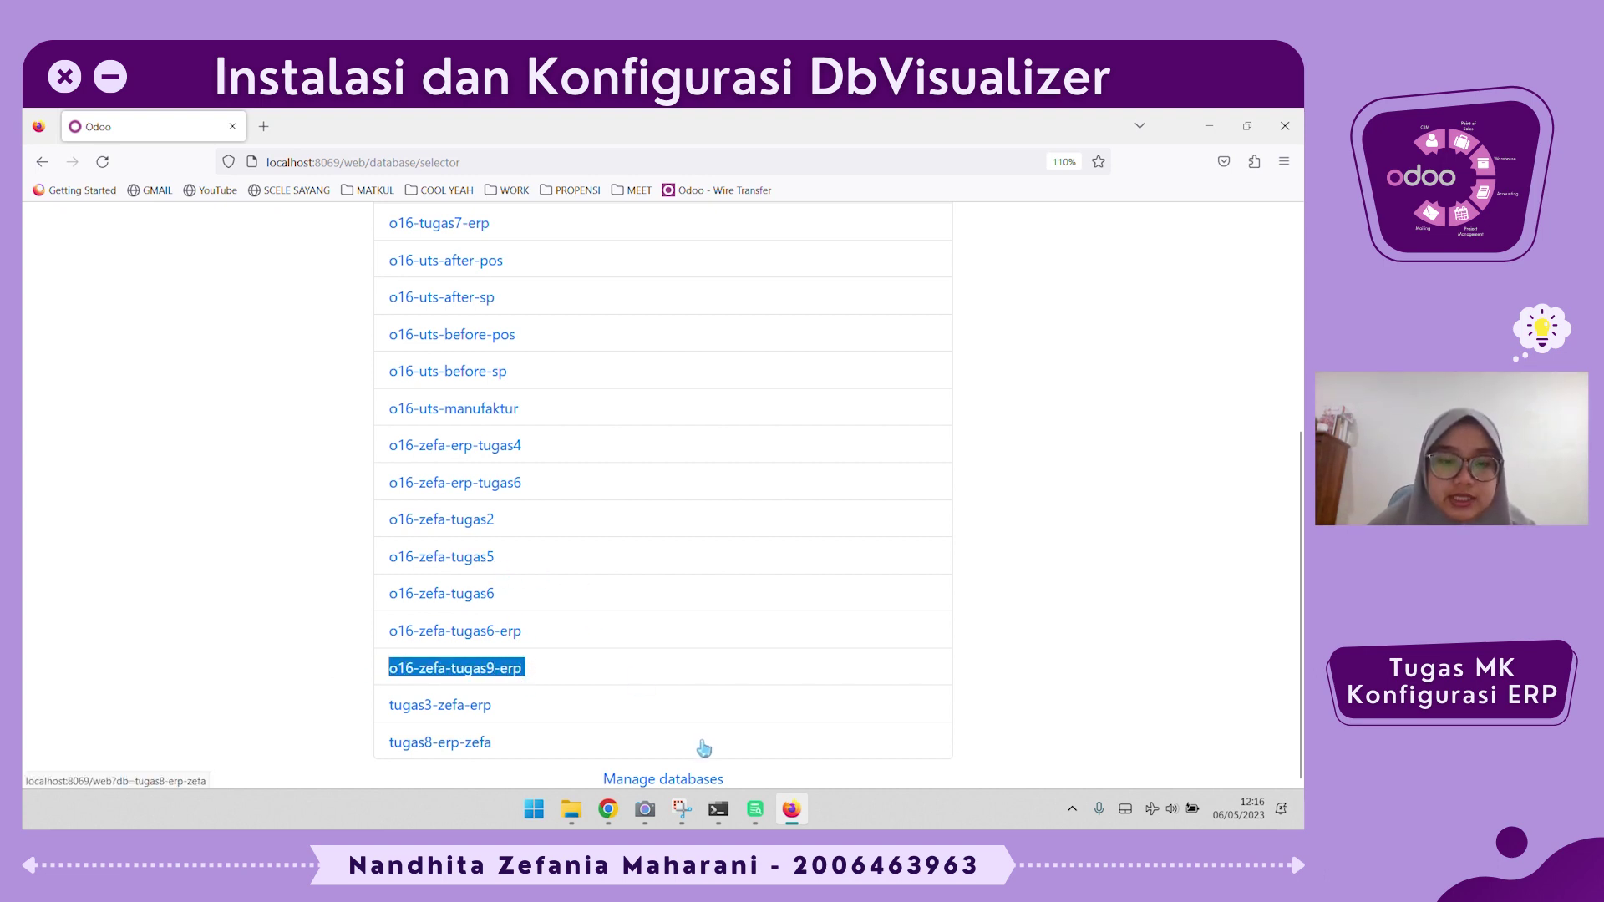
# Switch to DbVisualizer, set the connection's Database to o16-zefa-tugas9-erp and connect to the server.
pyautogui.click(756, 809)
pyautogui.moveTo(441, 427); pyautogui.dragTo(367, 421)
pyautogui.hotkey('ctrl', 'v')
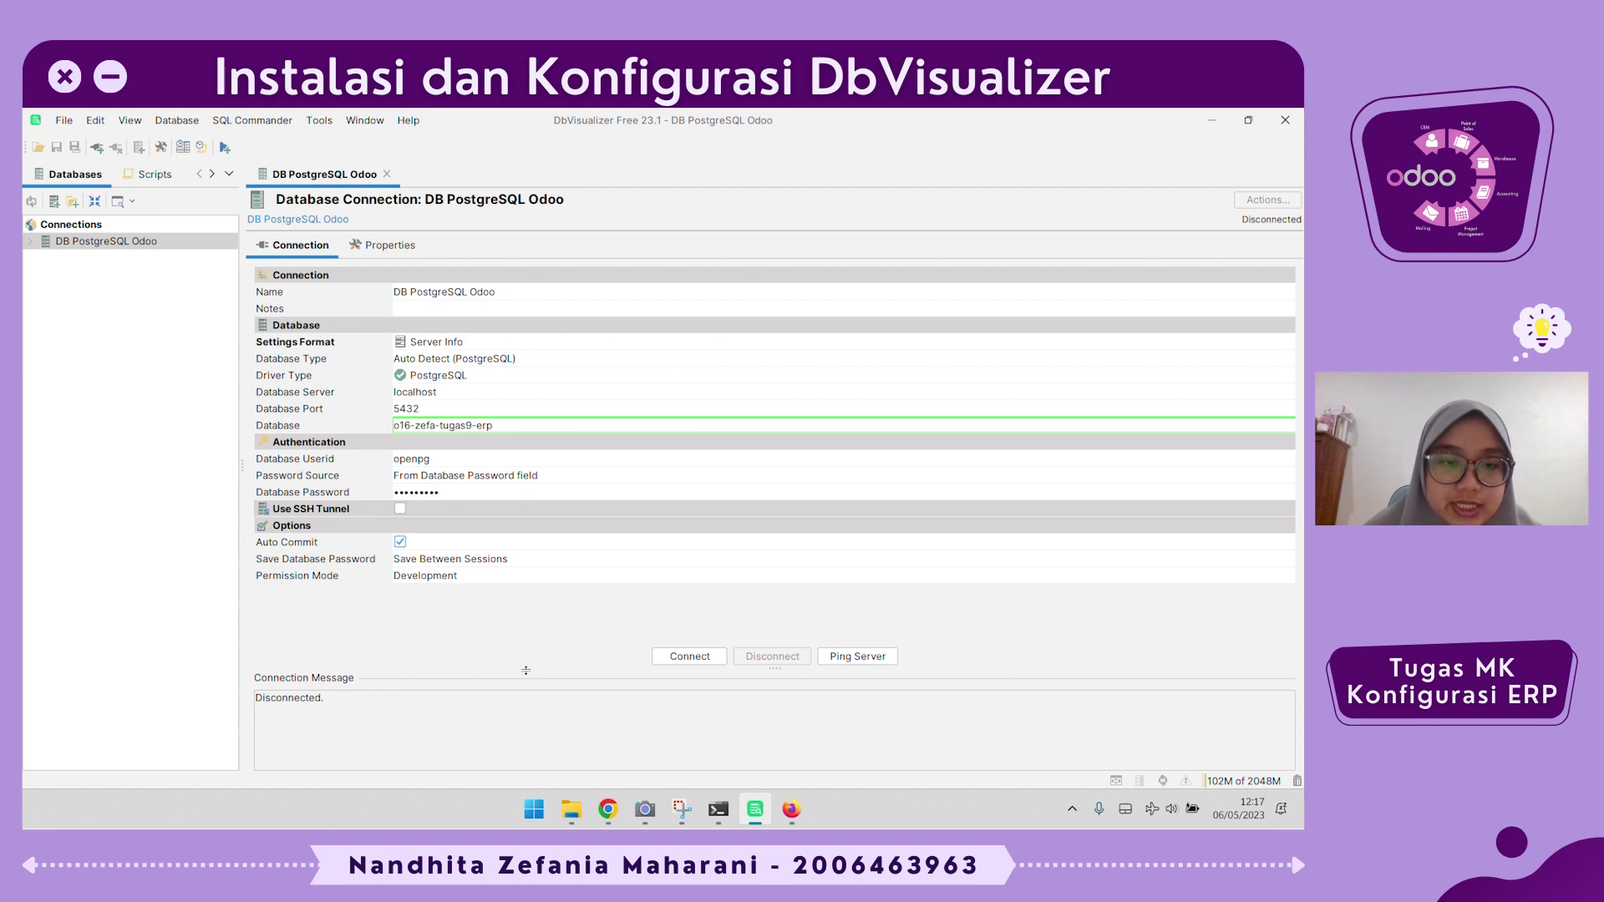
pyautogui.click(358, 424)
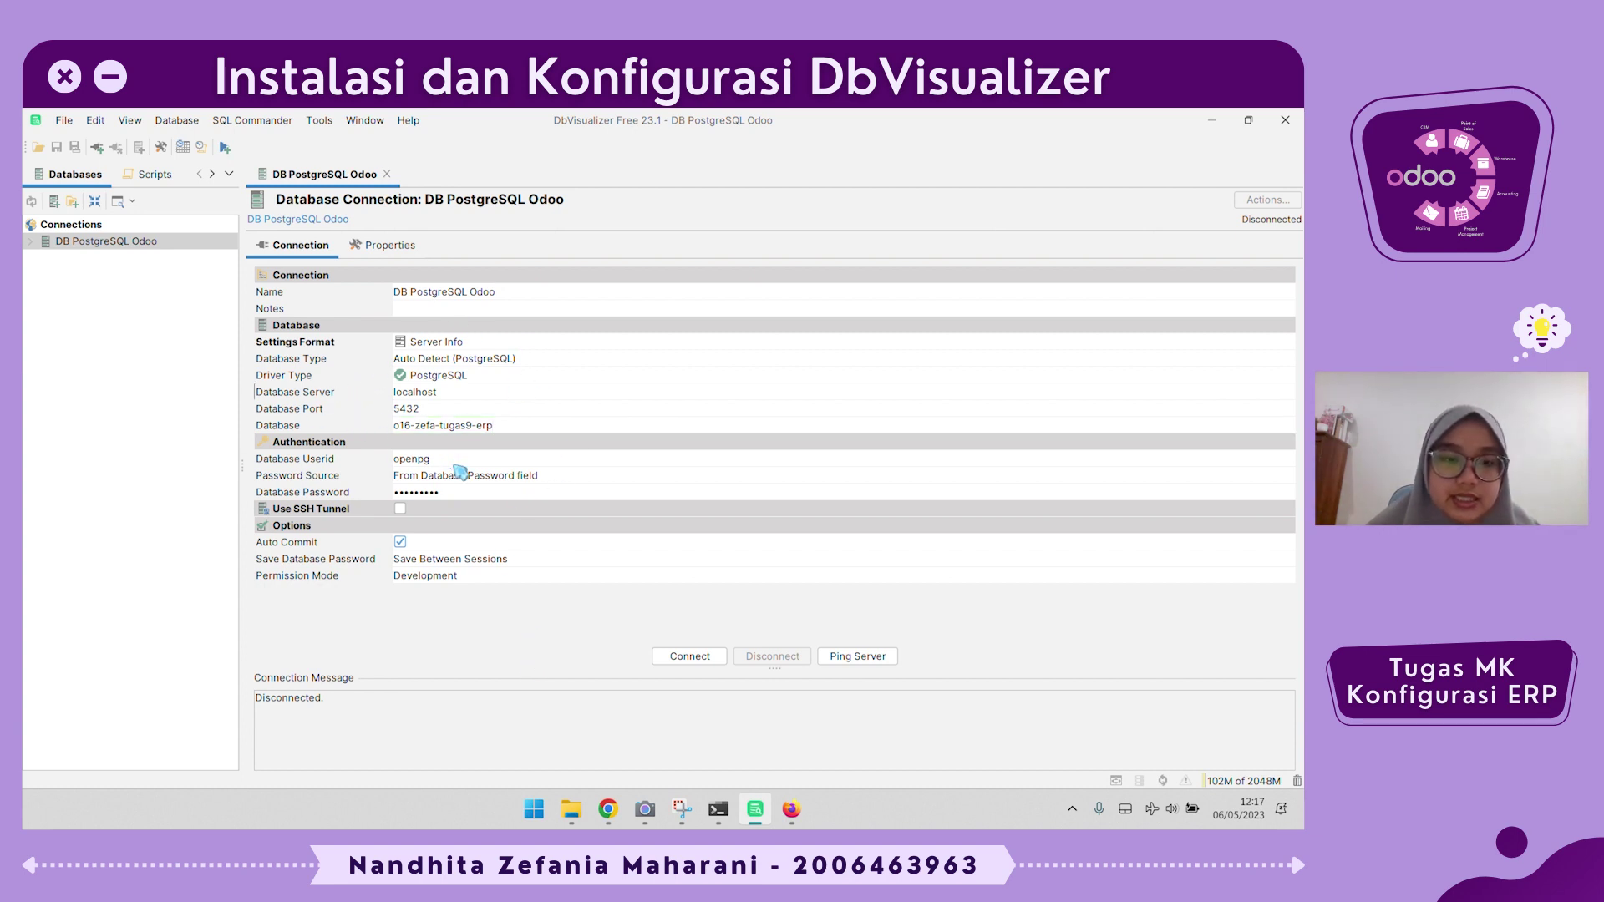
pyautogui.click(715, 659)
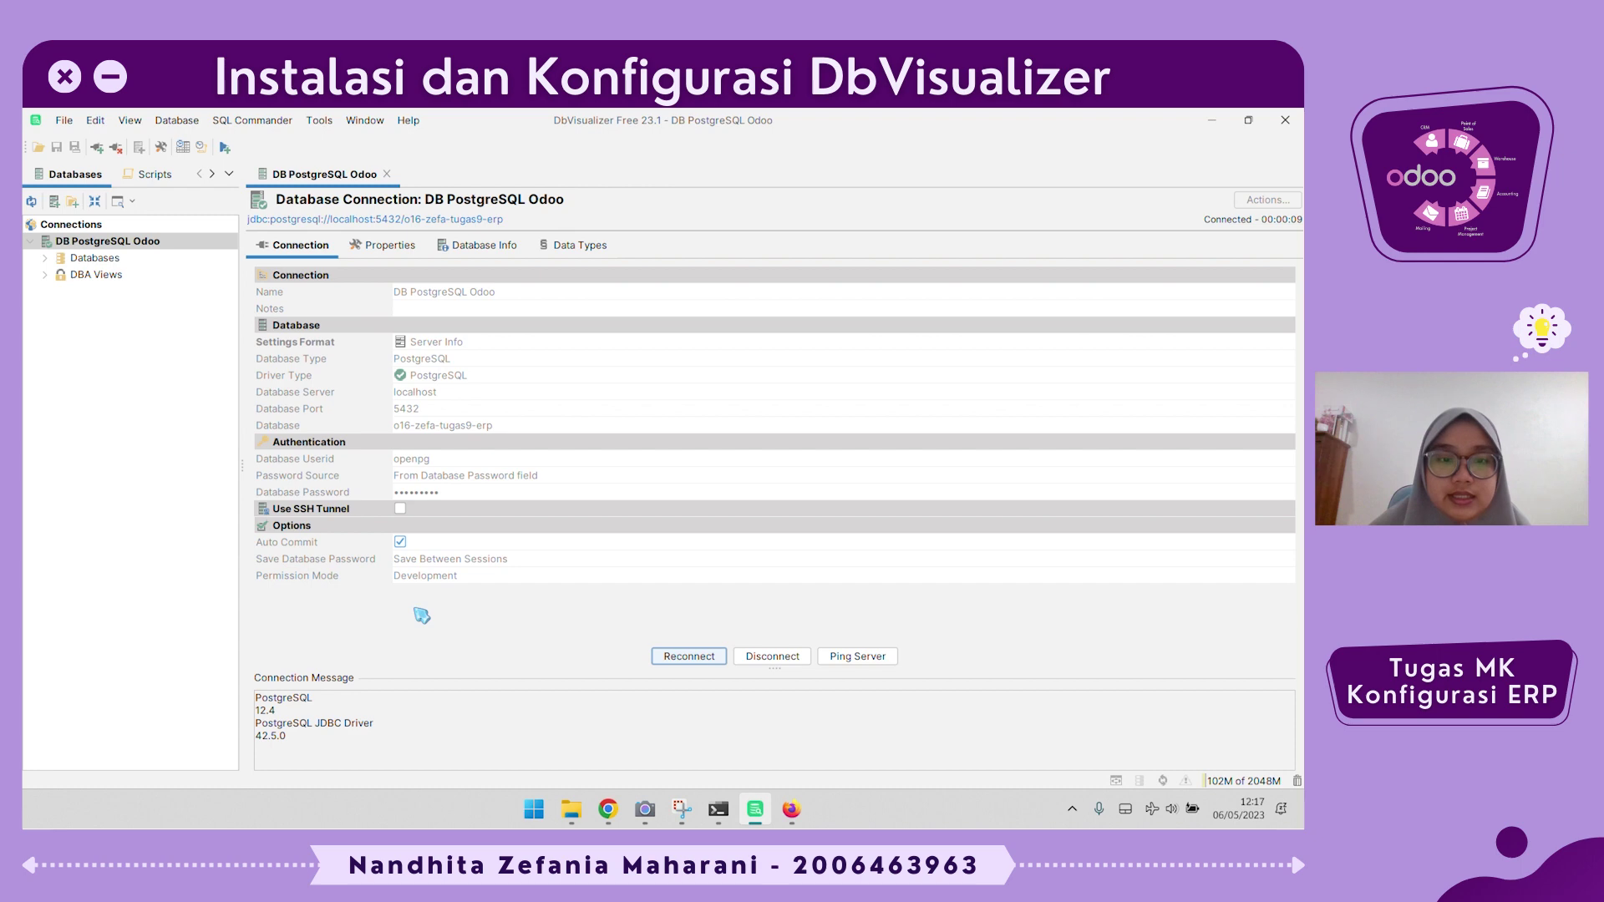
# Expand the connection's Databases node and compare its entries with the Odoo database list in Firefox.
pyautogui.click(47, 260)
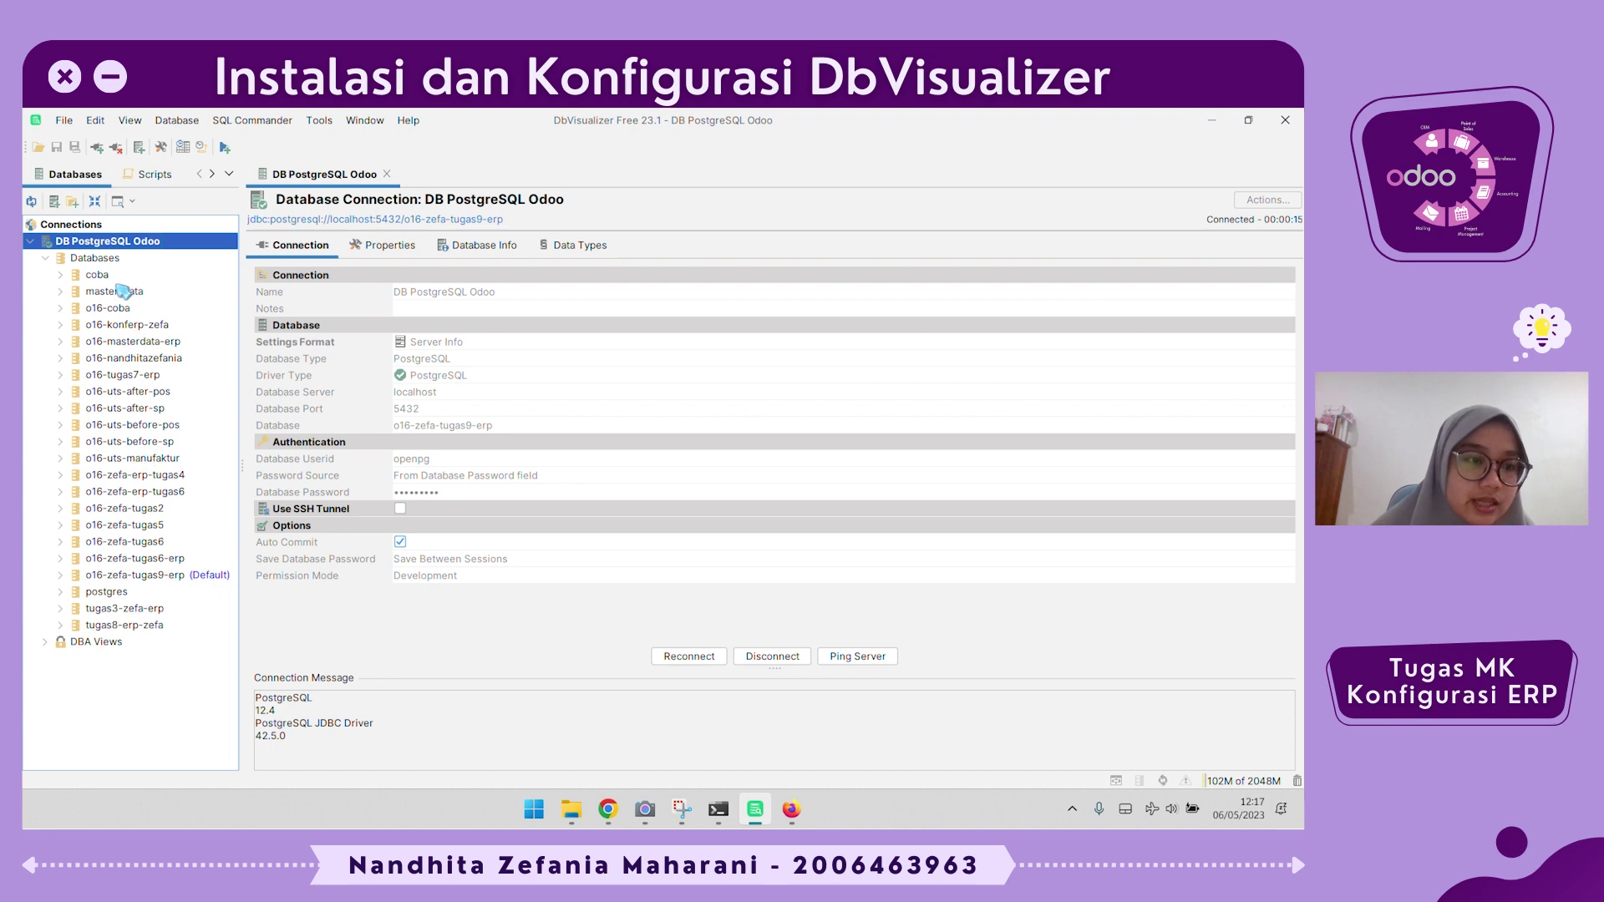
pyautogui.click(792, 809)
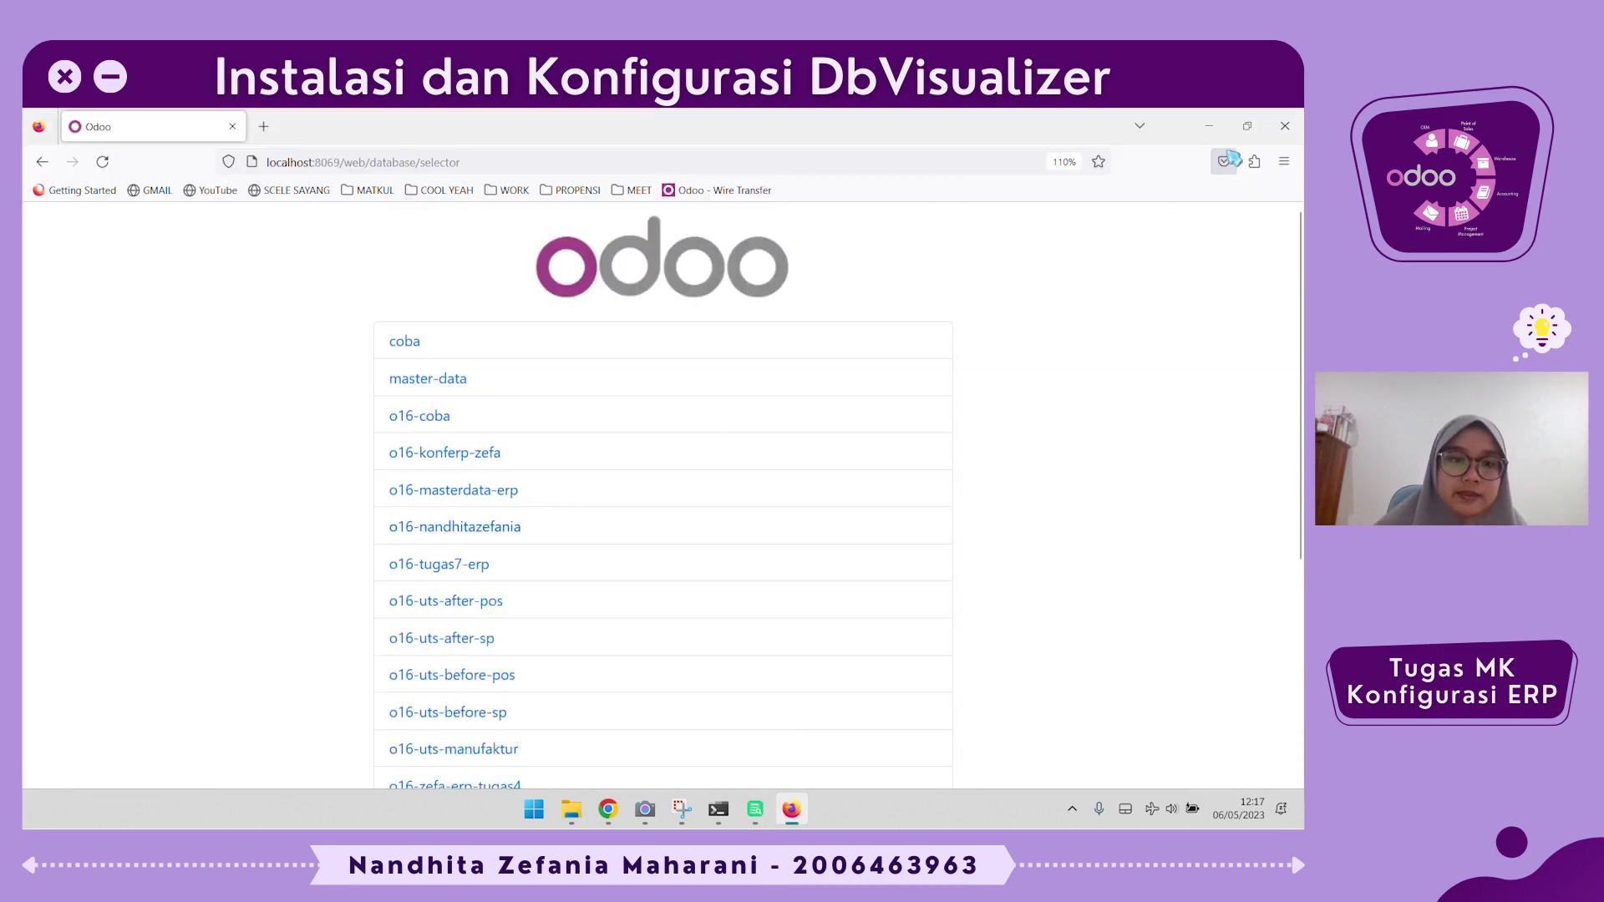
pyautogui.click(1209, 126)
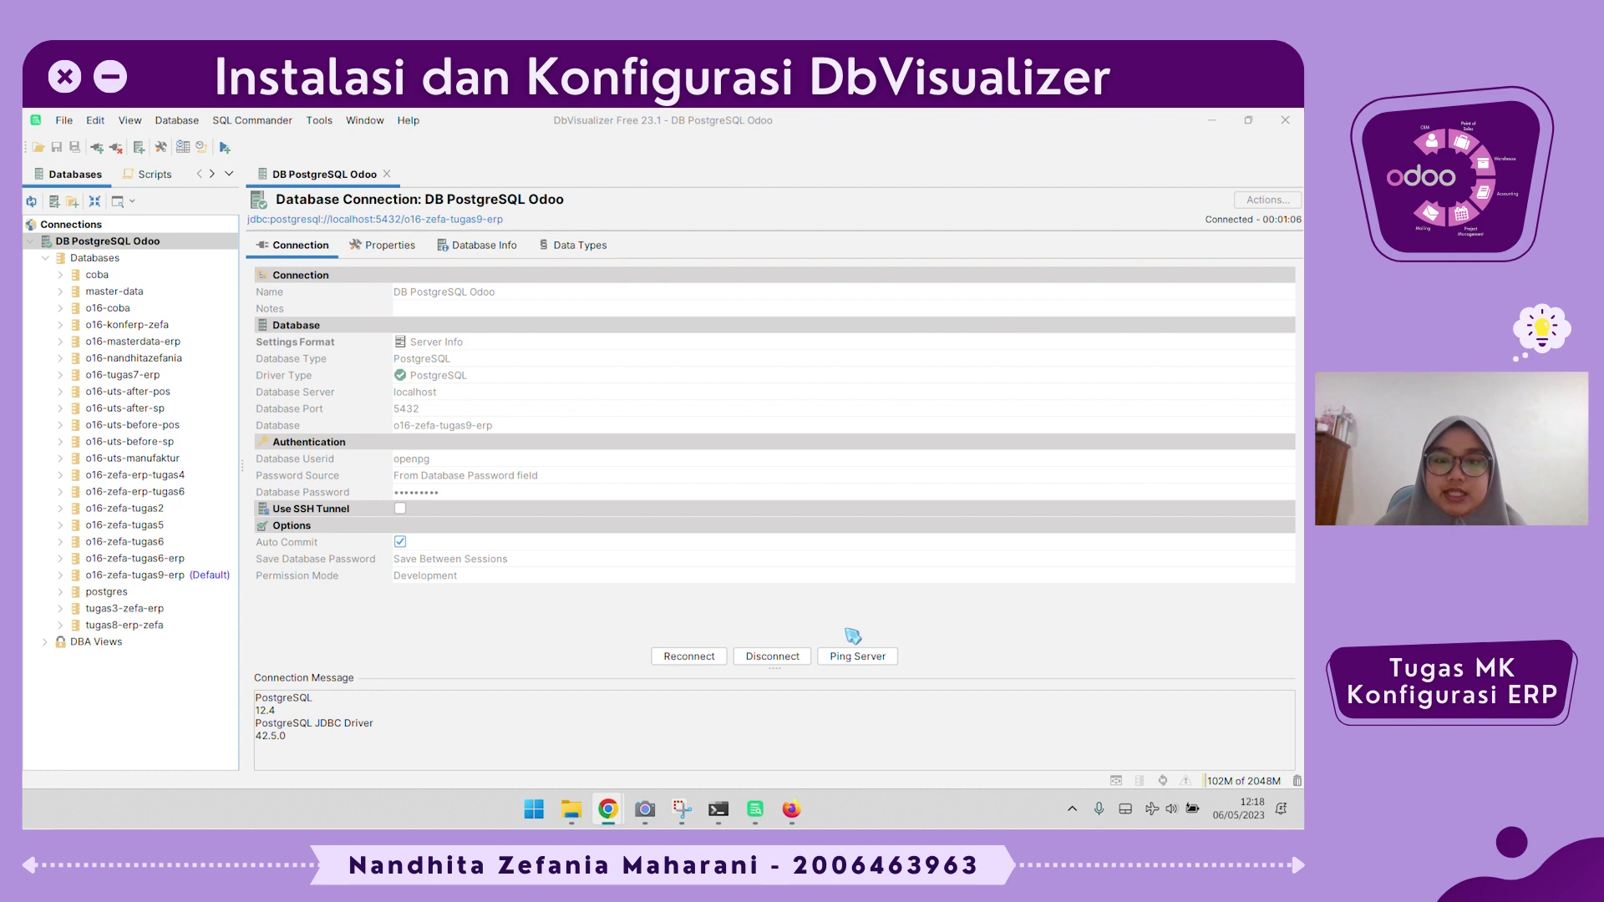
# Ping the database server from the connection settings and dismiss the resulting information dialog.
pyautogui.click(869, 665)
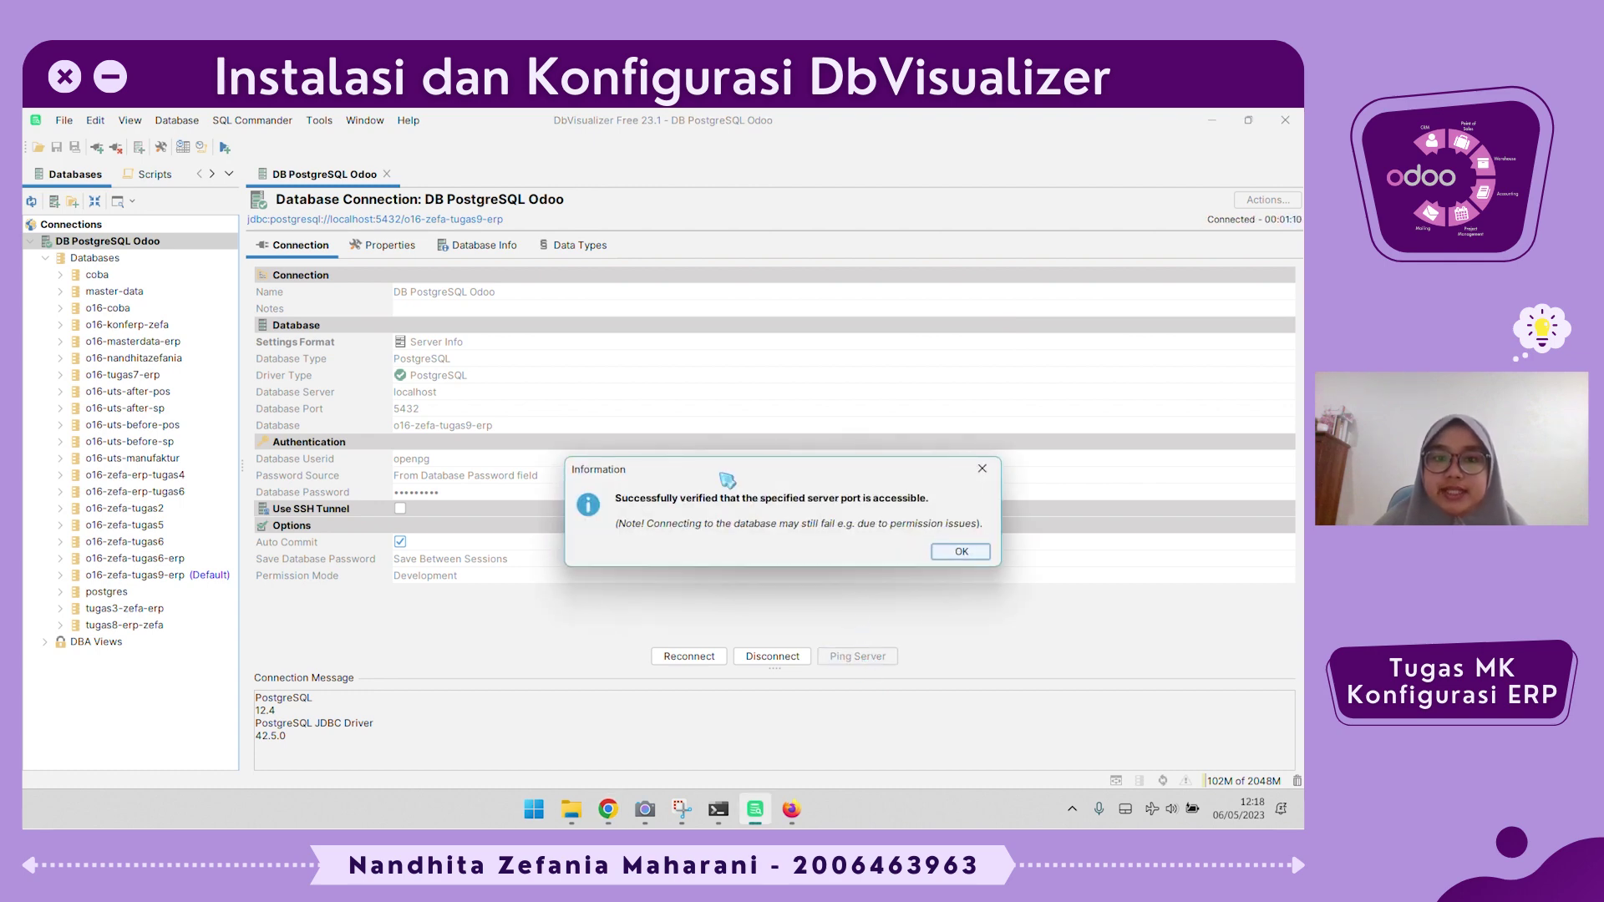
pyautogui.moveTo(723, 479); pyautogui.dragTo(704, 479)
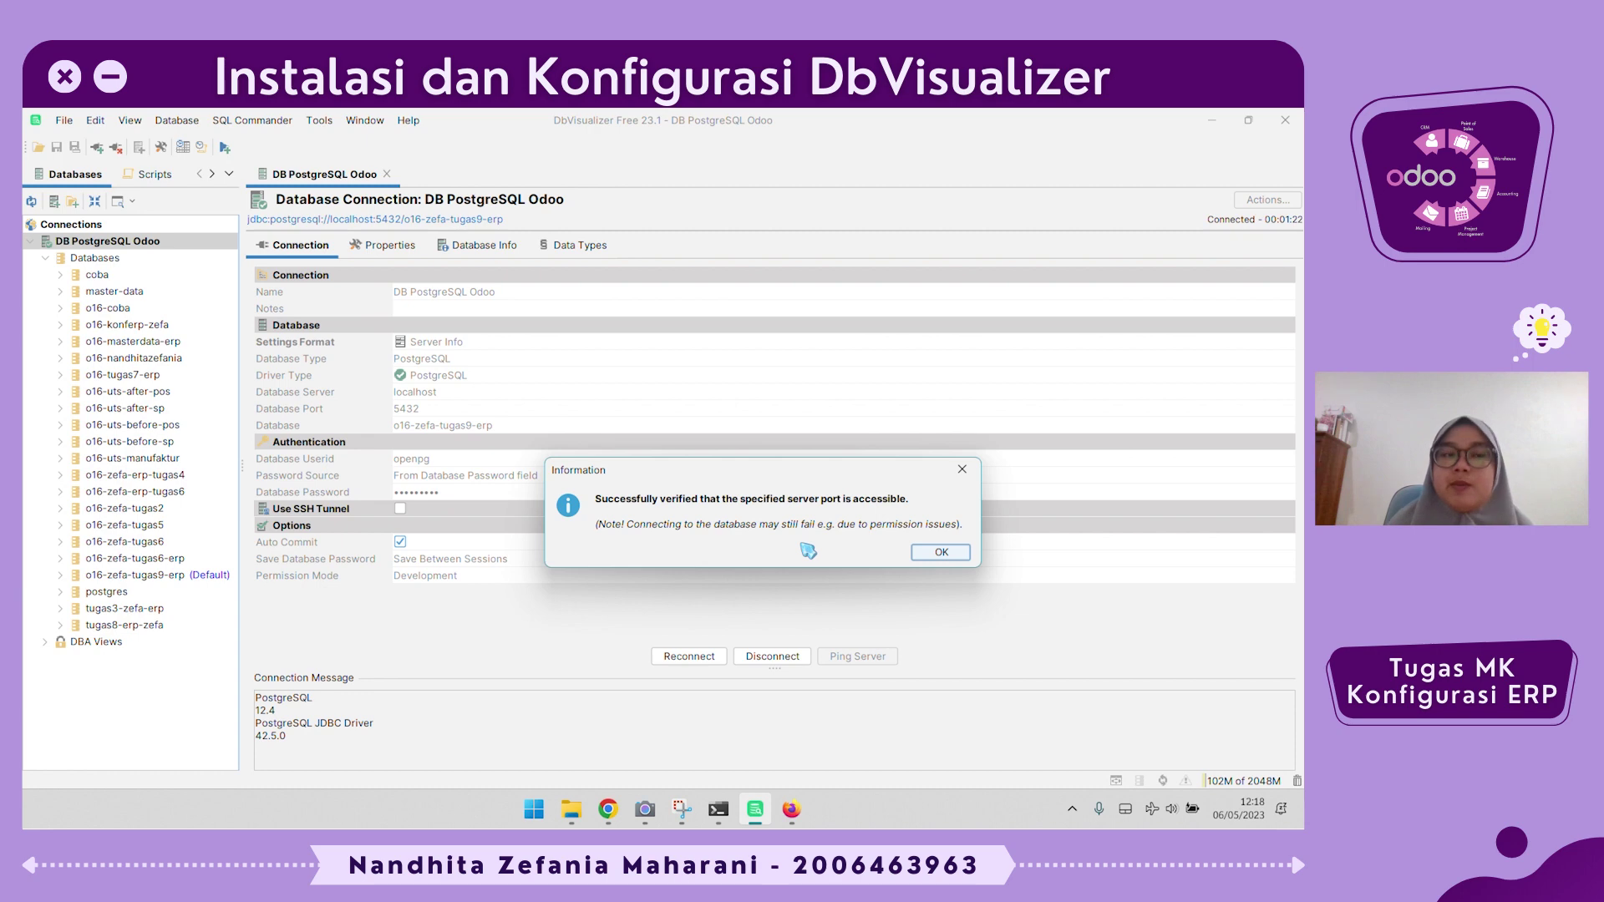
pyautogui.click(947, 553)
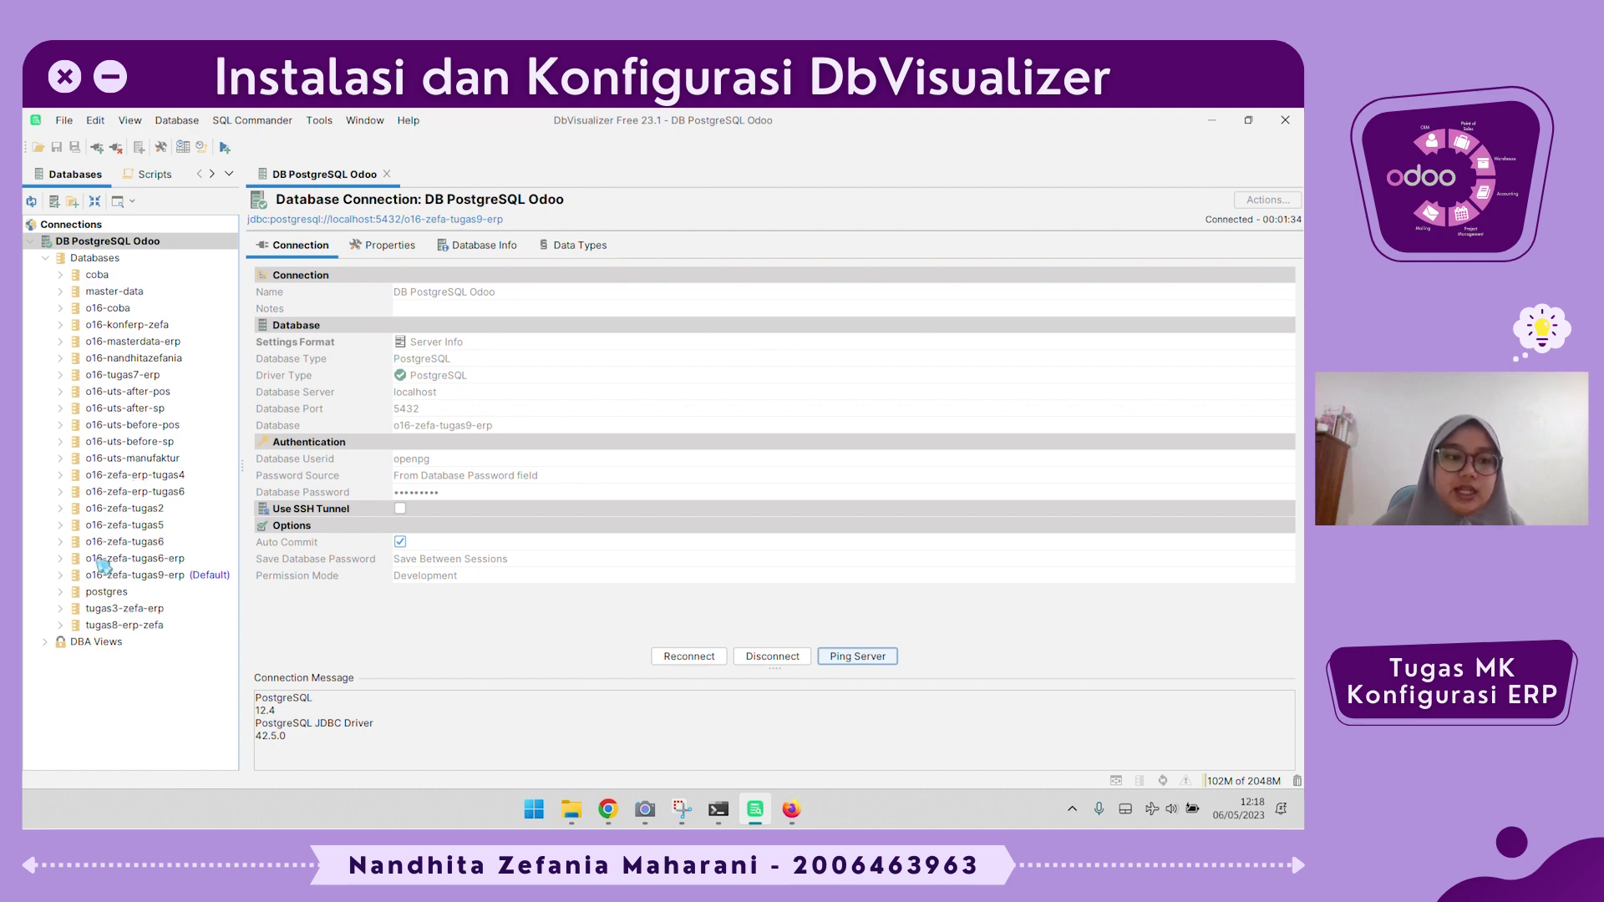
# Expand the default o16-zefa-tugas9-erp database down to the contents of its public schema.
pyautogui.click(63, 577)
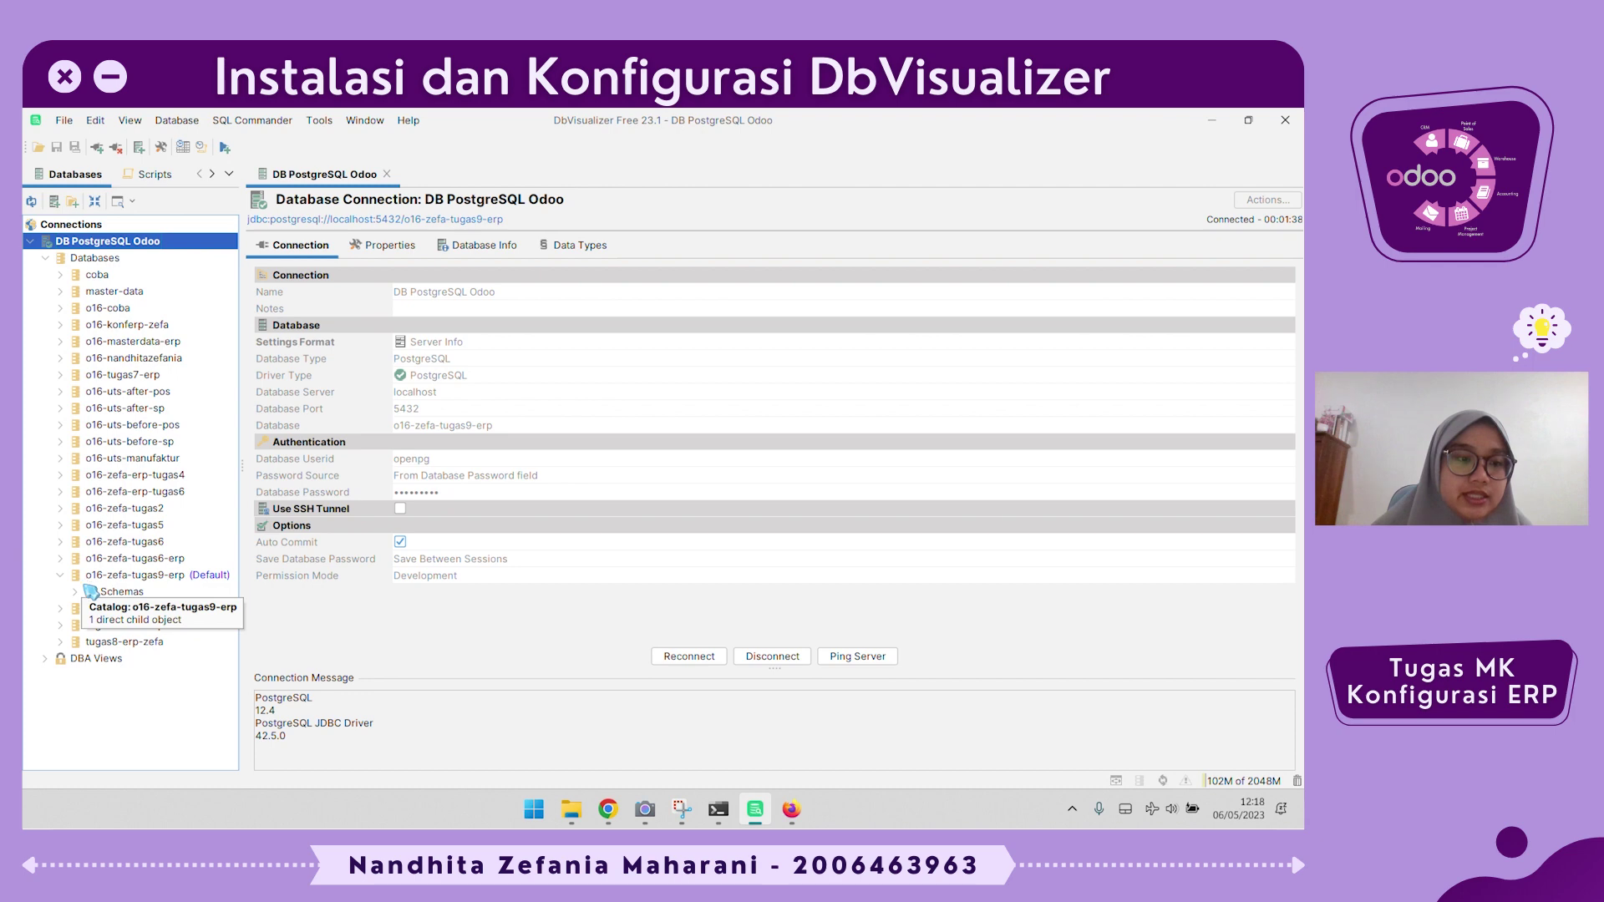
pyautogui.click(78, 592)
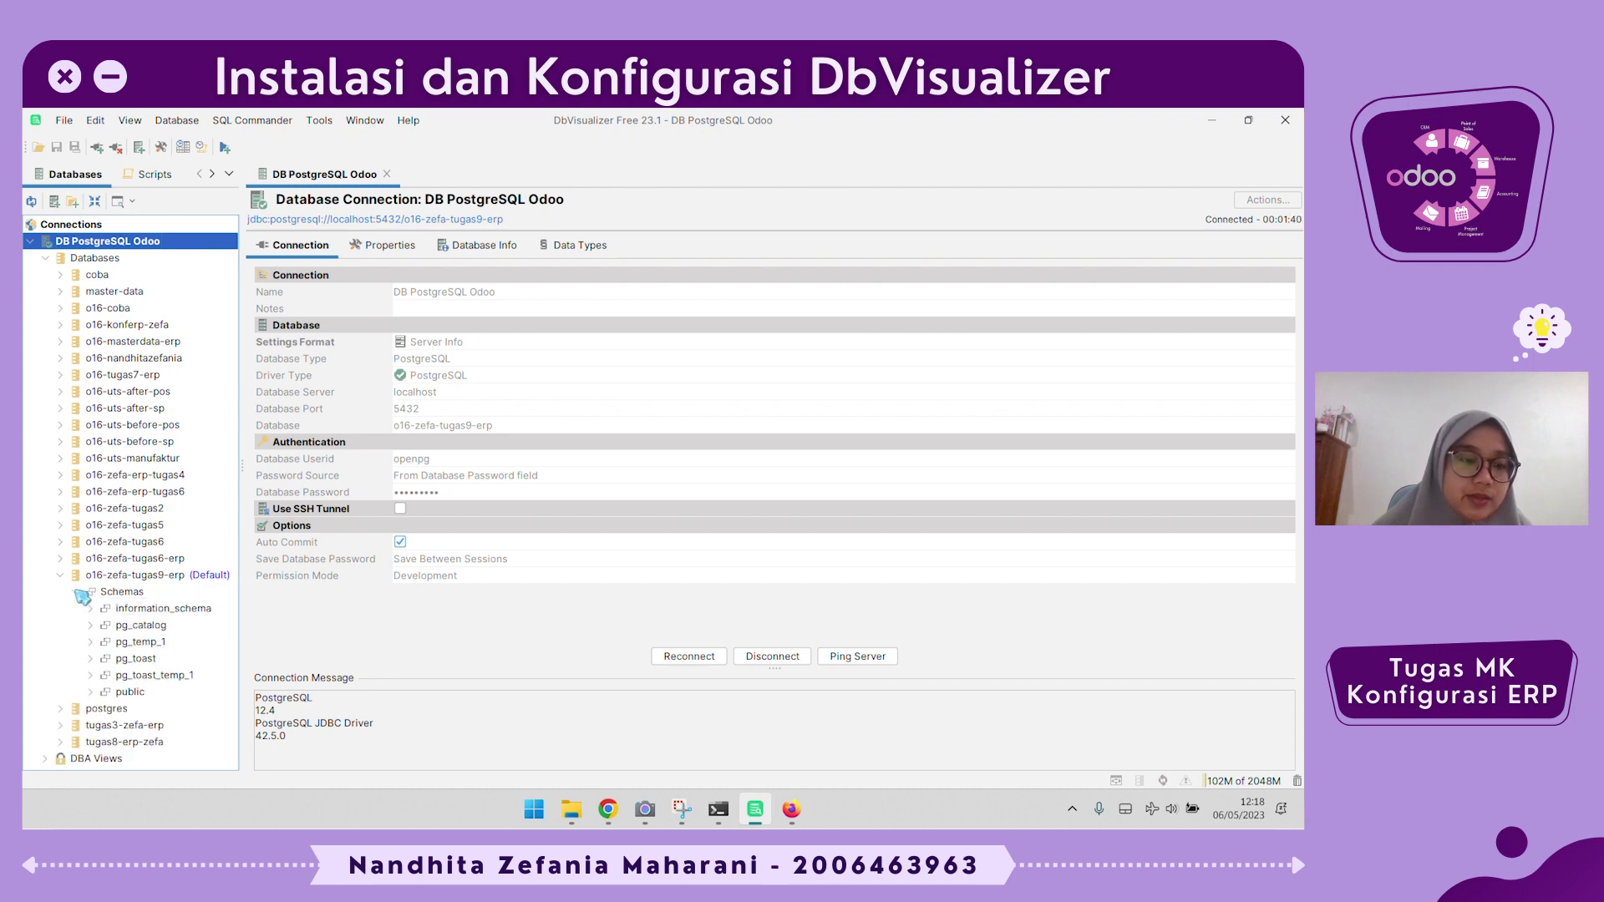
pyautogui.click(90, 692)
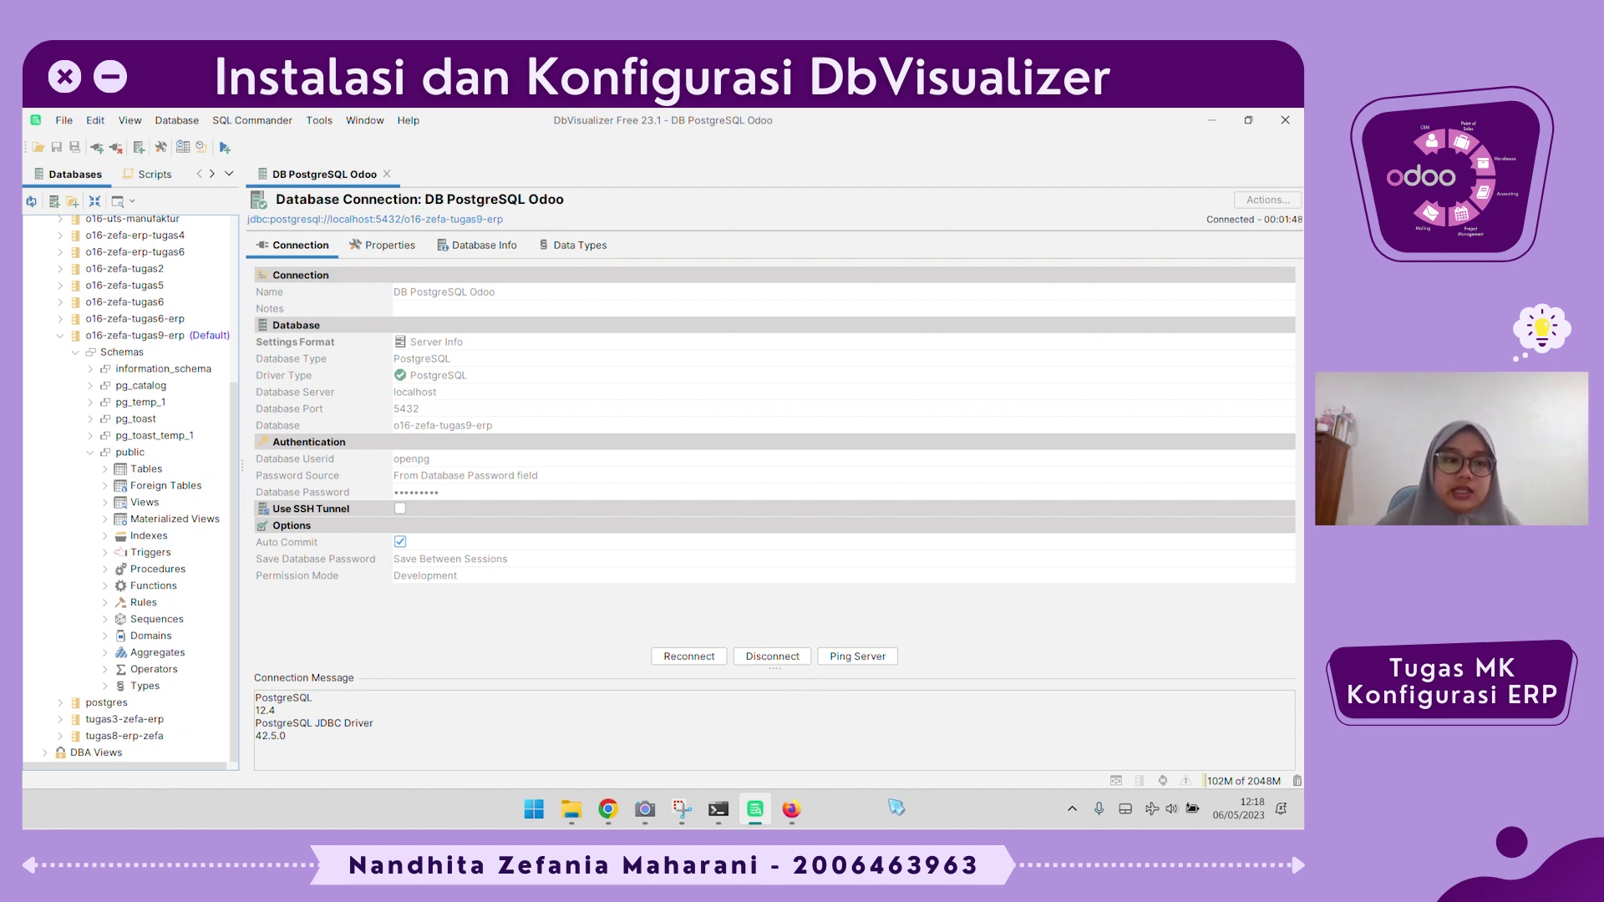
# Switch to Firefox, choose the o16-zefa-tugas9-erp database and log in to Odoo.
pyautogui.click(791, 809)
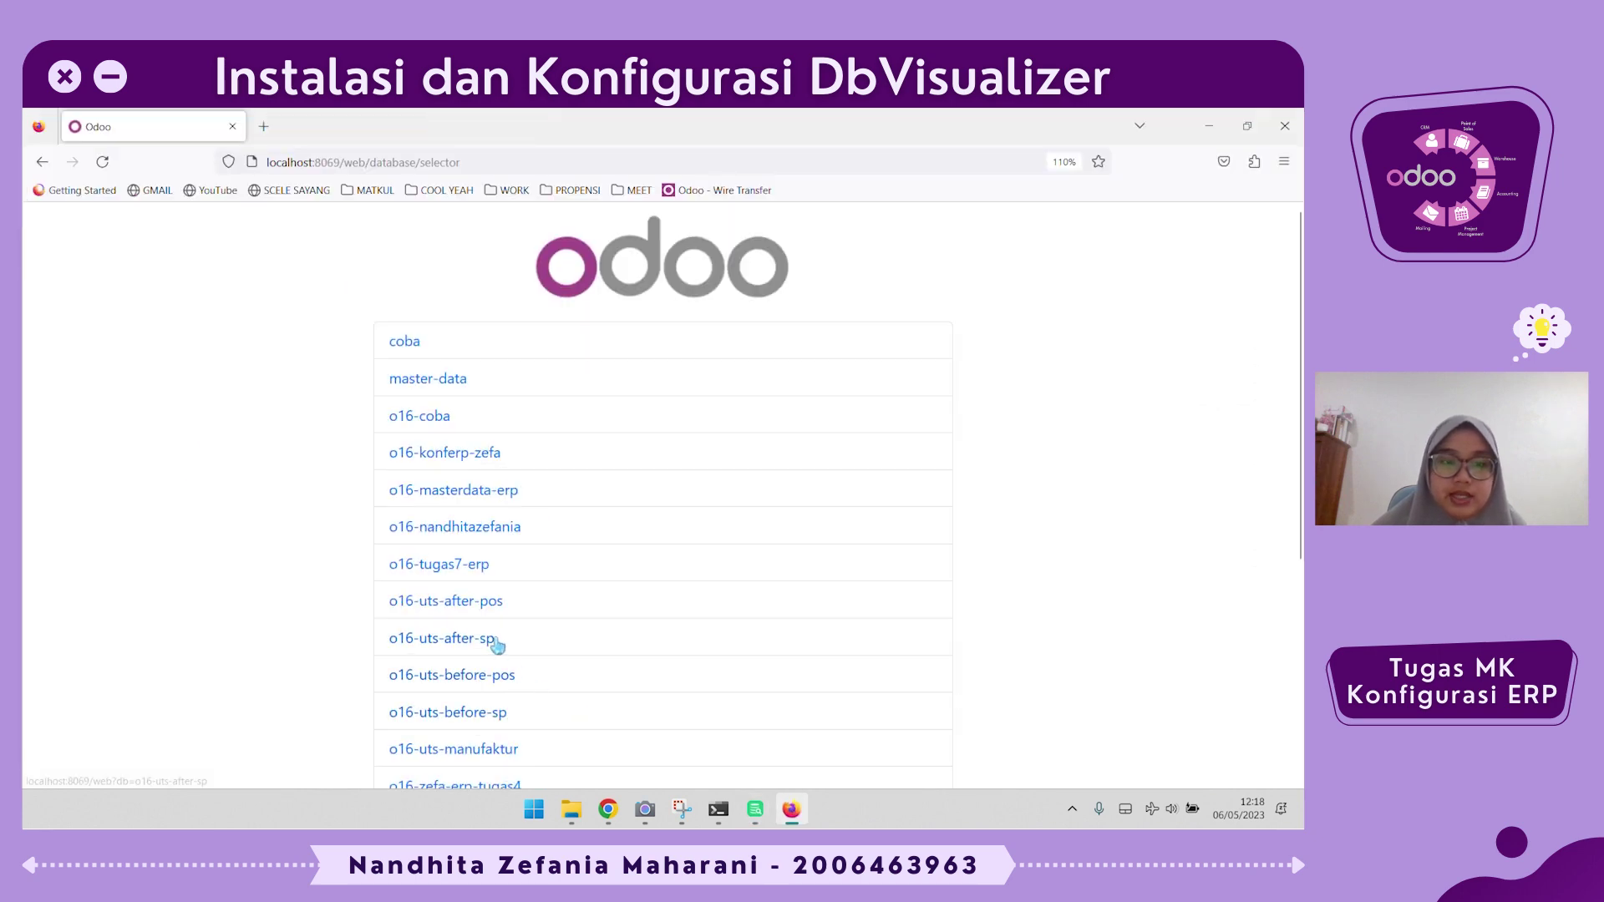
pyautogui.scroll(-4, 490, 641)
pyautogui.tripleClick(510, 723)
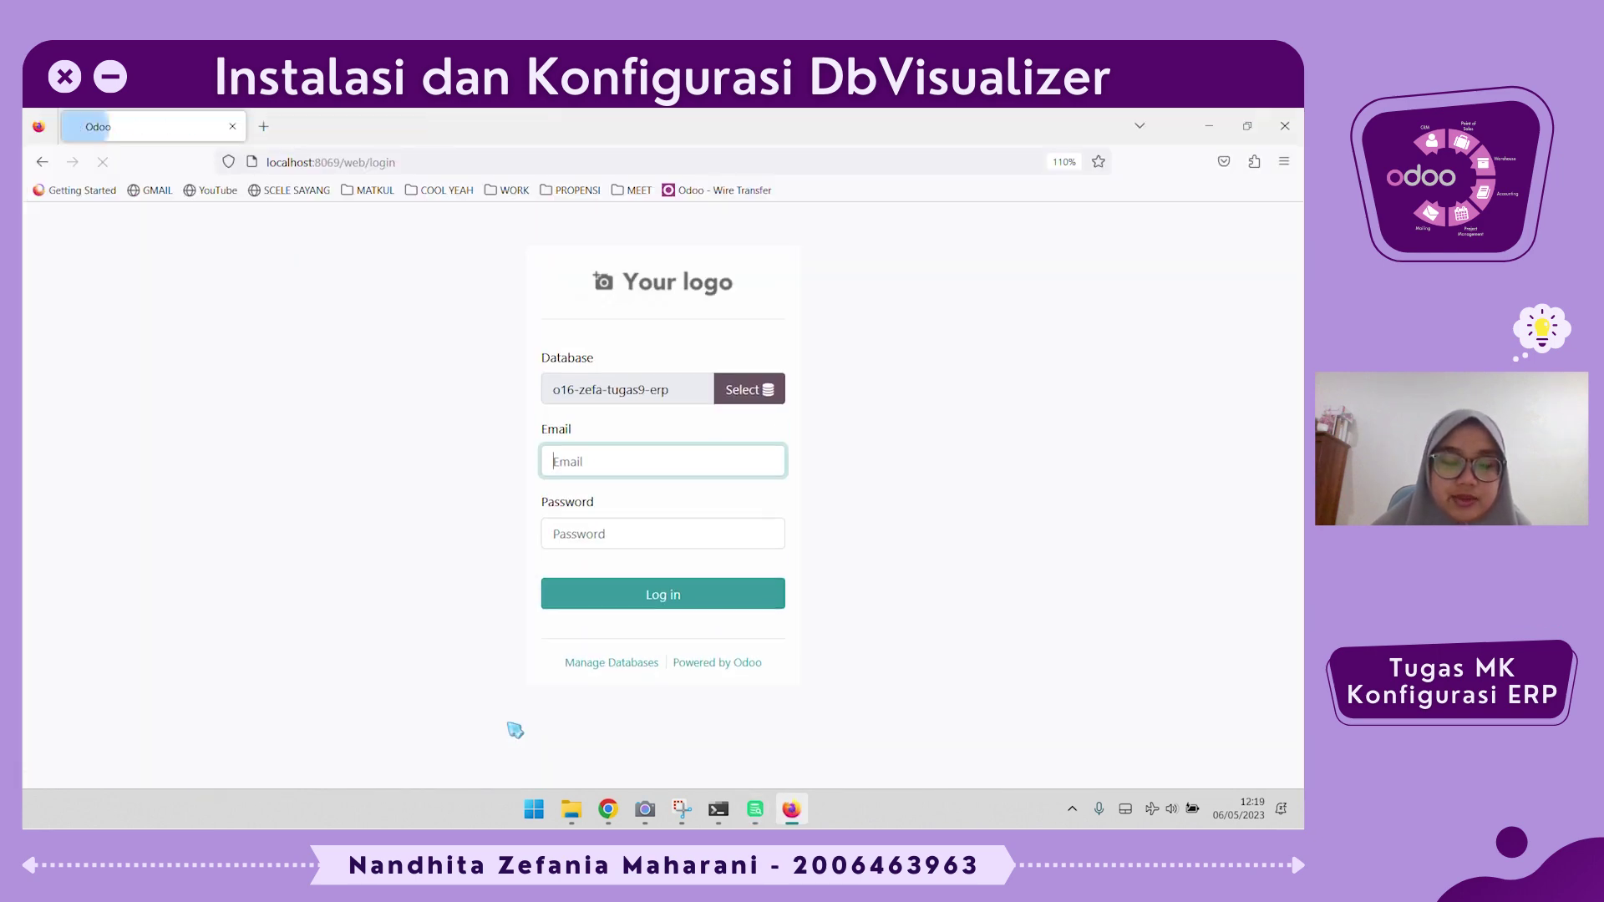
pyautogui.click(646, 611)
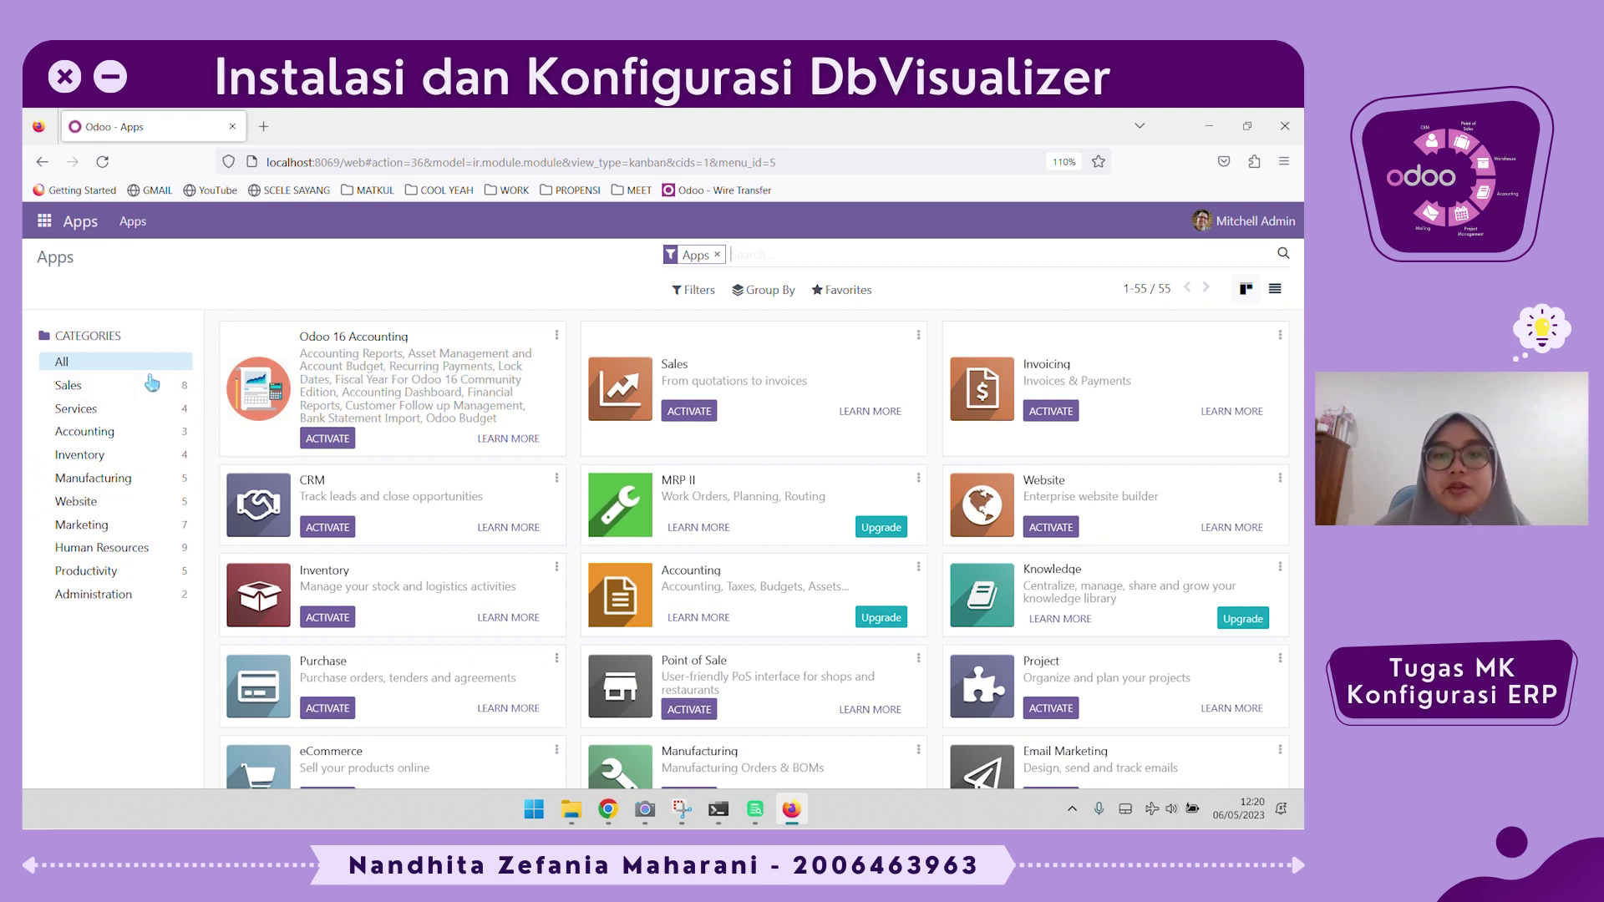
# Check the available Odoo modules, activate the Purchase app and open its Requests for Quotation.
pyautogui.click(27, 218)
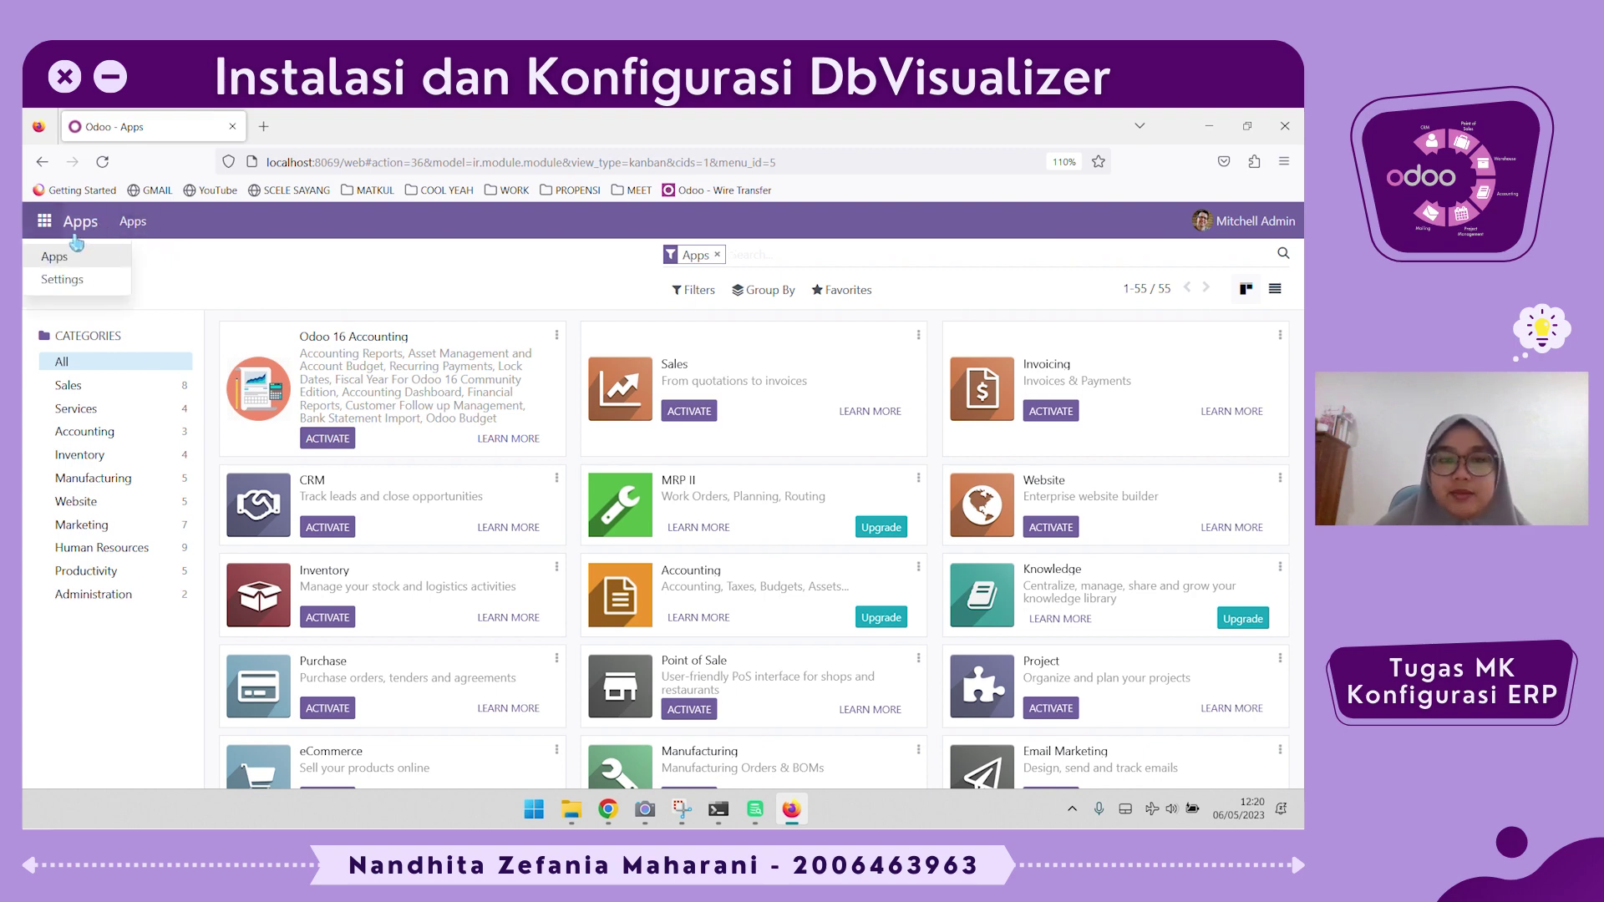
pyautogui.click(255, 299)
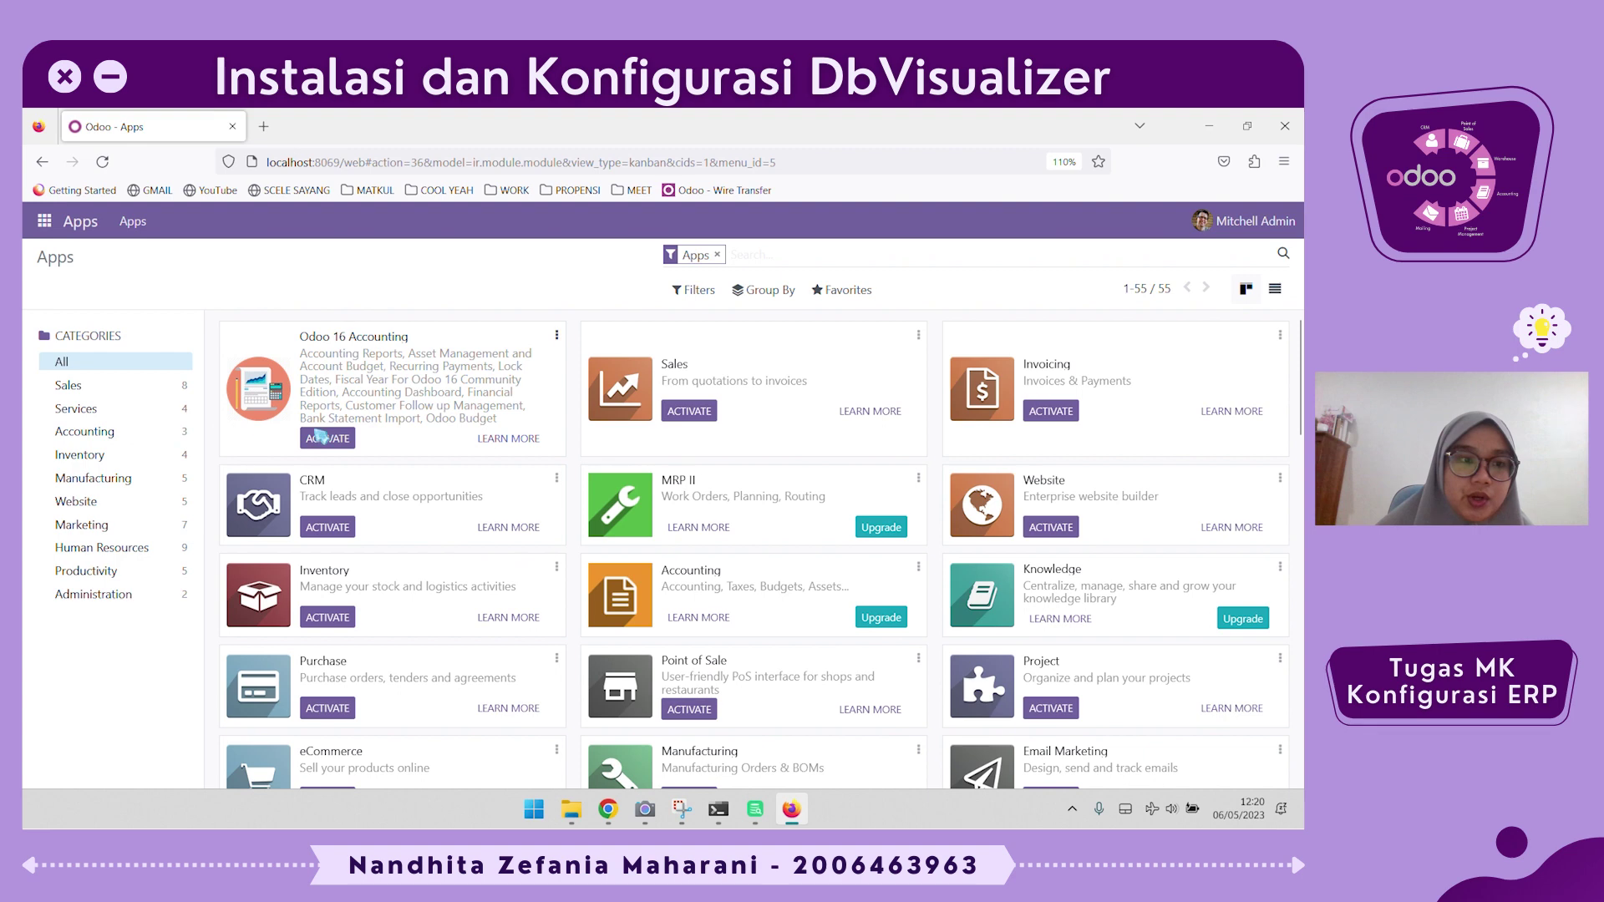
pyautogui.click(326, 710)
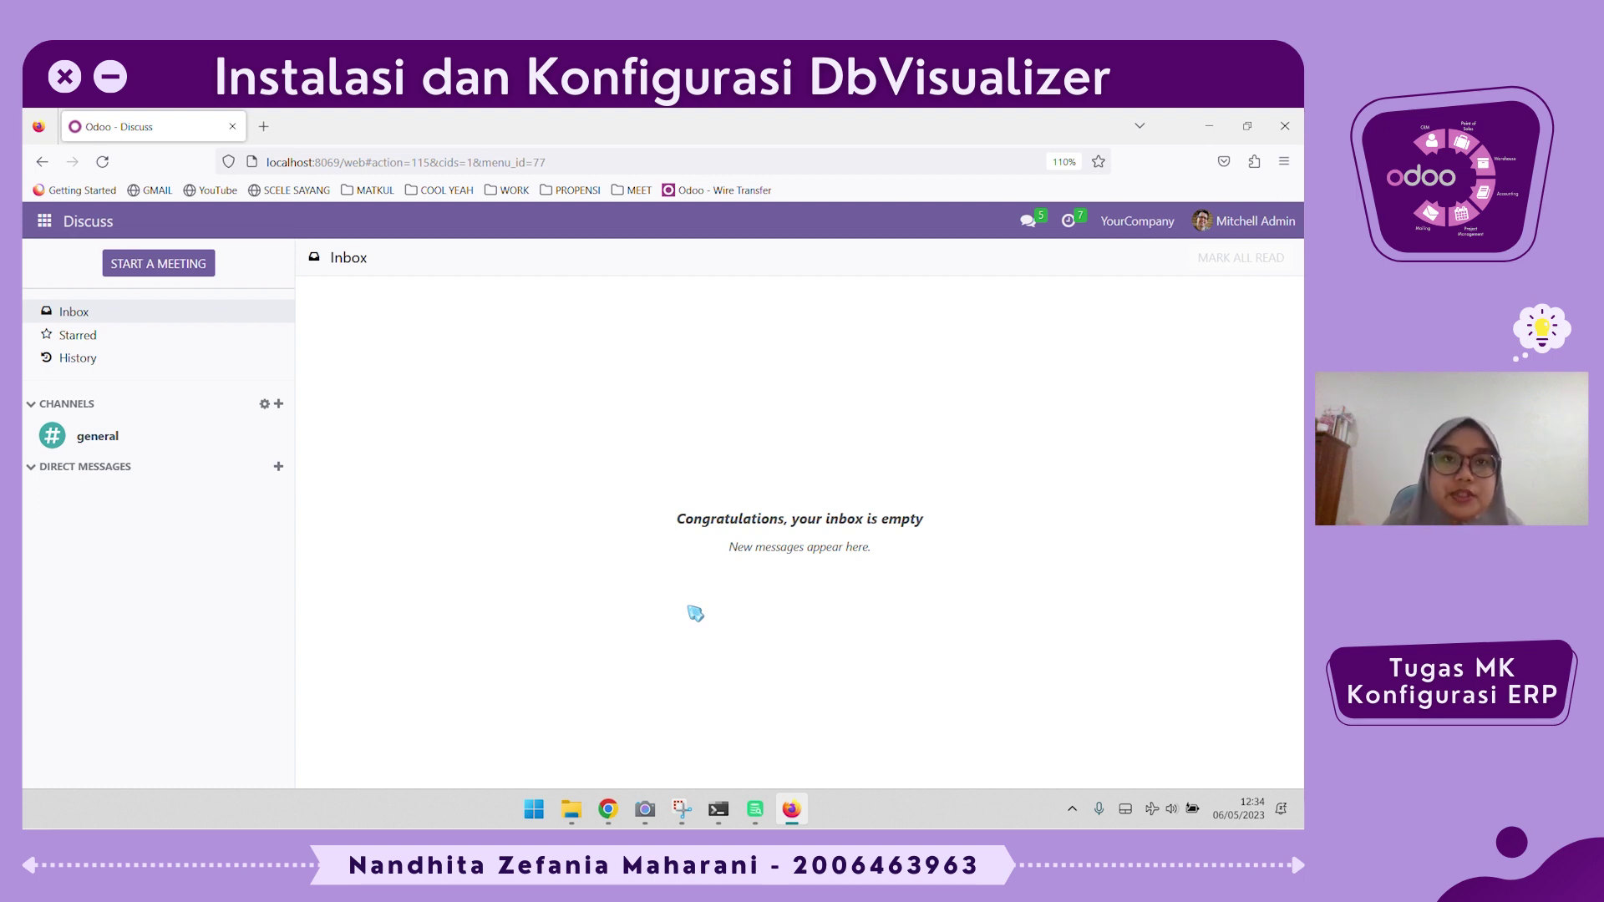
pyautogui.click(45, 221)
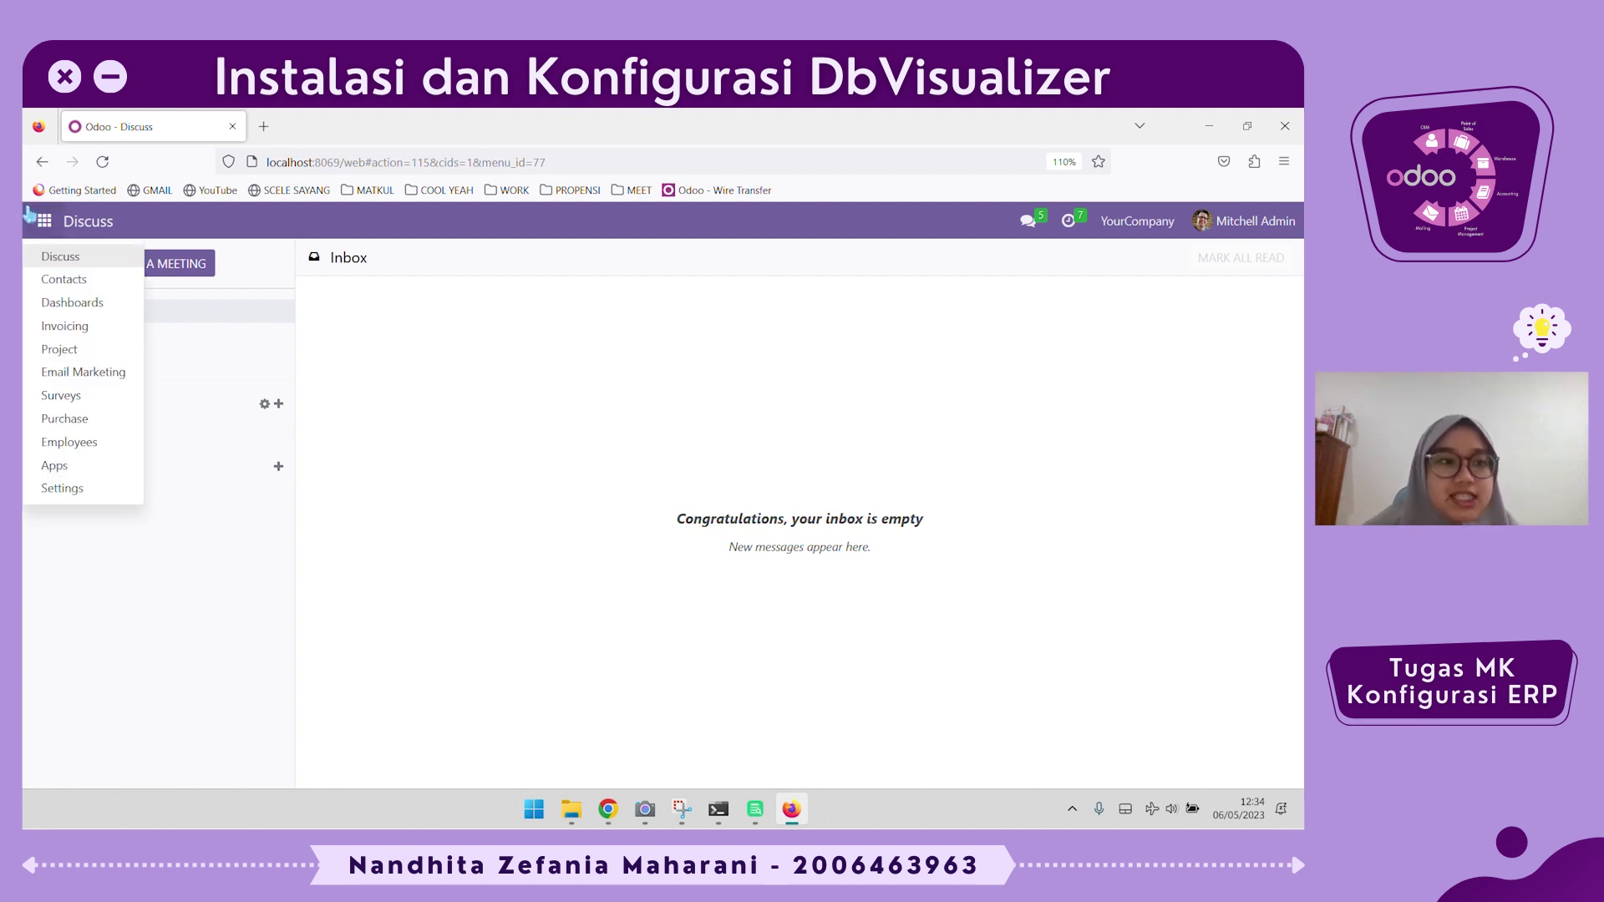
pyautogui.click(87, 419)
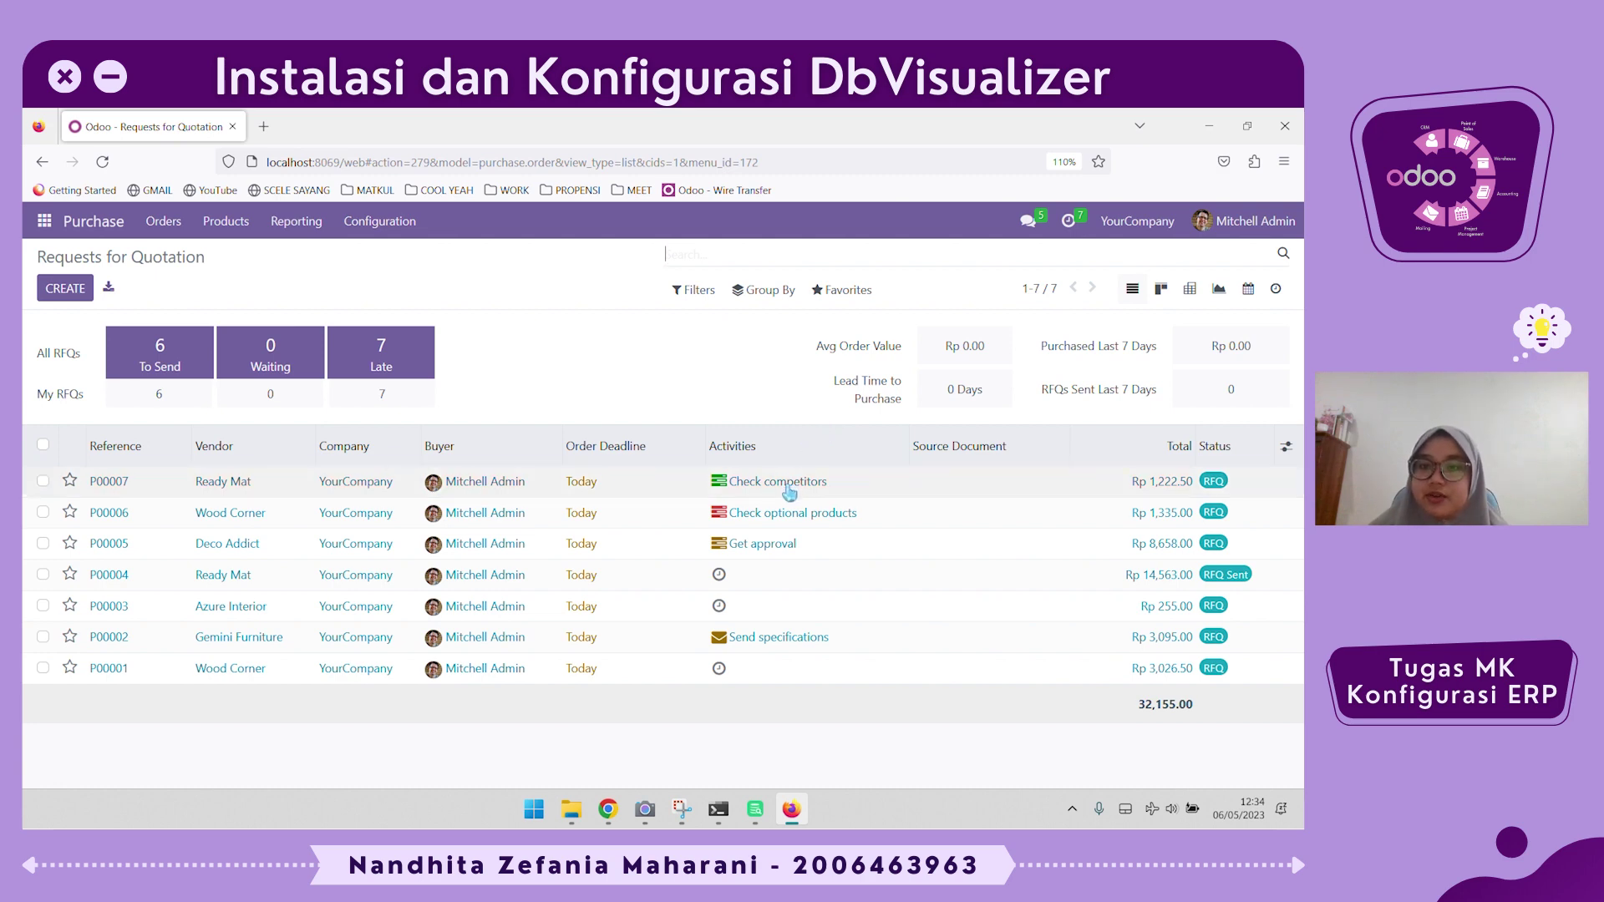
# Switch to DbVisualizer, open the public schema's Tables in a new tab and close the o16-zefa-erp-tugas4 tab.
pyautogui.click(757, 807)
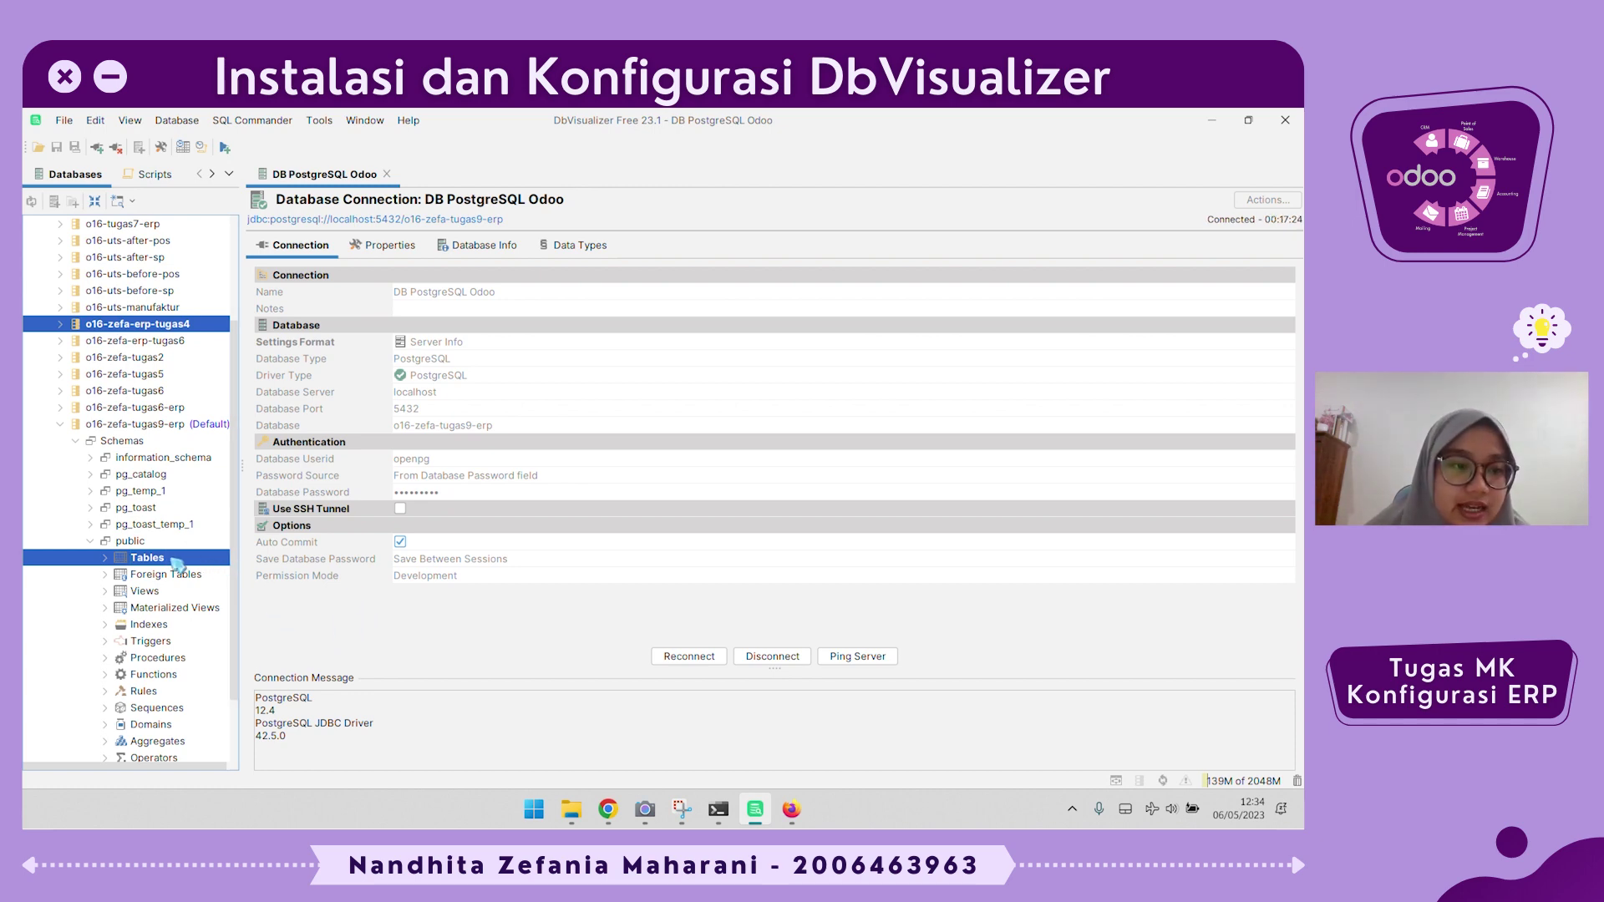
pyautogui.rightClick(141, 560)
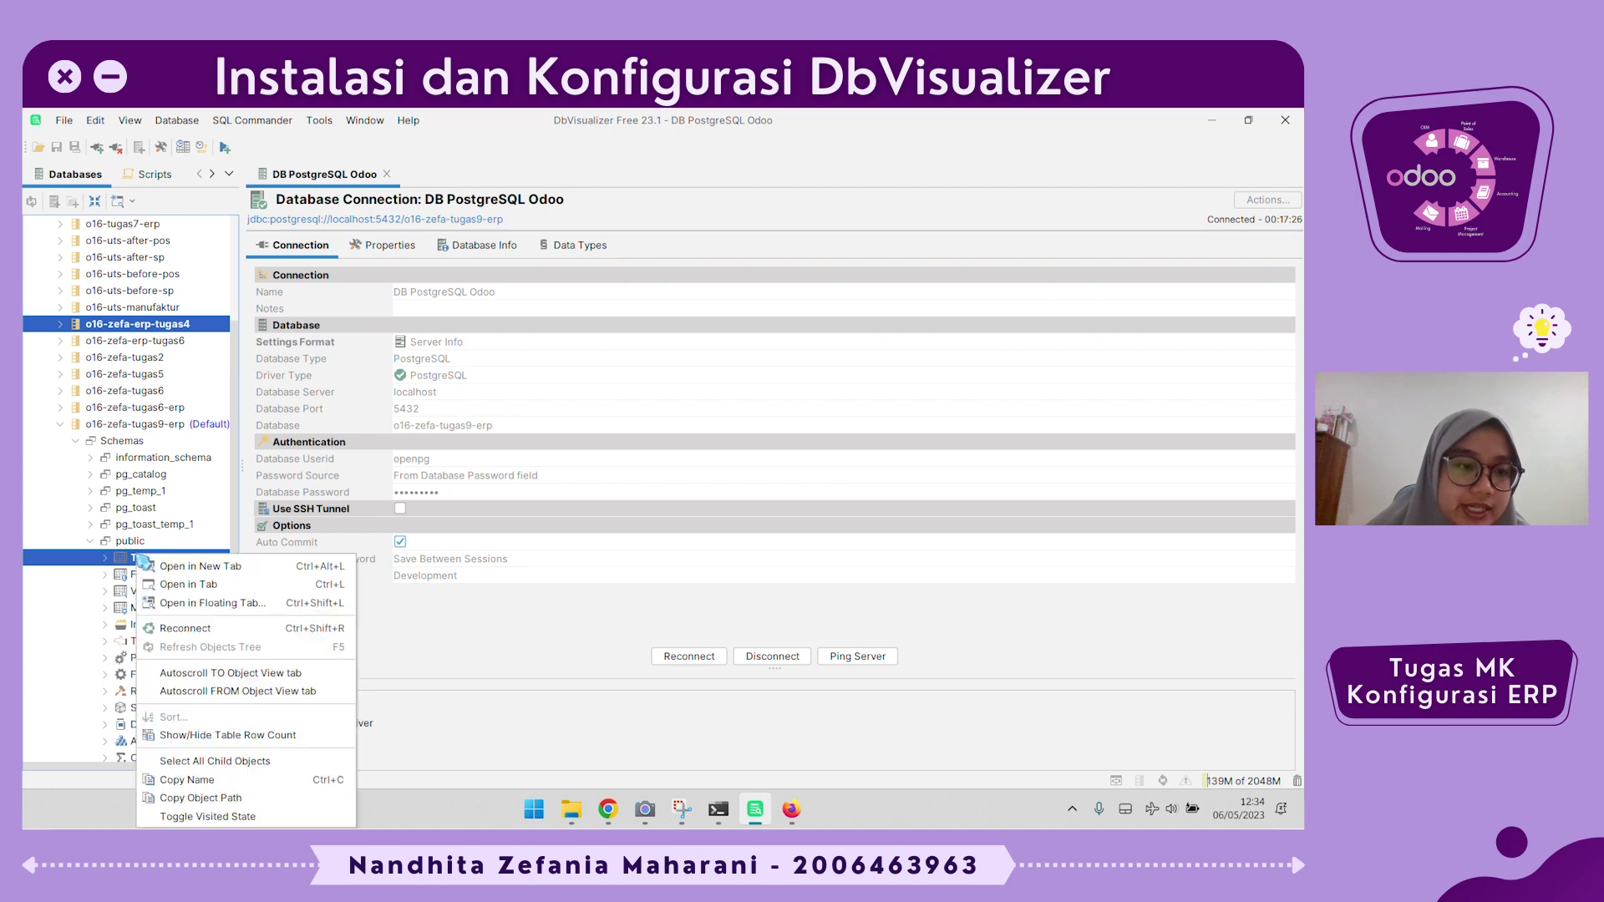
pyautogui.click(259, 568)
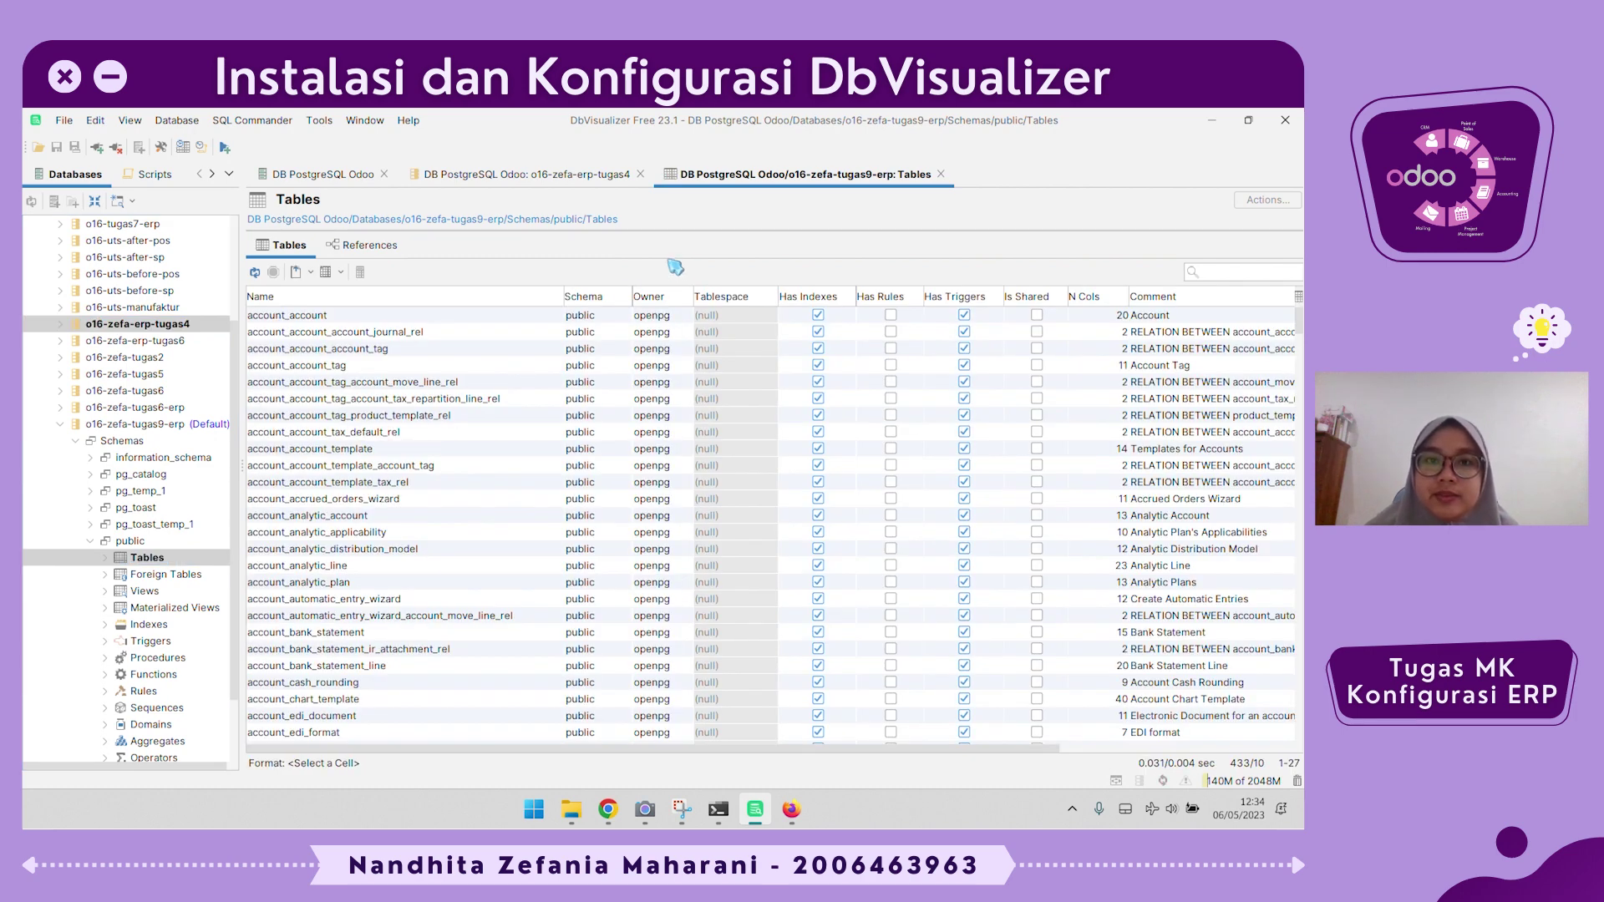
pyautogui.click(640, 174)
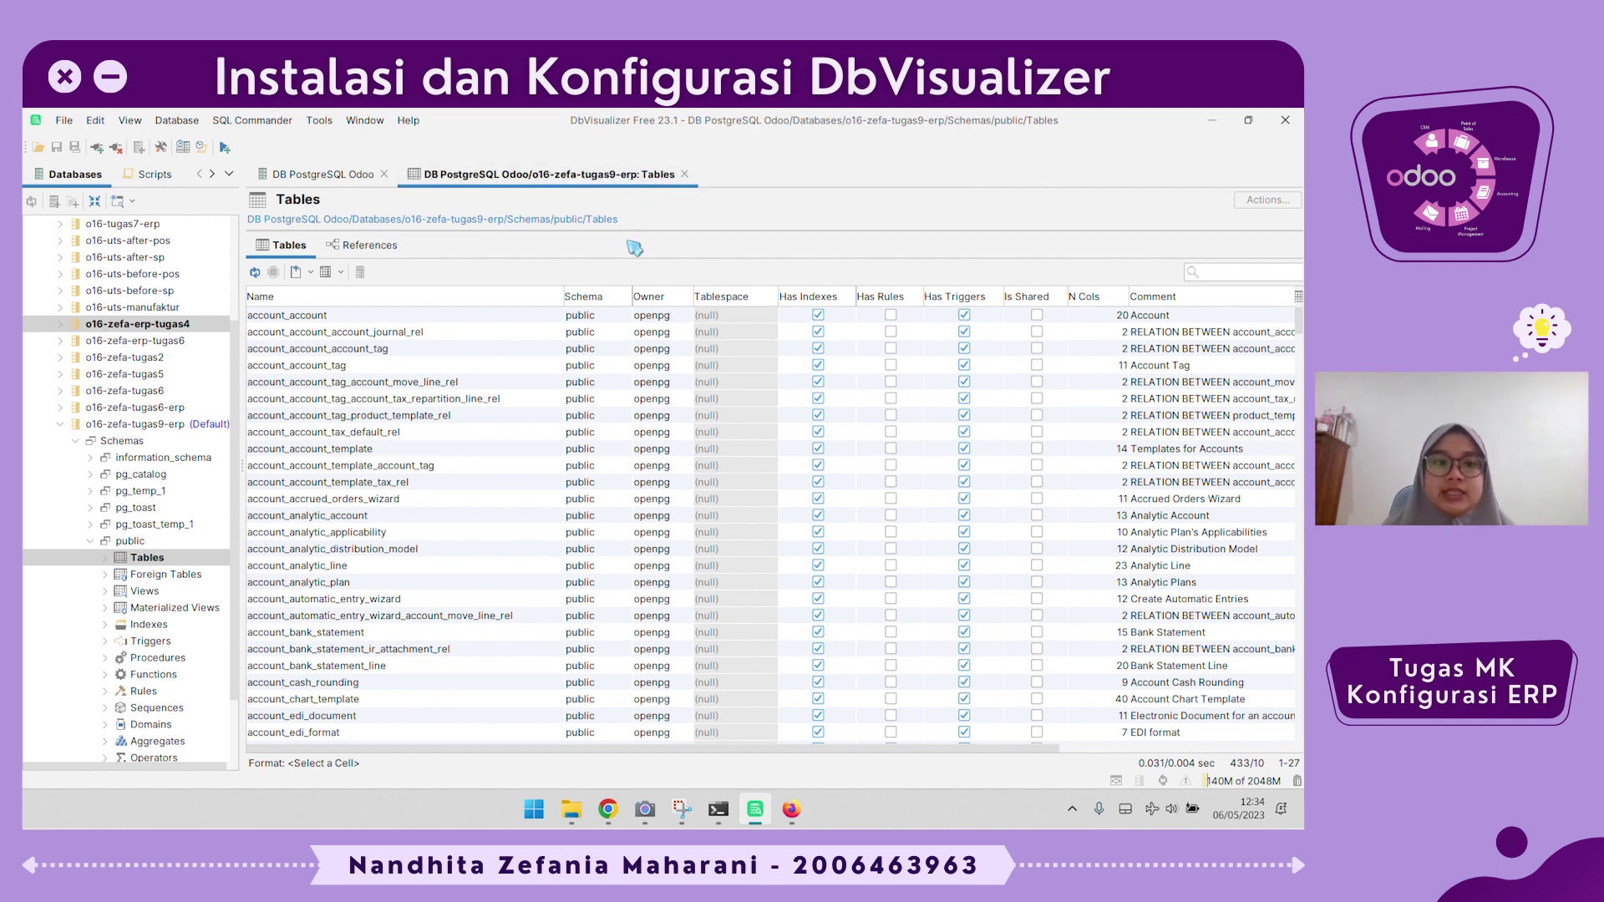
pyautogui.scroll(-13, 827, 493)
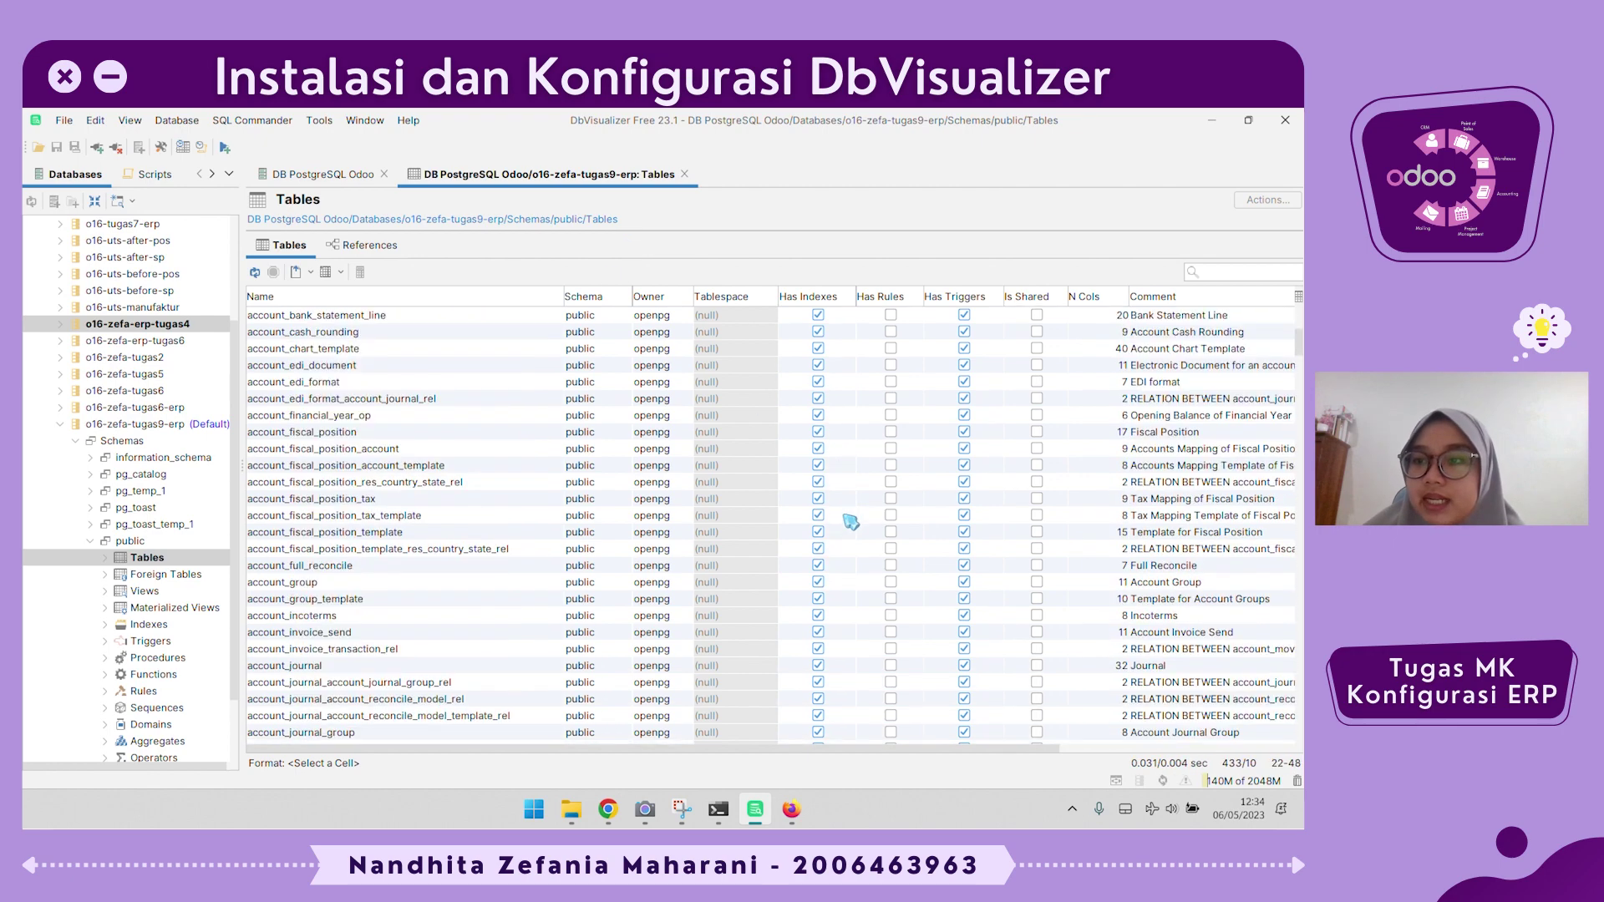
# Look through the public schema's table list and open the references graph for its tables.
pyautogui.scroll(-10, 851, 521)
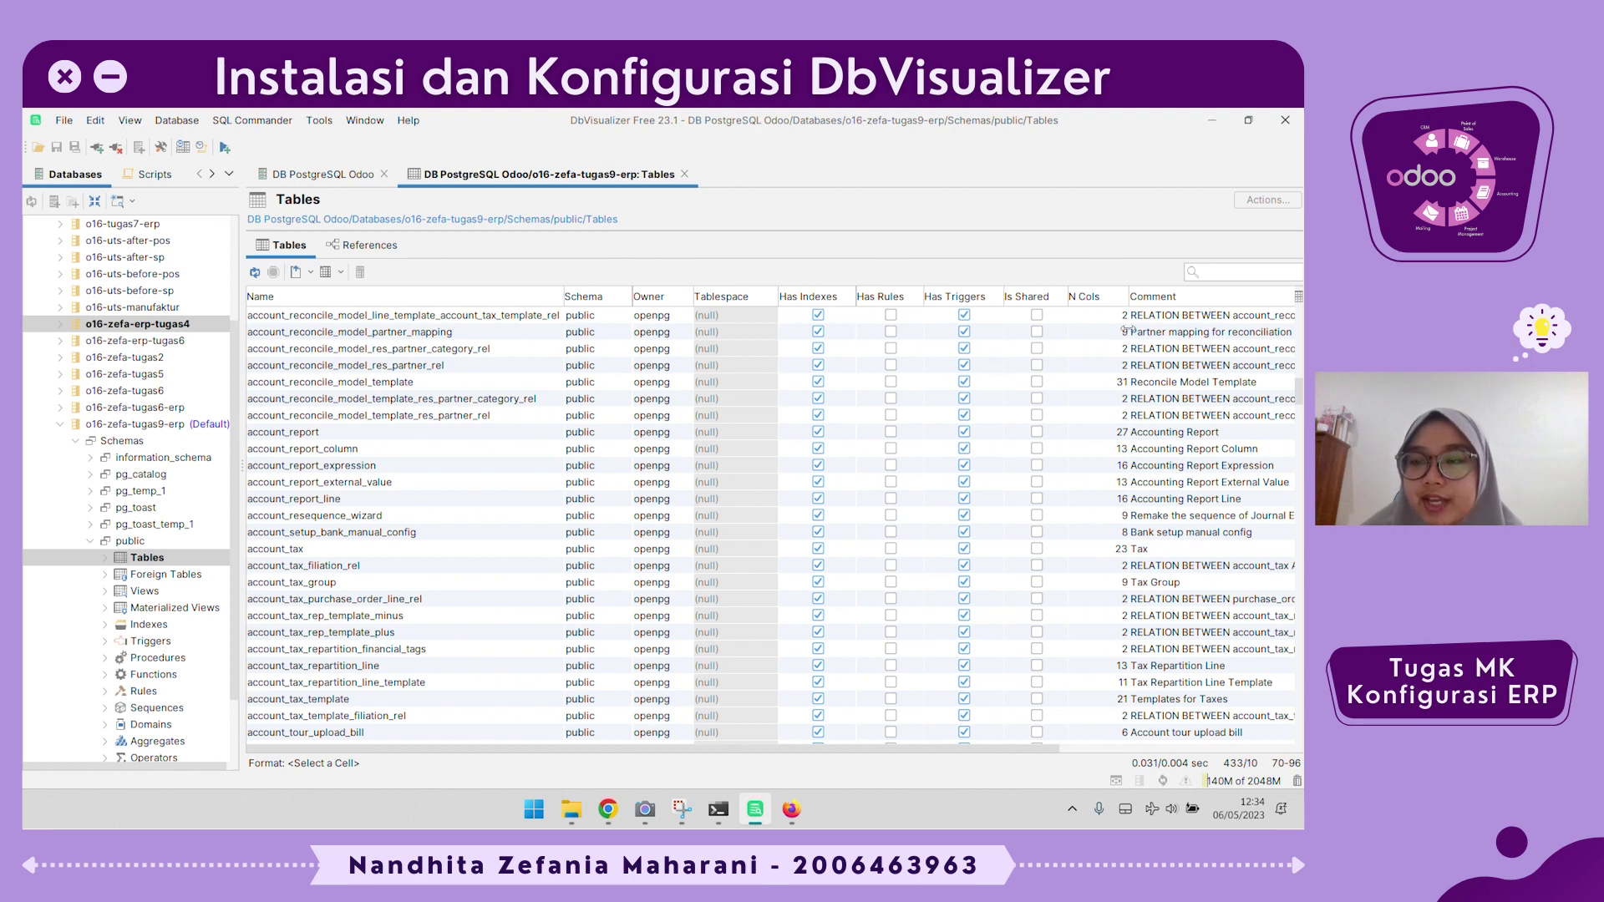
pyautogui.scroll(-8, 471, 639)
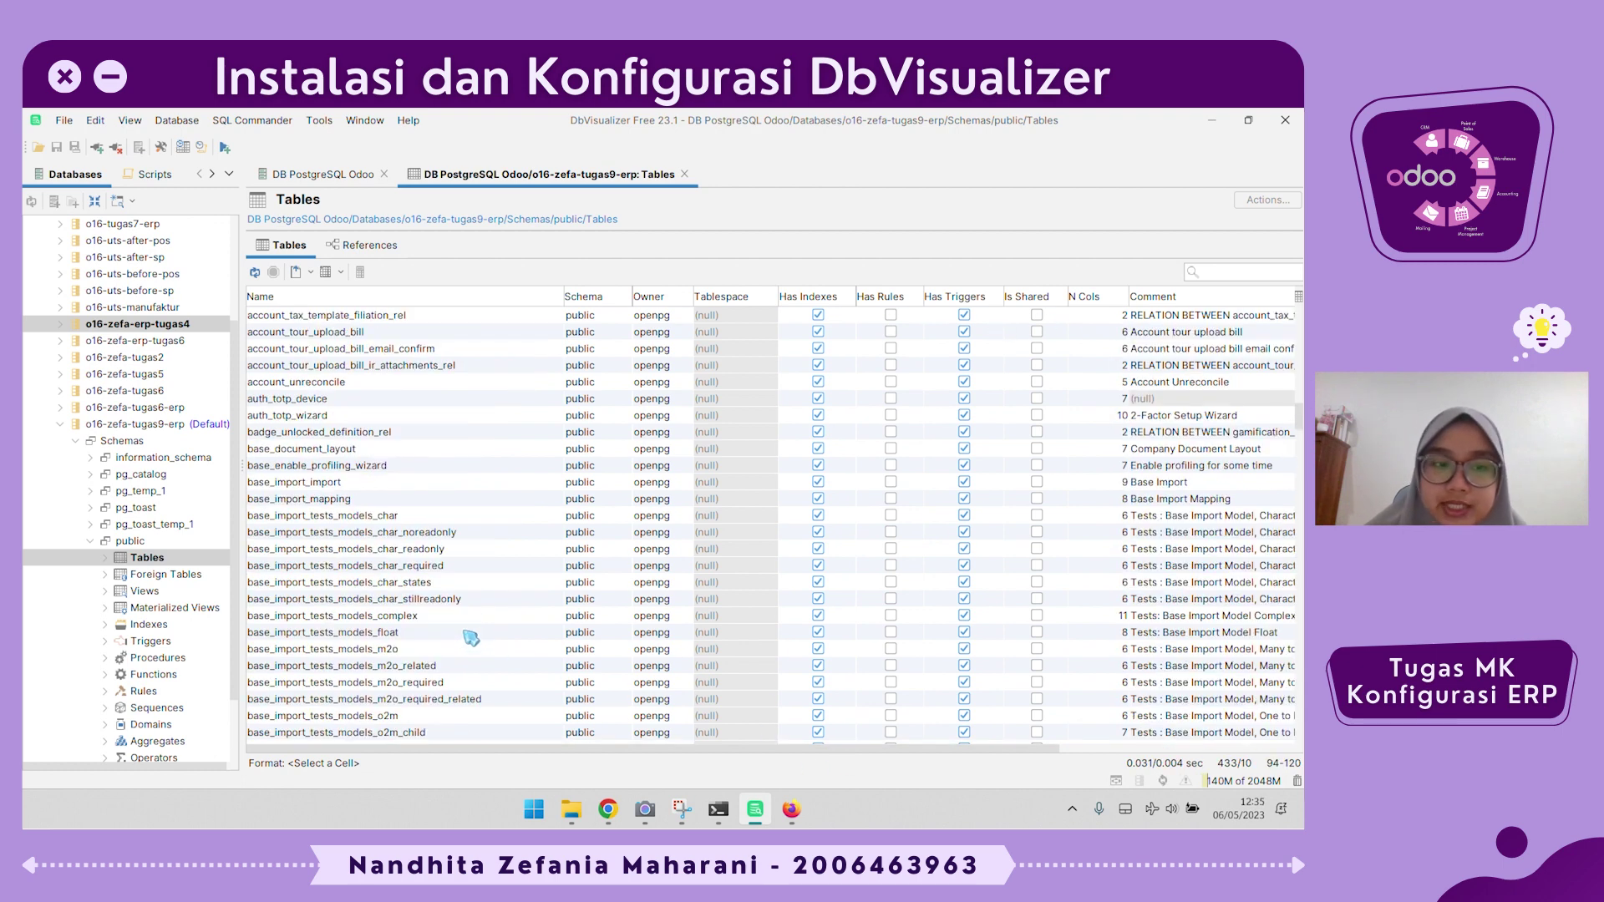
pyautogui.moveTo(1300, 418); pyautogui.dragTo(1034, 352)
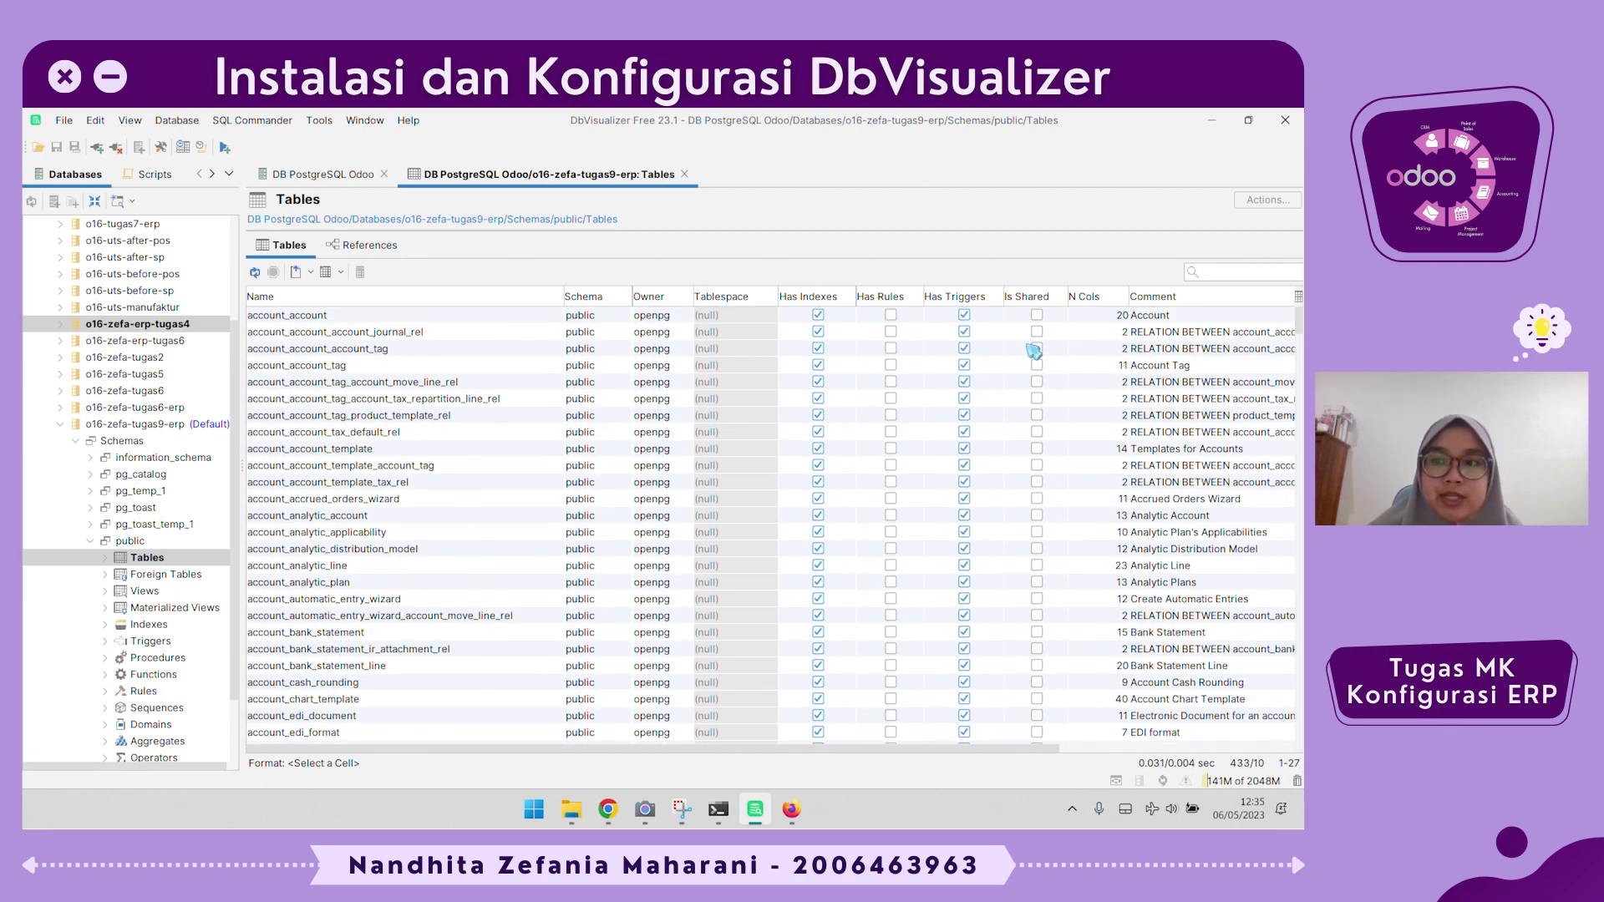
pyautogui.click(403, 249)
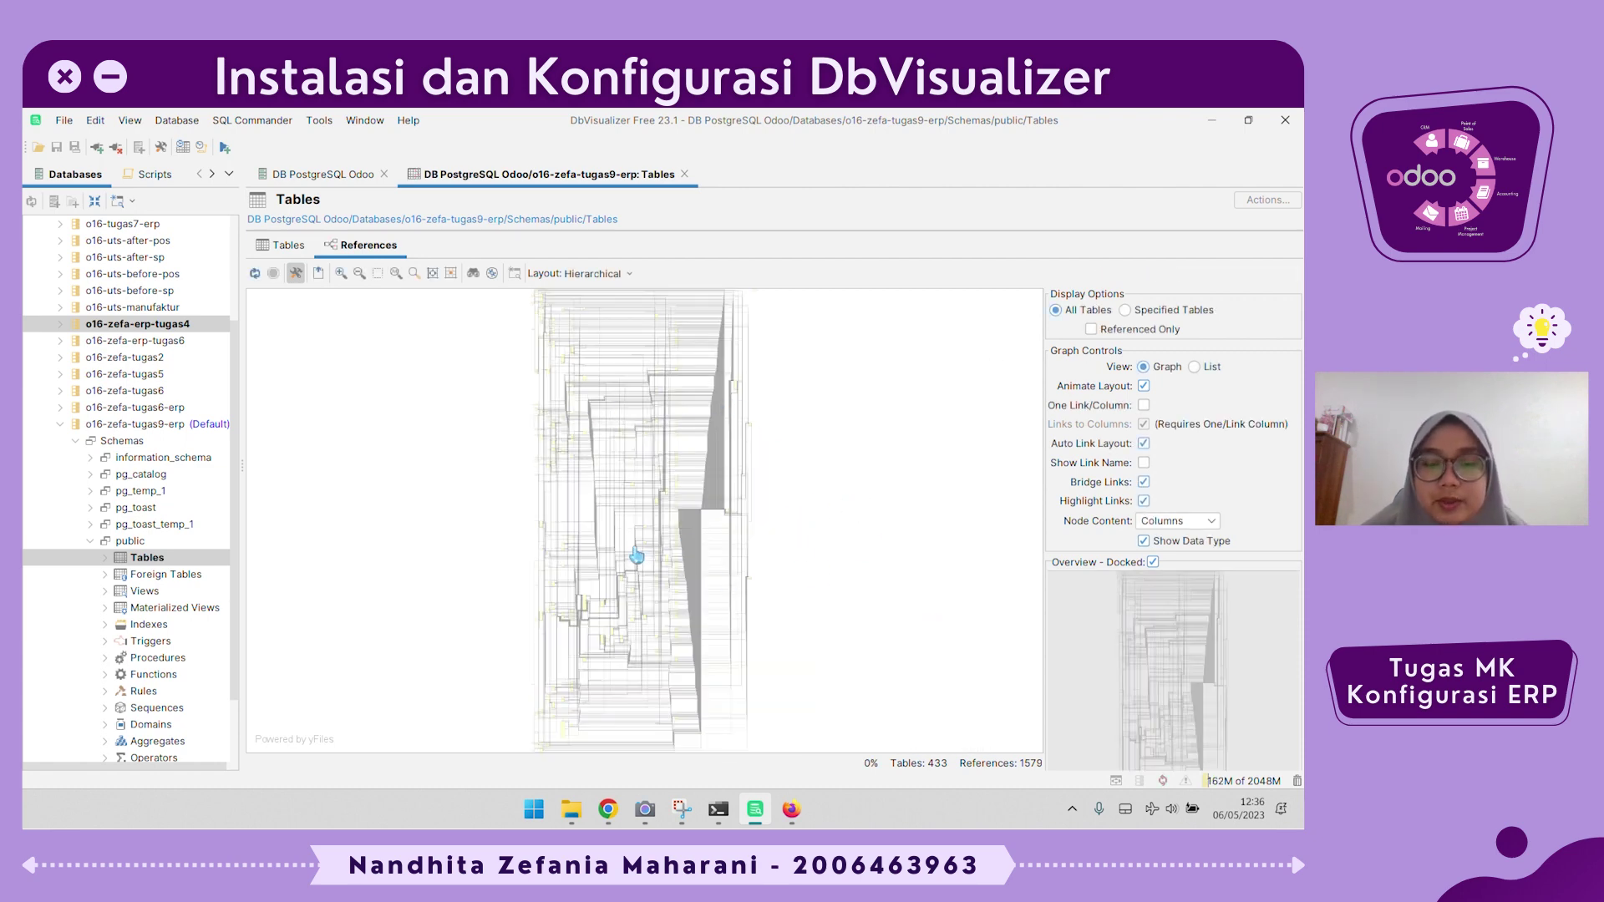
# Examine the tables and their links up close in the references graph of all tables.
pyautogui.scroll(3, 633, 560)
pyautogui.scroll(2, 660, 582)
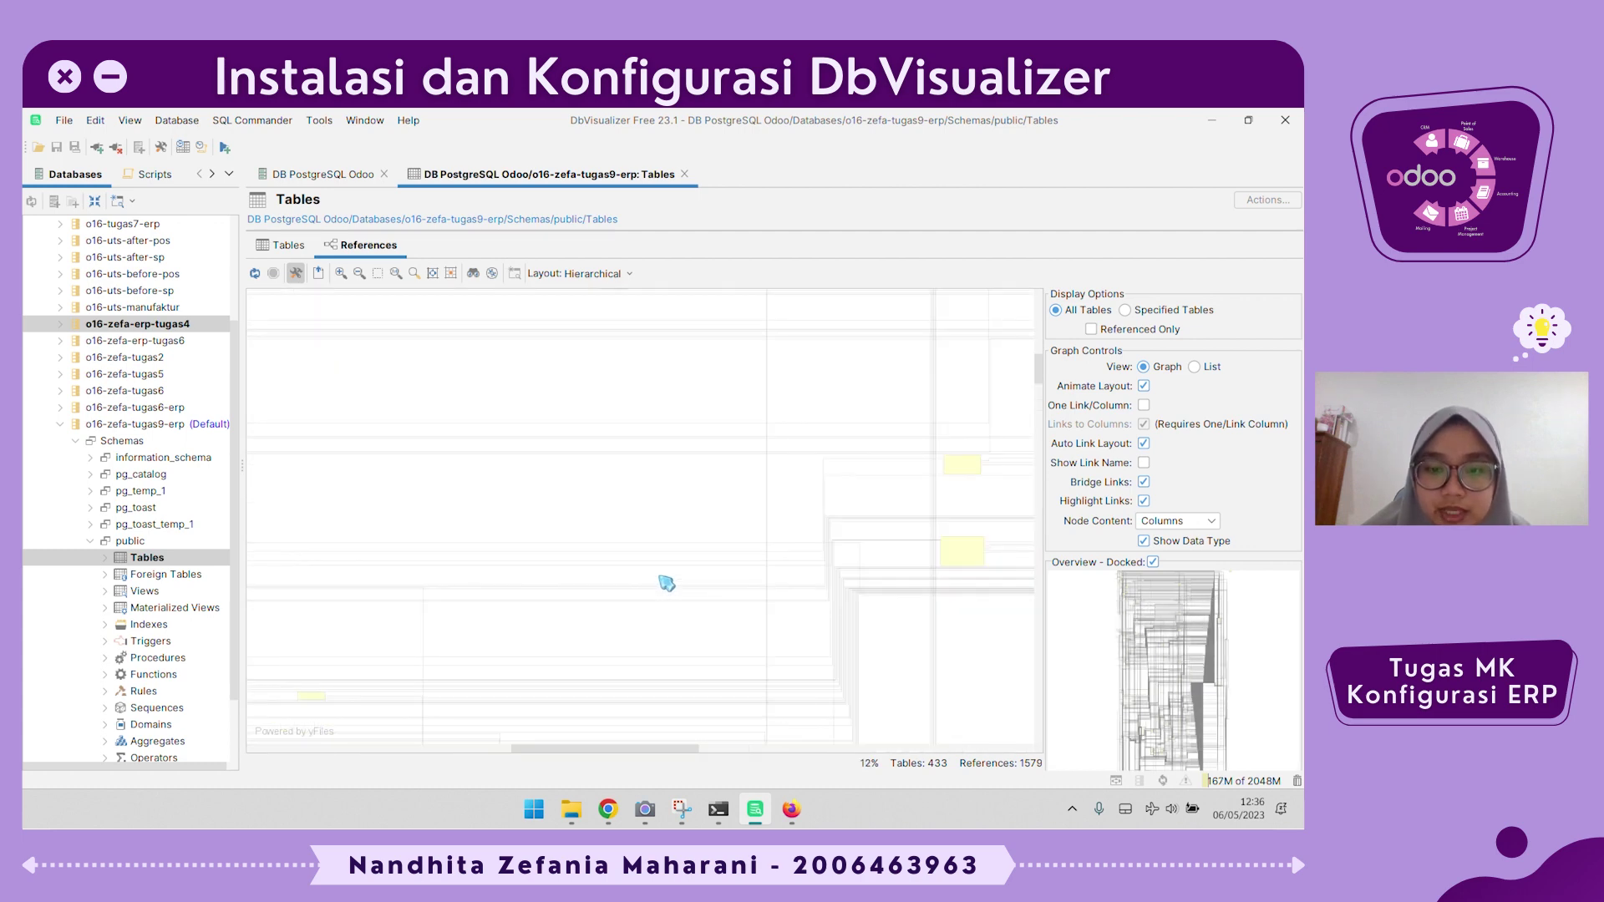
pyautogui.hscroll(2, 846, 641)
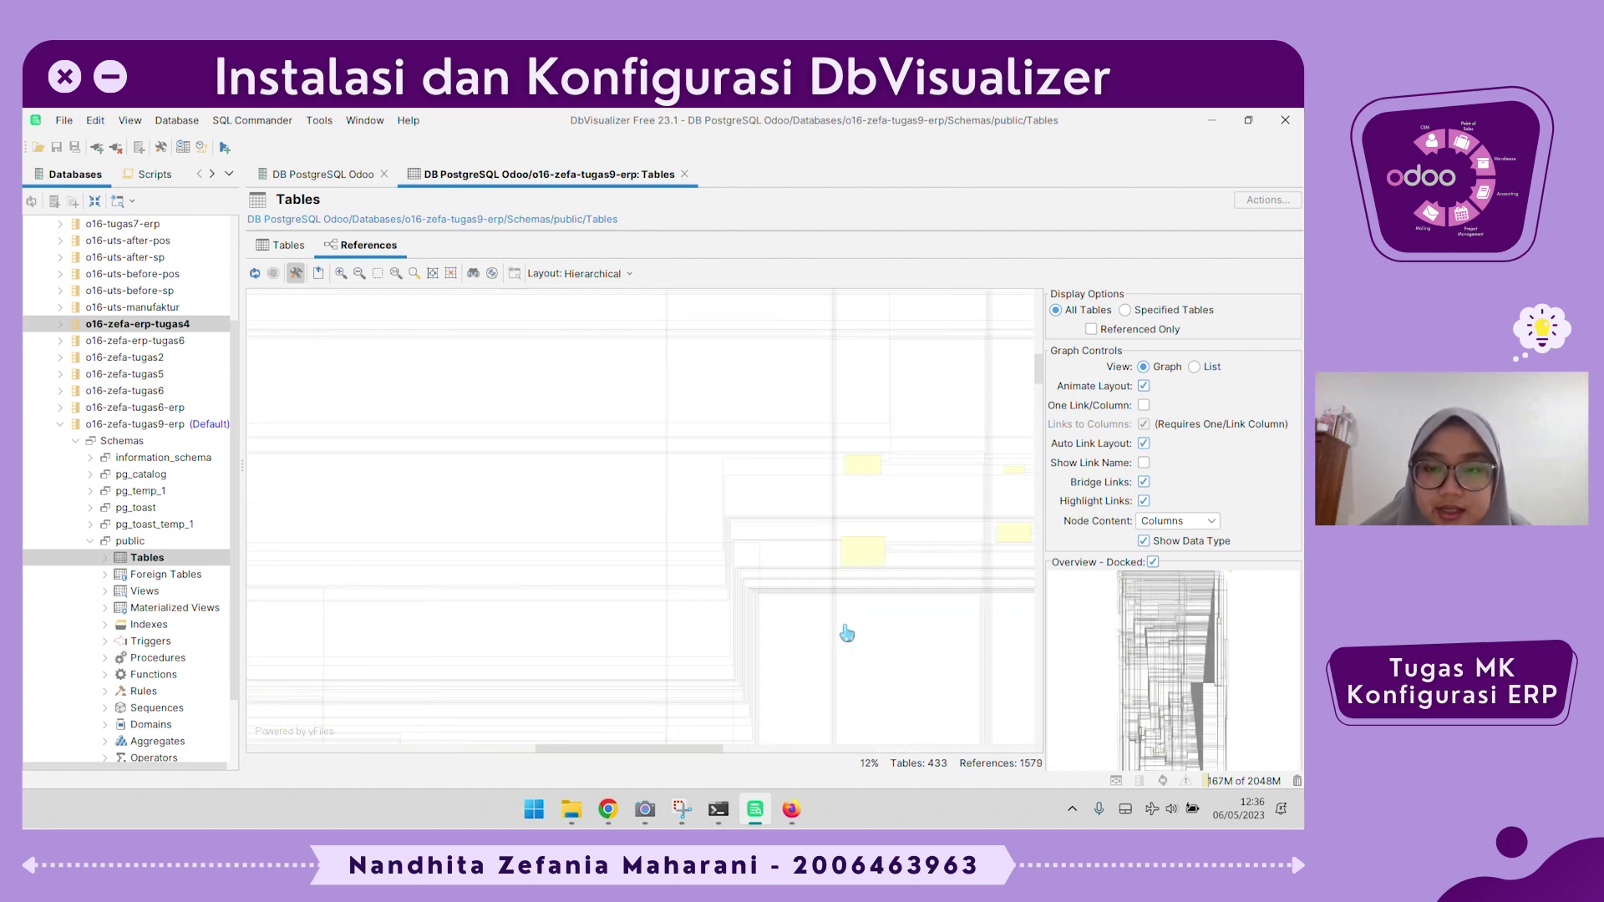
pyautogui.click(341, 274)
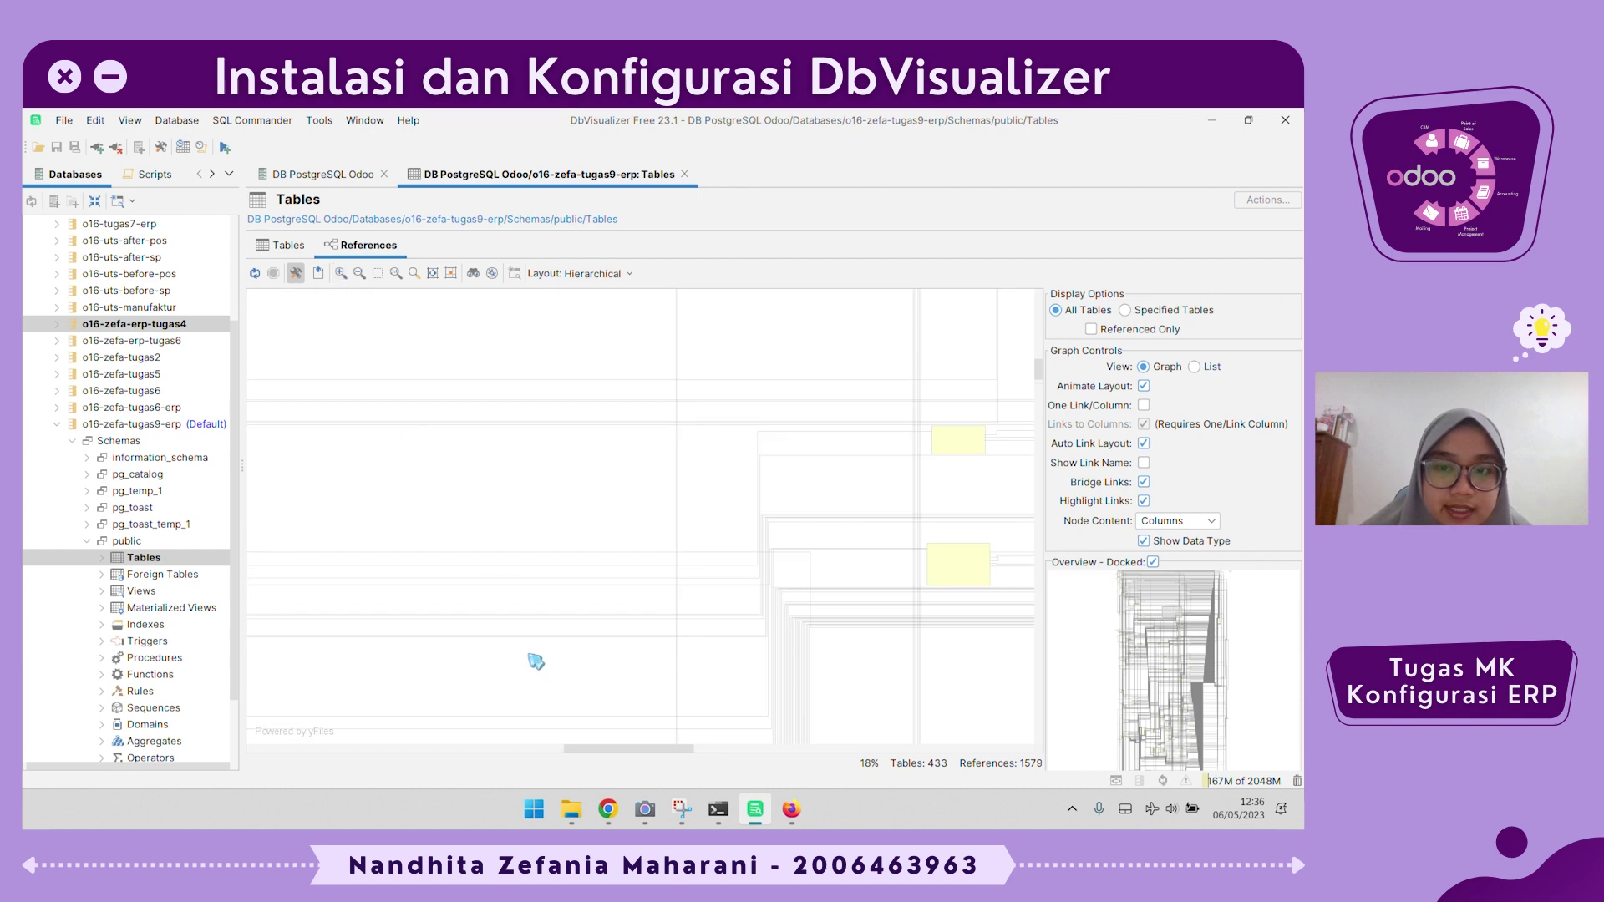
pyautogui.moveTo(623, 750); pyautogui.dragTo(628, 752)
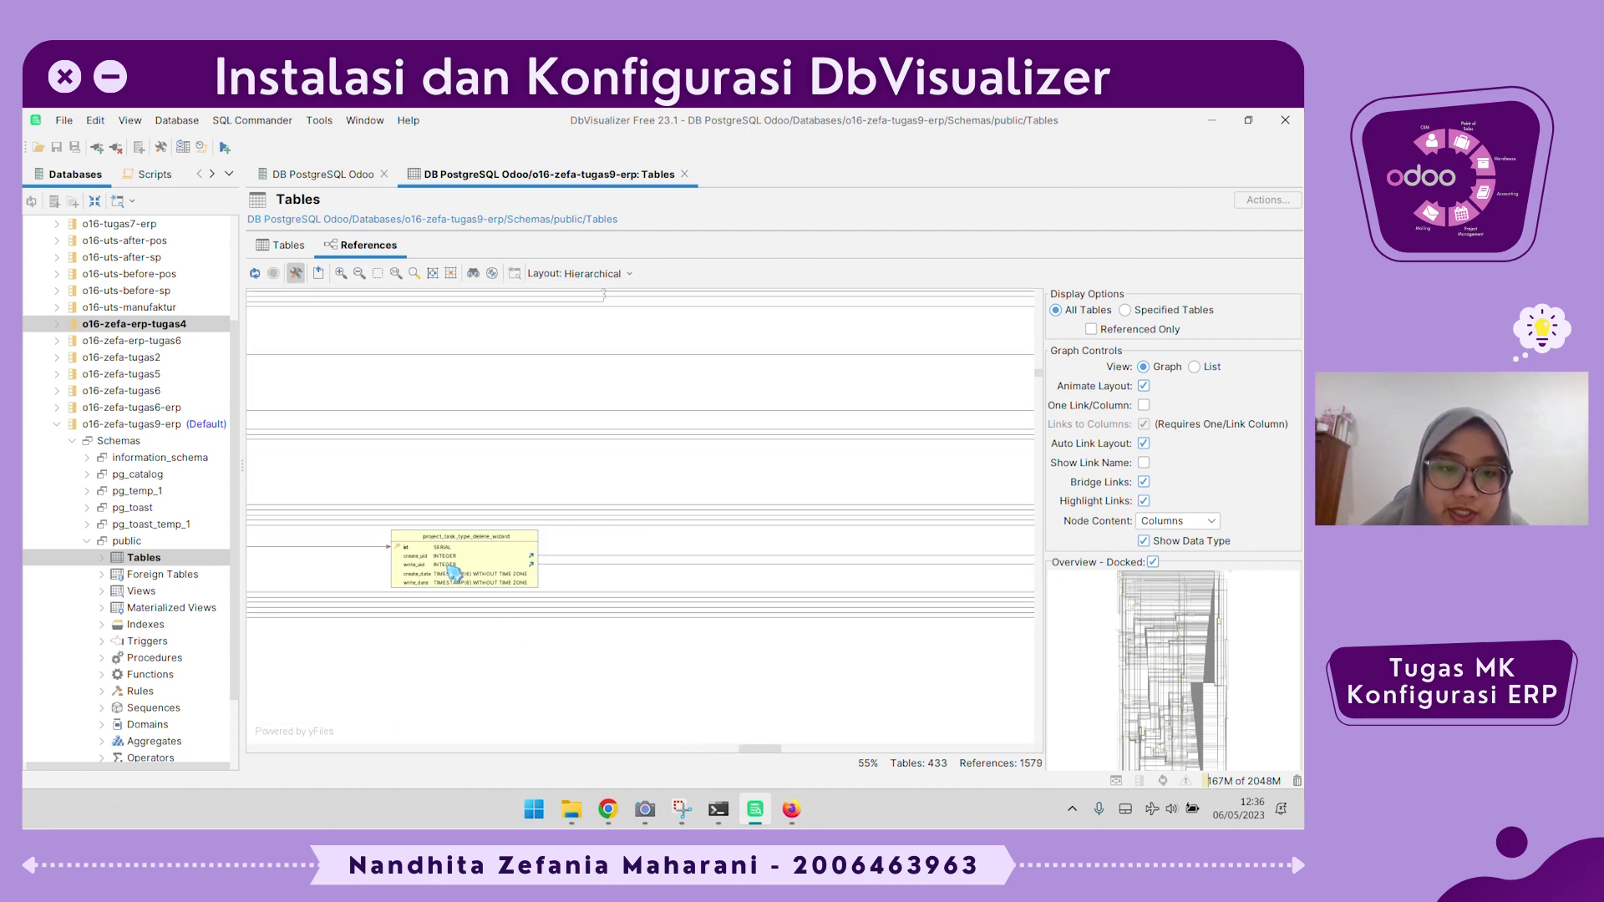
pyautogui.scroll(-10, 453, 573)
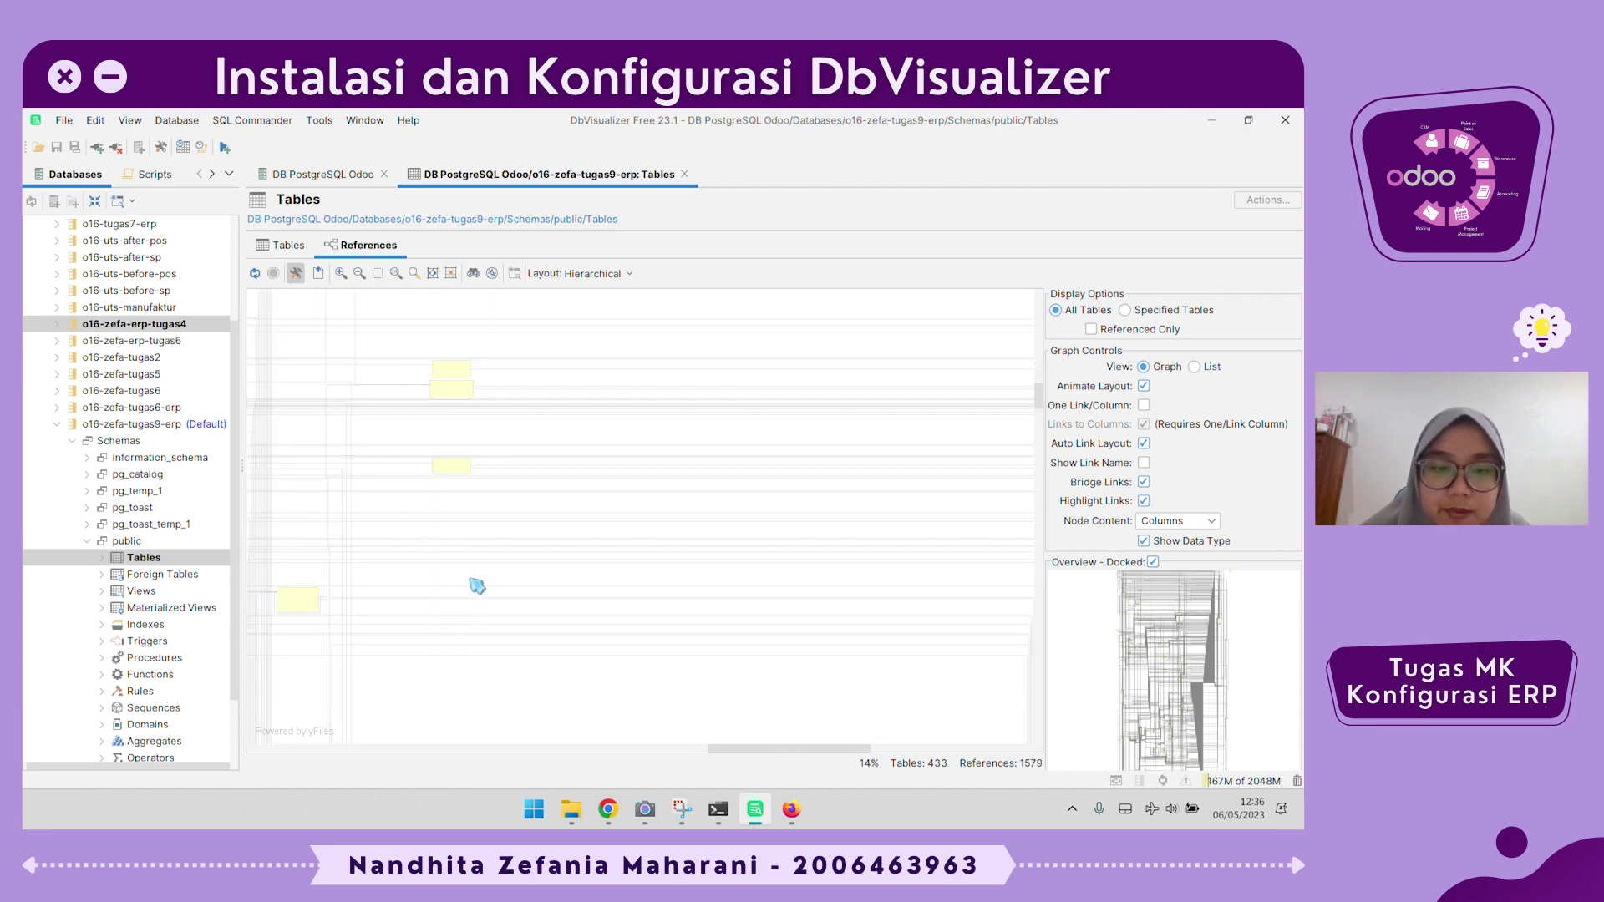
pyautogui.scroll(6, 480, 523)
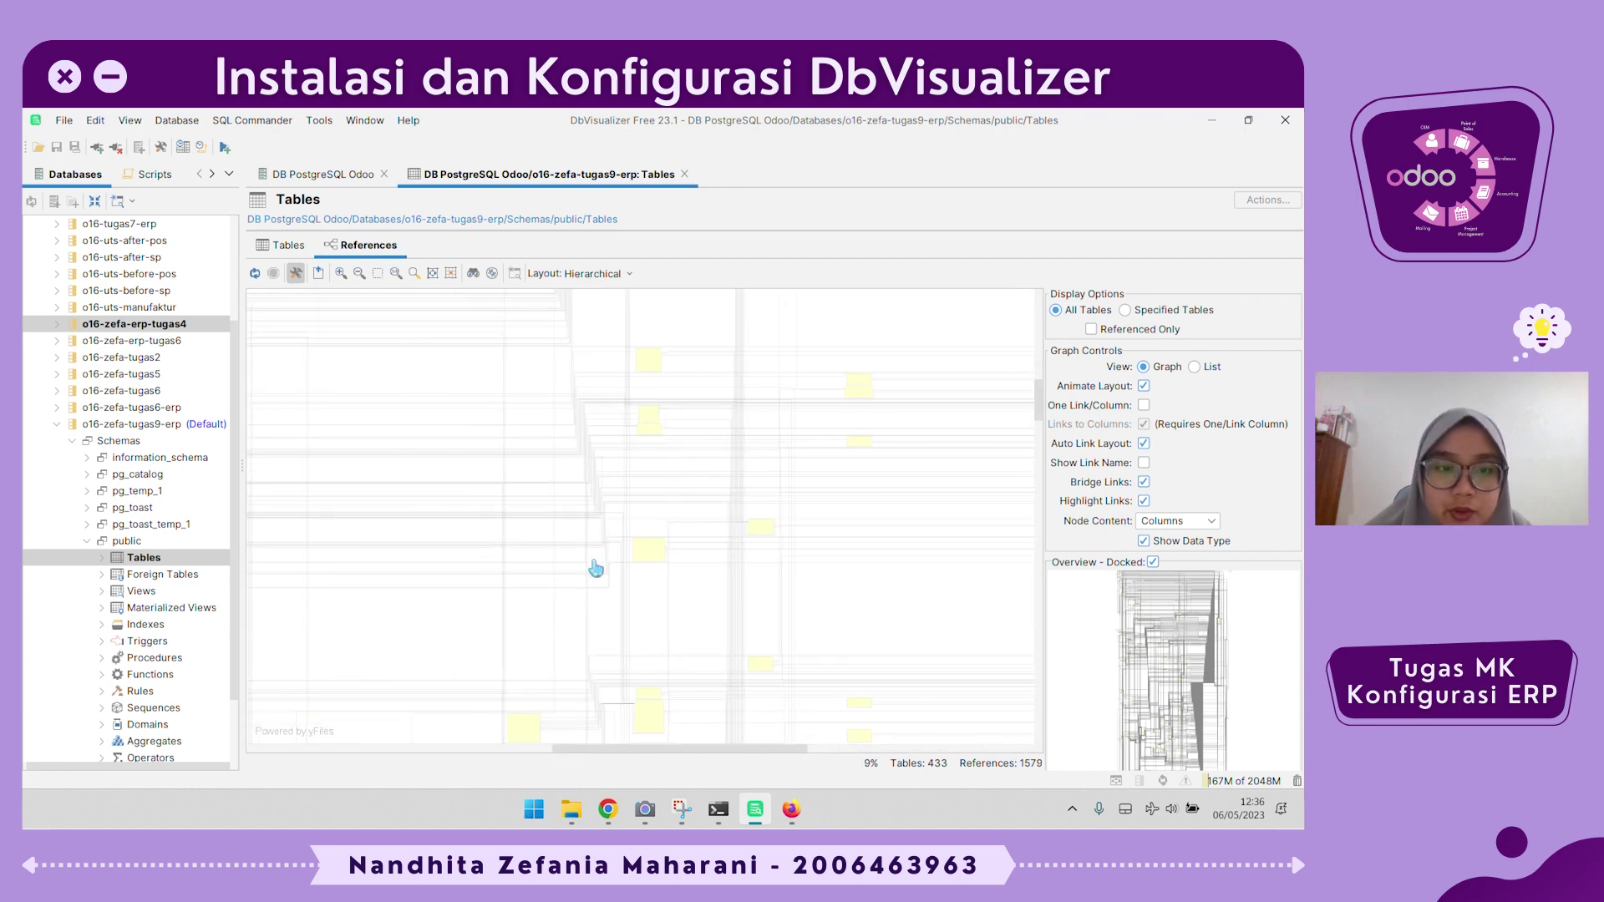
pyautogui.scroll(5, 635, 591)
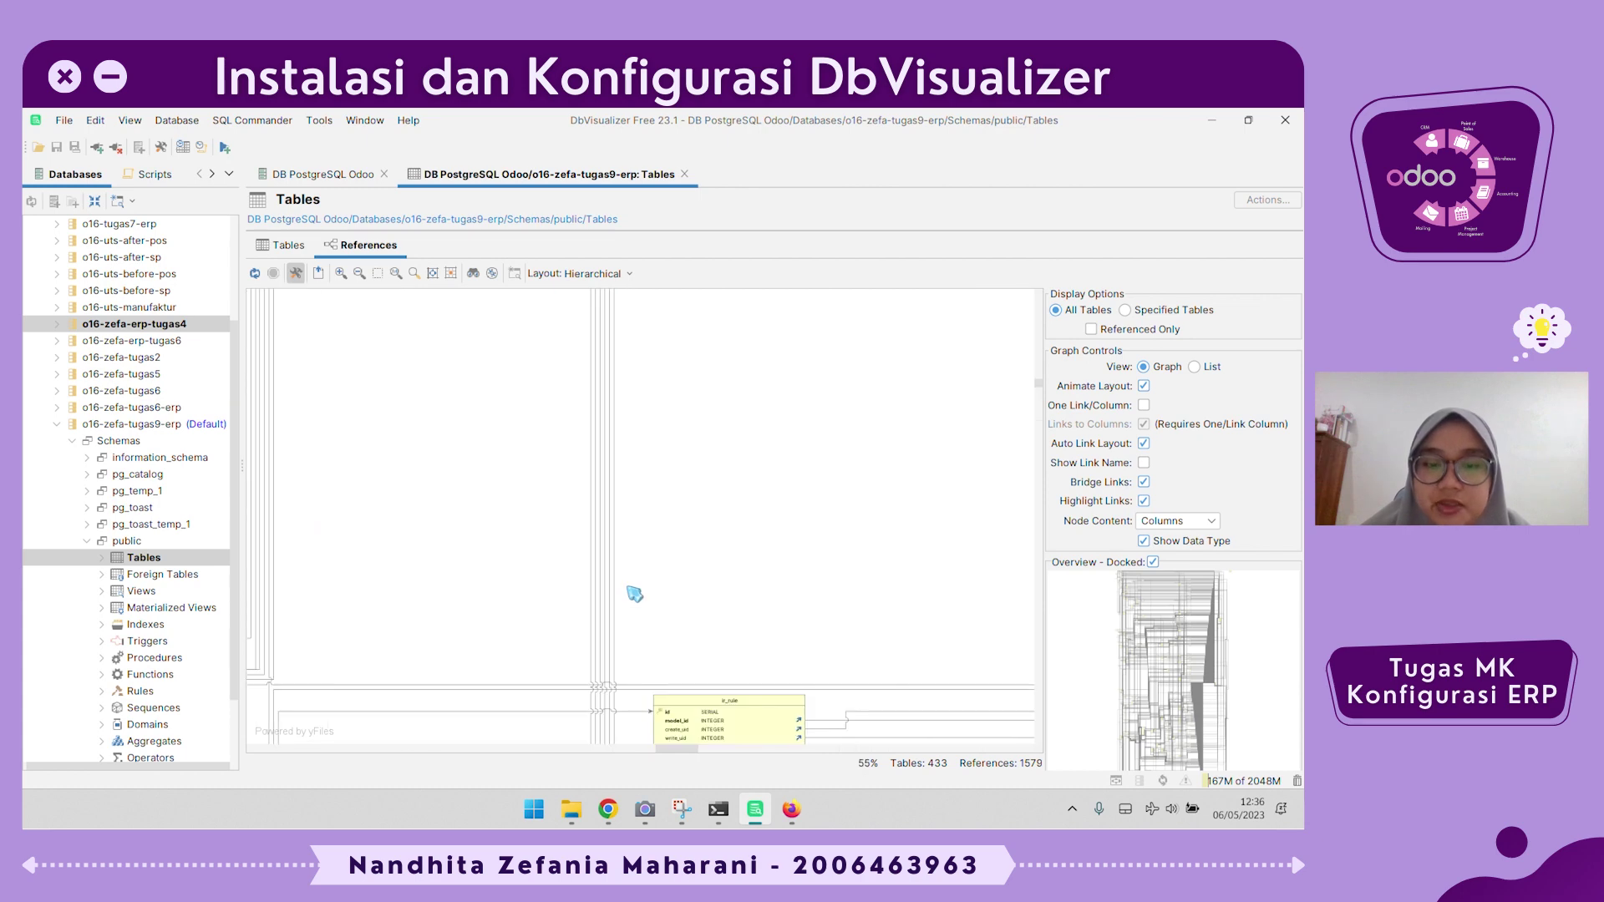
pyautogui.scroll(-2, 628, 595)
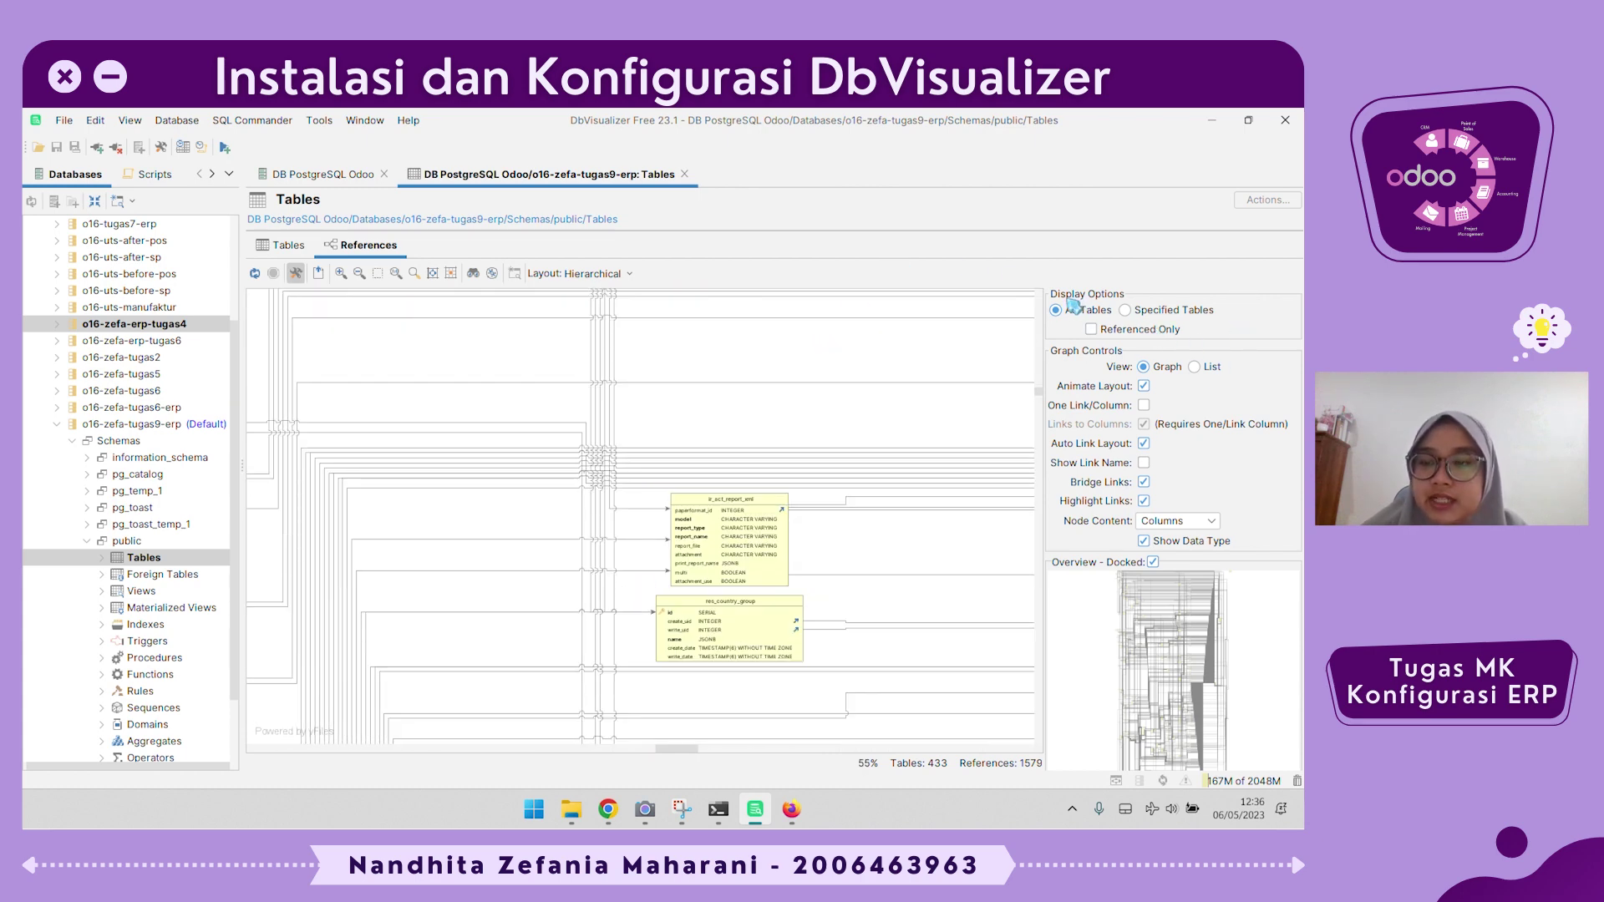
# Switch the references graph to specified tables and add purchase_order to the selected tables.
pyautogui.click(1143, 314)
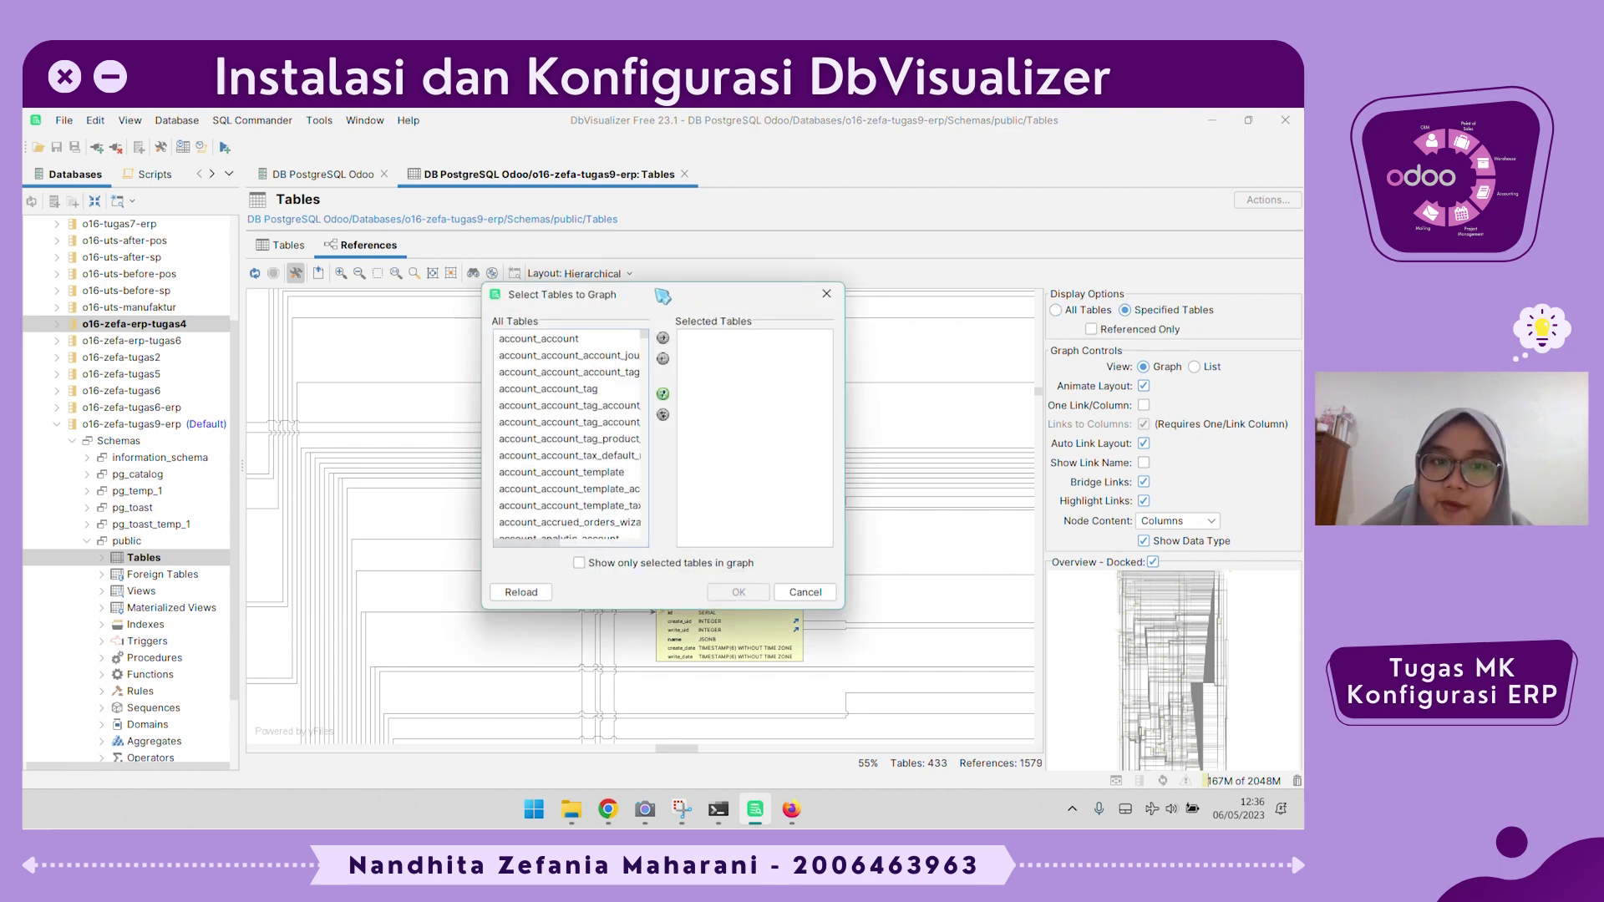
pyautogui.scroll(-5, 607, 449)
pyautogui.scroll(-20, 607, 449)
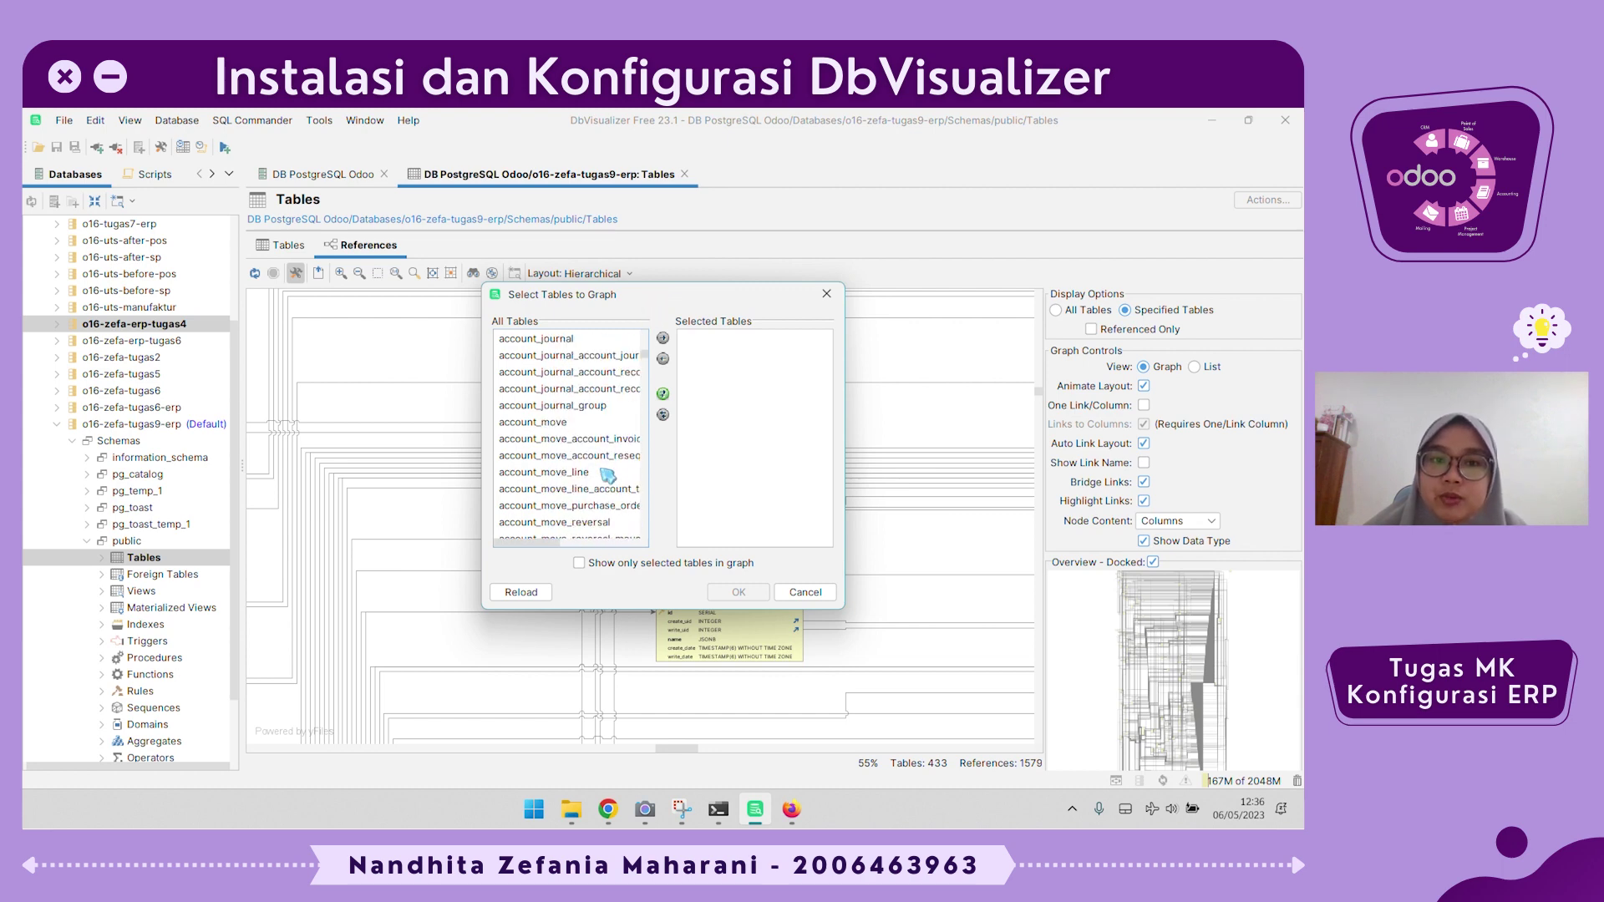
pyautogui.scroll(-20, 608, 492)
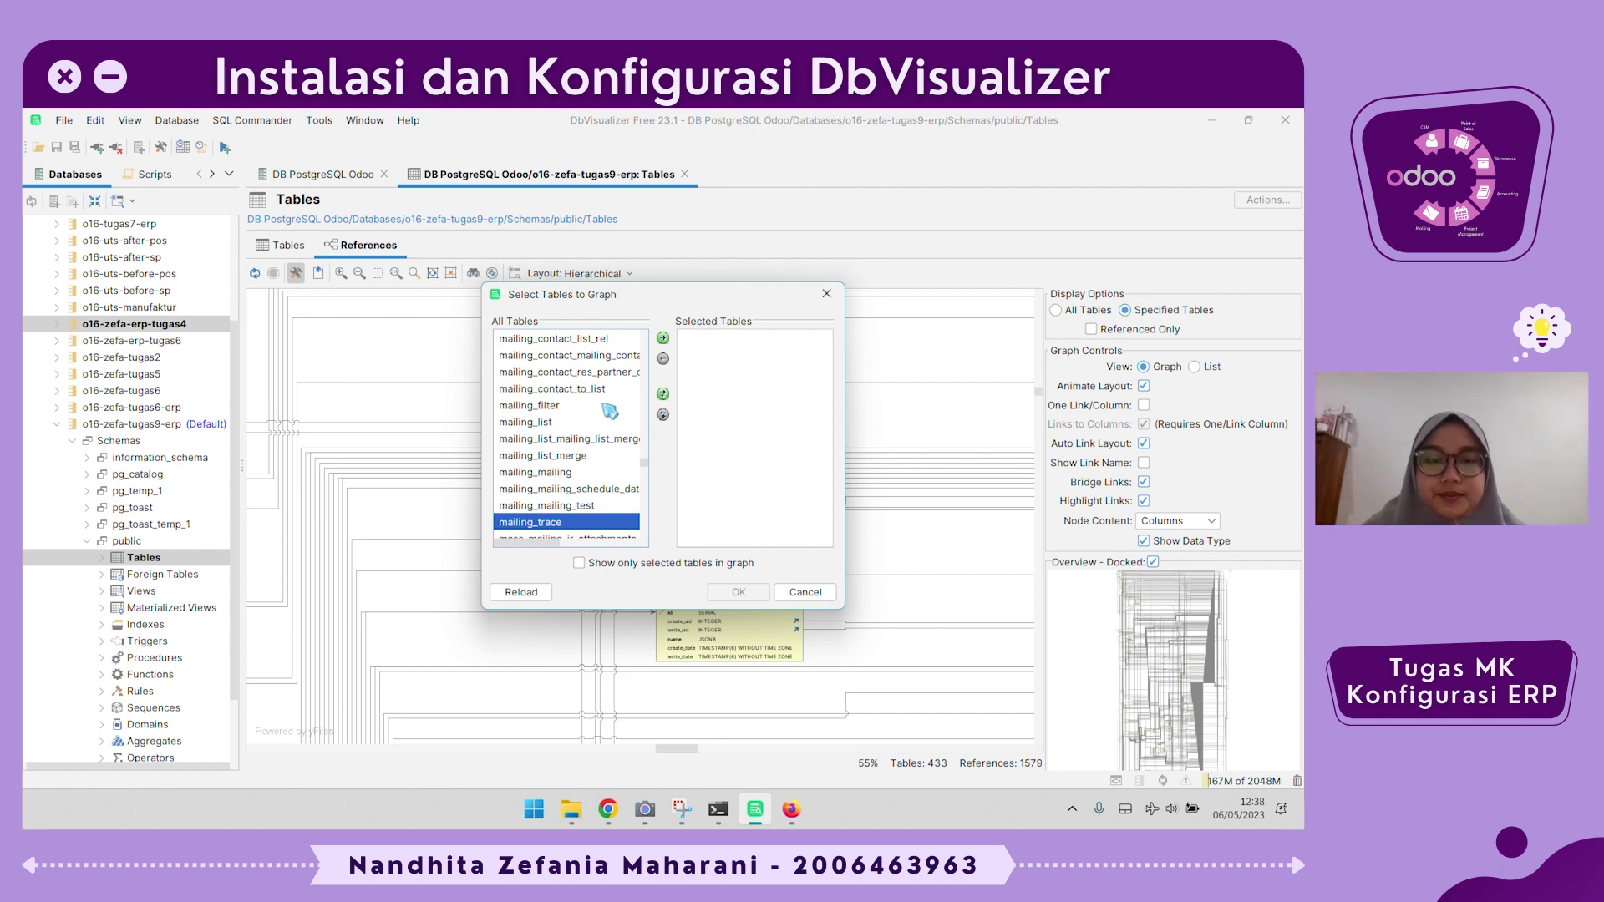
pyautogui.scroll(-3, 606, 481)
pyautogui.scroll(-12, 607, 480)
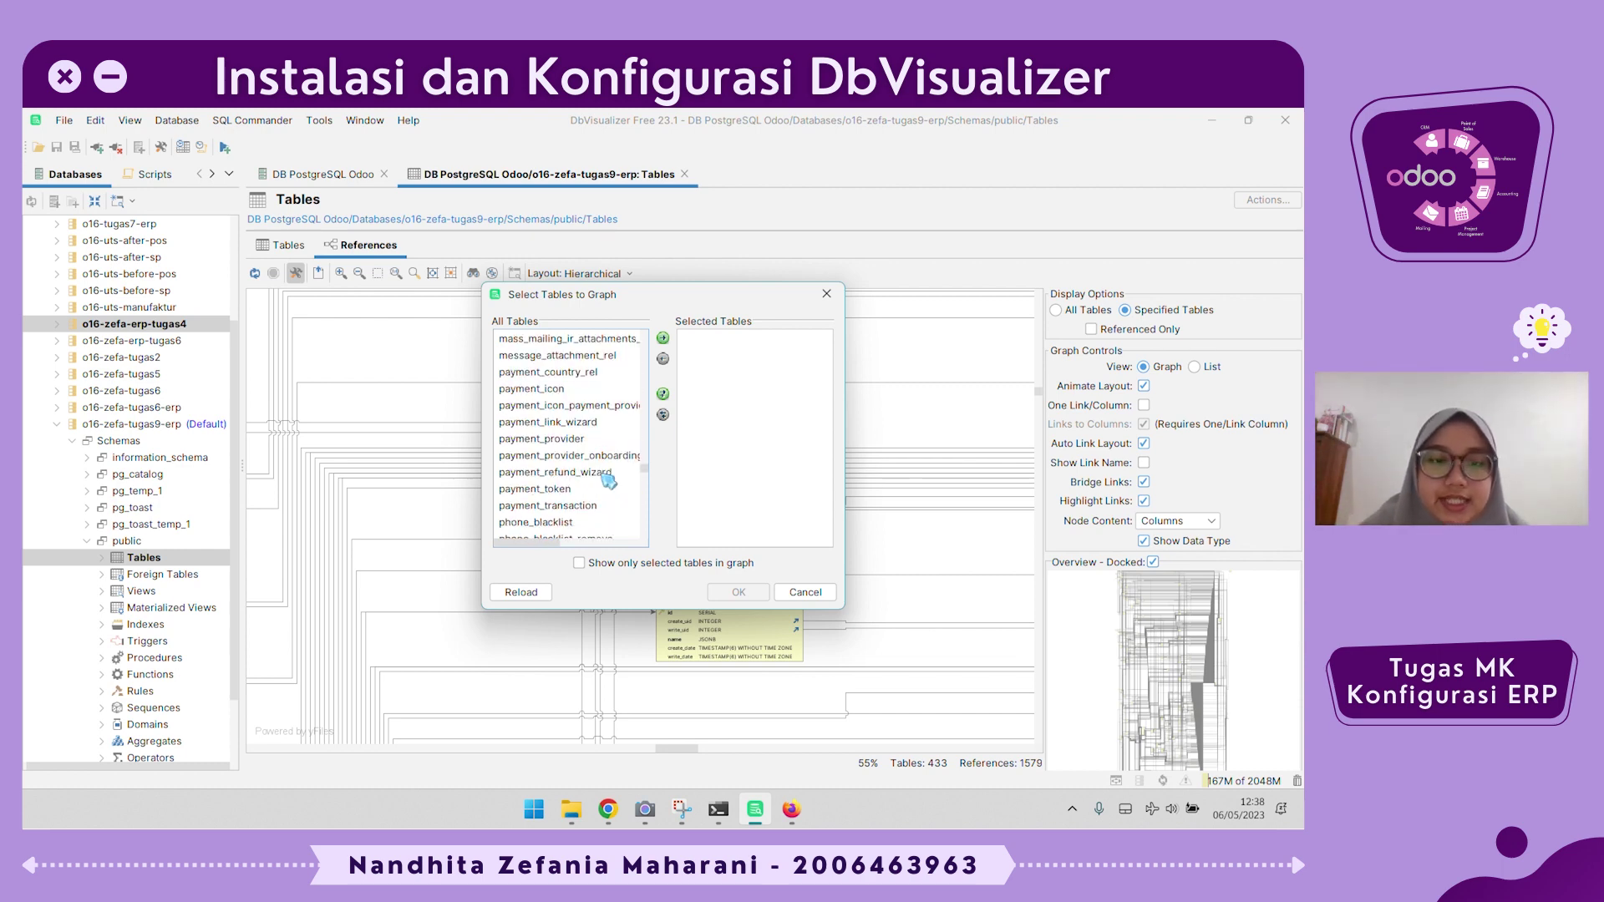
pyautogui.scroll(-15, 607, 480)
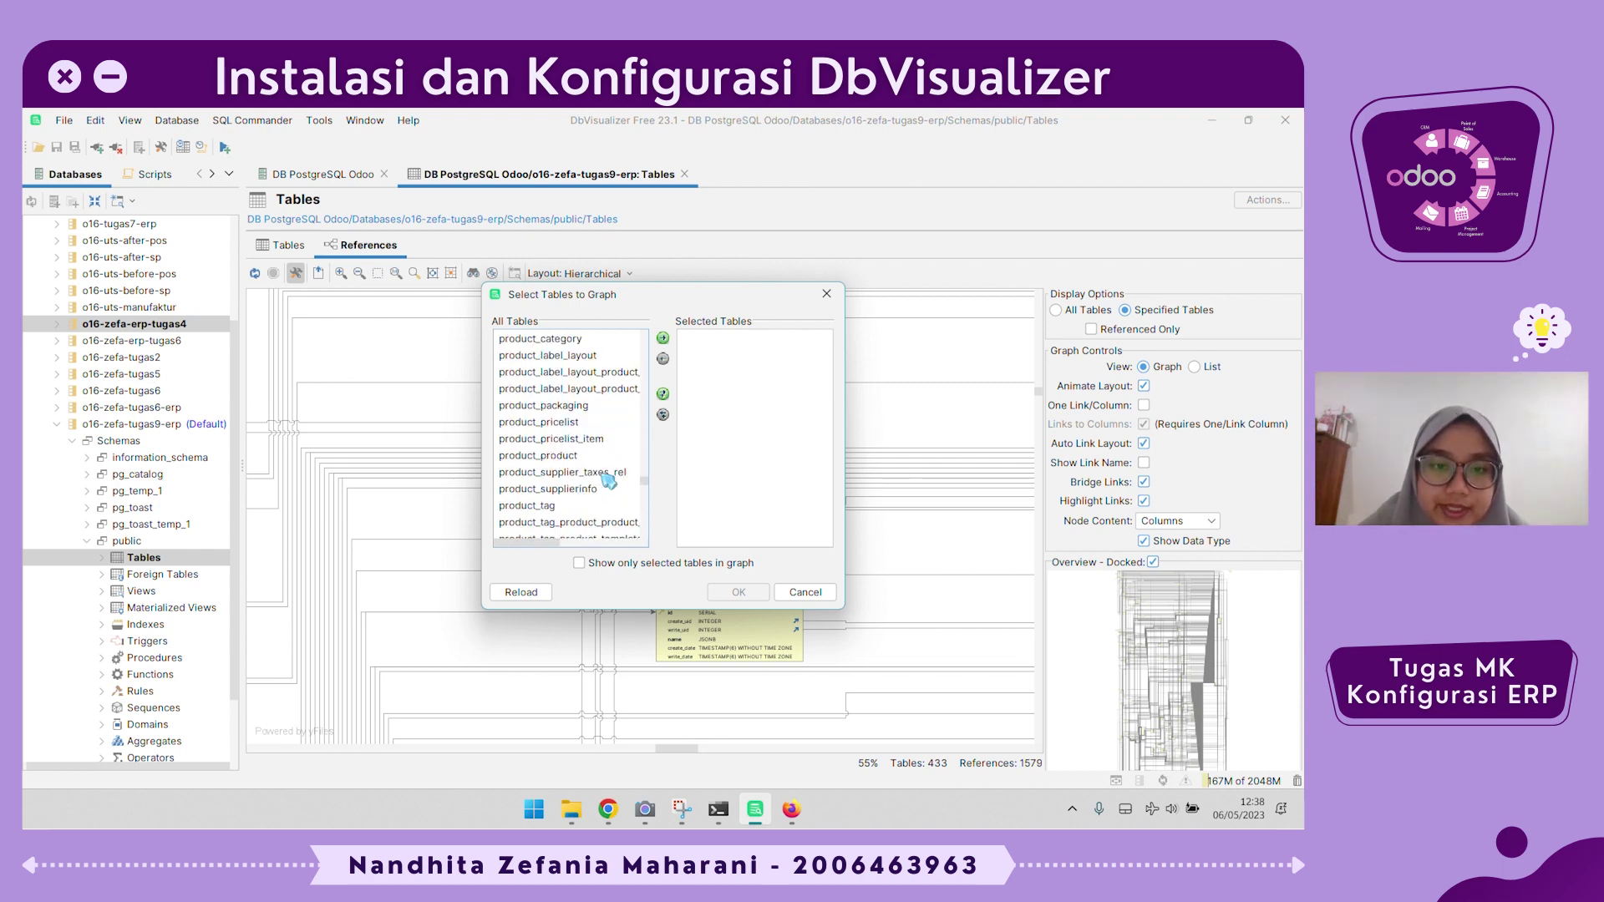
pyautogui.scroll(1, 607, 480)
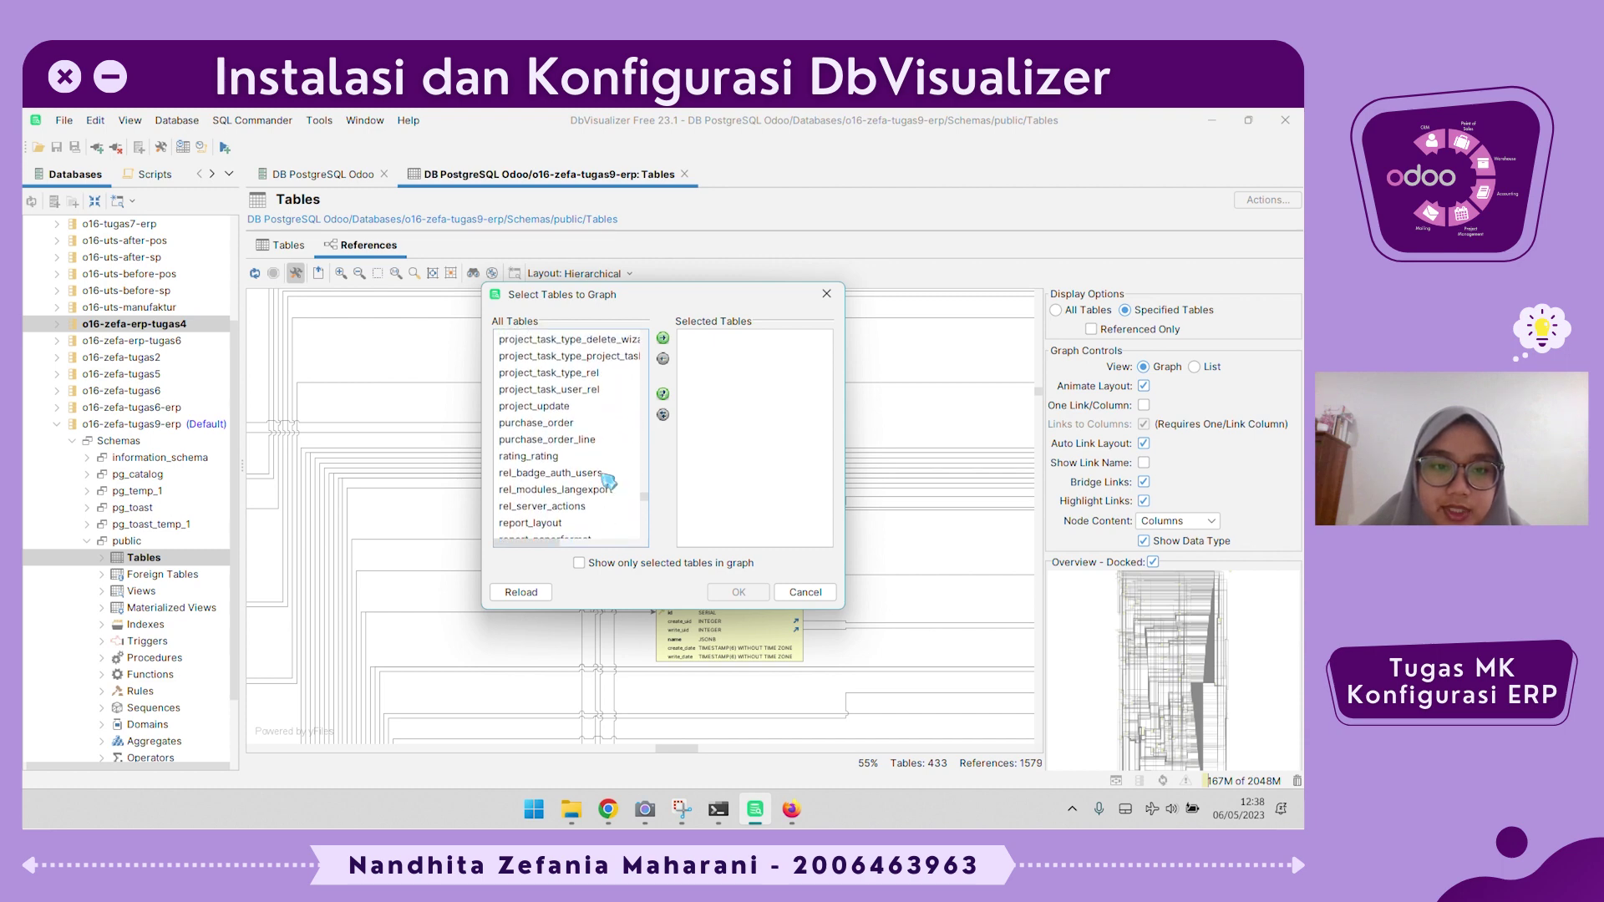
pyautogui.click(576, 422)
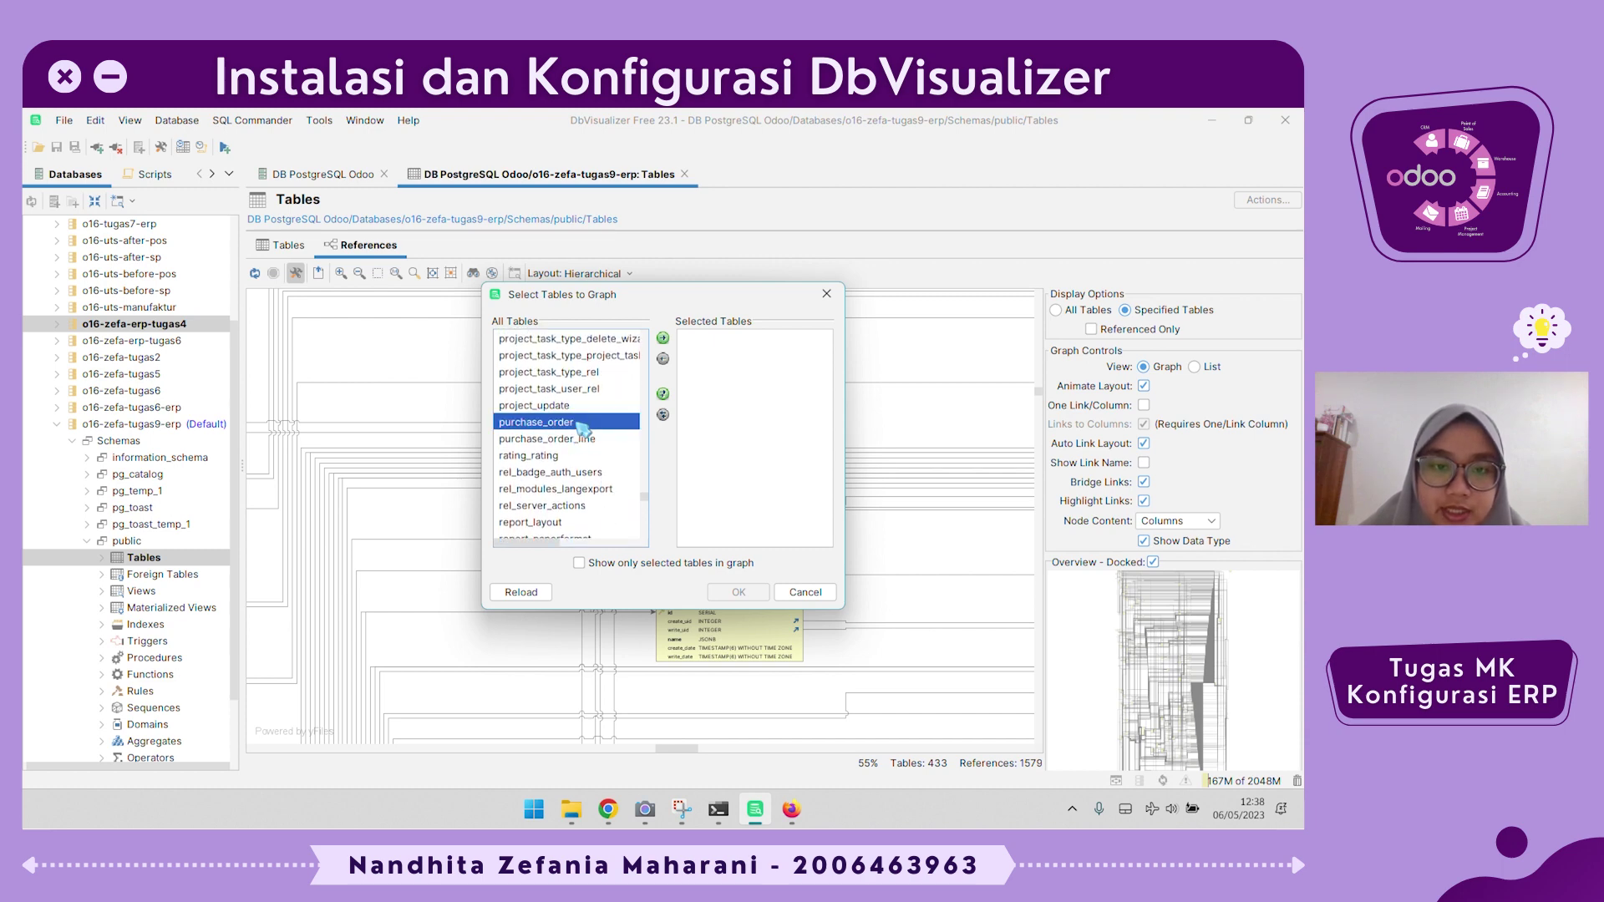
pyautogui.click(664, 338)
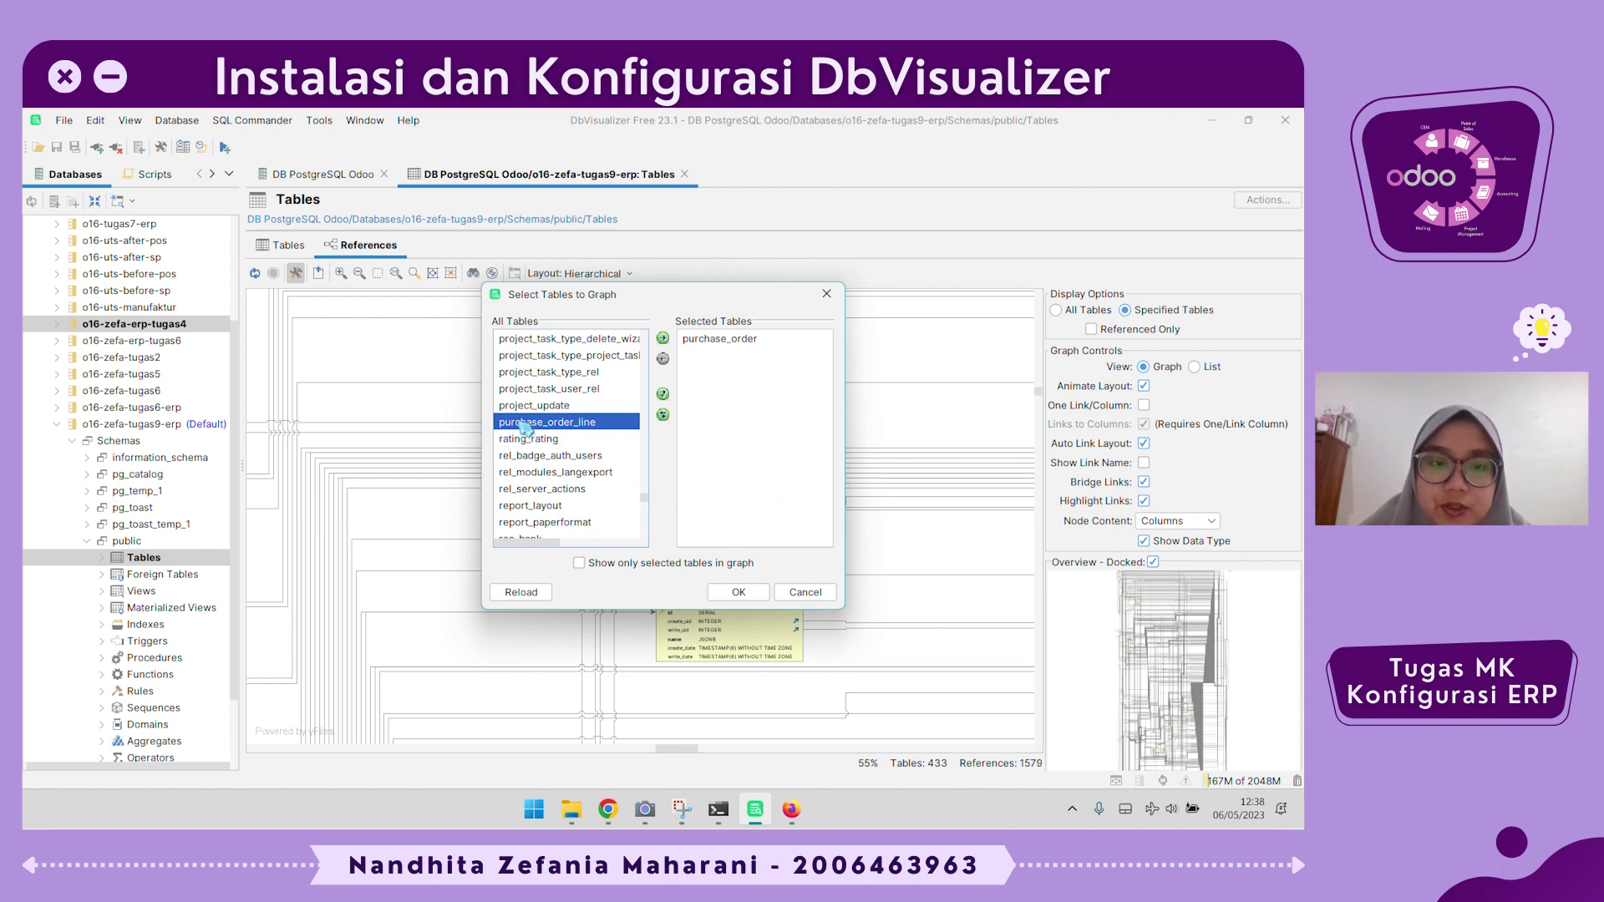
# Add purchase_order_line to the selected tables and apply the selection to the graph.
pyautogui.click(663, 339)
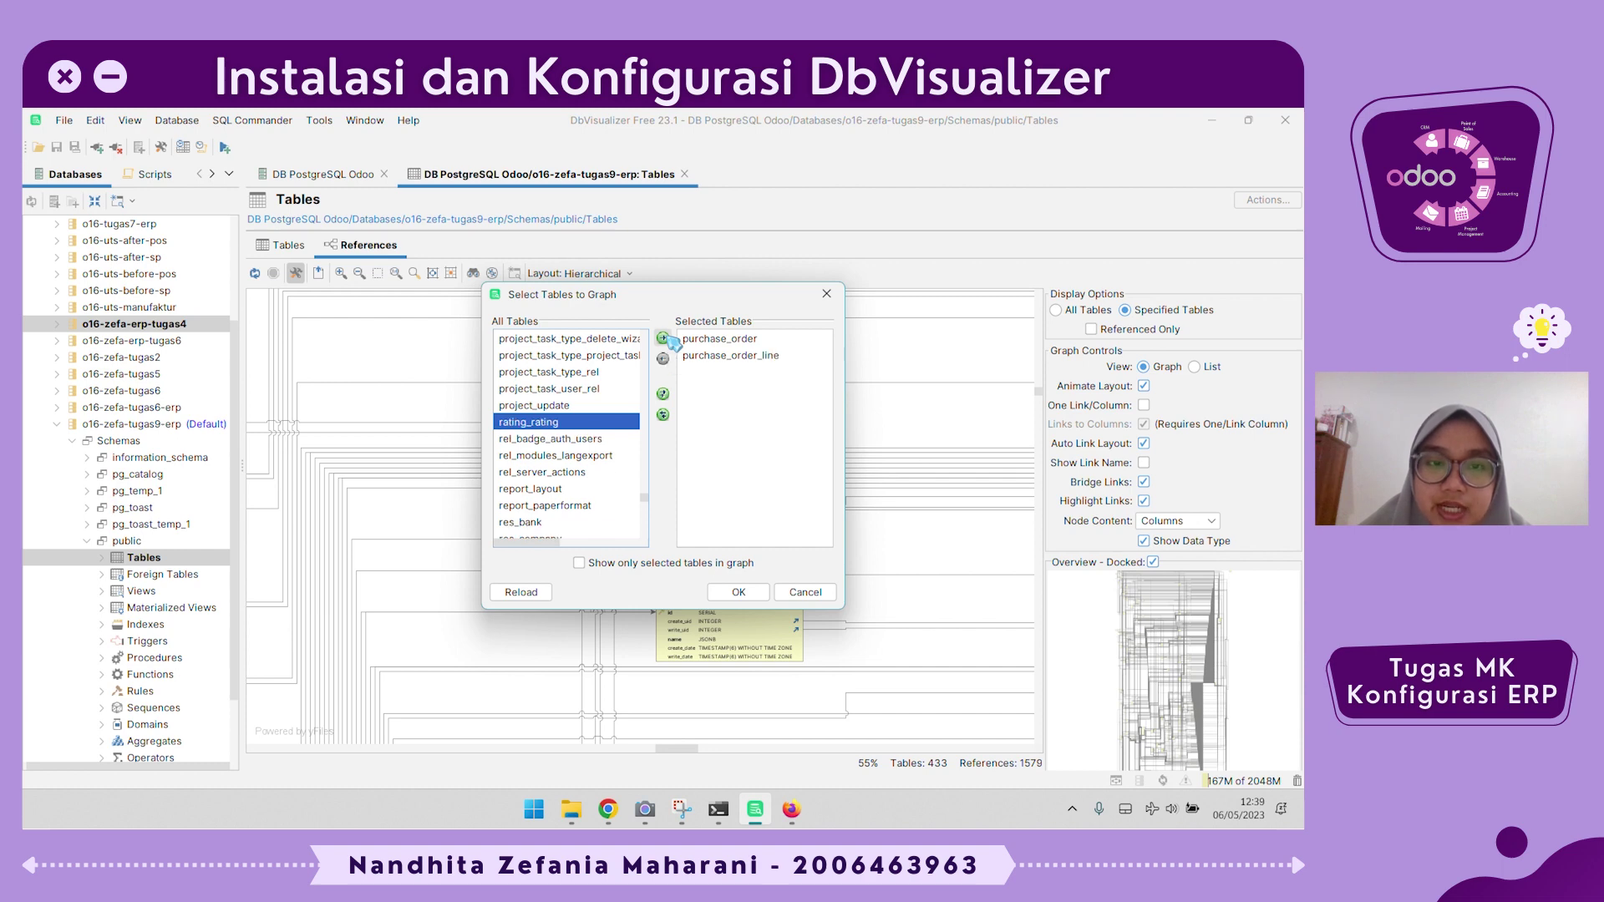
pyautogui.click(714, 403)
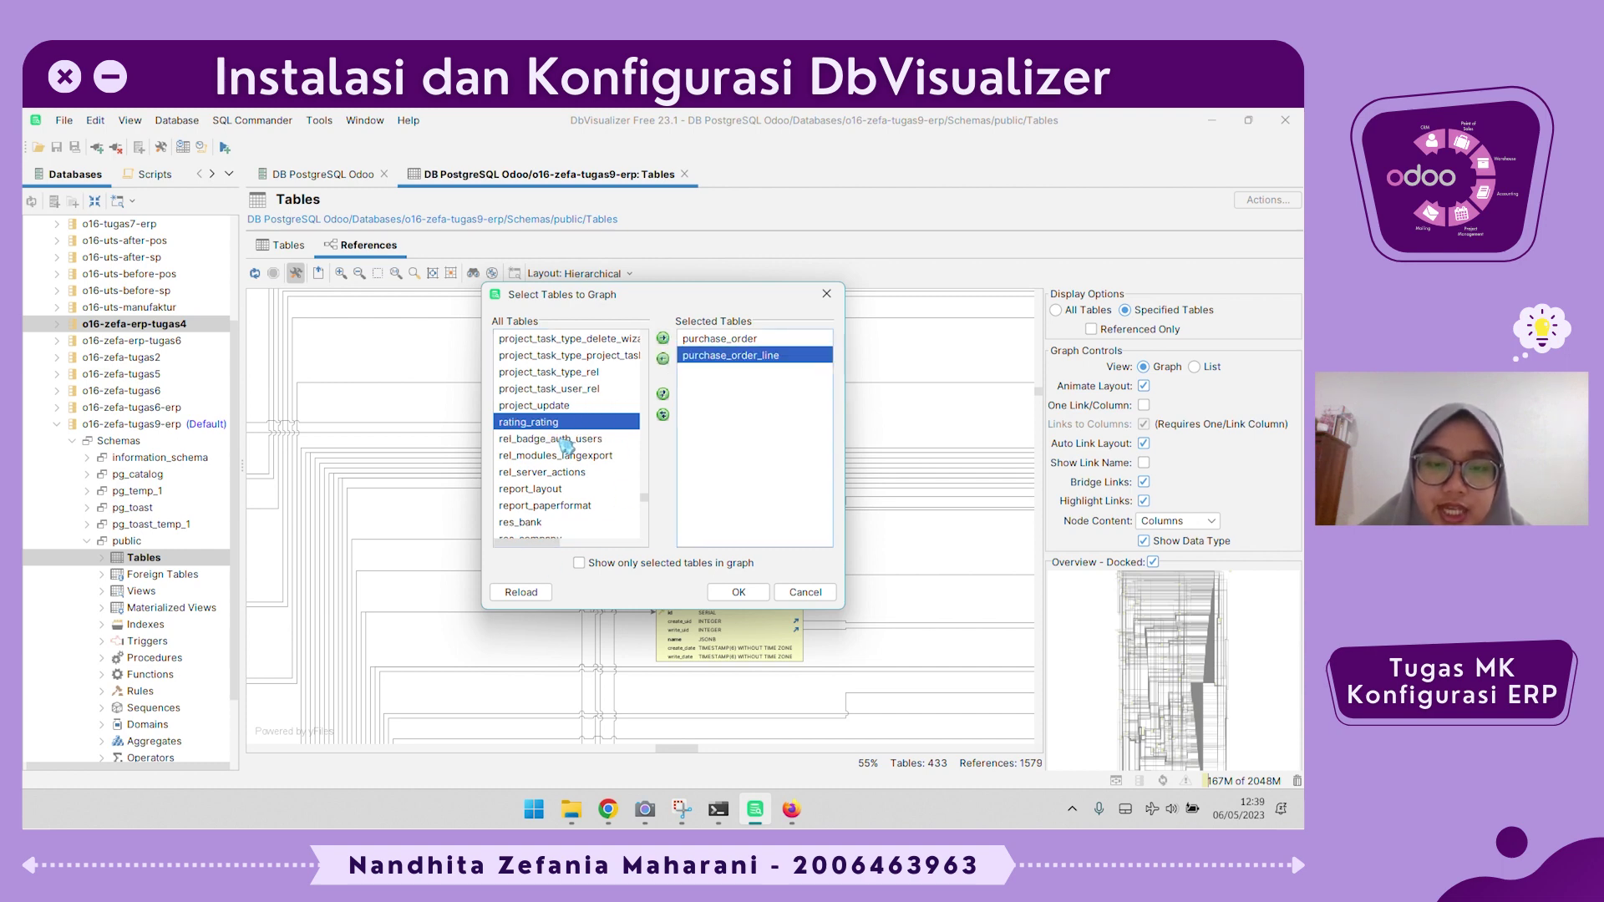
pyautogui.click(752, 596)
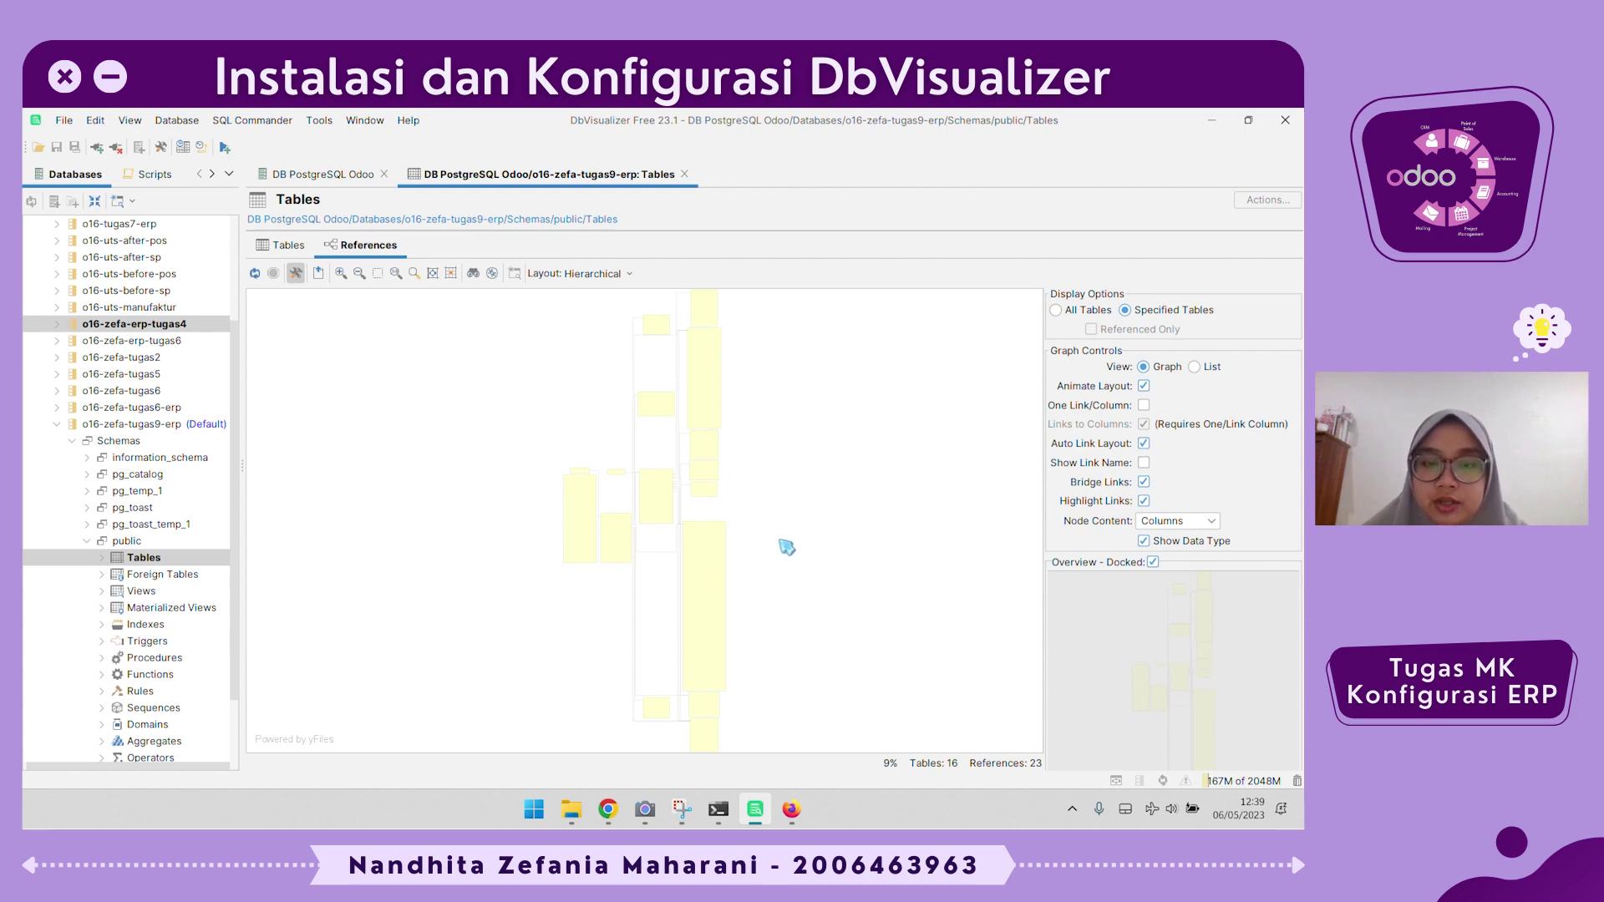
# Examine the columns, data types and links of the purchase_order table in the references graph.
pyautogui.scroll(5, 779, 557)
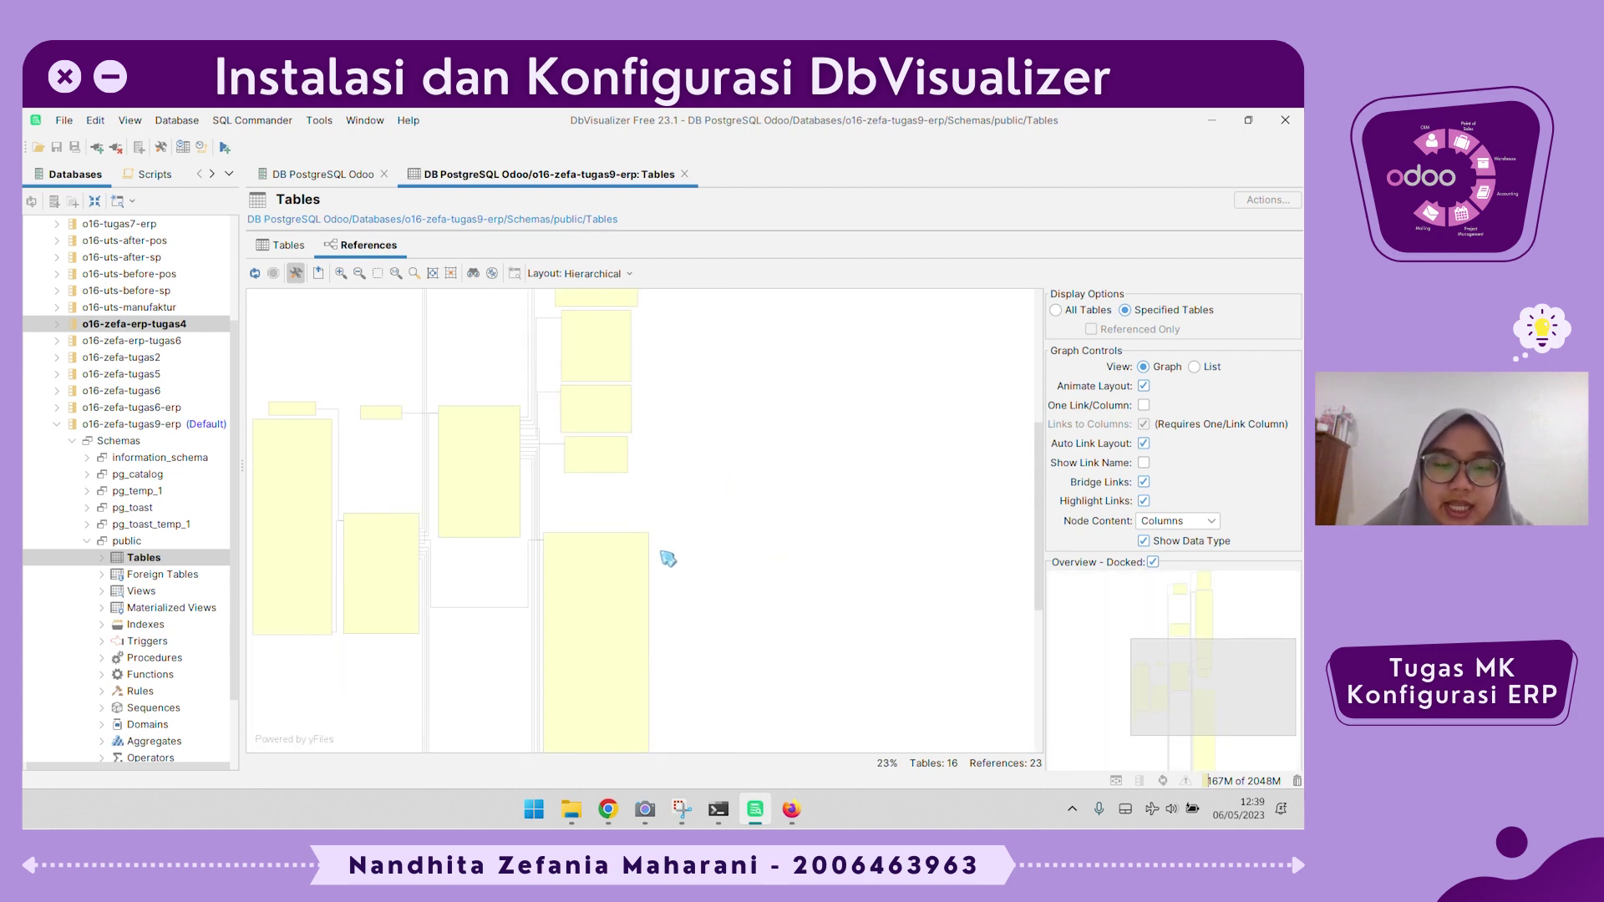
pyautogui.scroll(3, 665, 557)
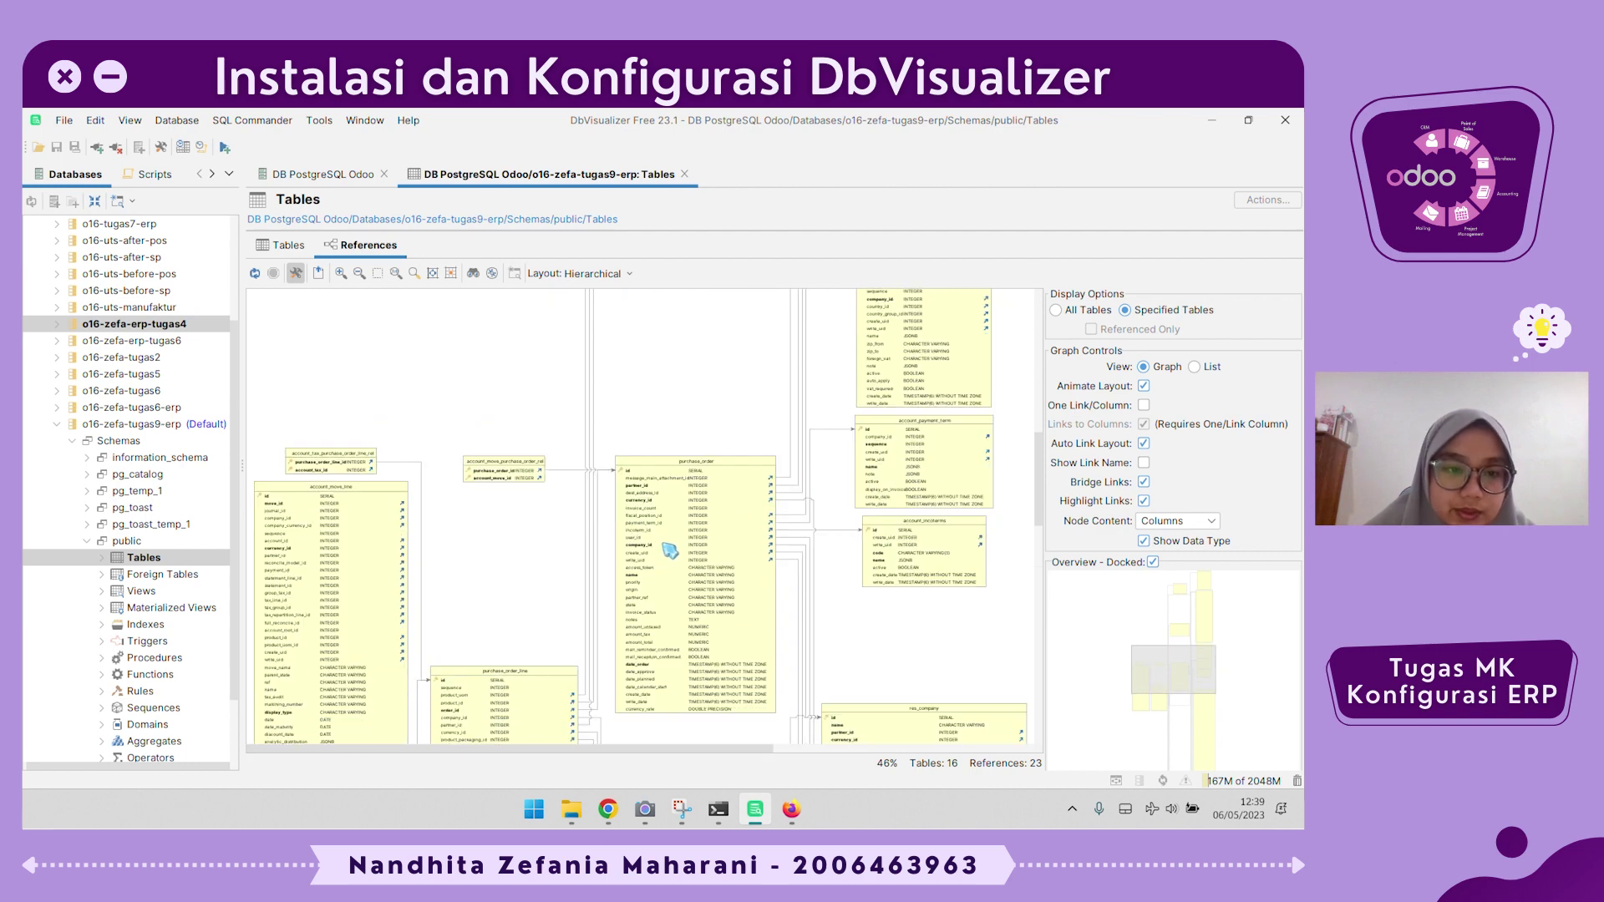
pyautogui.scroll(-5, 668, 548)
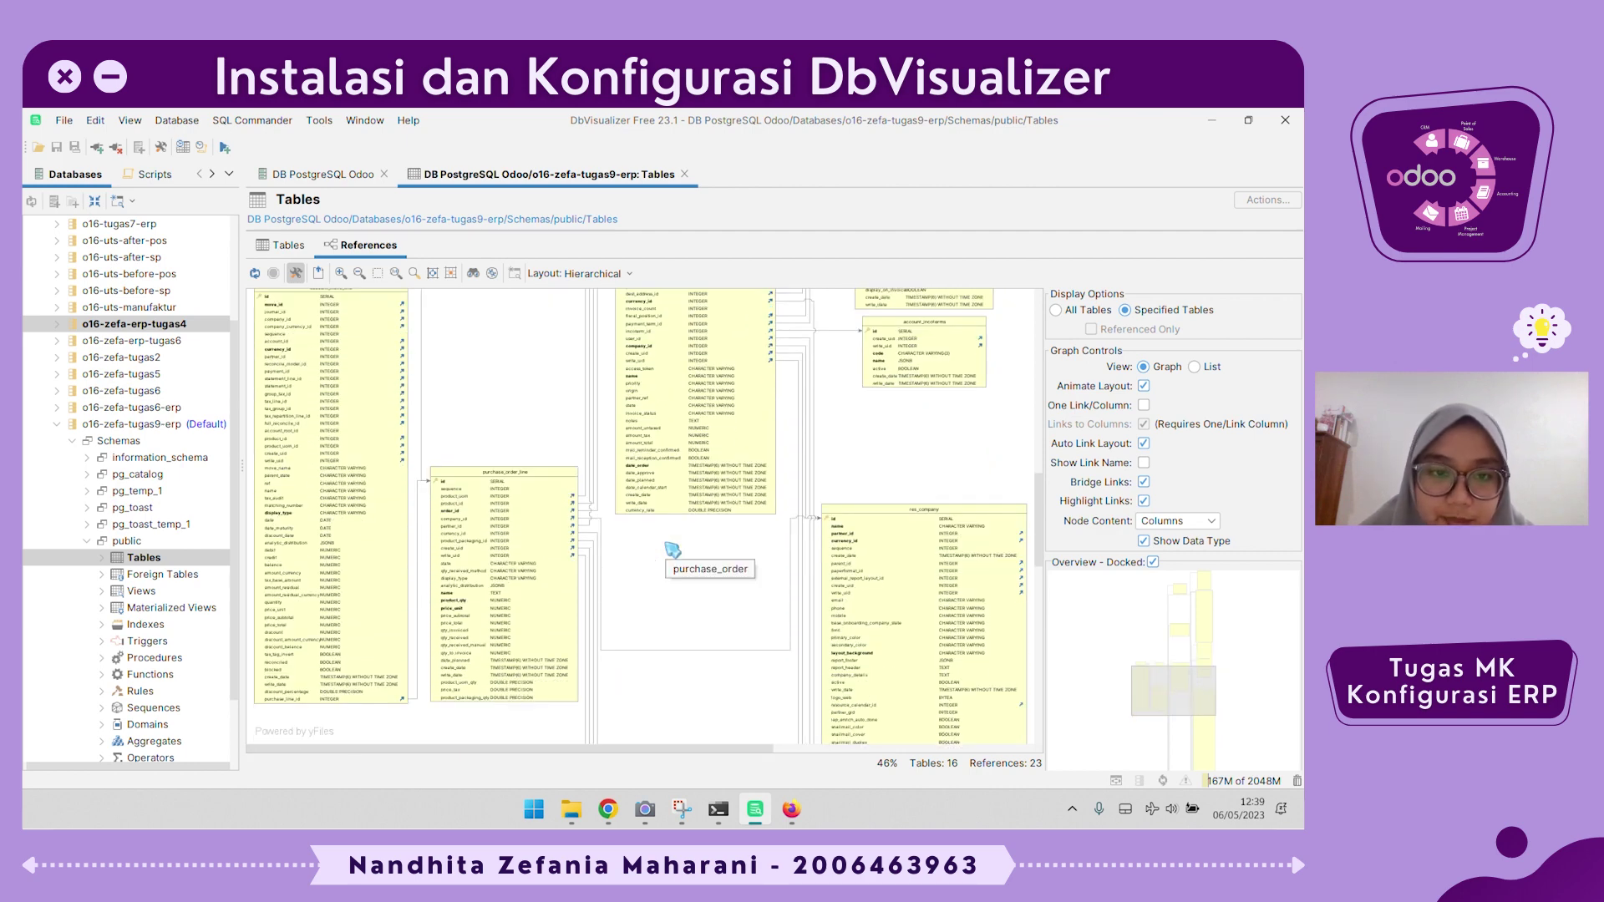
pyautogui.scroll(2, 673, 550)
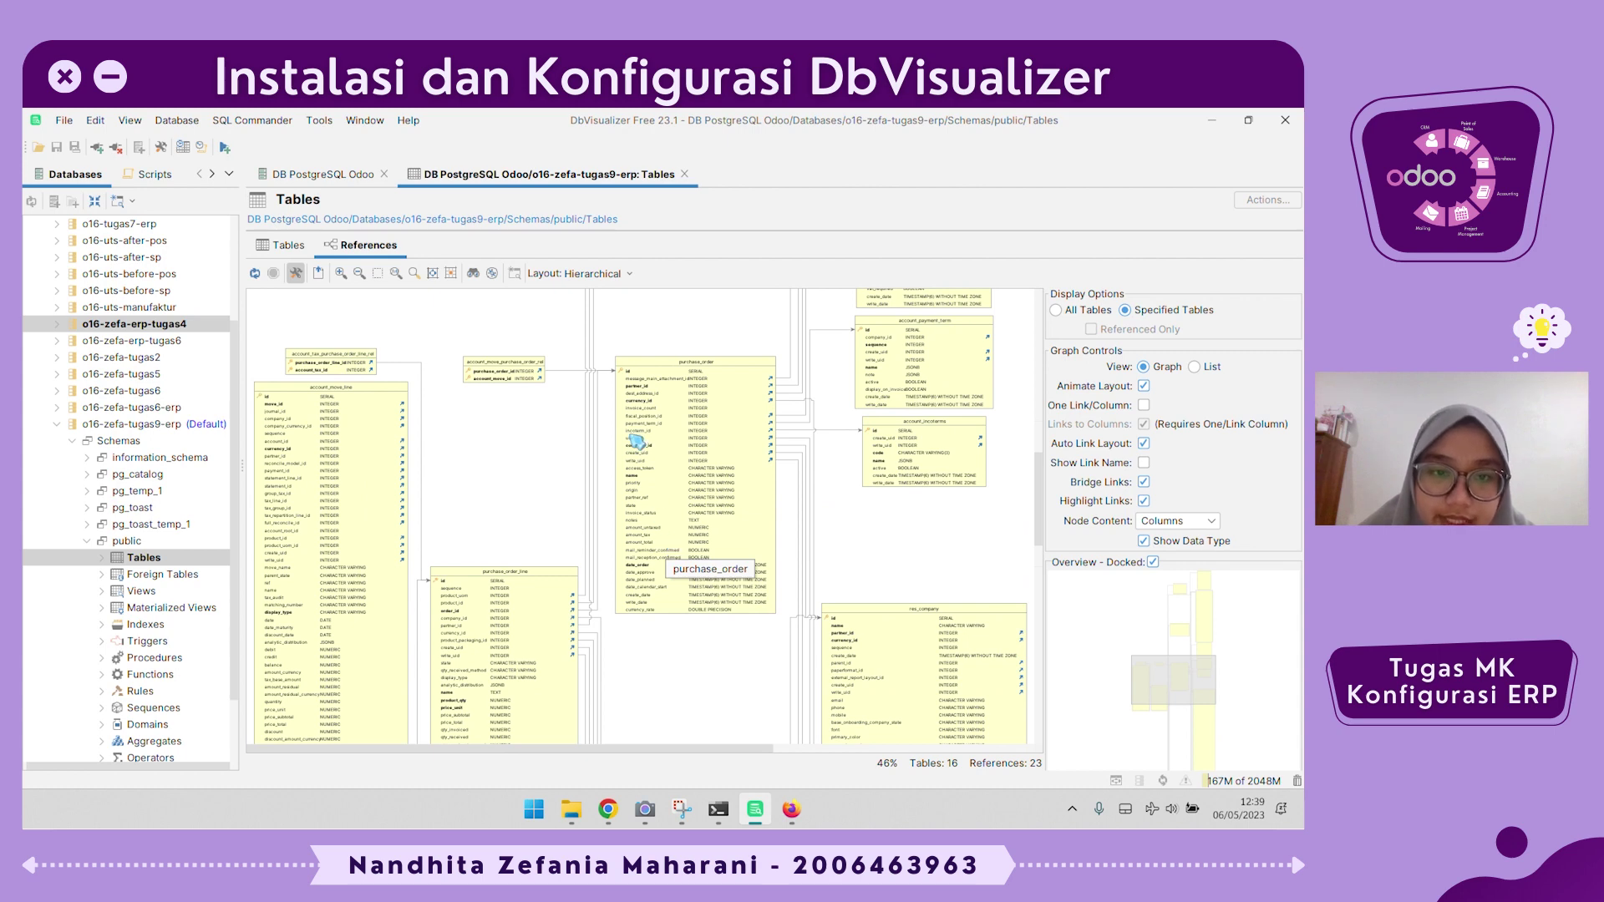
pyautogui.scroll(4, 631, 436)
pyautogui.scroll(-3, 635, 481)
pyautogui.scroll(-2, 685, 519)
pyautogui.scroll(-2, 692, 523)
pyautogui.hscroll(1, 694, 501)
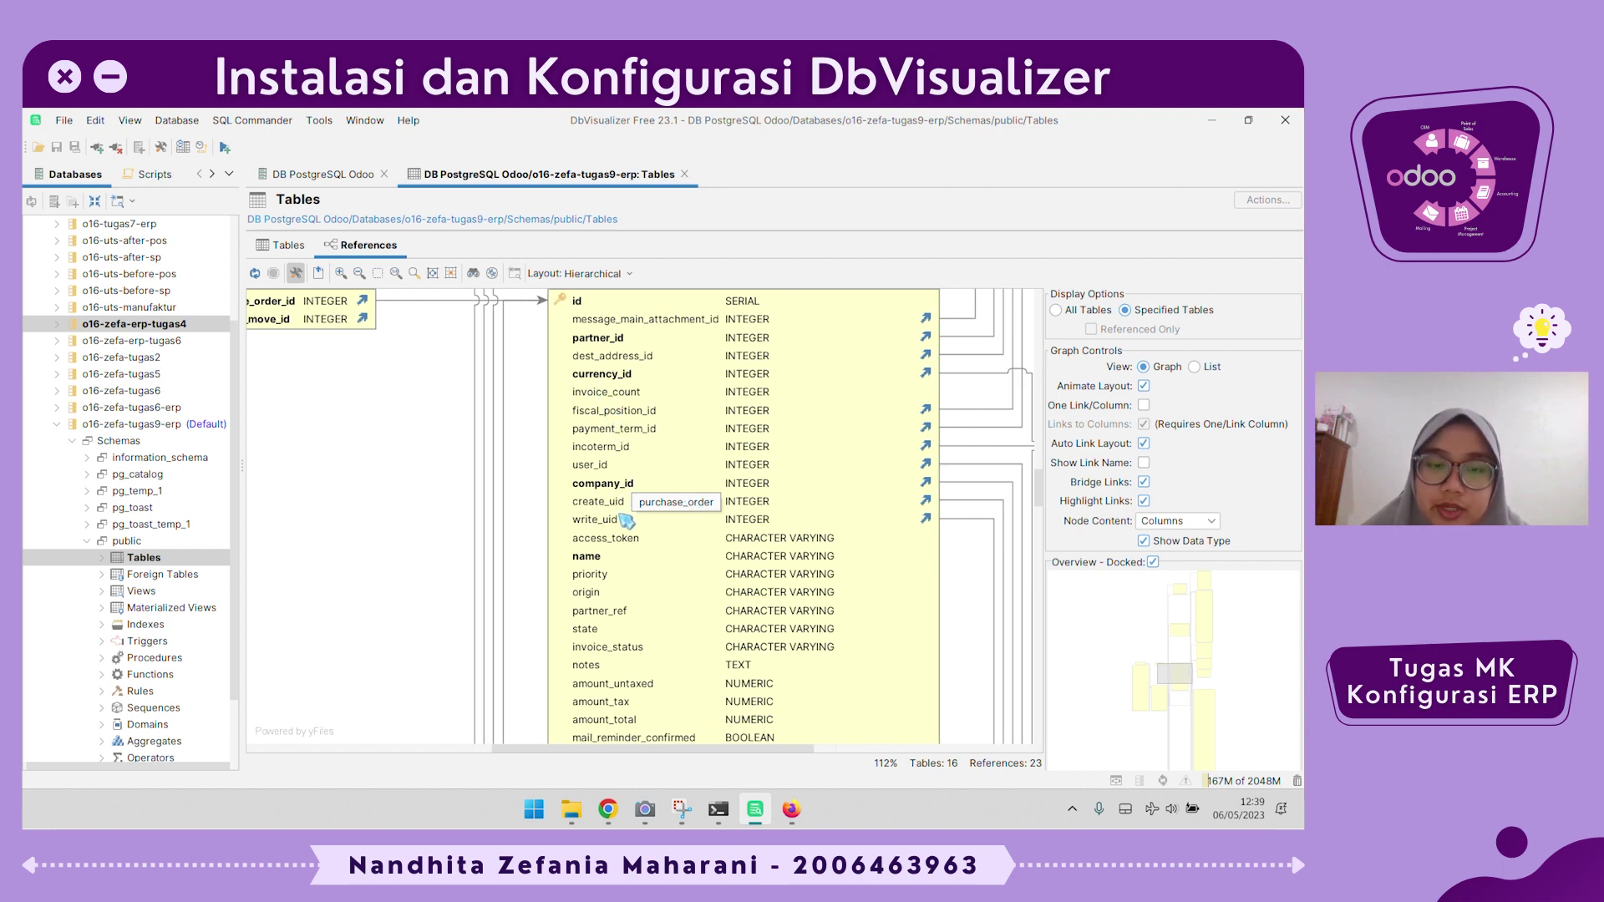
pyautogui.scroll(-4, 625, 514)
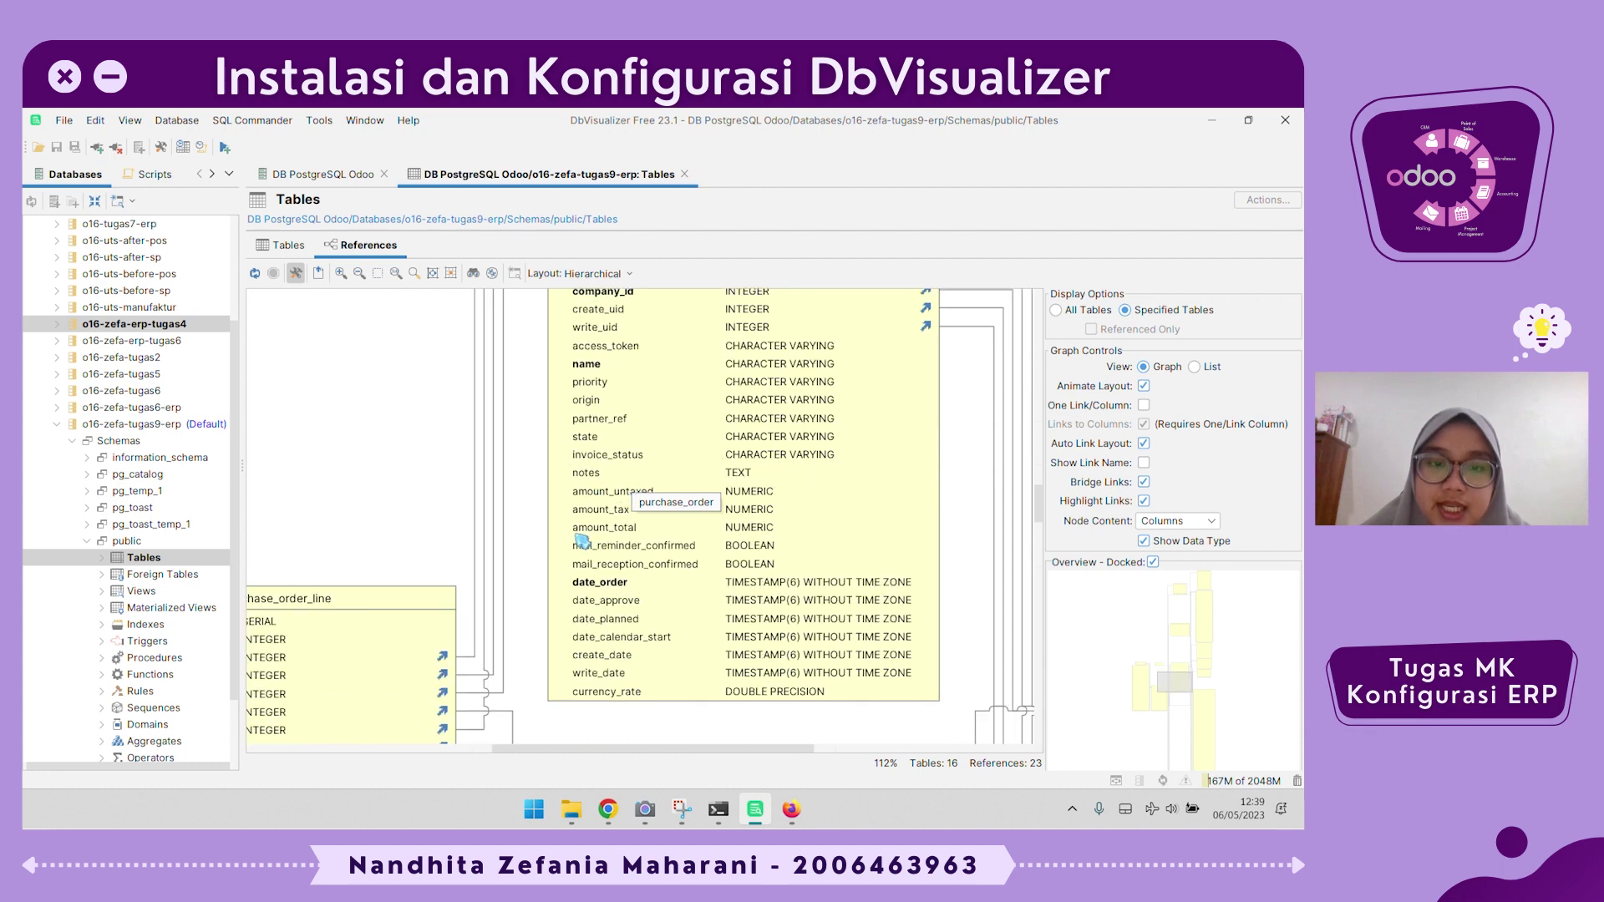
# Examine the columns of purchase_order_line in the graph and compare them with the neighbouring purchase_order table.
pyautogui.scroll(-3, 741, 541)
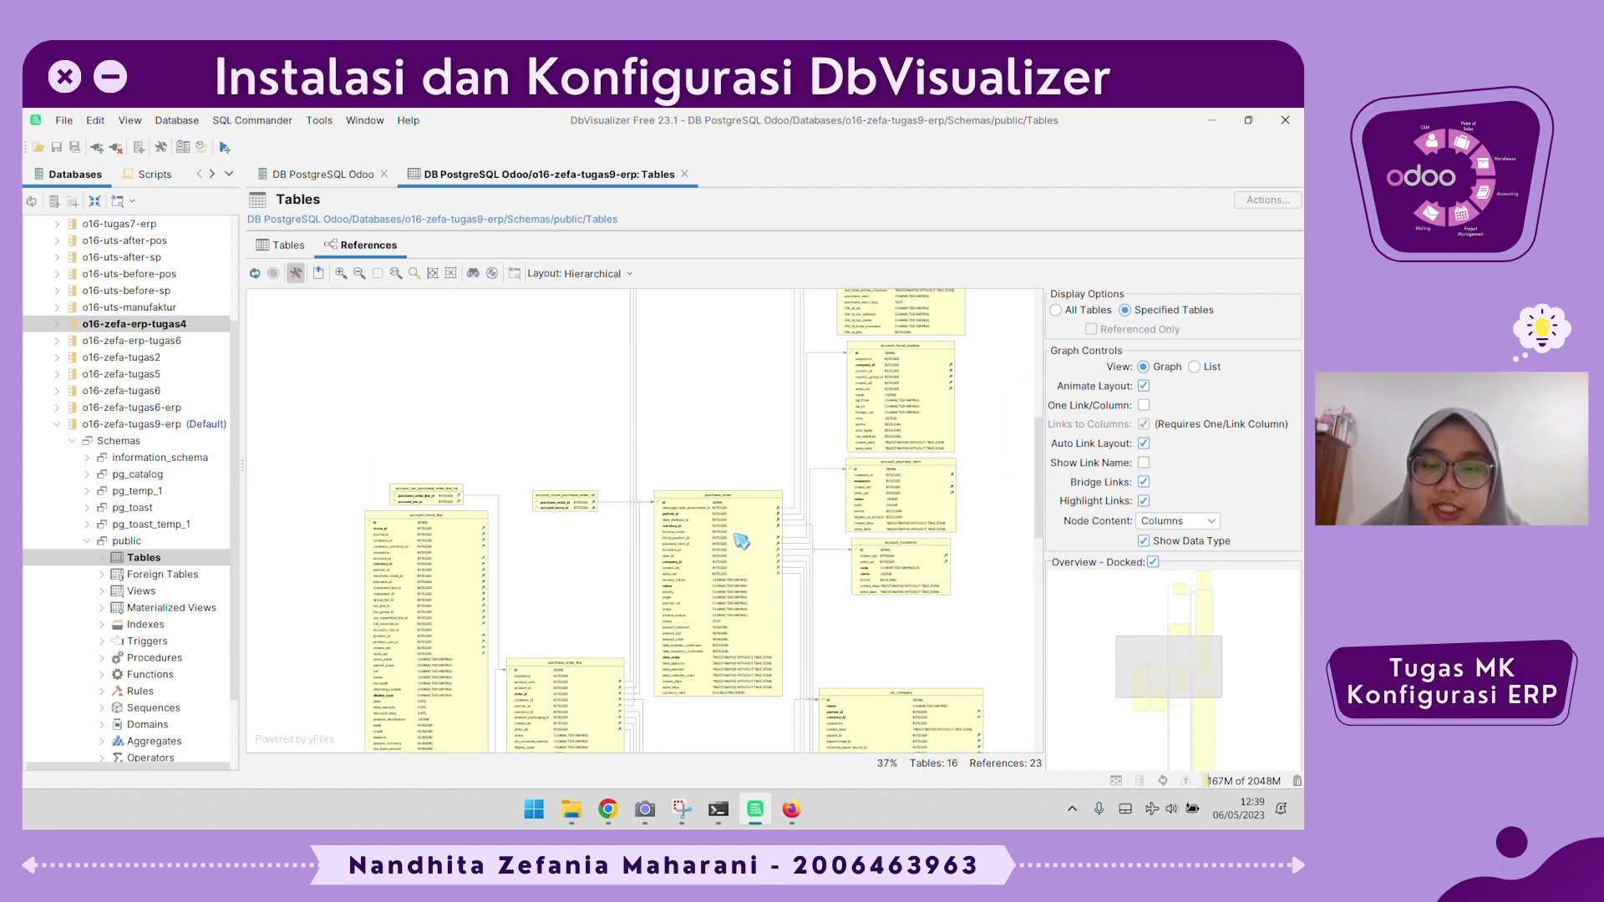
pyautogui.scroll(3, 681, 574)
pyautogui.scroll(-6, 559, 556)
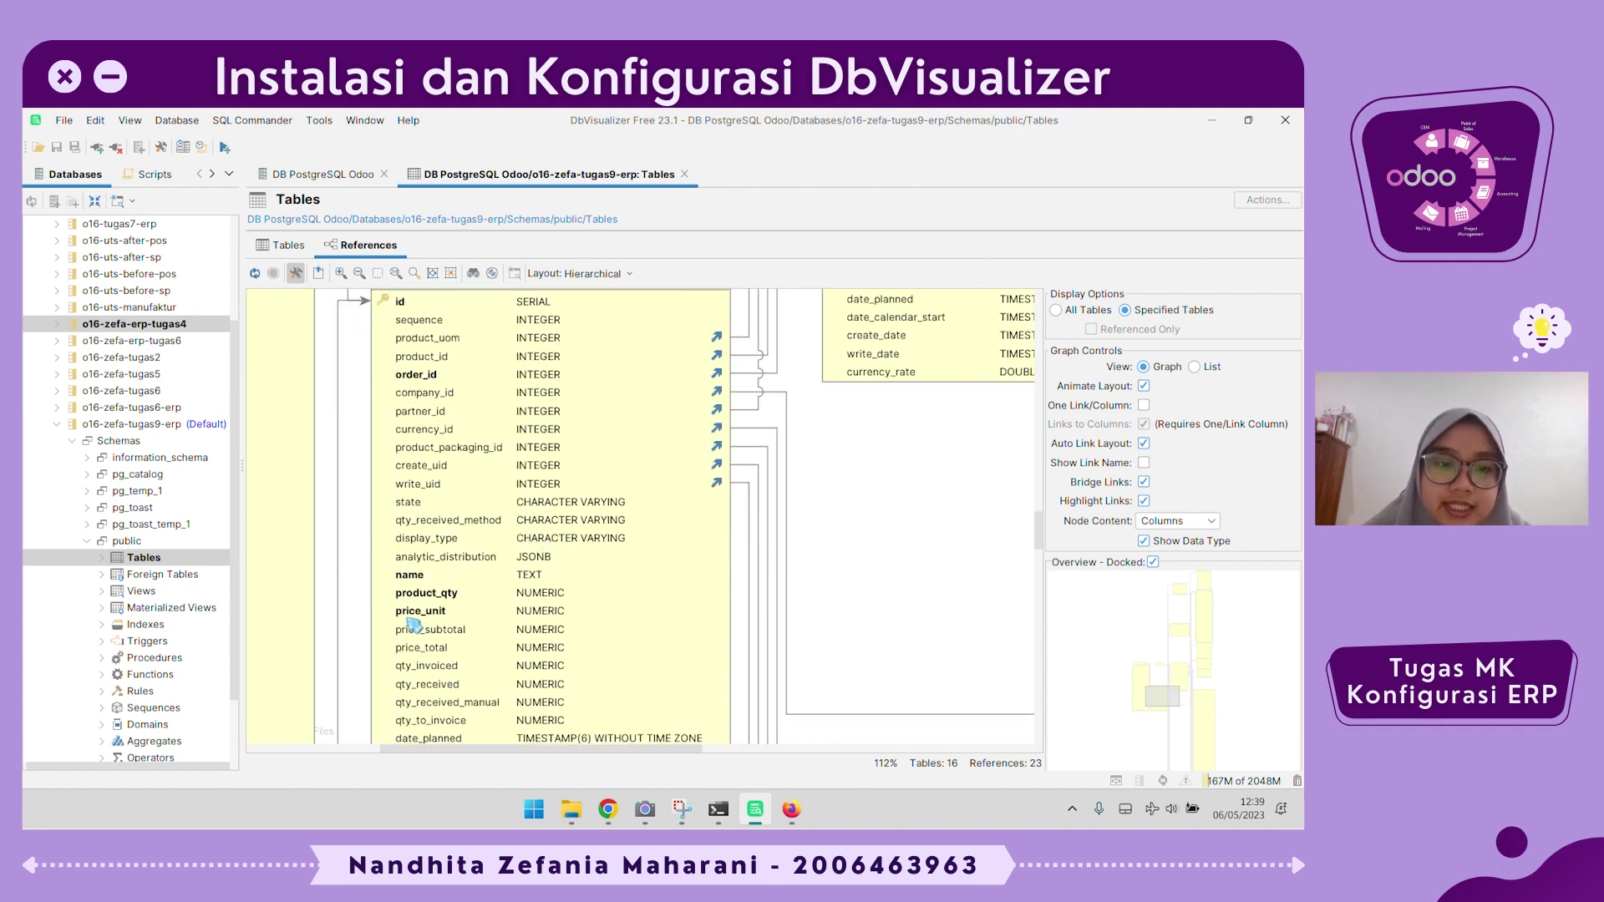
pyautogui.scroll(3, 593, 606)
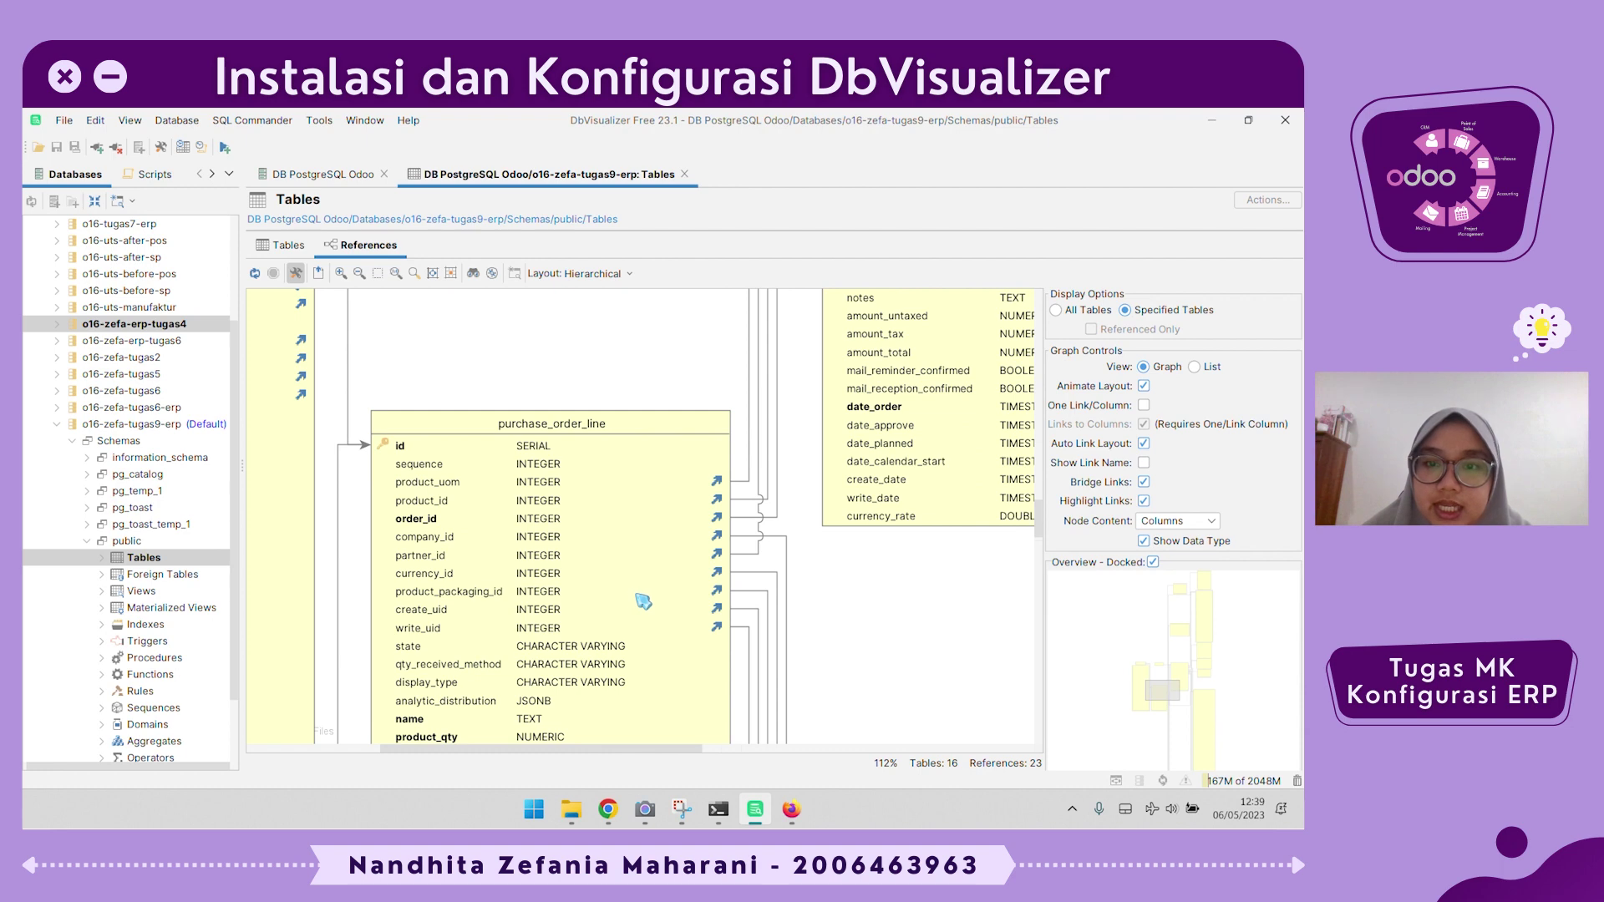
pyautogui.scroll(3, 643, 603)
pyautogui.scroll(-9, 807, 591)
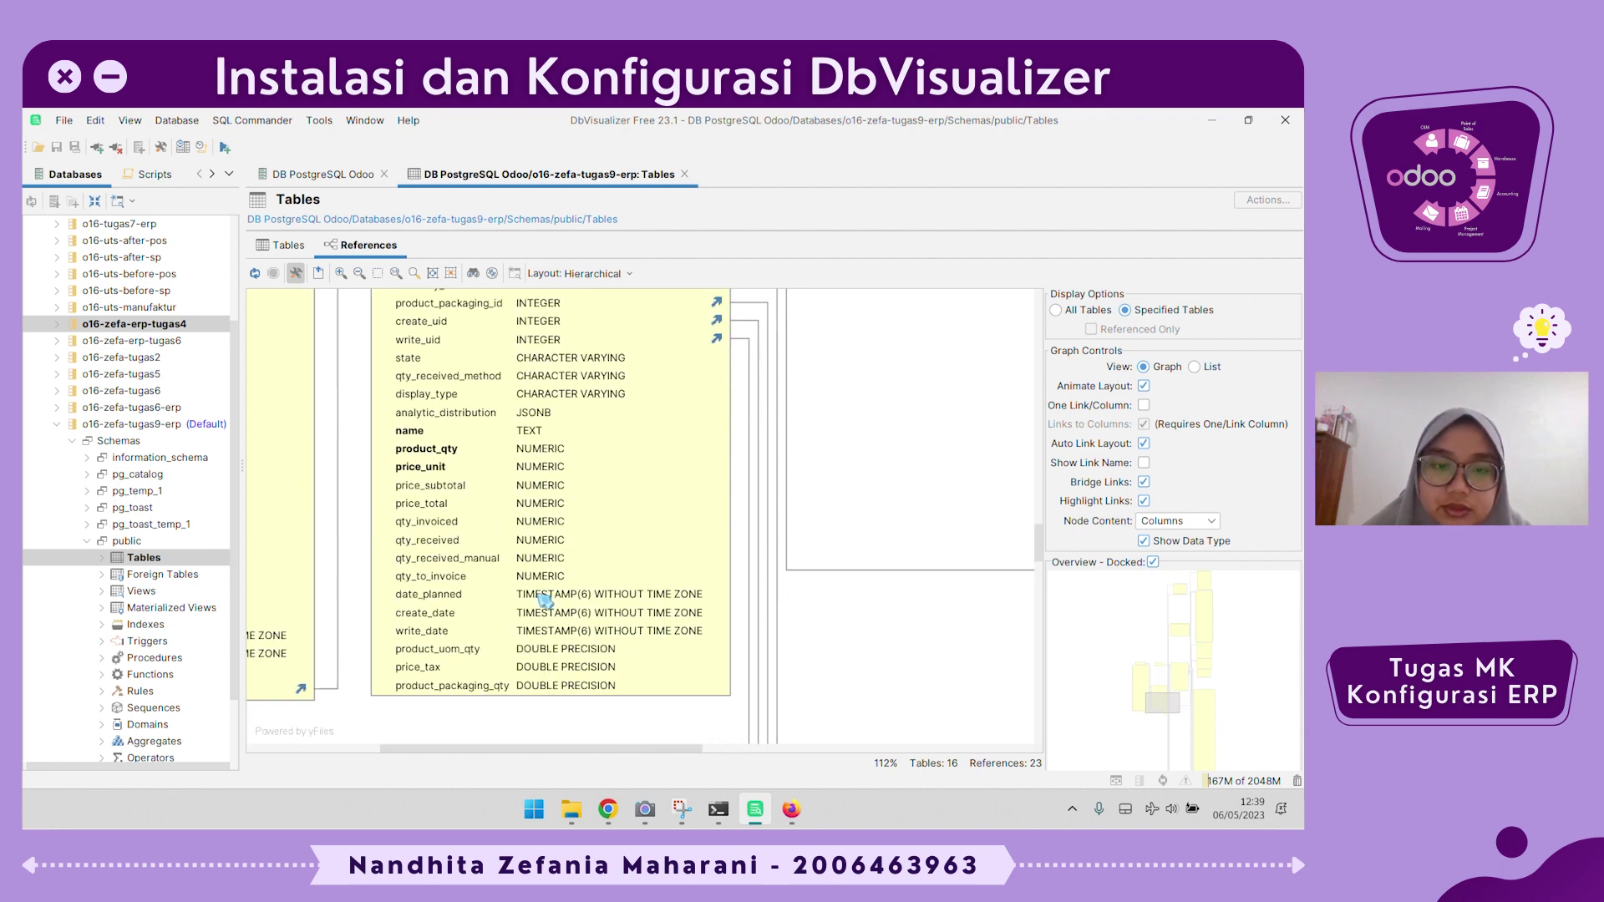
pyautogui.scroll(9, 546, 601)
pyautogui.scroll(9, 758, 566)
pyautogui.scroll(-1, 905, 559)
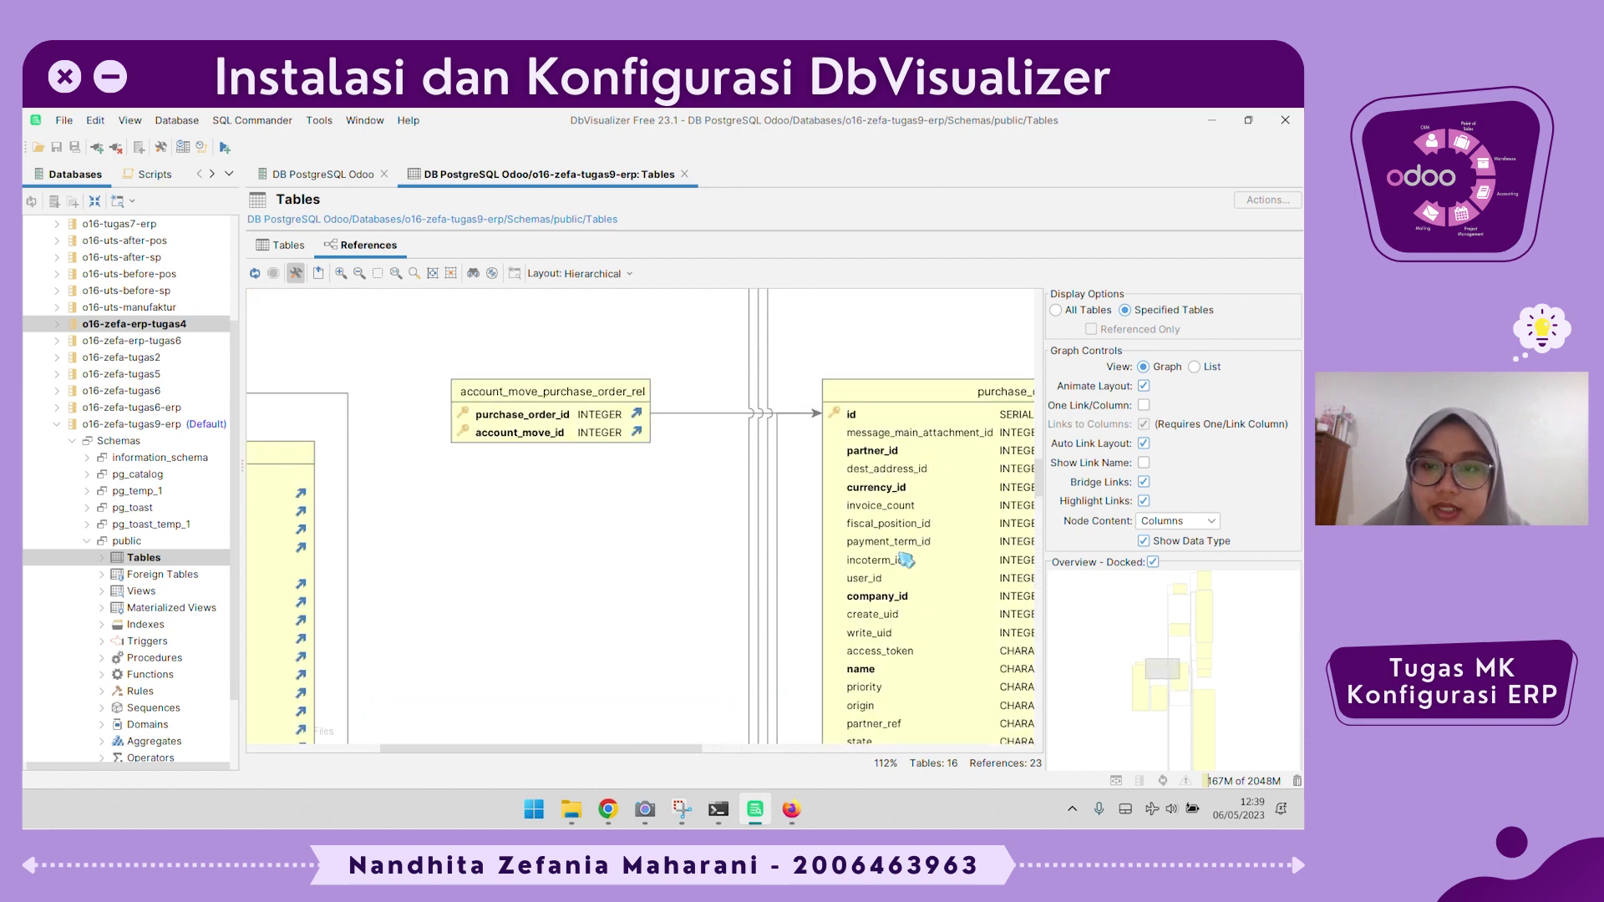
pyautogui.scroll(-5, 902, 559)
pyautogui.scroll(-9, 760, 598)
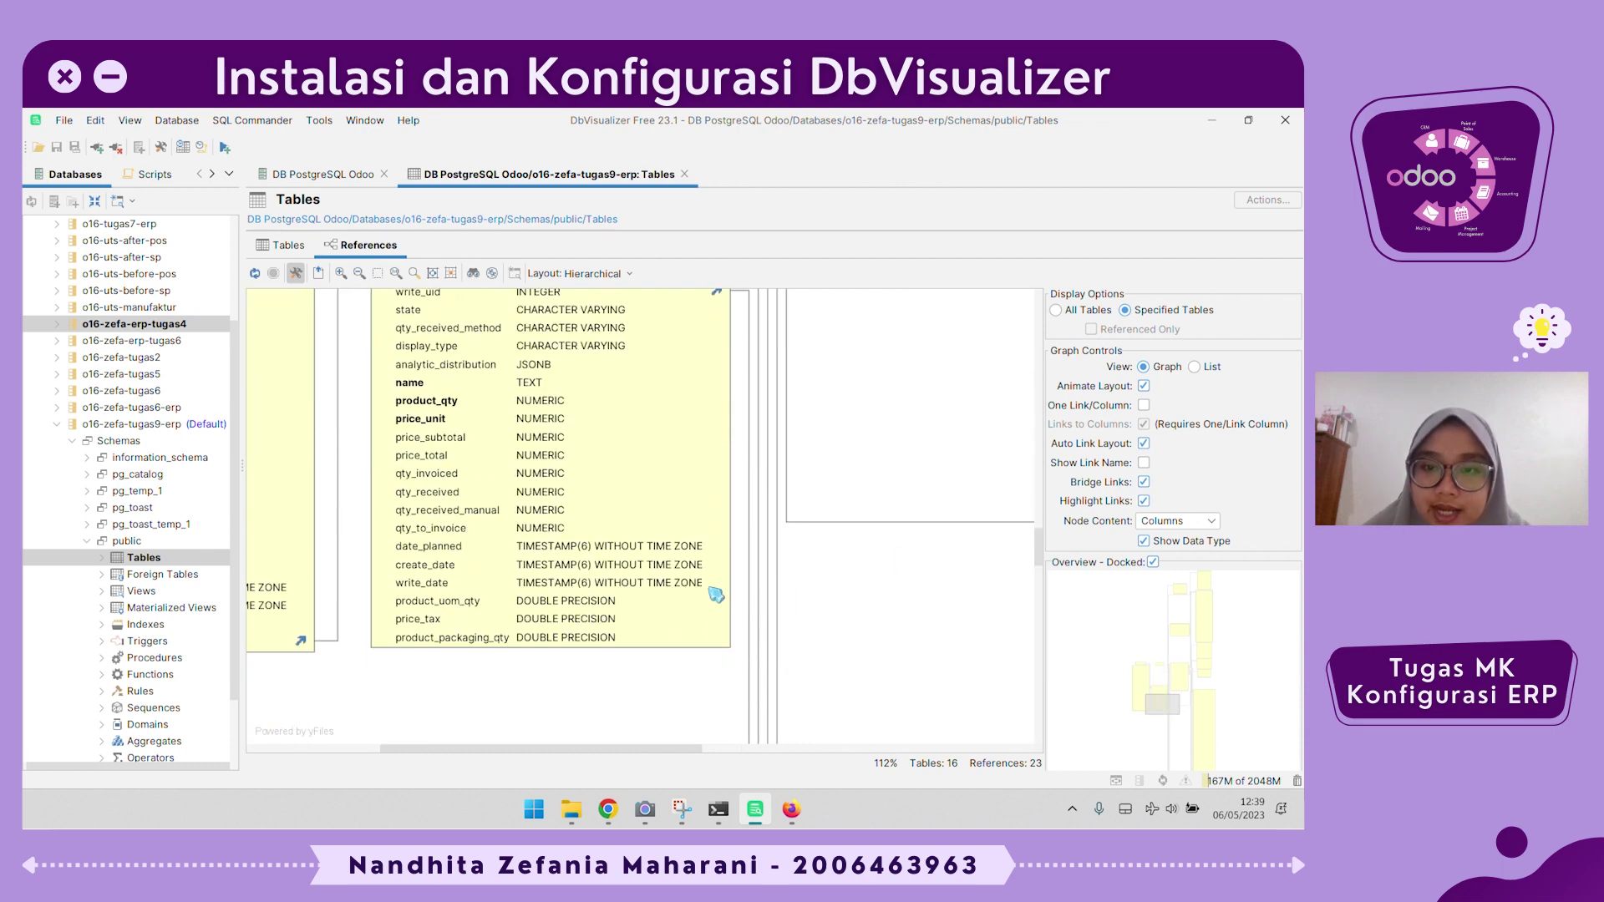
# Review the full column list of purchase_order_line in the references graph alongside the amount, status and date columns of purchase_order.
pyautogui.scroll(9, 518, 560)
pyautogui.scroll(-7, 458, 548)
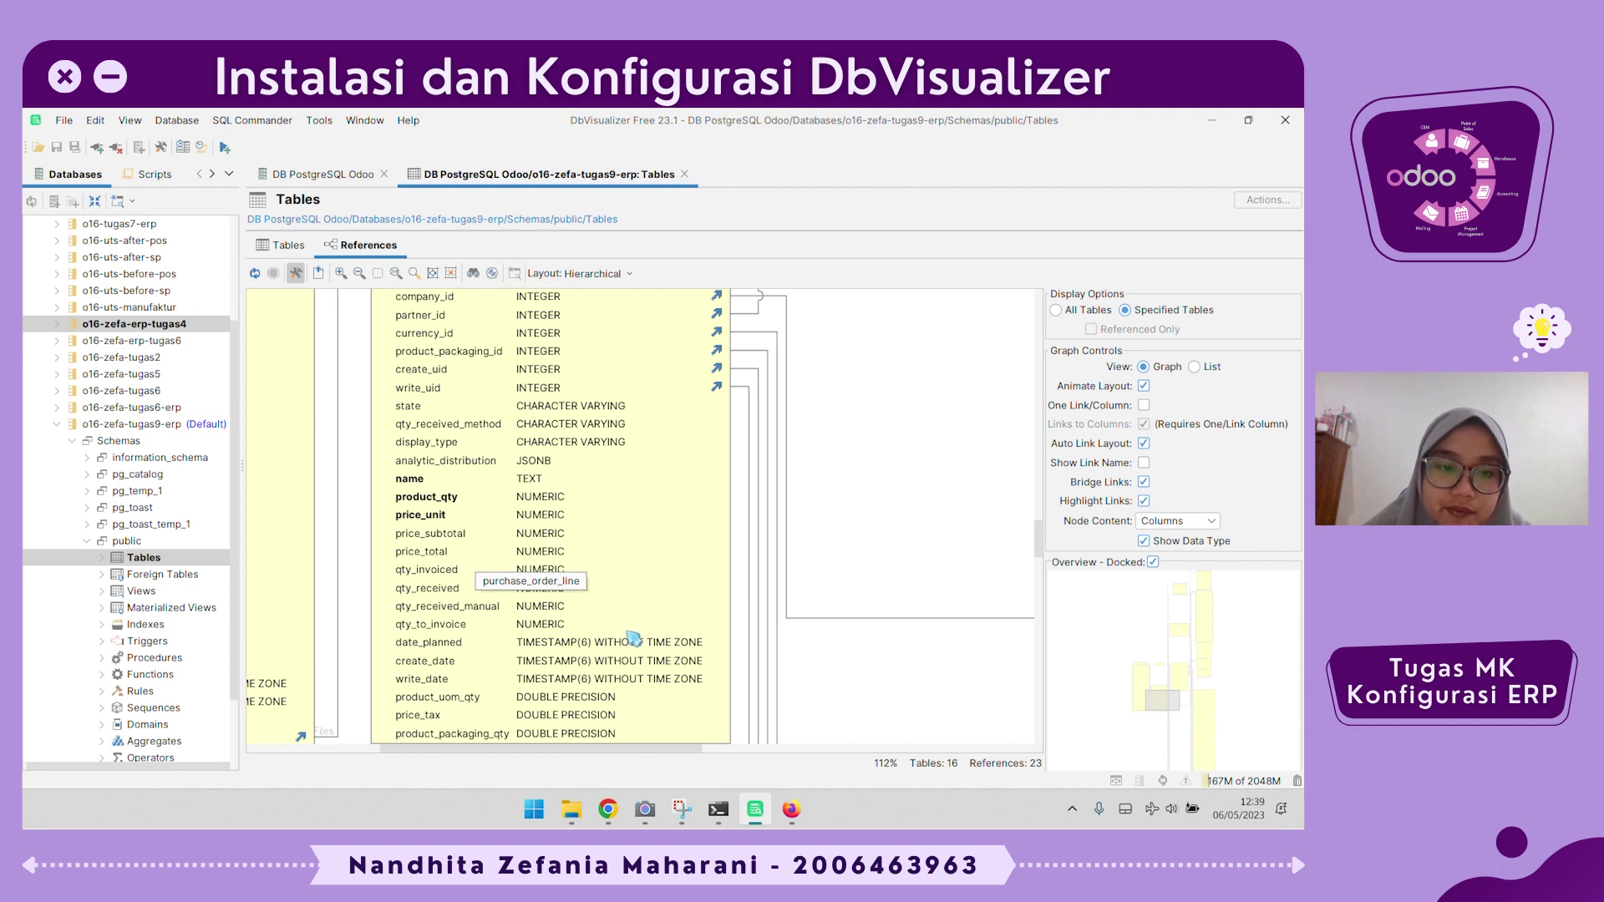
pyautogui.scroll(3, 543, 546)
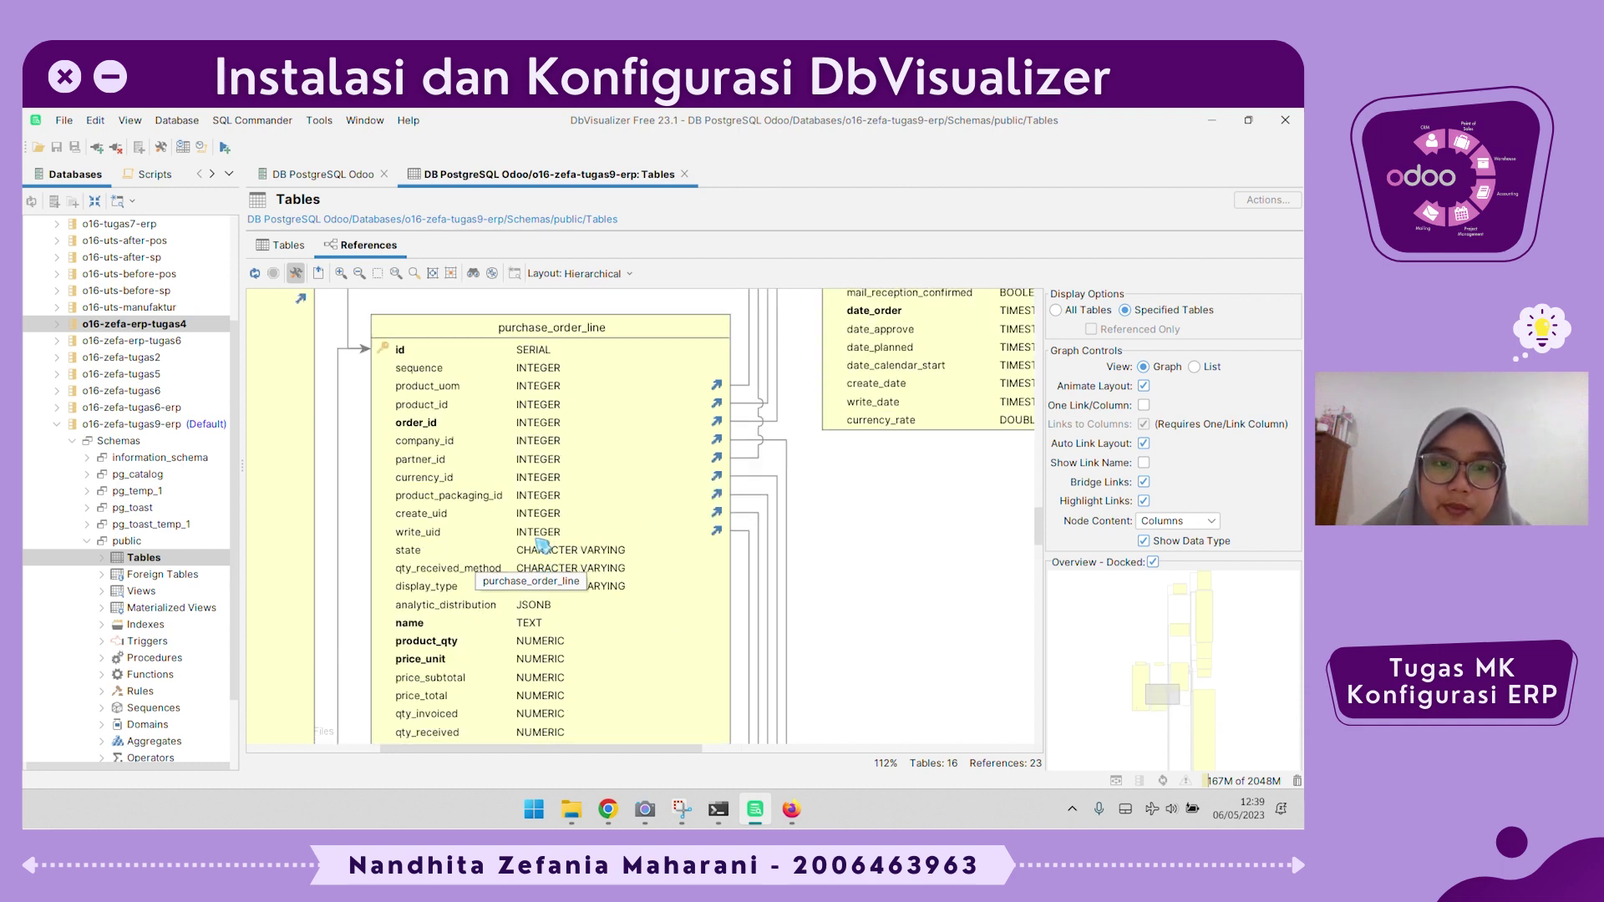
pyautogui.hscroll(1, 543, 547)
pyautogui.hscroll(3, 756, 559)
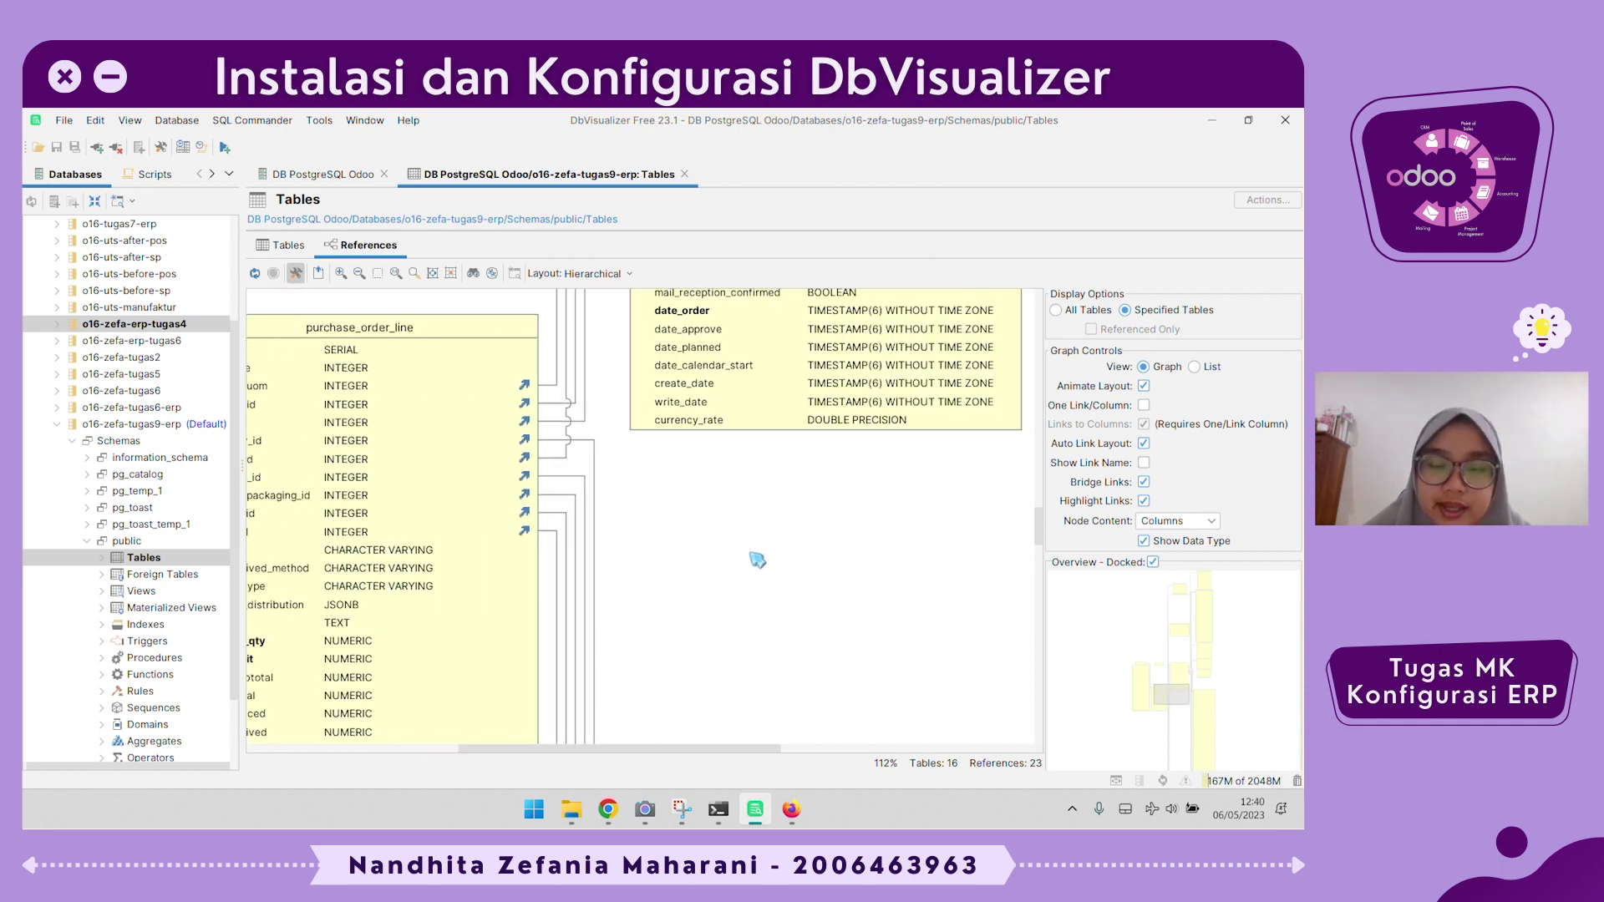
pyautogui.scroll(4, 746, 578)
pyautogui.scroll(1, 739, 583)
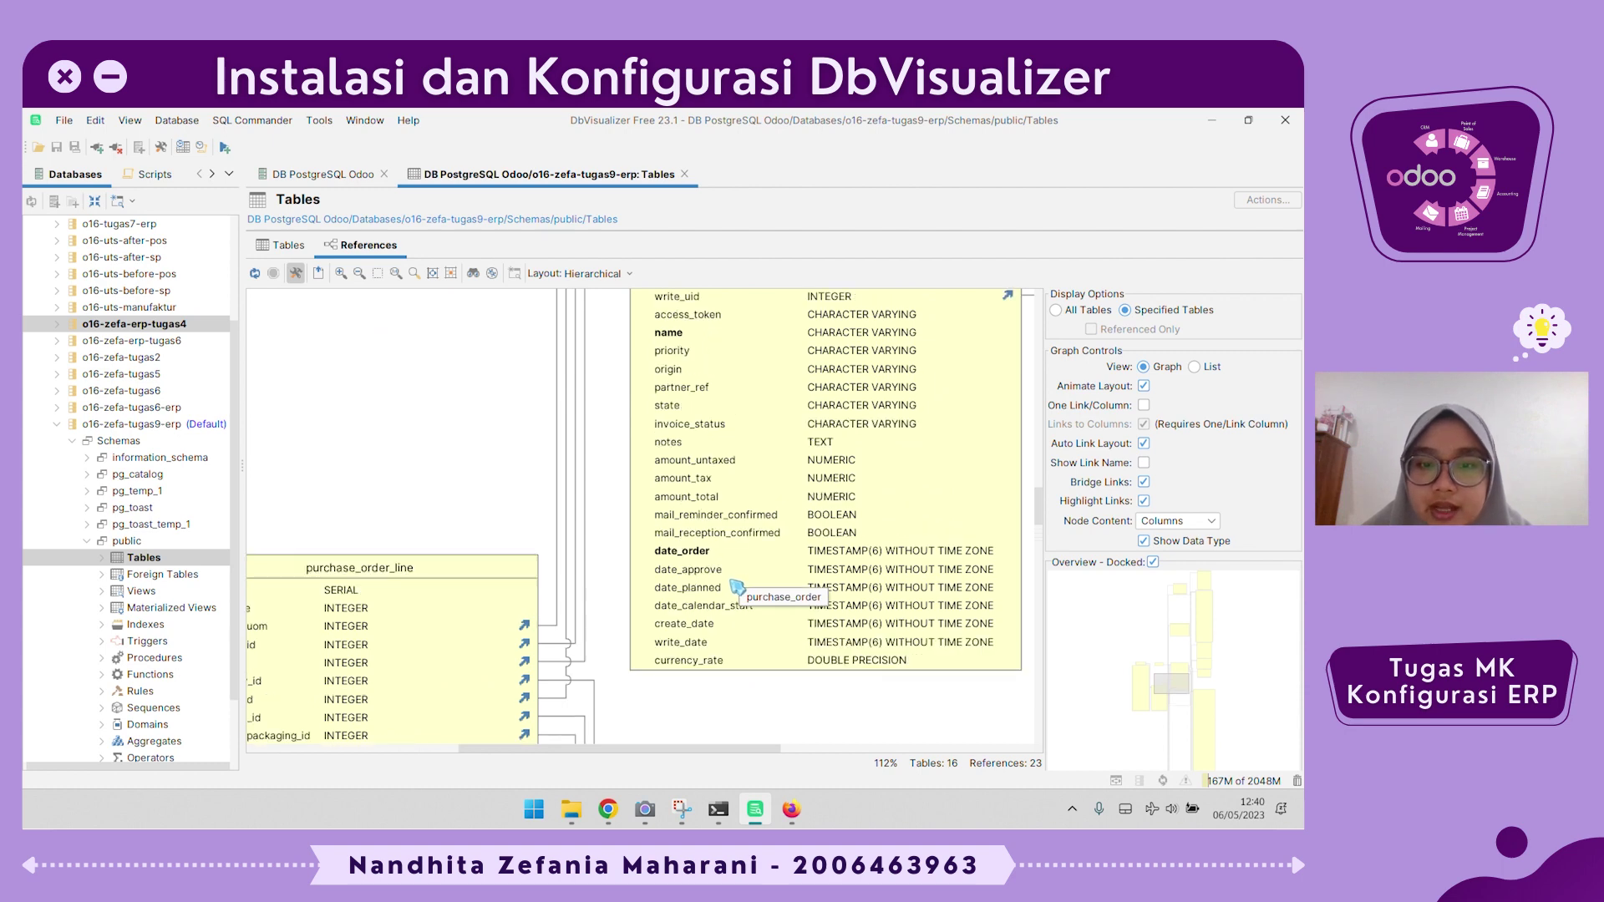
pyautogui.hscroll(-3, 725, 598)
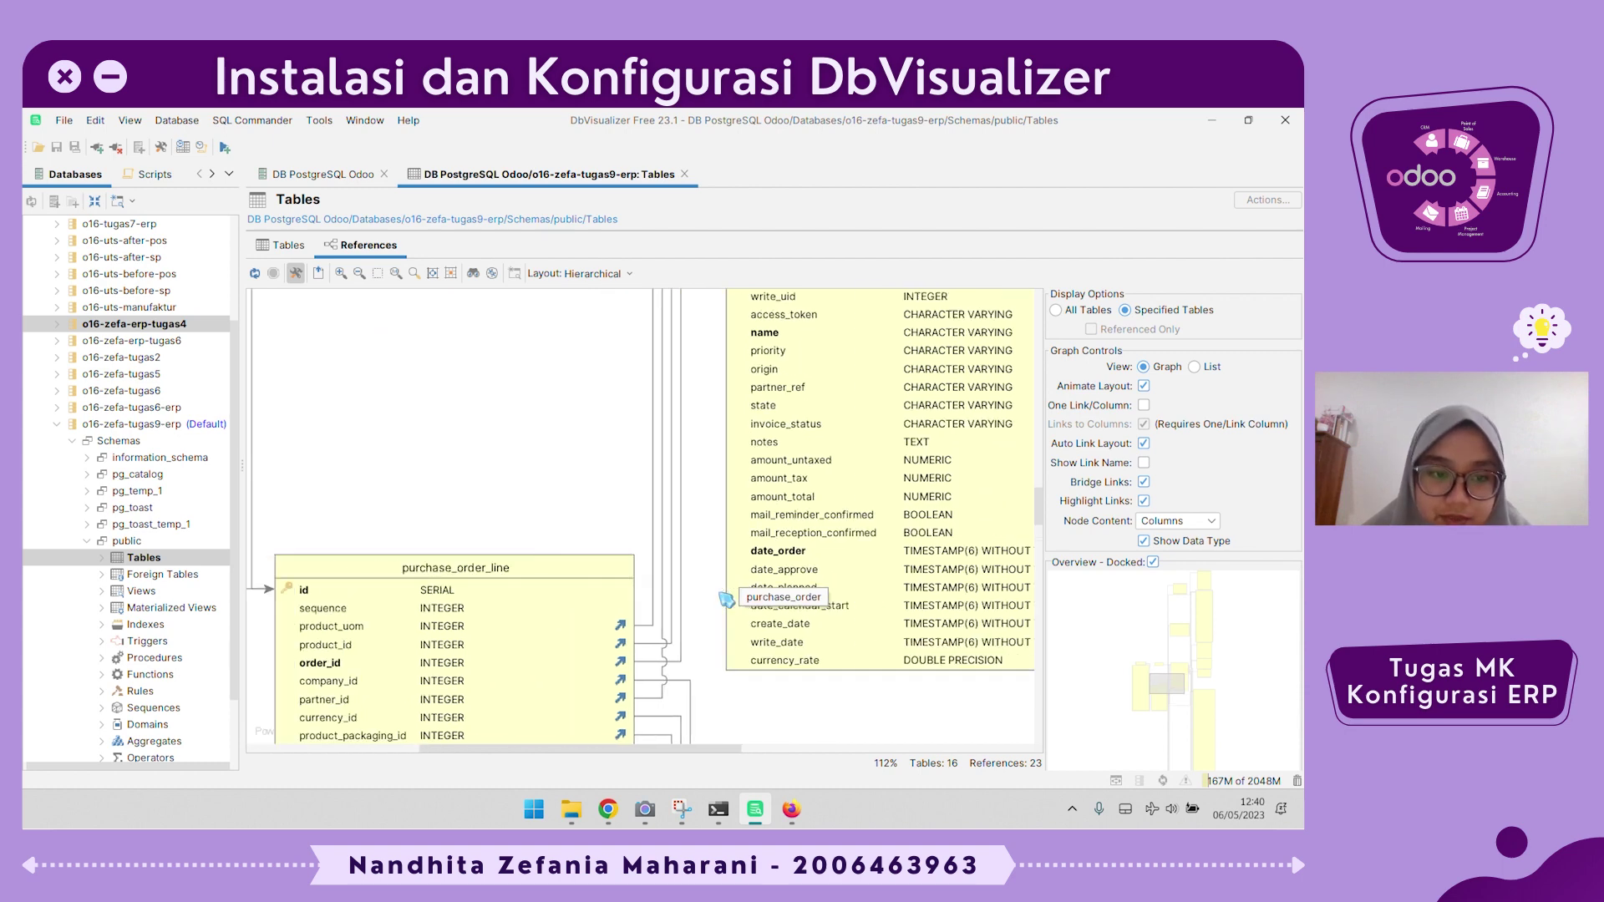
pyautogui.scroll(-5, 718, 602)
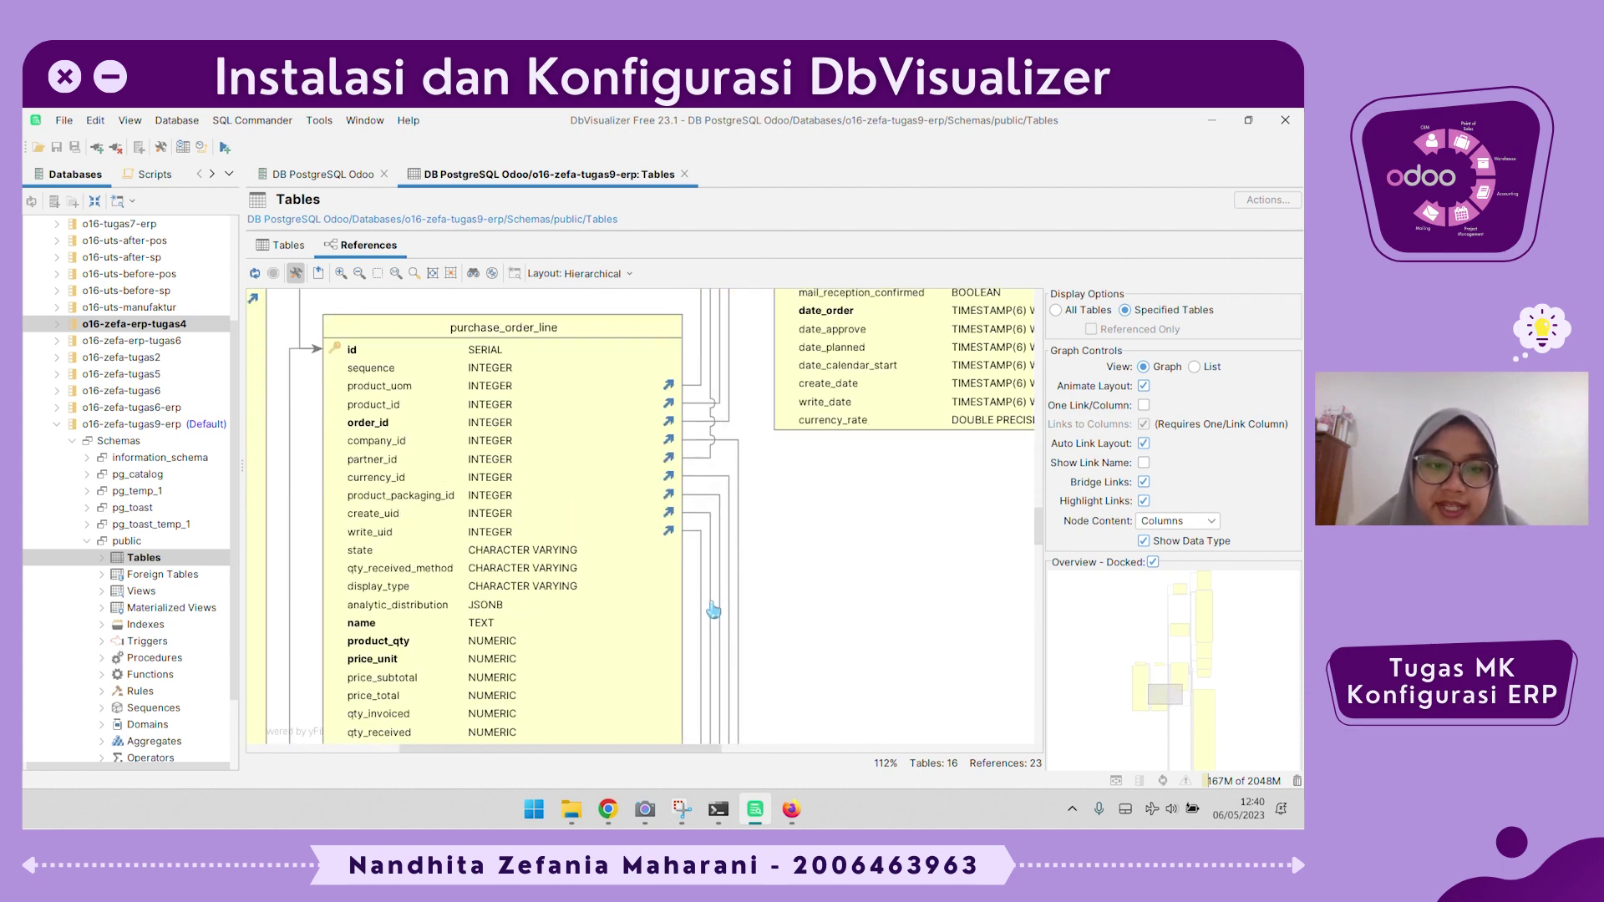
pyautogui.scroll(3, 715, 596)
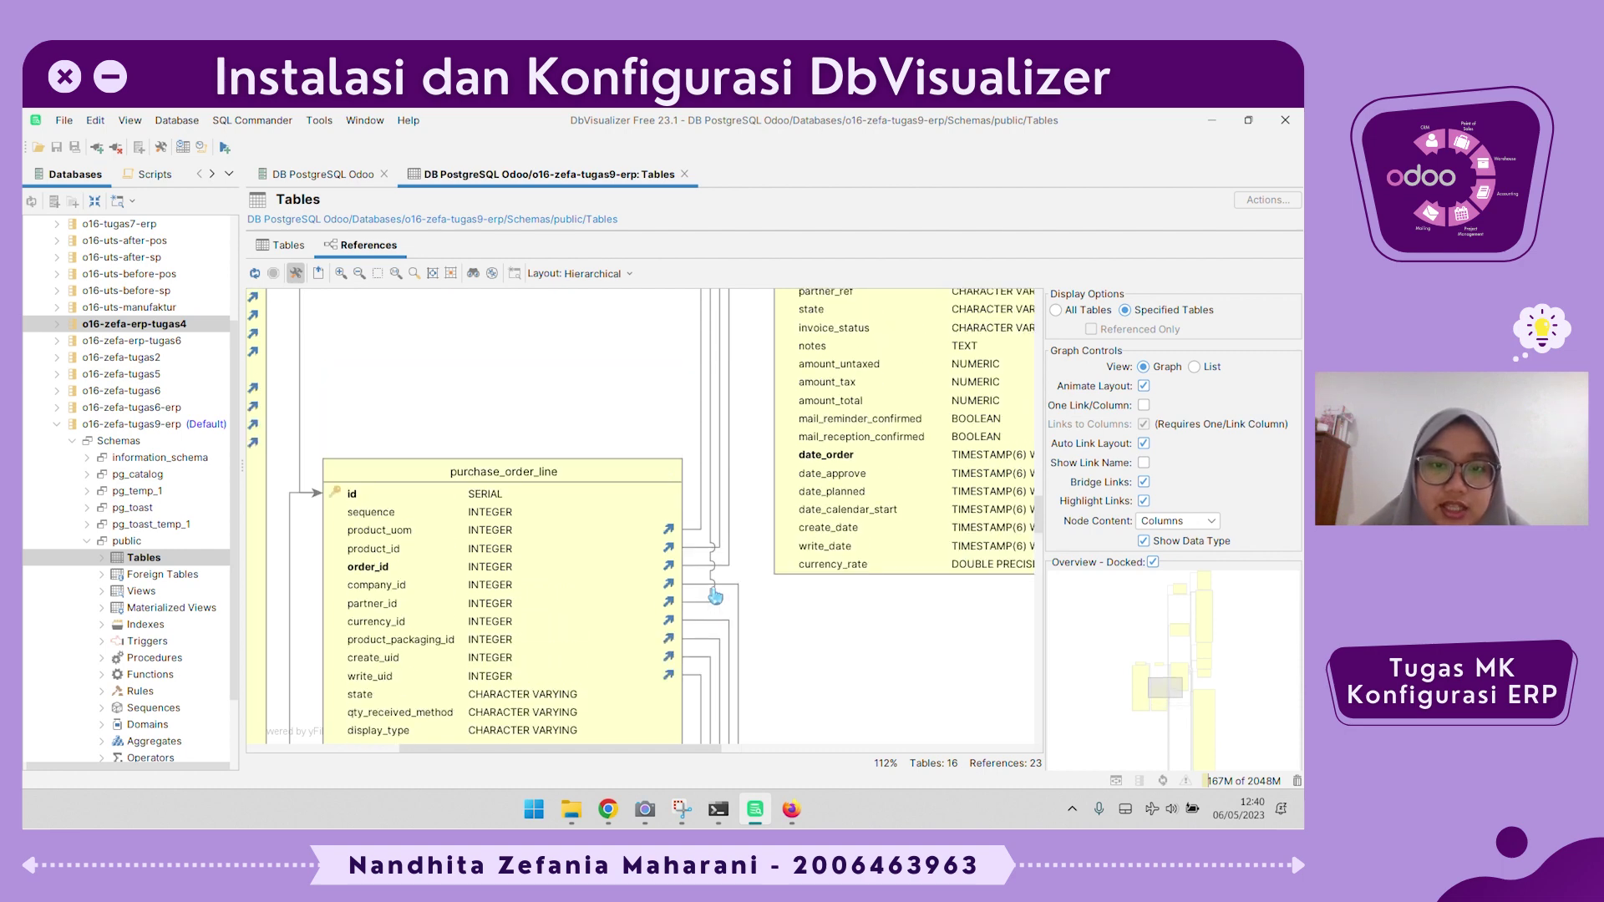
pyautogui.scroll(-5, 715, 596)
# Highlight the link from the company_id column of purchase_order and follow it to the res_company table.
pyautogui.rightClick(718, 595)
pyautogui.click(993, 396)
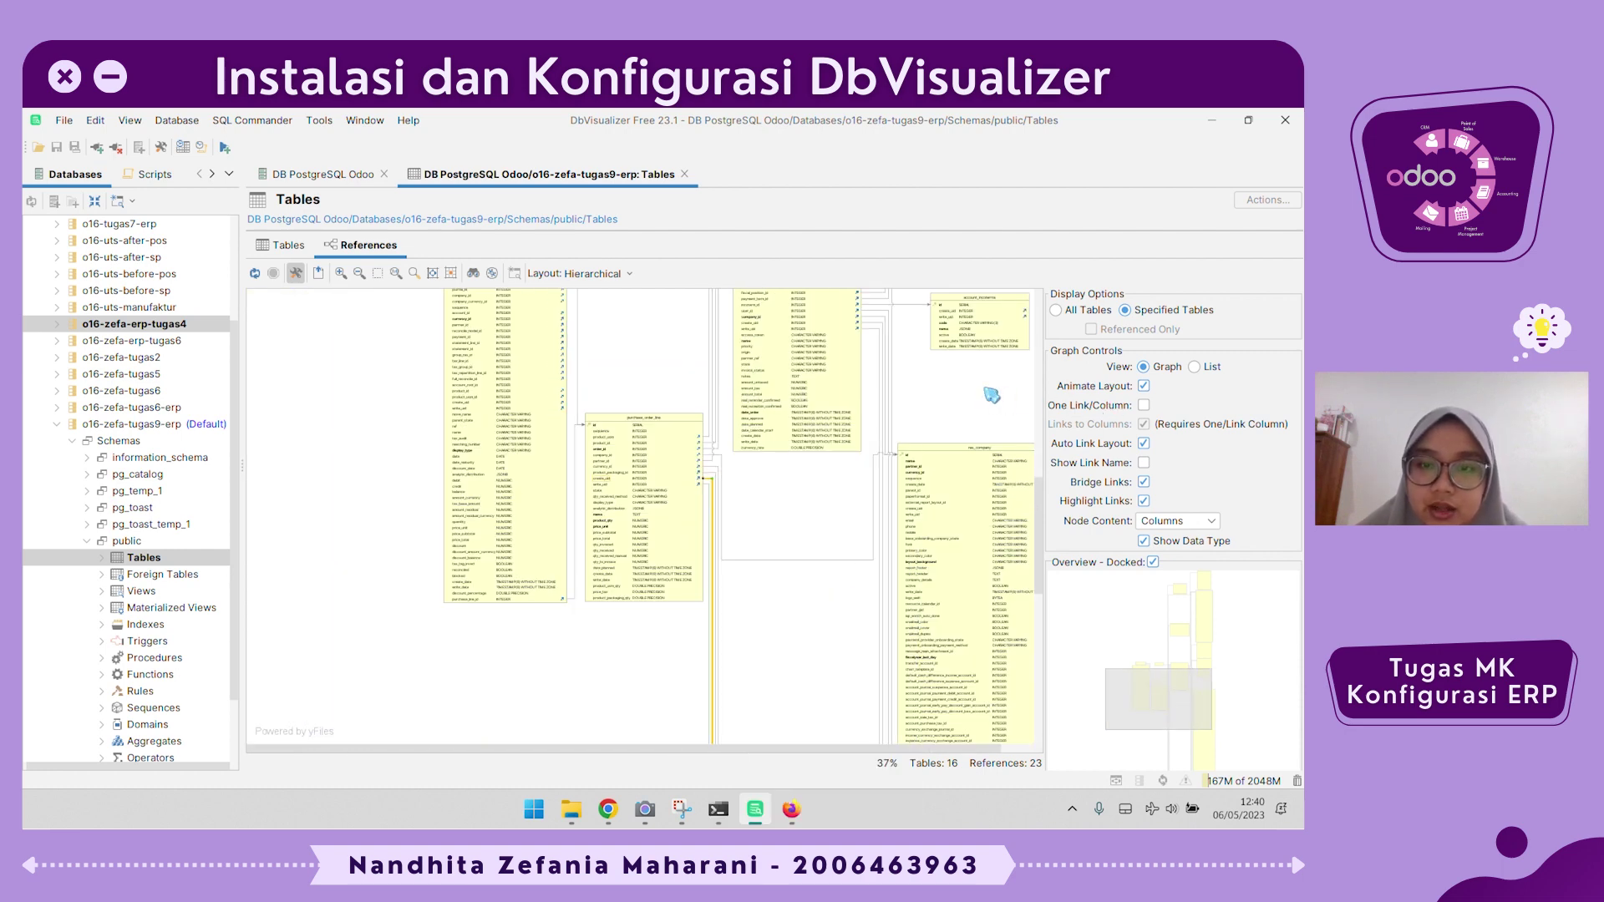
pyautogui.scroll(3, 876, 434)
pyautogui.scroll(5, 876, 434)
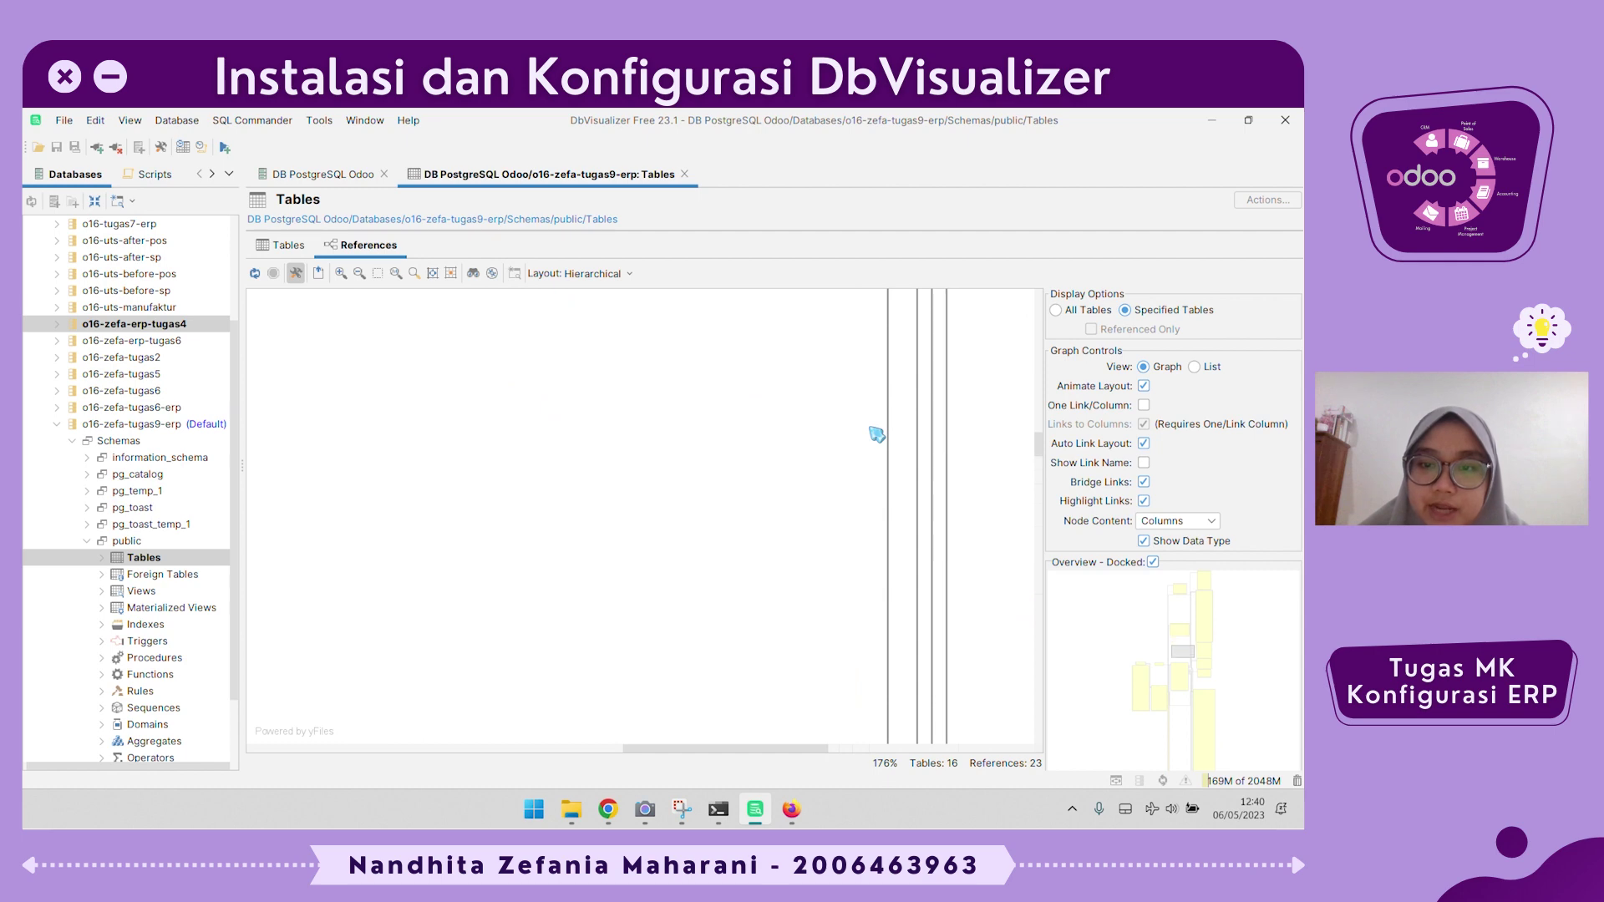
pyautogui.scroll(-5, 839, 523)
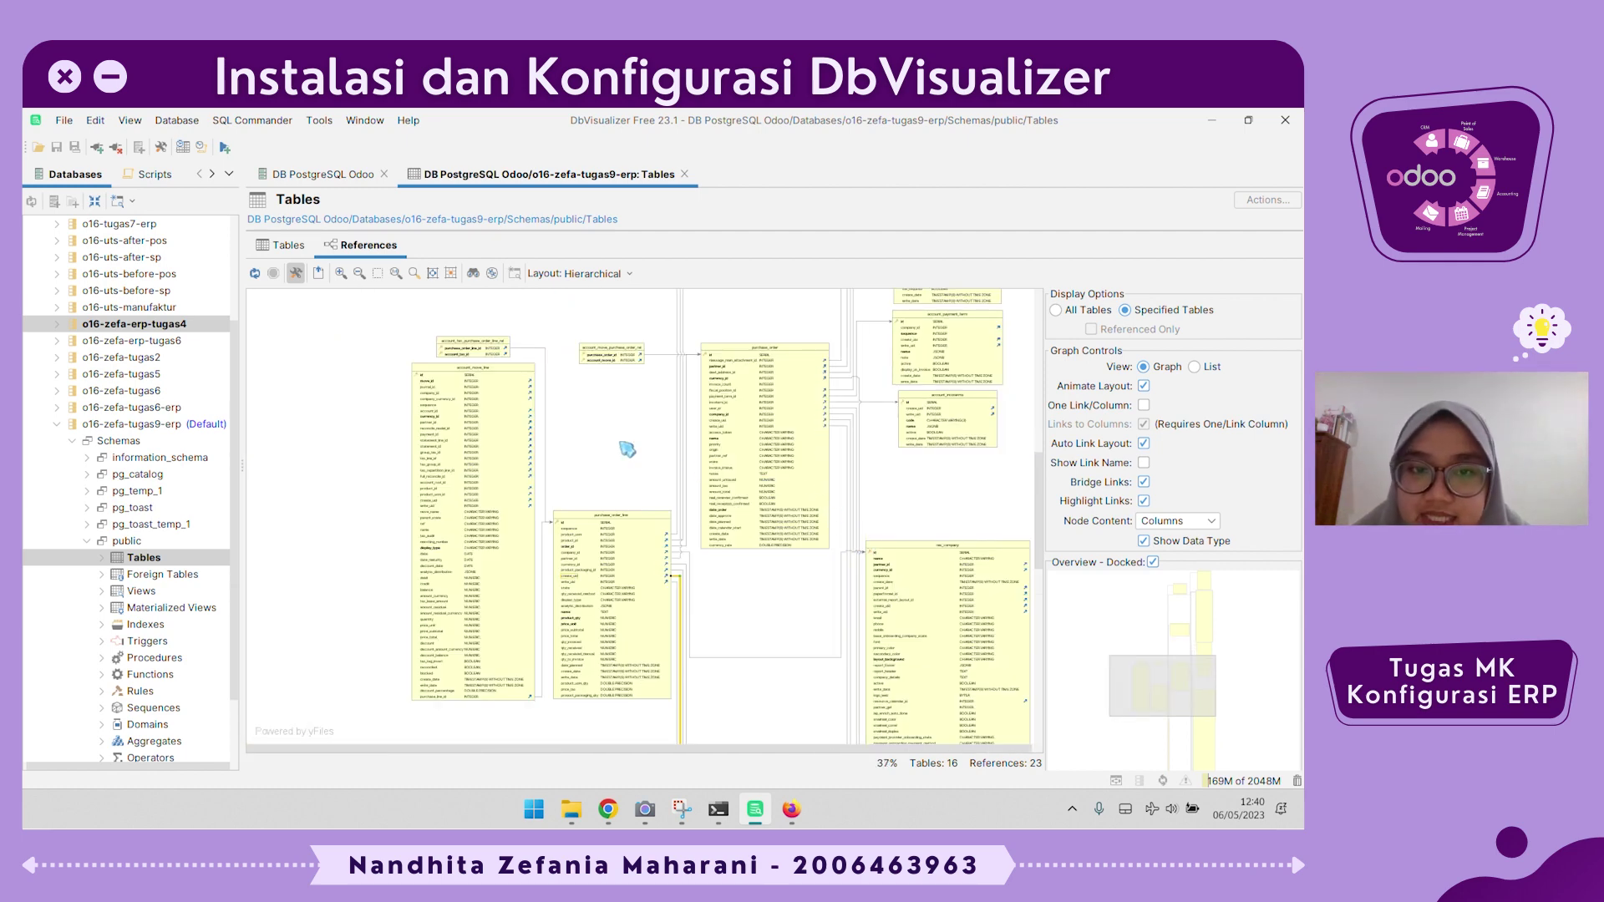
pyautogui.scroll(4, 860, 491)
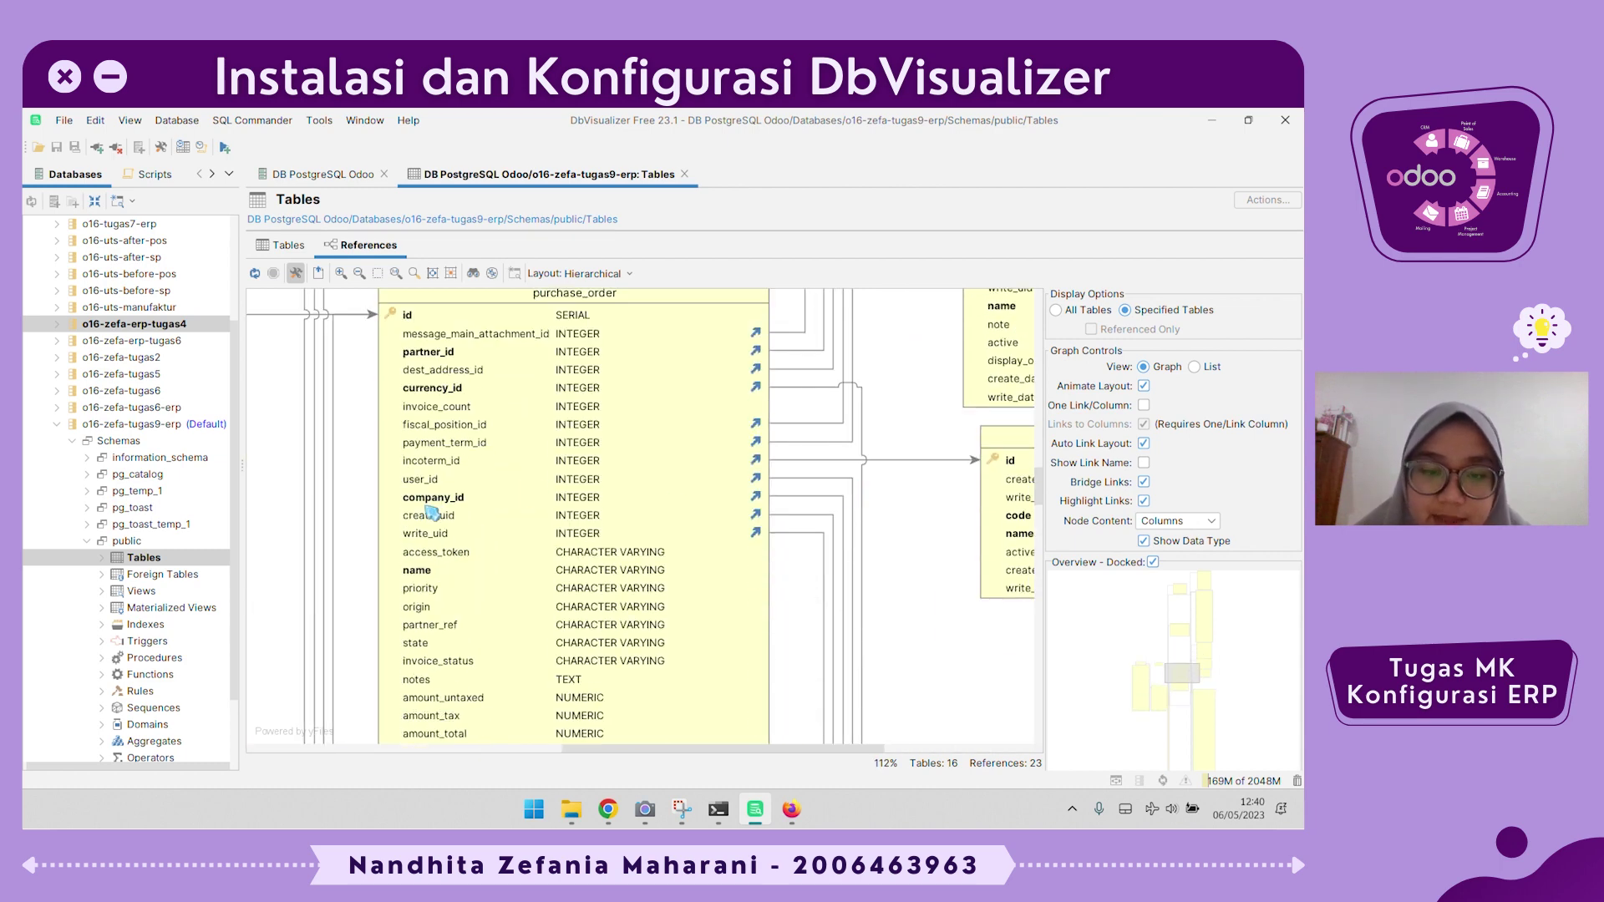
pyautogui.click(806, 502)
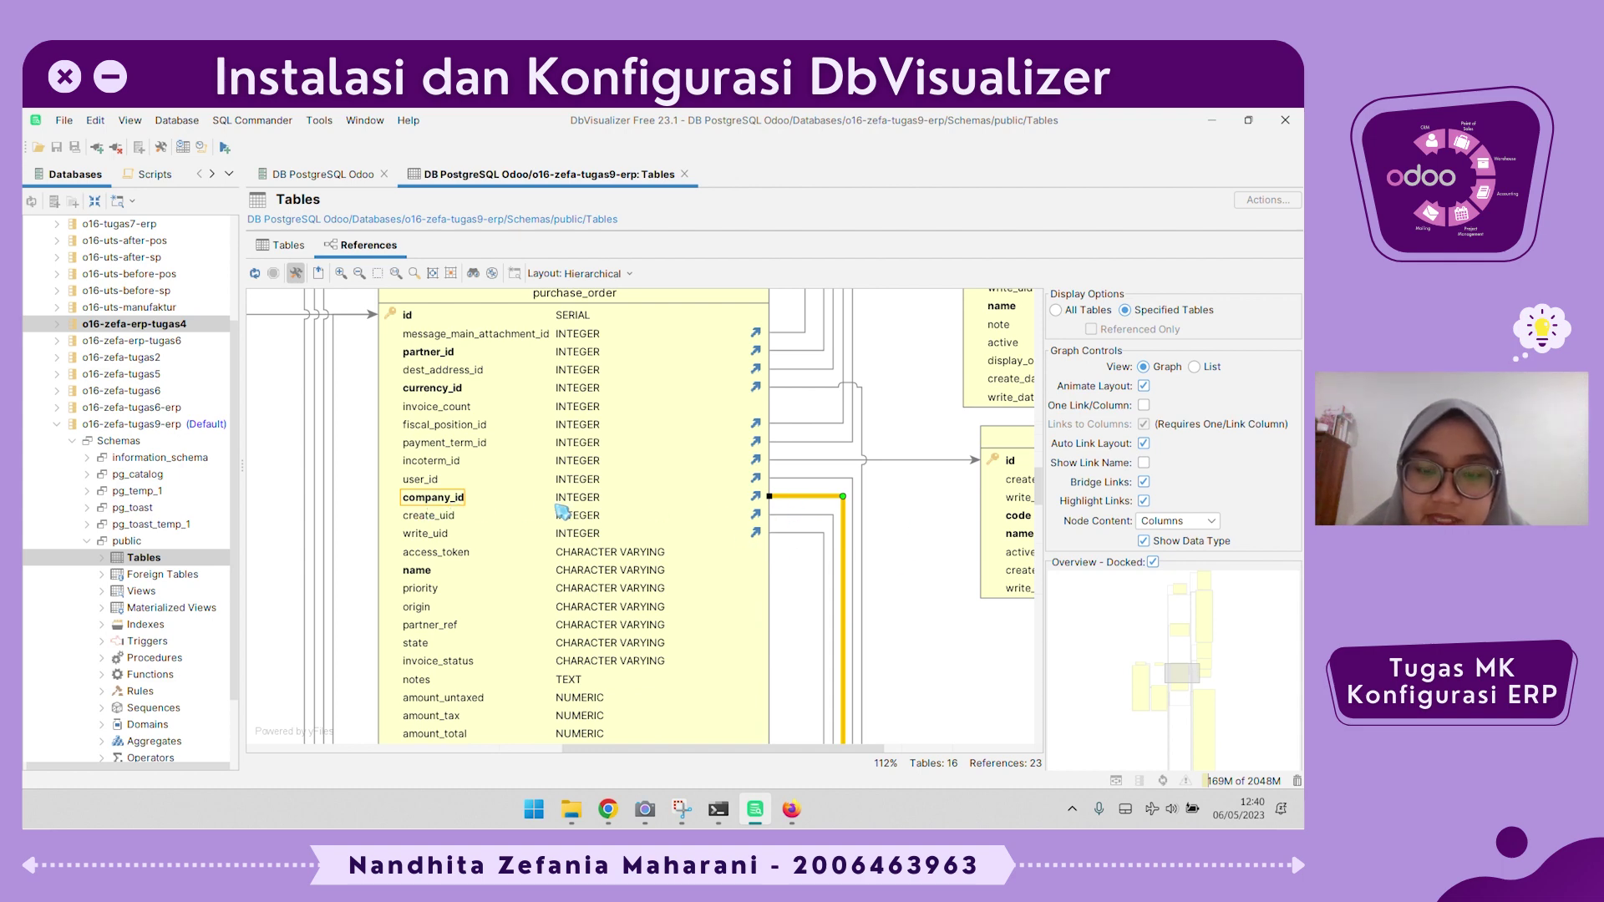
pyautogui.click(844, 551)
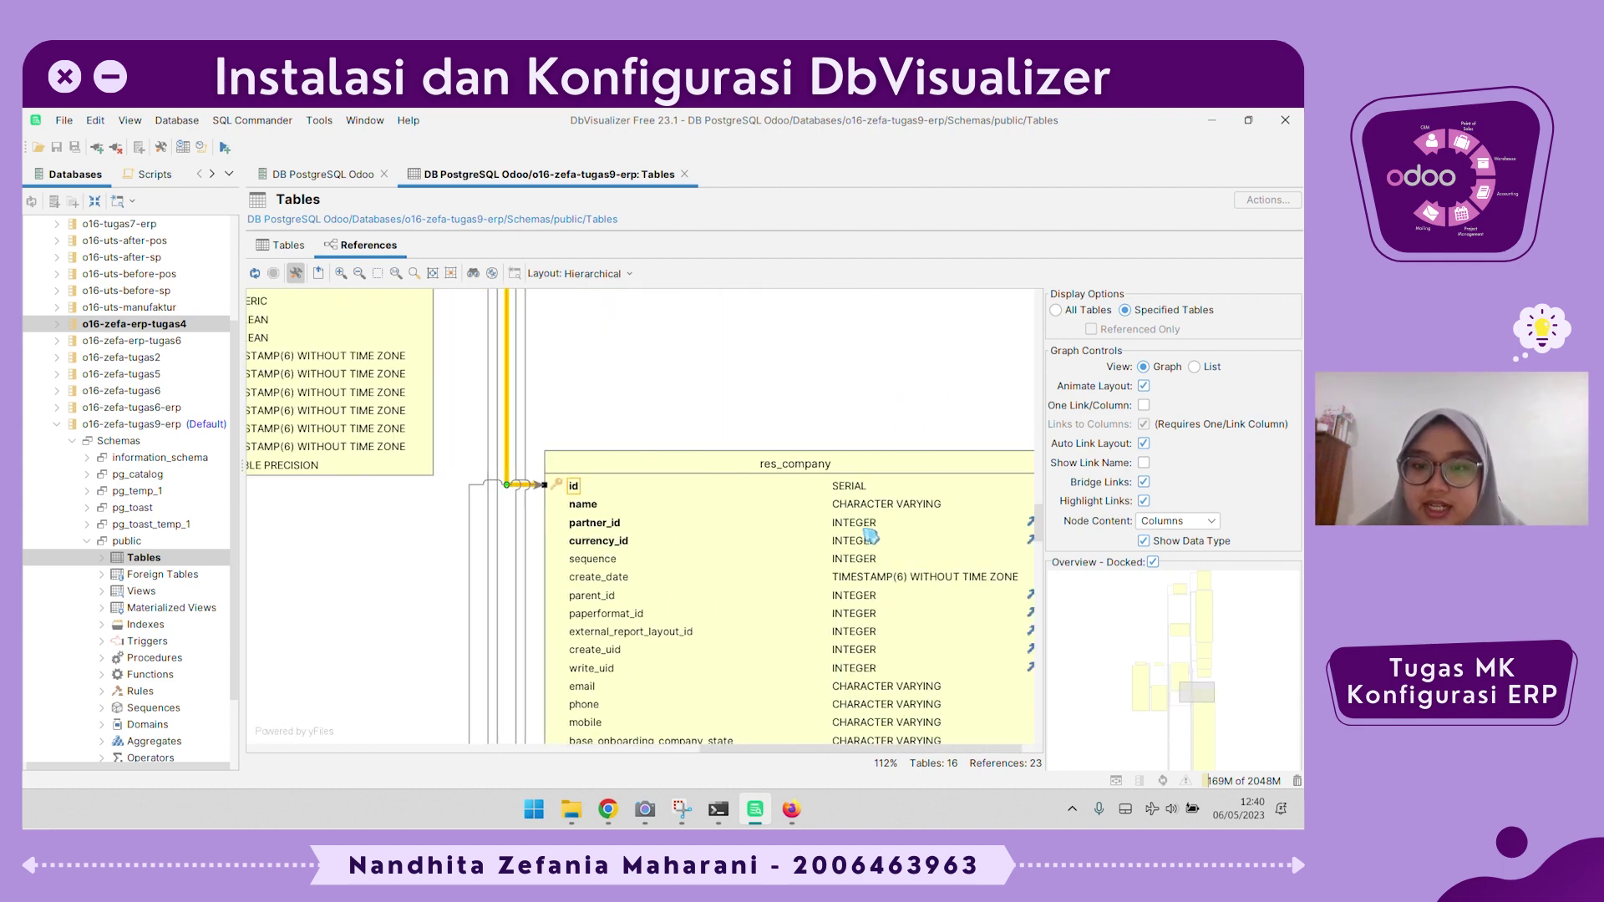
# Examine the res_company columns and trace the highlighted link between its id column and company_id in purchase_order.
pyautogui.scroll(-3, 735, 527)
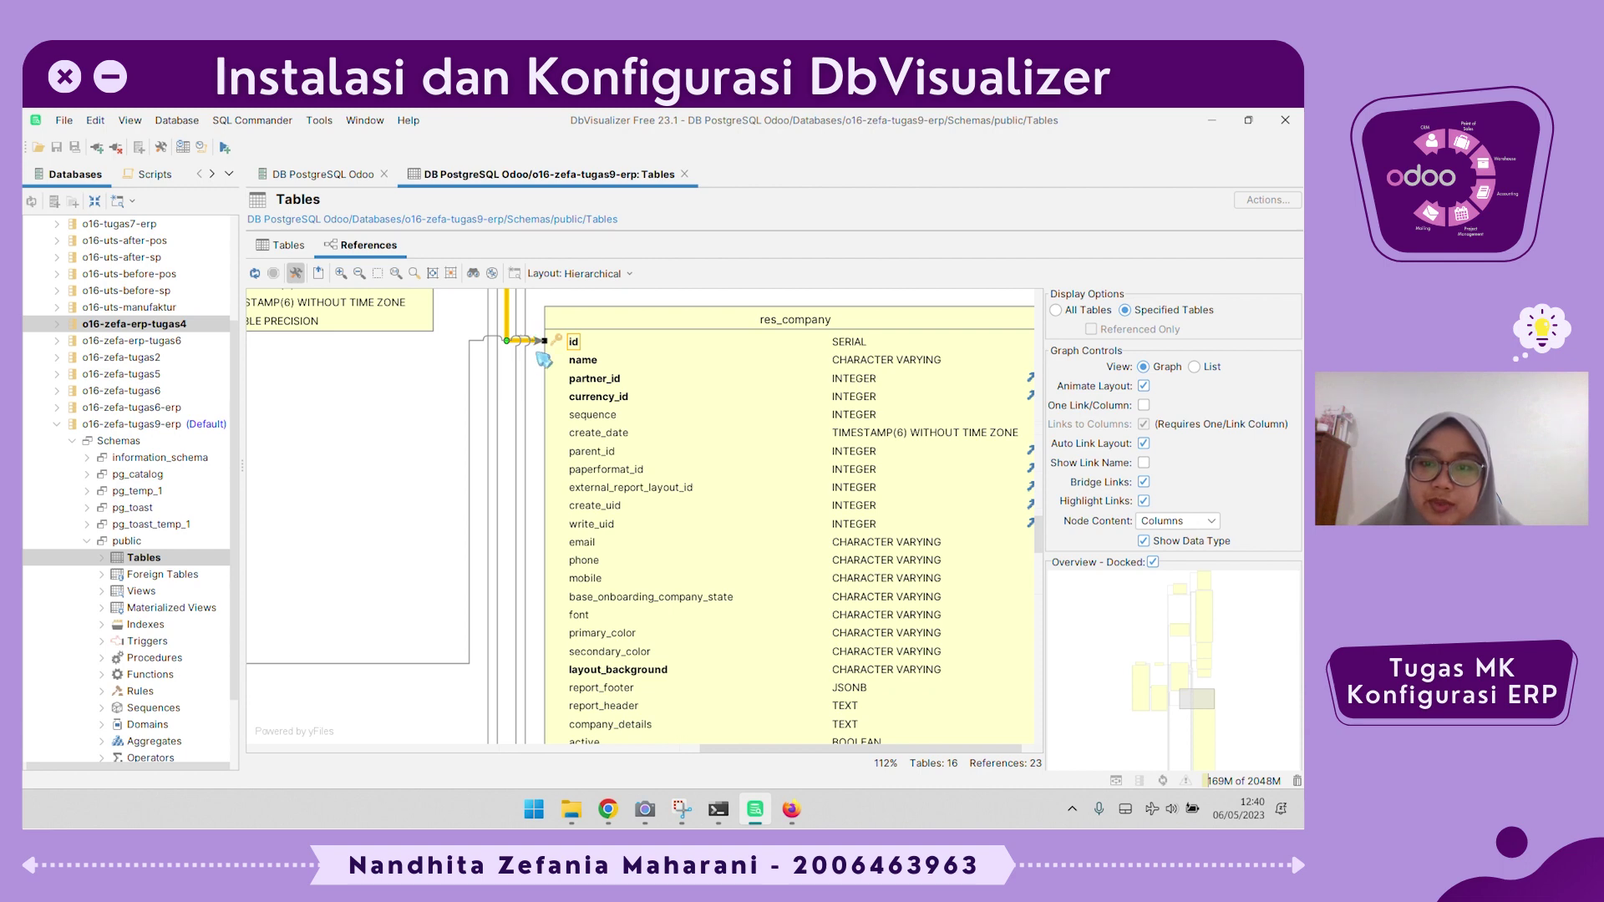
pyautogui.scroll(1, 574, 364)
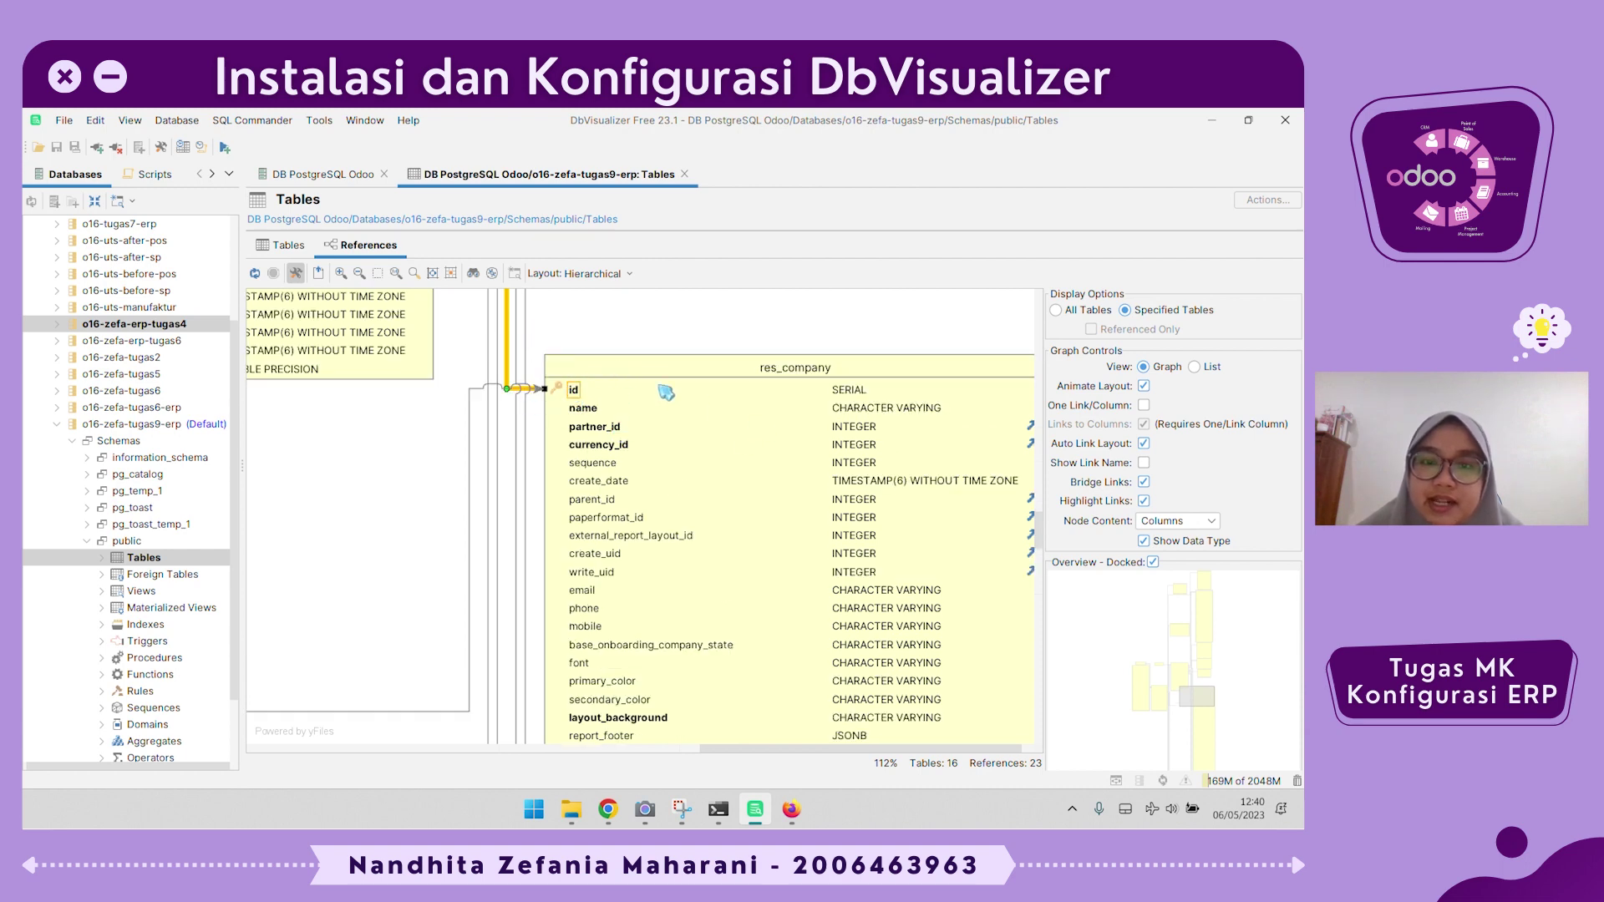
pyautogui.scroll(-2, 806, 381)
pyautogui.scroll(4, 644, 406)
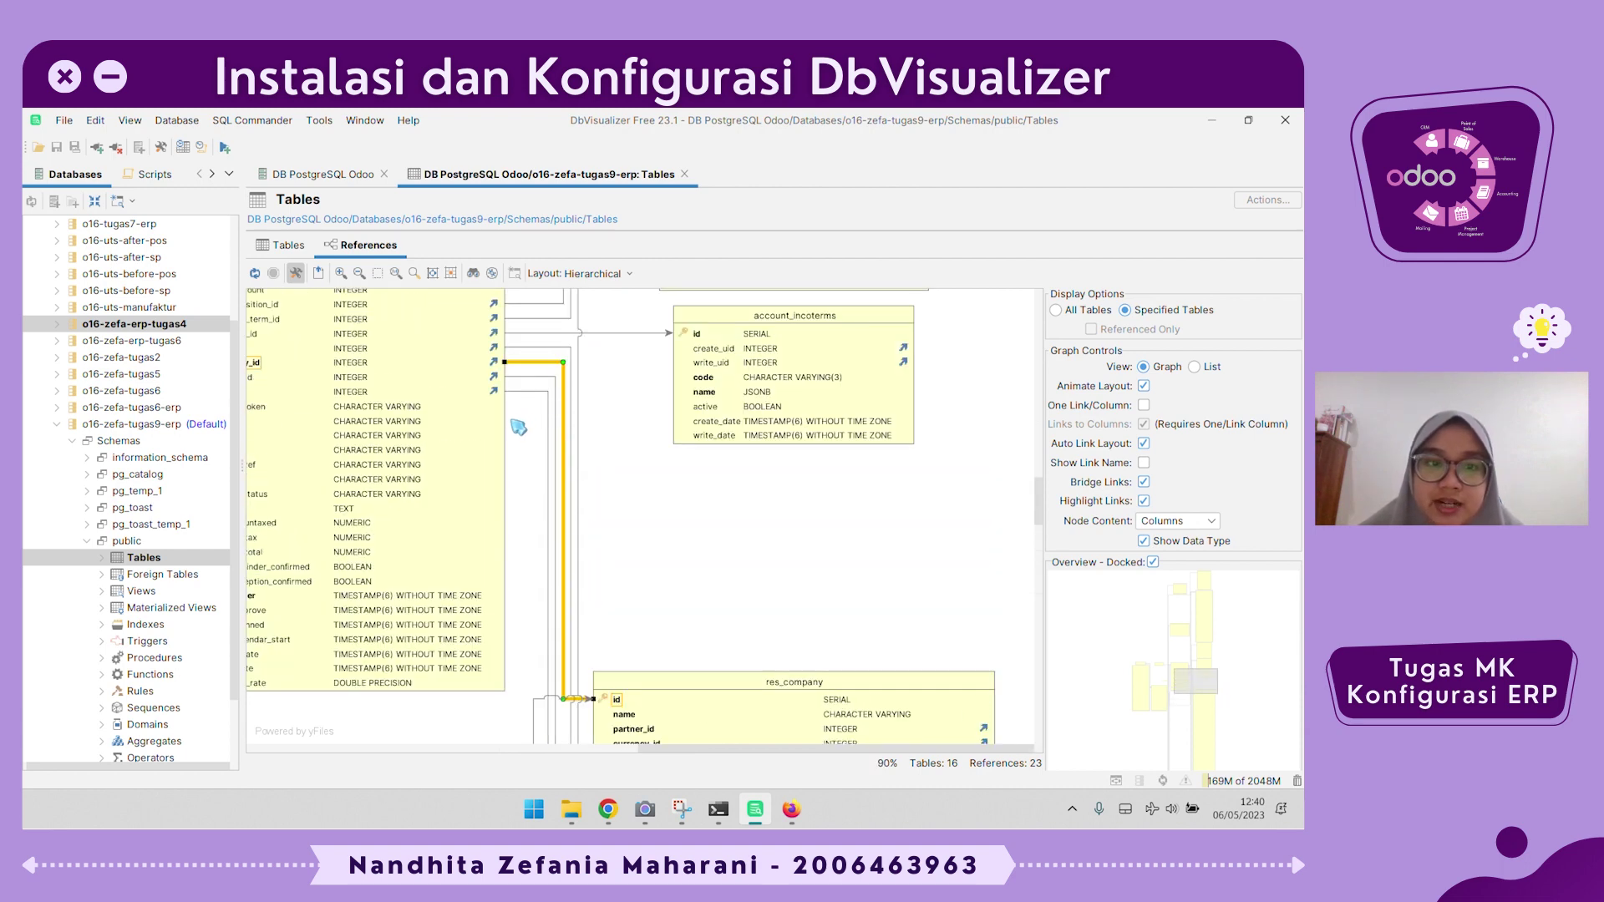
pyautogui.hscroll(-2, 521, 426)
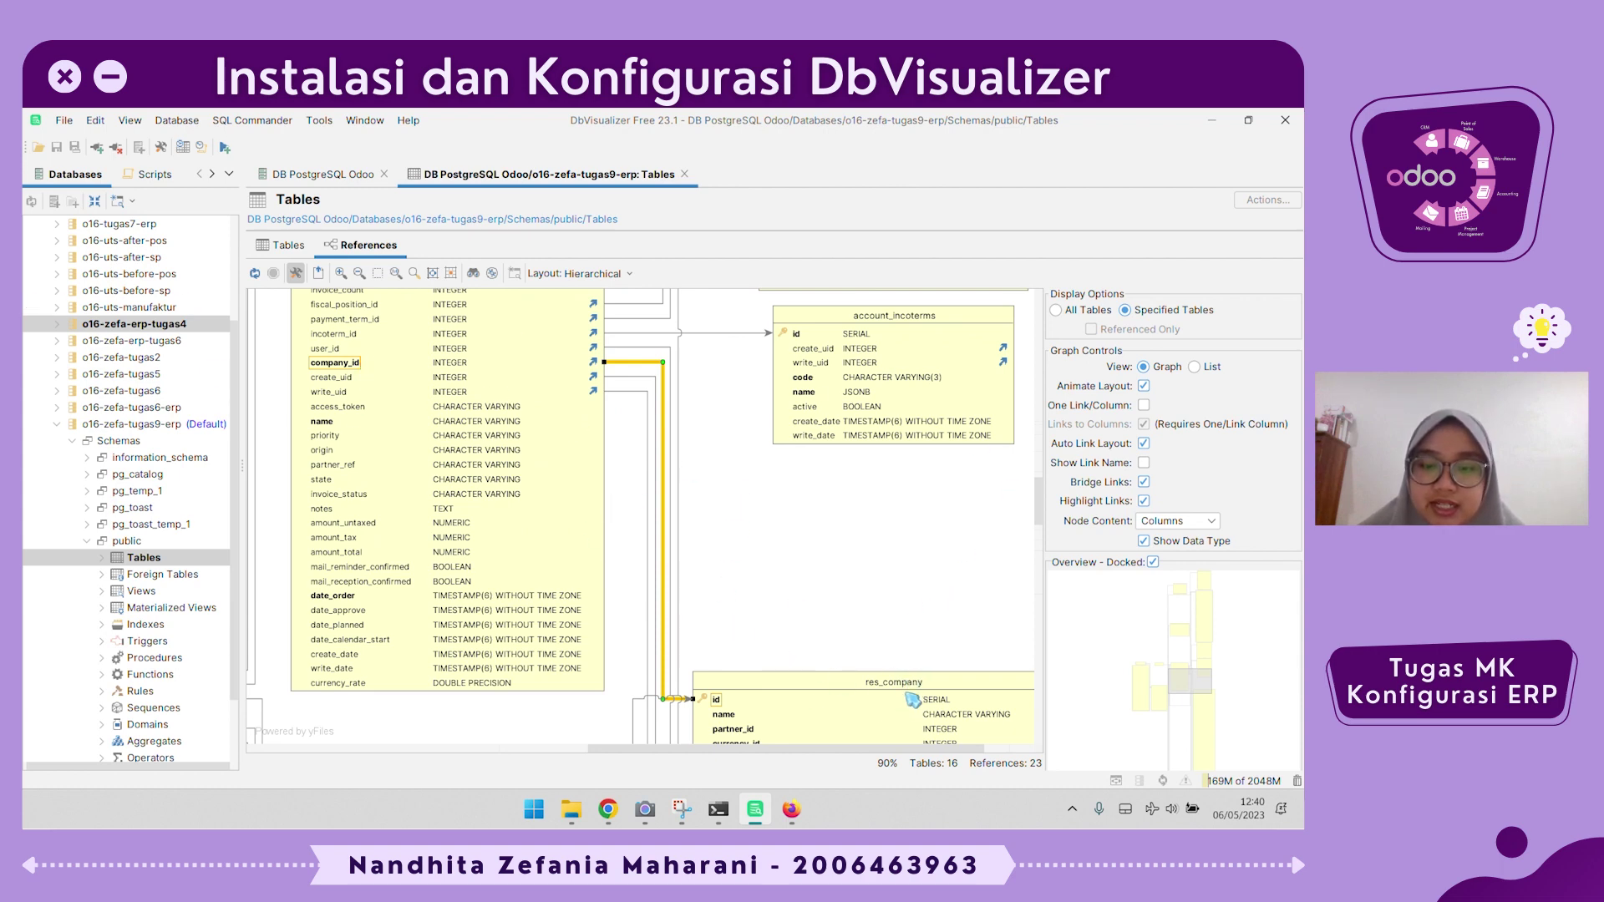
pyautogui.scroll(2, 731, 622)
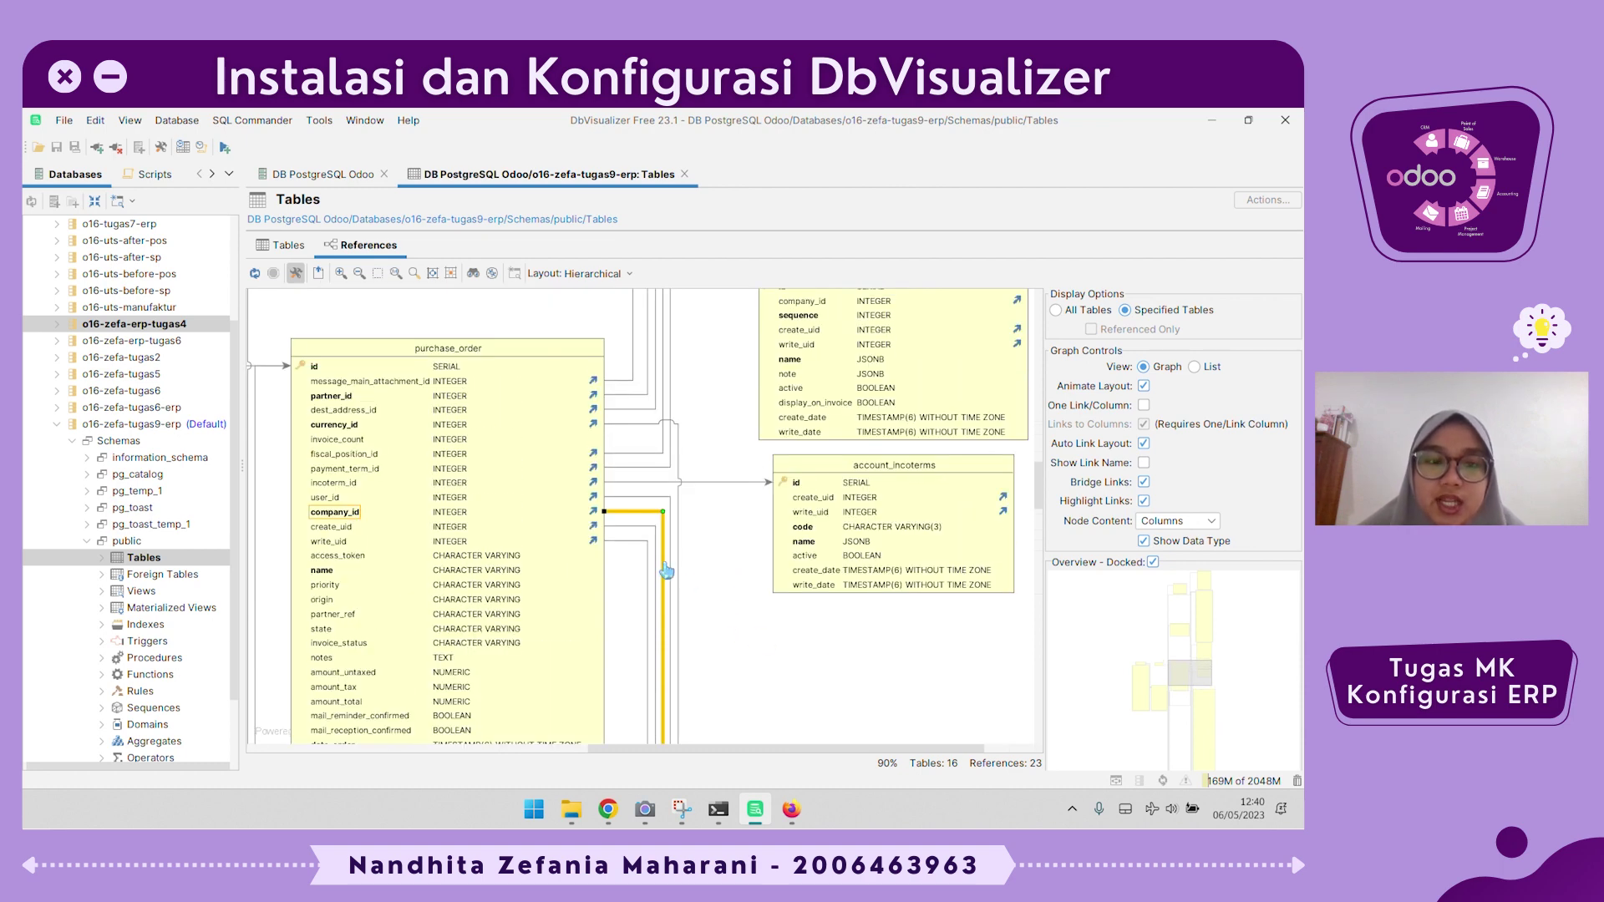
pyautogui.click(659, 517)
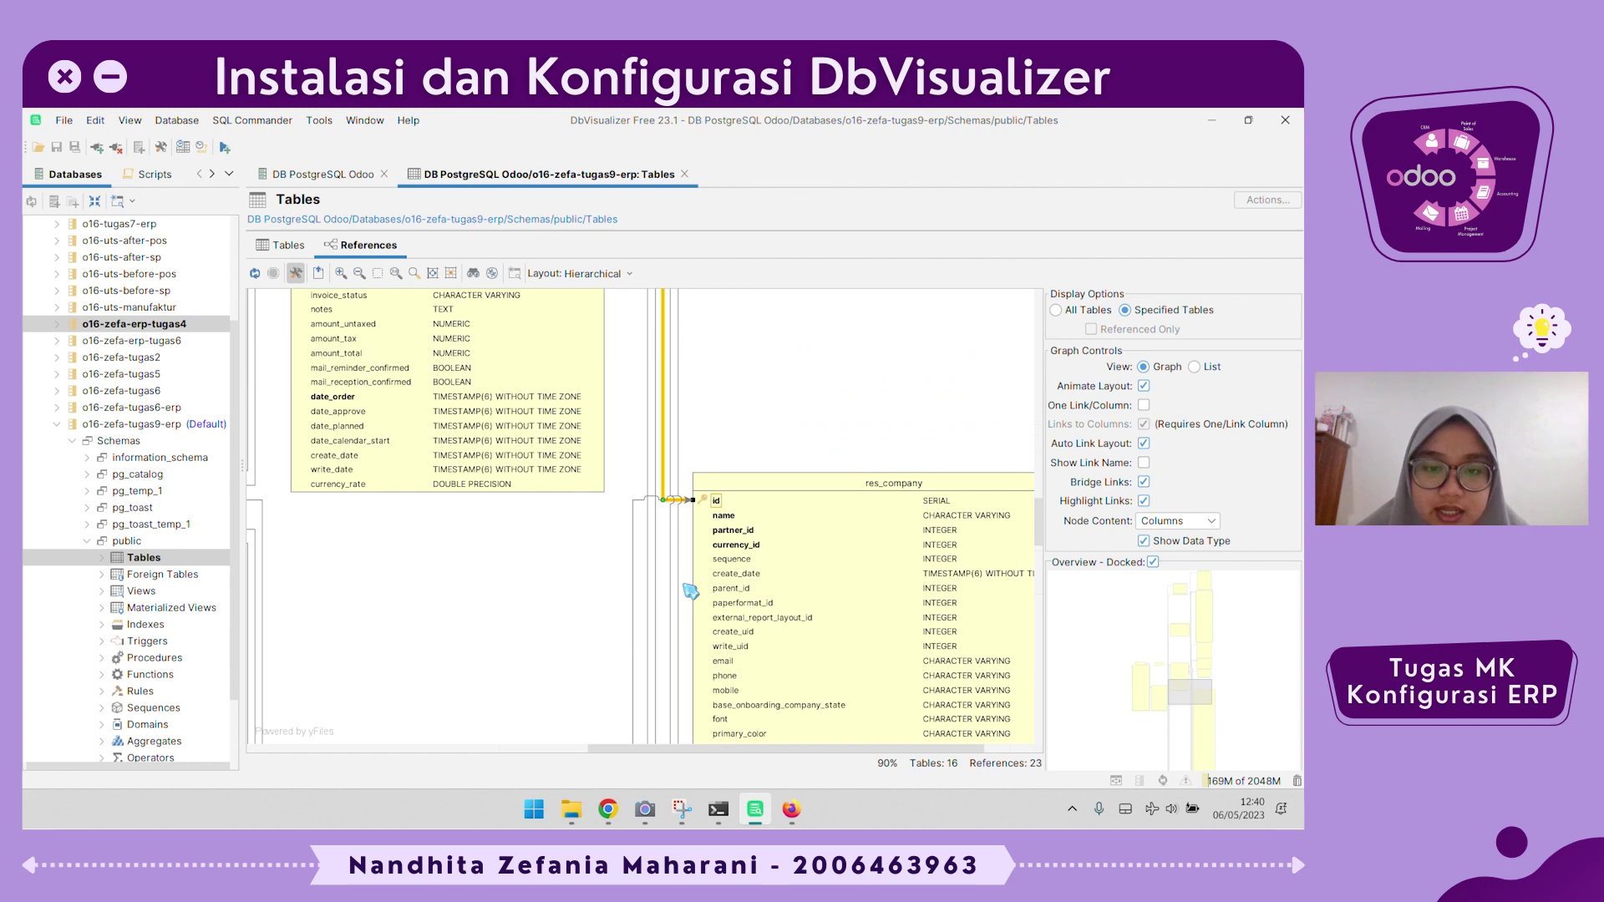
pyautogui.scroll(4, 691, 591)
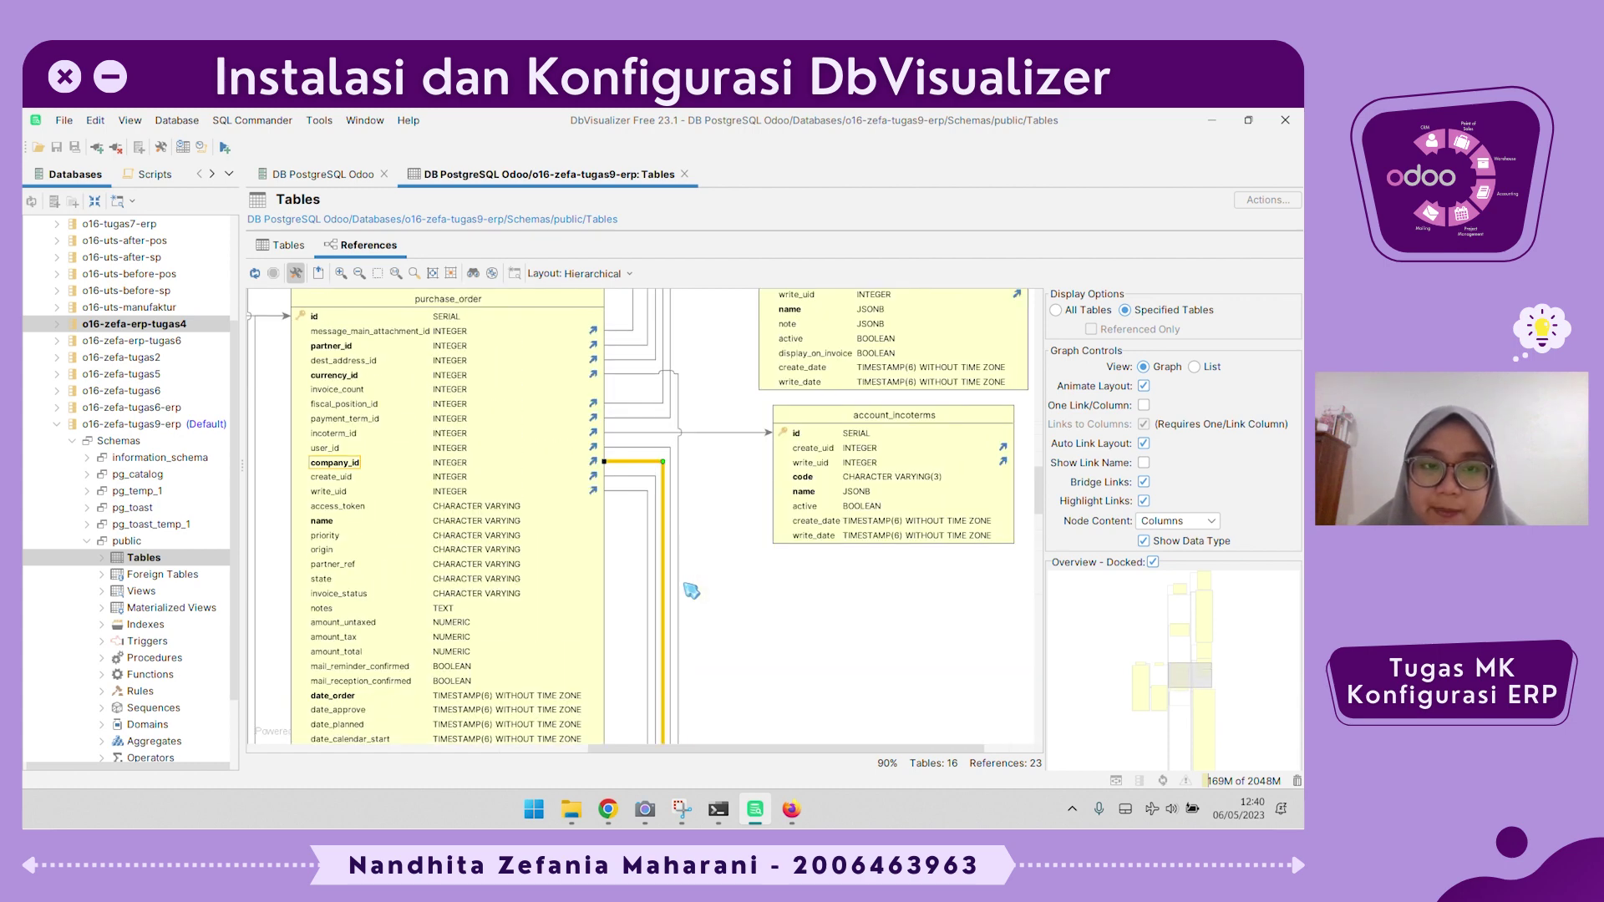
pyautogui.click(611, 513)
pyautogui.click(610, 513)
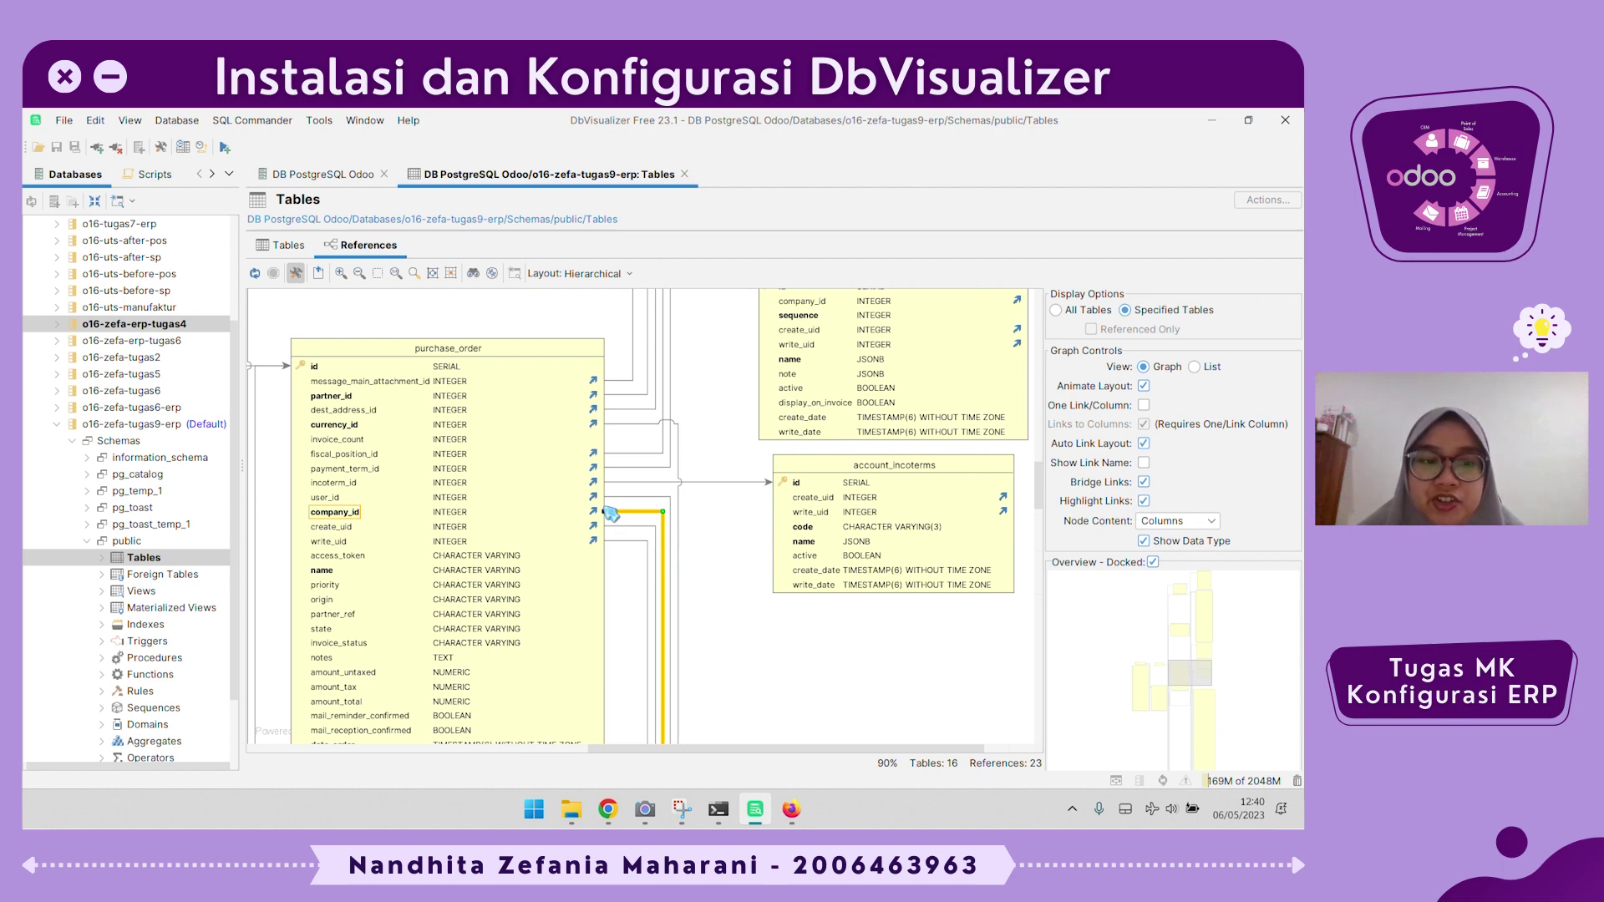
pyautogui.scroll(-2, 611, 513)
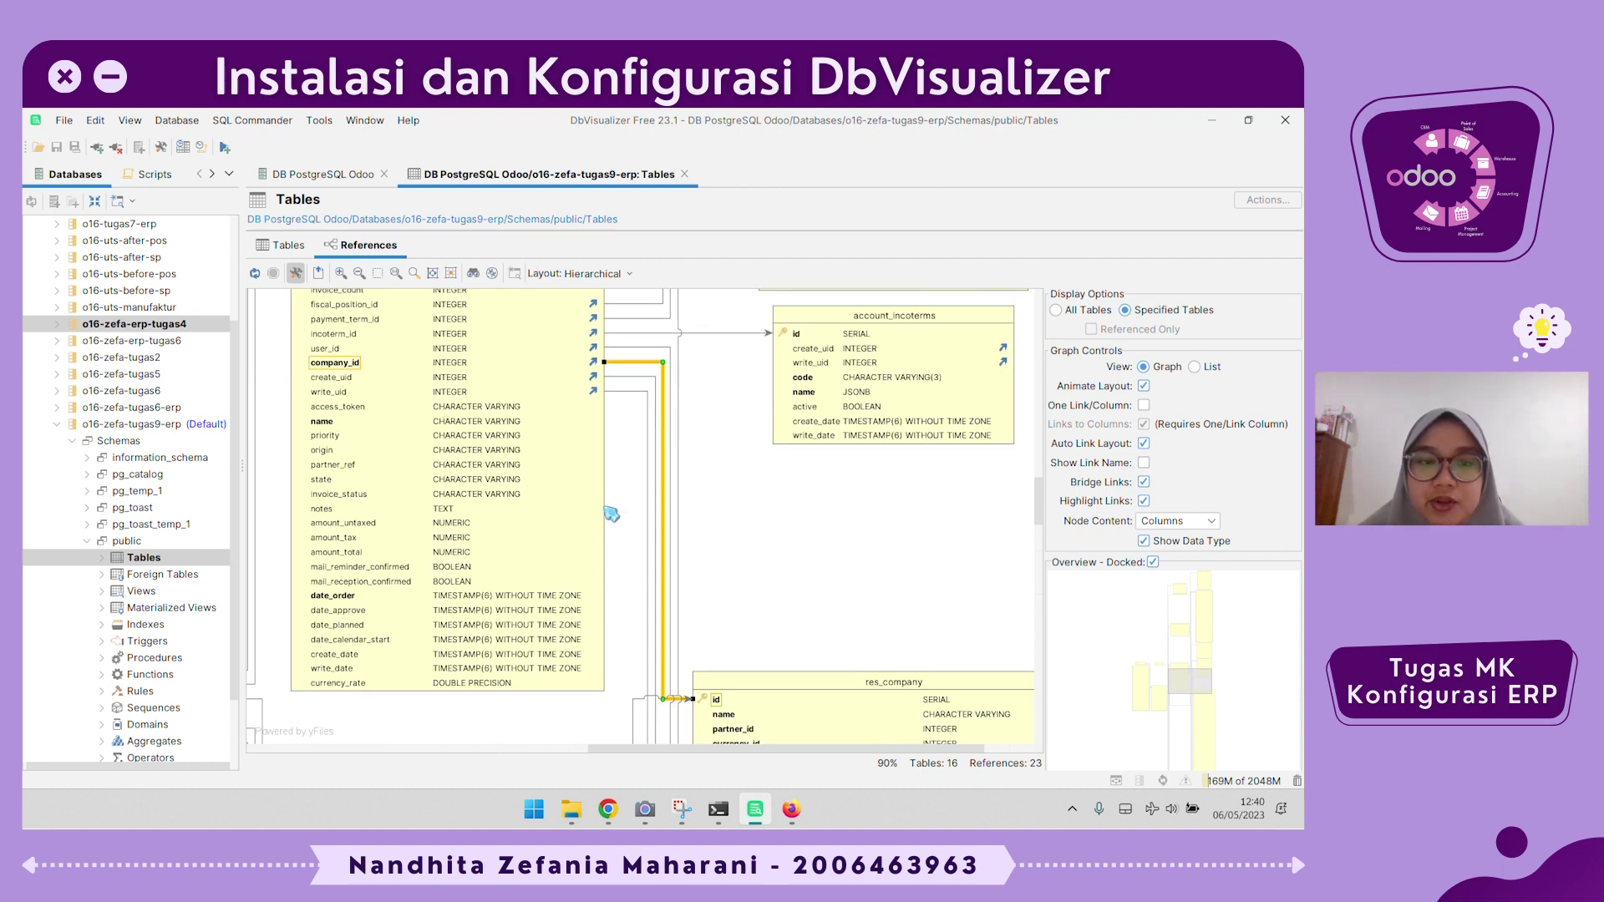
pyautogui.scroll(2, 611, 513)
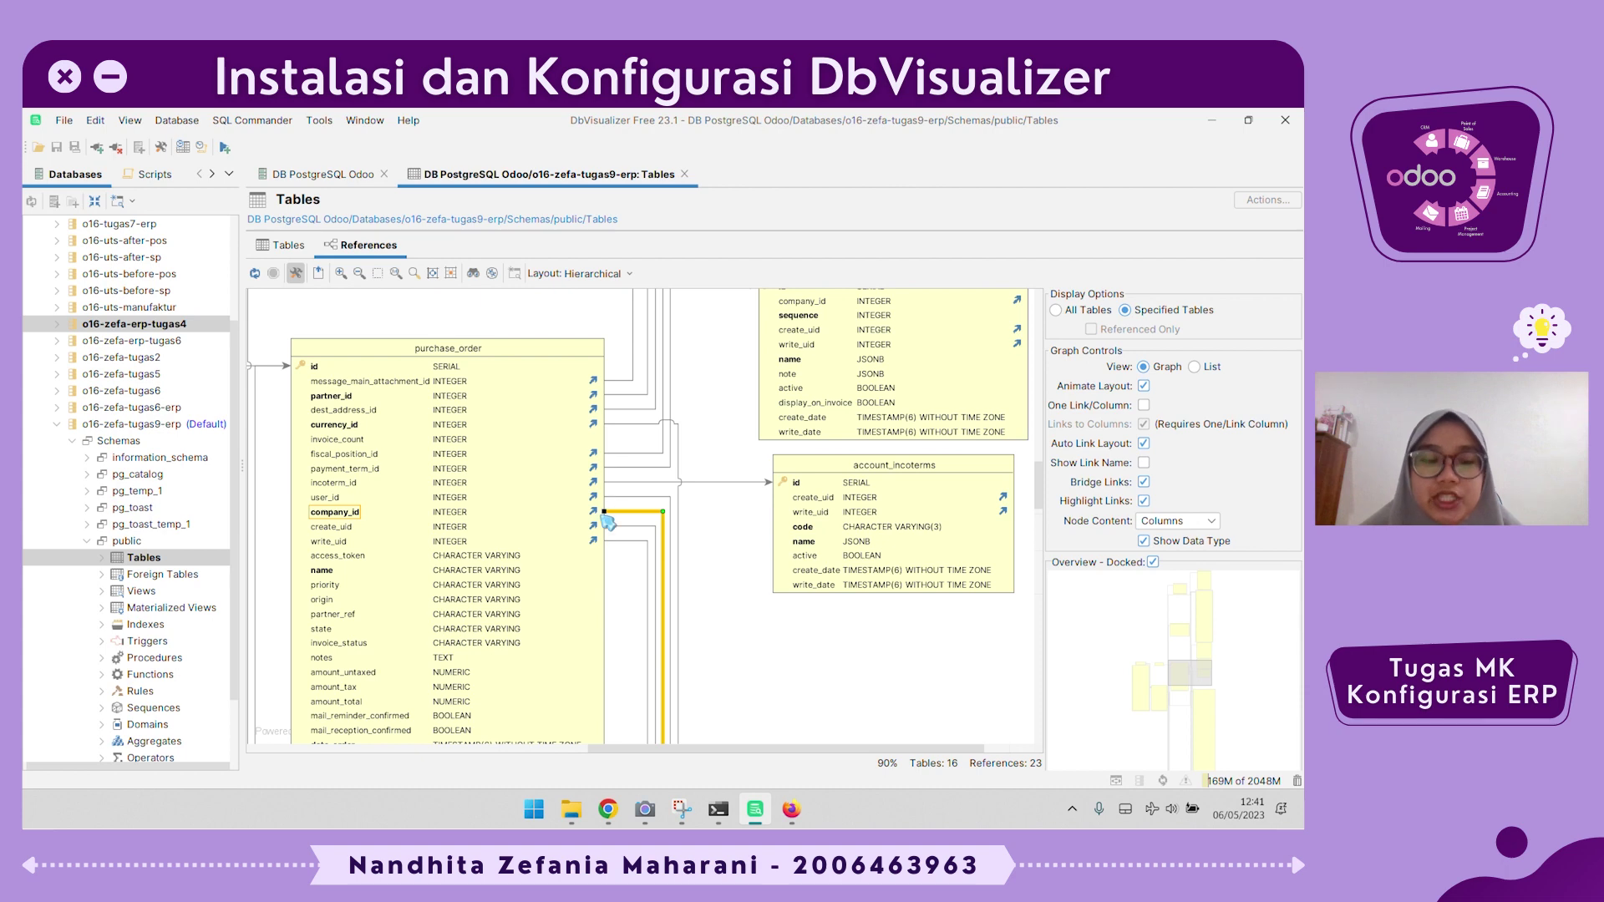
# Highlight the partner_id link of purchase_order and trace it to the id column of res_partner and back.
pyautogui.click(632, 401)
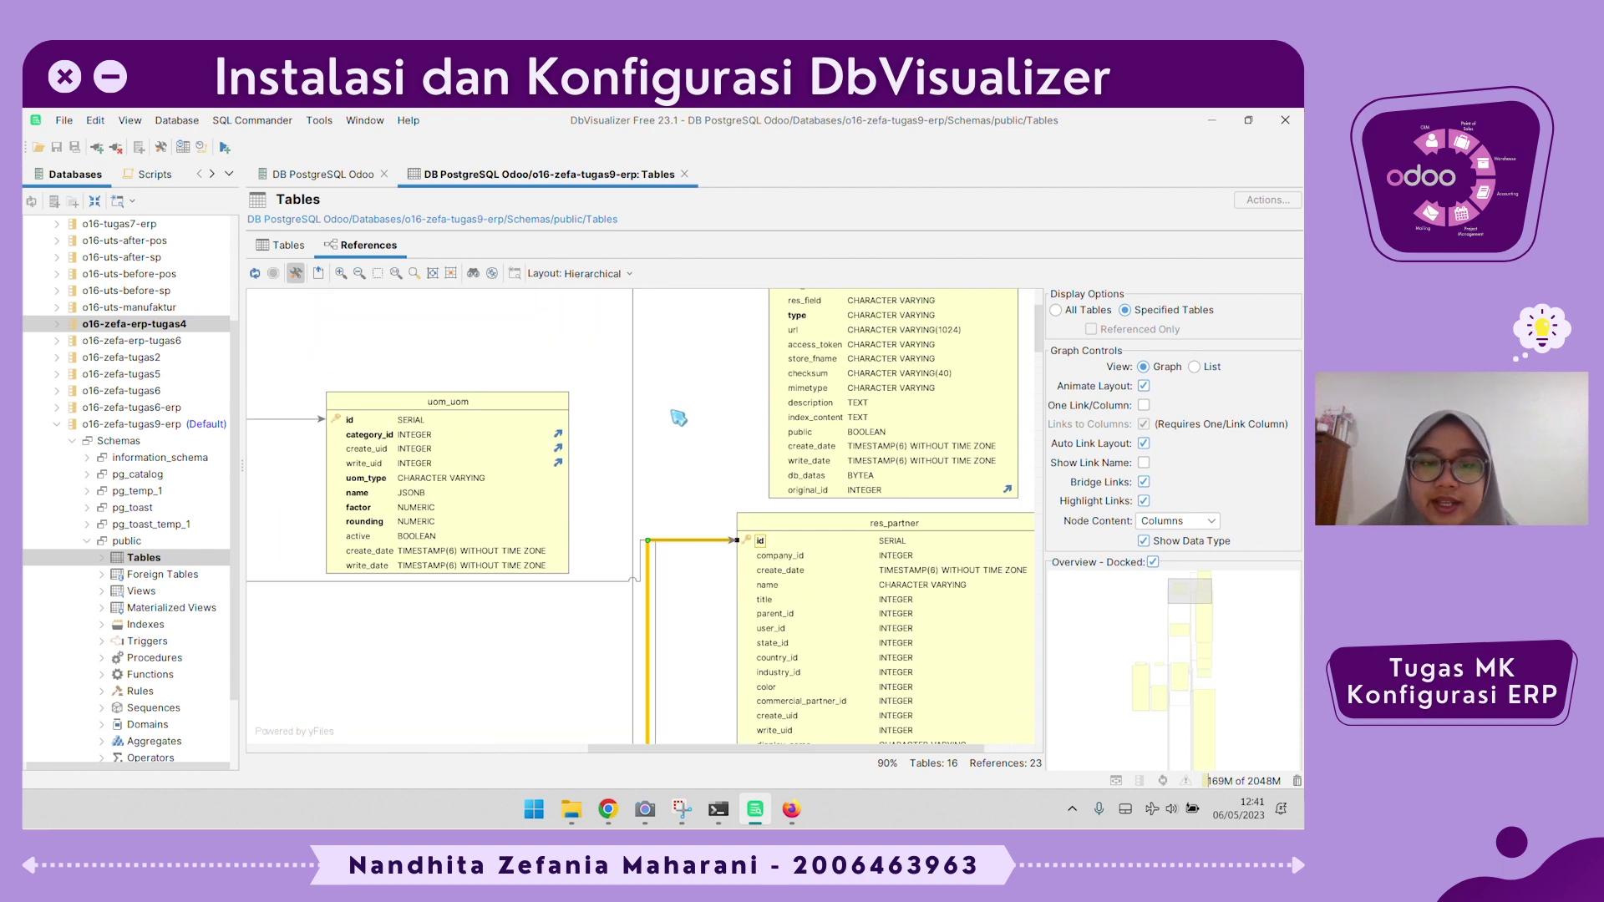
pyautogui.scroll(-2, 762, 551)
pyautogui.scroll(-2, 761, 551)
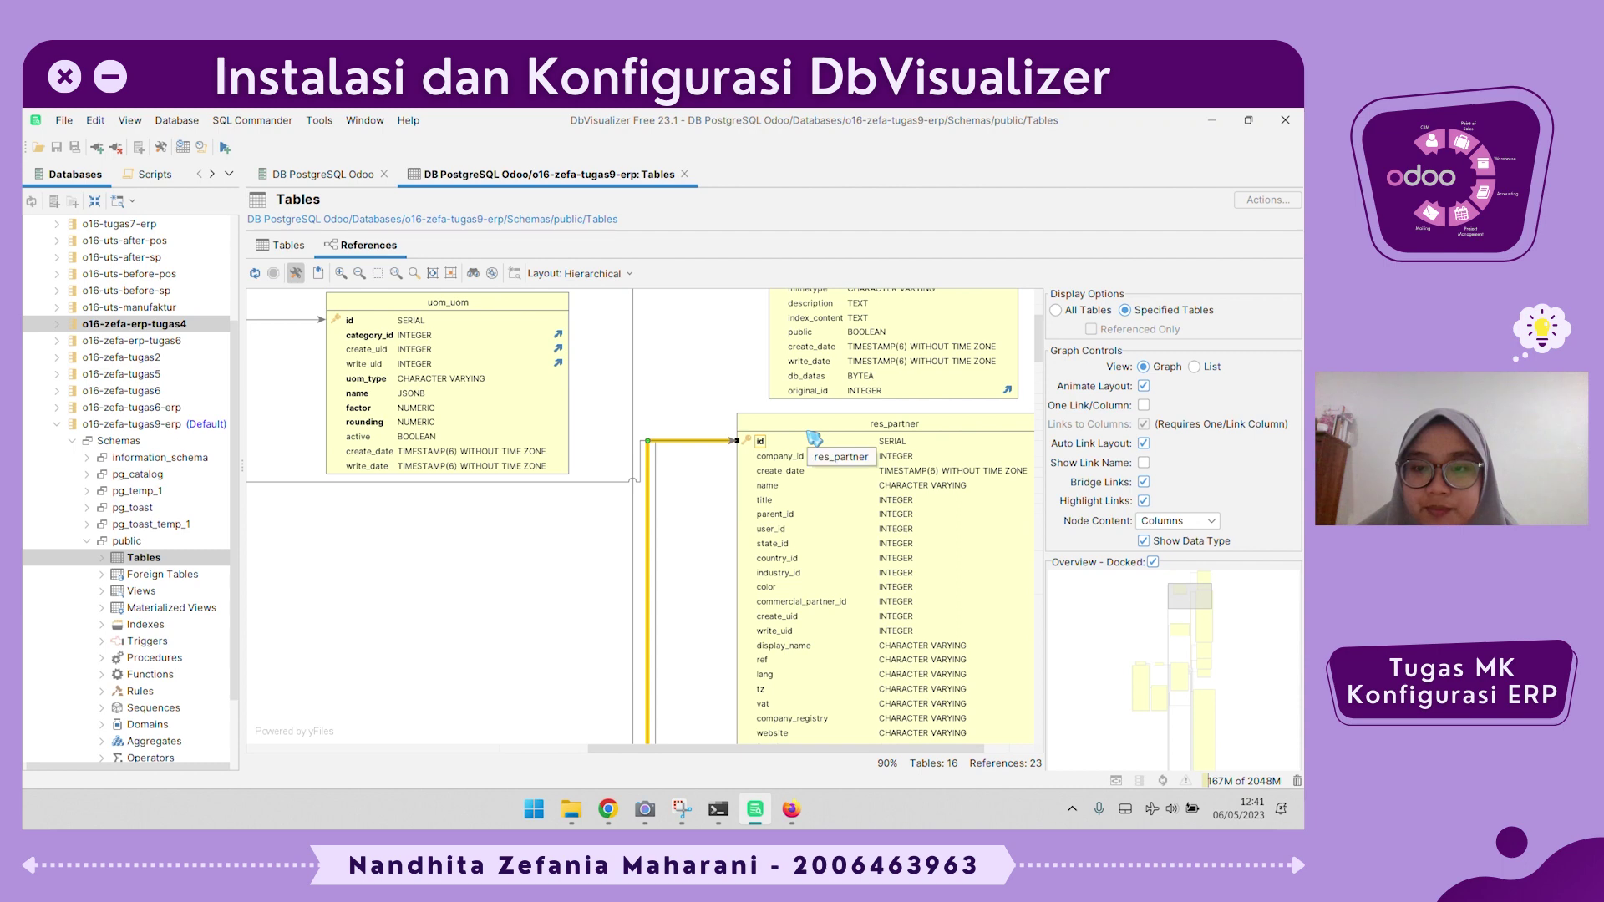
pyautogui.scroll(-15, 805, 440)
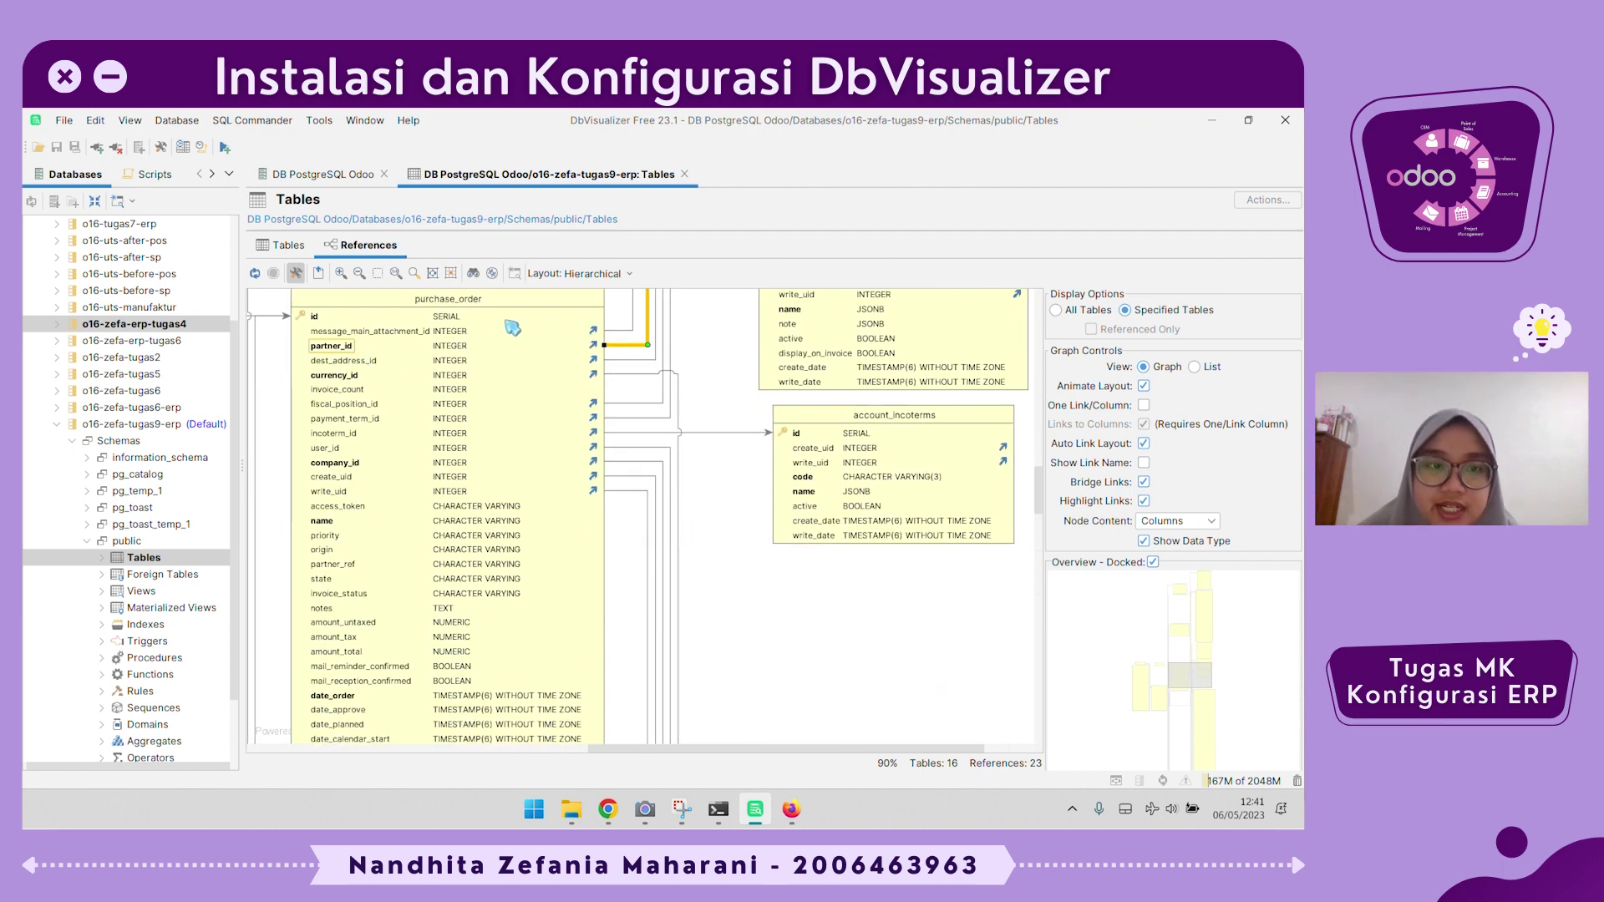
pyautogui.scroll(2, 554, 386)
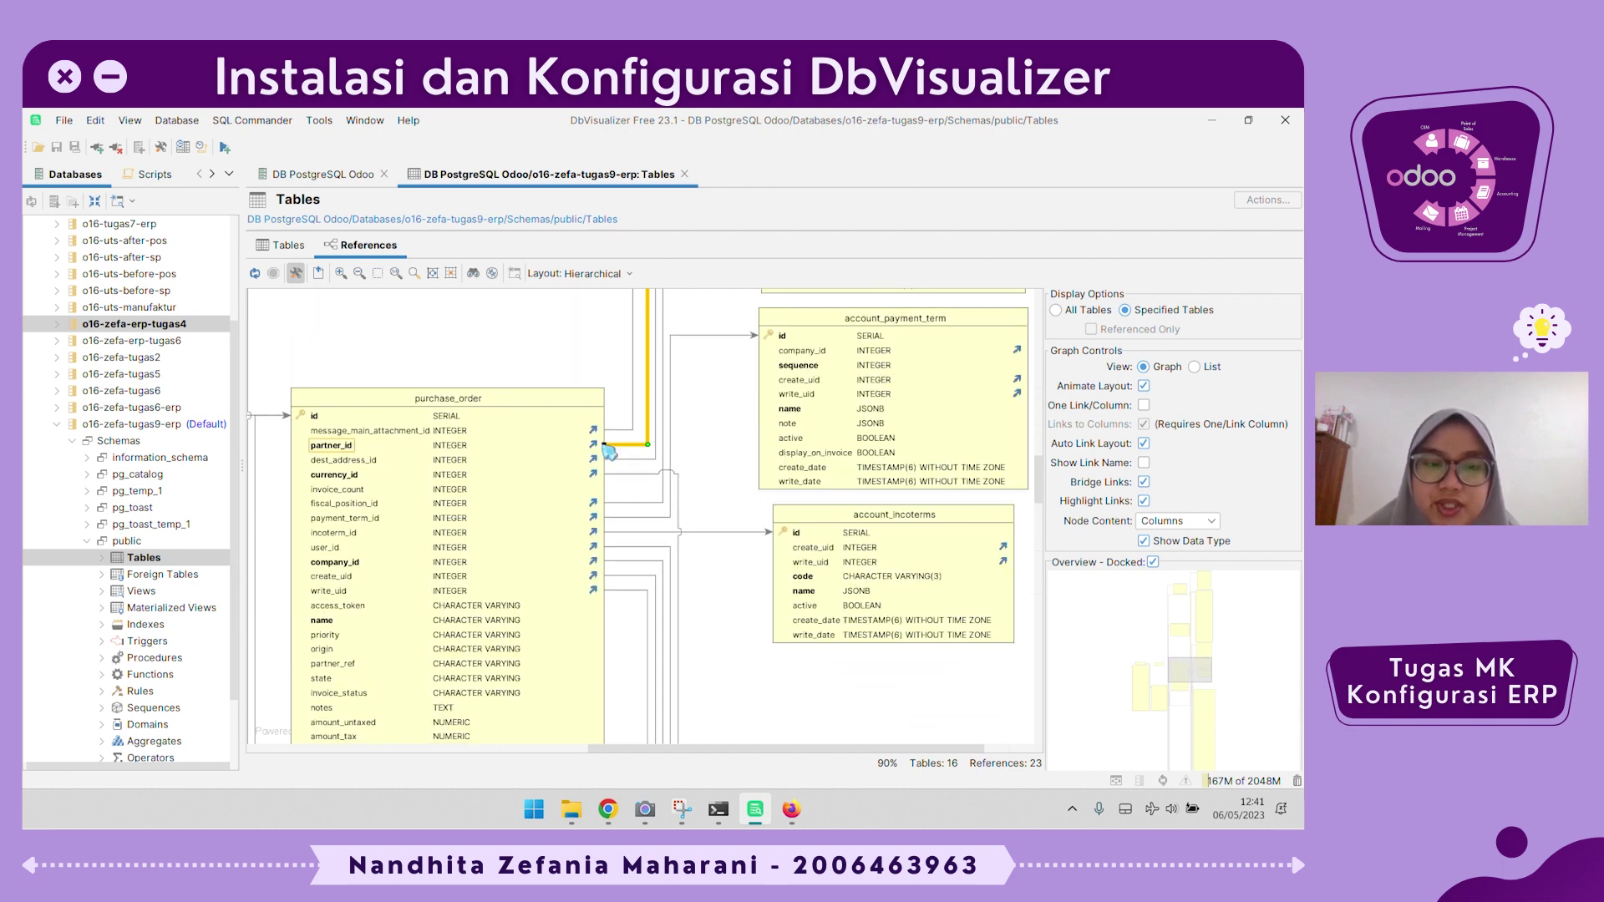
pyautogui.scroll(-1, 605, 456)
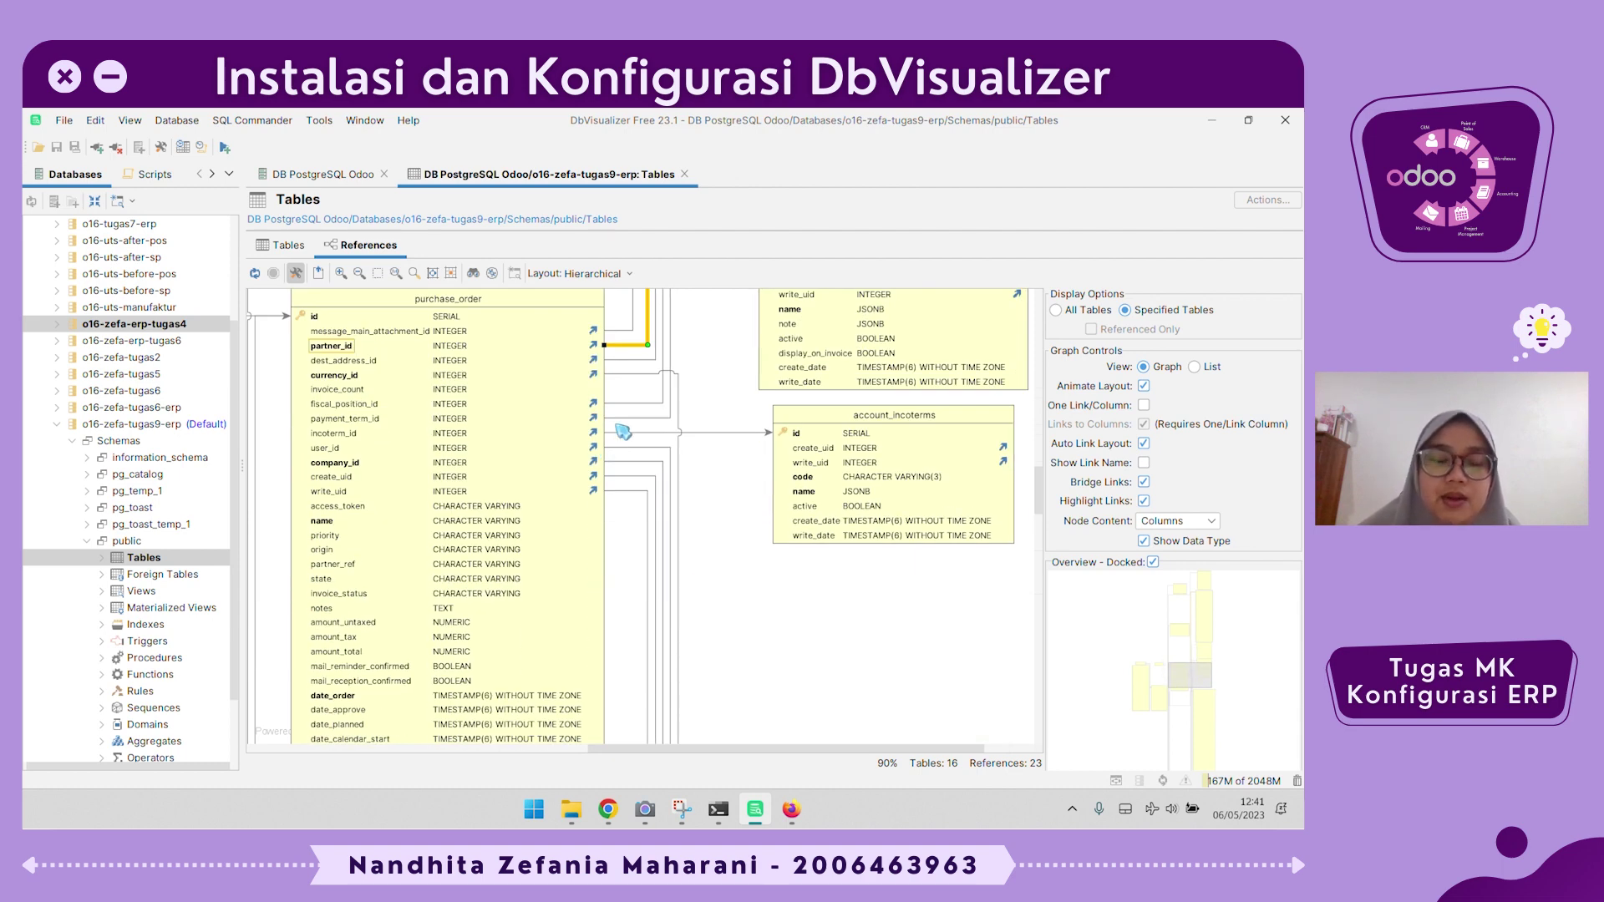
pyautogui.scroll(2, 619, 431)
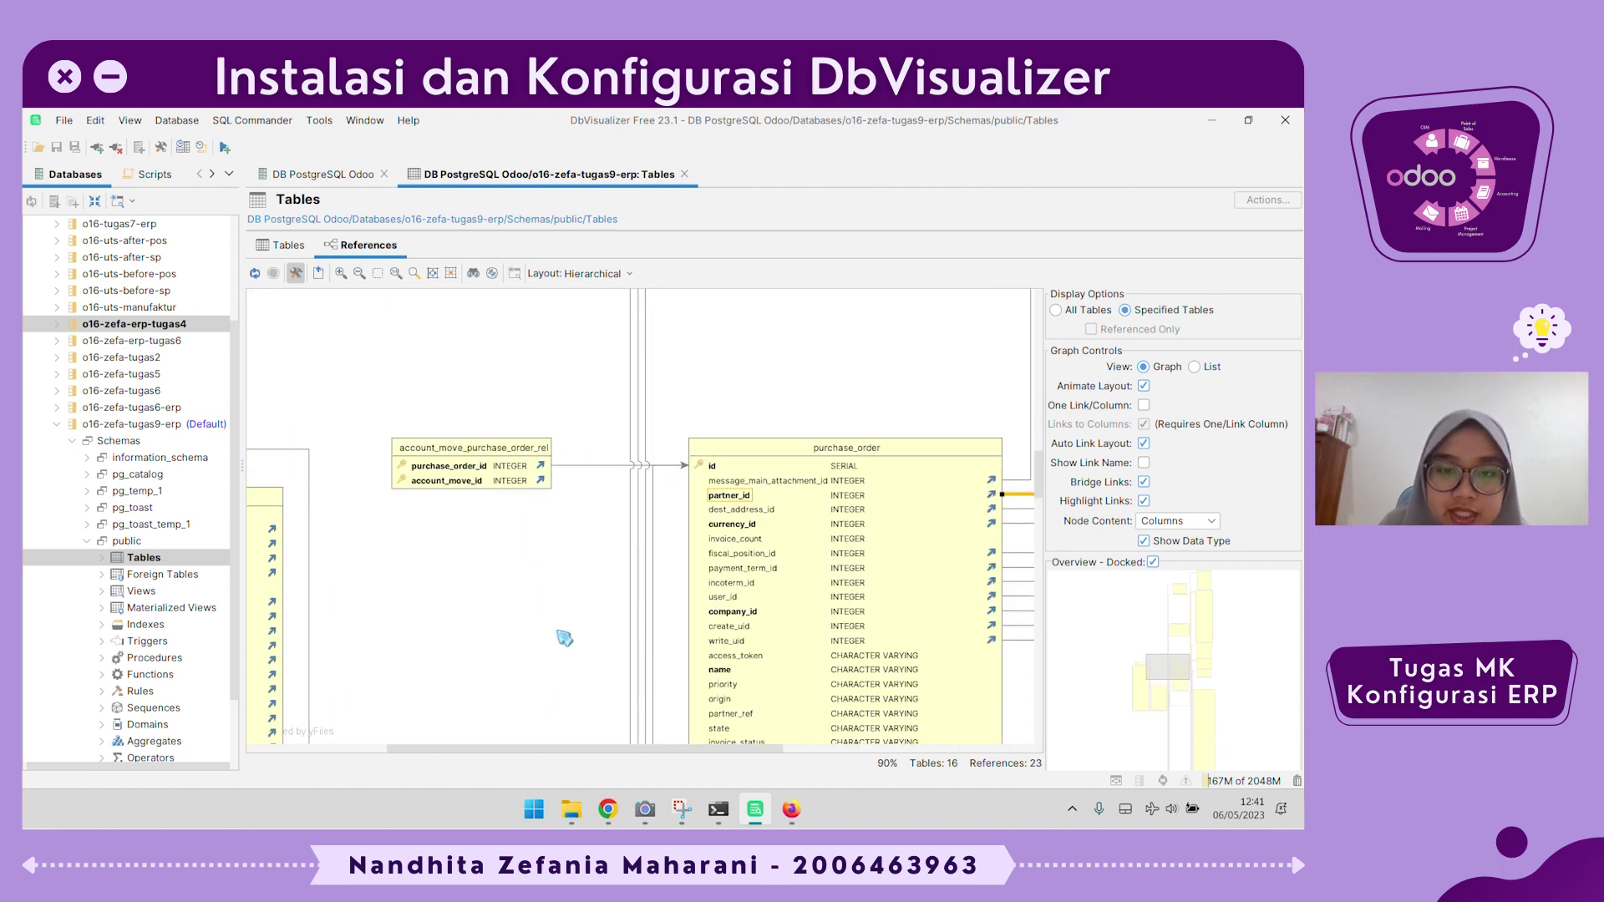
# Examine the other related tables in the graph, including account_tax_purchase_order_line_rel, account_move_line, product_product and uom_uom.
pyautogui.scroll(-5, 564, 638)
pyautogui.hscroll(-6, 565, 639)
pyautogui.scroll(4, 565, 638)
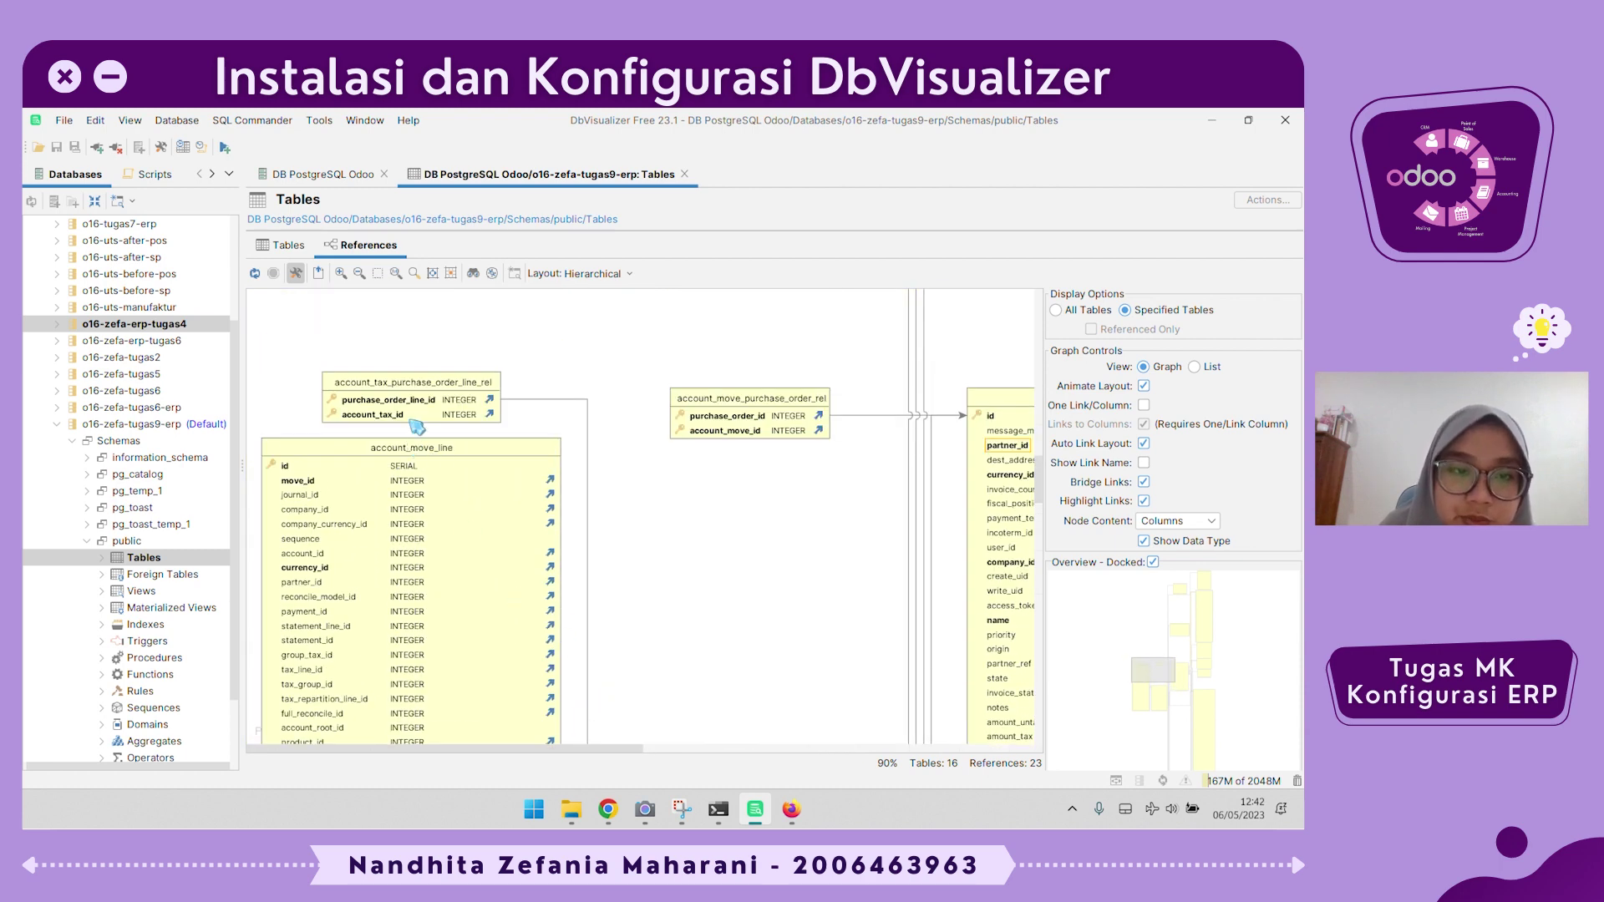
pyautogui.scroll(-6, 522, 477)
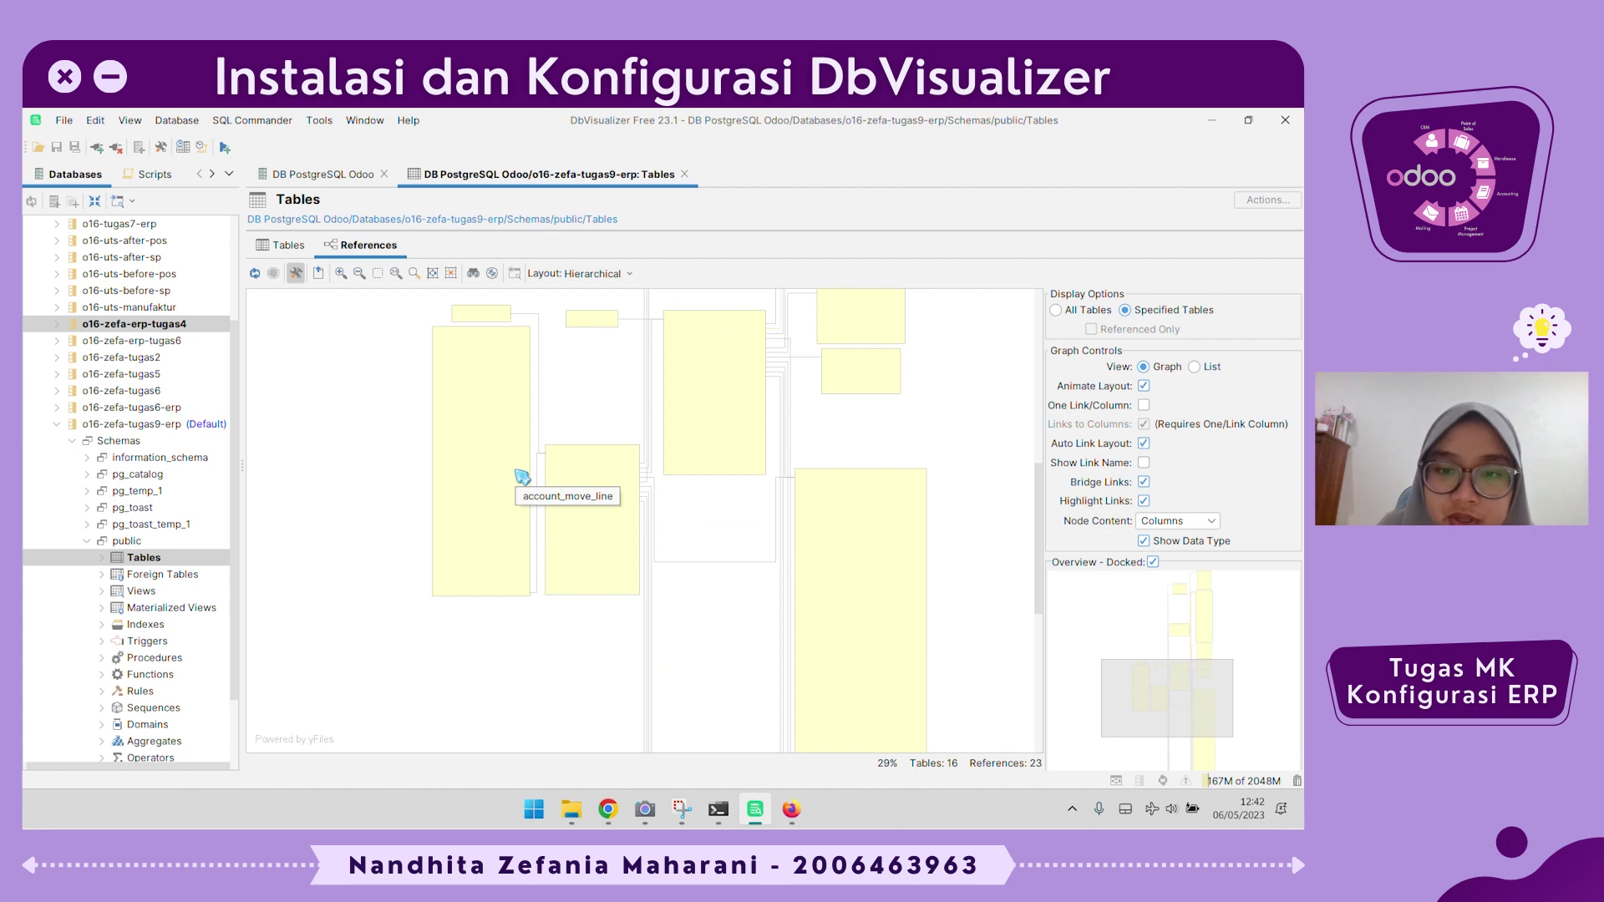
pyautogui.scroll(5, 522, 477)
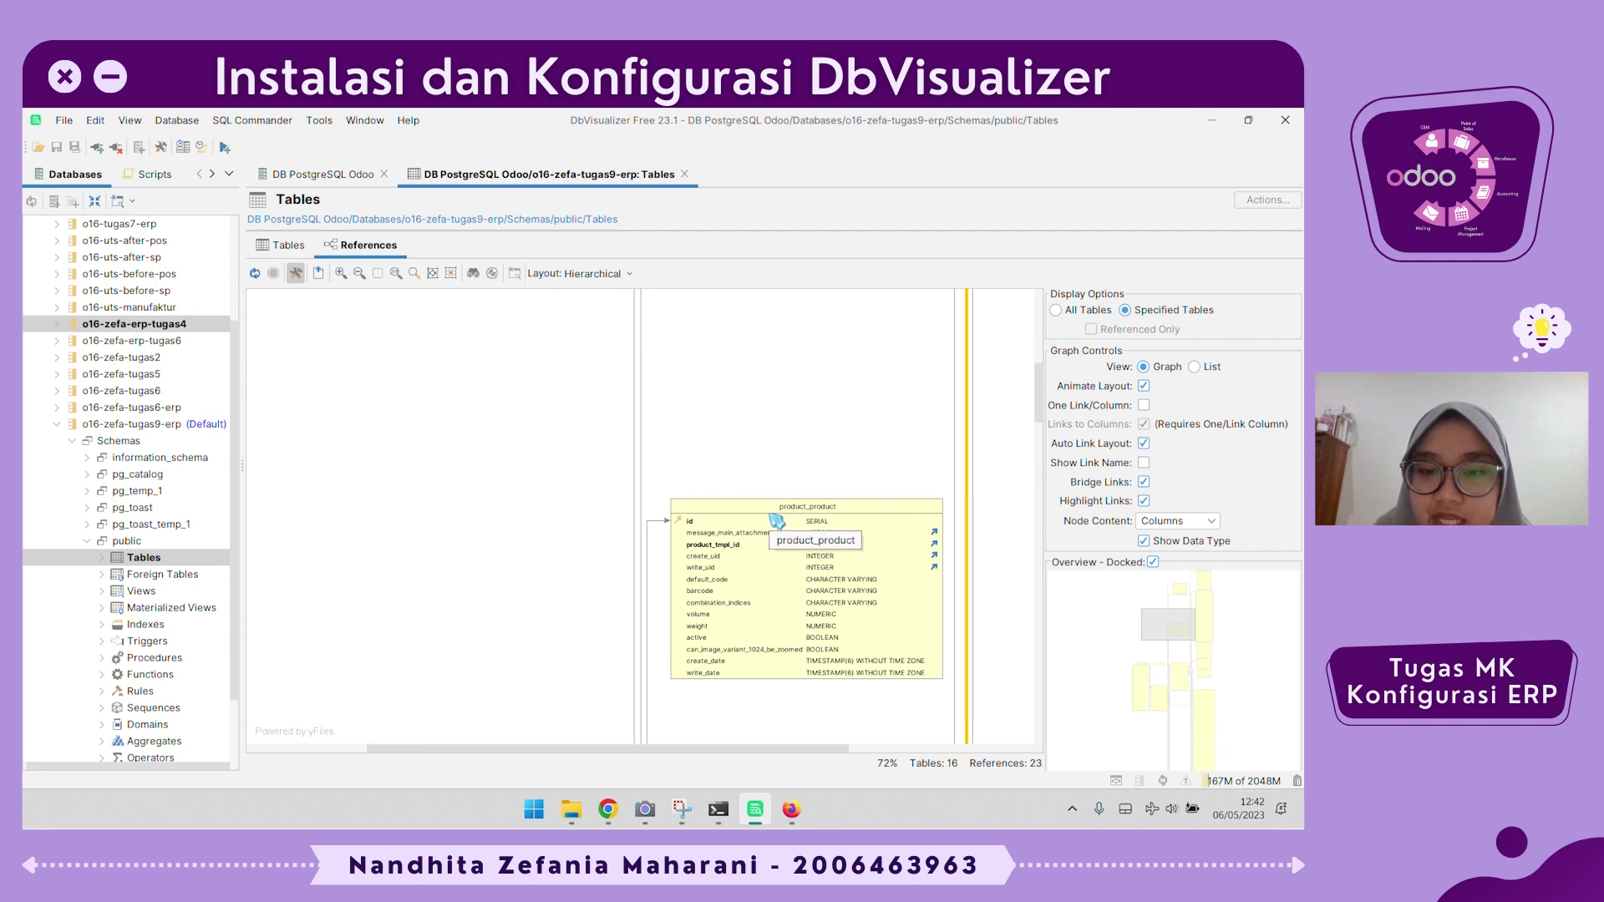
pyautogui.scroll(-3, 704, 677)
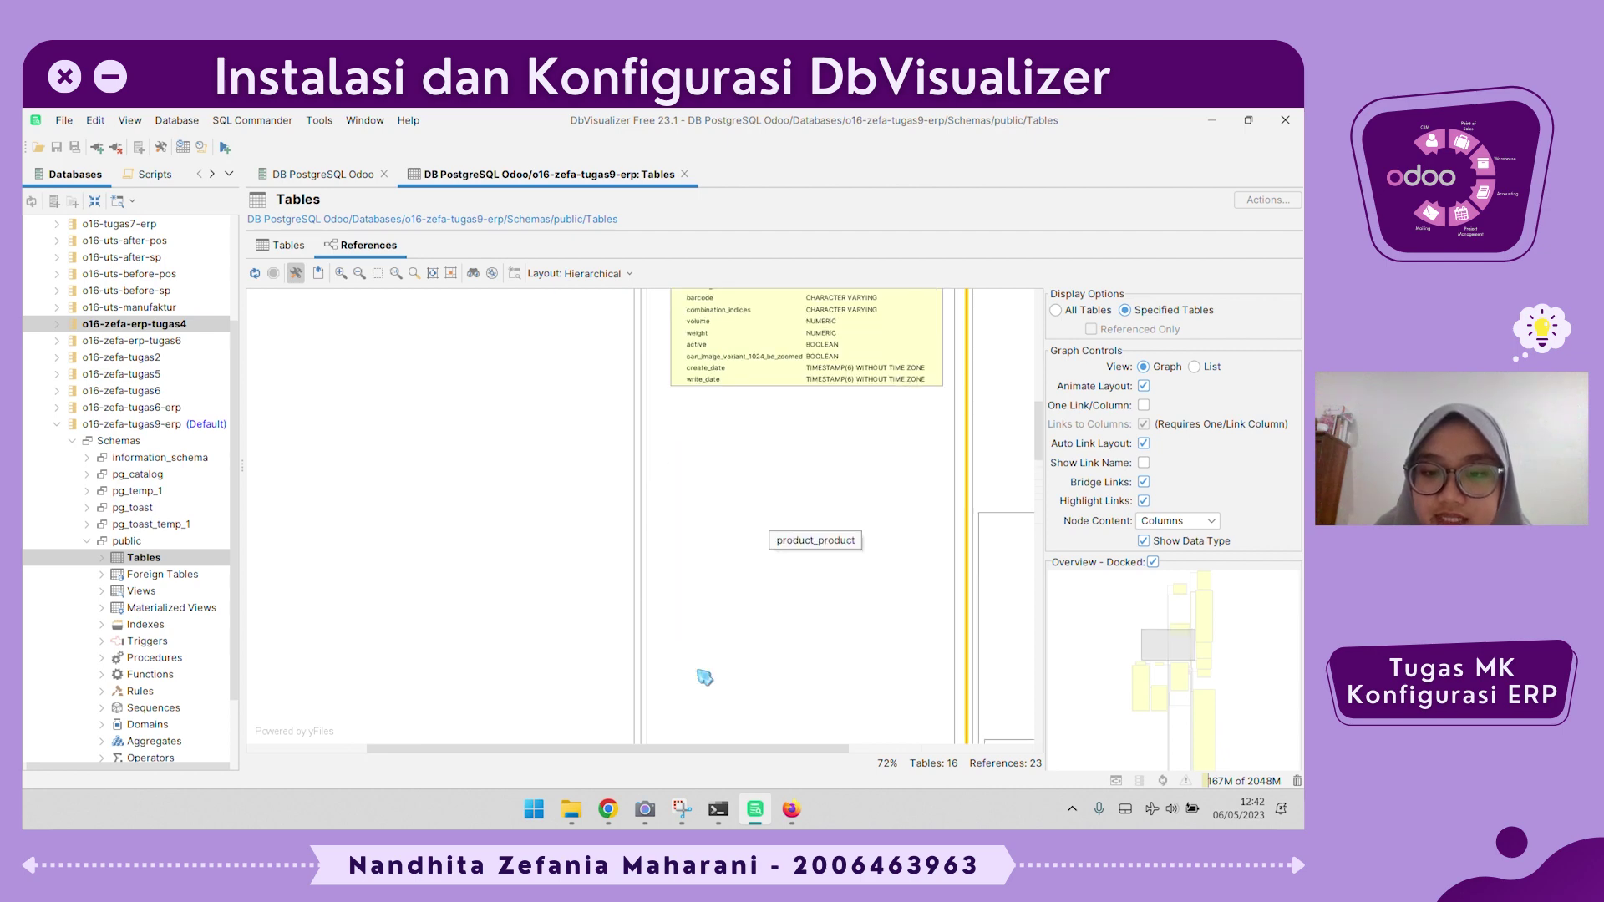
pyautogui.scroll(1, 700, 674)
pyautogui.rightClick(700, 673)
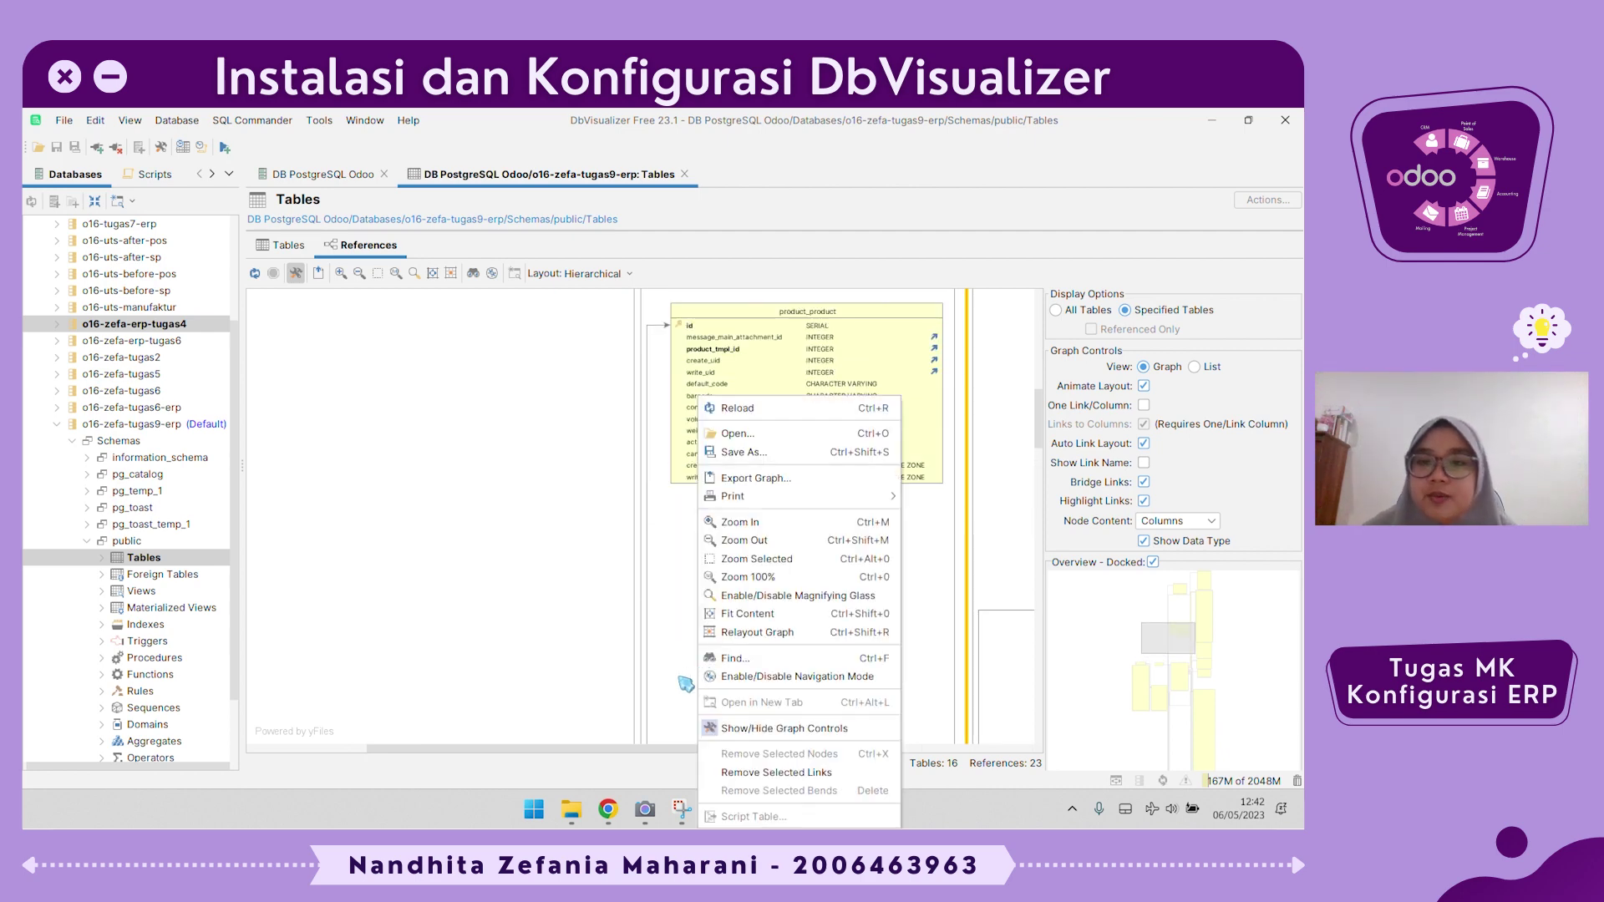
pyautogui.click(540, 599)
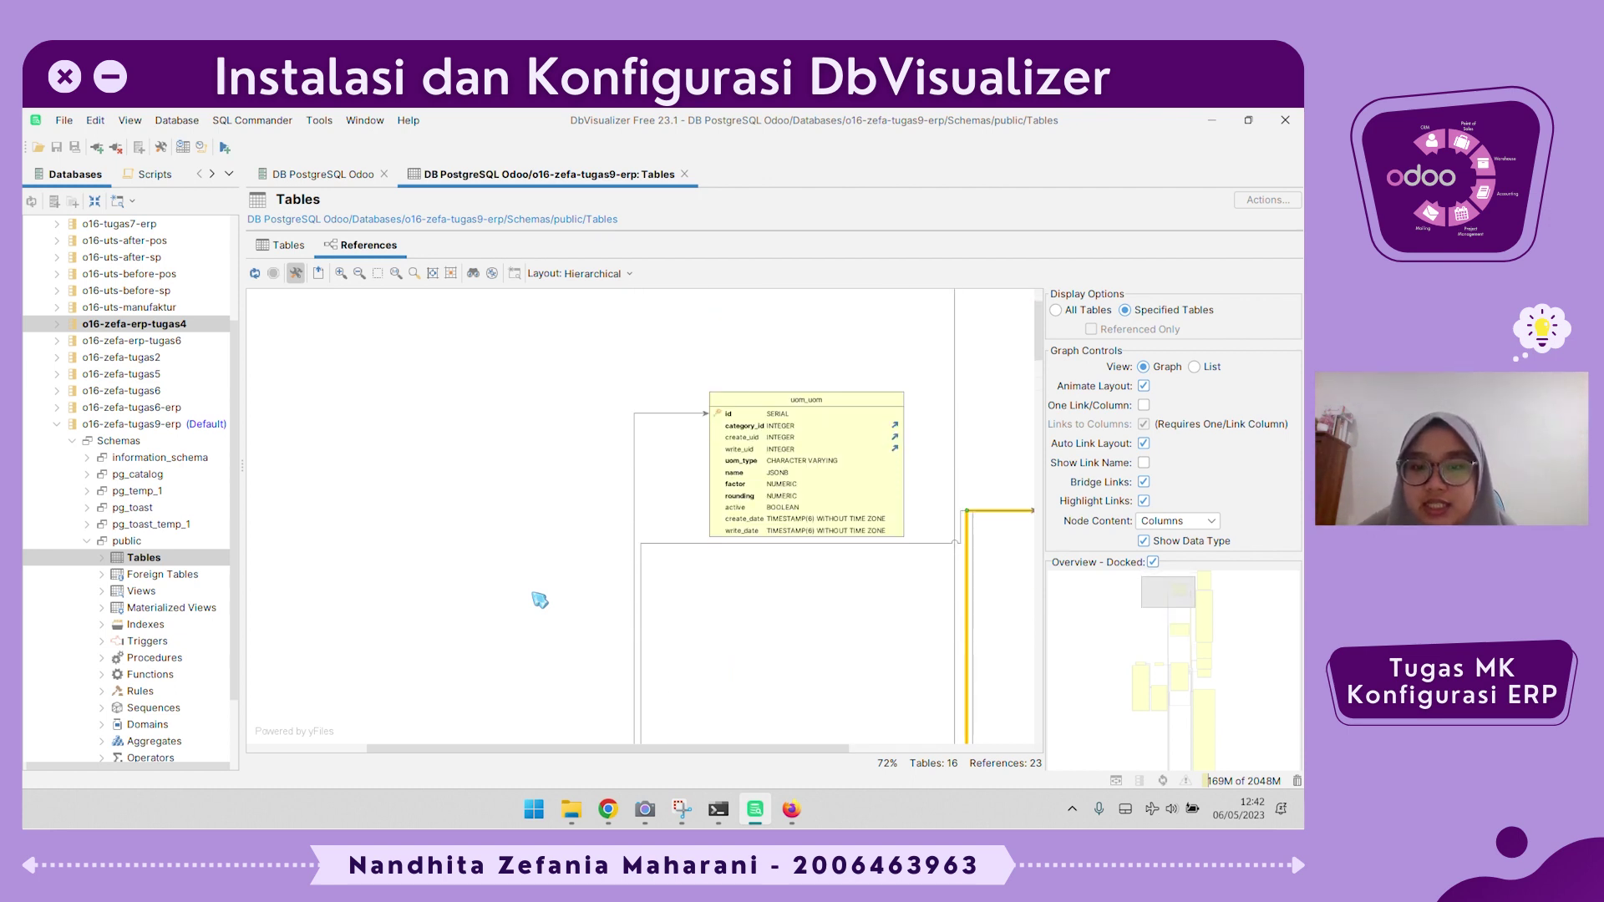
# Trace the link between product_product and product_id in purchase_order_line, and highlight all links of the purchase_order_line table.
pyautogui.scroll(-4, 811, 502)
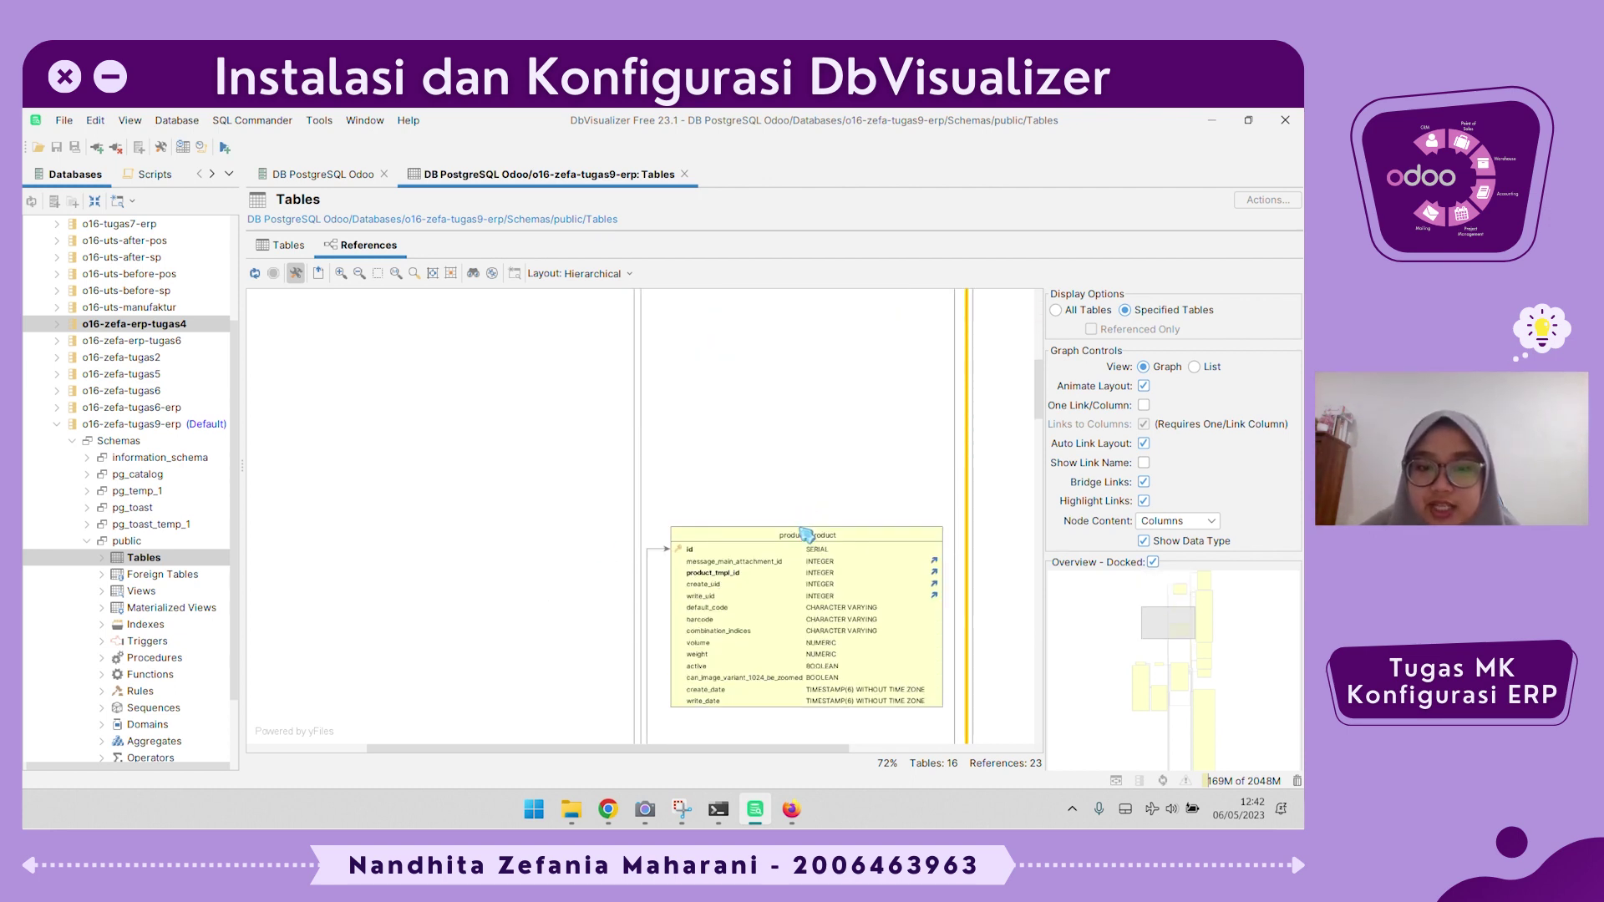
pyautogui.scroll(-2, 804, 555)
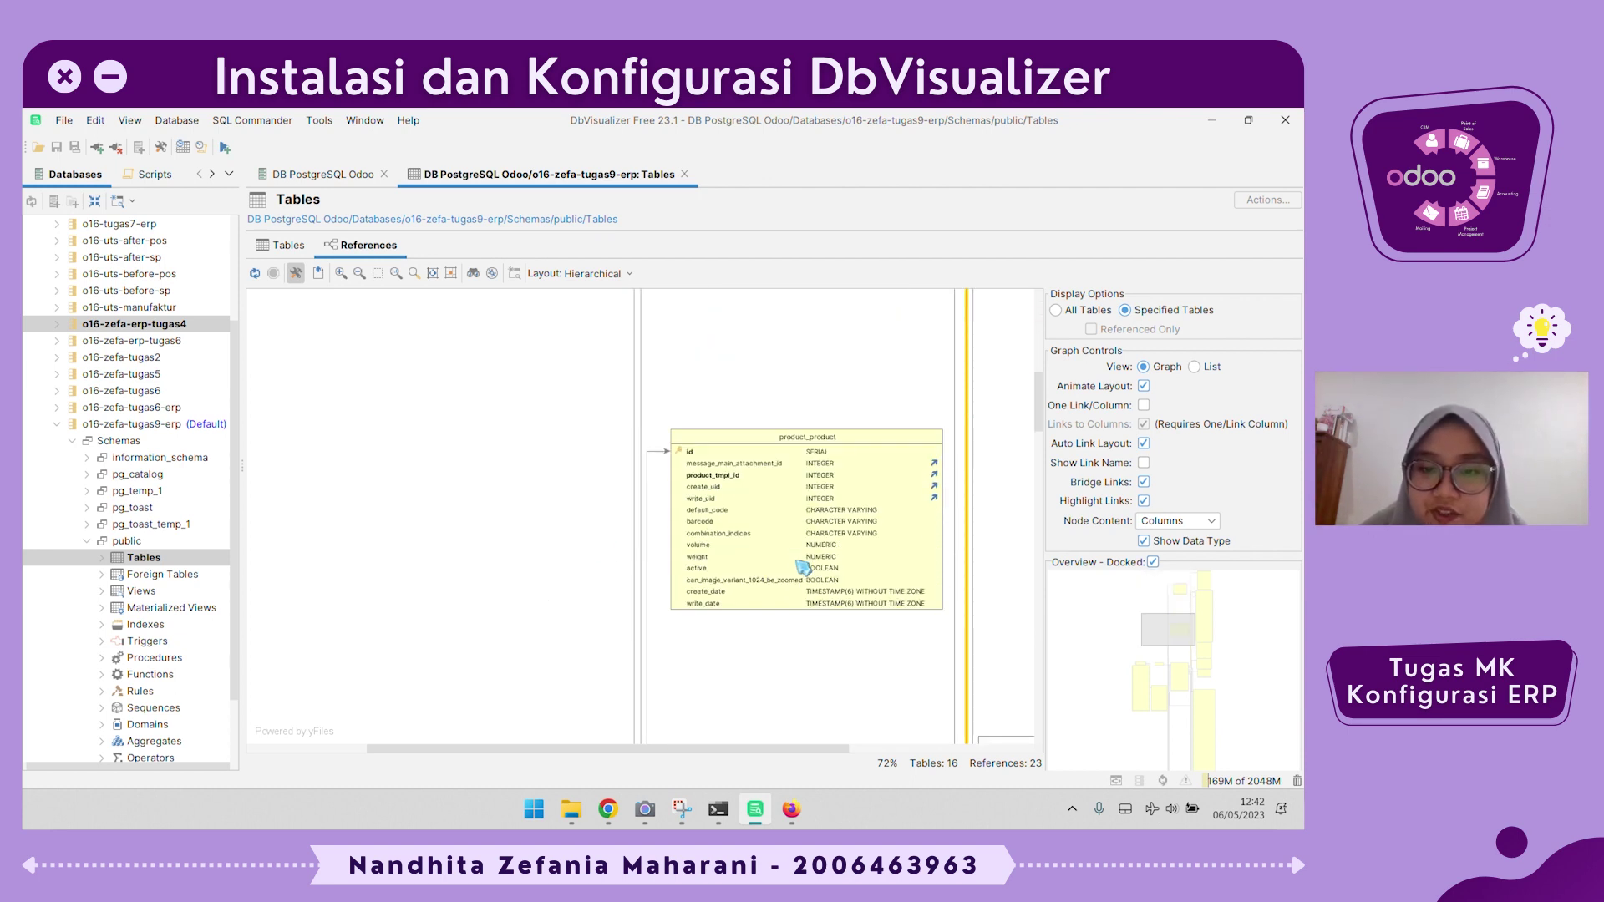
pyautogui.click(649, 511)
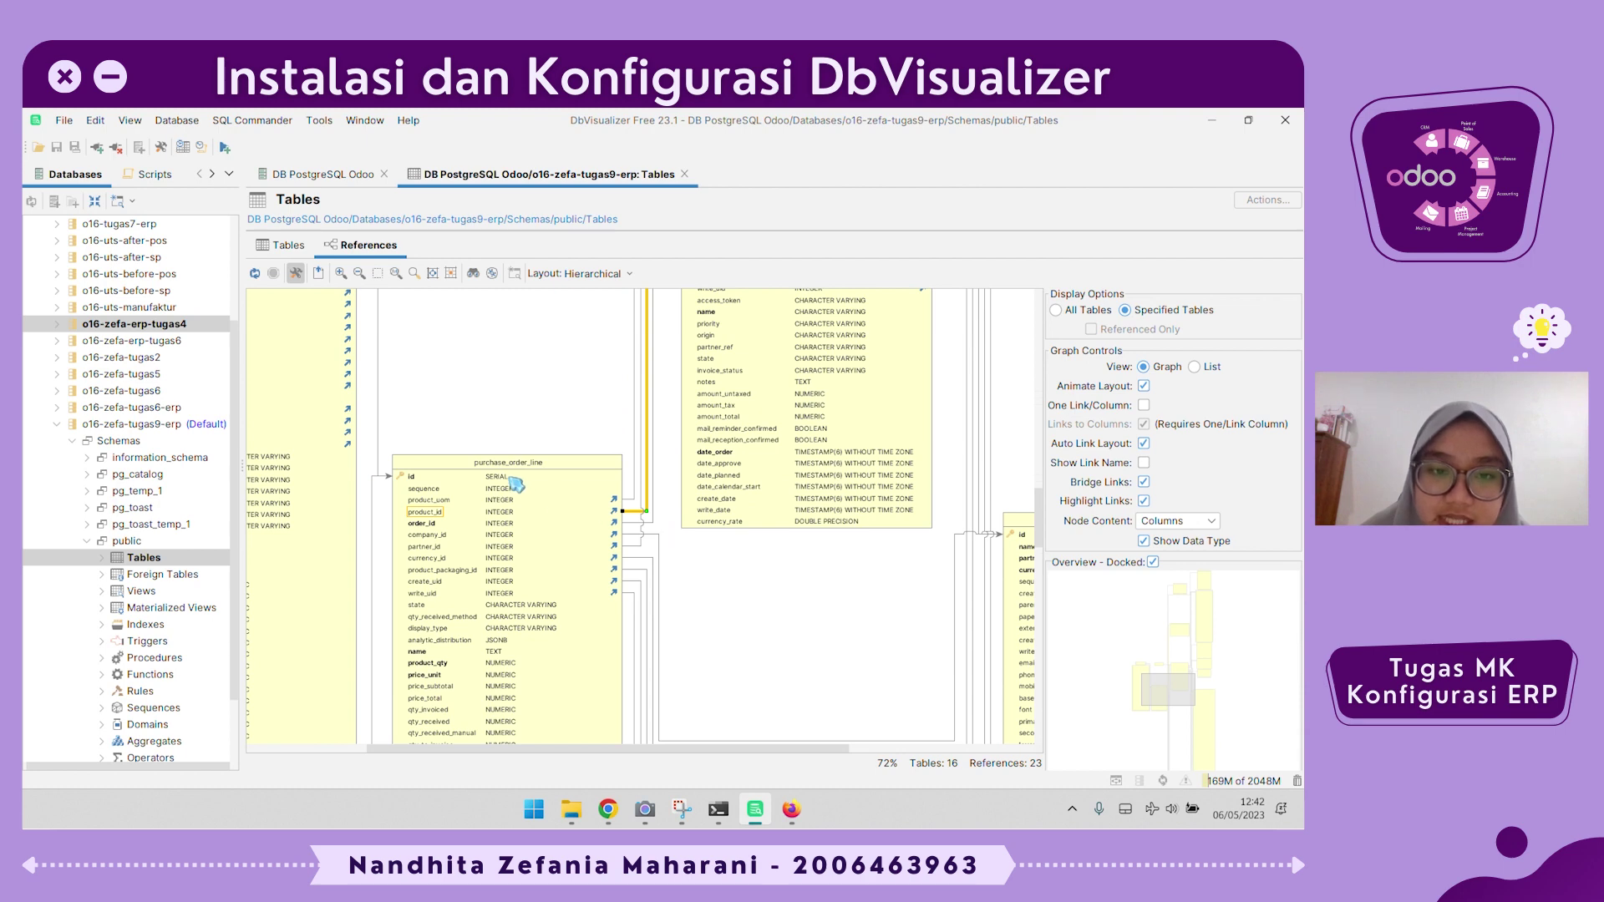
pyautogui.click(431, 519)
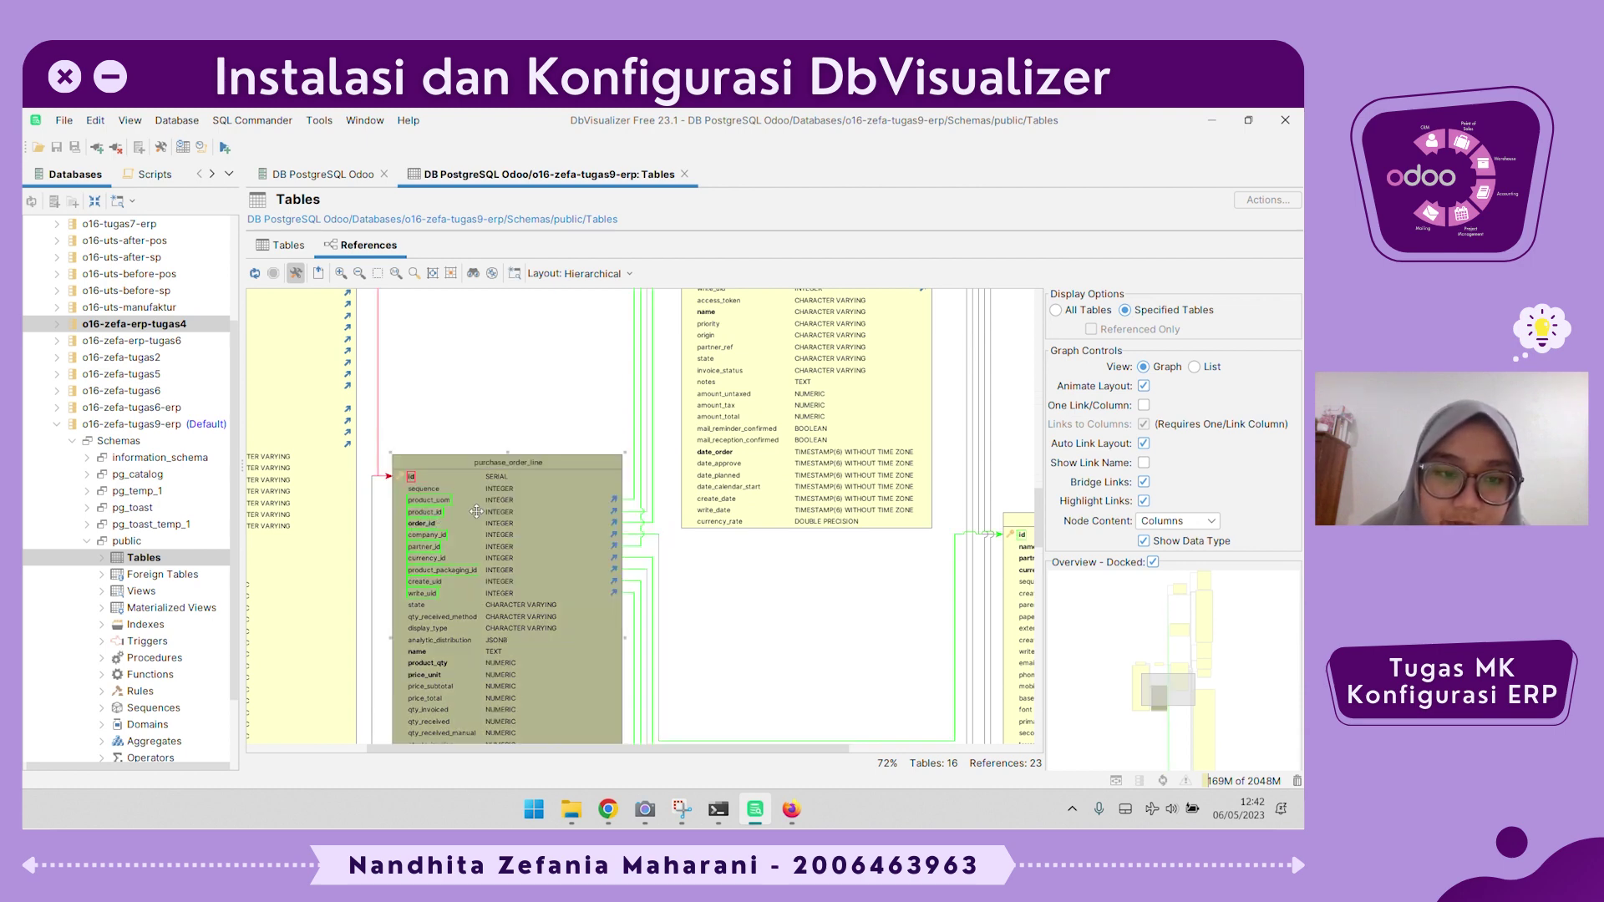
pyautogui.click(789, 578)
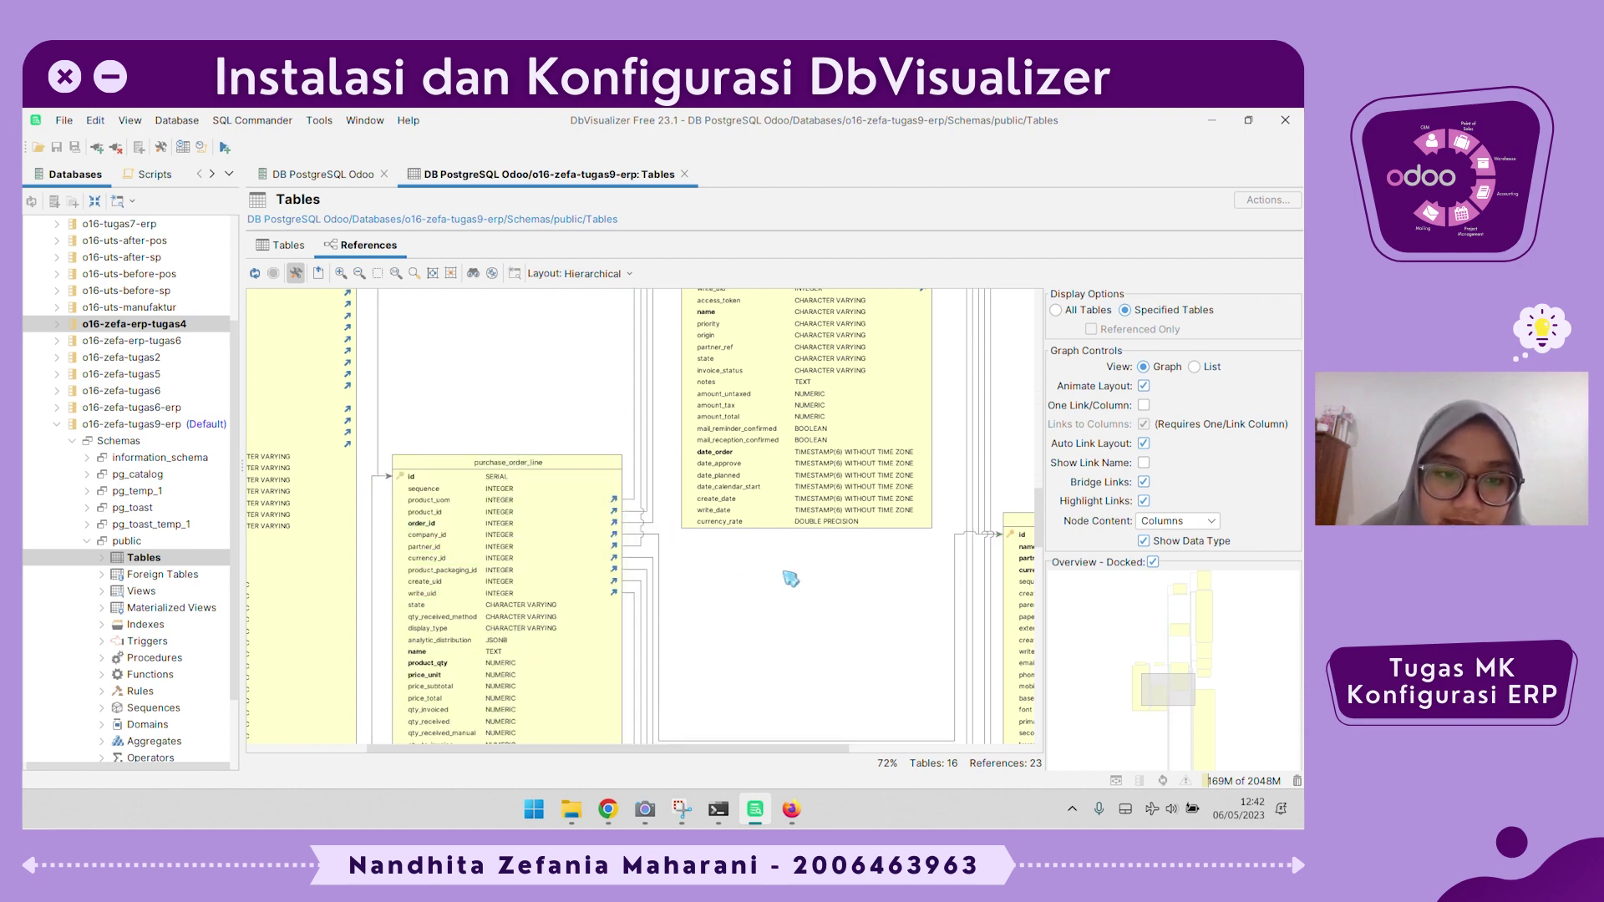
pyautogui.click(427, 518)
pyautogui.click(754, 580)
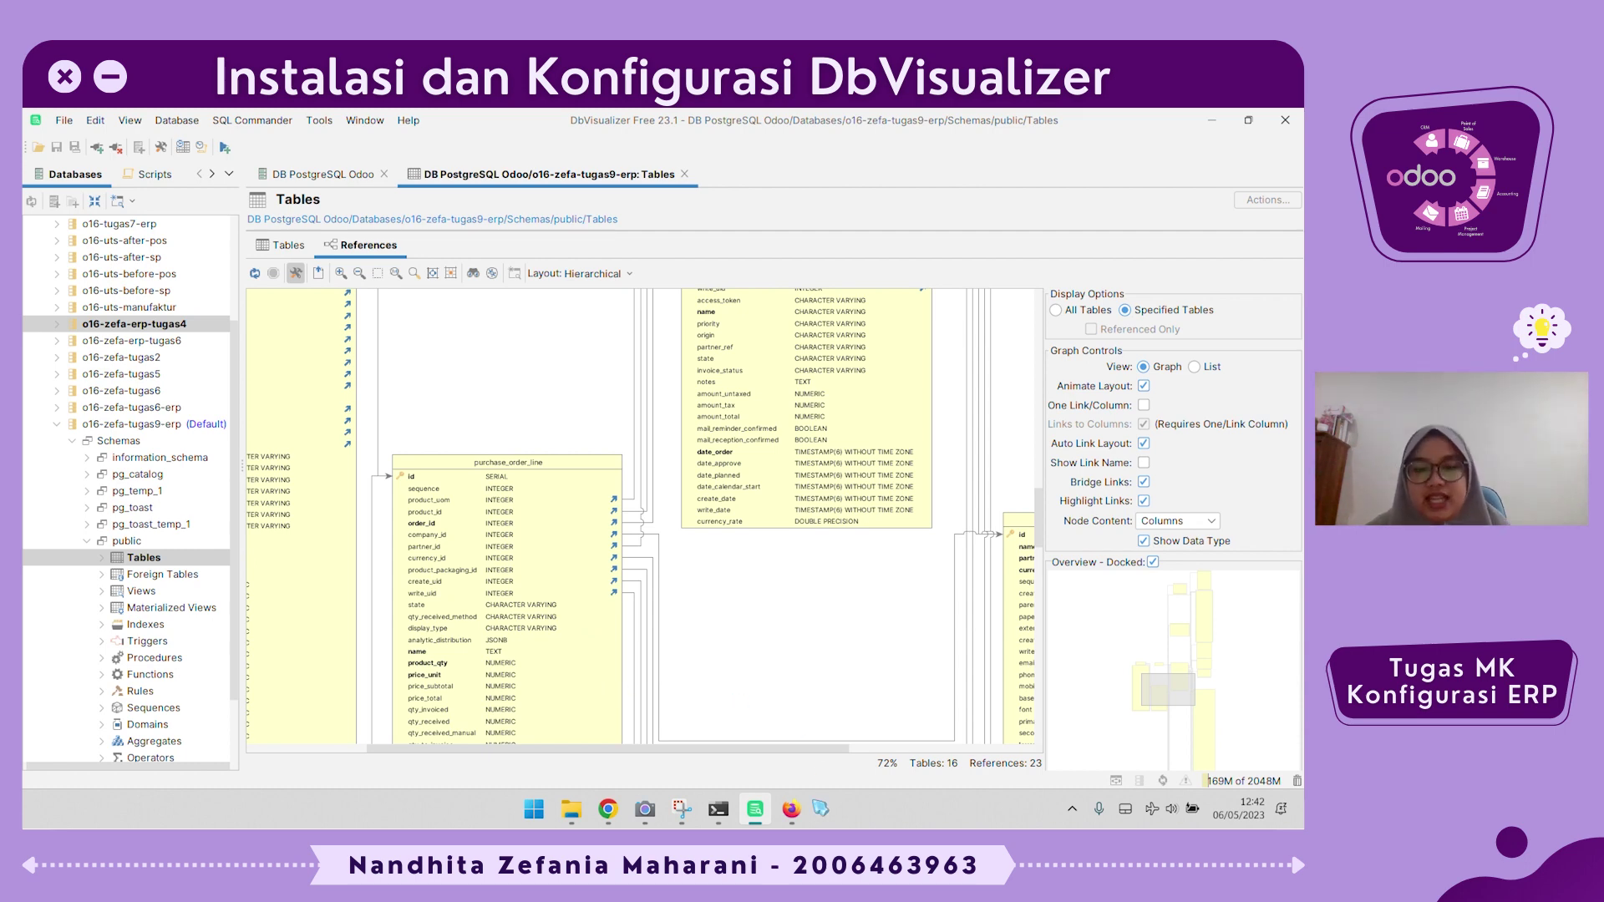
# Switch to Odoo in Firefox, open a new request for quotation, and examine its Products and Other Information sections.
pyautogui.click(791, 809)
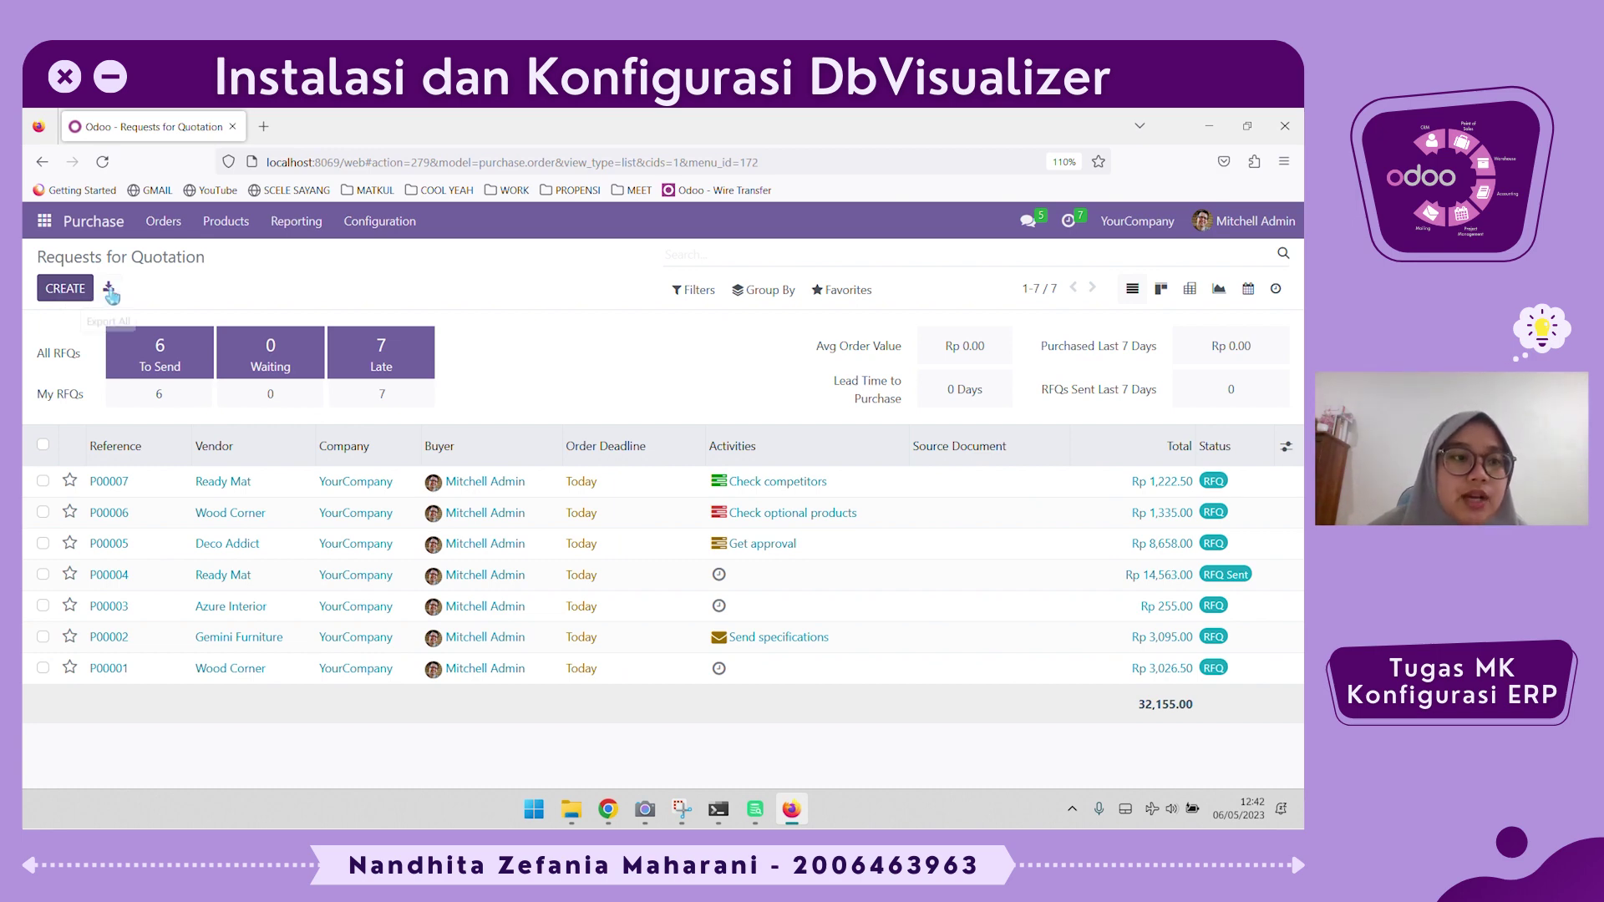
pyautogui.click(66, 288)
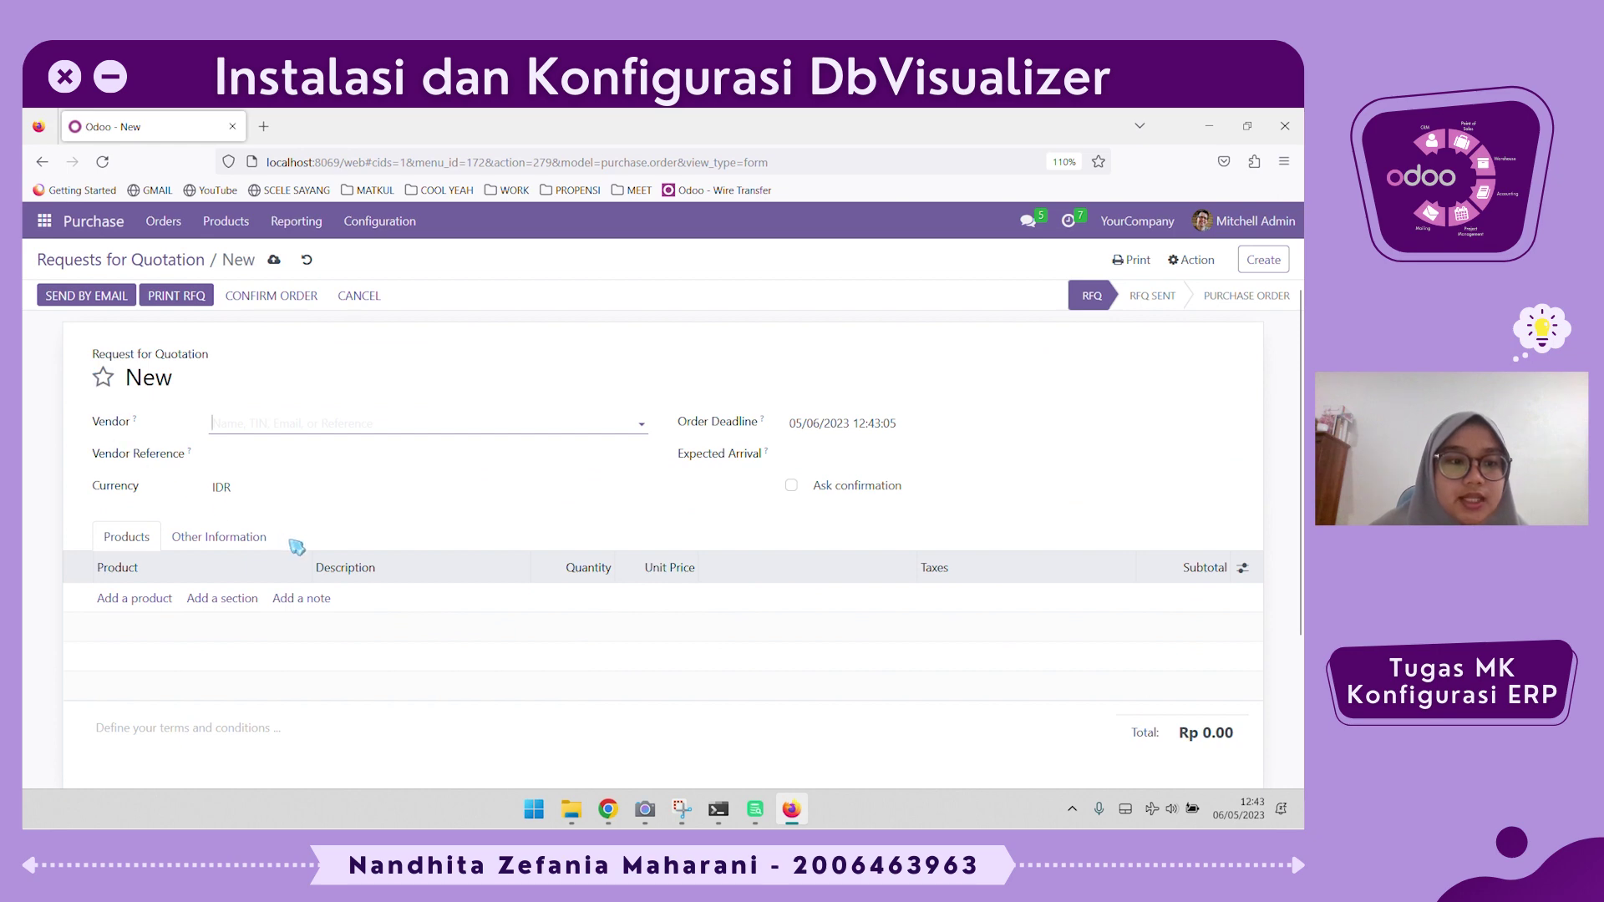
pyautogui.click(143, 600)
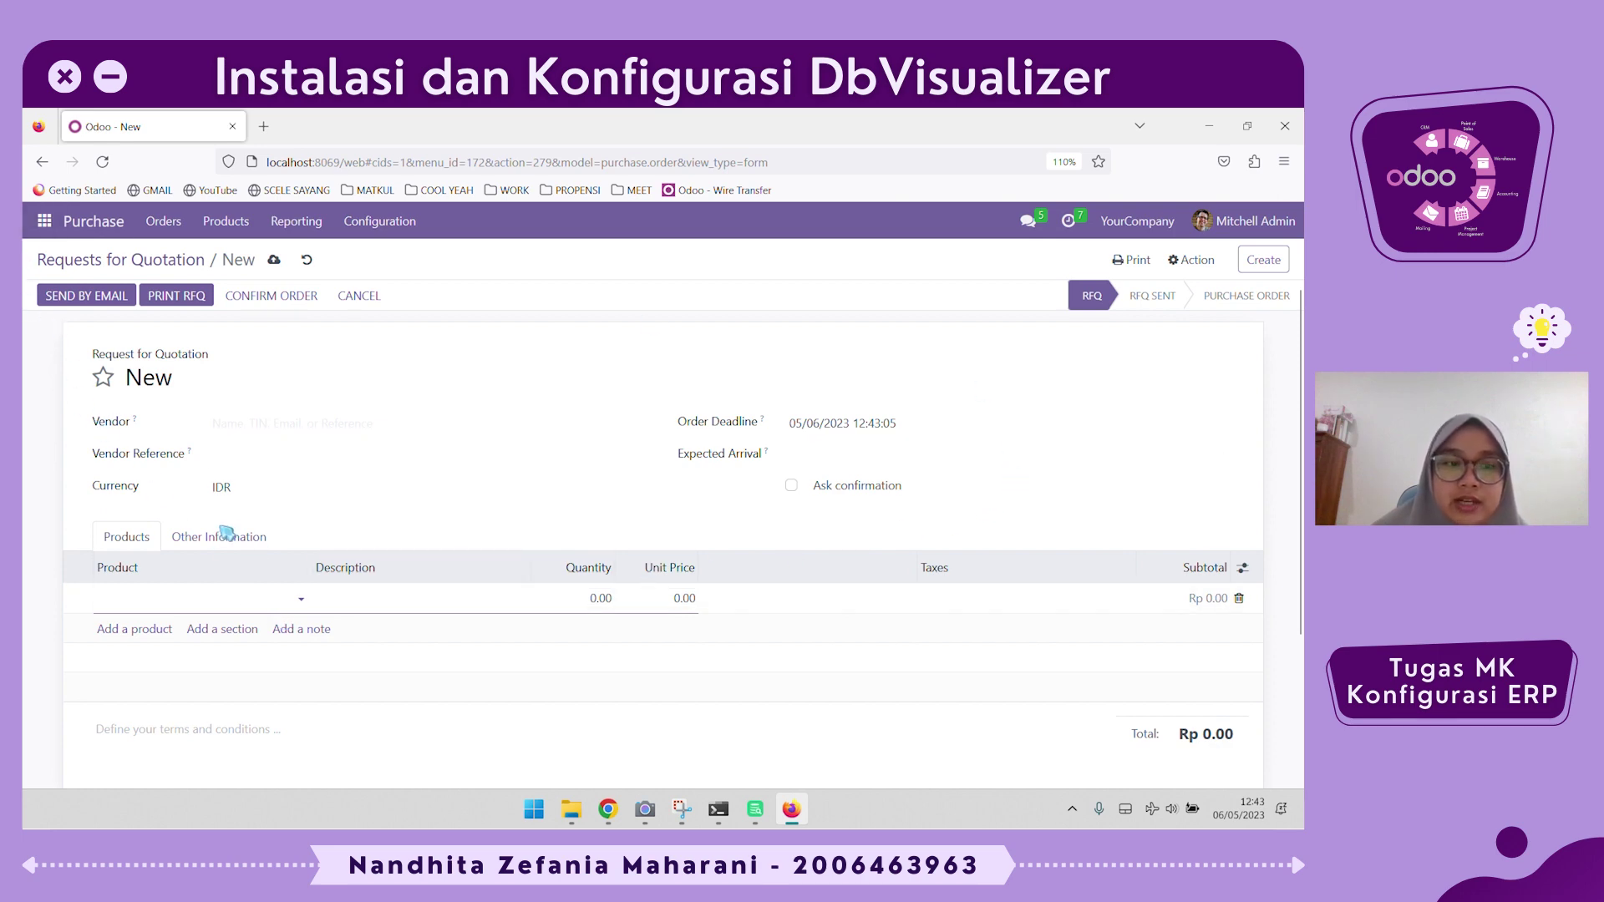
pyautogui.click(255, 536)
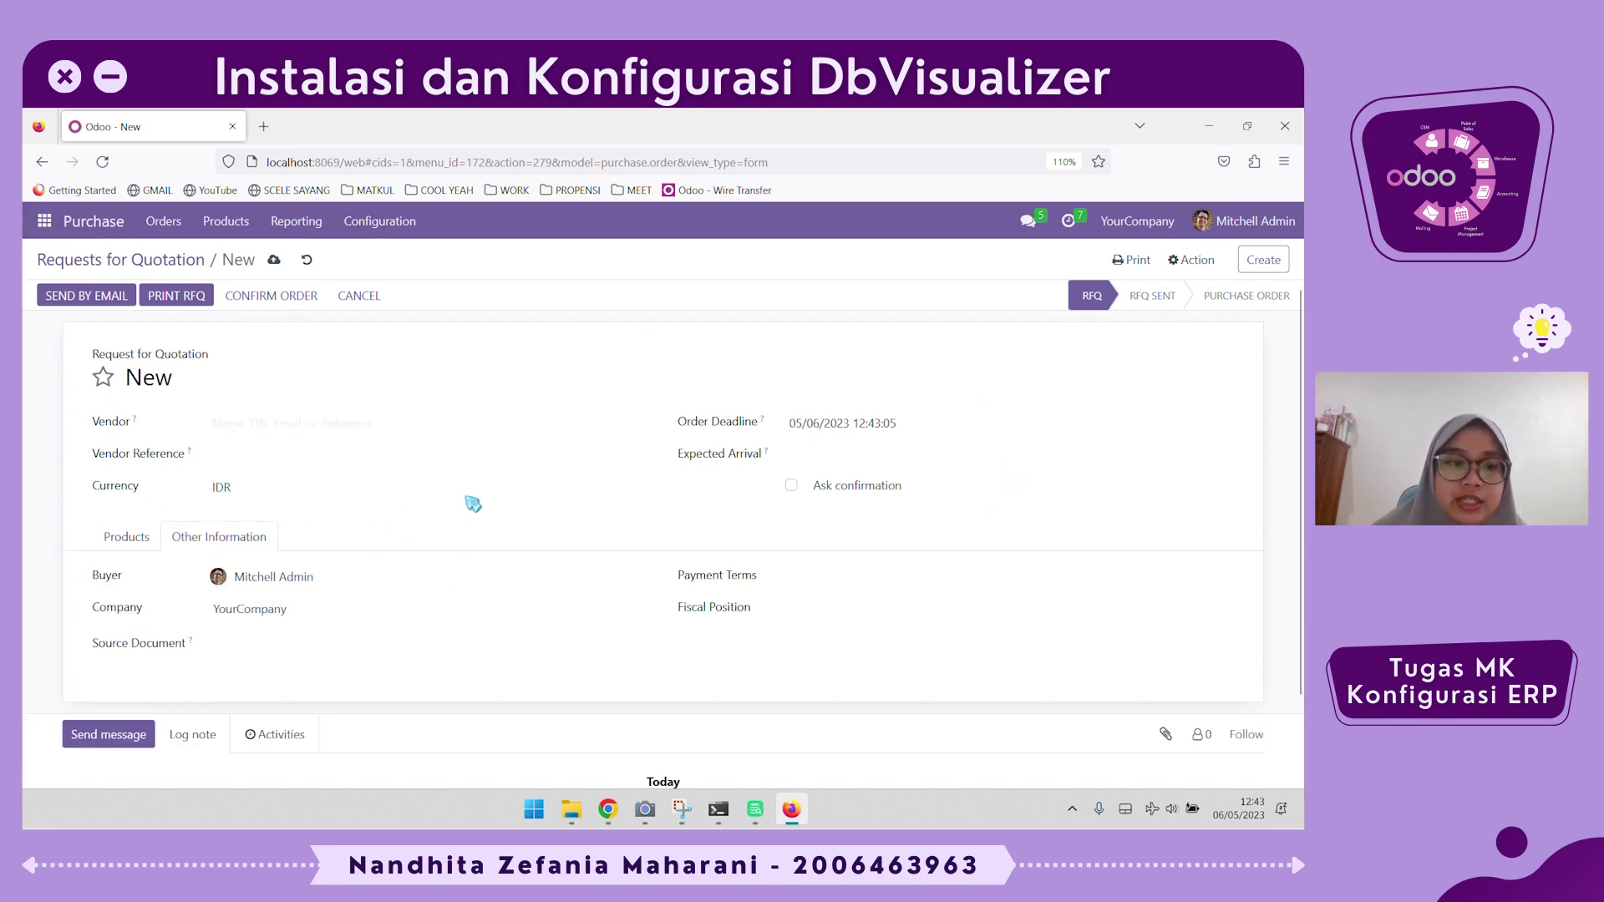
pyautogui.click(125, 541)
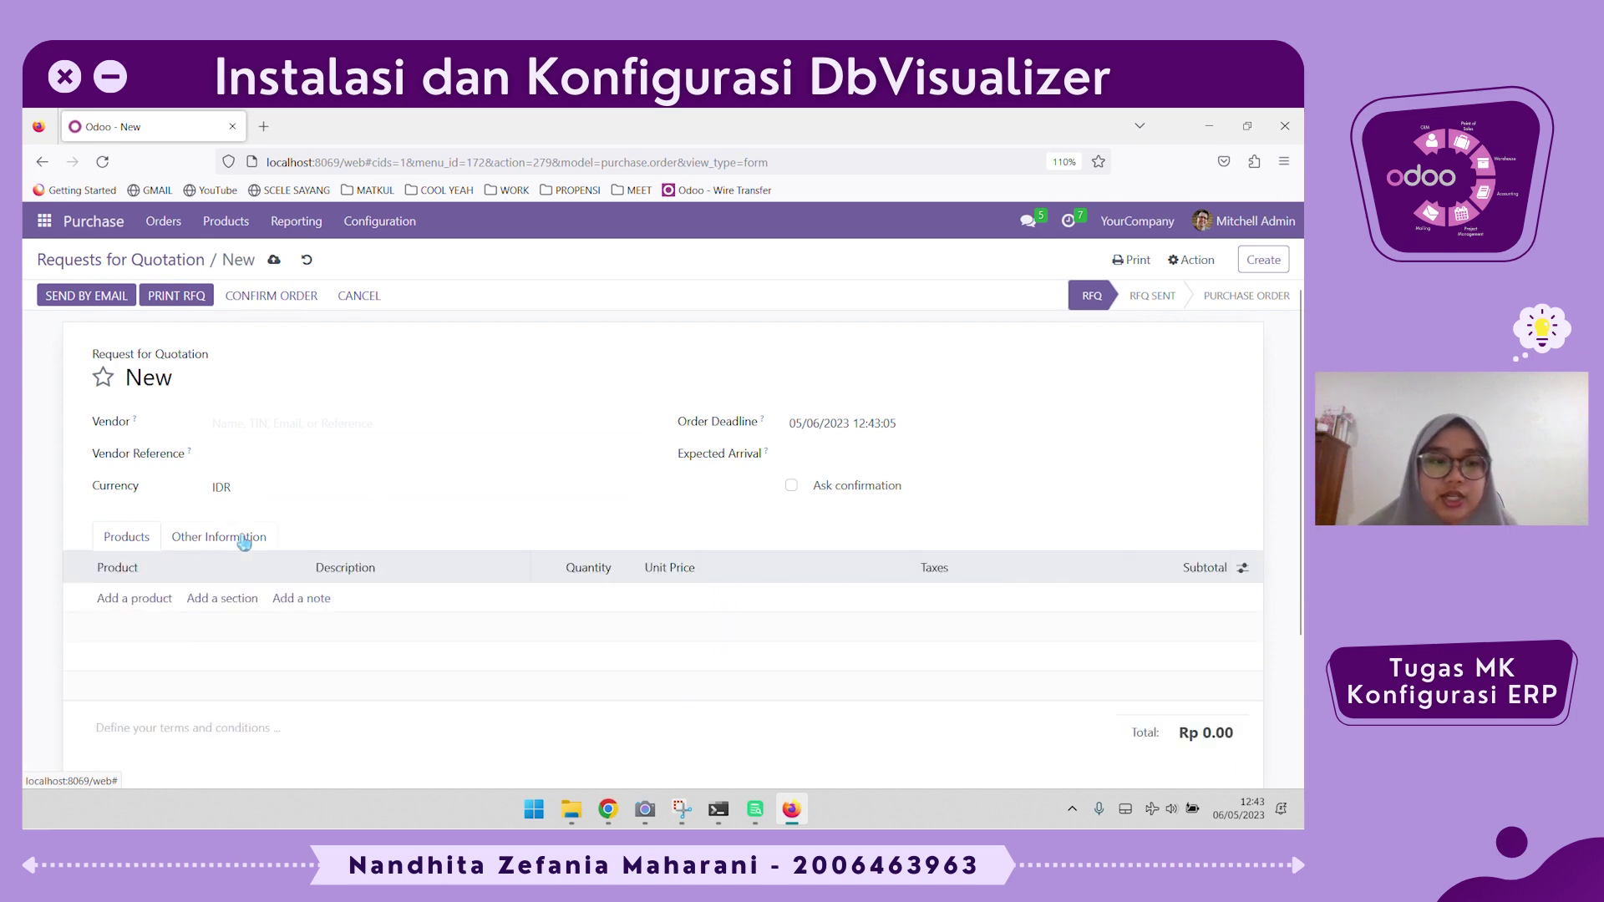
# Compare the product lines of the Odoo request for quotation with the purchase_order_line table in DbVisualizer, highlighting that table's links.
pyautogui.click(754, 809)
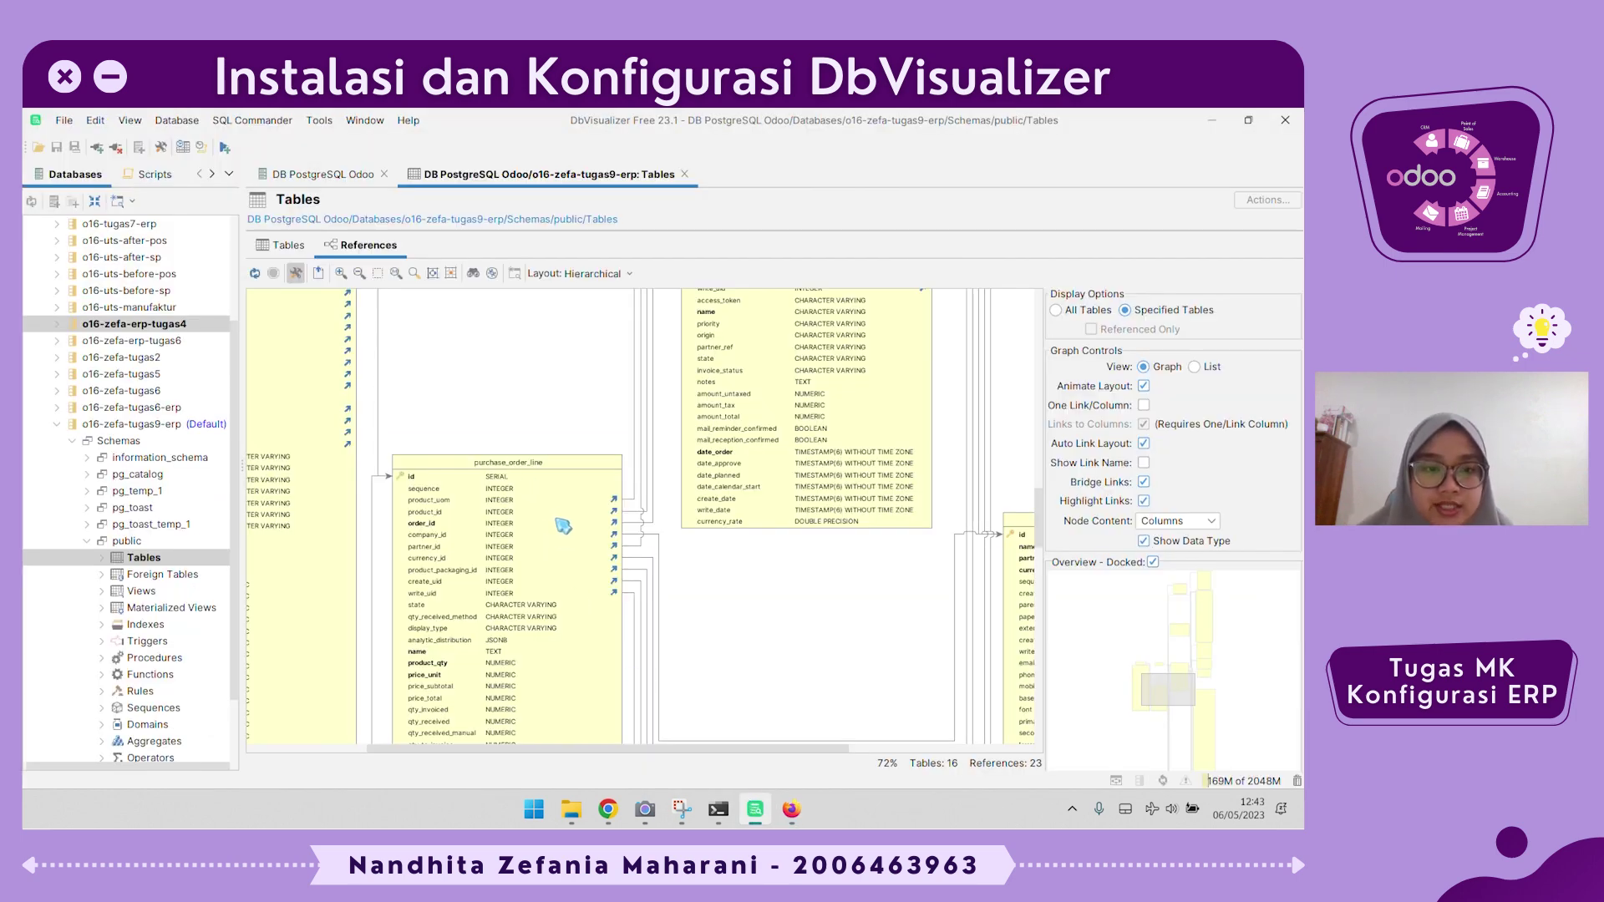
pyautogui.click(802, 813)
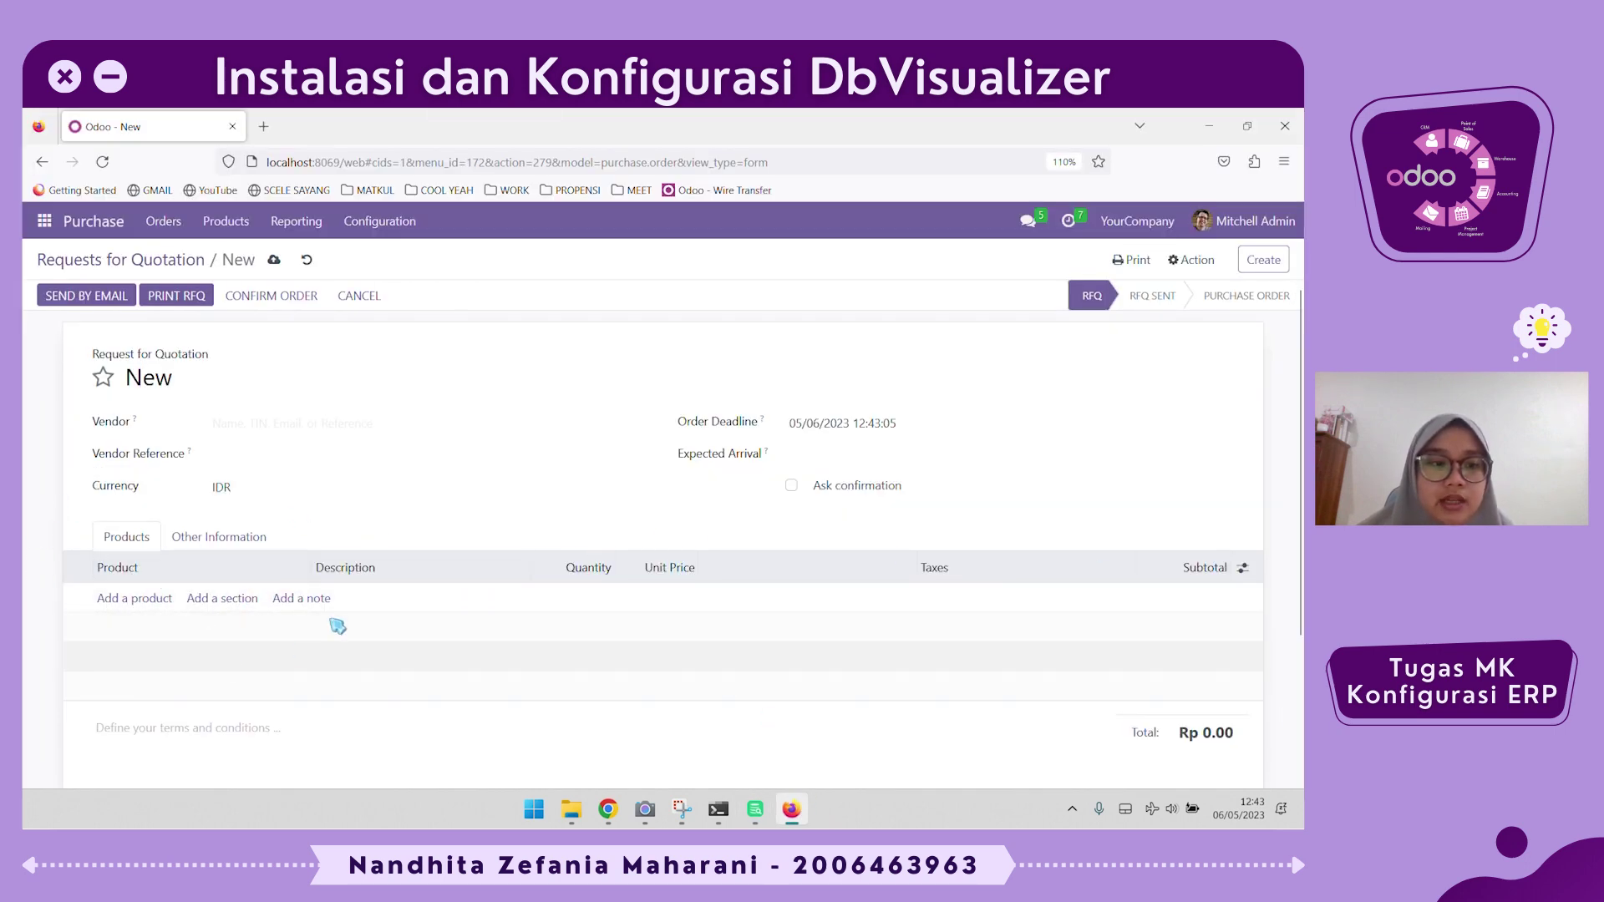
pyautogui.click(769, 812)
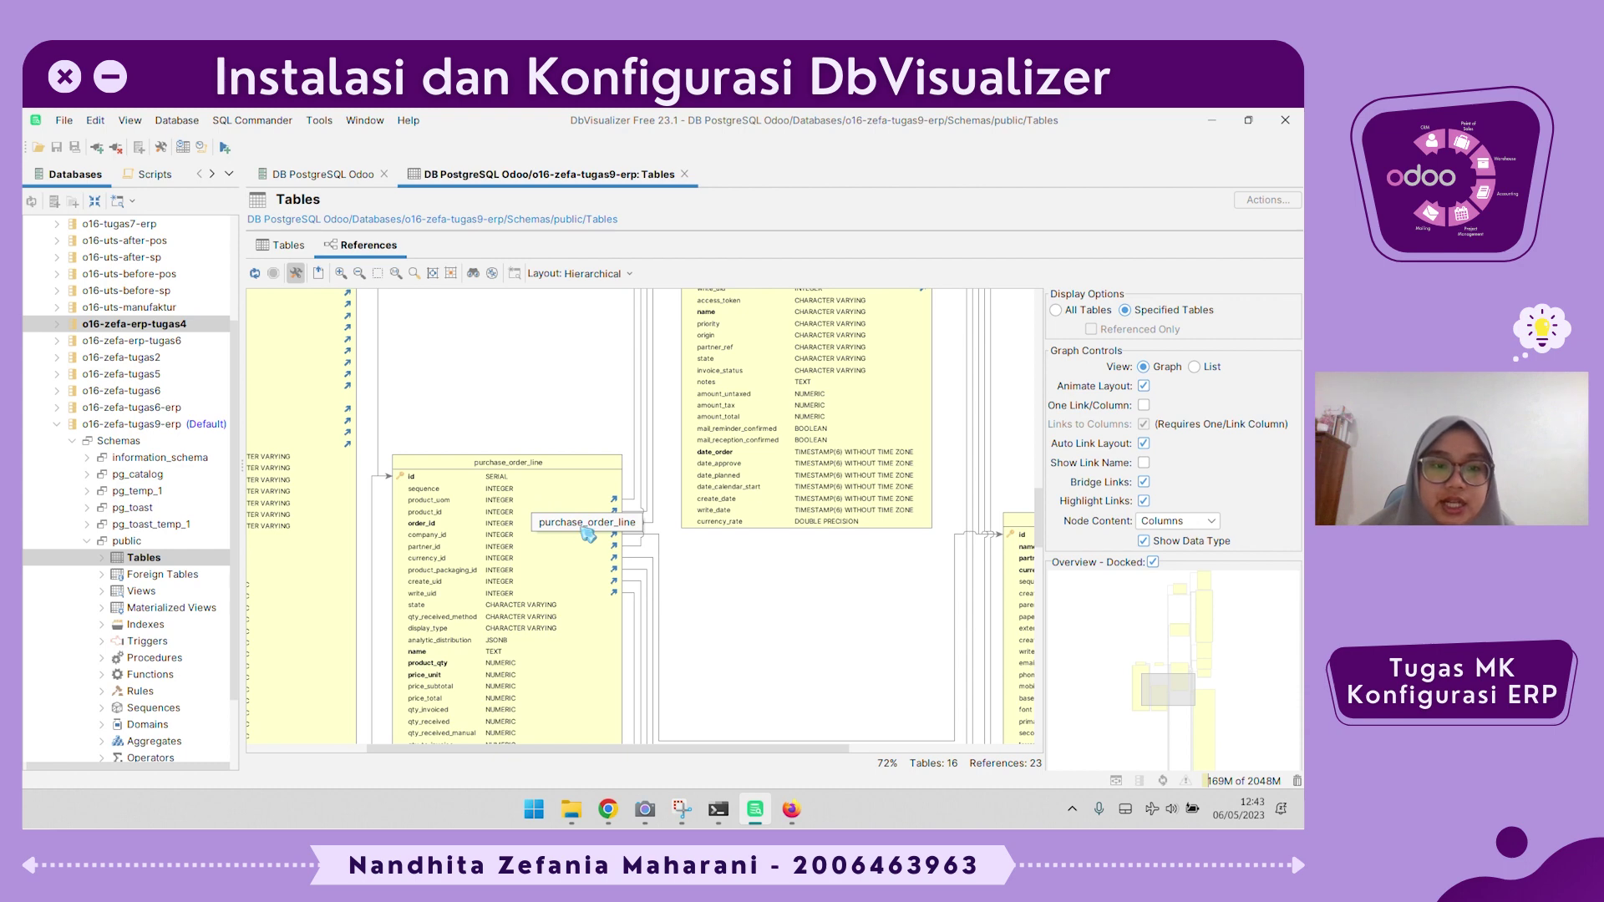
pyautogui.click(522, 562)
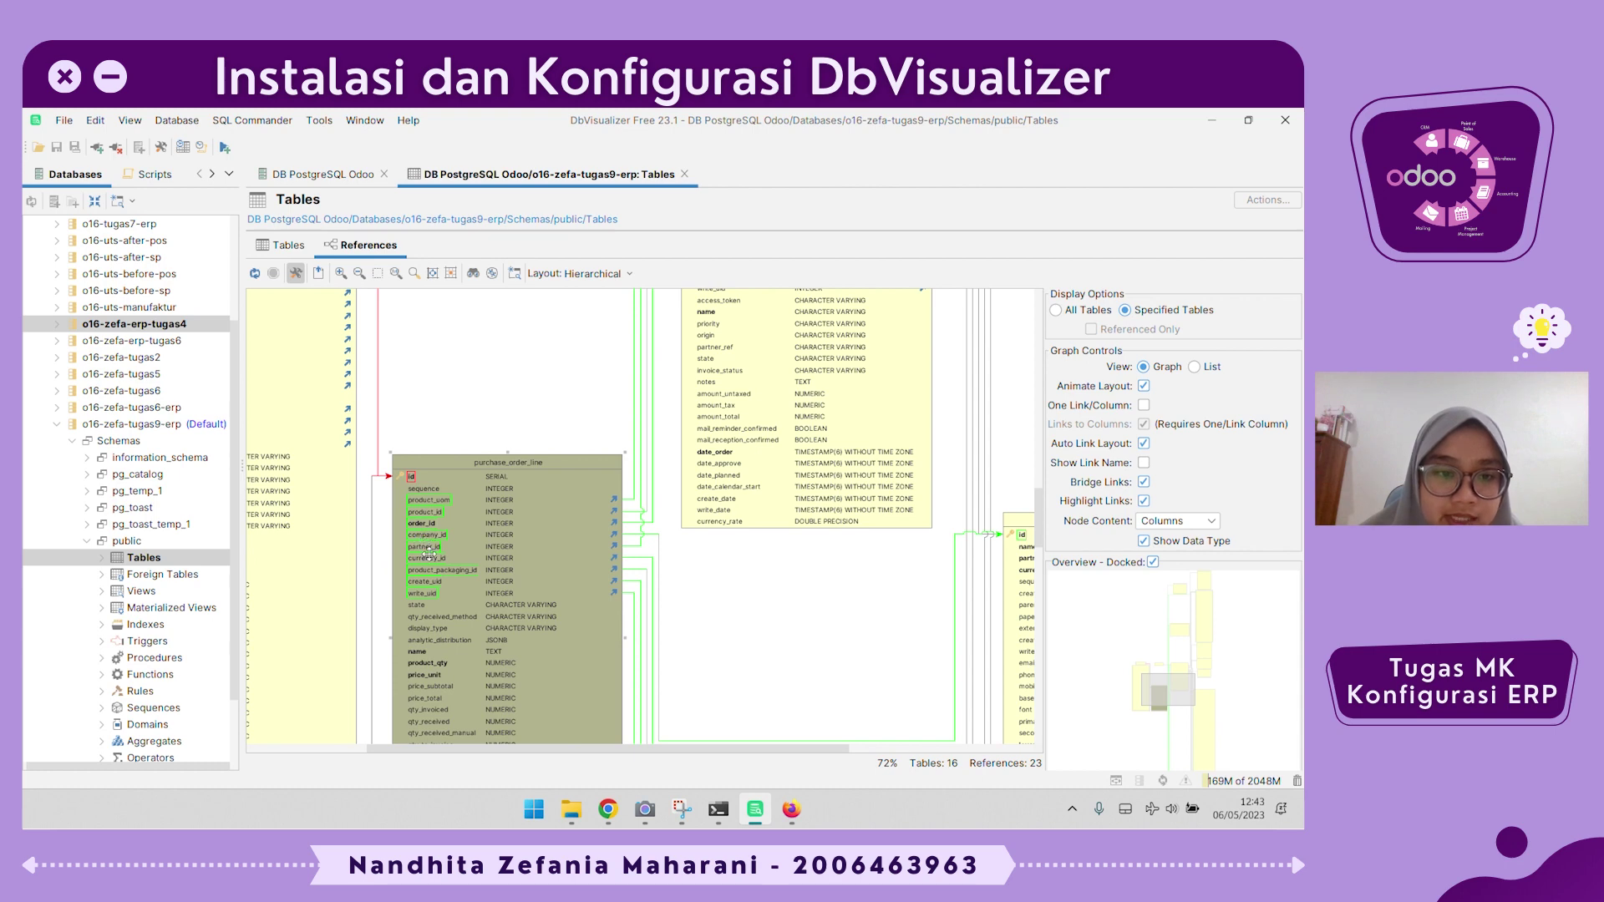
pyautogui.click(723, 606)
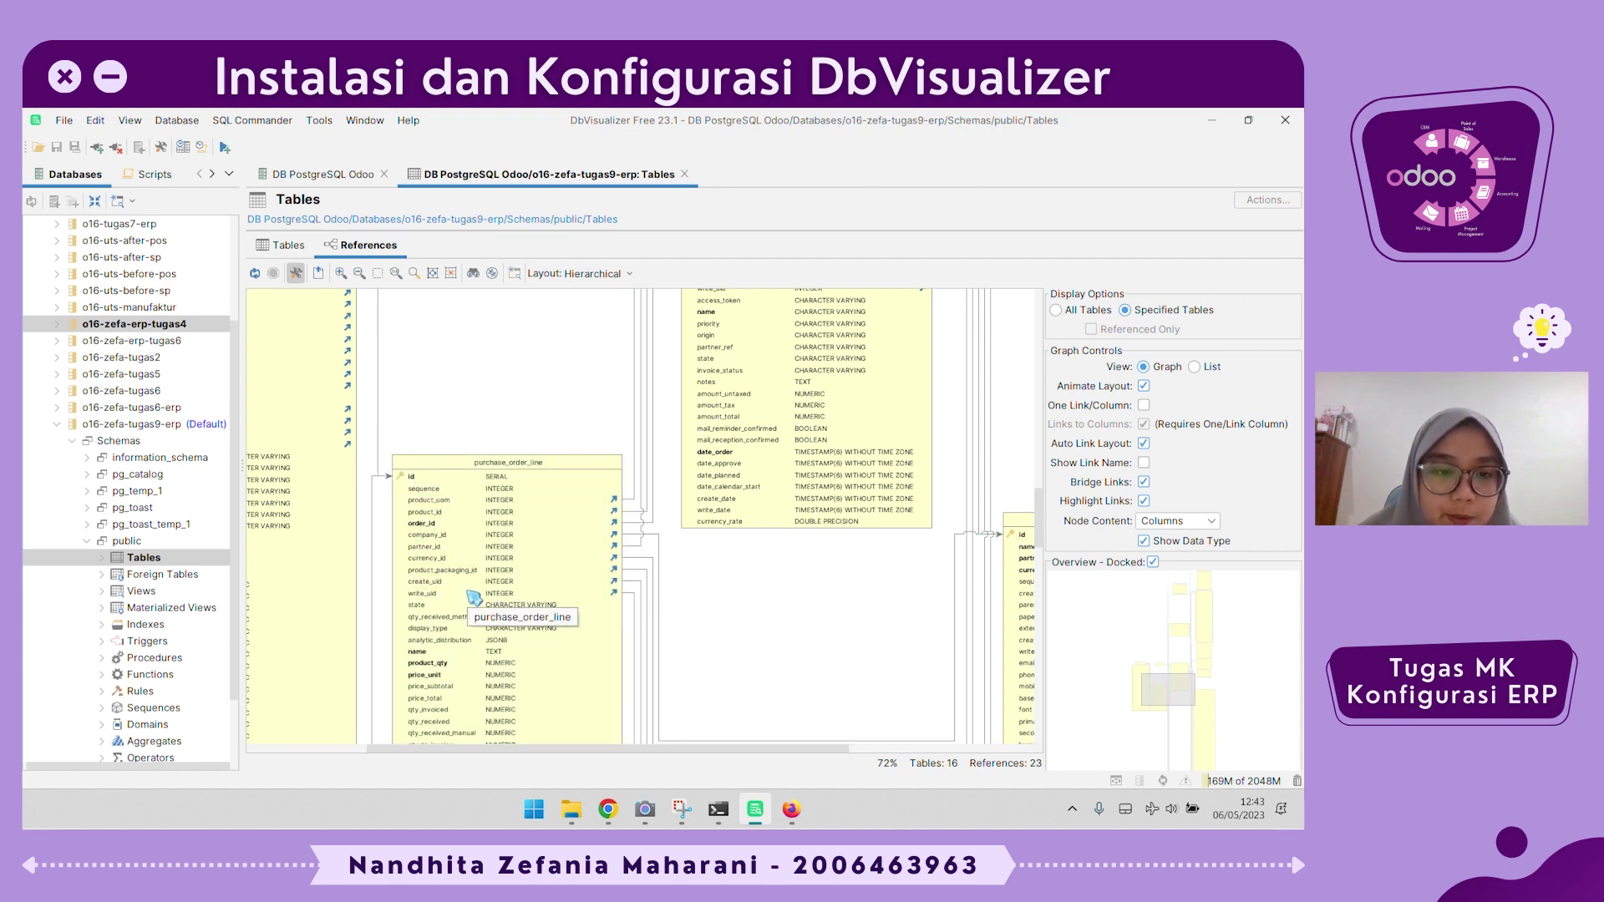
# Examine the remaining columns of purchase_order_line, including the quantity, price and date columns, and highlight the table's links again.
pyautogui.scroll(-1, 475, 619)
pyautogui.scroll(-2, 443, 673)
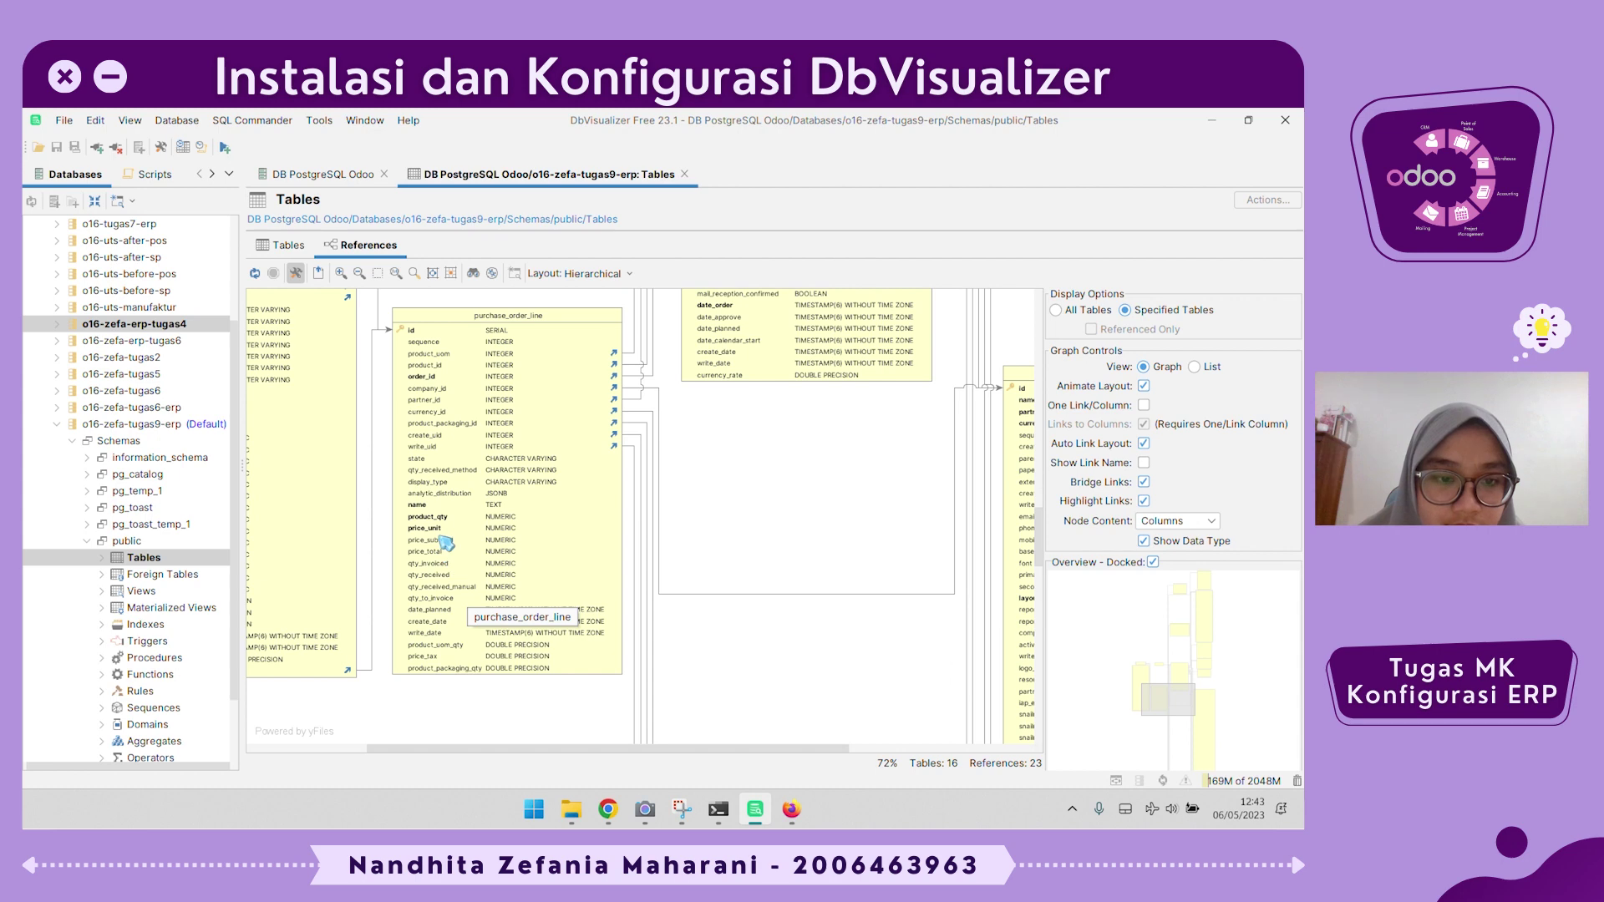
pyautogui.click(439, 635)
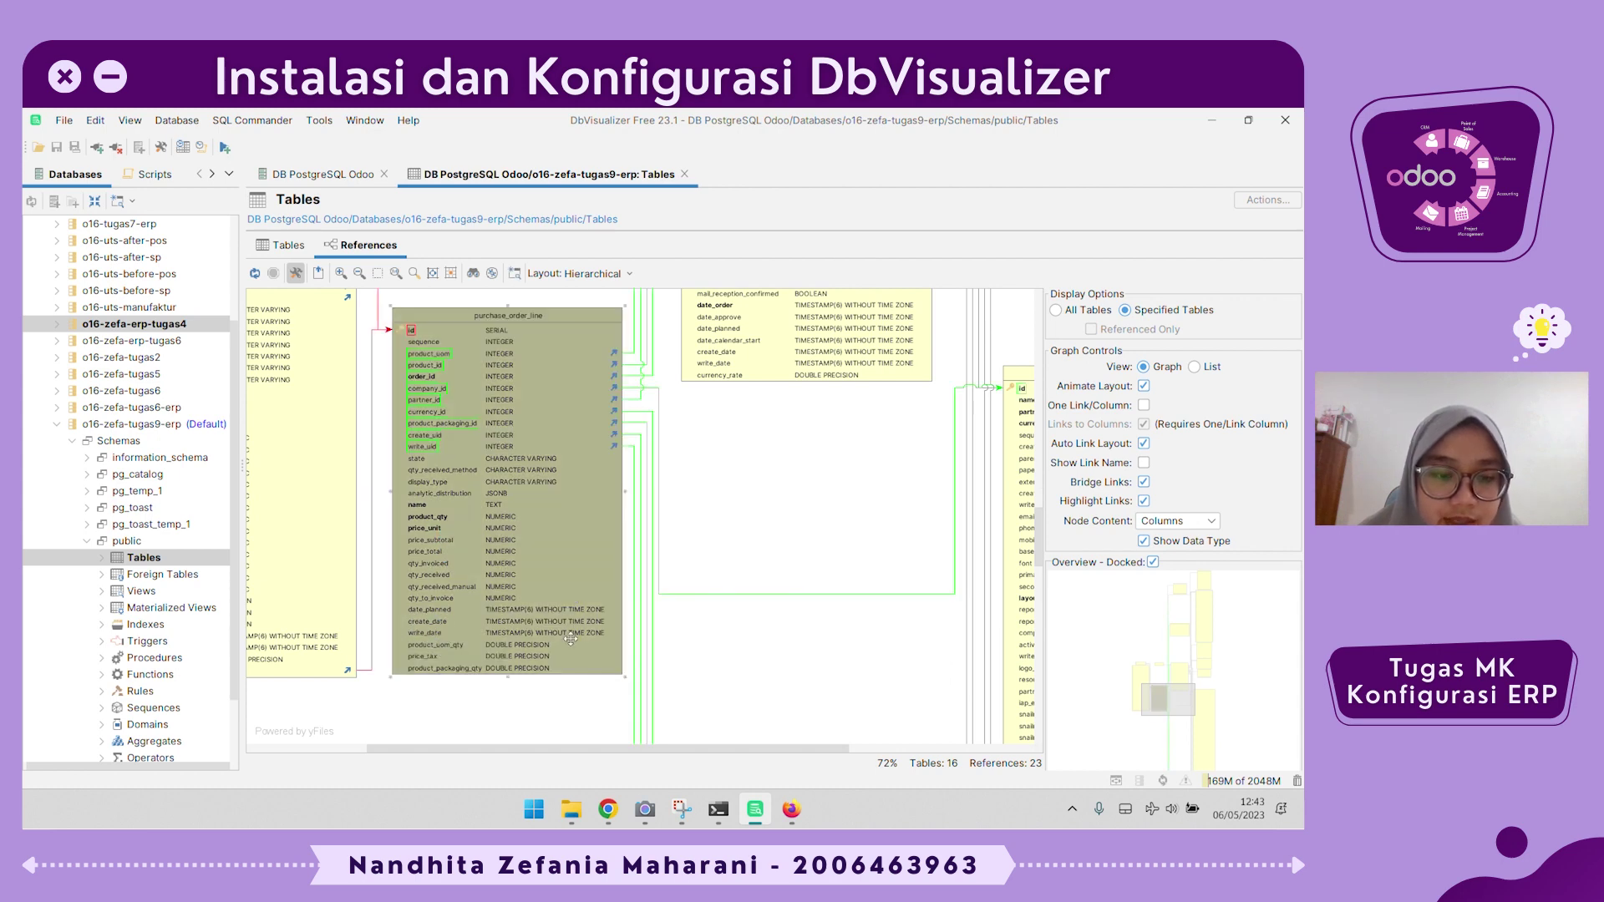
pyautogui.click(844, 561)
pyautogui.scroll(1, 467, 614)
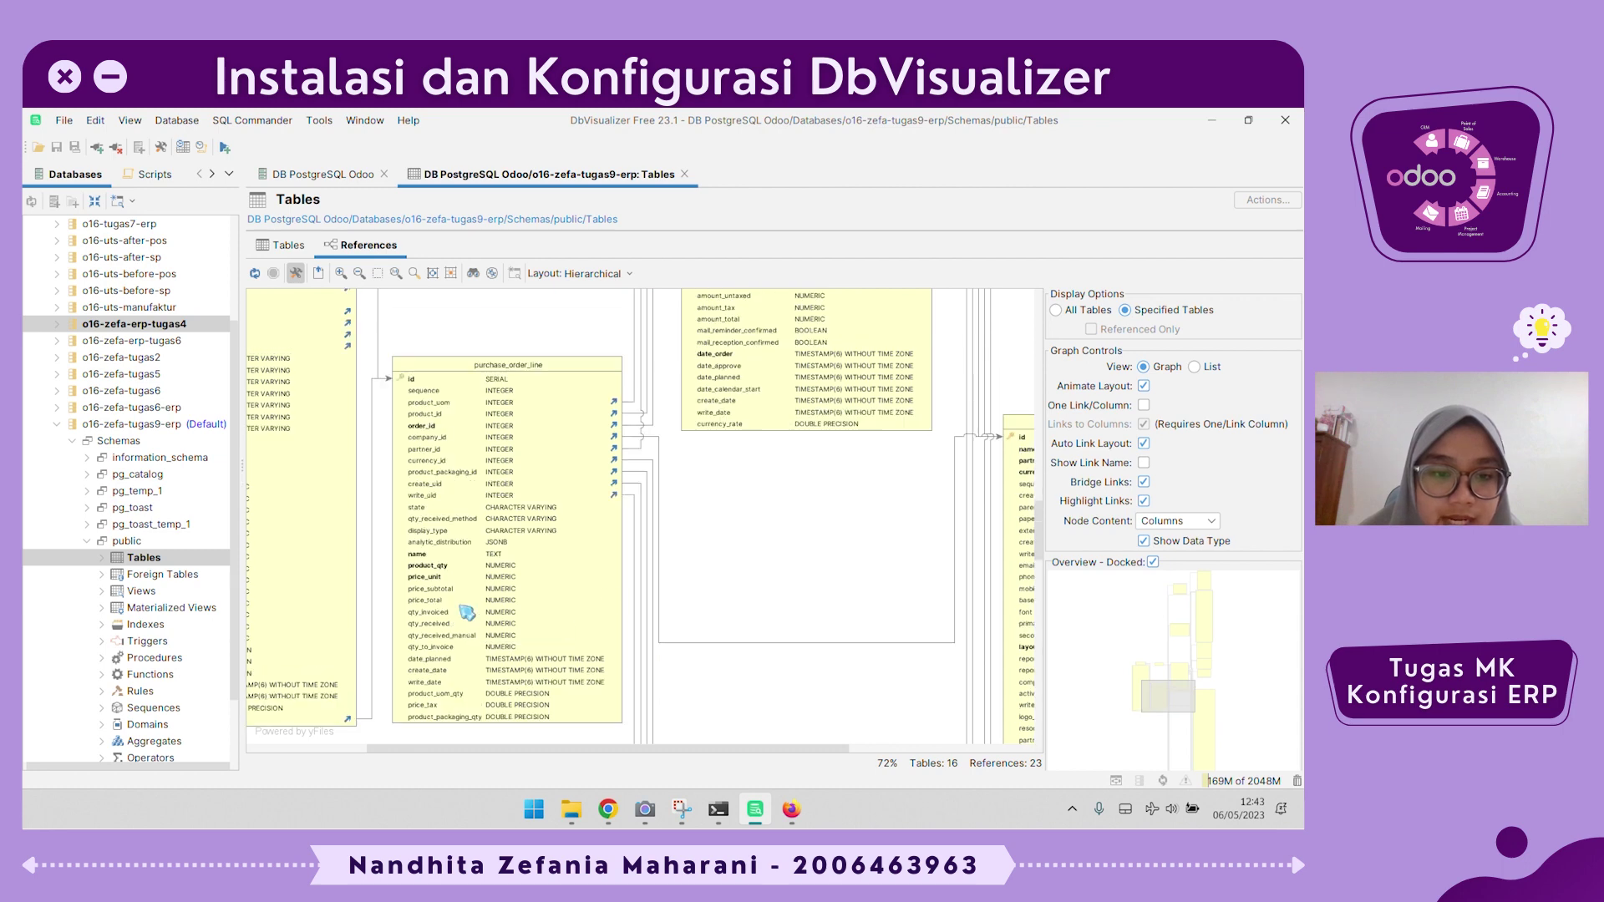
pyautogui.scroll(1, 467, 613)
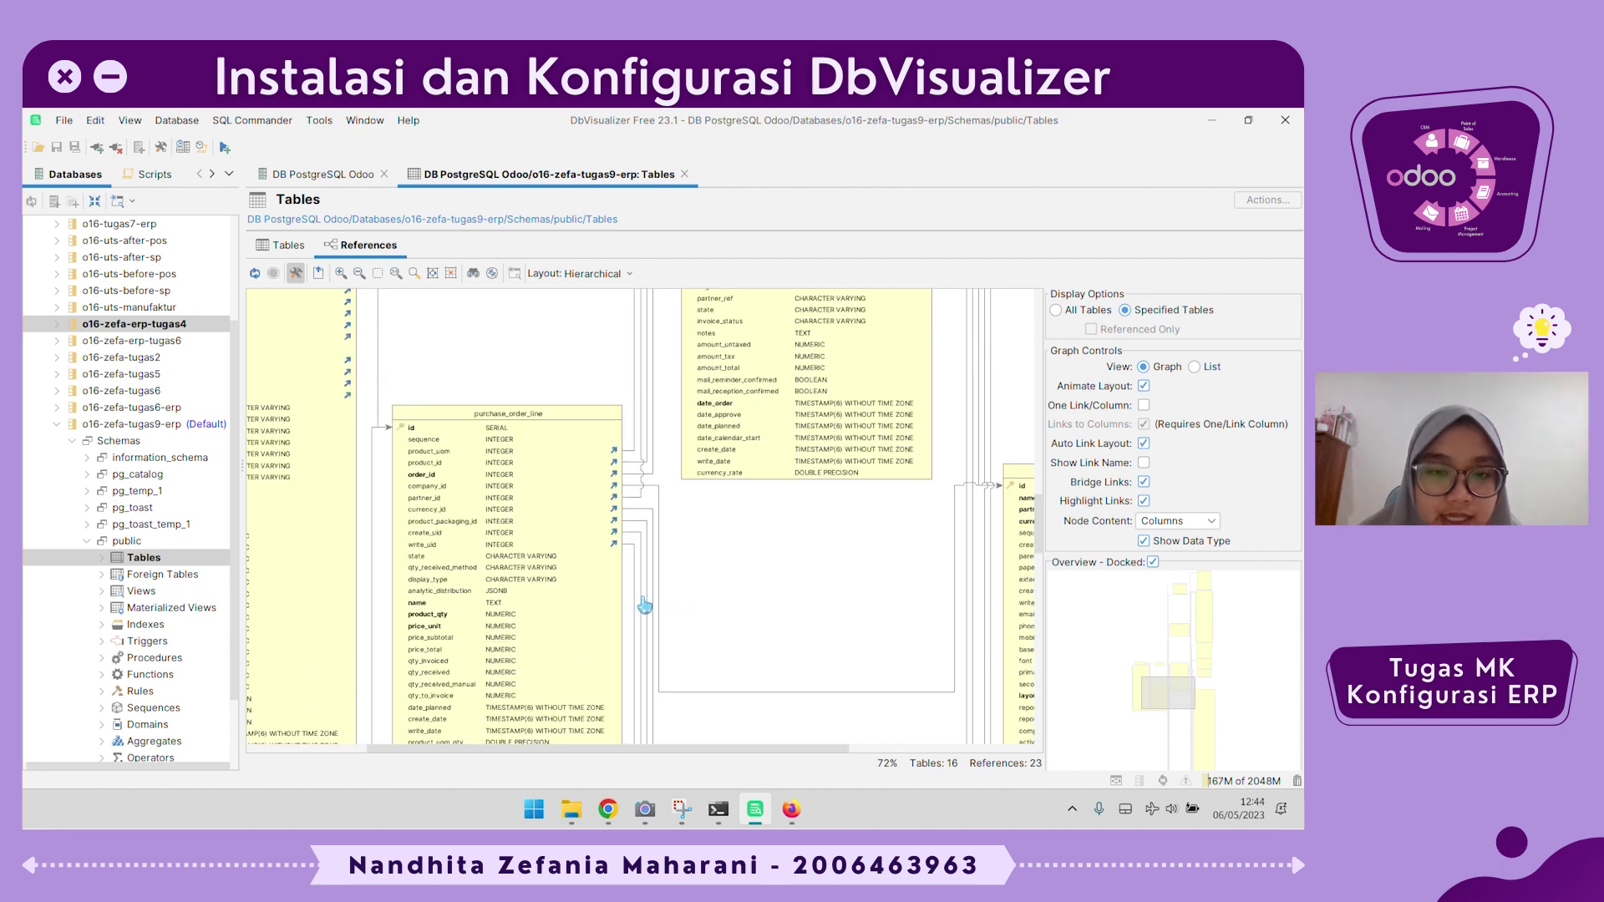
# Follow the links below purchase_order_line to the lowest tables of the reference graph, and survey the whole graph zoomed out.
pyautogui.scroll(-6, 739, 602)
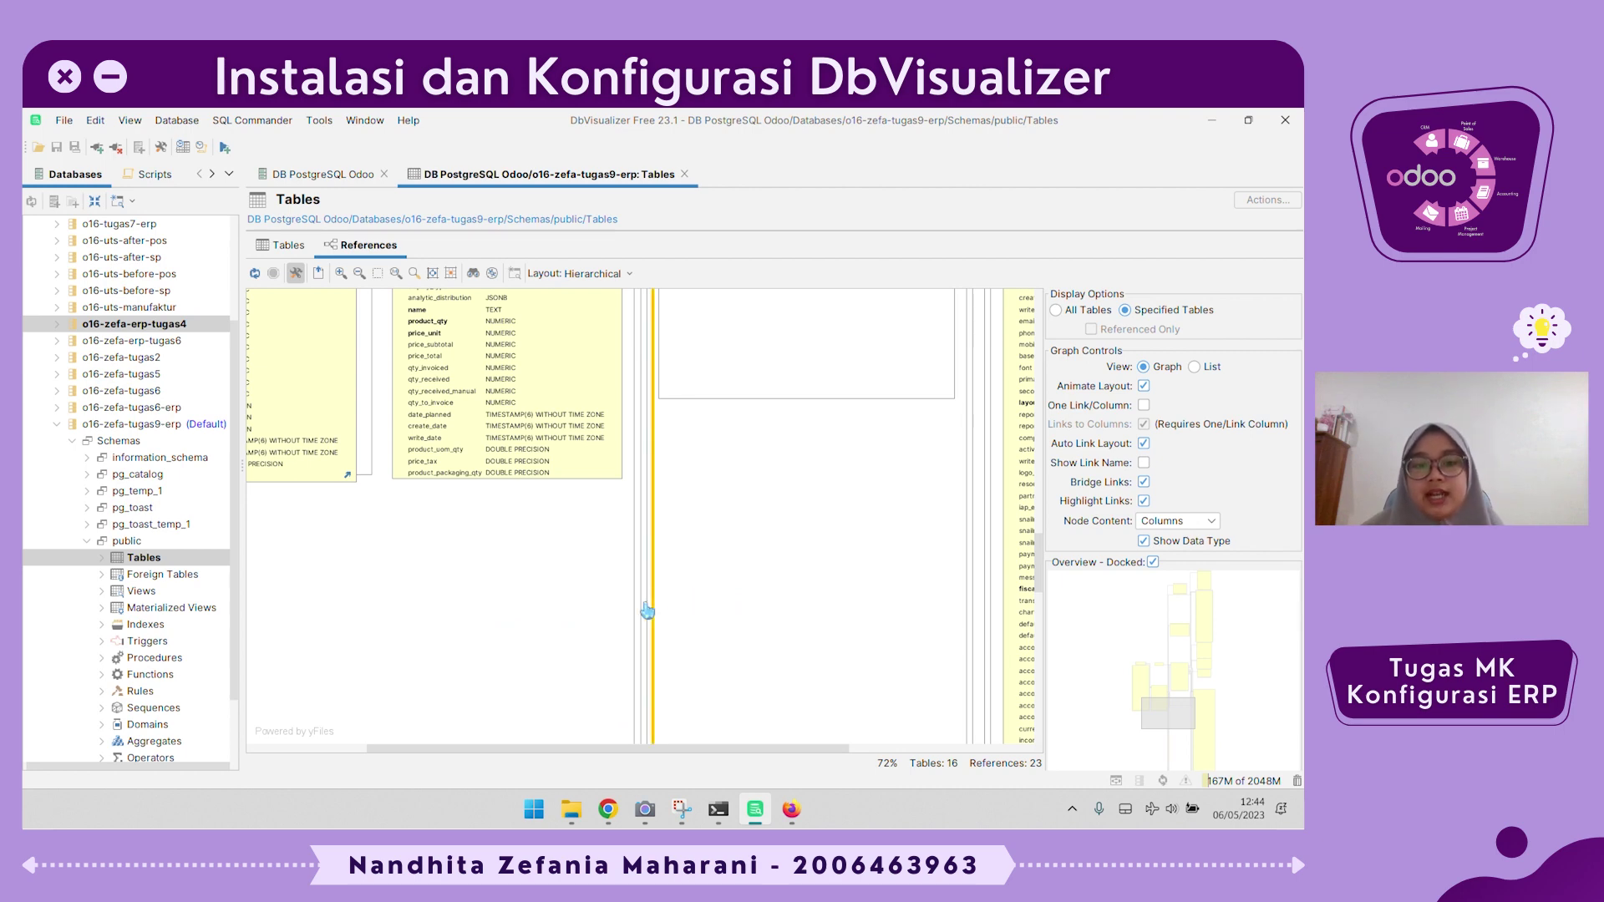
pyautogui.scroll(3, 648, 611)
pyautogui.scroll(-10, 720, 616)
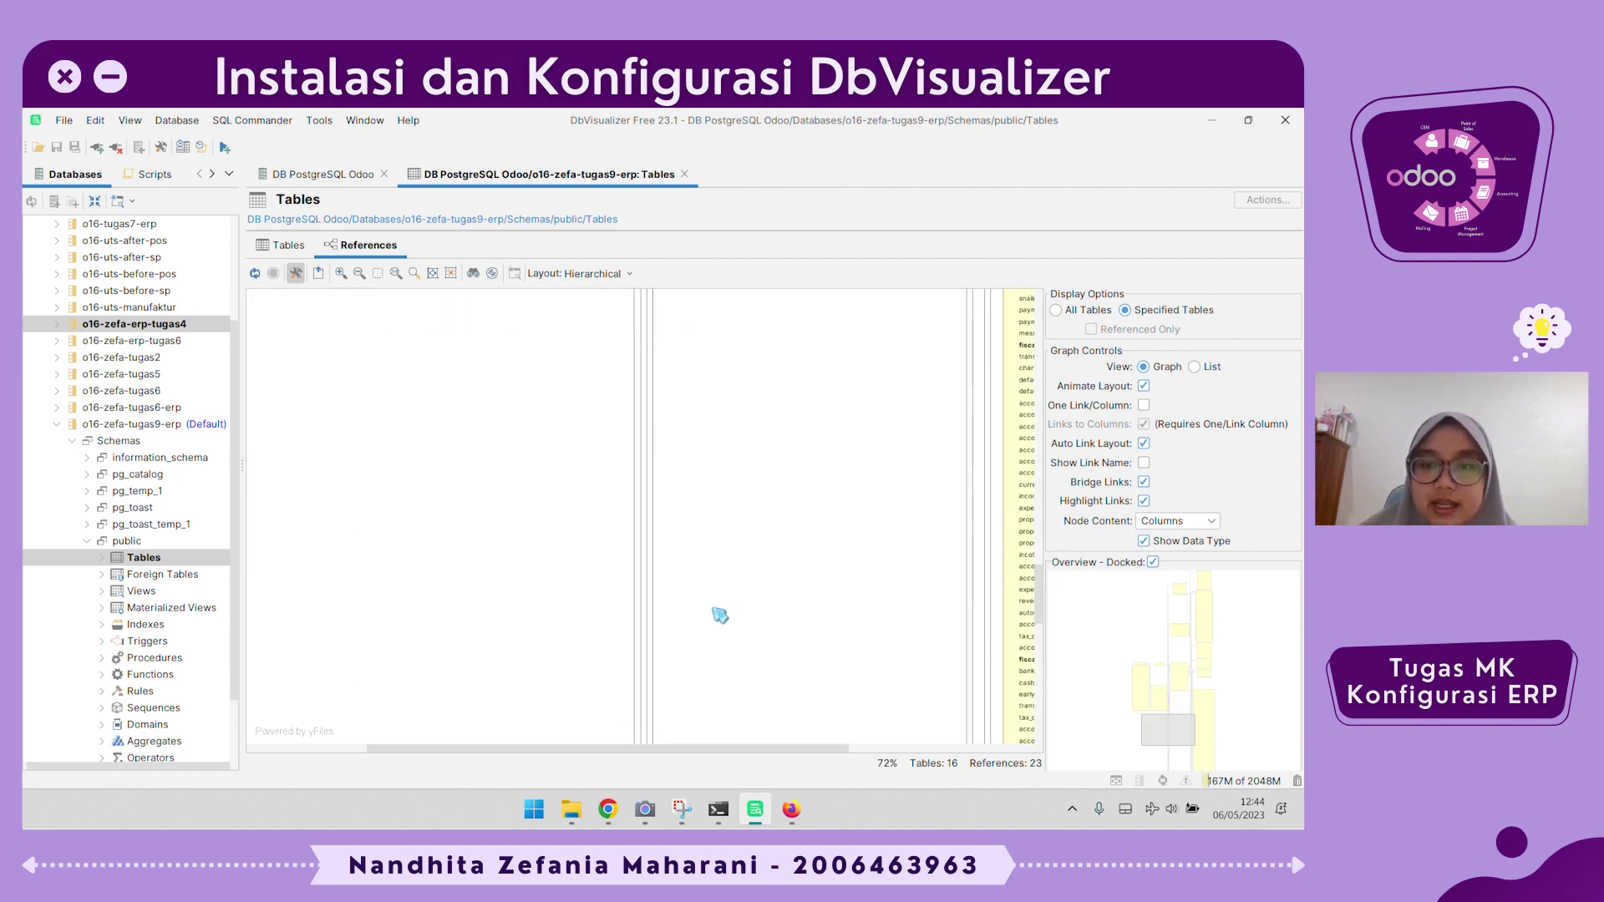
pyautogui.scroll(-2, 720, 615)
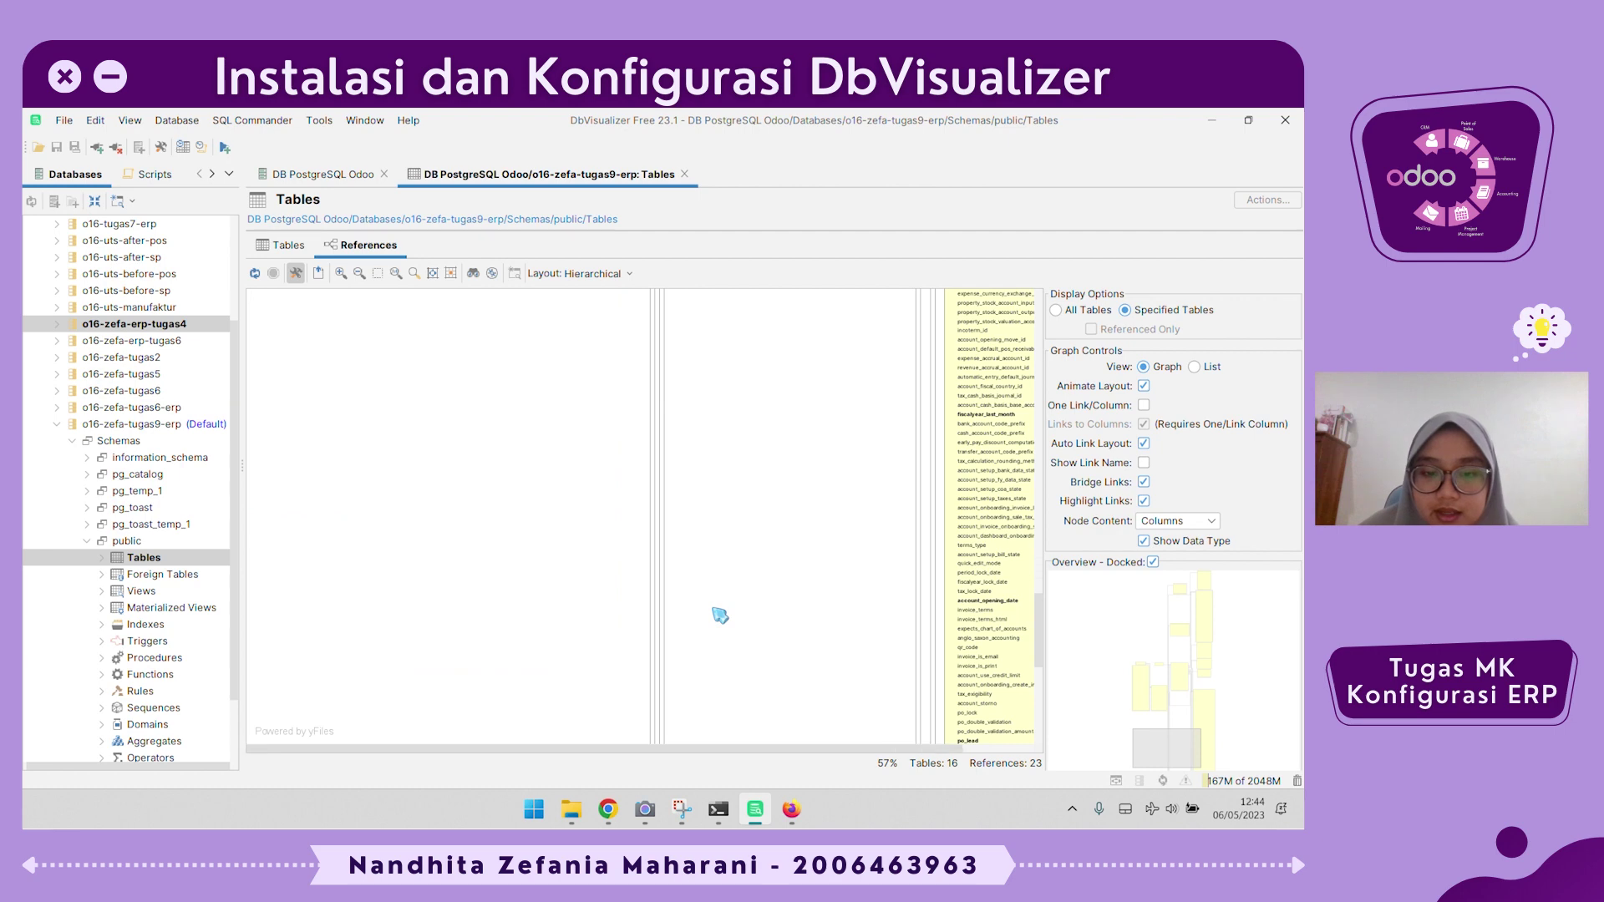
pyautogui.scroll(-2, 720, 616)
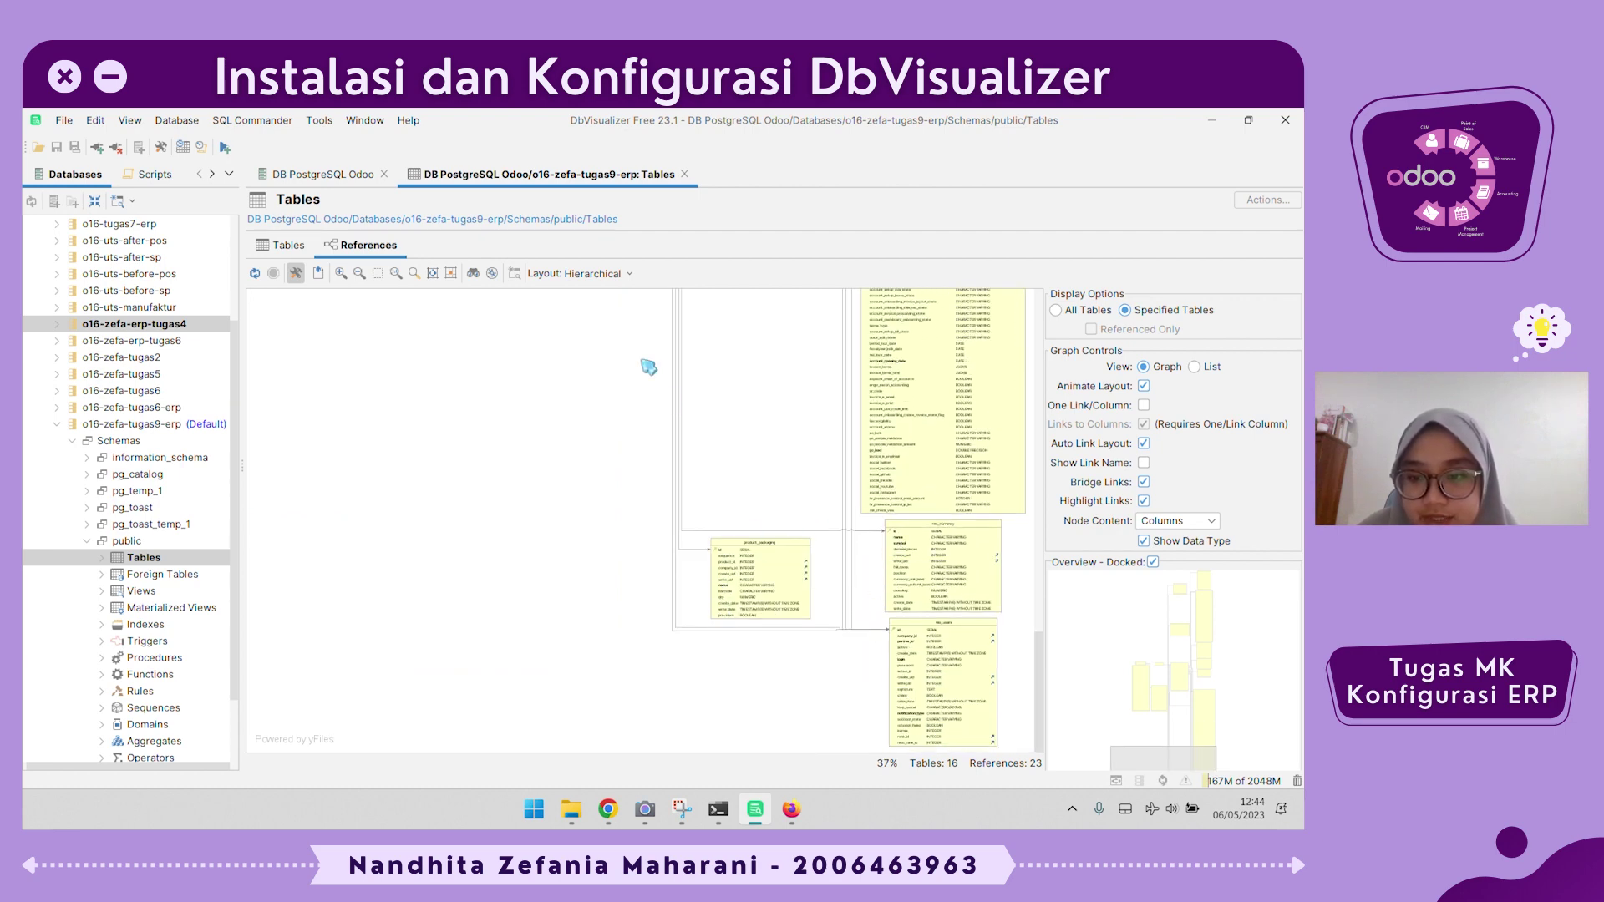
pyautogui.scroll(5, 648, 365)
pyautogui.scroll(3, 649, 365)
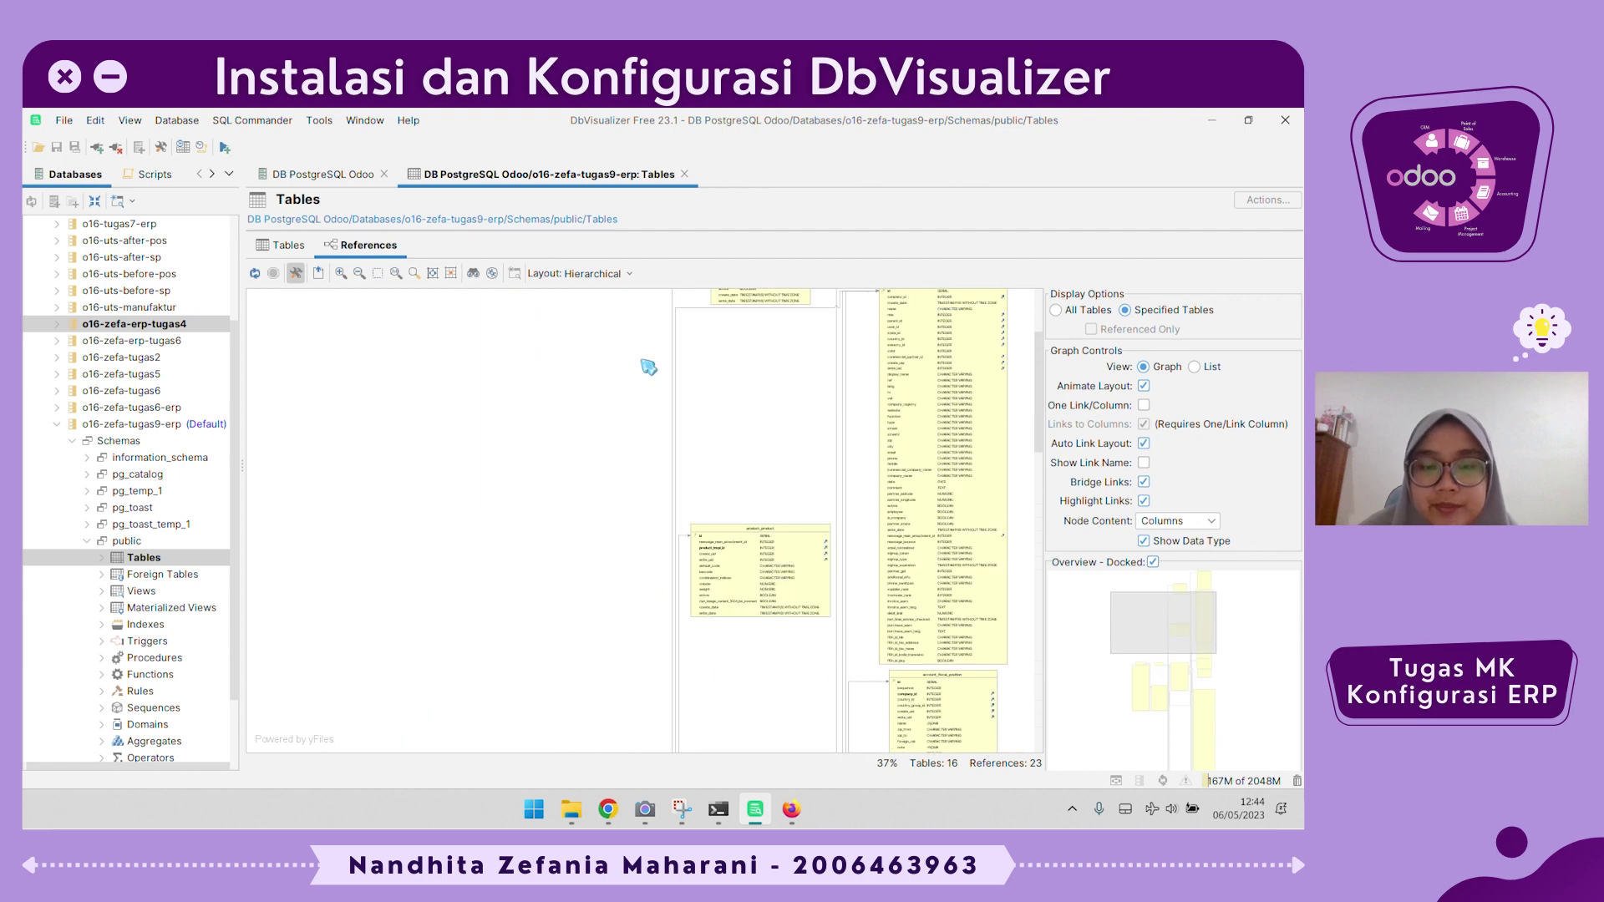
# Examine account_move_purchase_order_rel and its link to purchase_order, along with the neighbouring account_move_line and account_payment_term tables.
pyautogui.scroll(-4, 582, 547)
pyautogui.scroll(5, 582, 552)
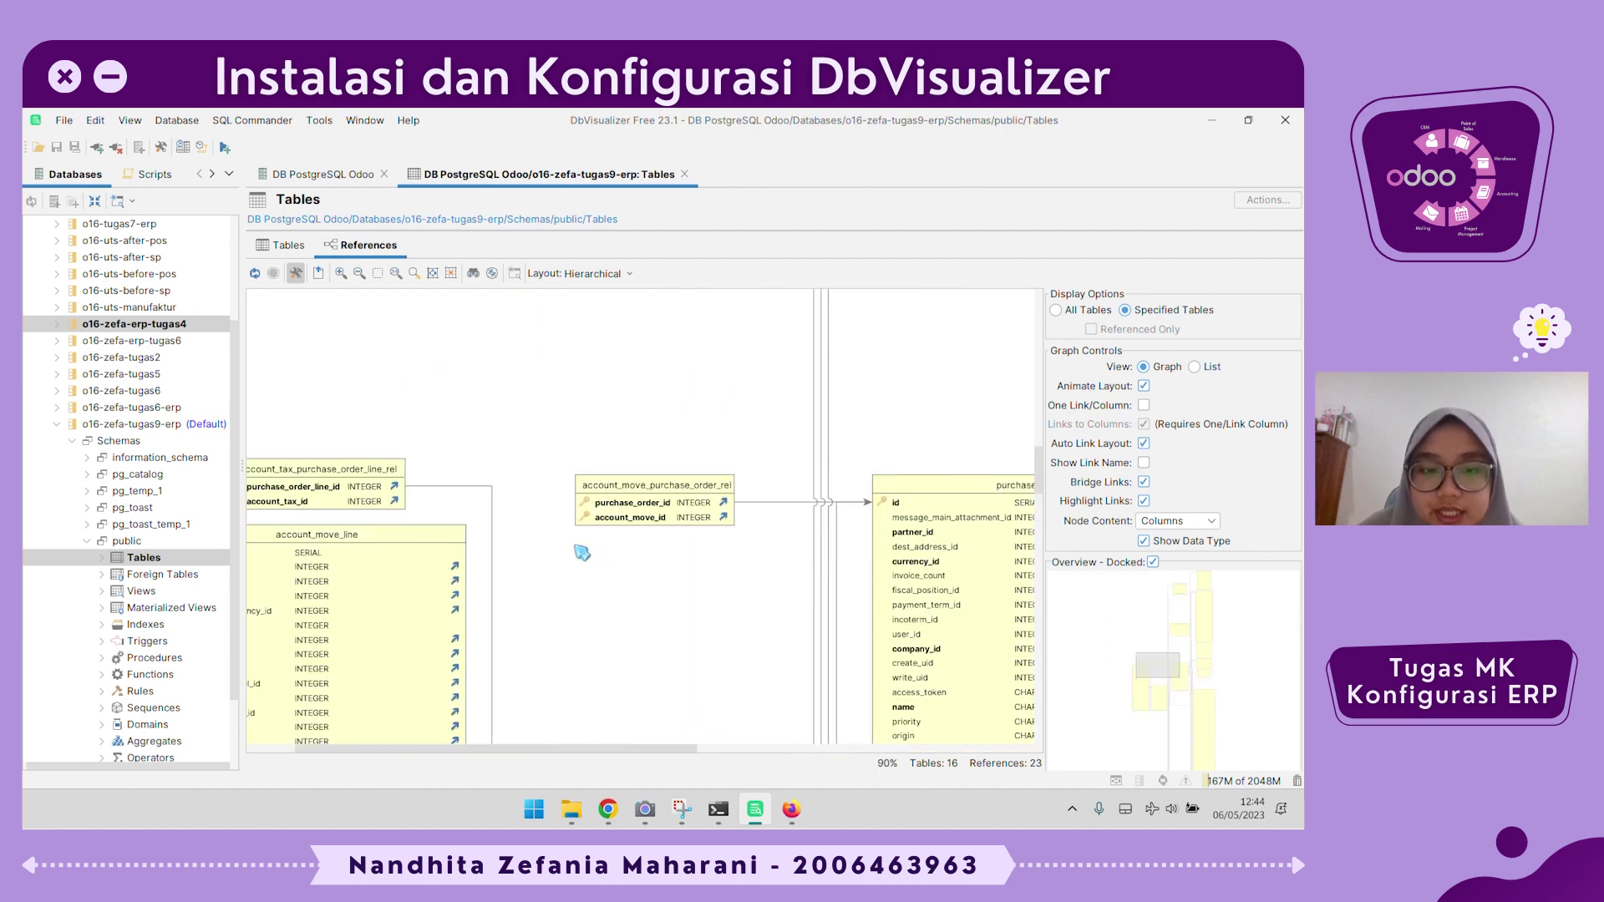
pyautogui.scroll(4, 583, 552)
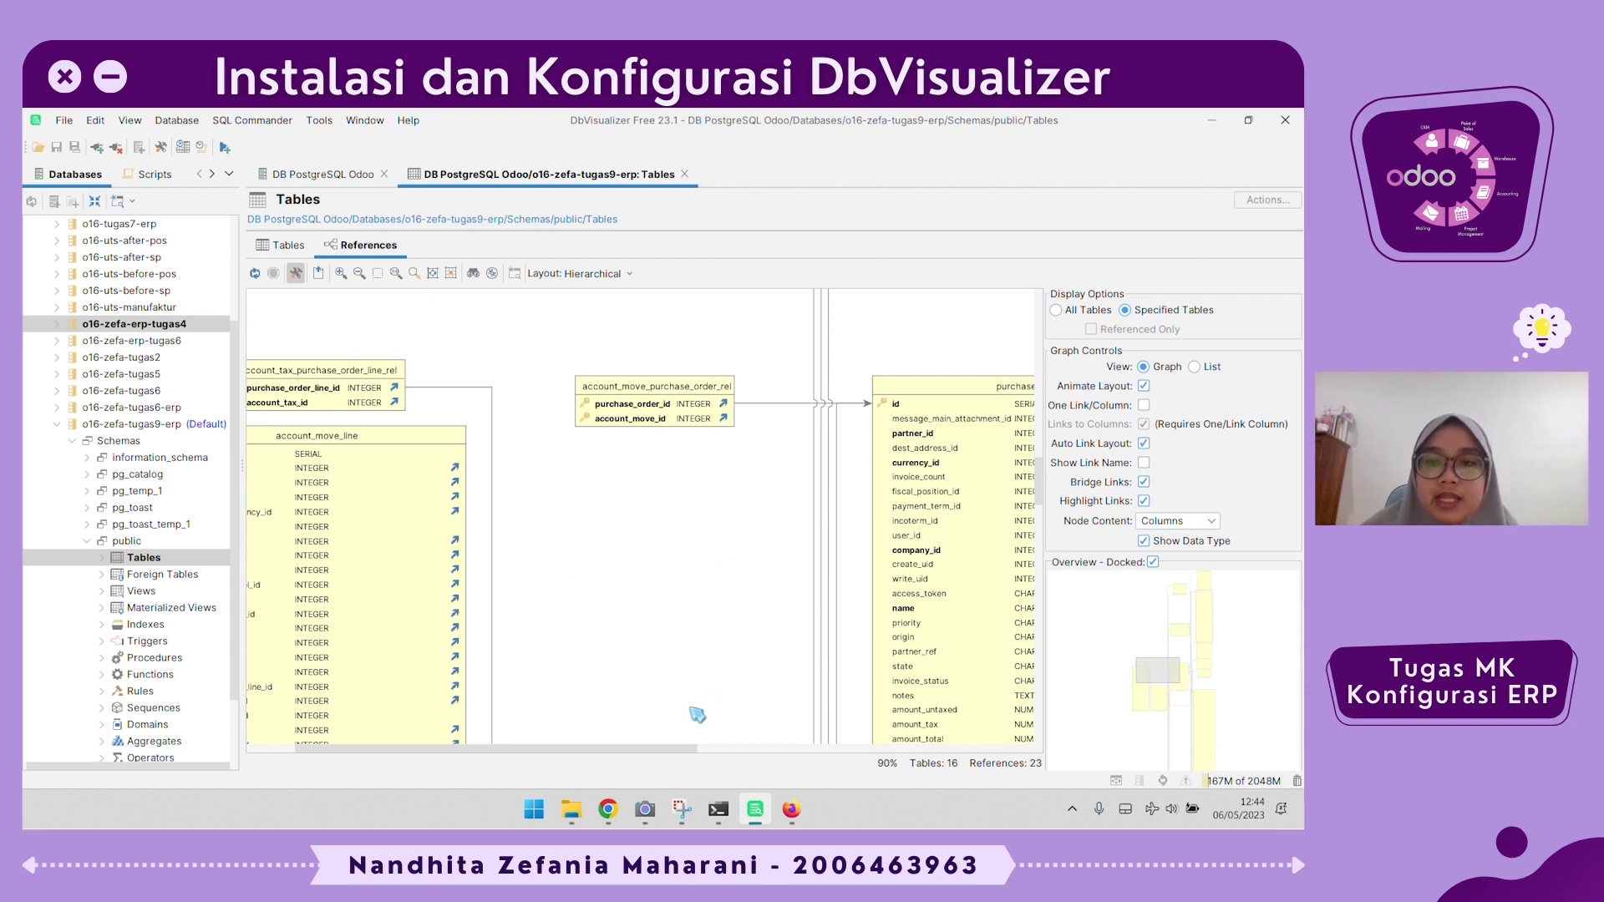
pyautogui.scroll(-2, 699, 714)
pyautogui.scroll(-1, 697, 714)
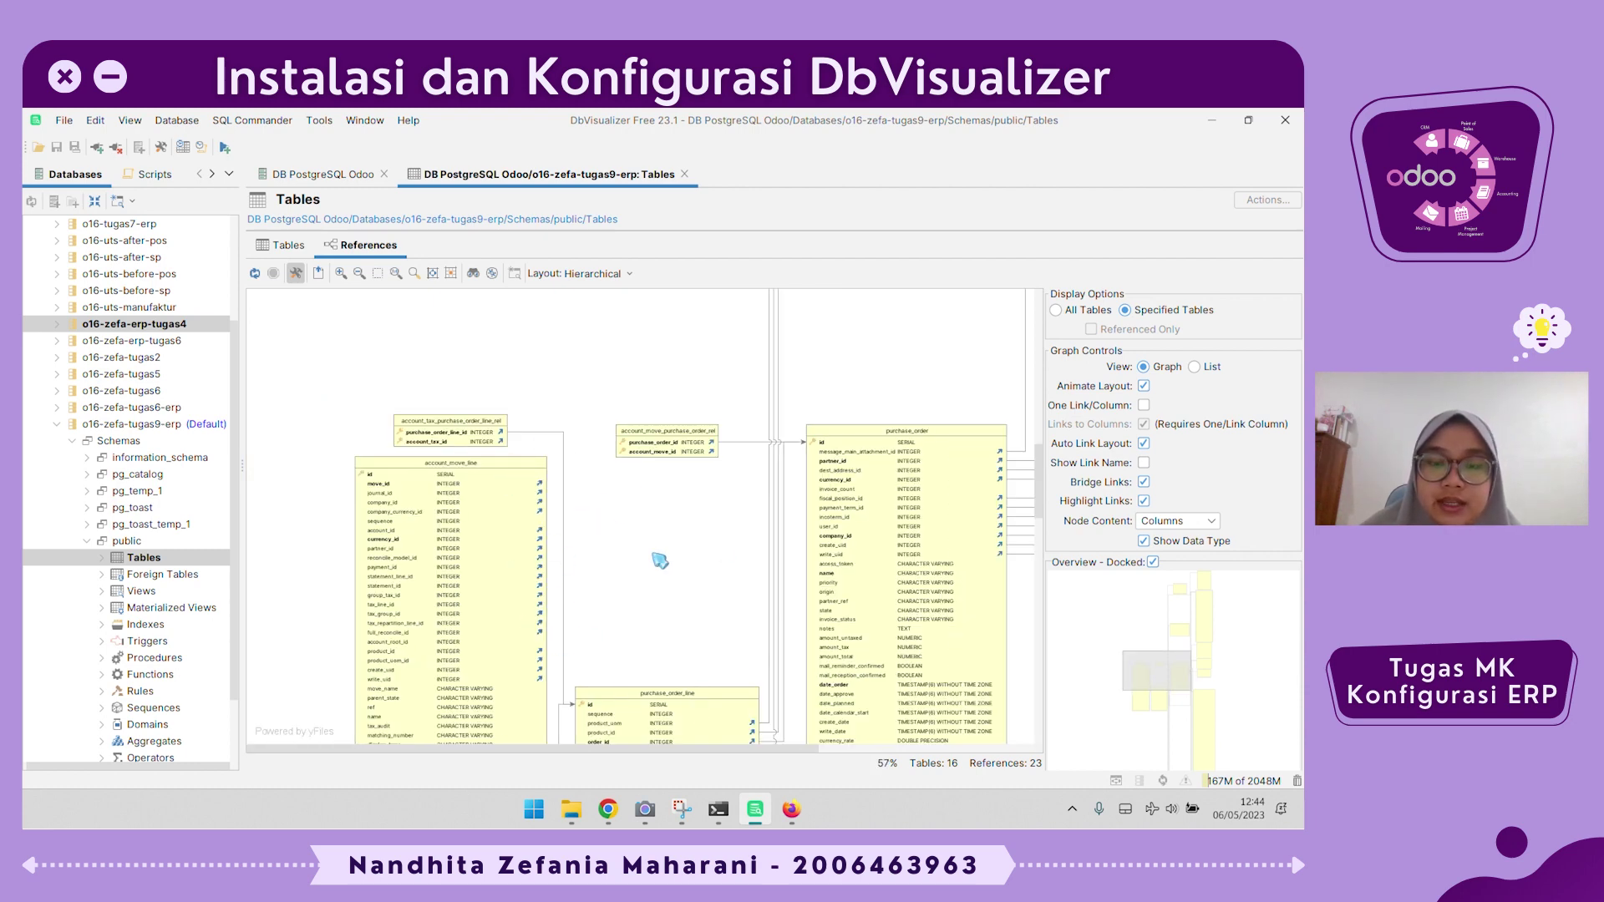
pyautogui.scroll(1, 911, 735)
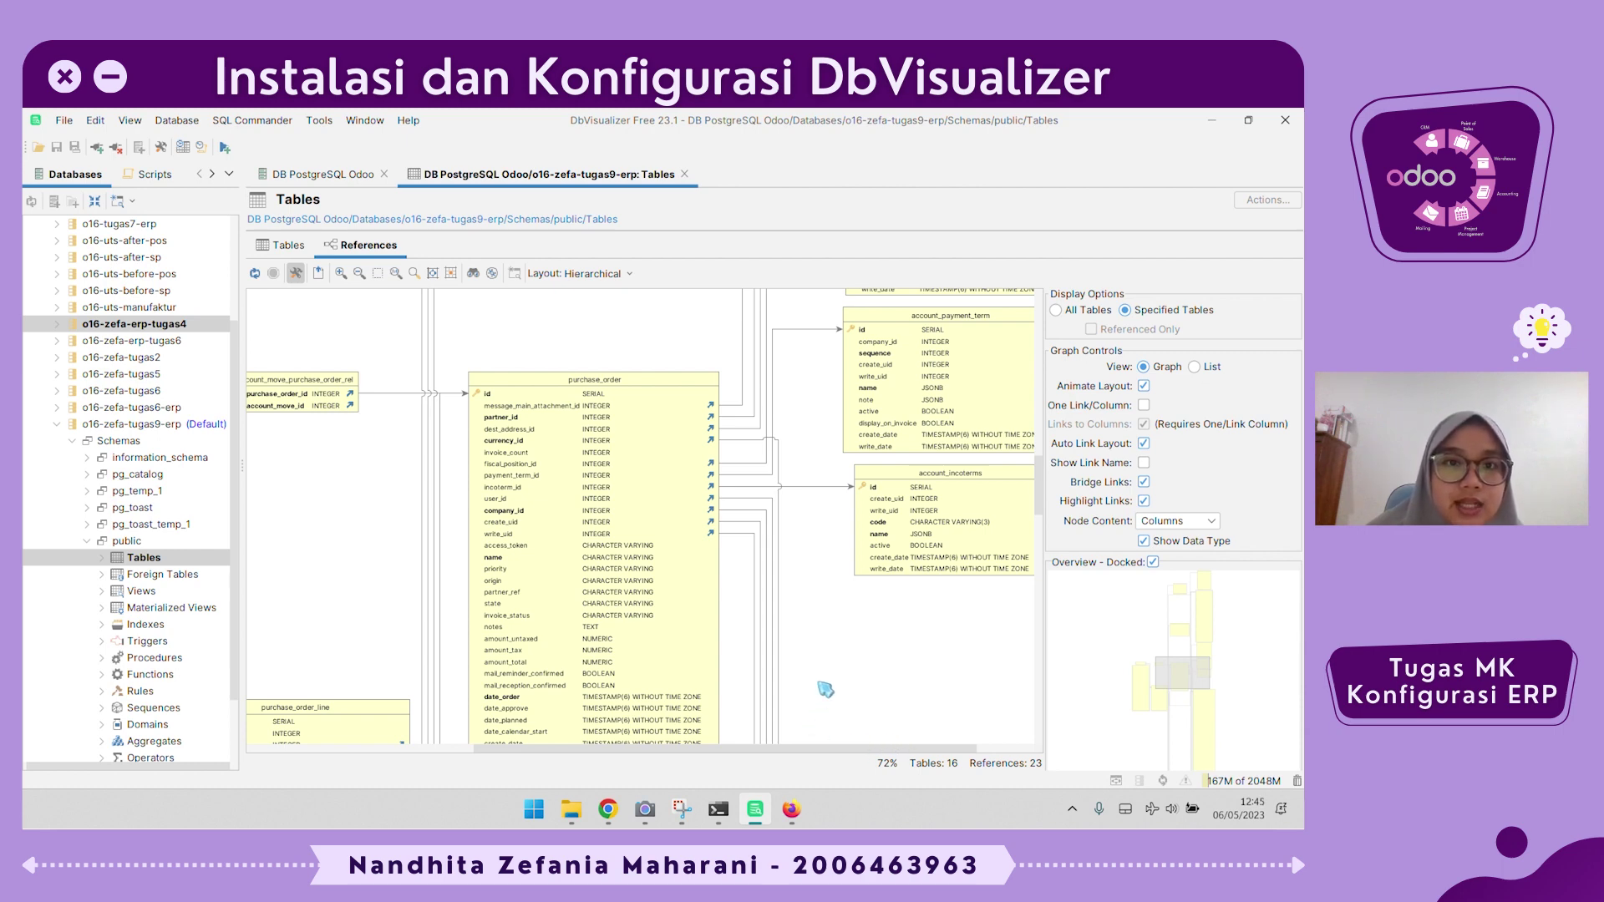
# Filter the table list by "purcha" and open purchase_order in a new tab showing its data.
pyautogui.click(288, 245)
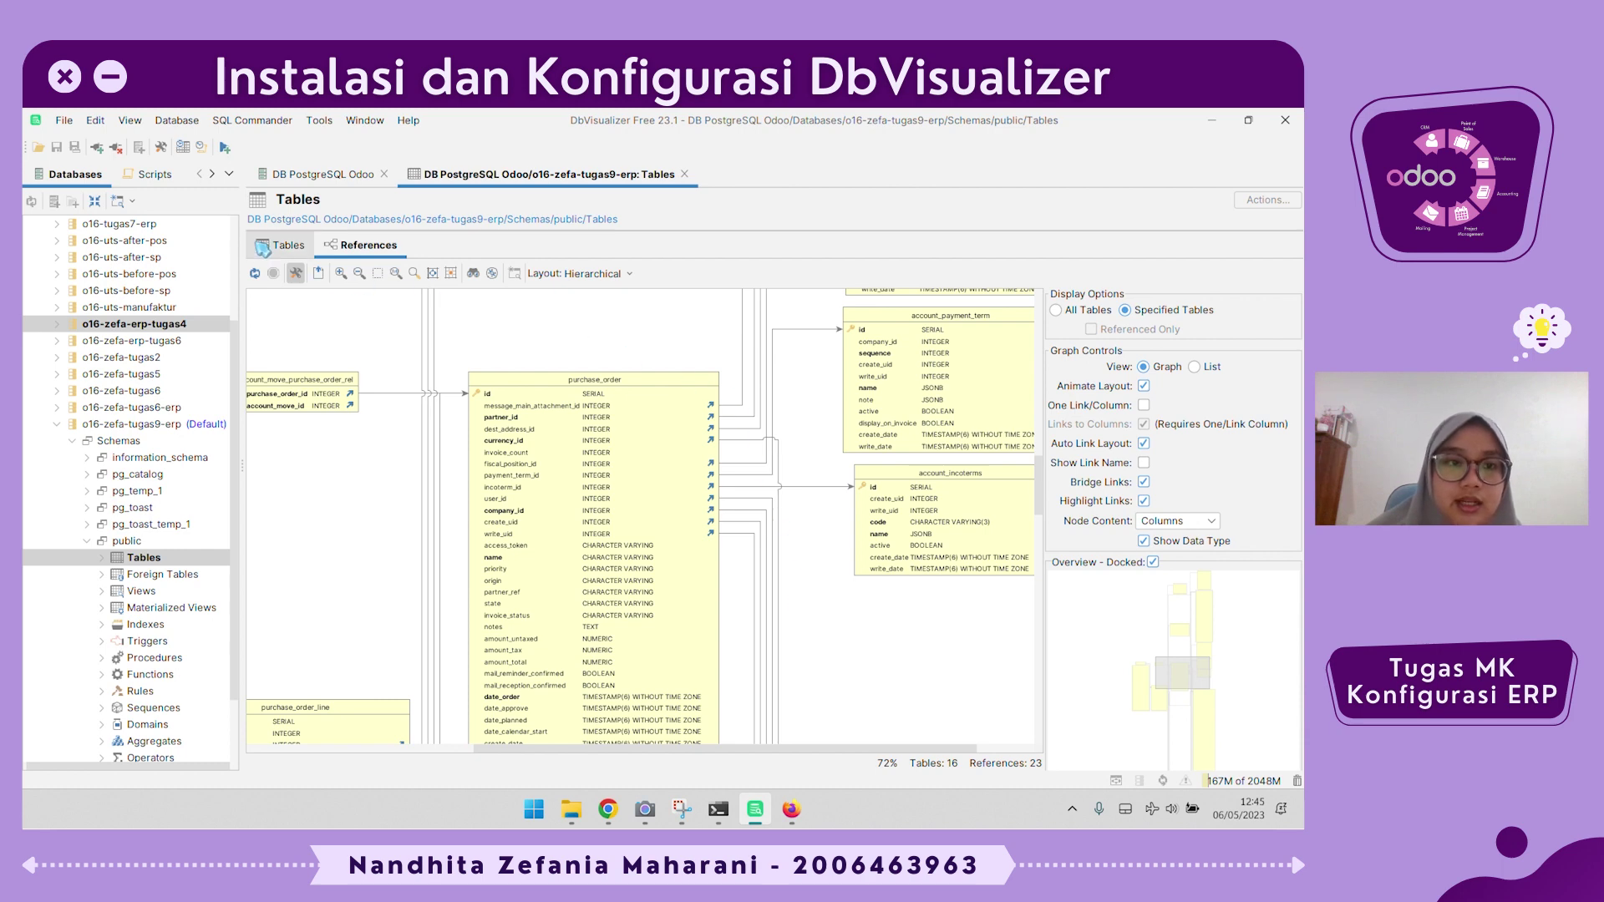
pyautogui.write('purcha')
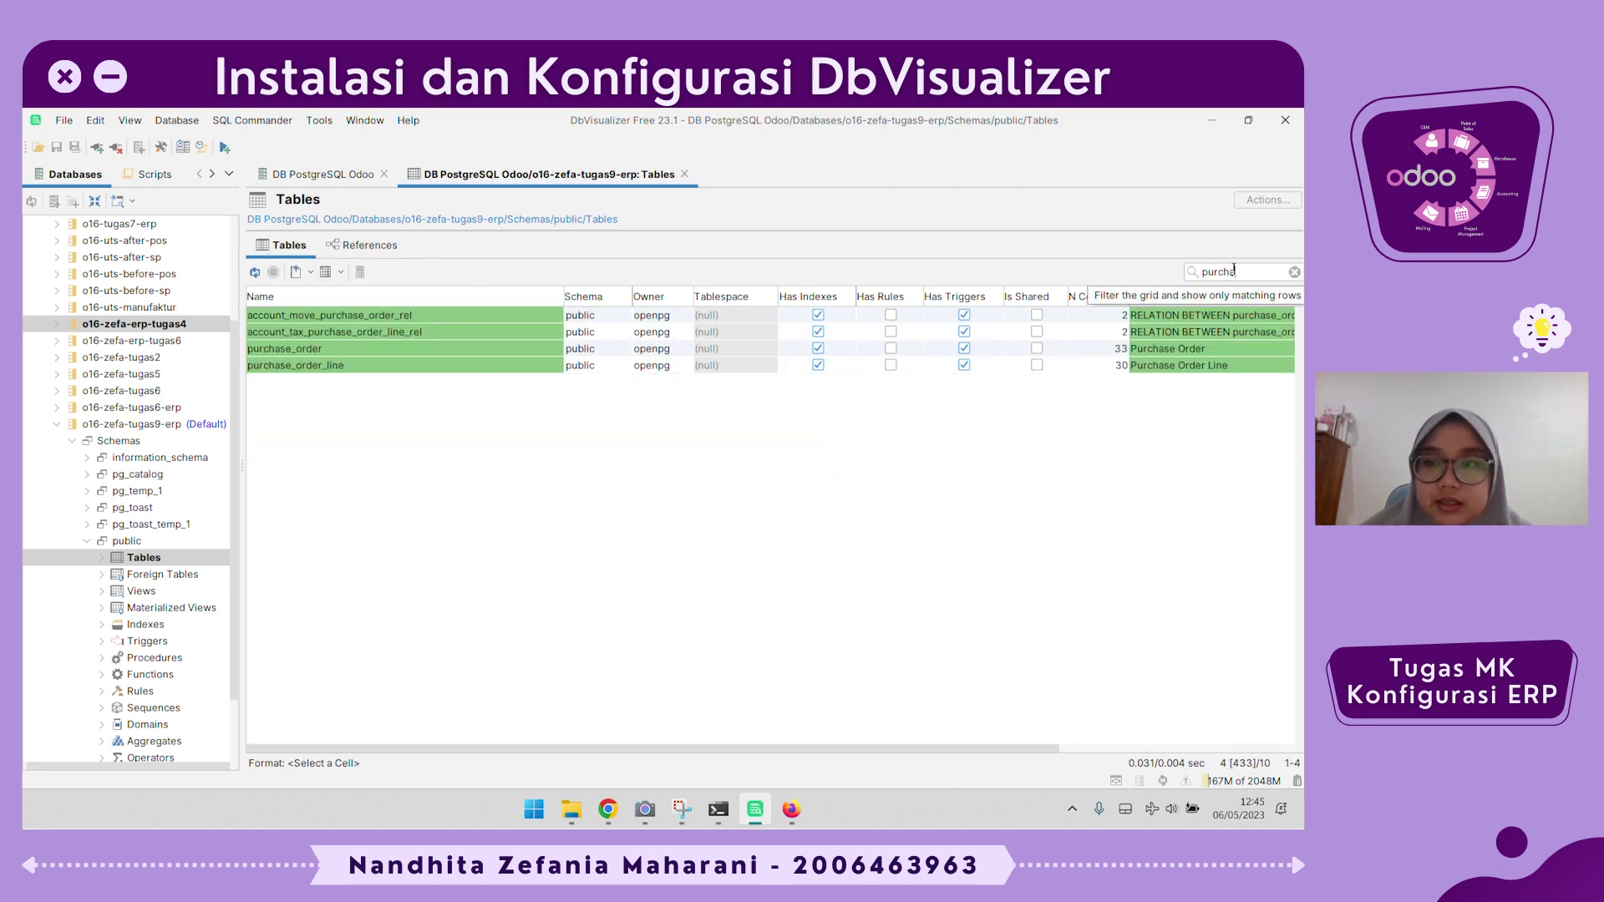
pyautogui.click(441, 357)
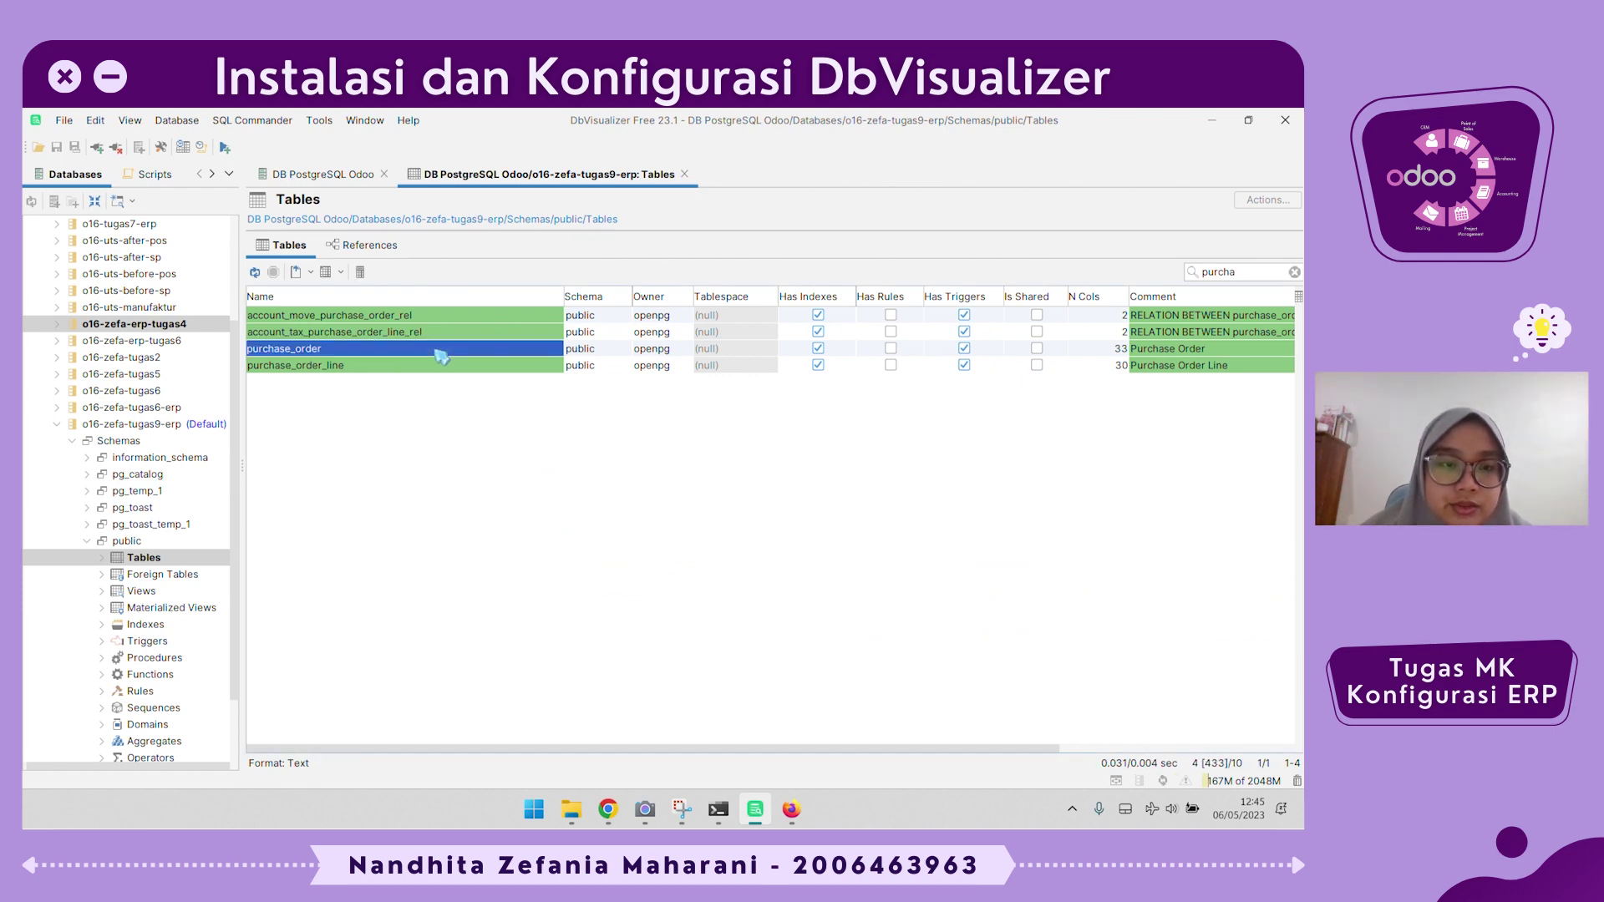
pyautogui.rightClick(440, 357)
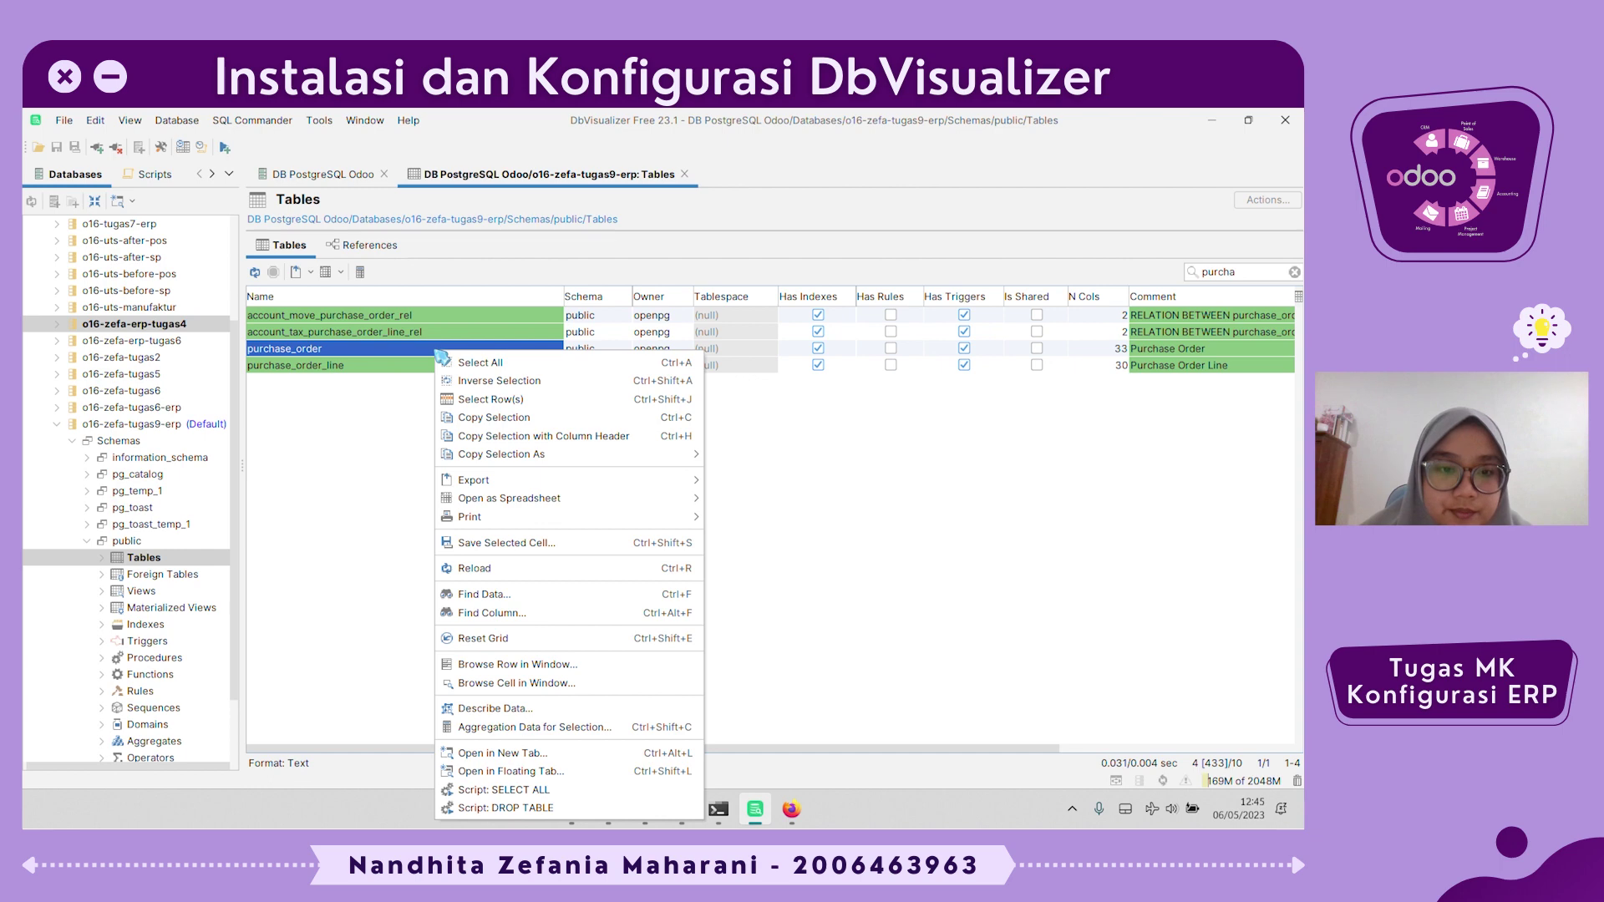
pyautogui.click(500, 752)
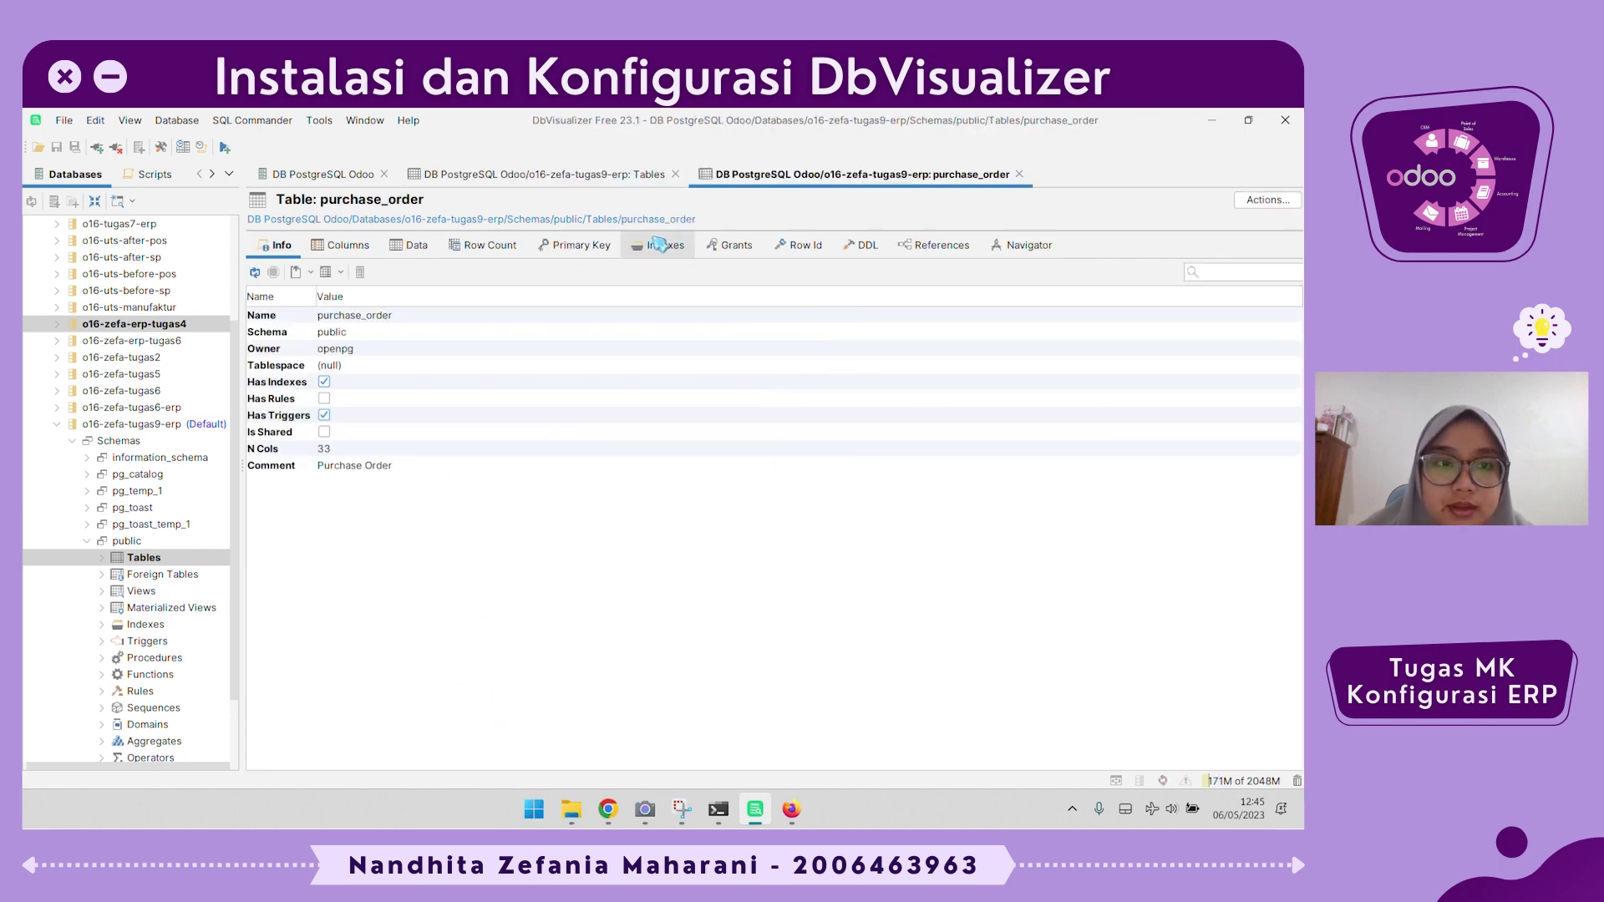
pyautogui.click(418, 249)
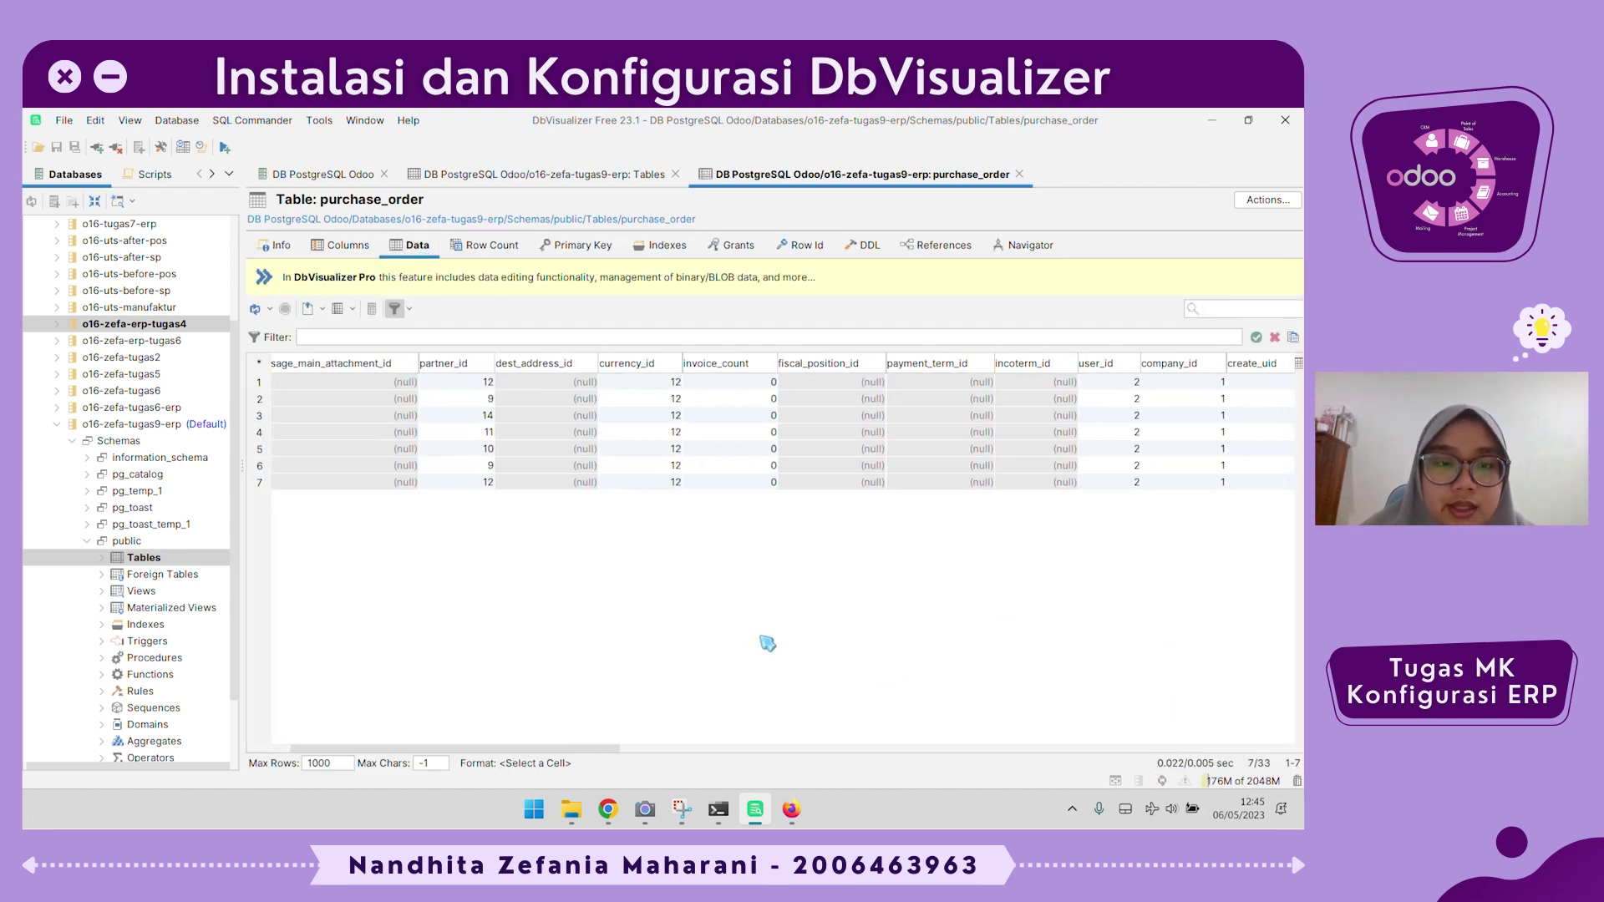
# Examine the purchase_order records across all columns, including the partner, name, state, amount and date columns.
pyautogui.hscroll(3, 767, 644)
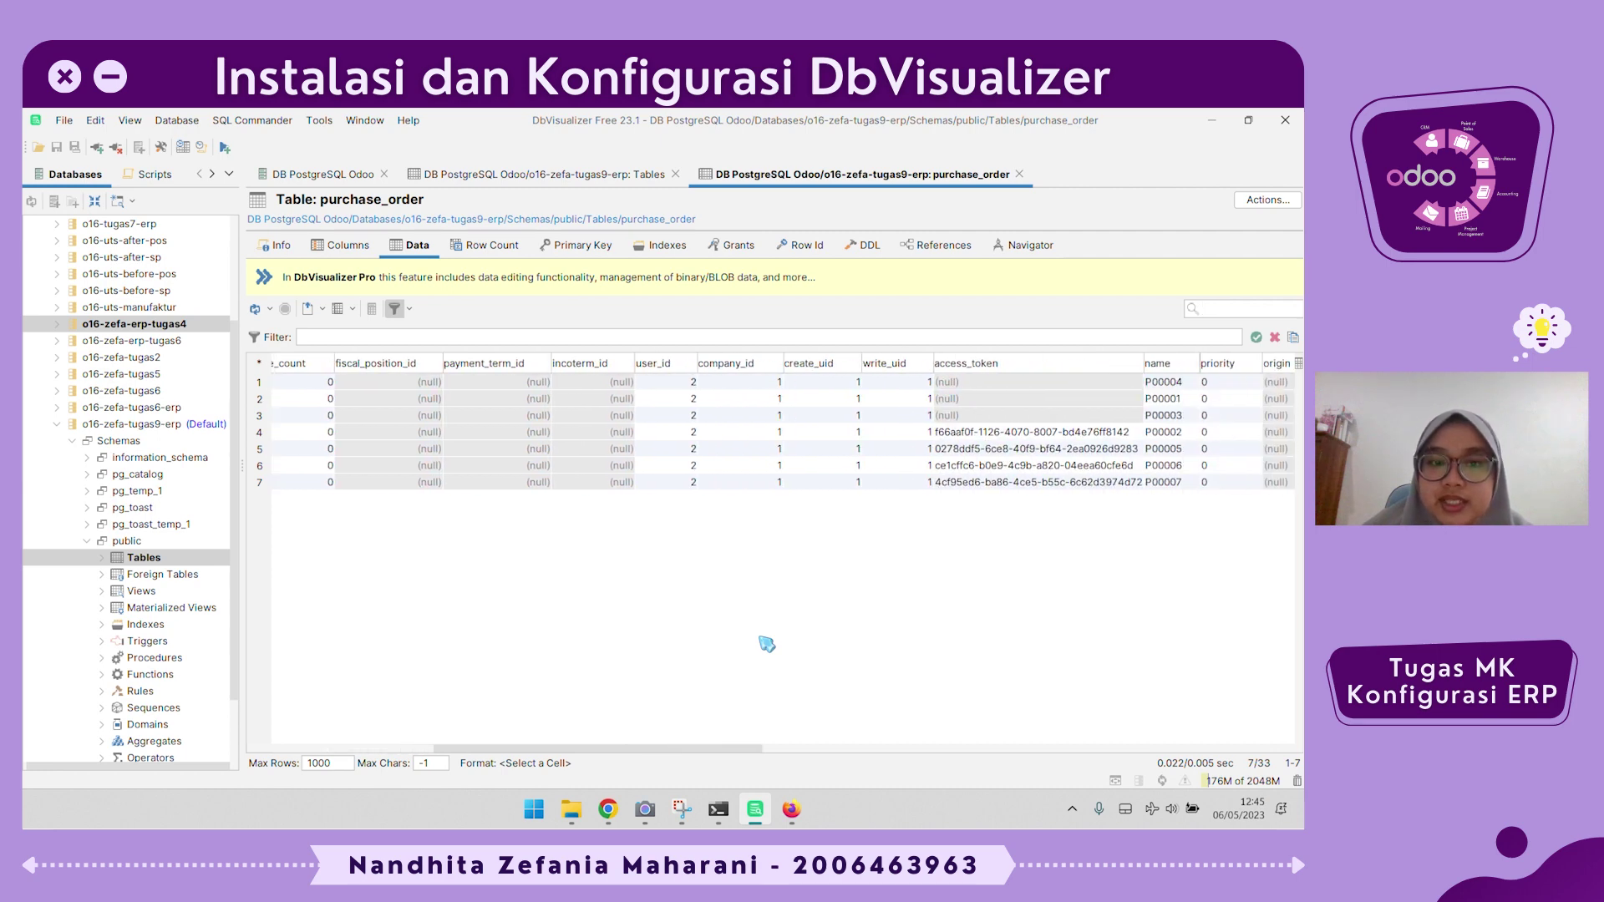
pyautogui.hscroll(5, 889, 473)
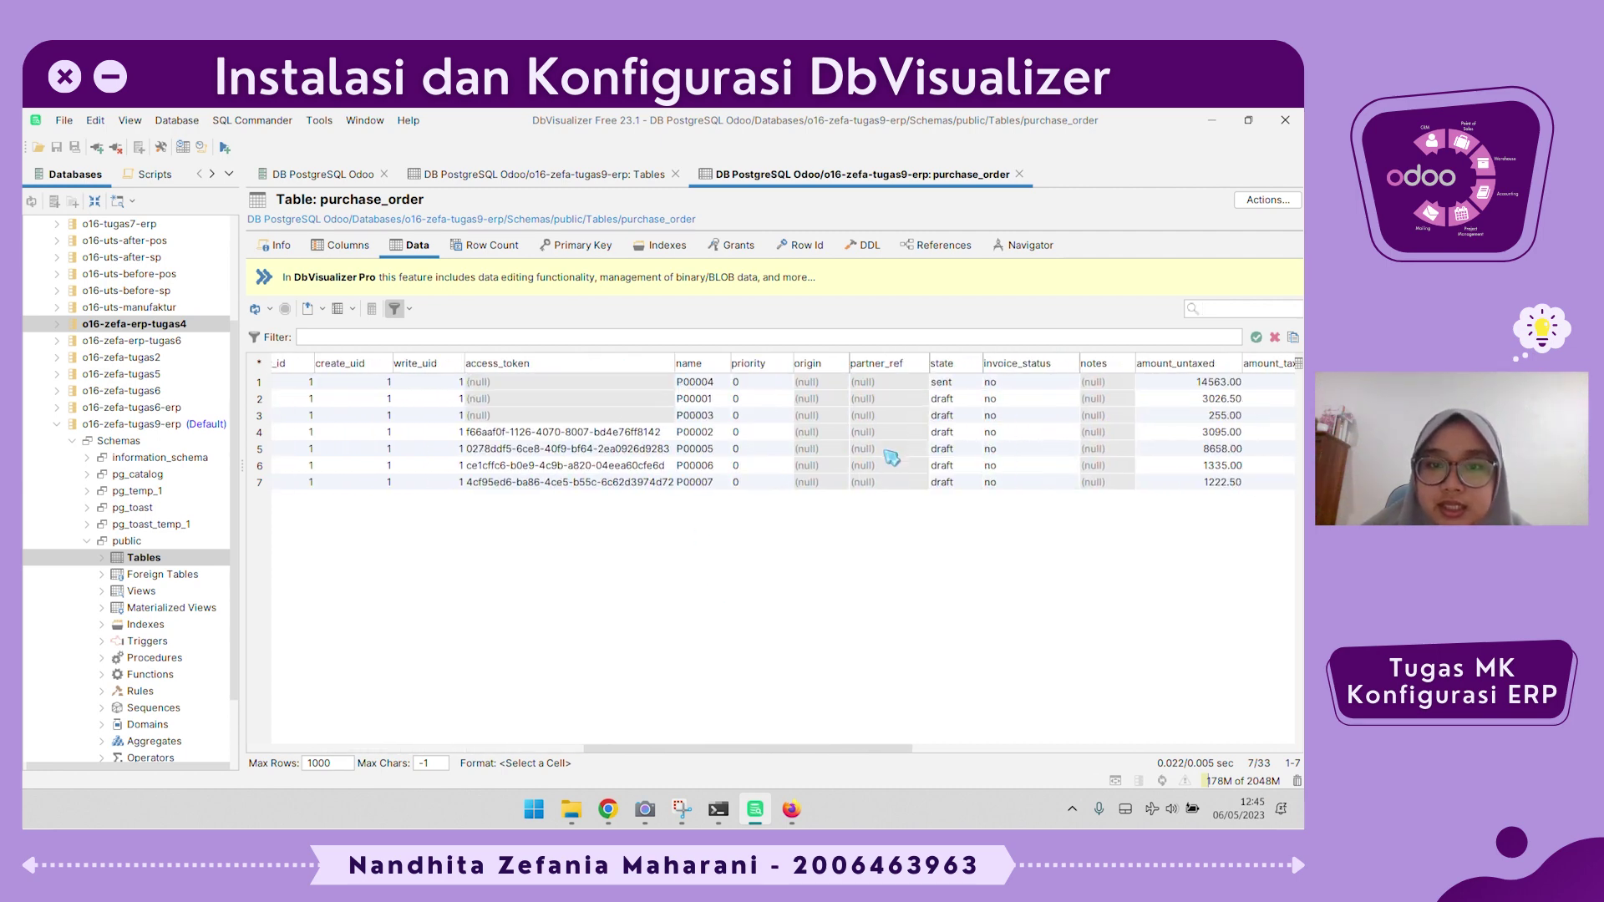
pyautogui.hscroll(3, 890, 473)
pyautogui.hscroll(-4, 889, 474)
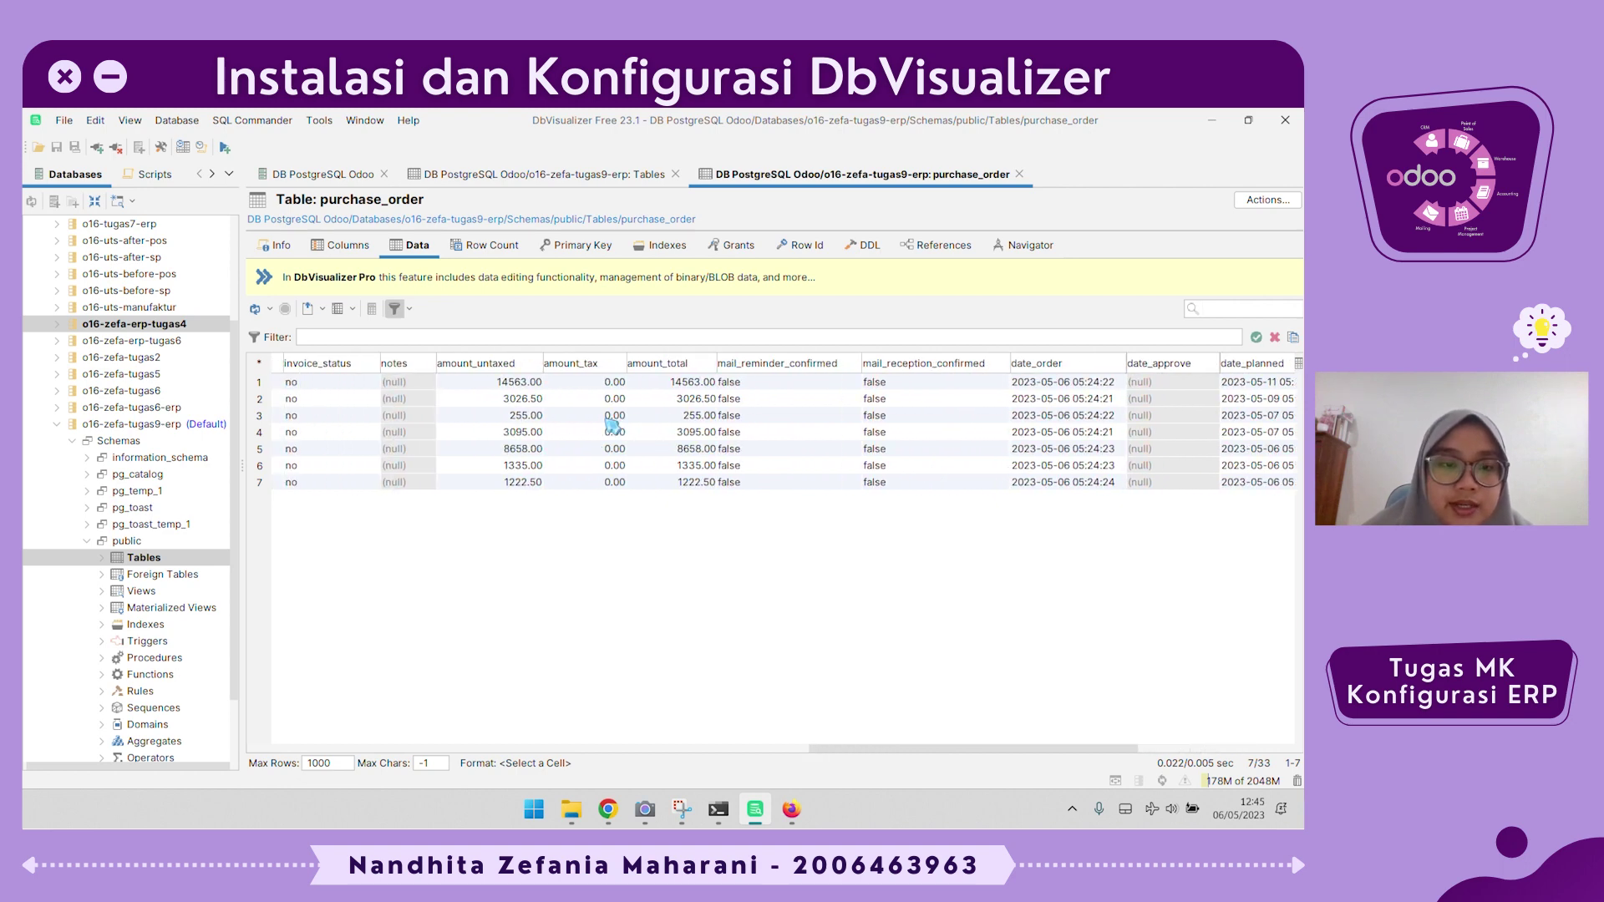
pyautogui.hscroll(-5, 611, 428)
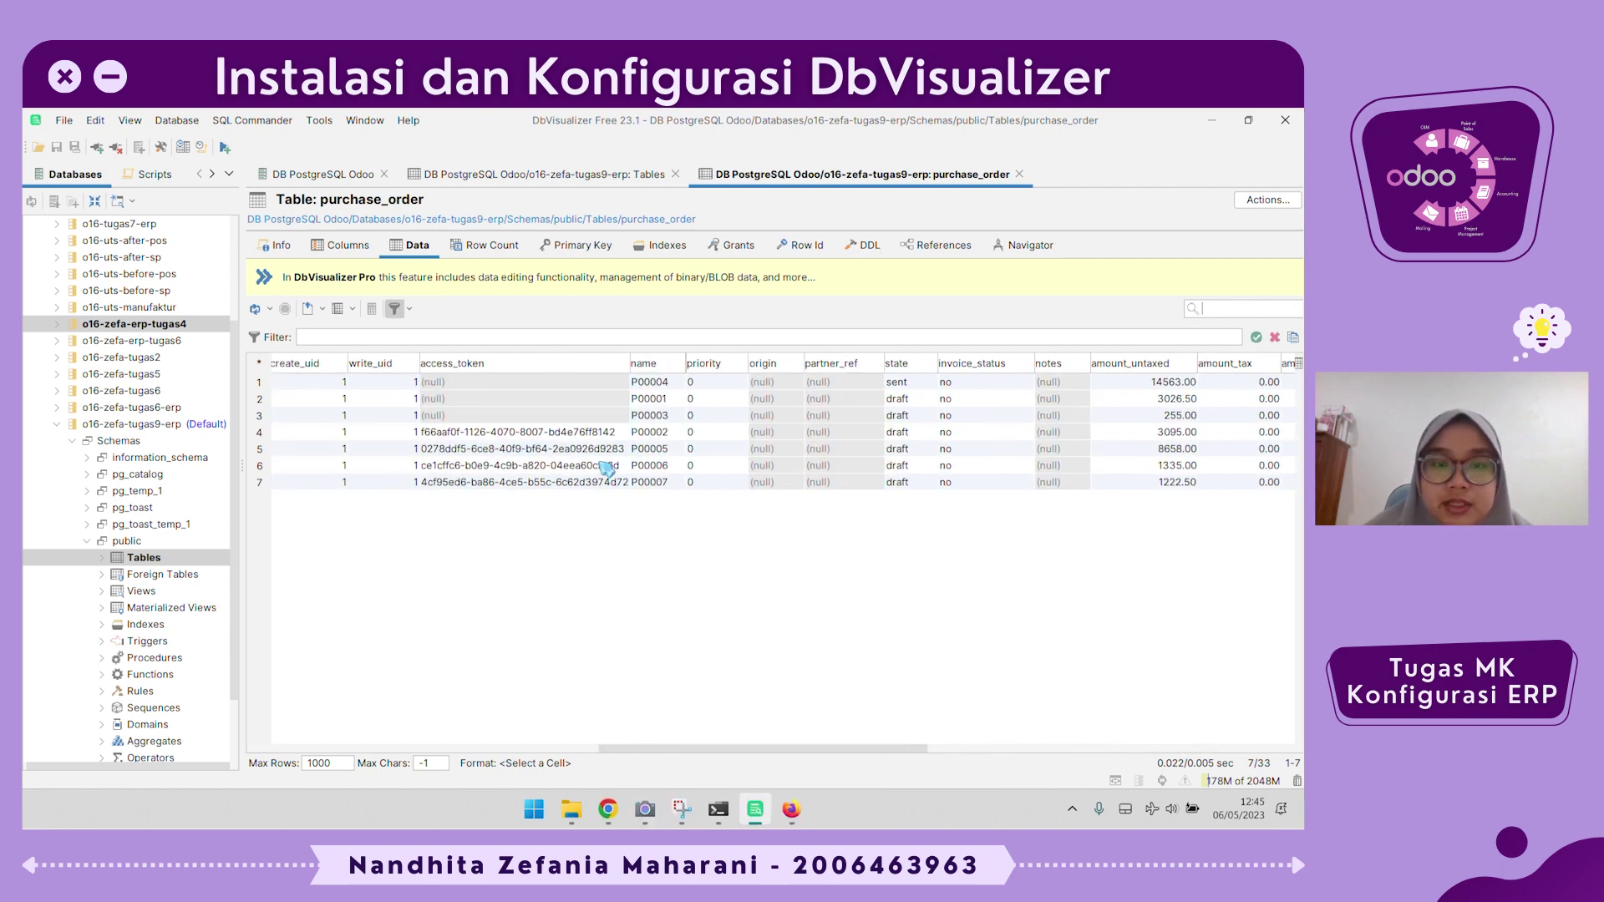
pyautogui.click(436, 466)
pyautogui.hscroll(-6, 403, 469)
pyautogui.hscroll(1, 404, 469)
pyautogui.hscroll(10, 863, 539)
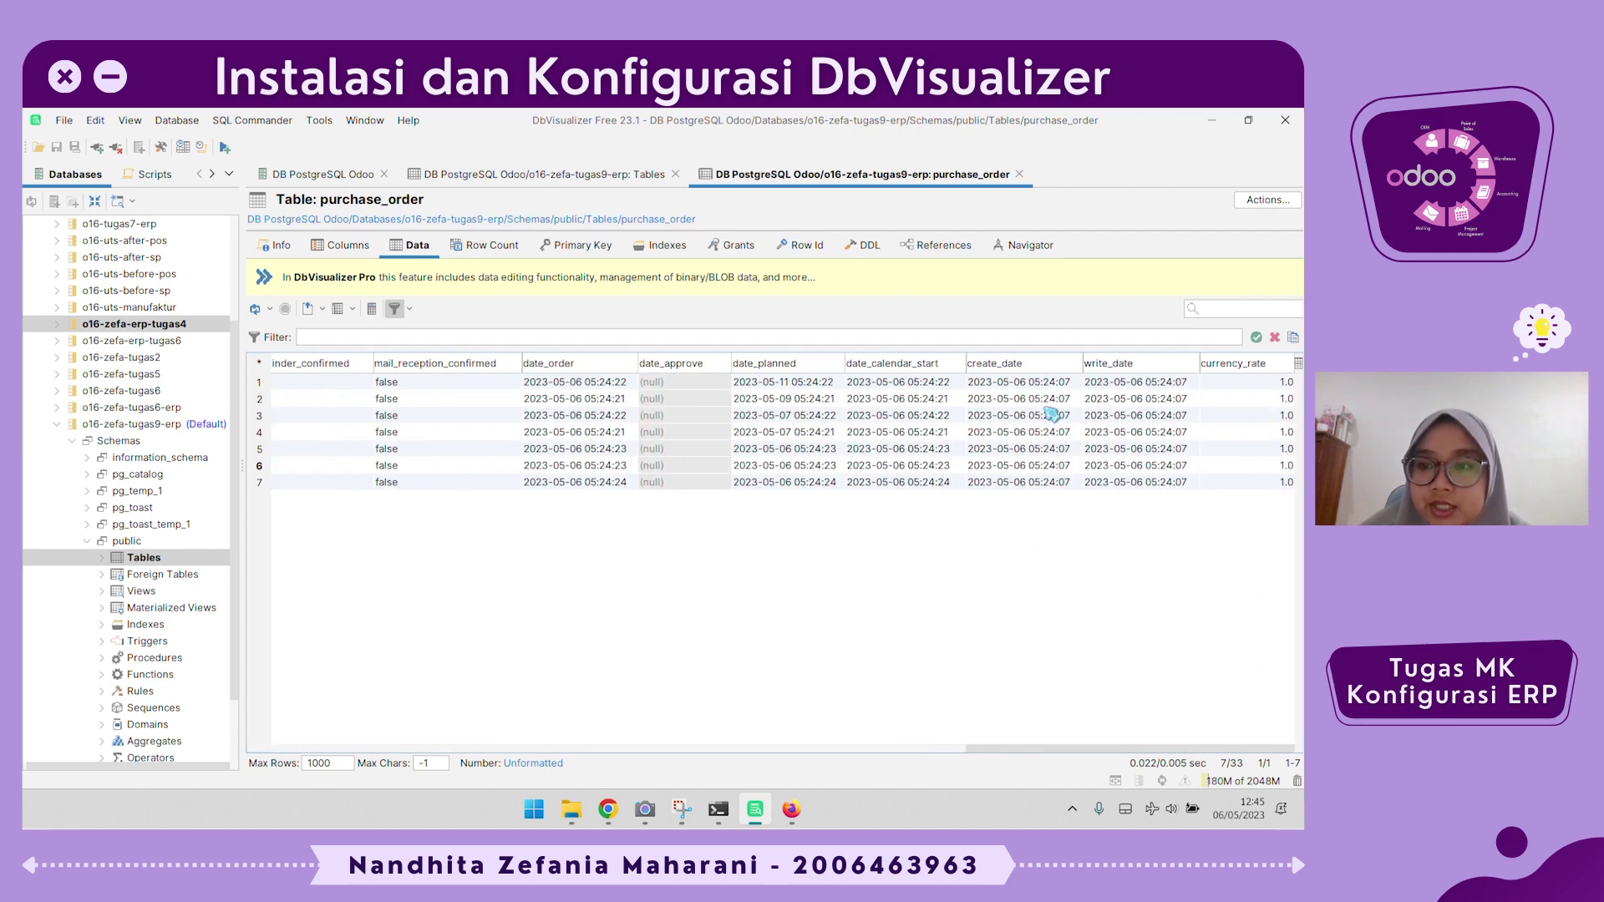
pyautogui.hscroll(-10, 891, 415)
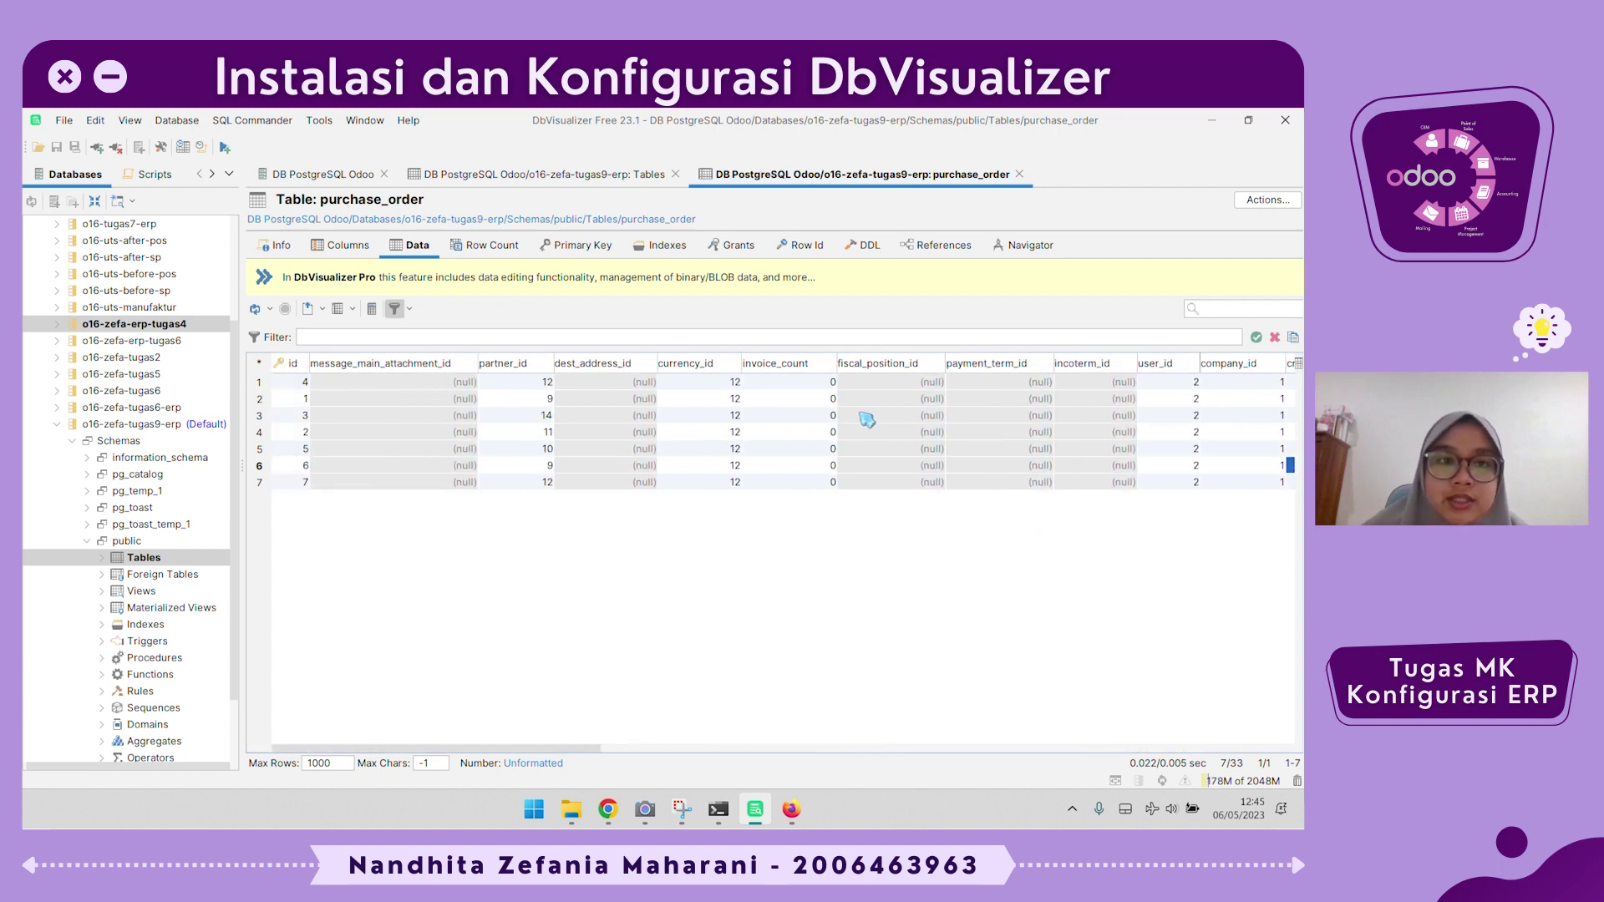
pyautogui.hscroll(10, 681, 510)
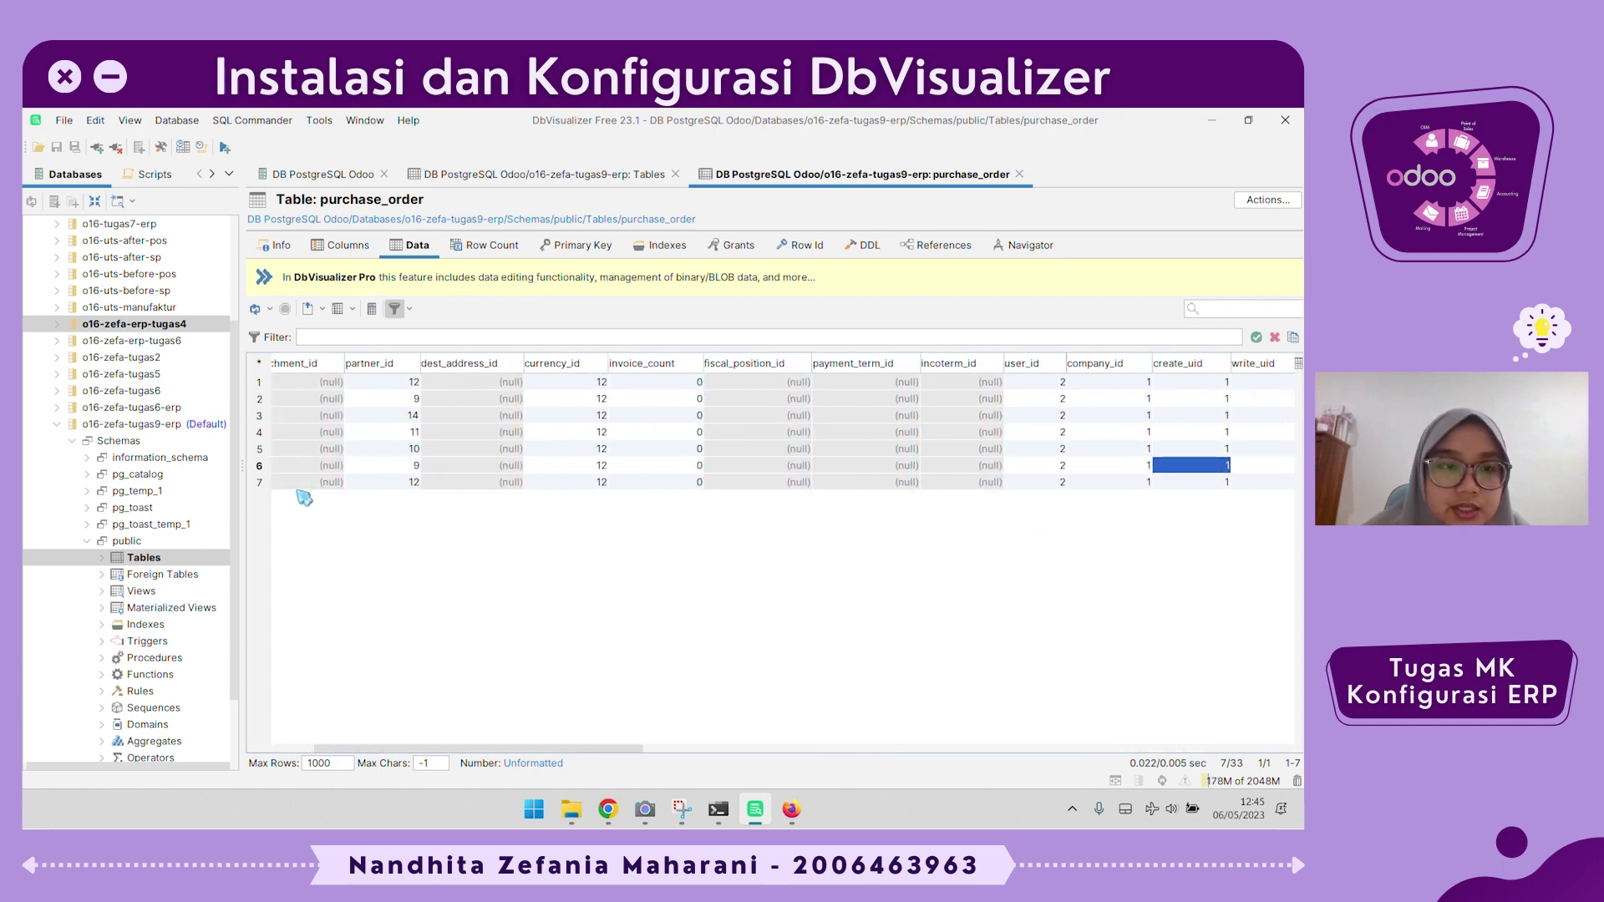
pyautogui.hscroll(3, 686, 512)
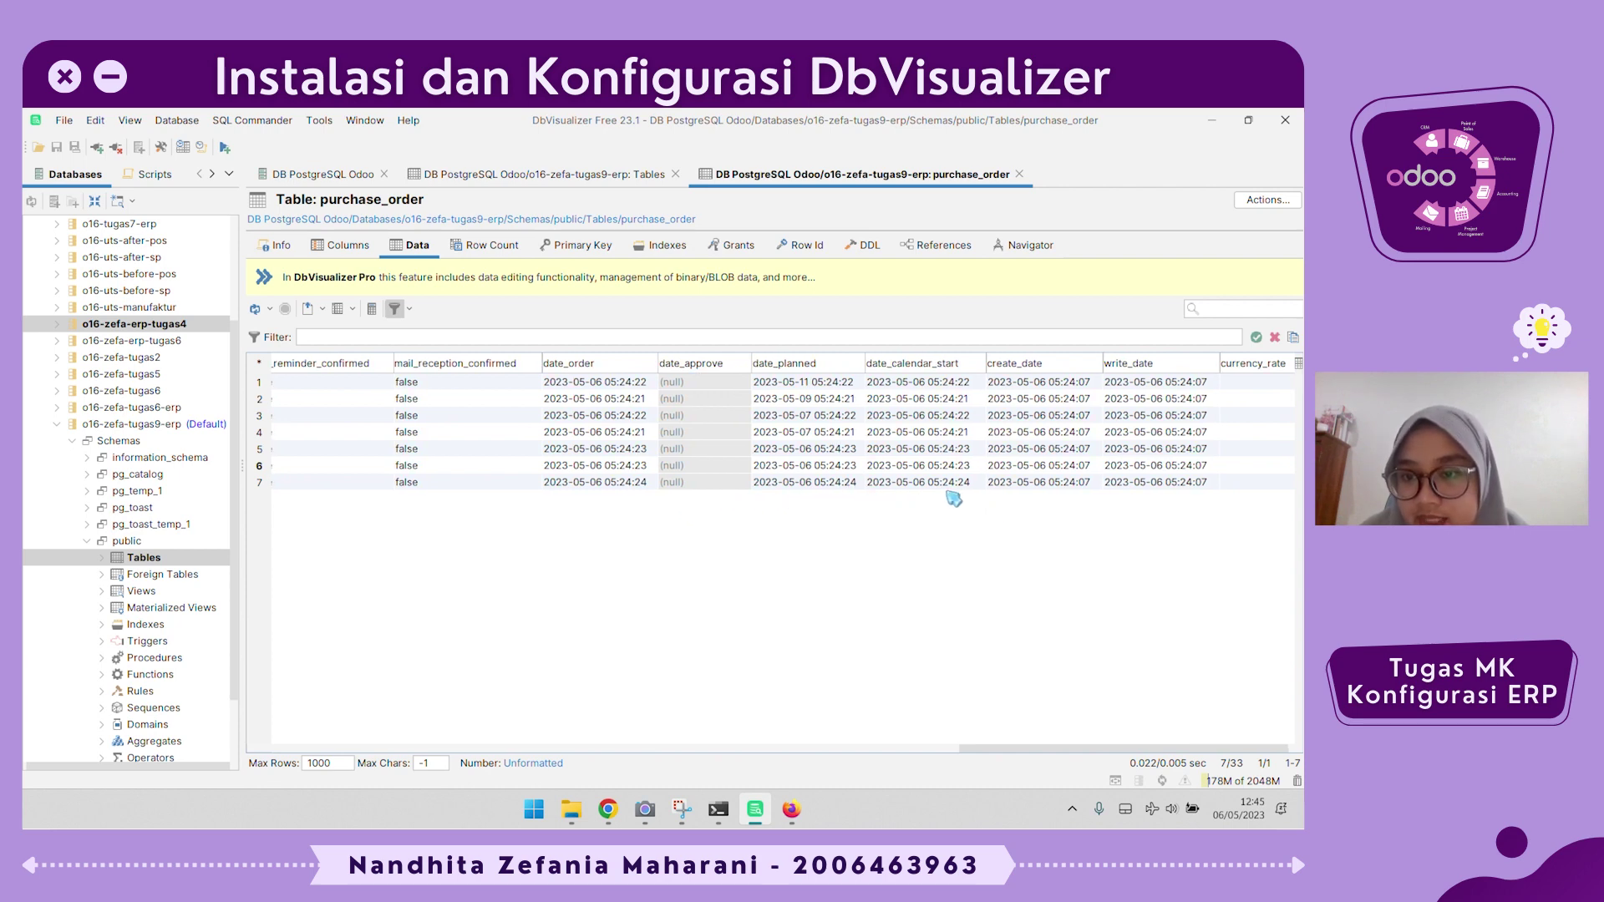
pyautogui.hscroll(-13, 953, 494)
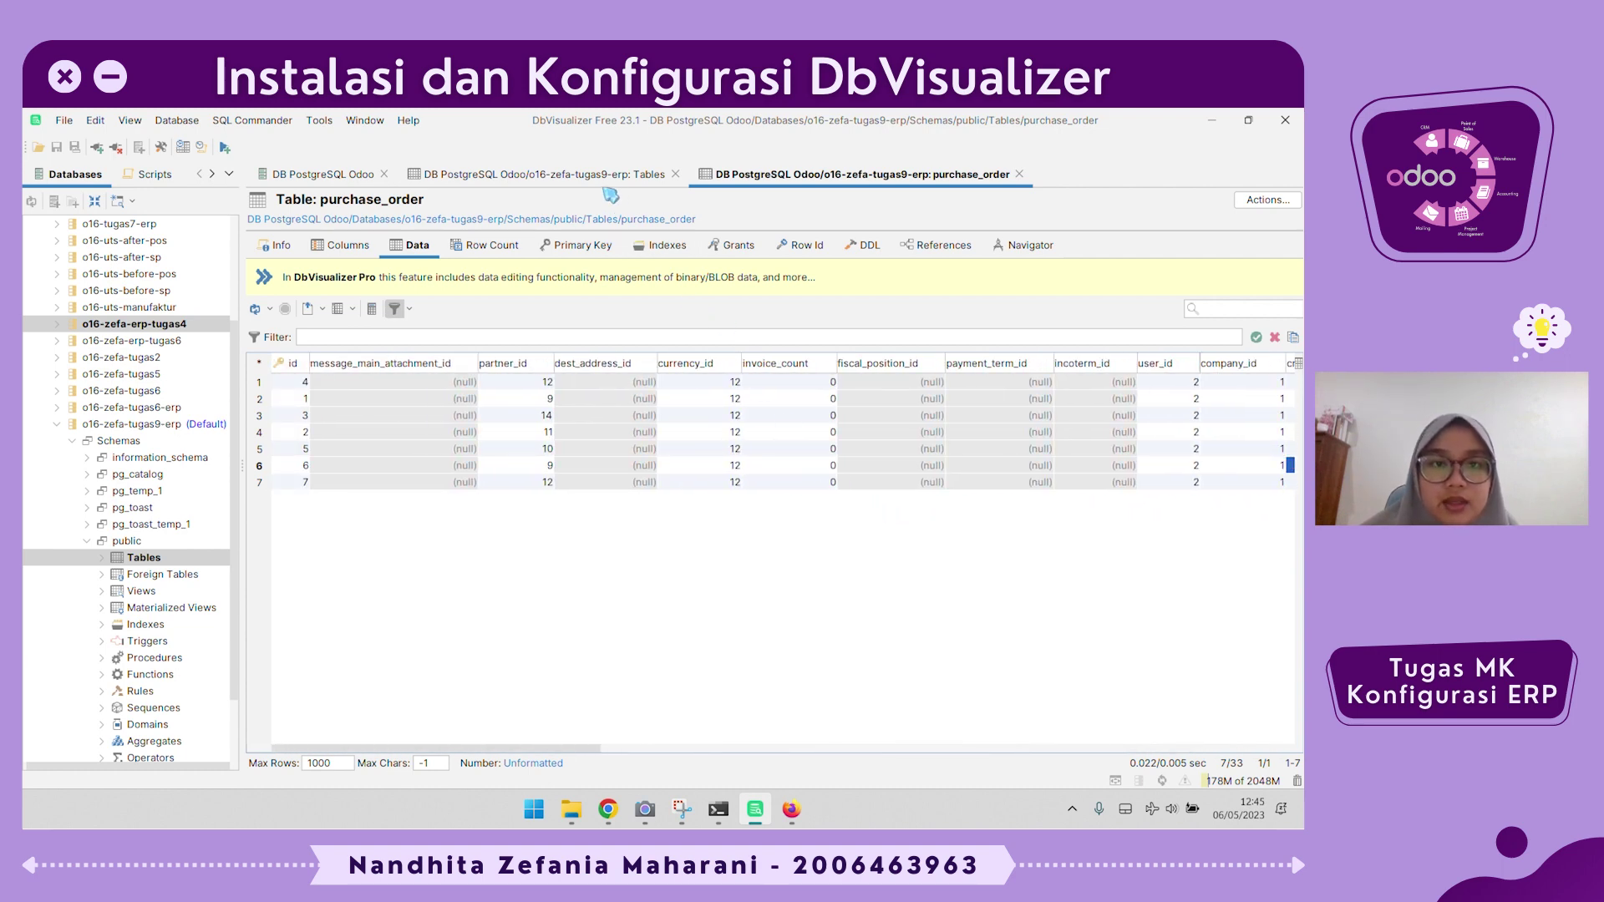
# Open purchase_order_line from the filtered table list in a new tab showing its data.
pyautogui.click(609, 177)
pyautogui.click(507, 366)
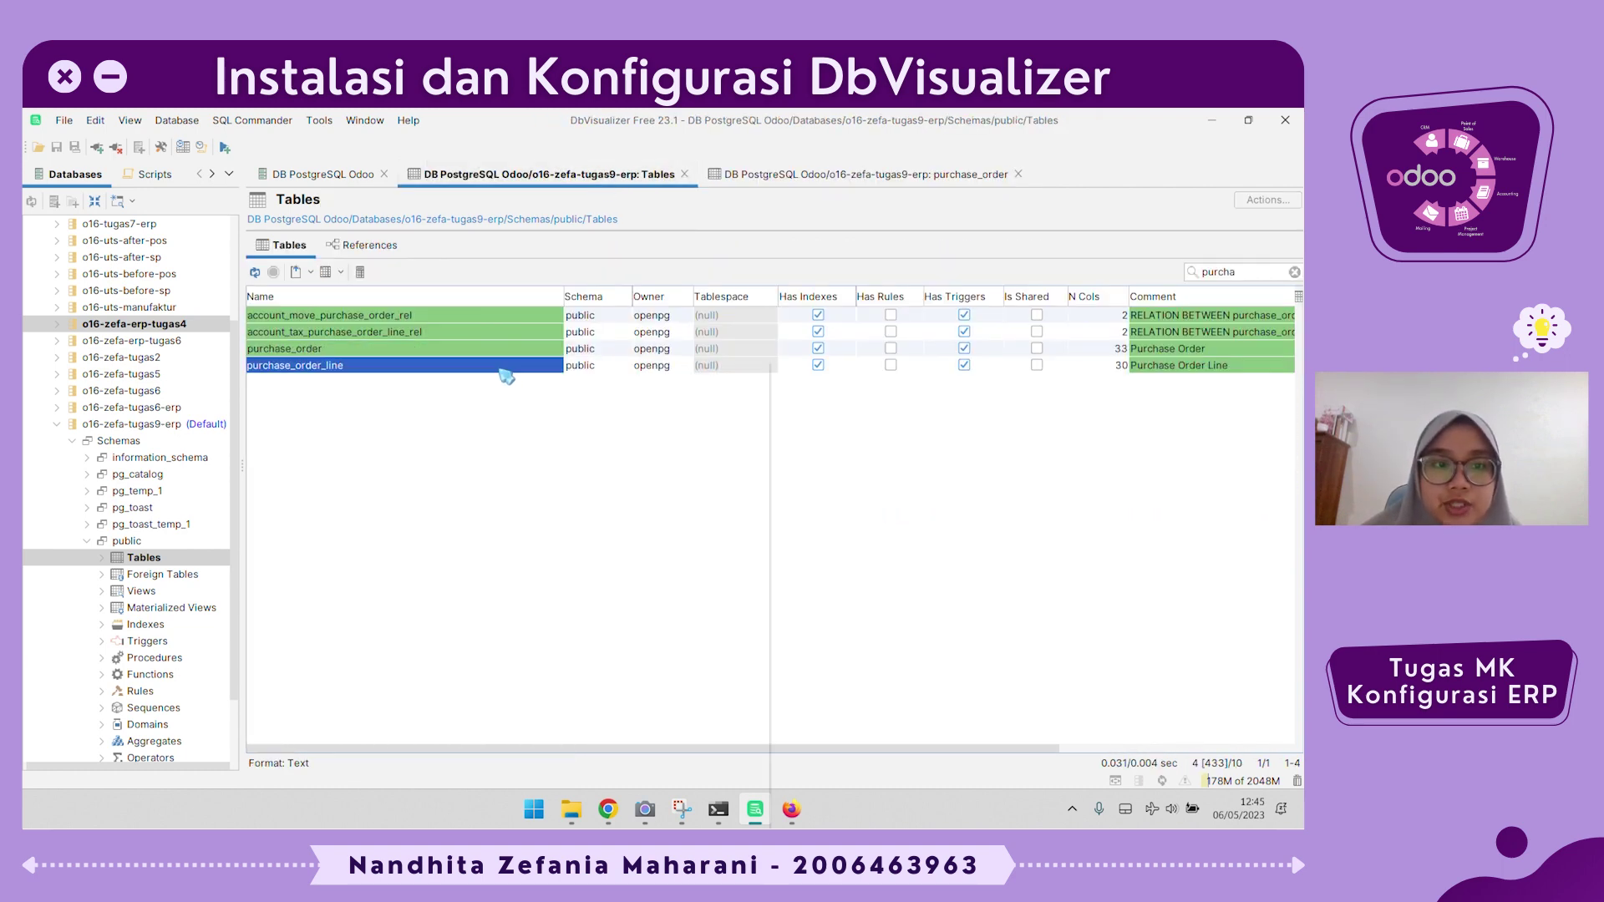
pyautogui.rightClick(504, 370)
pyautogui.click(607, 761)
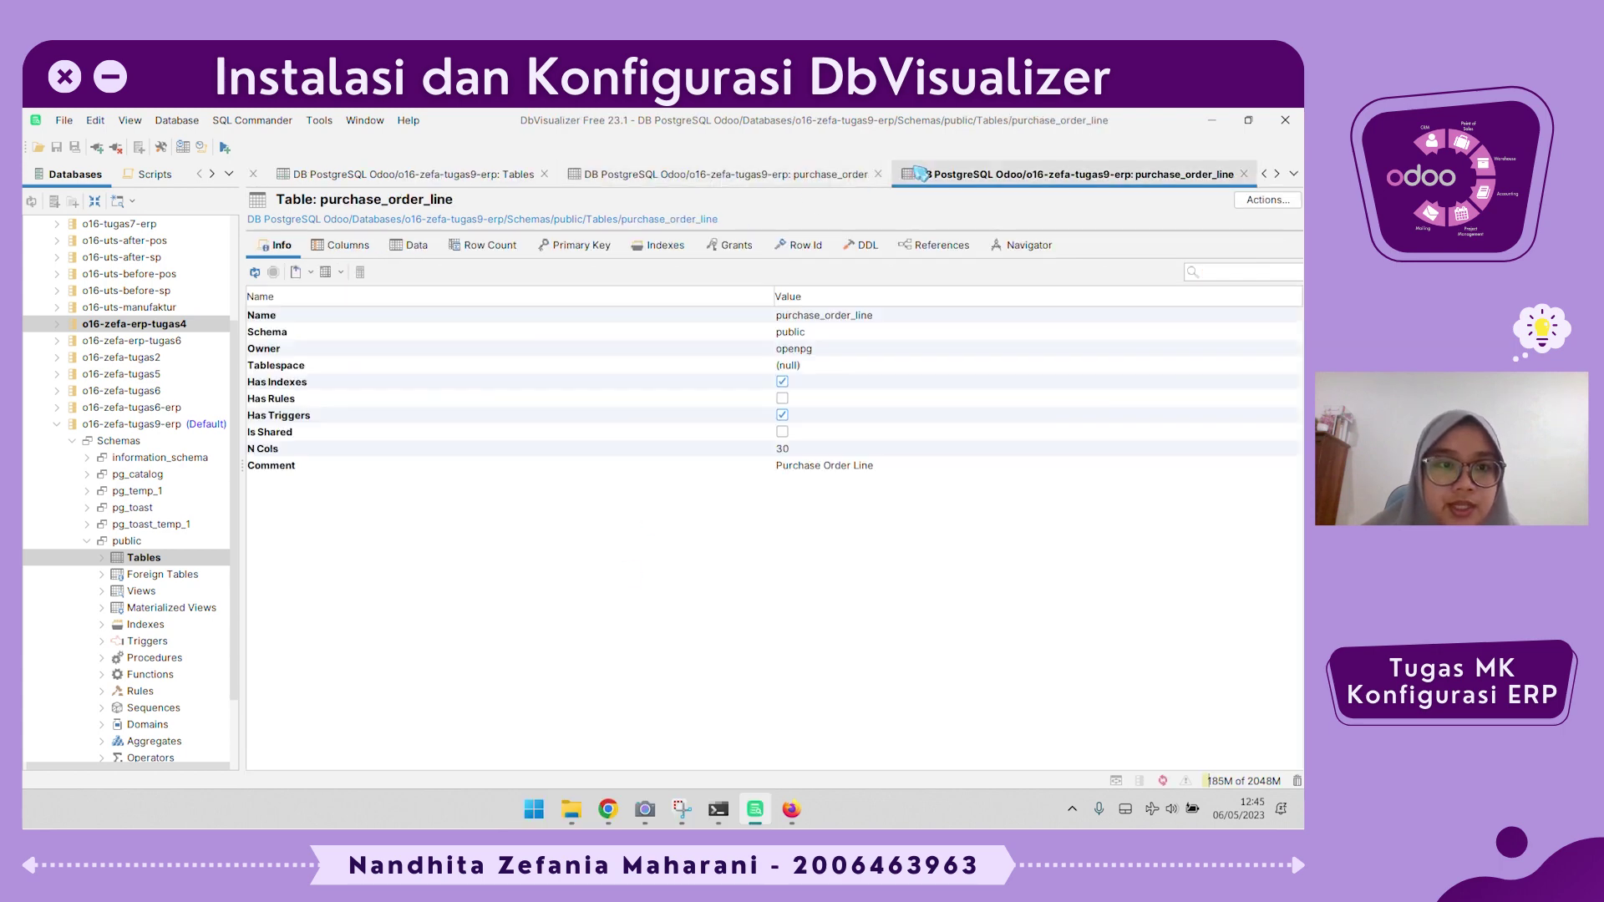
pyautogui.click(416, 246)
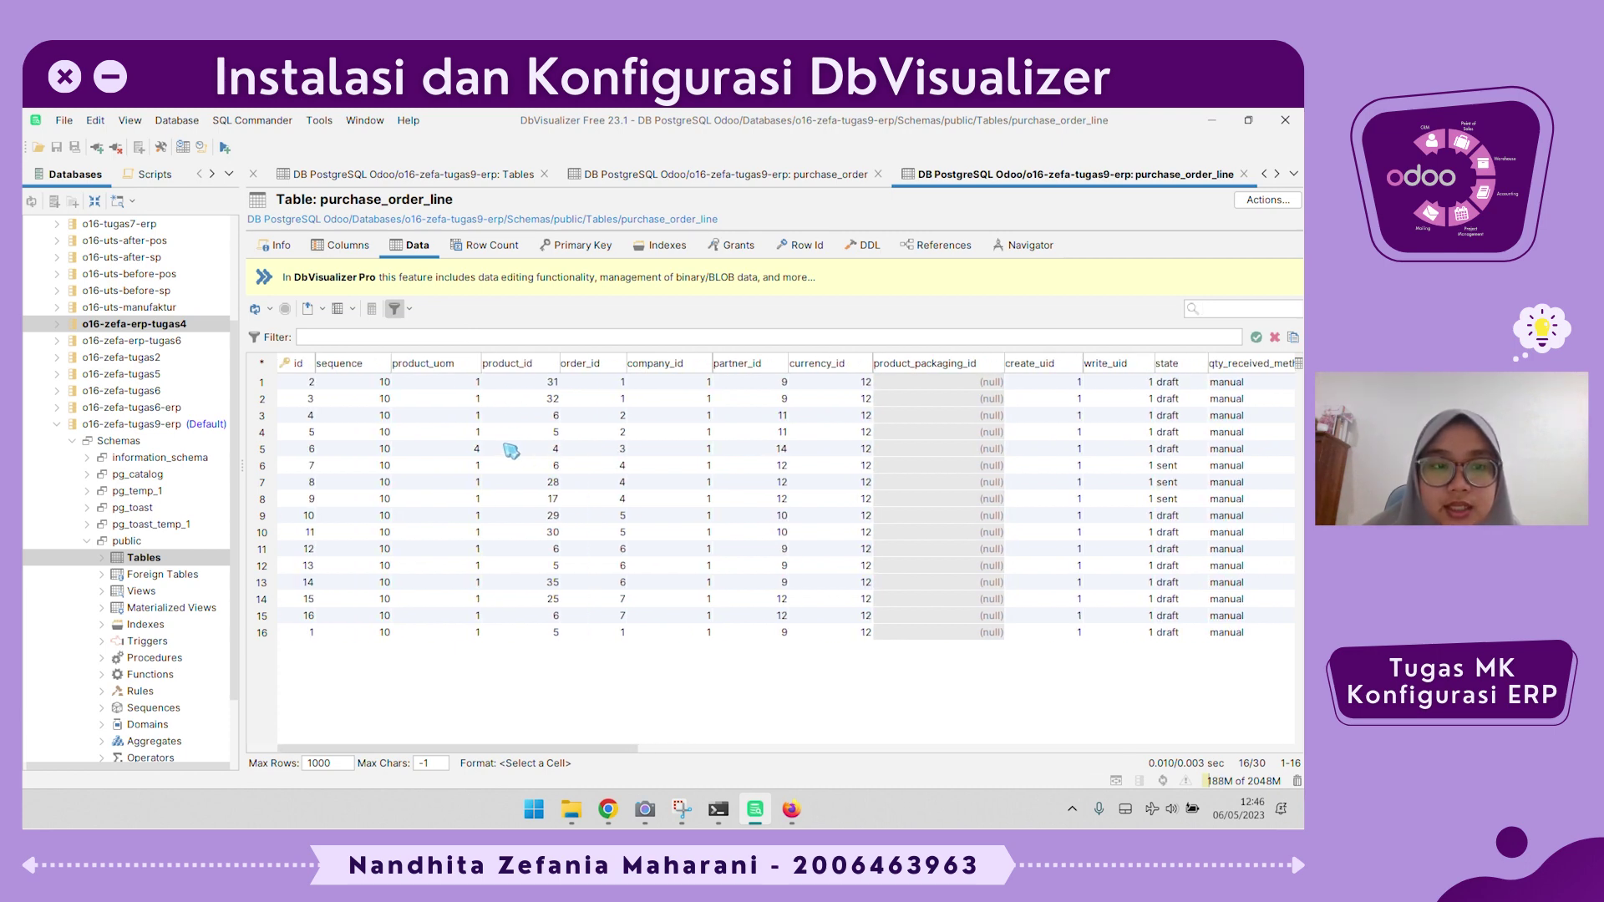
# Examine the purchase_order_line records, including the product name, quantity, price and order_id columns.
pyautogui.hscroll(5, 735, 484)
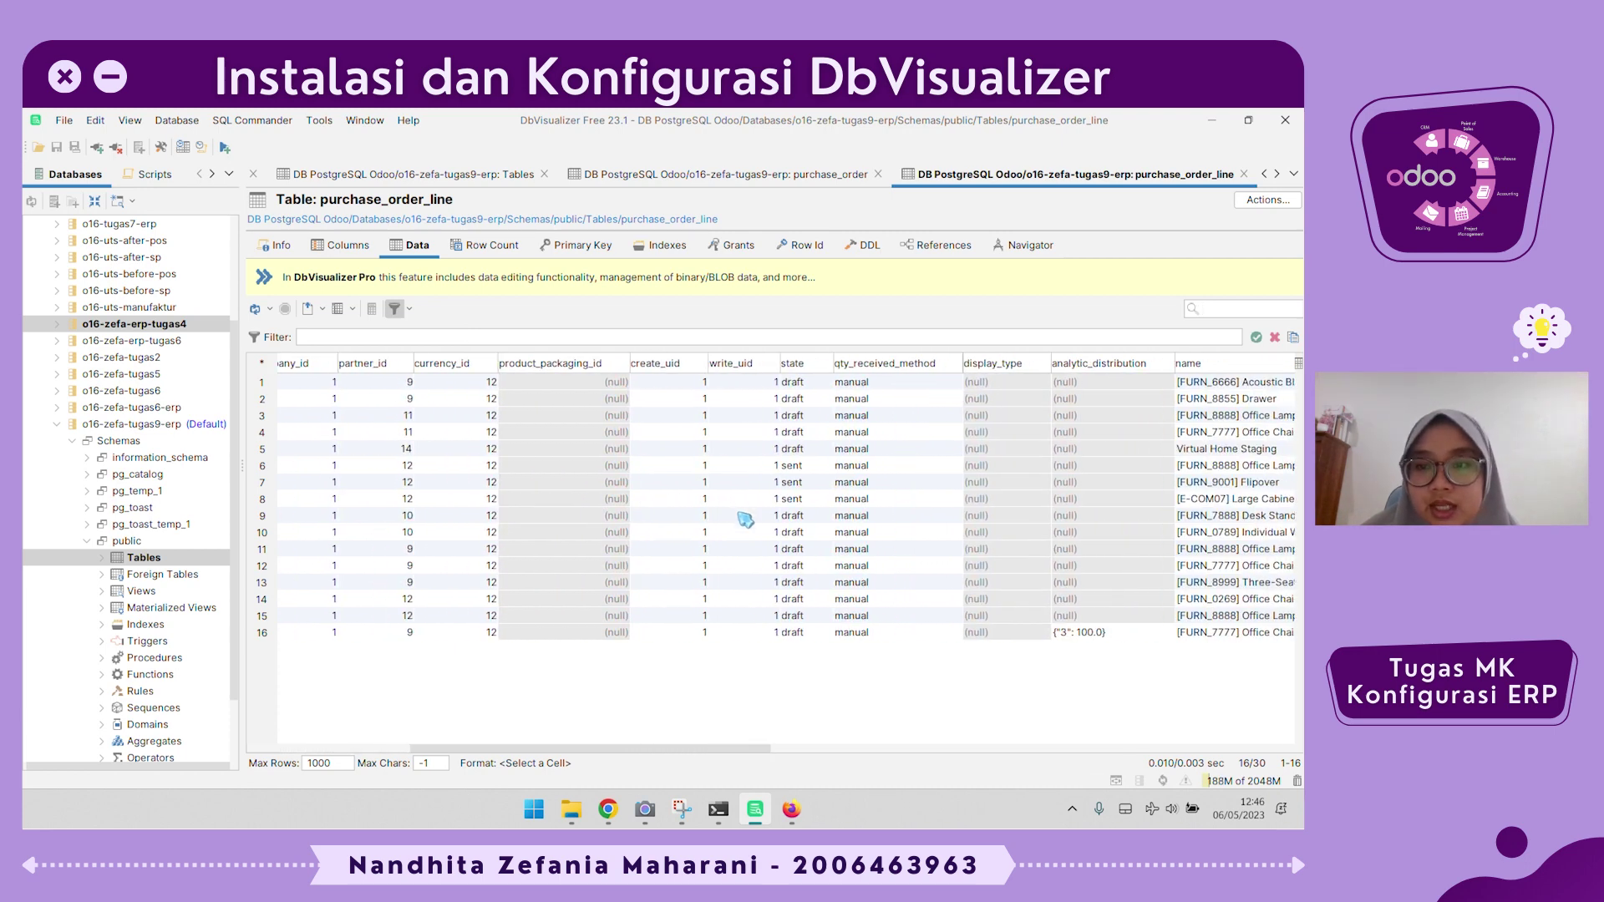
pyautogui.hscroll(5, 744, 520)
pyautogui.hscroll(3, 886, 427)
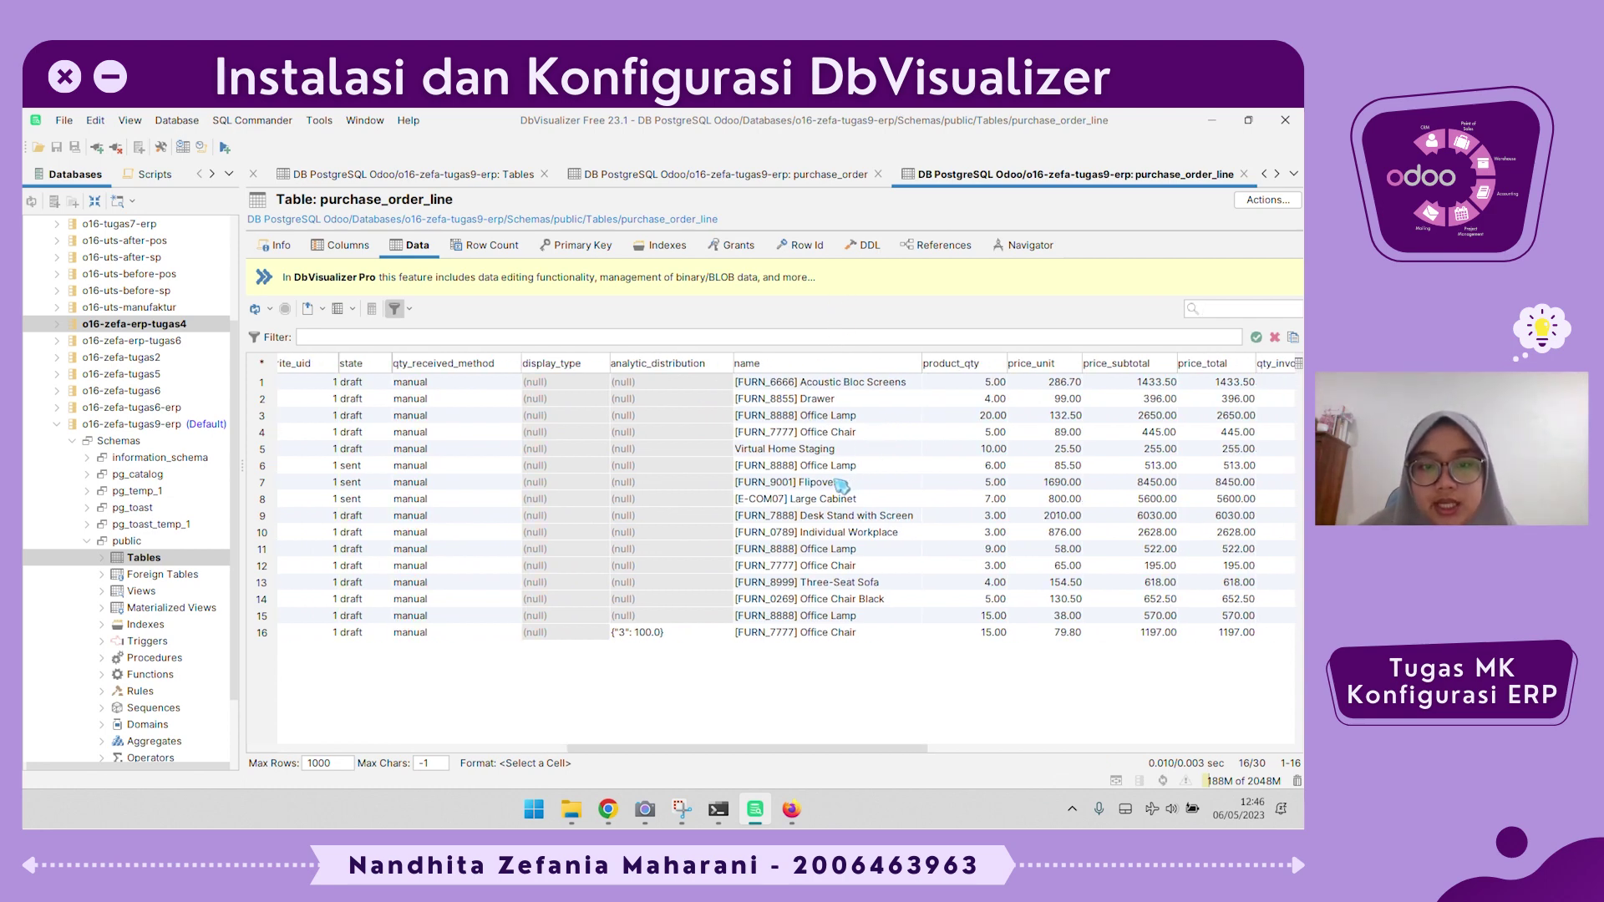
pyautogui.moveTo(606, 747); pyautogui.dragTo(242, 763)
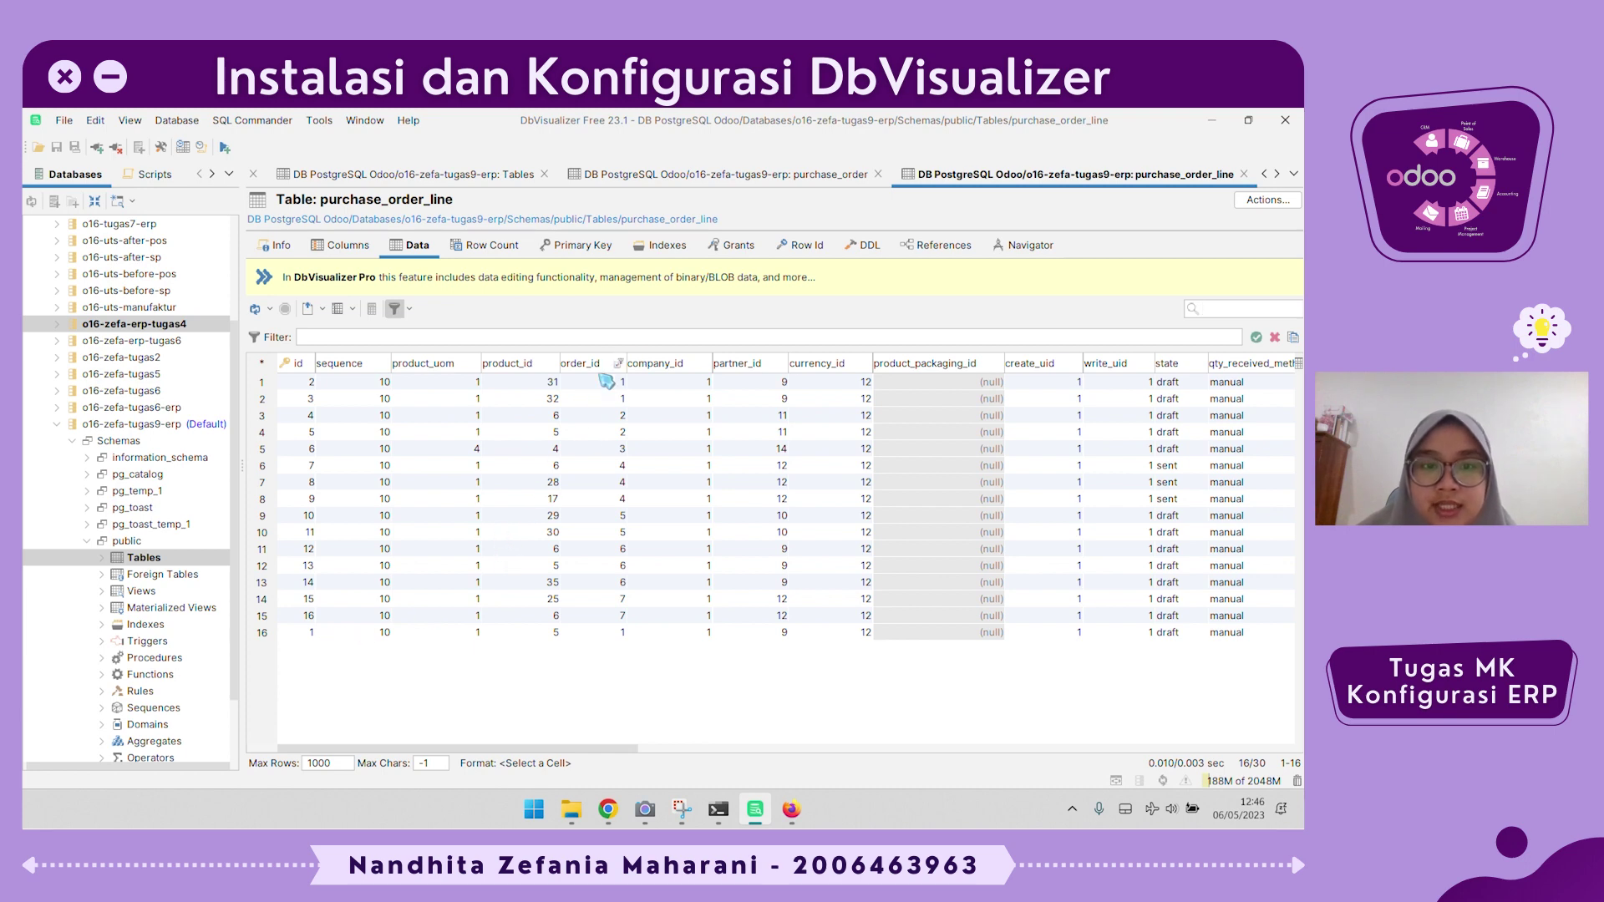
# Trace the link from purchase_order_line to purchase_order in the schema's references graph, and return to the purchase_order data.
pyautogui.click(465, 175)
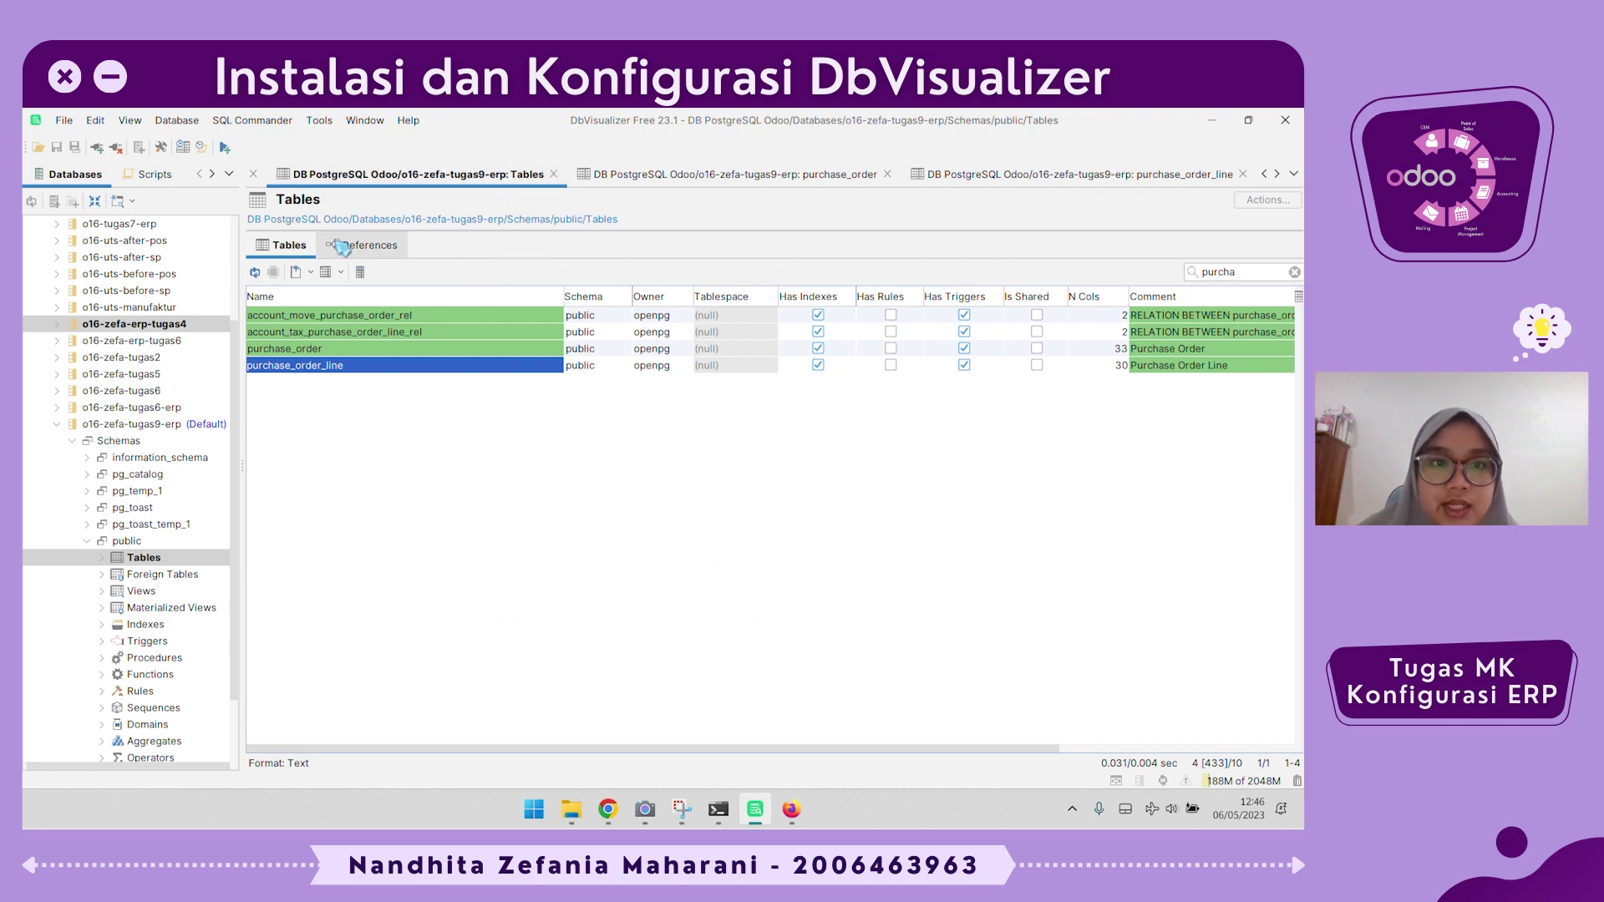
pyautogui.click(367, 246)
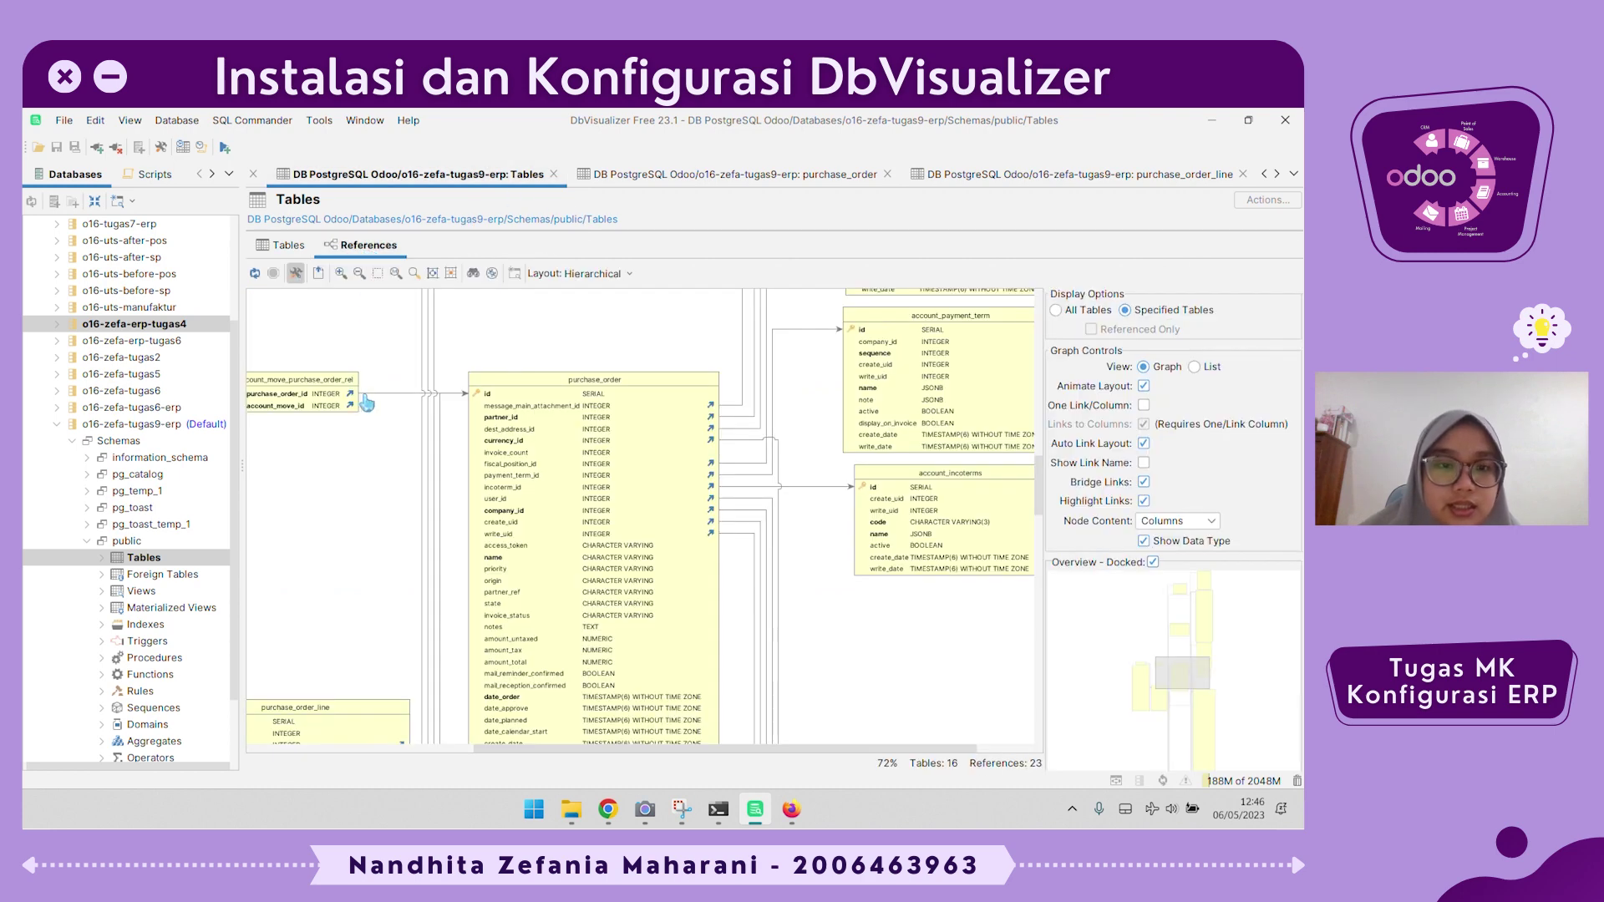
pyautogui.scroll(-5, 600, 484)
pyautogui.scroll(-2, 600, 485)
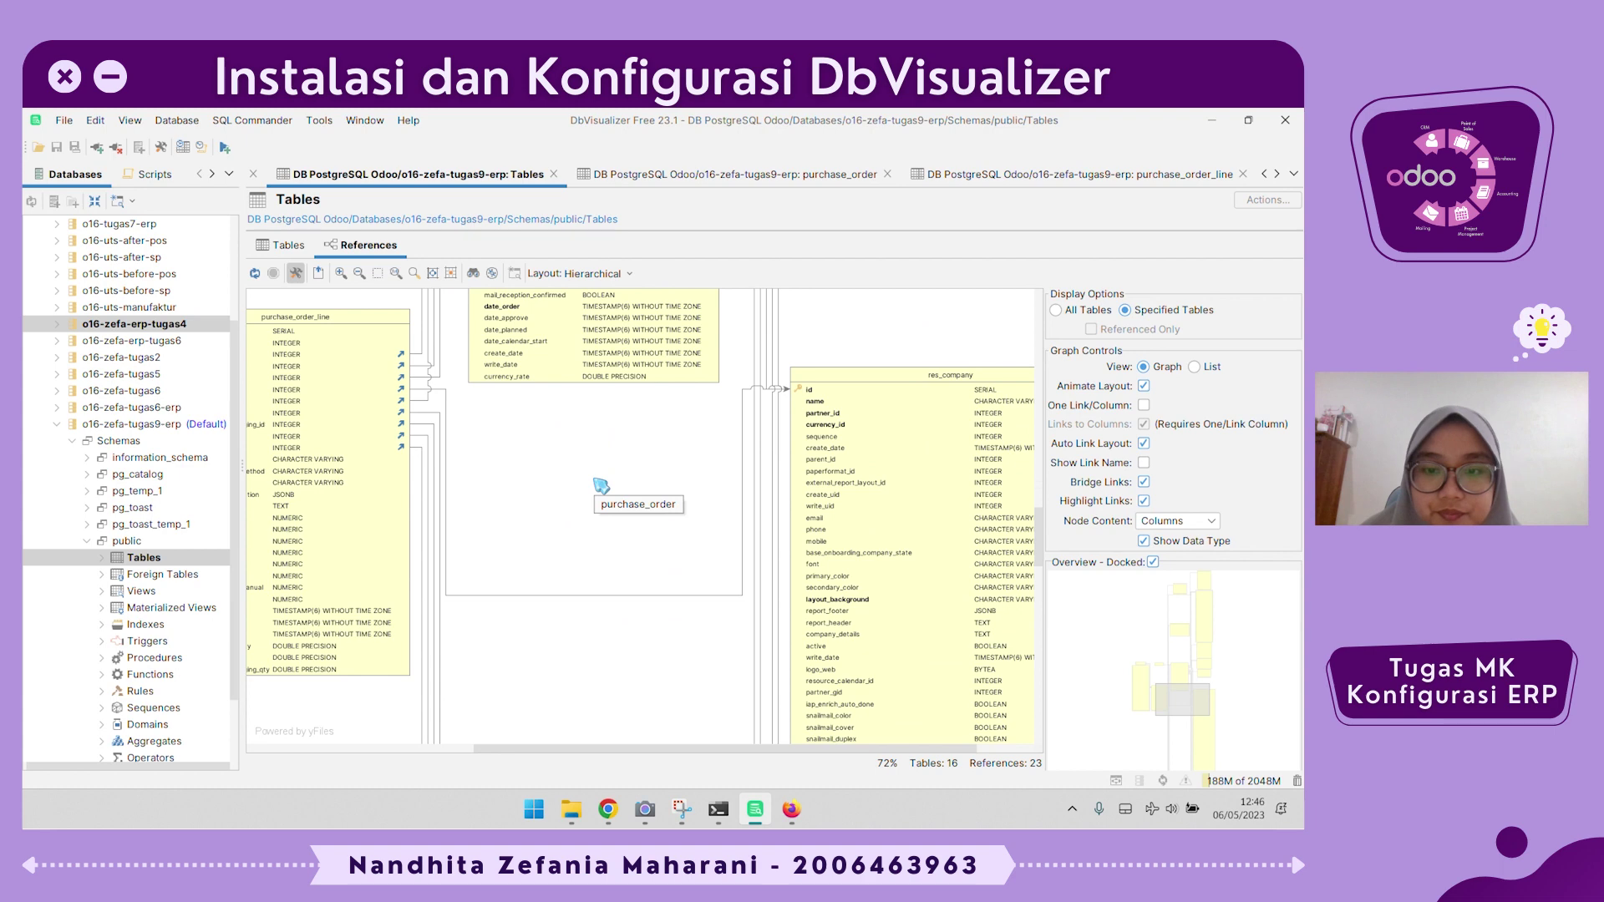
pyautogui.scroll(-2, 600, 485)
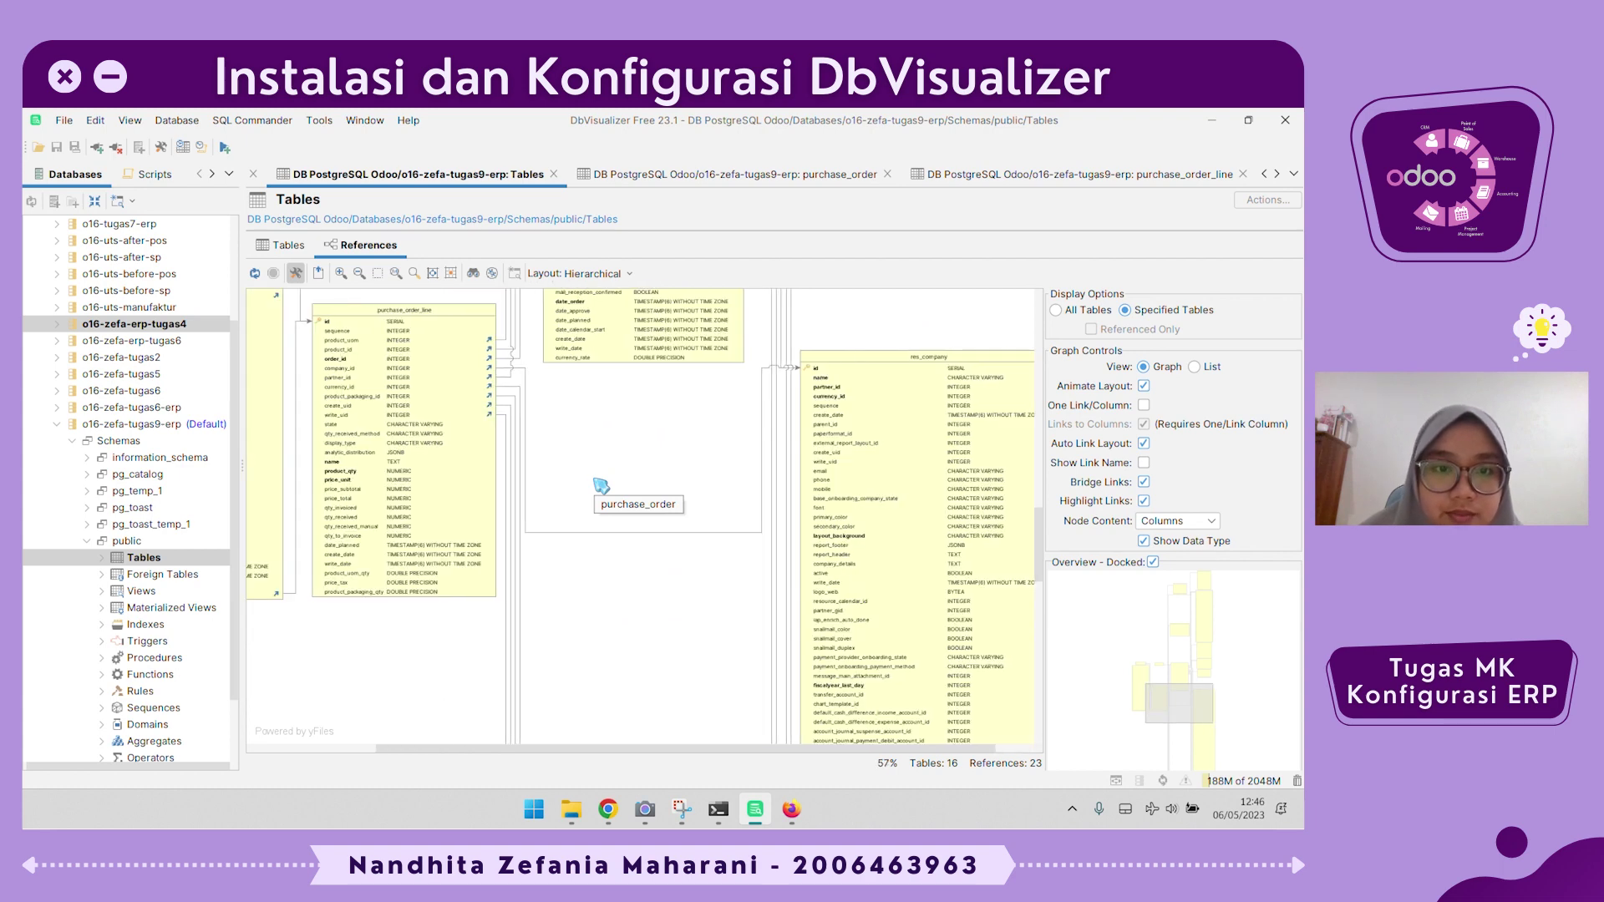
pyautogui.scroll(4, 600, 484)
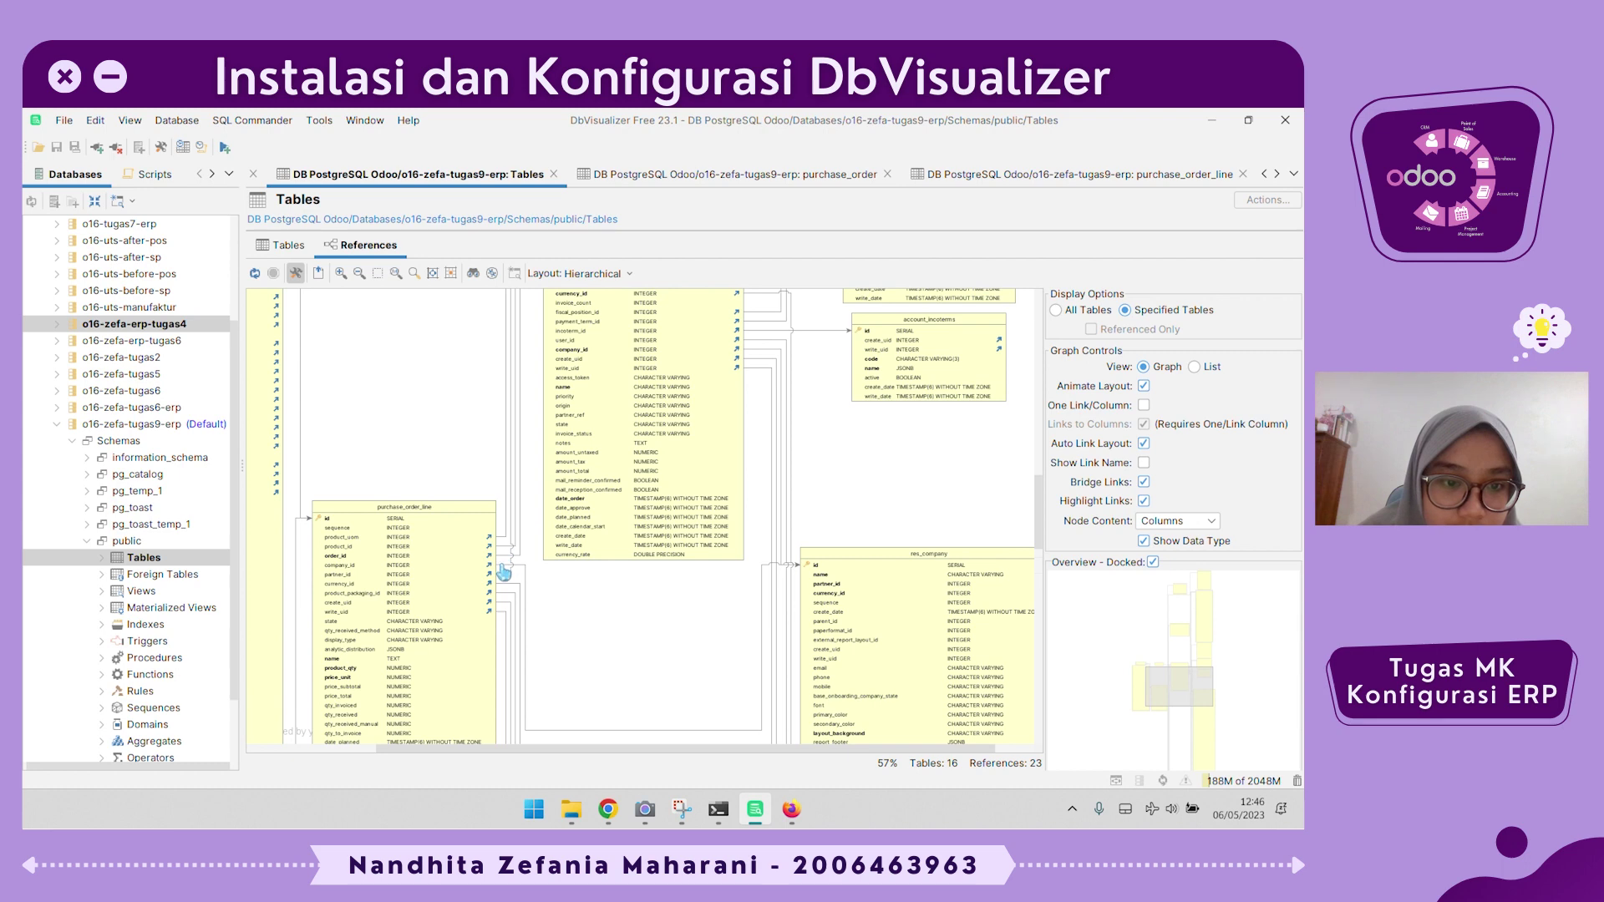
pyautogui.scroll(5, 502, 560)
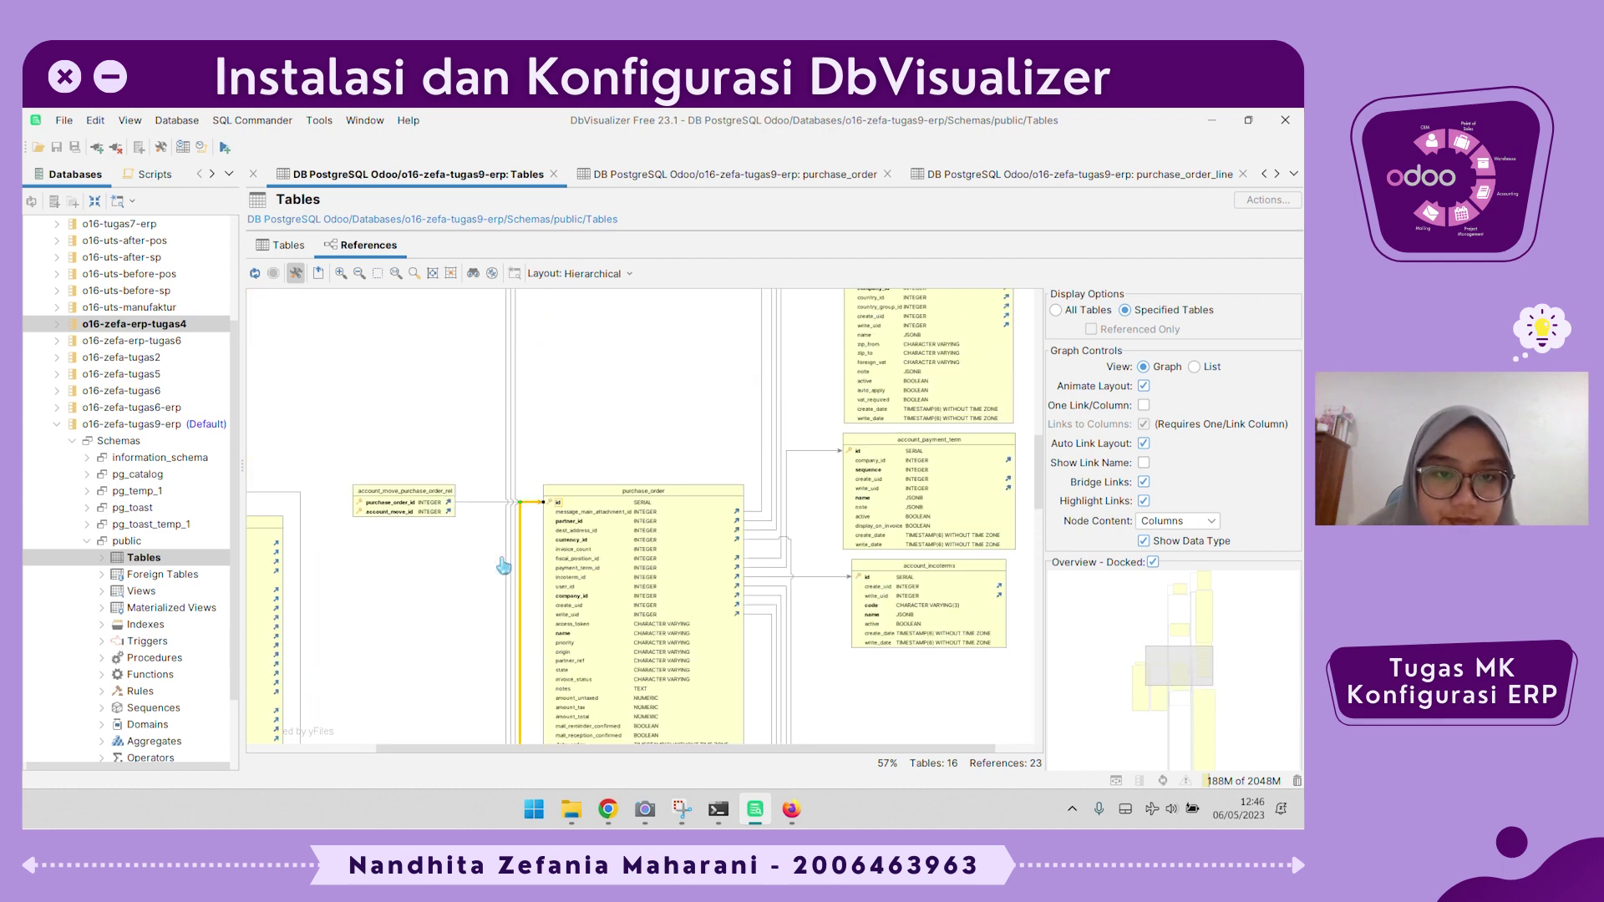
pyautogui.rightClick(502, 560)
pyautogui.click(762, 407)
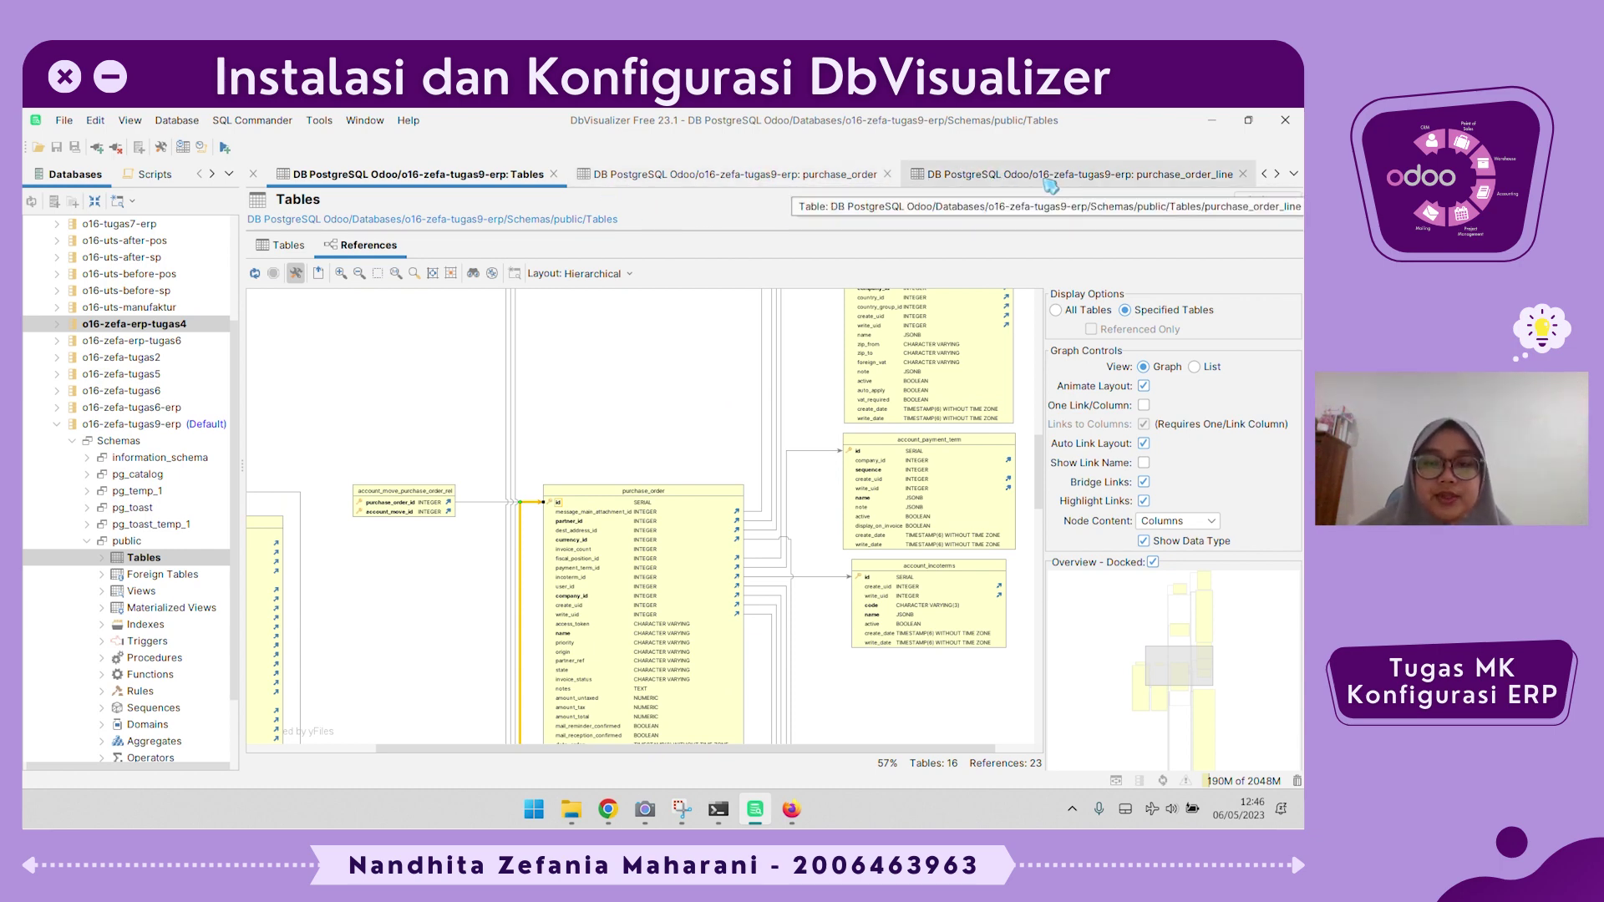
pyautogui.click(752, 174)
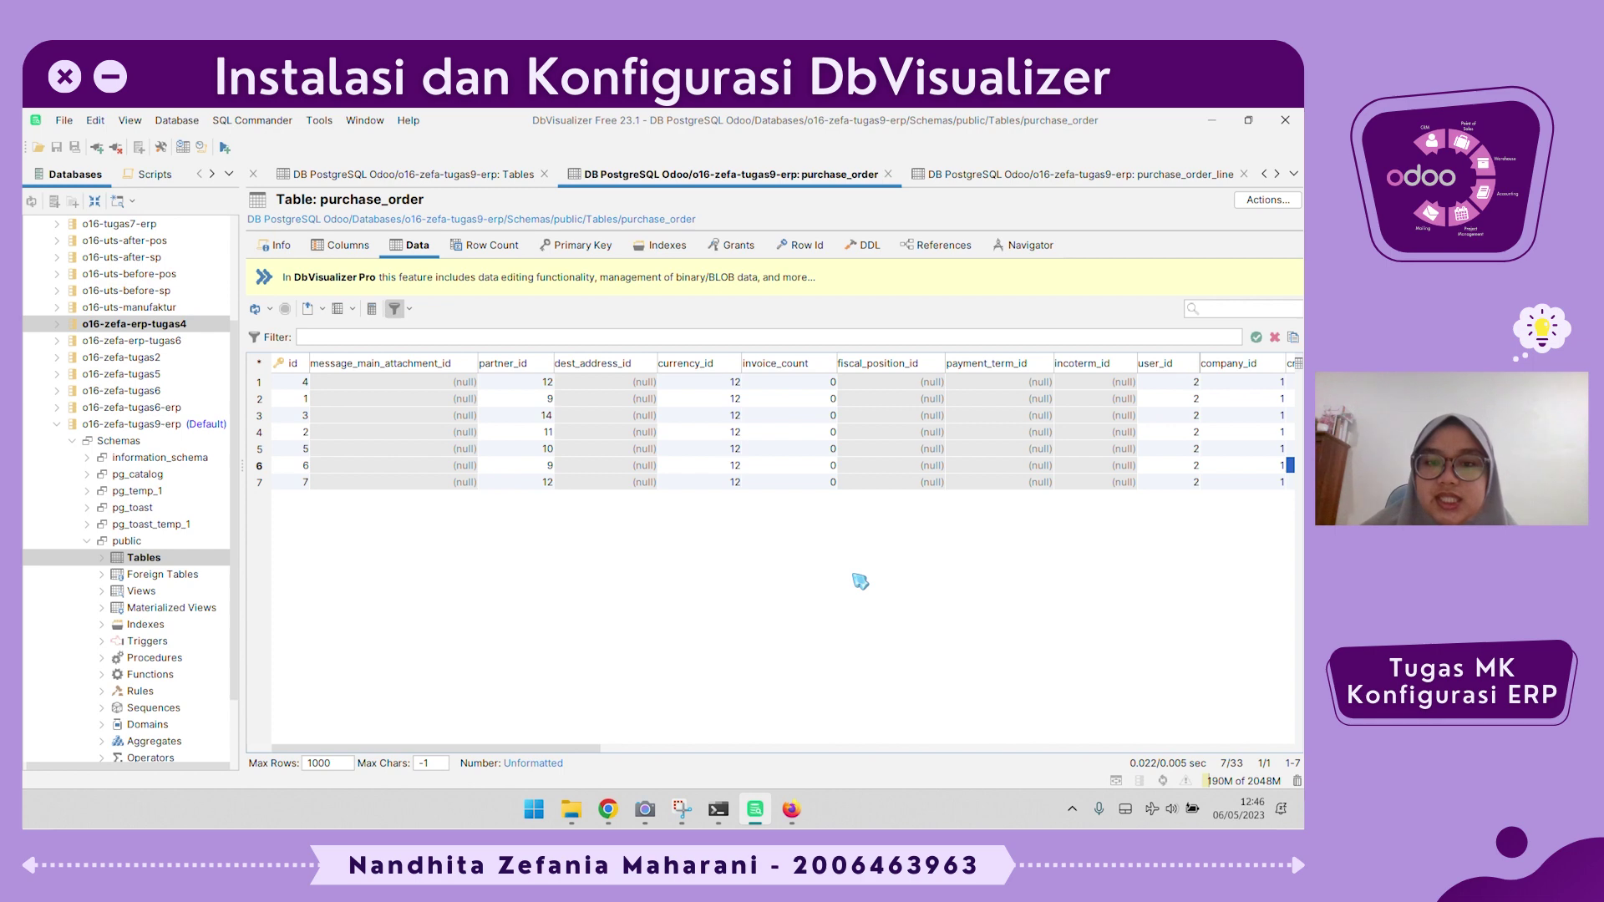
# Switch to the new request for quotation in Odoo in Firefox and set the vendor to Azure Interior.
pyautogui.hotkey('alt', 'Tab')
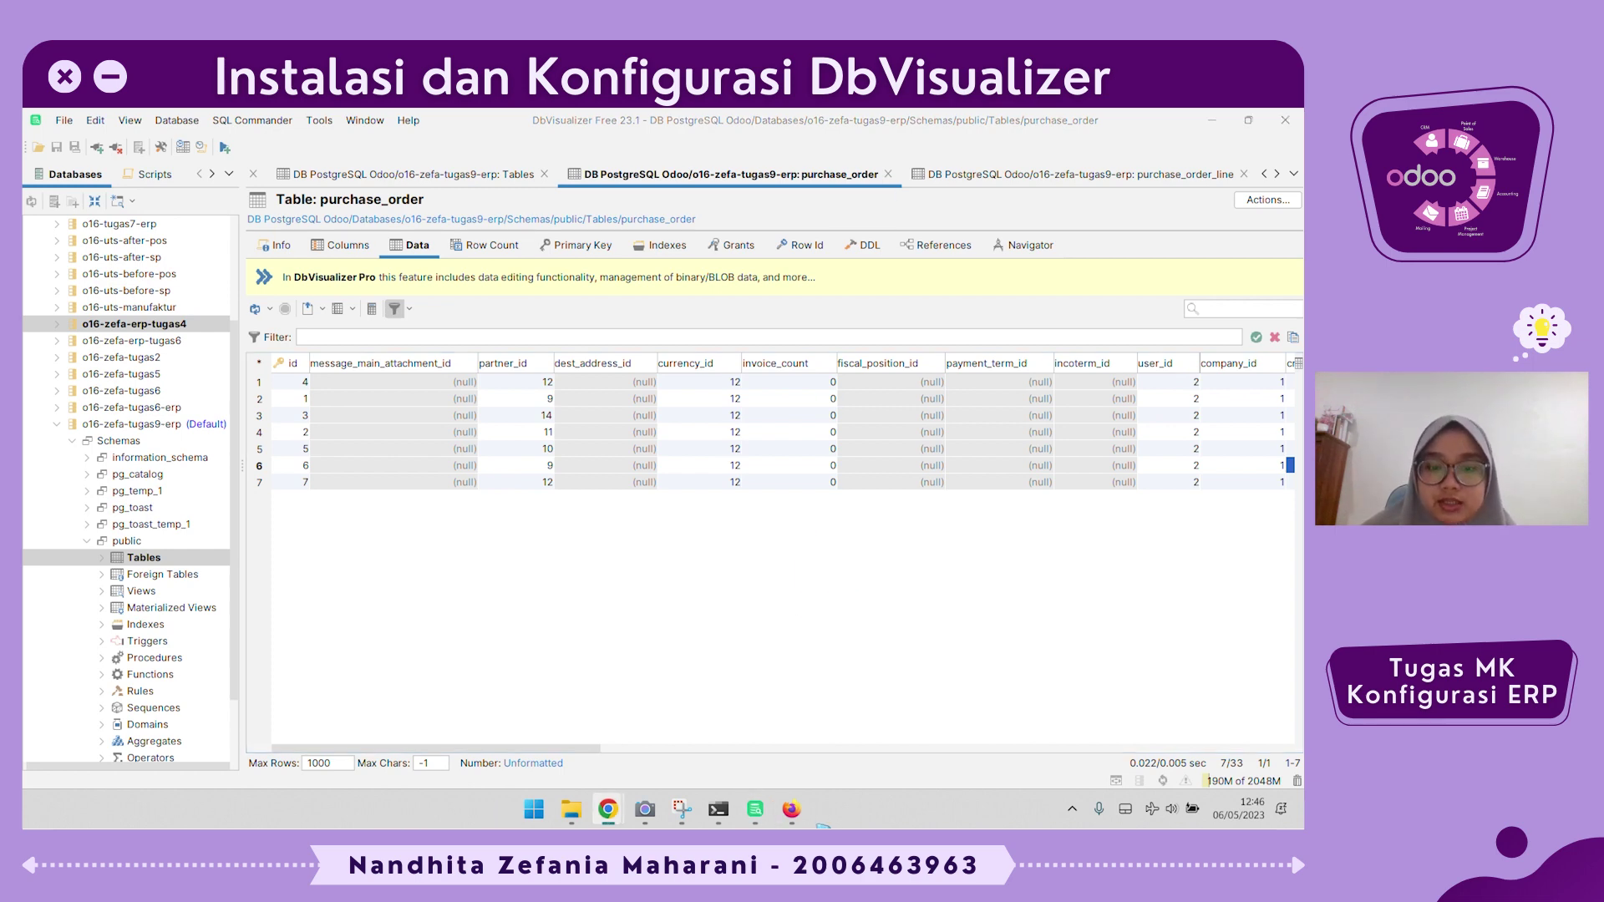
pyautogui.click(791, 809)
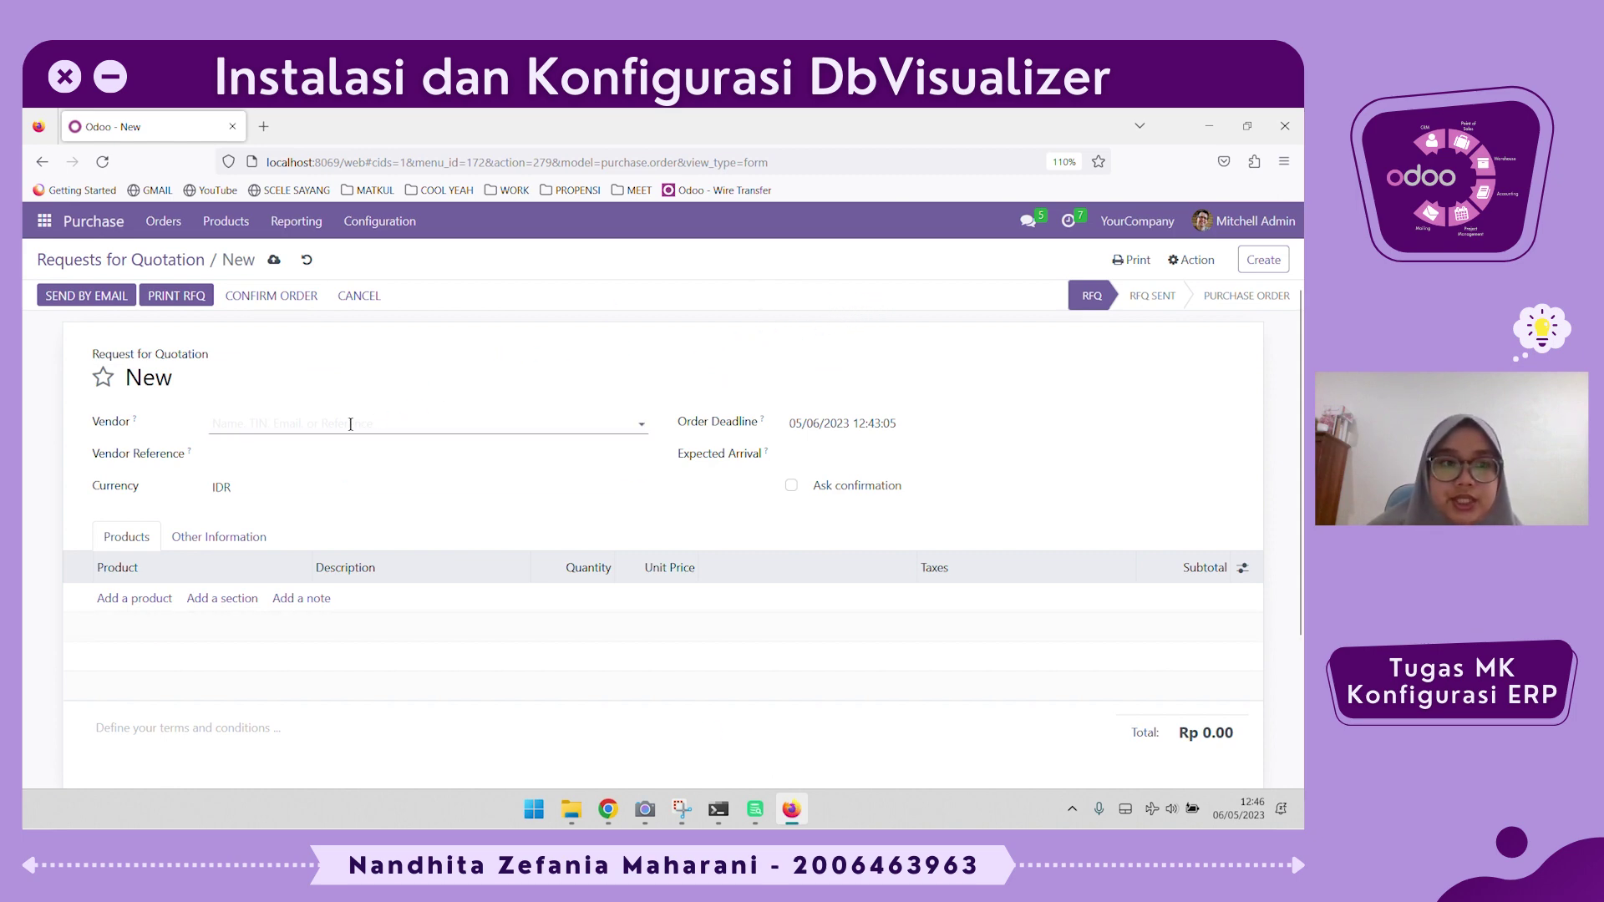
pyautogui.click(320, 415)
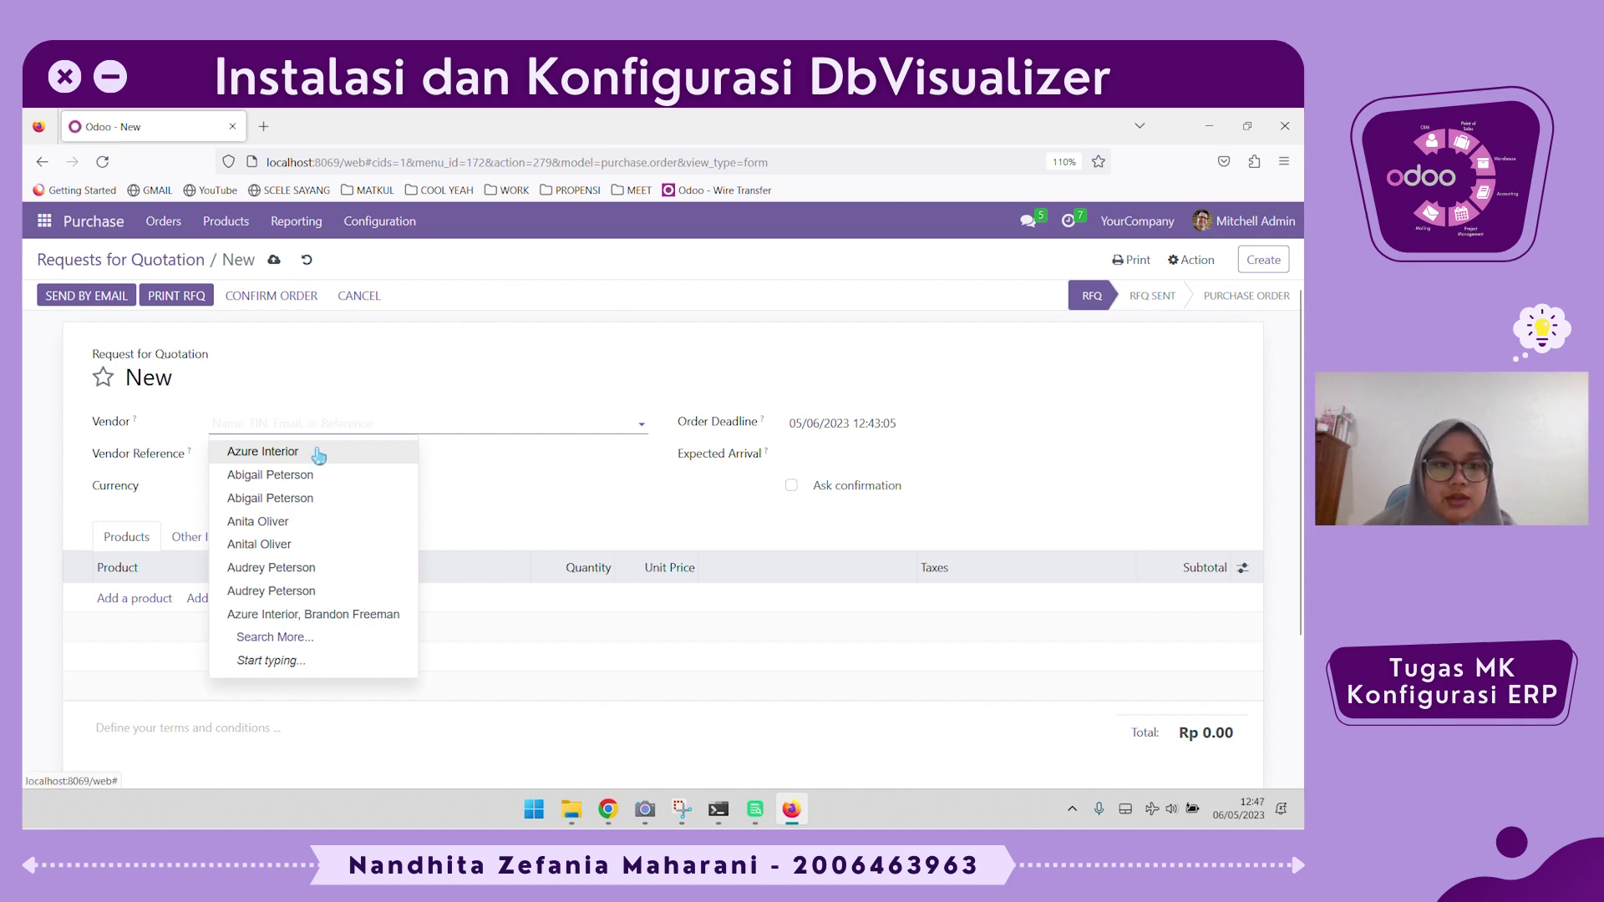
pyautogui.click(314, 452)
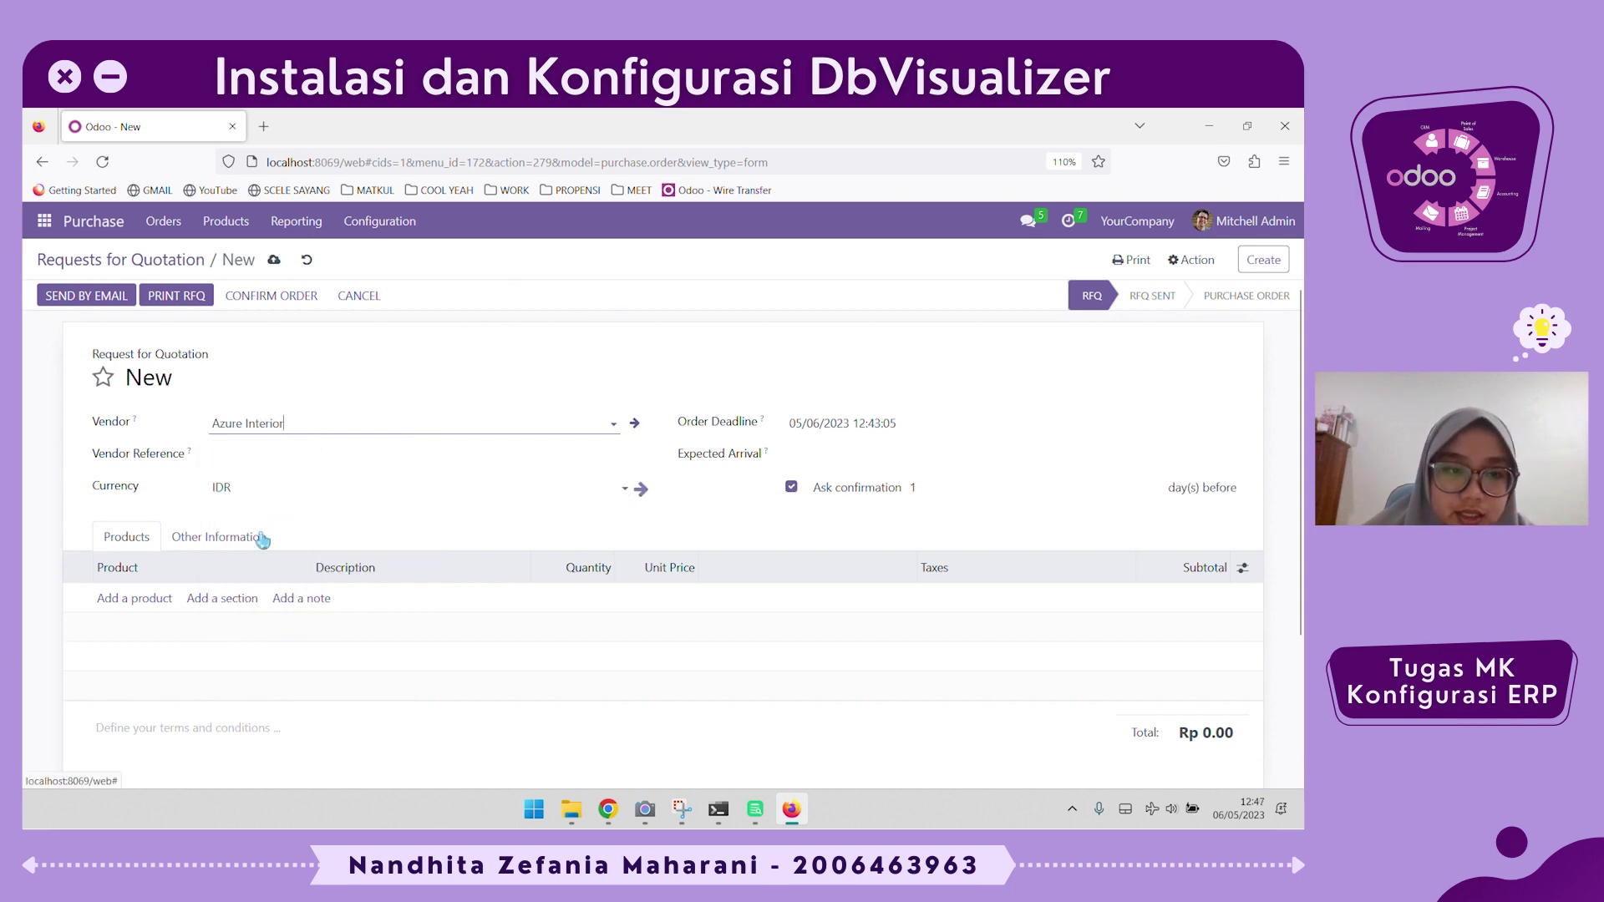
# Add the product [E-COM09] Large Desk to the quotation with quantity 20 and unit price 150000.
pyautogui.click(135, 598)
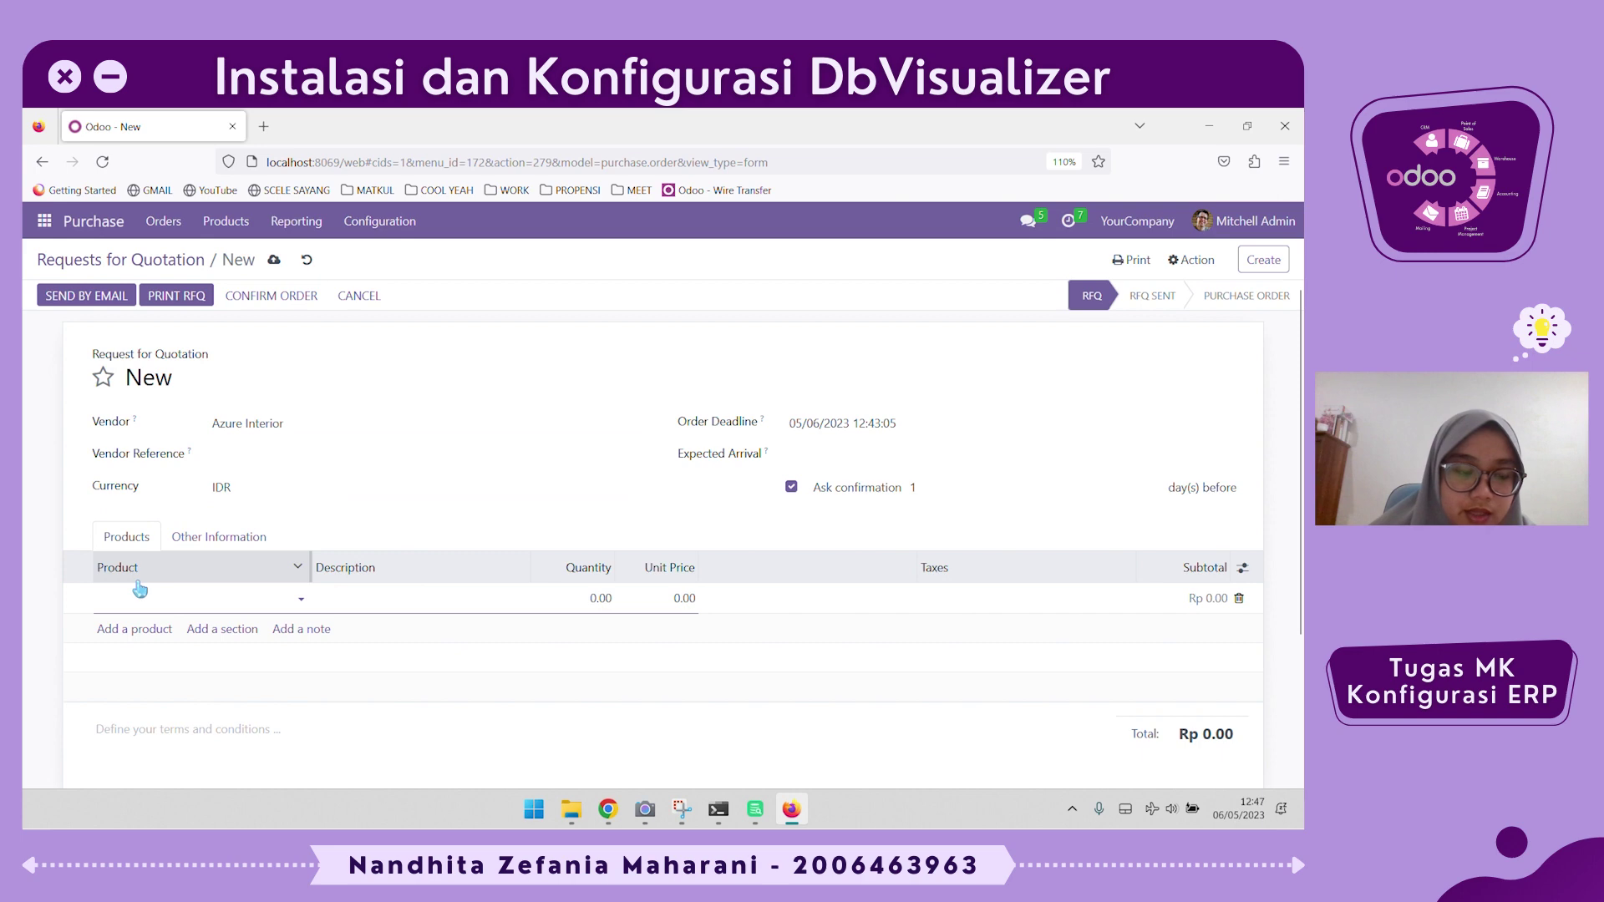
pyautogui.click(251, 653)
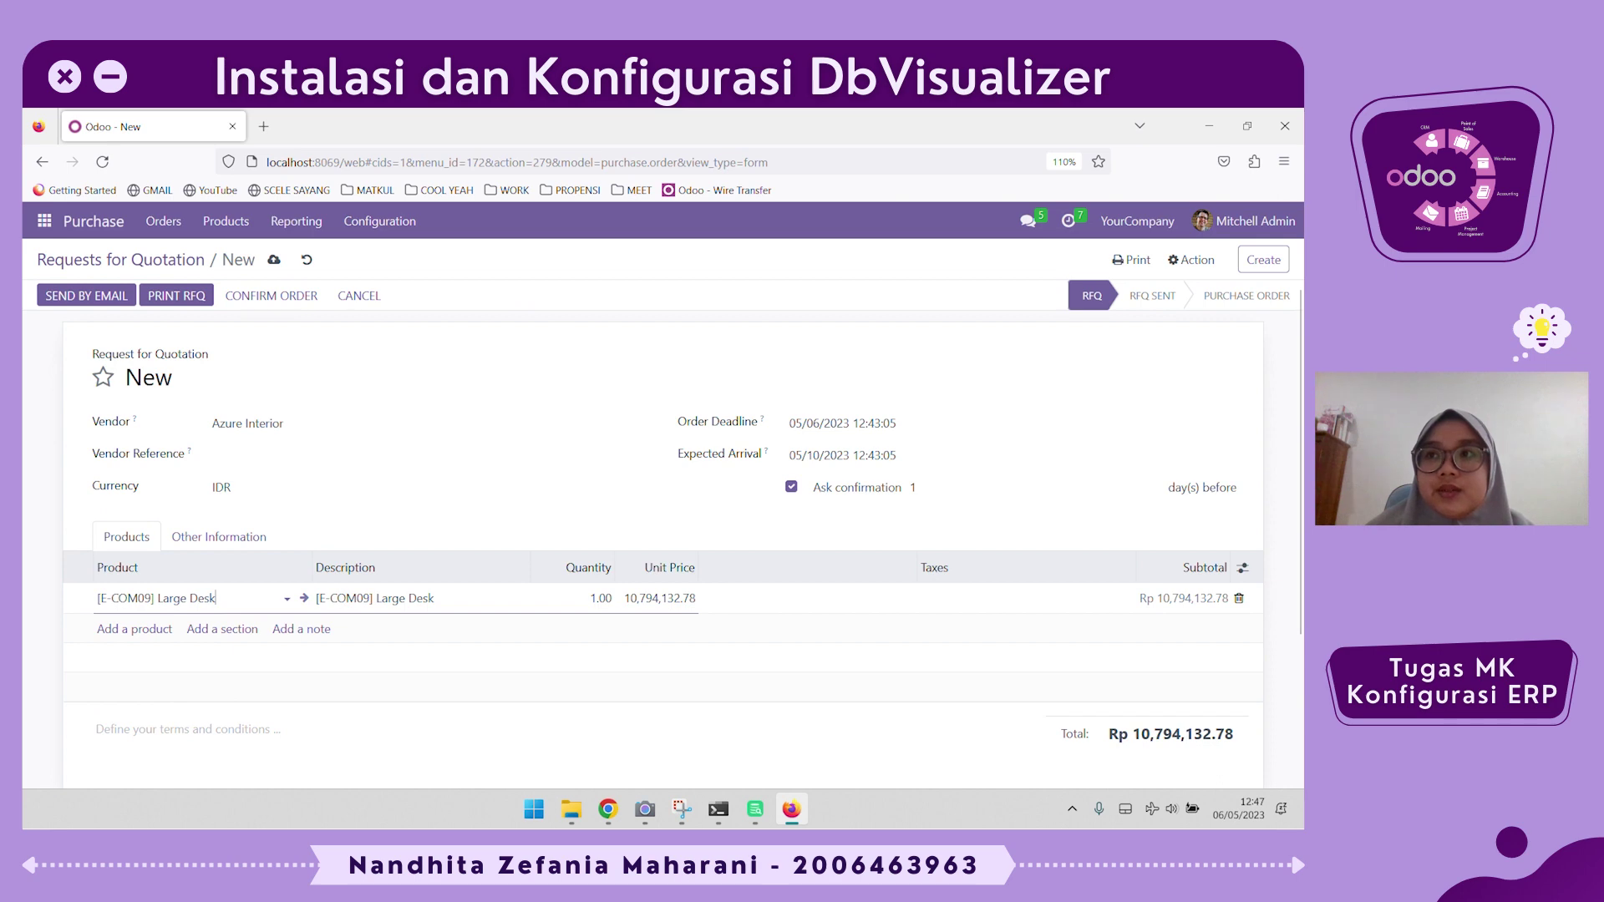
pyautogui.doubleClick(577, 597)
pyautogui.write('20')
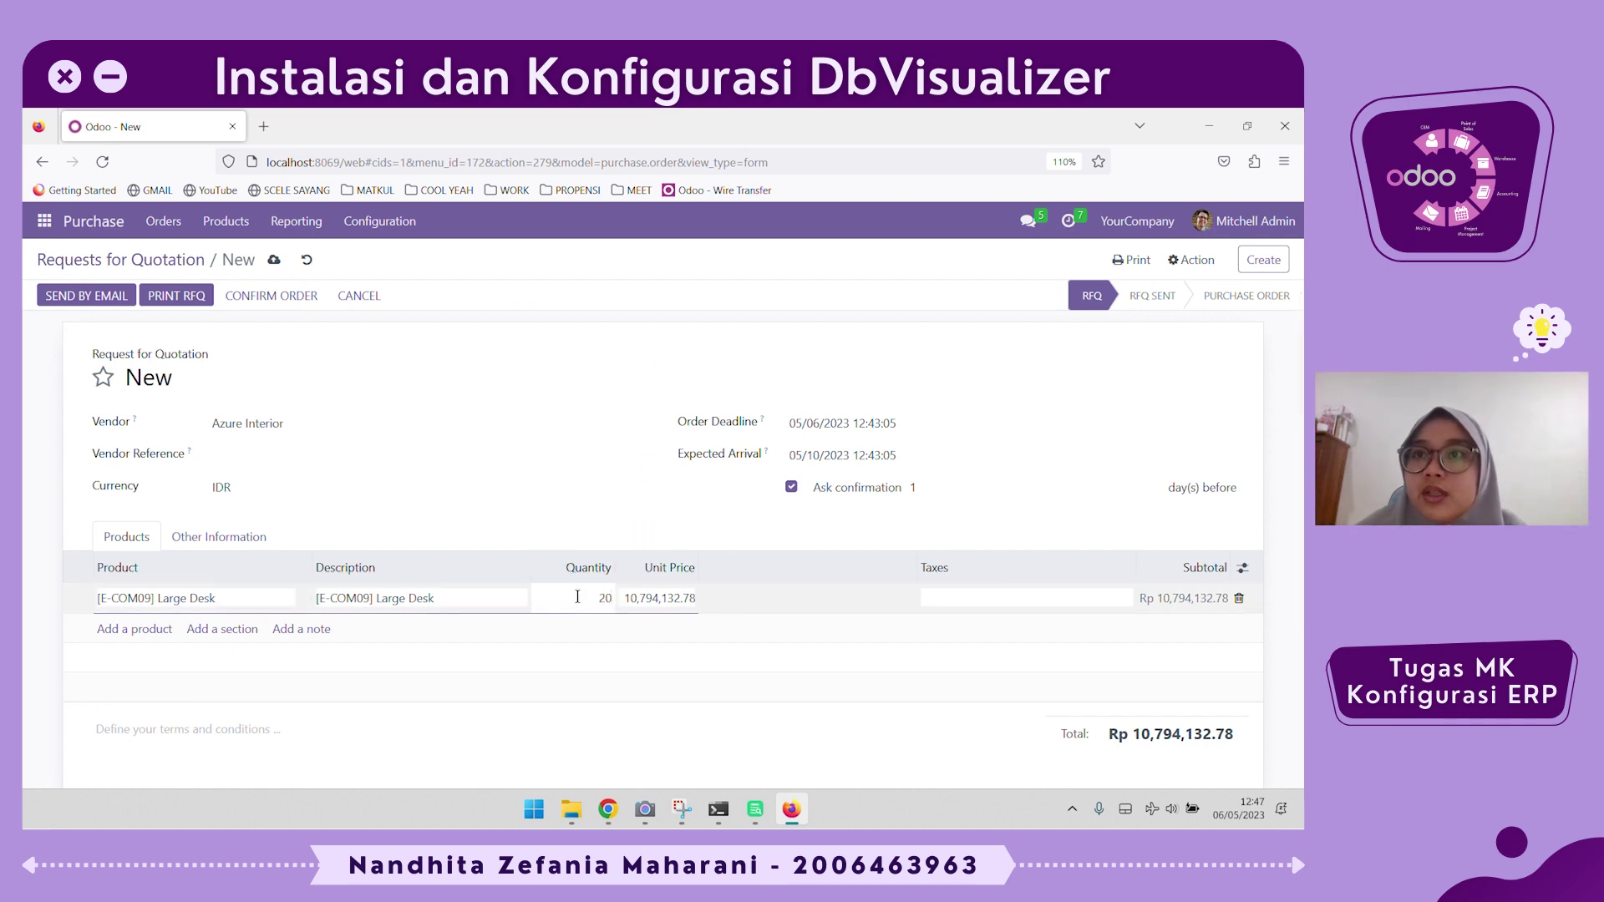
pyautogui.click(658, 599)
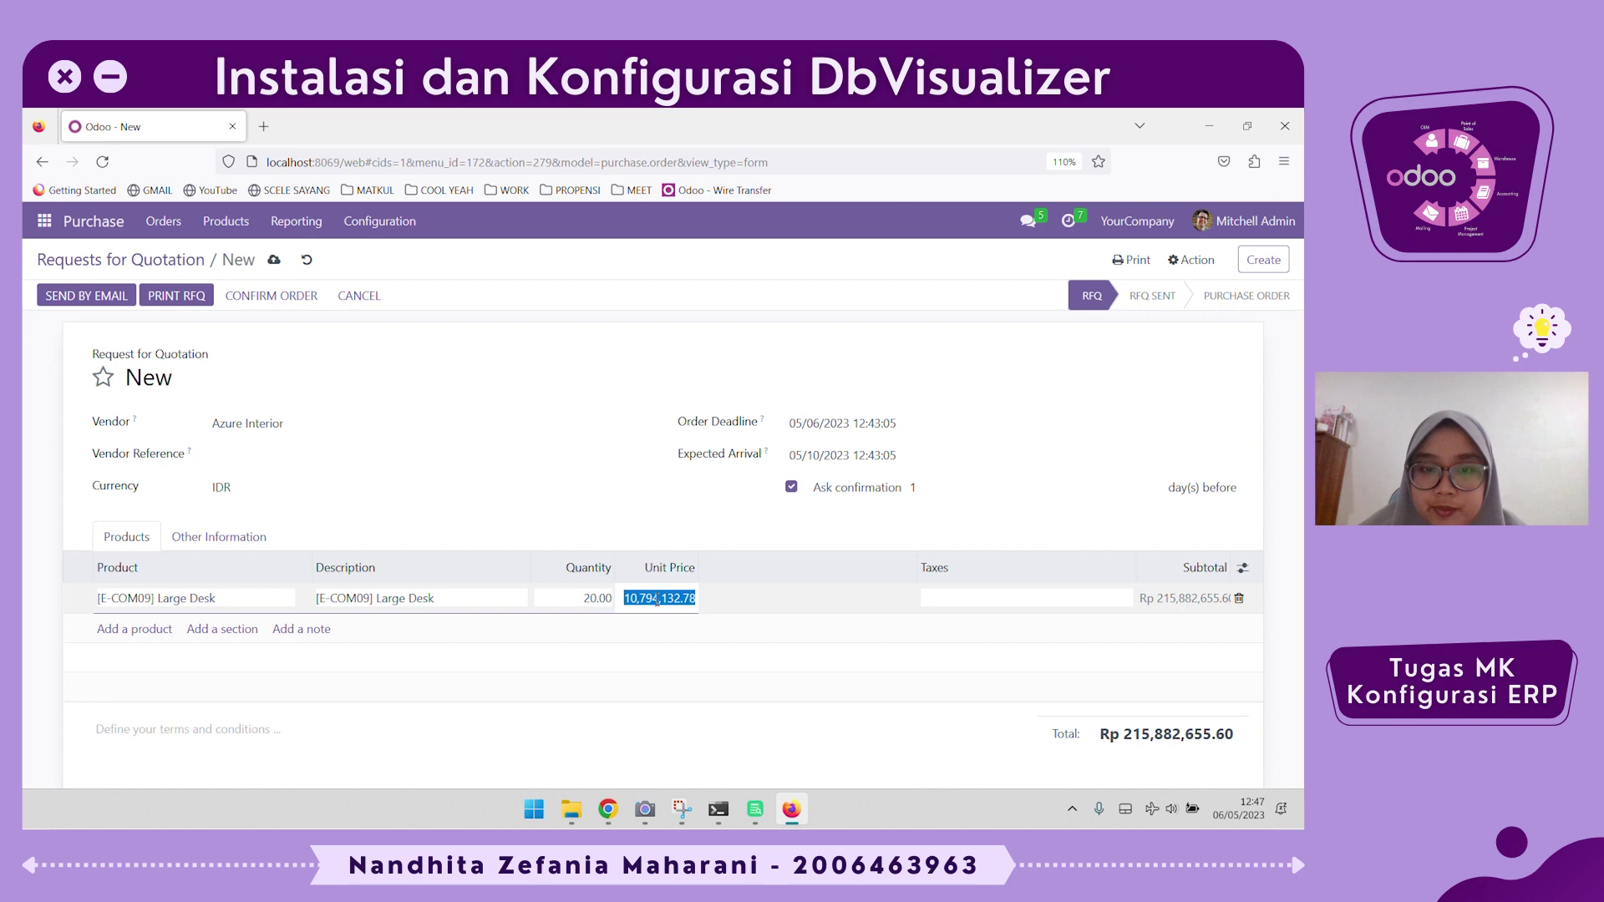
pyautogui.write('150000')
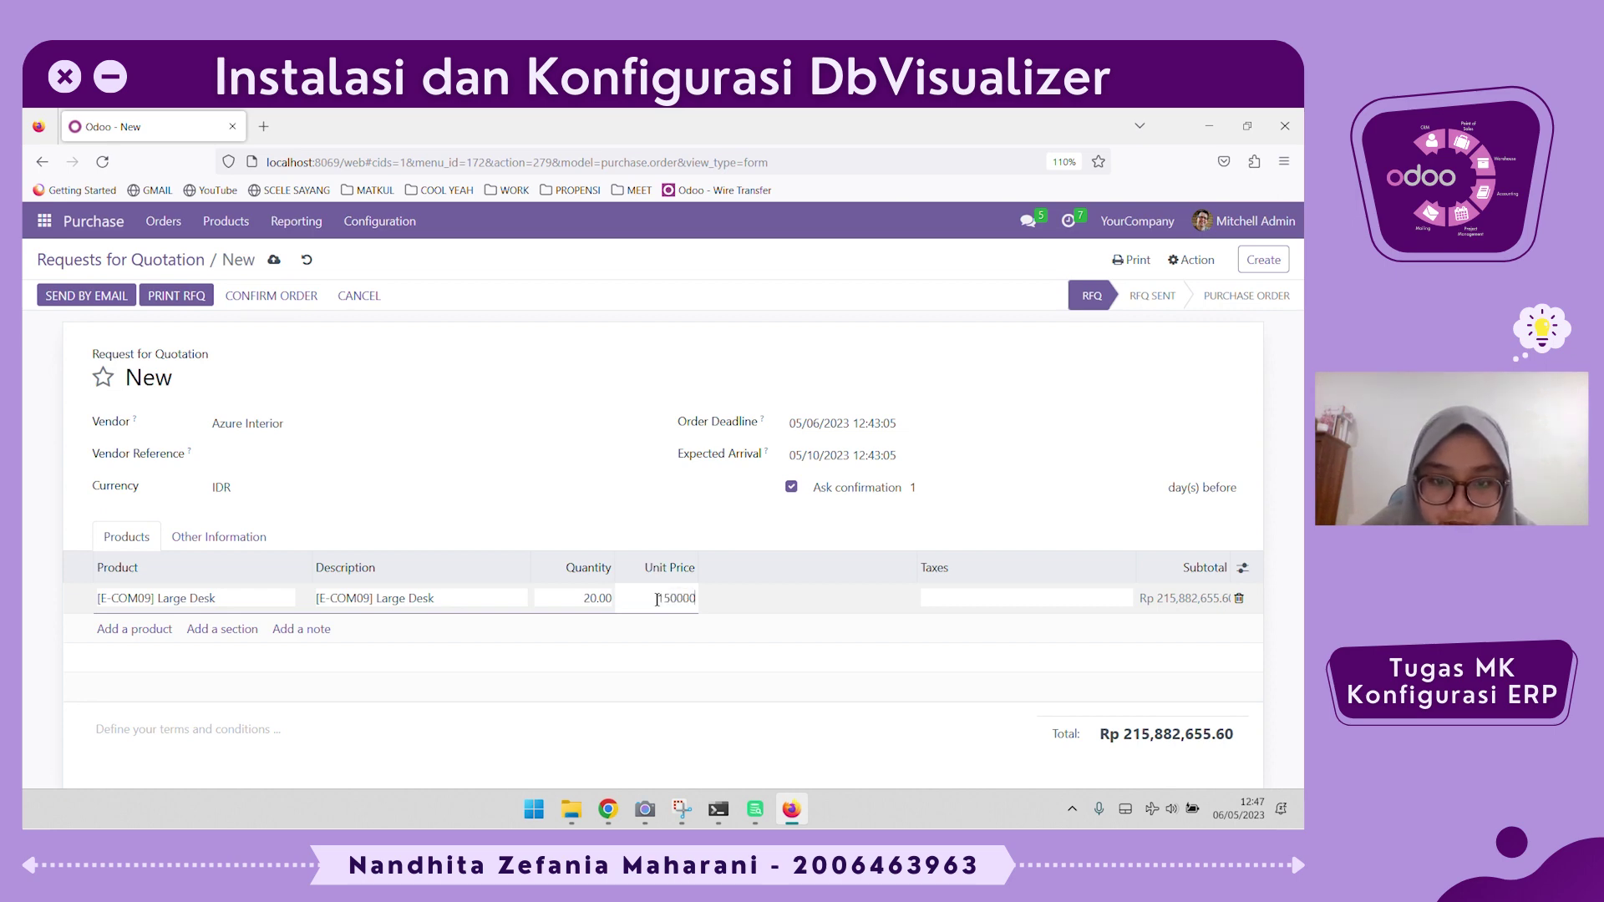
pyautogui.click(651, 527)
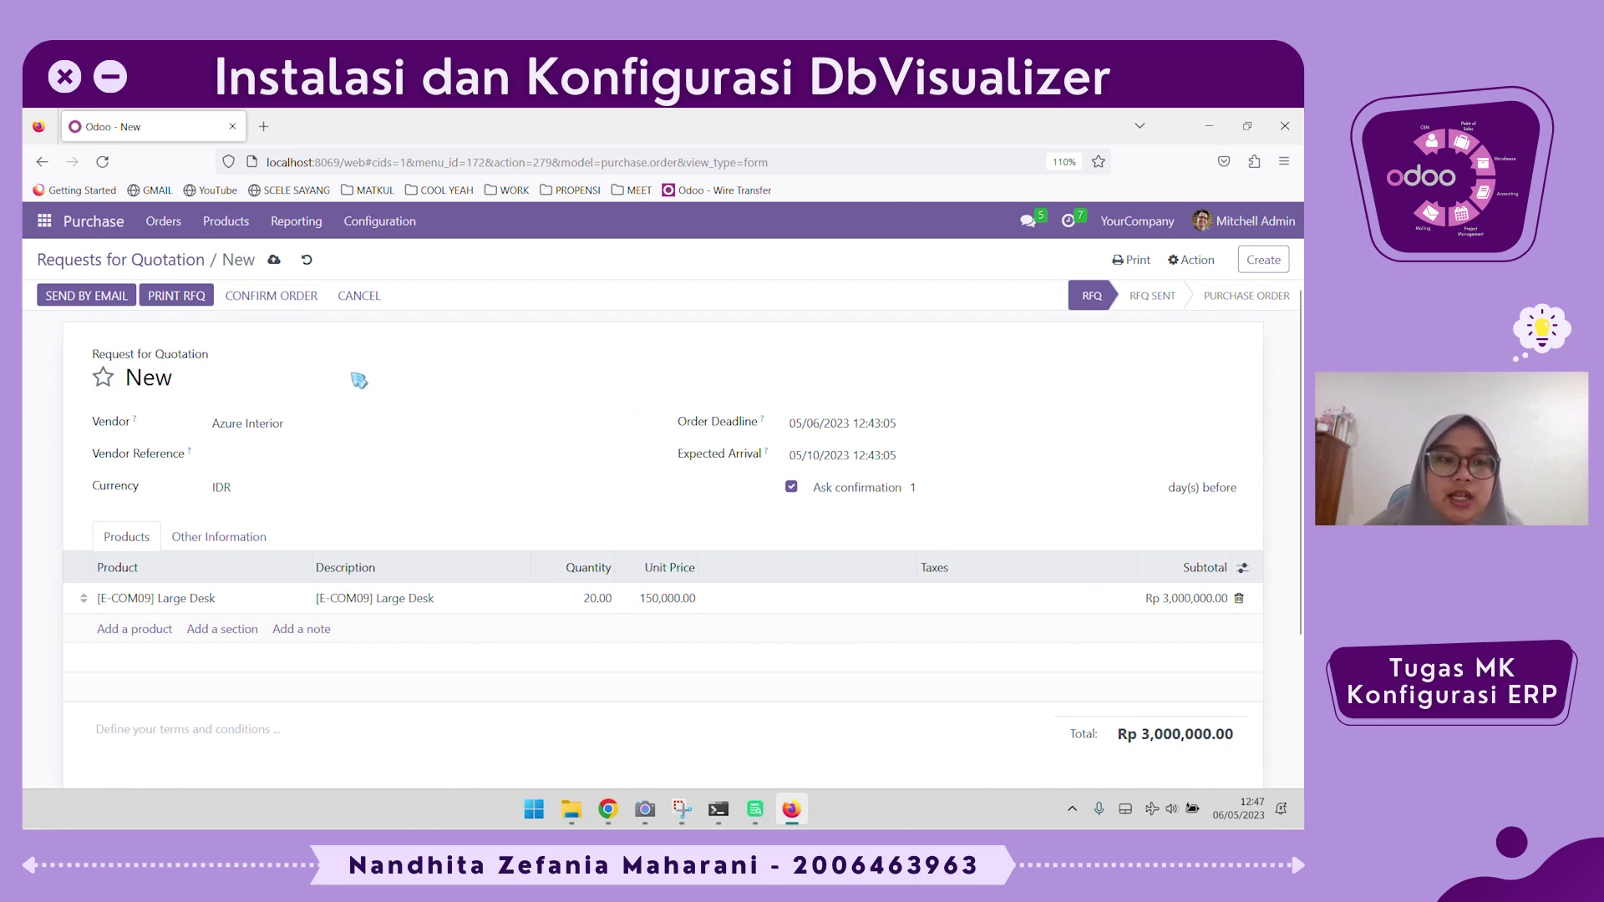
# Confirm the quotation as a purchase order and switch back to the purchase_order data in DbVisualizer.
pyautogui.click(274, 299)
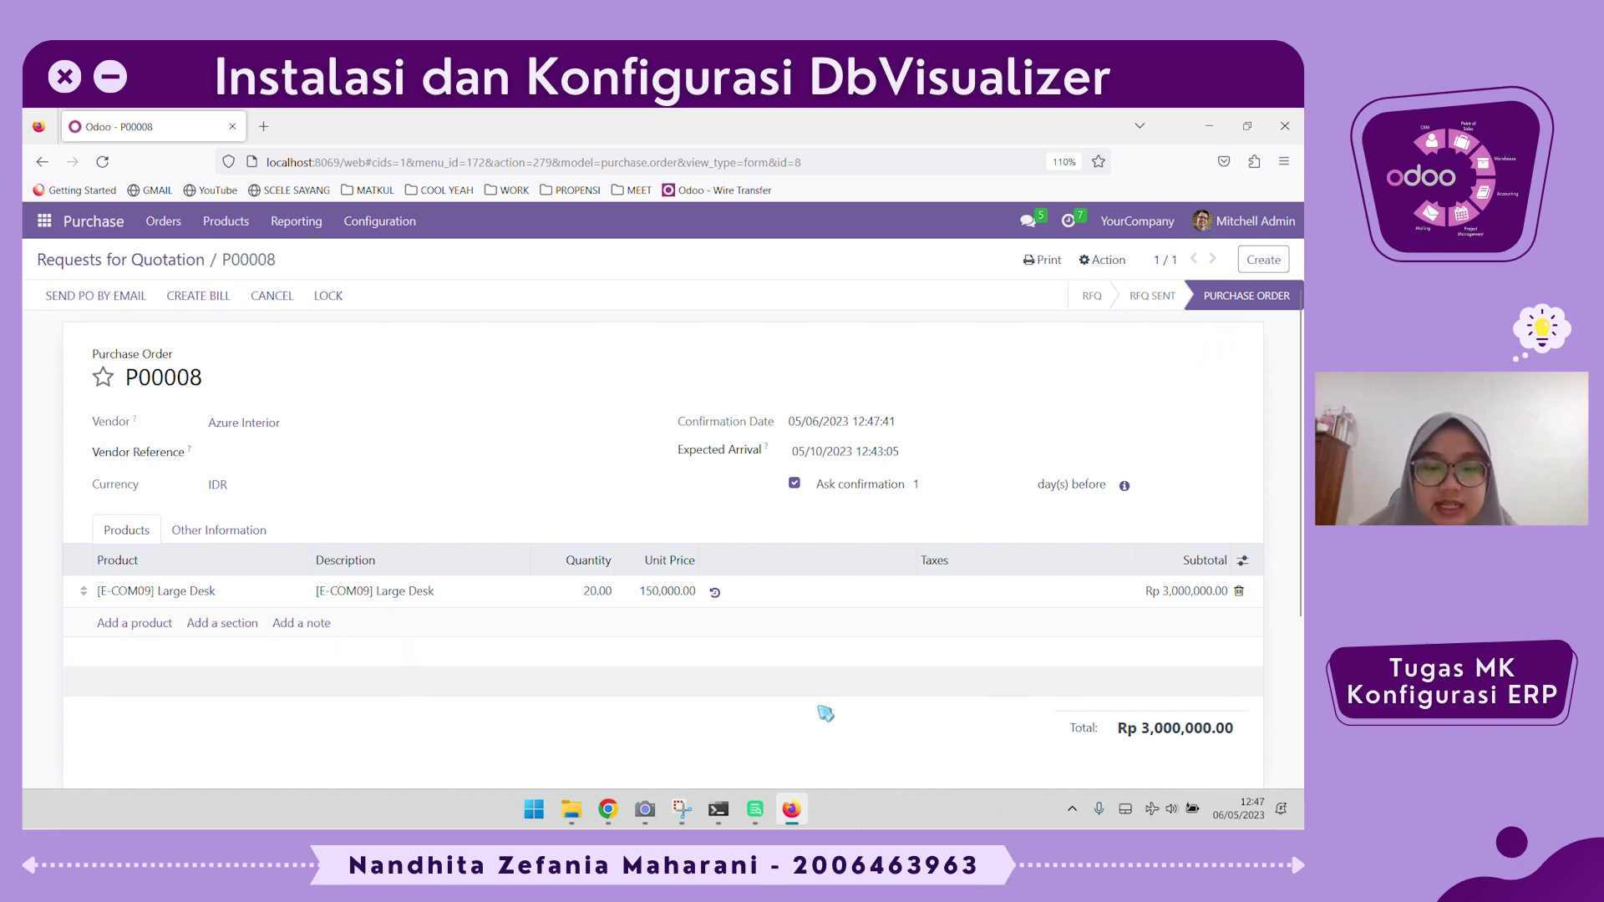
pyautogui.click(756, 809)
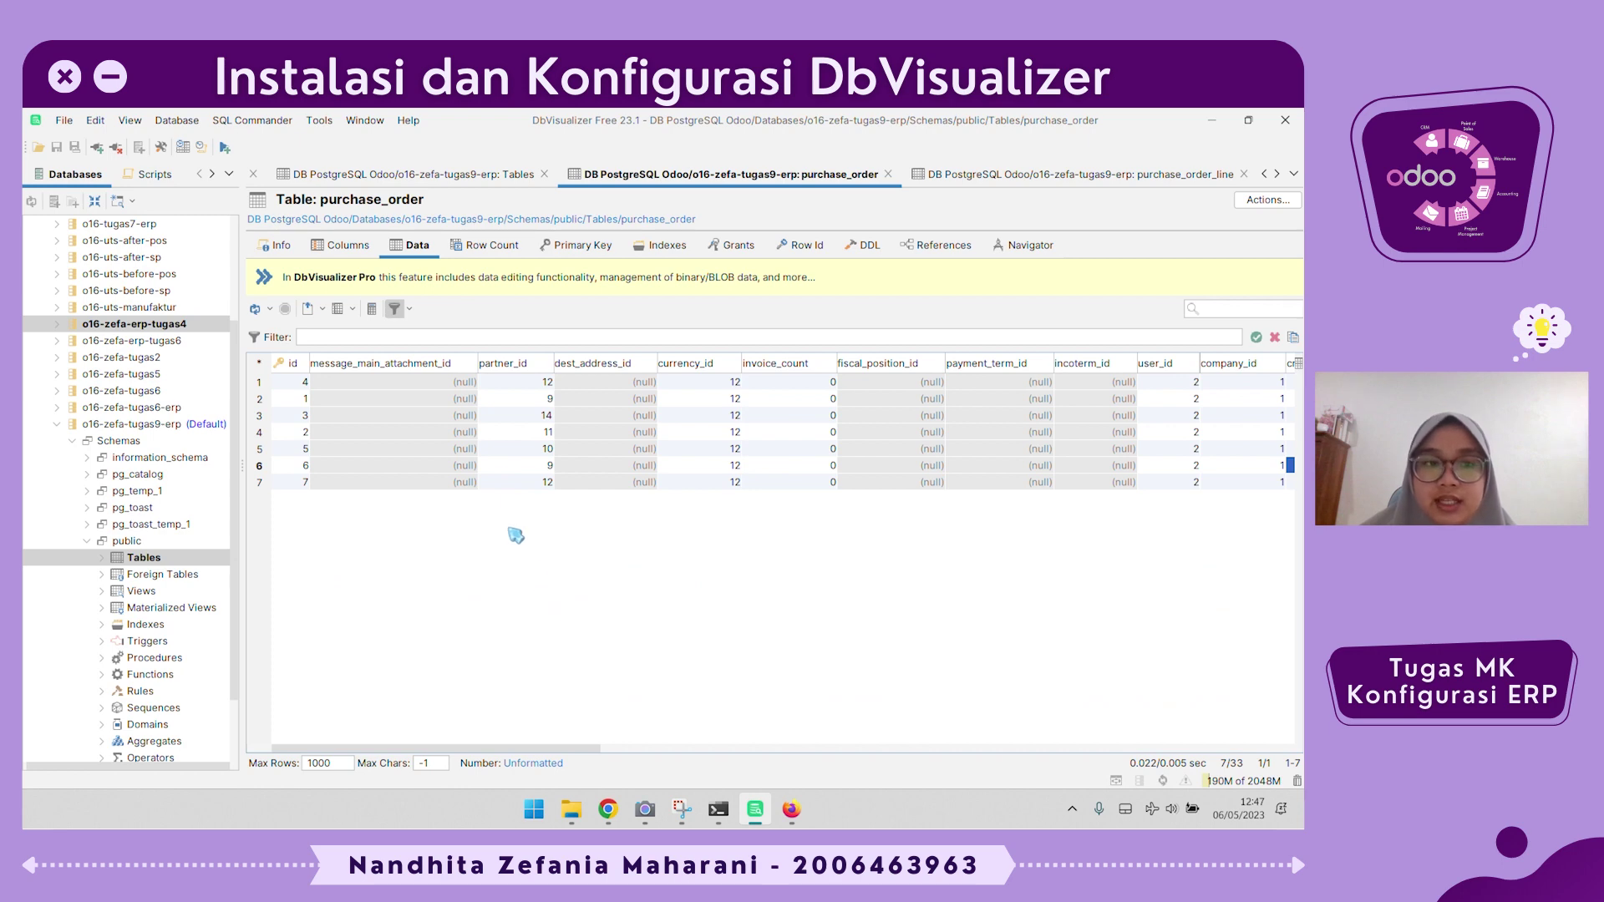
# Reload the purchase_order data and examine the new order's creation date, untaxed amount and name.
pyautogui.click(255, 309)
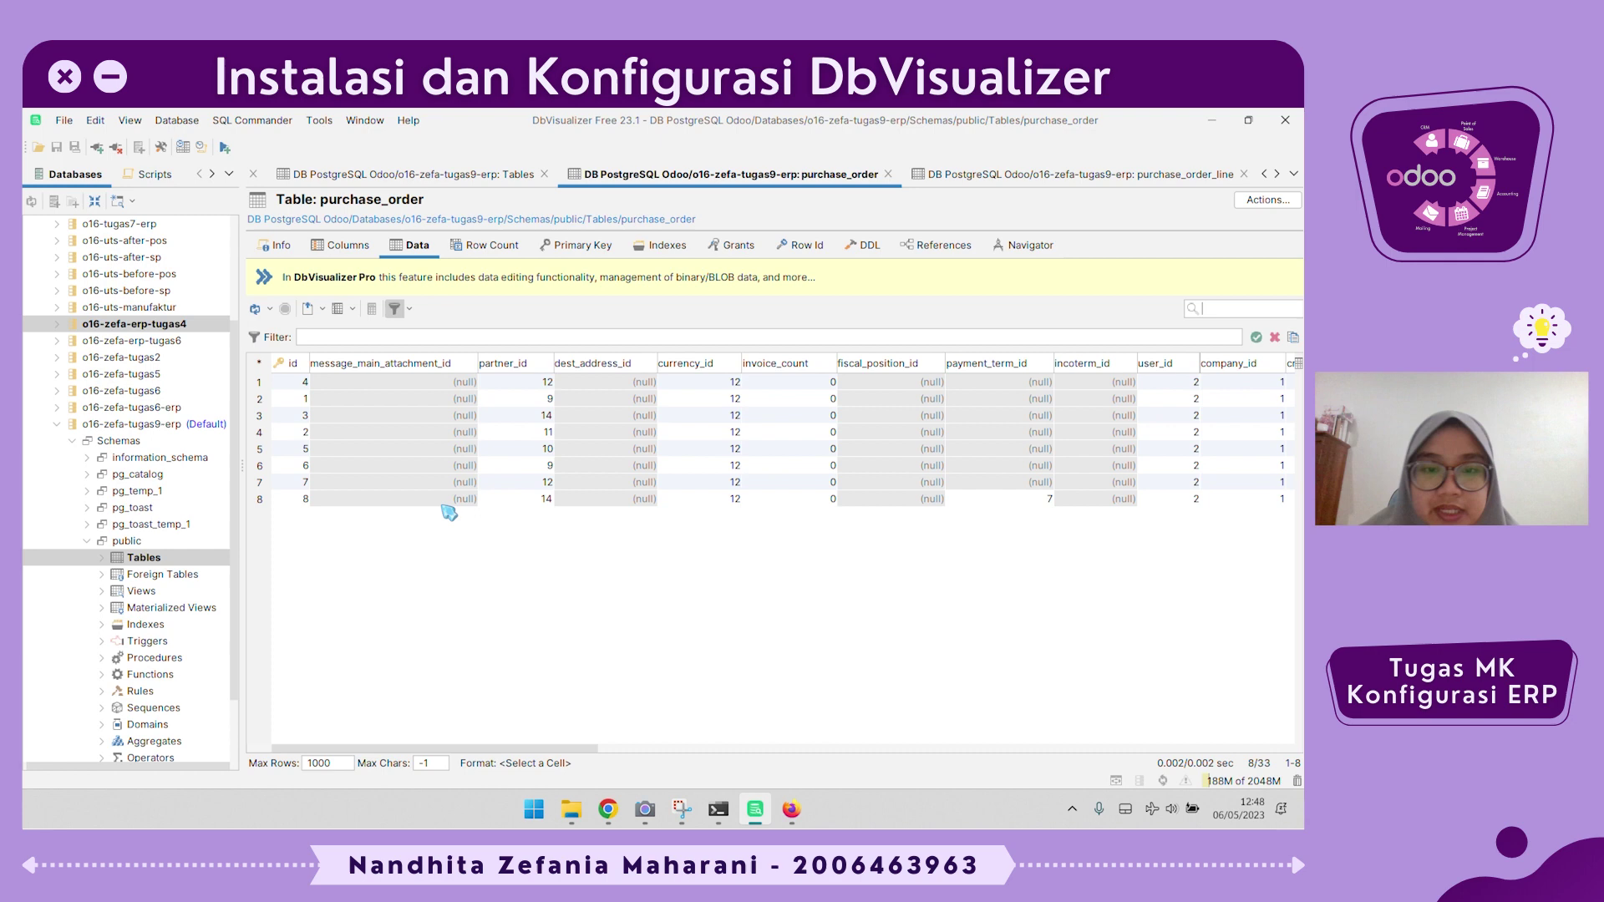
pyautogui.moveTo(412, 750); pyautogui.dragTo(1143, 738)
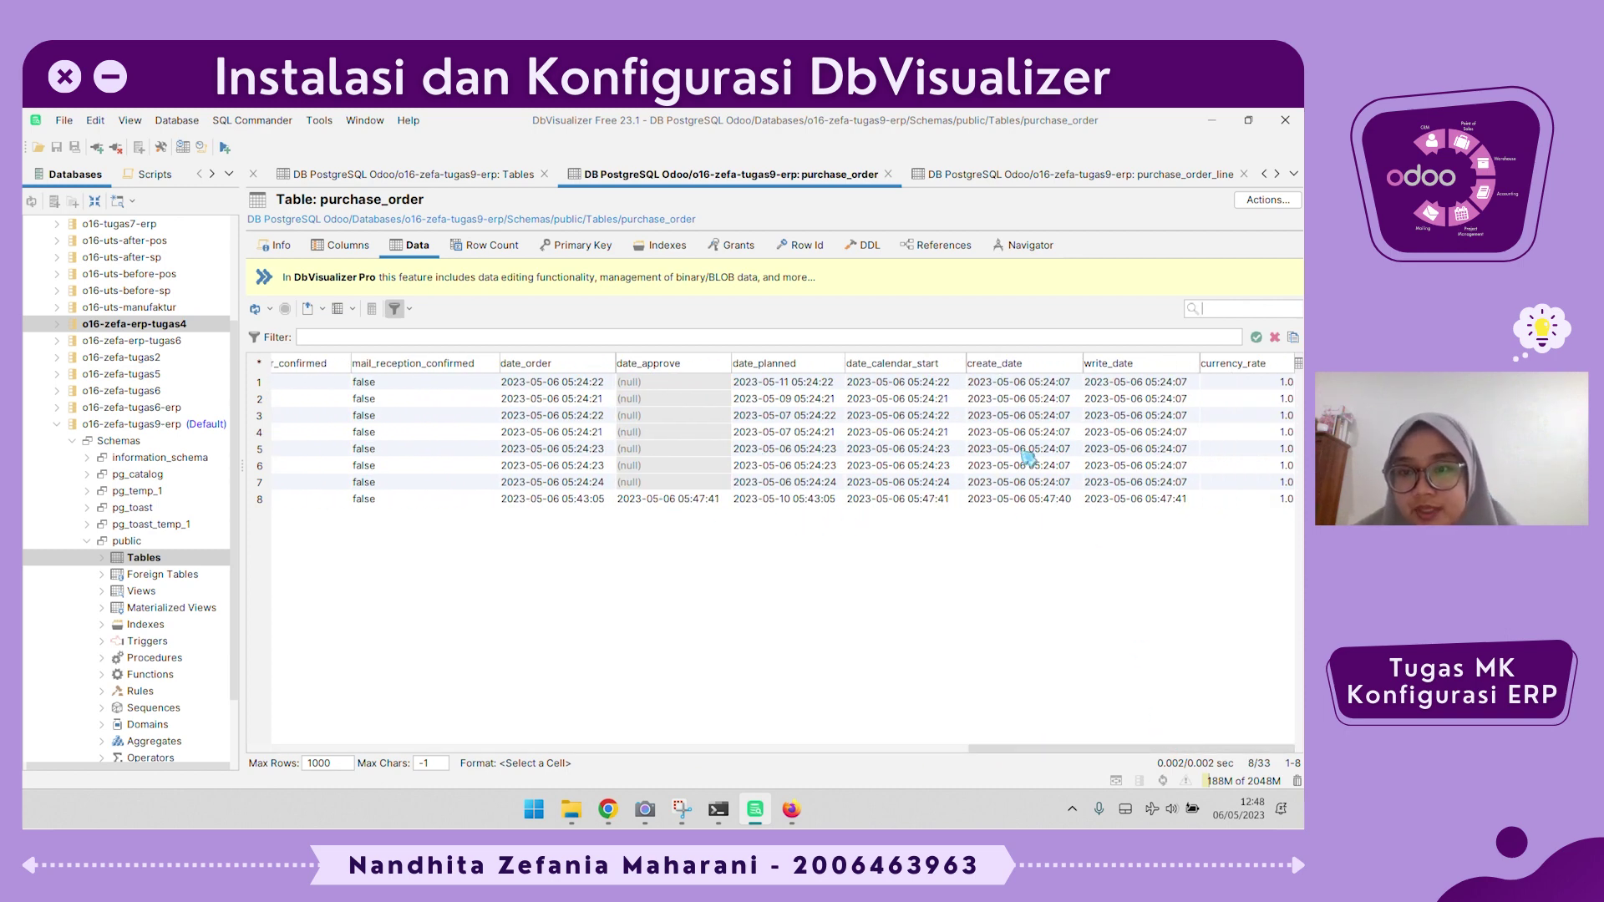
pyautogui.click(1033, 503)
pyautogui.moveTo(1019, 749); pyautogui.dragTo(710, 776)
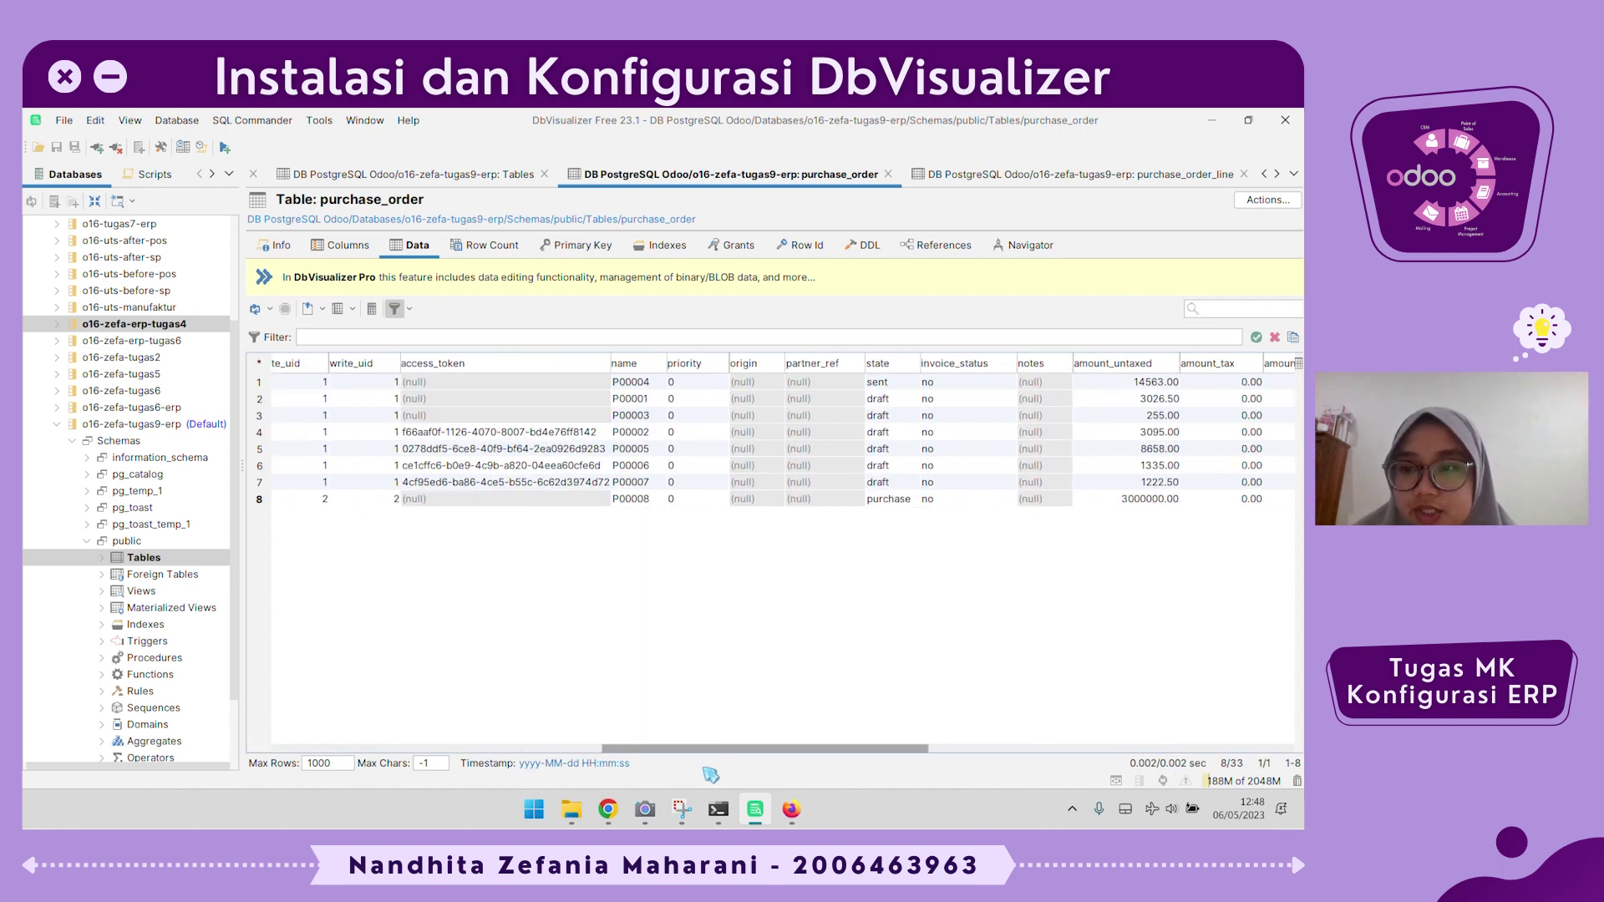
pyautogui.click(1158, 502)
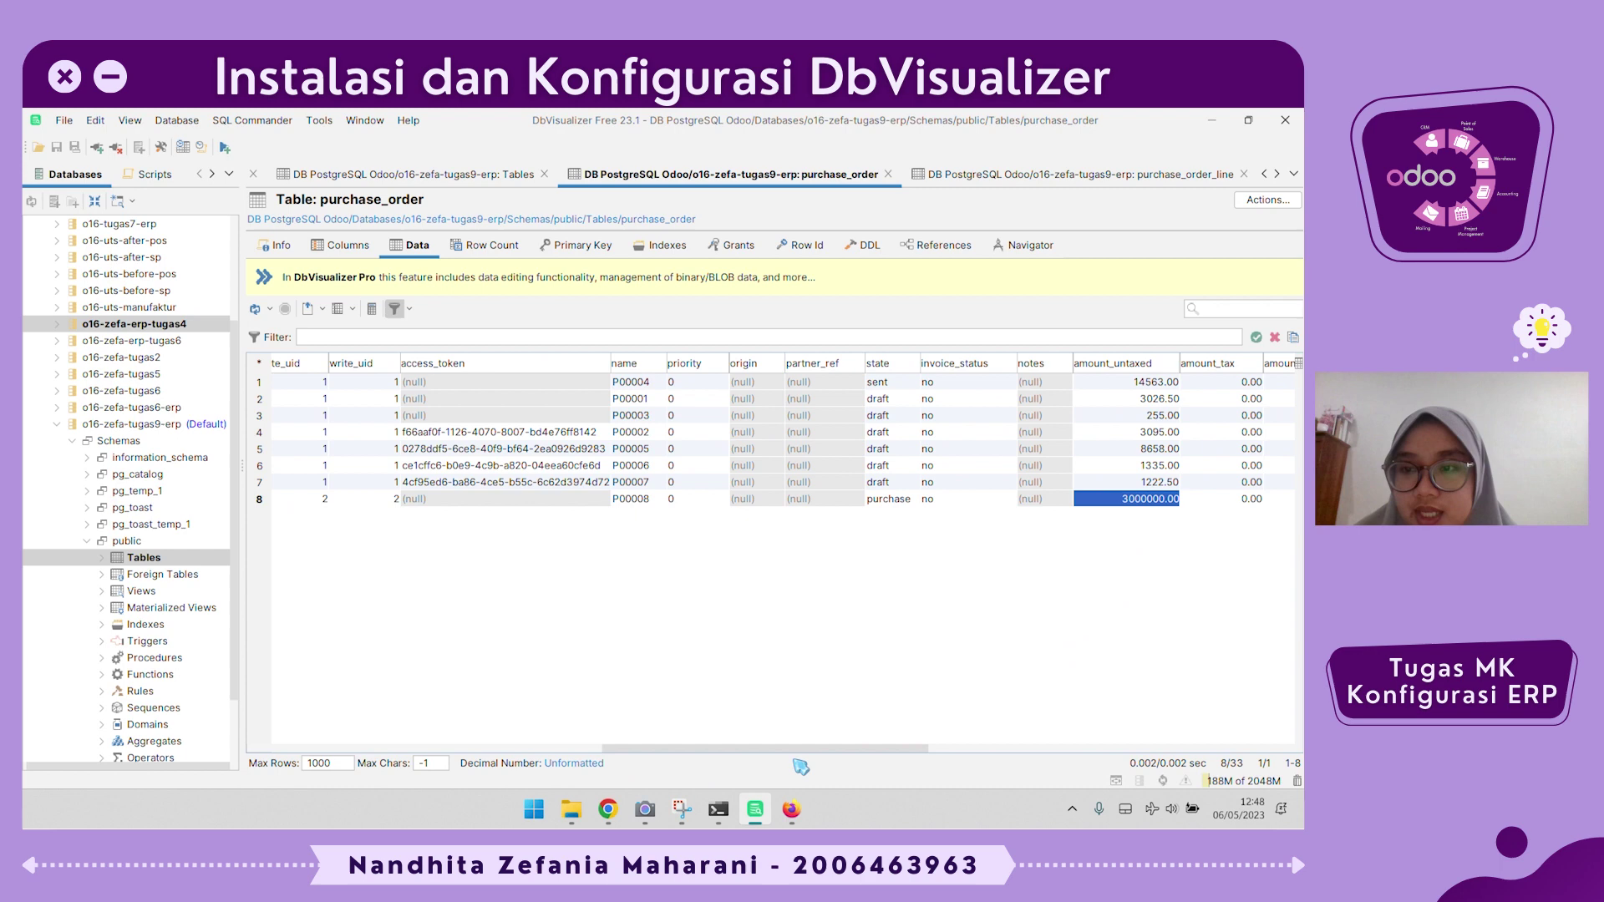
pyautogui.click(655, 499)
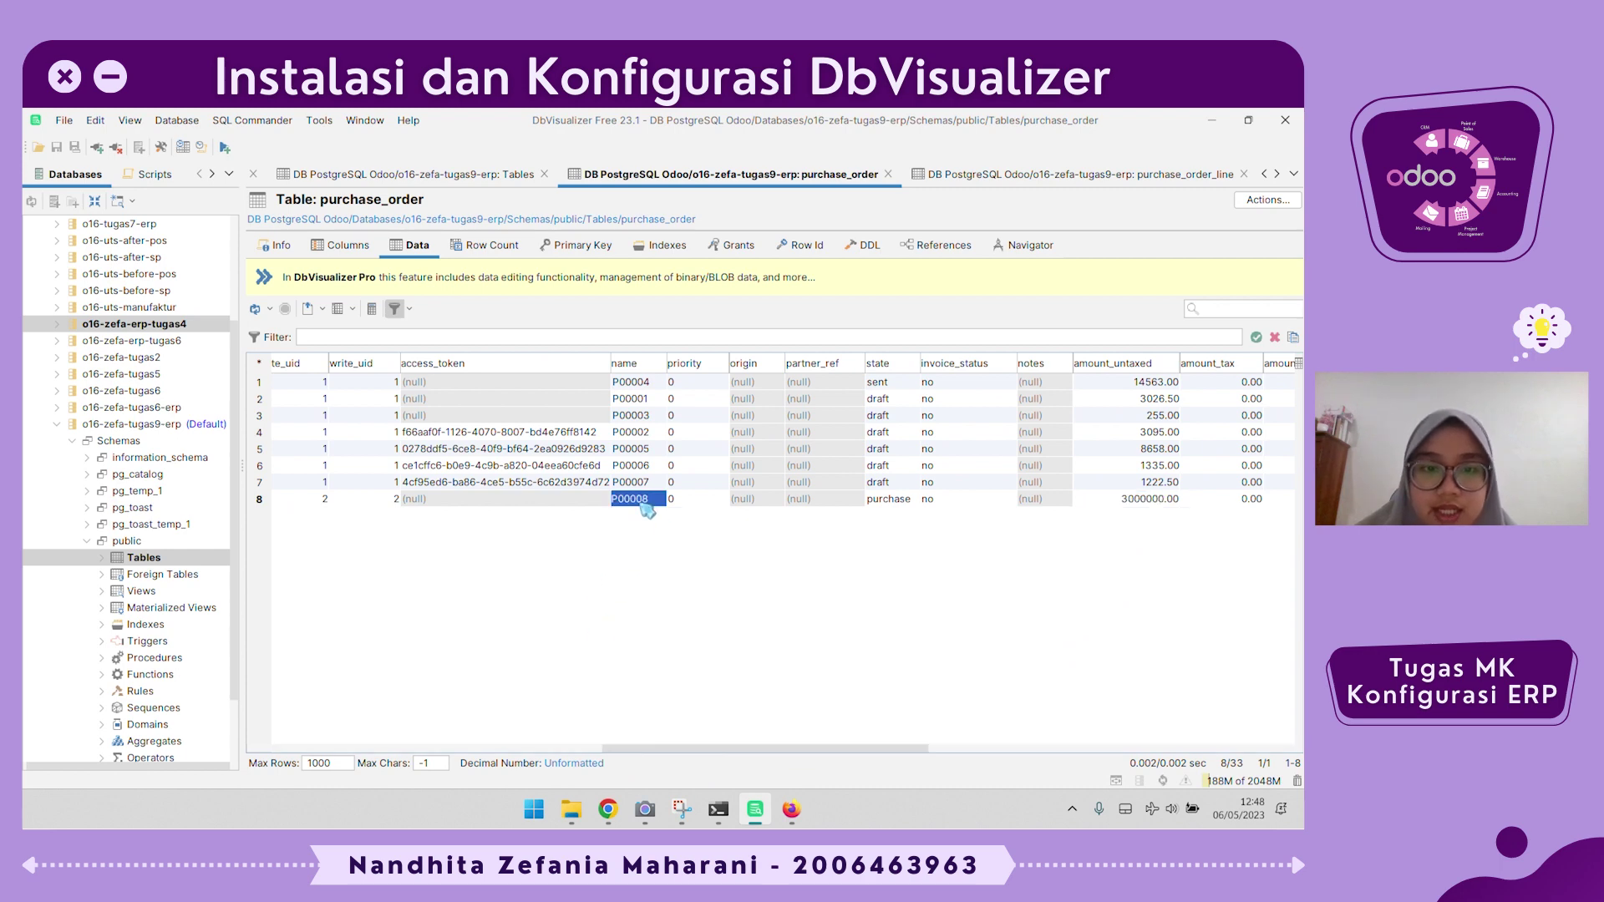
# Compare the new order's reference with the purchase order in Odoo in Firefox, and return to the purchase_order data in DbVisualizer.
pyautogui.click(791, 809)
pyautogui.moveTo(239, 374); pyautogui.dragTo(109, 386)
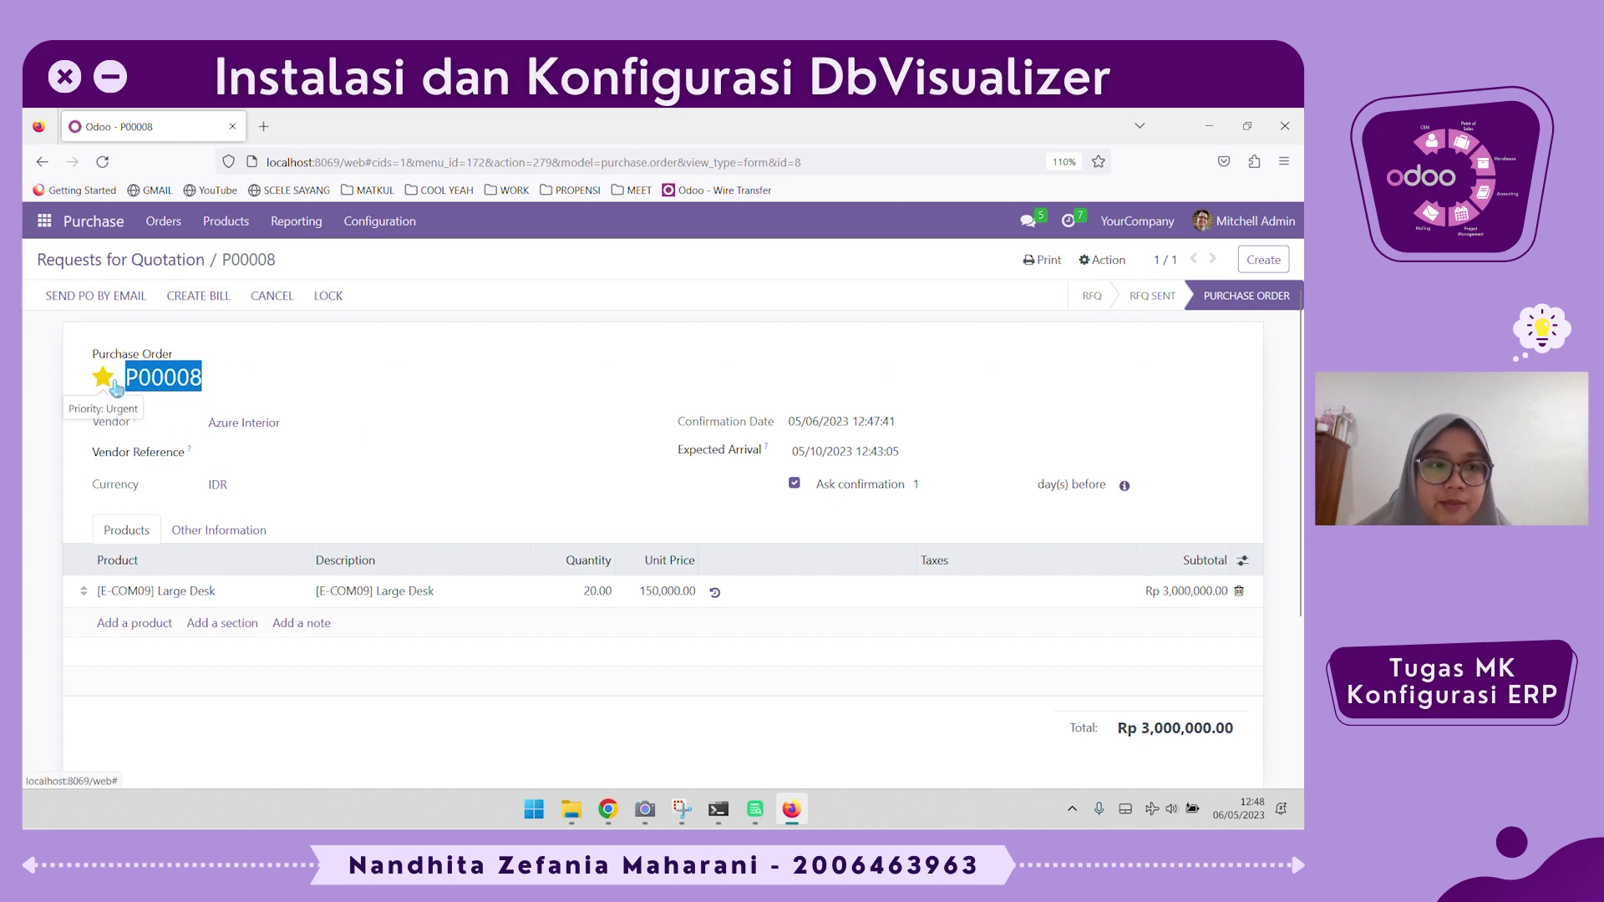
pyautogui.click(756, 809)
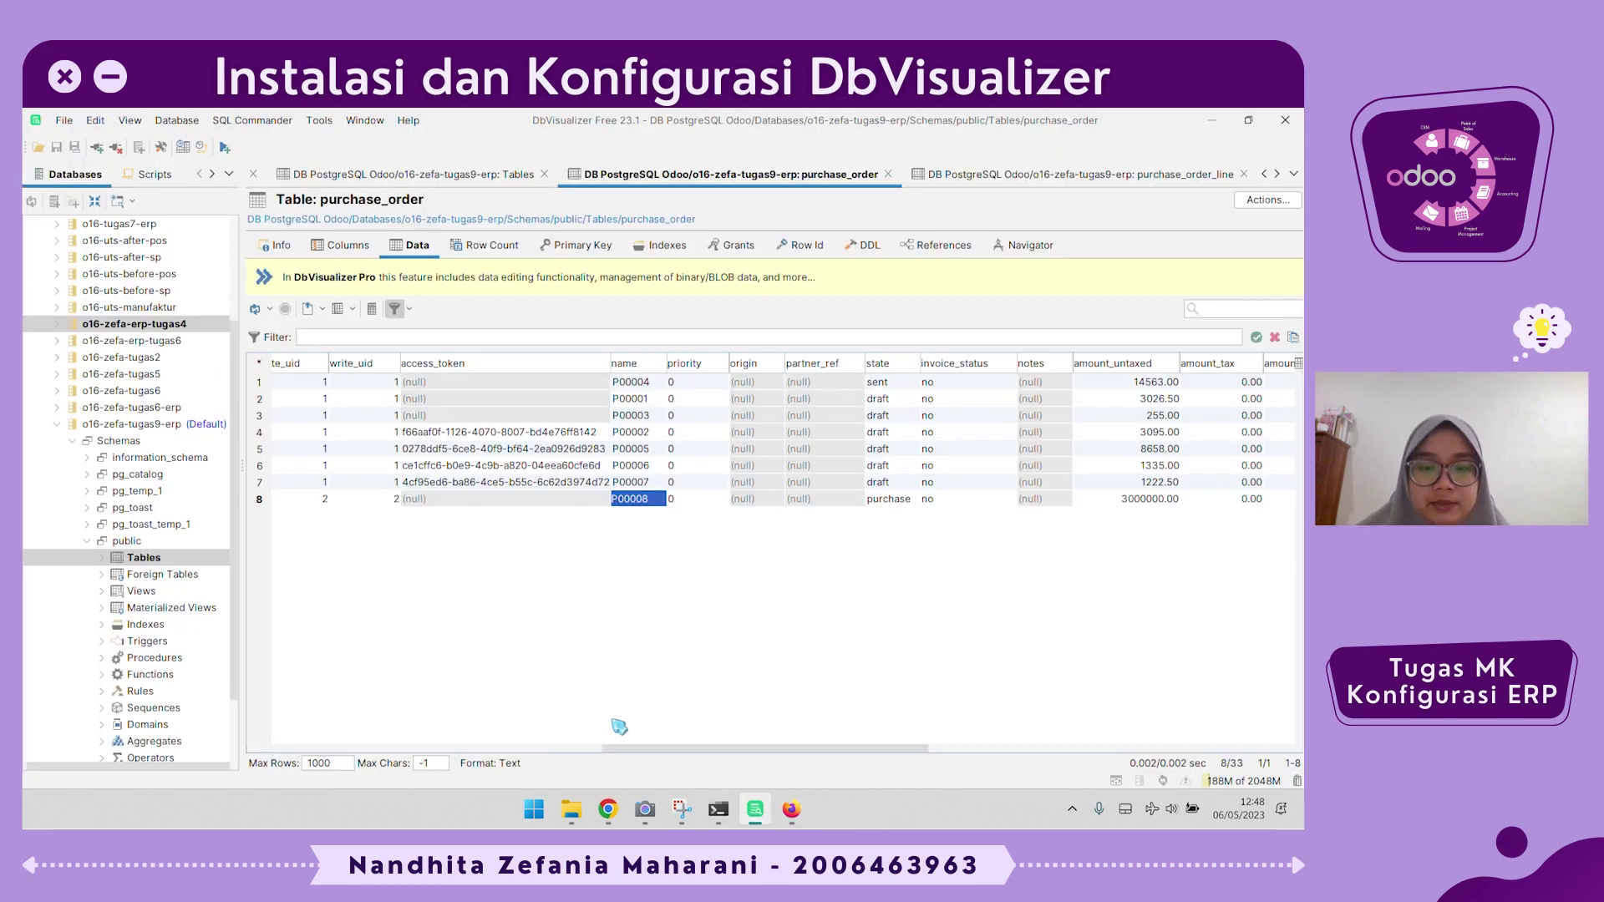
pyautogui.moveTo(747, 748); pyautogui.dragTo(1128, 758)
pyautogui.moveTo(1019, 759); pyautogui.dragTo(321, 756)
# Reload the purchase_order_line data and compare the new line's order_id with the purchase_order table.
pyautogui.click(1086, 178)
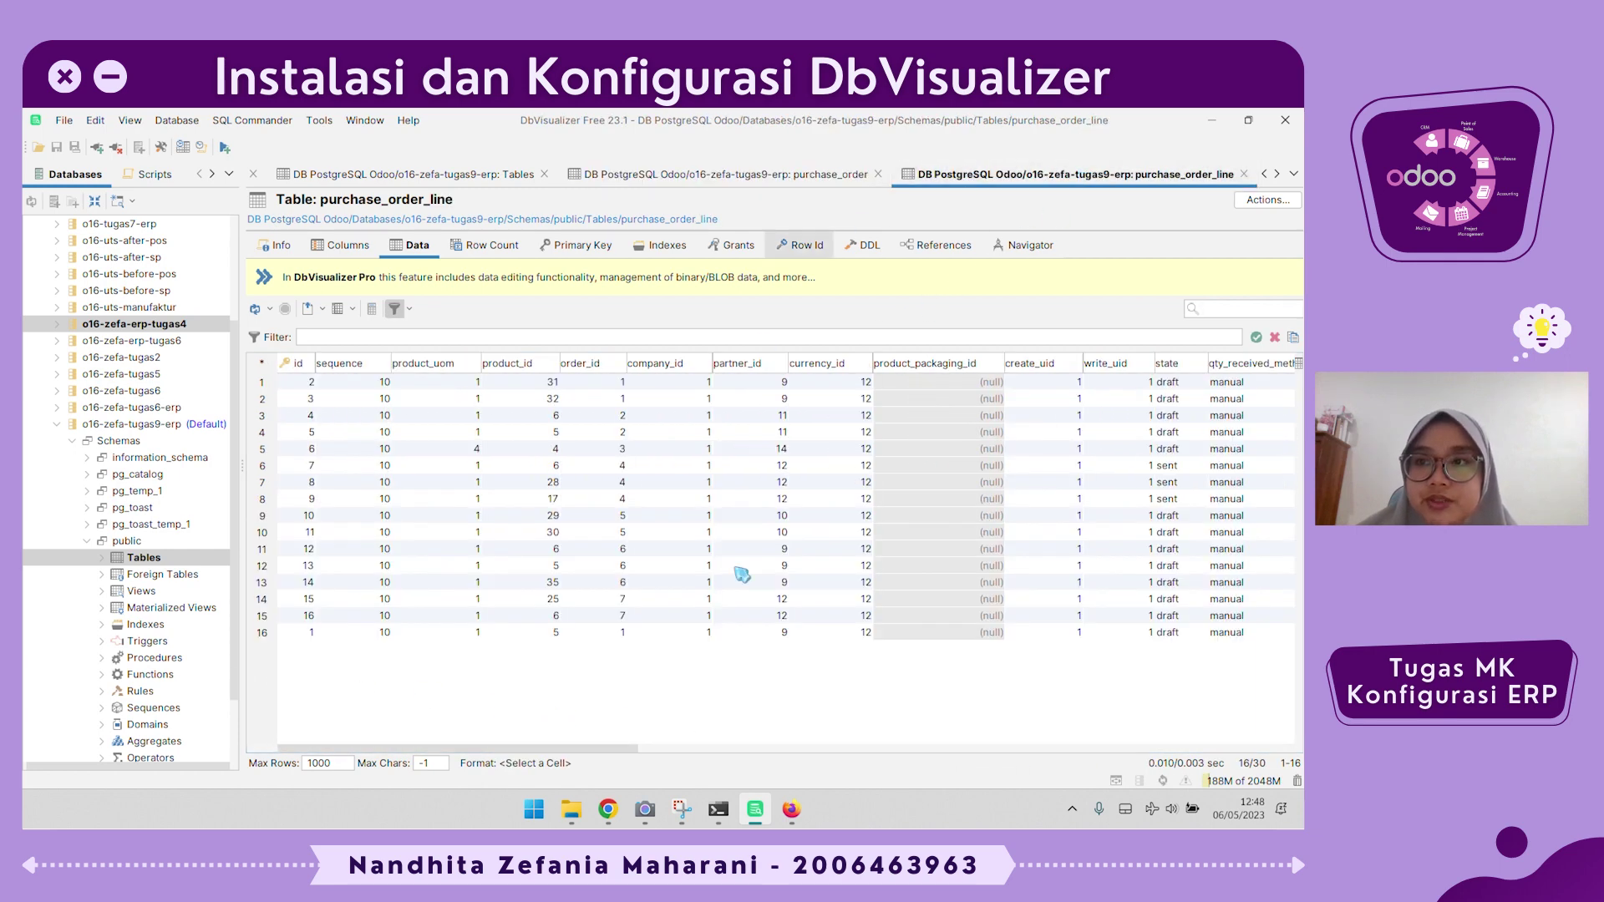
pyautogui.click(255, 309)
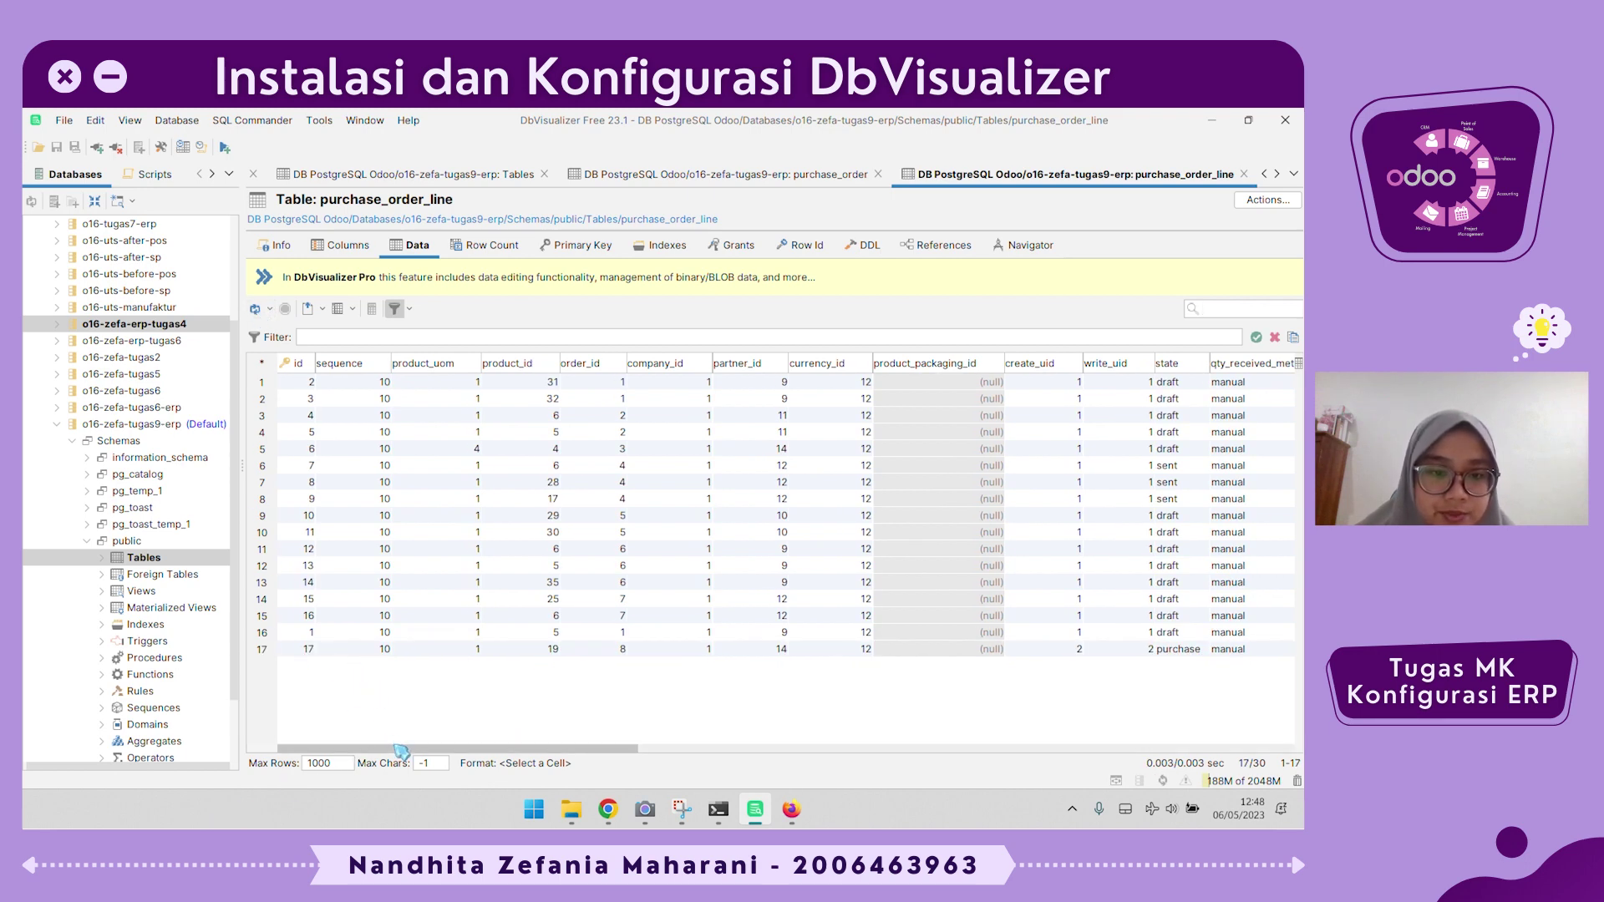
pyautogui.click(615, 650)
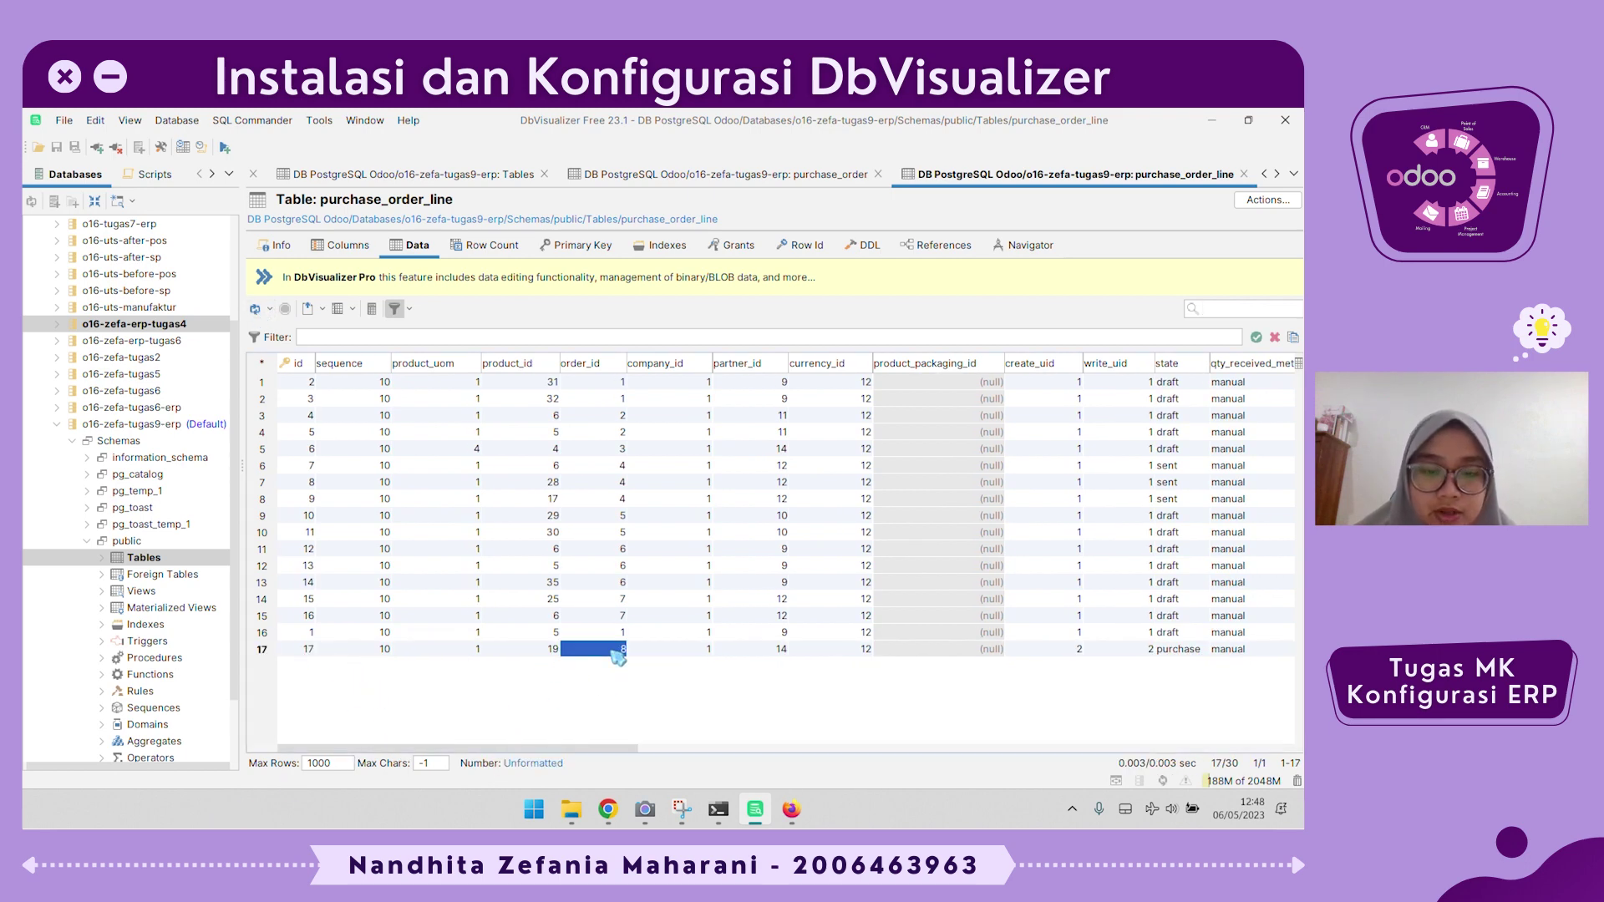
pyautogui.click(764, 180)
pyautogui.click(1011, 179)
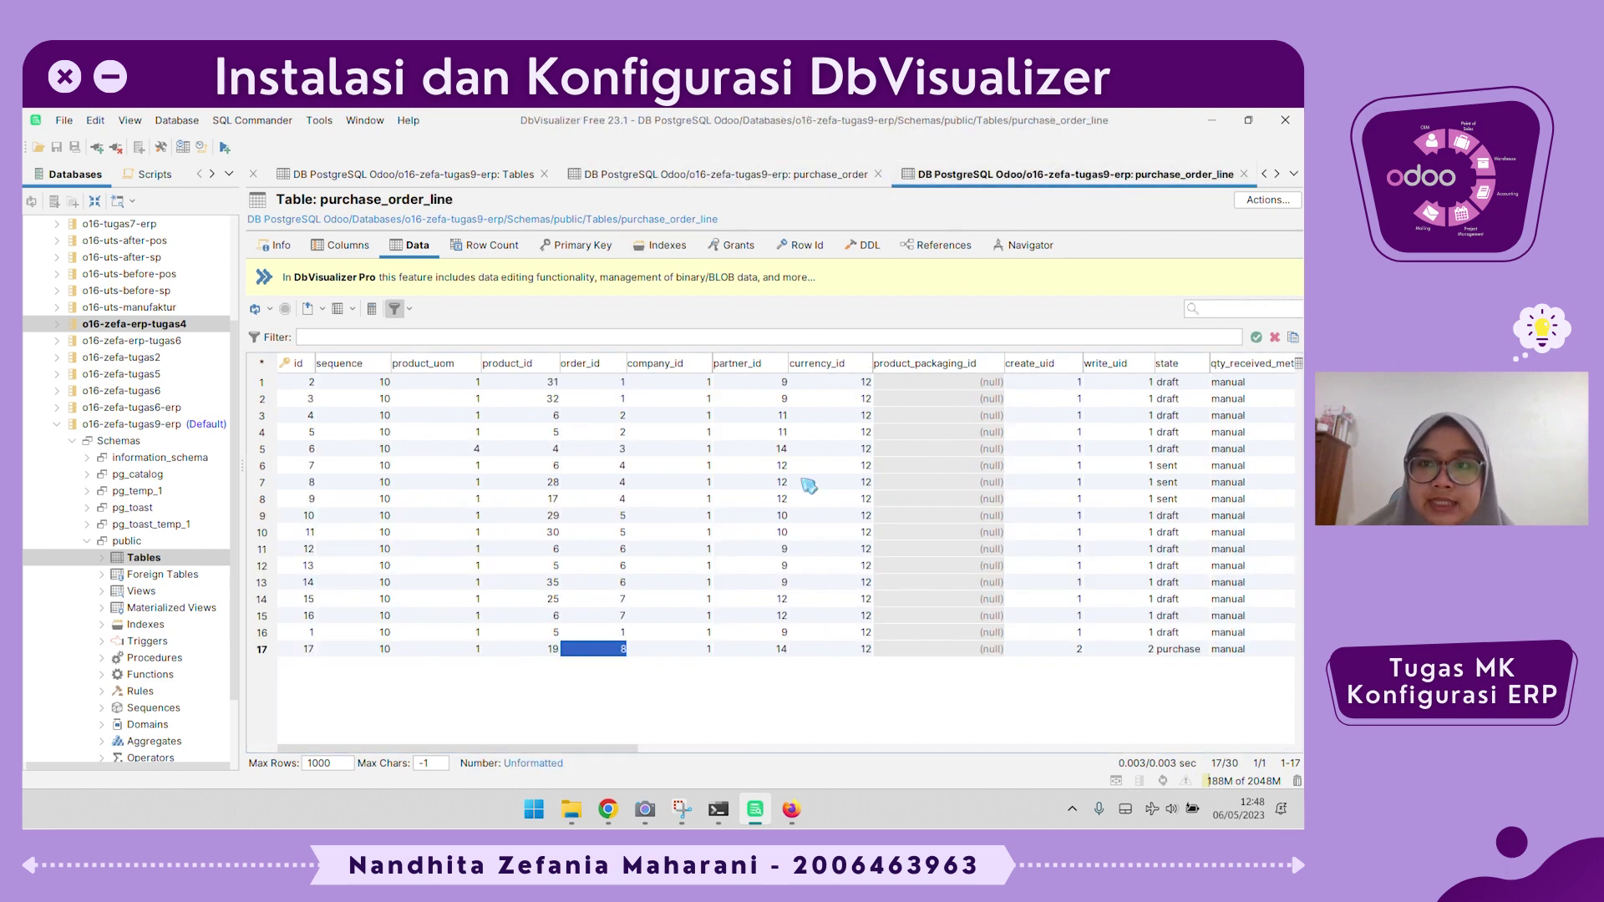
# Examine the new purchase order line's product name, quantity, unit price, subtotal and remaining columns.
pyautogui.moveTo(602, 754); pyautogui.dragTo(650, 755)
pyautogui.moveTo(768, 749); pyautogui.dragTo(977, 749)
pyautogui.click(620, 651)
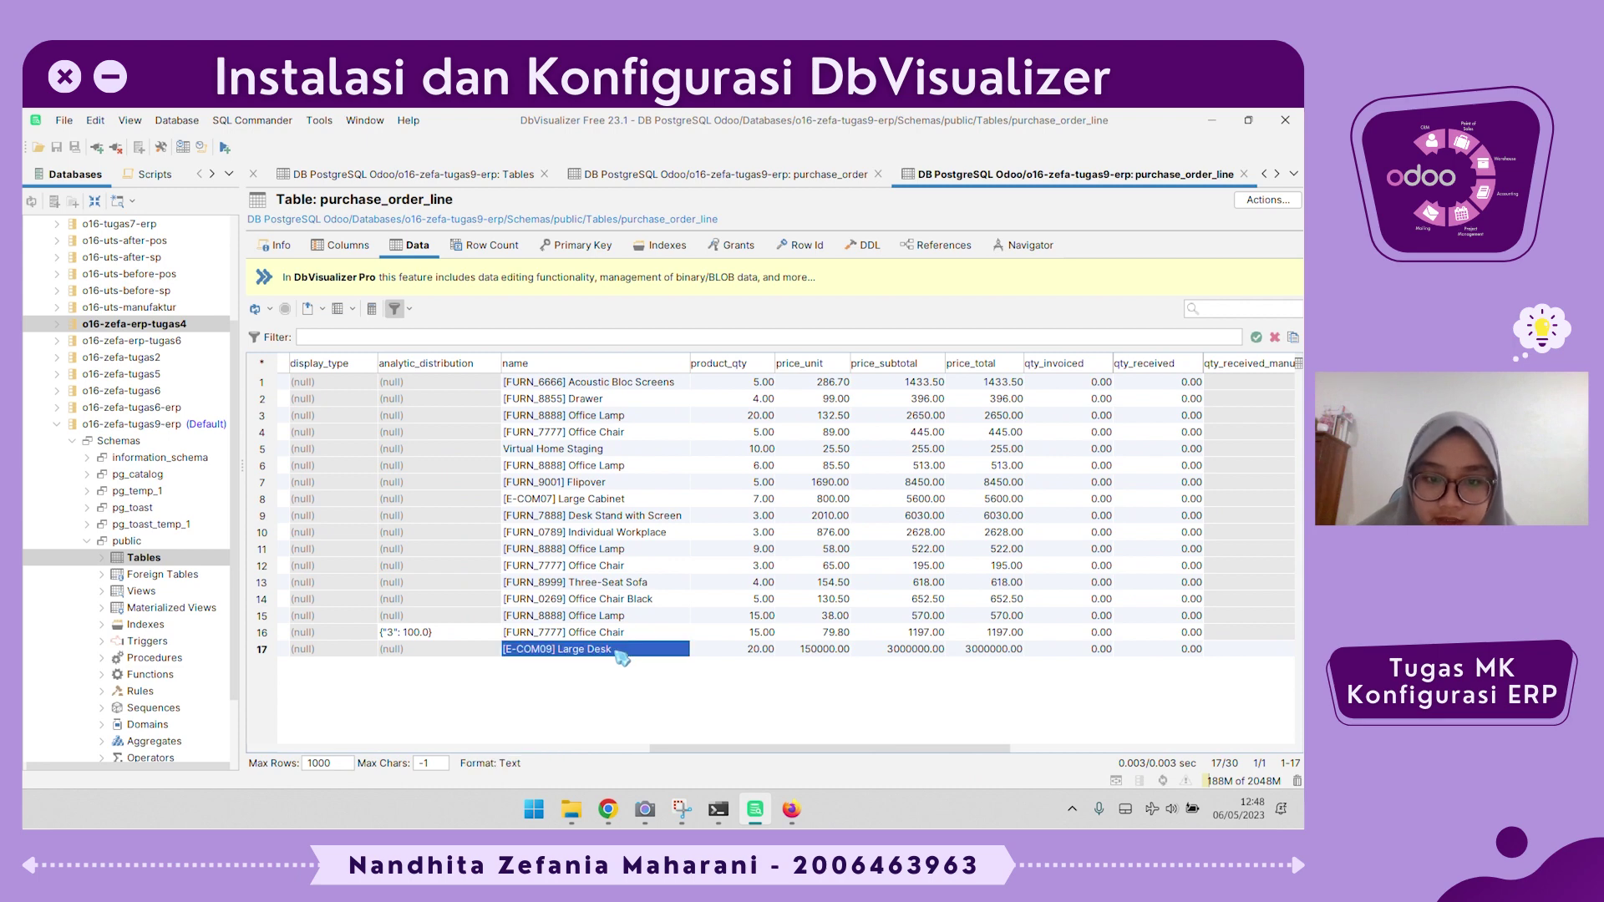
pyautogui.click(766, 649)
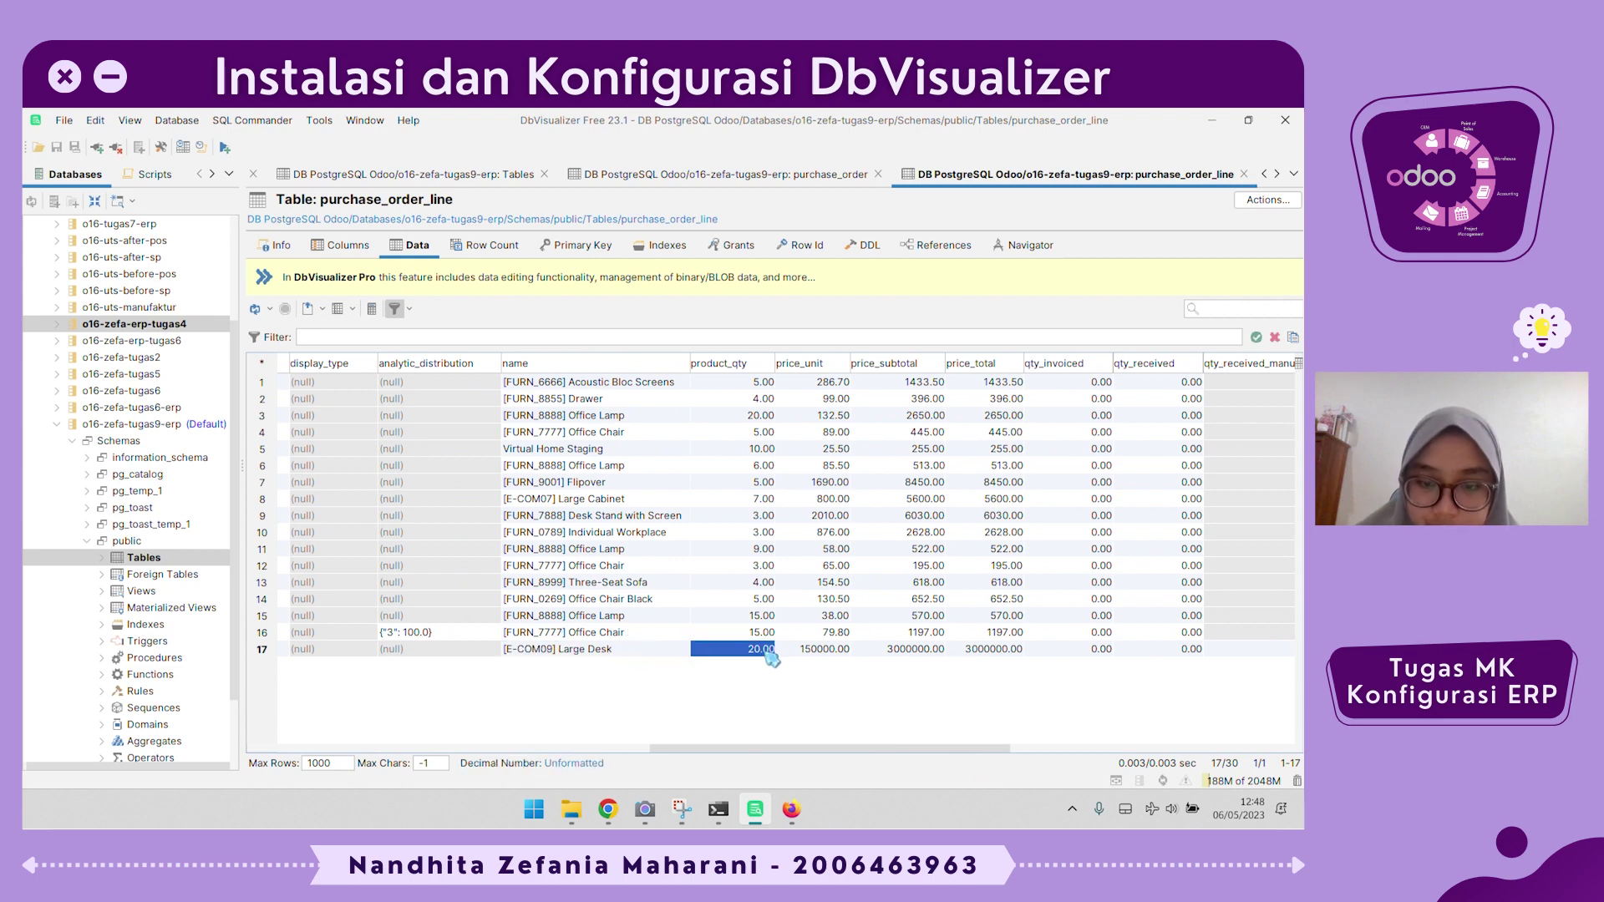
pyautogui.click(808, 652)
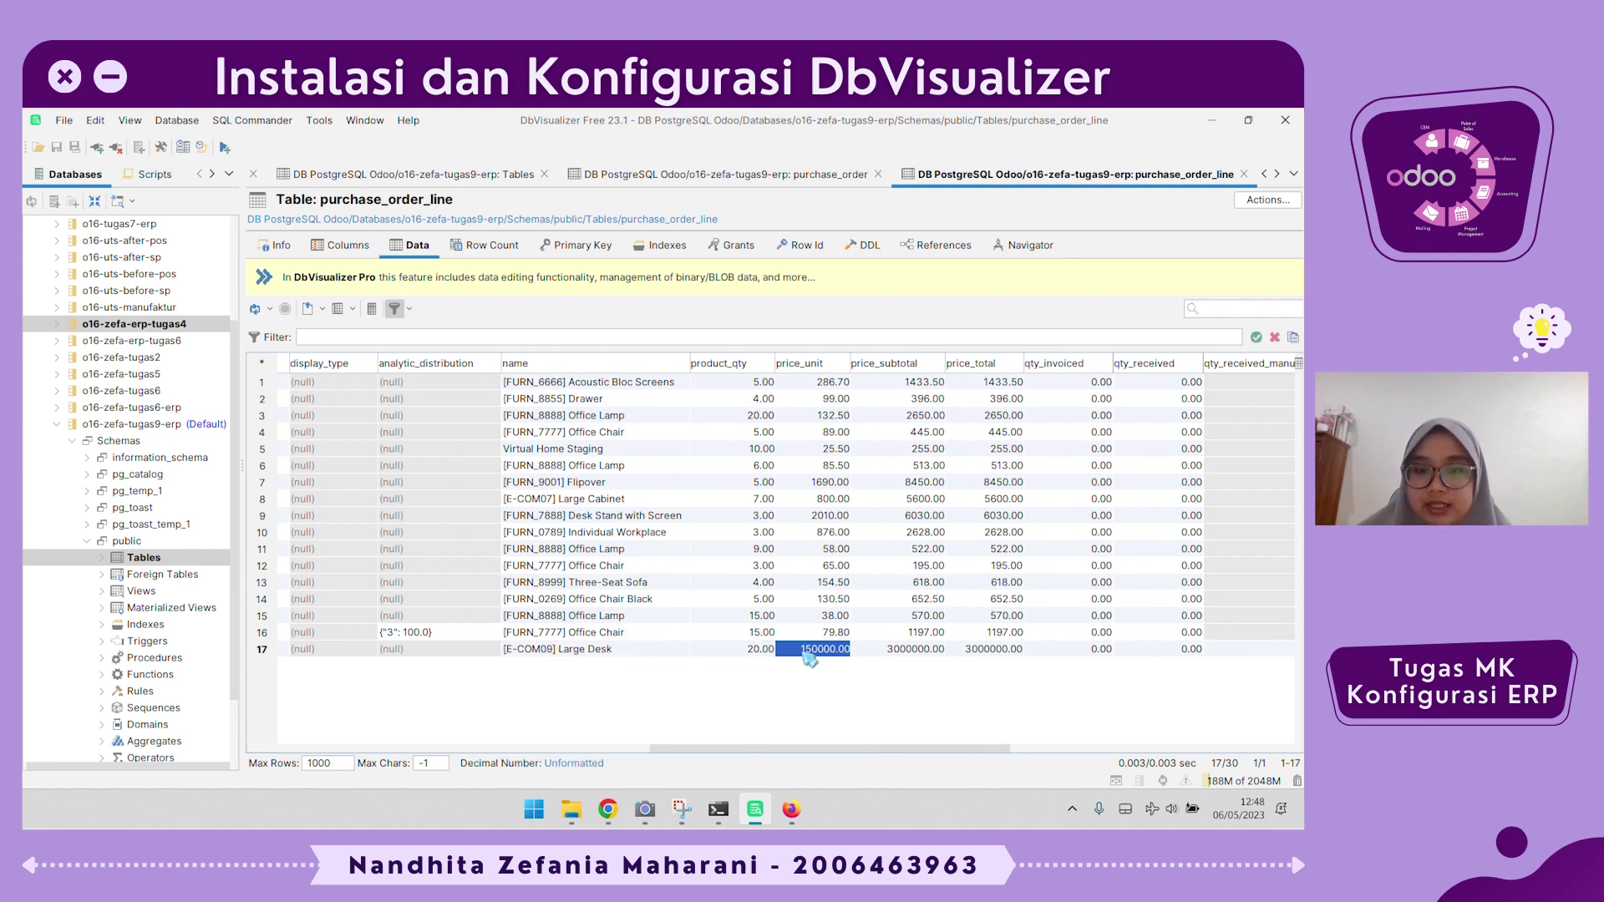
pyautogui.click(894, 652)
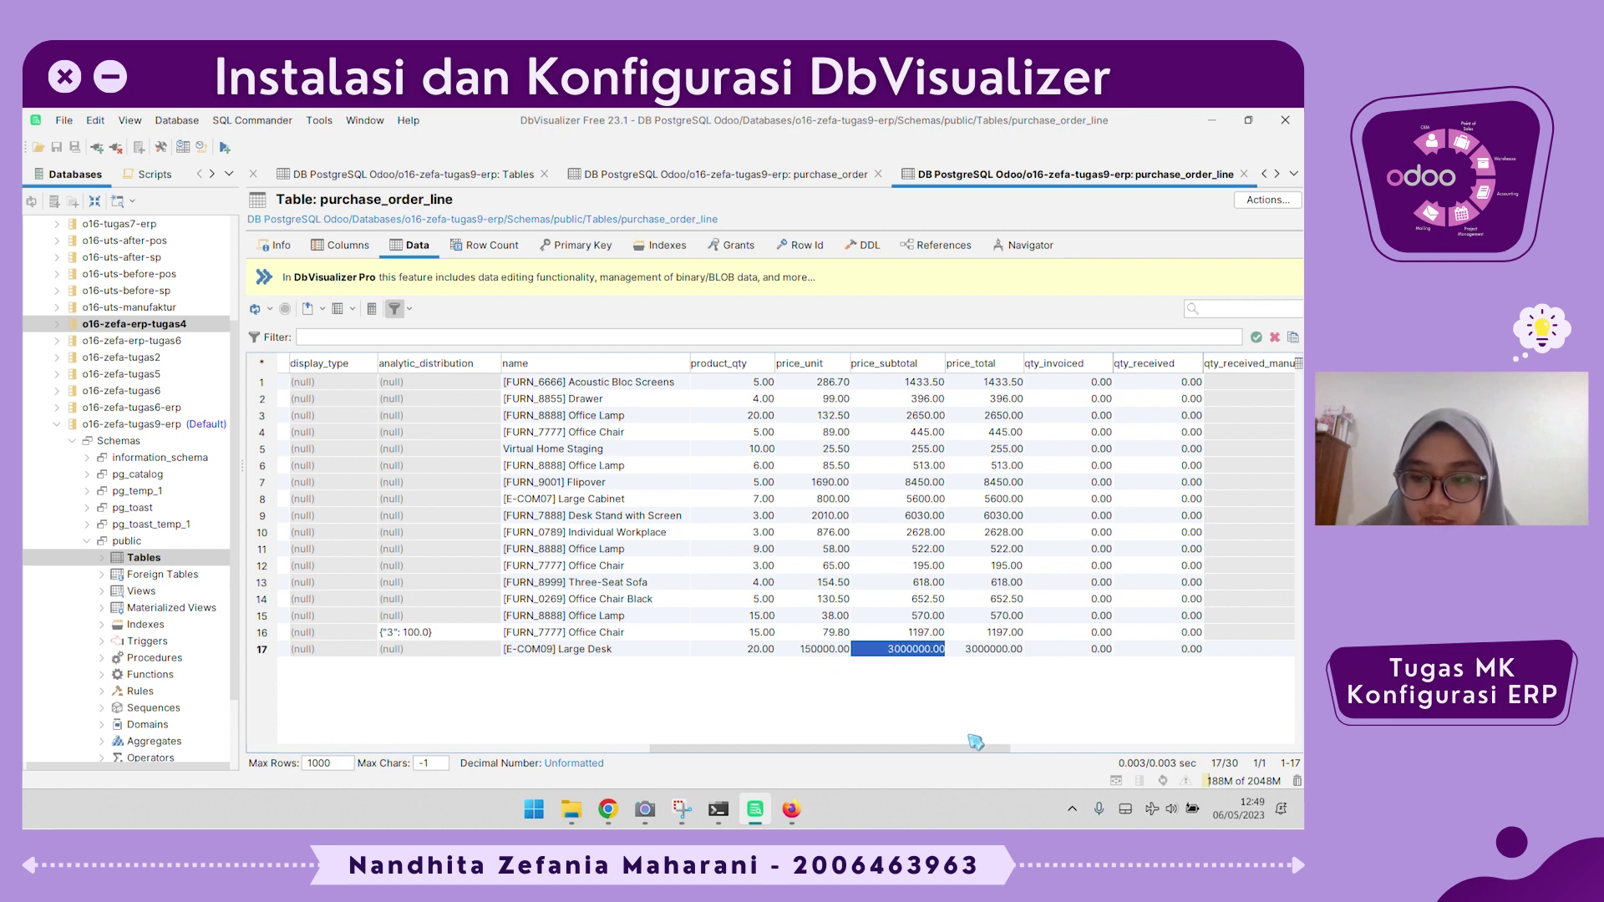
pyautogui.moveTo(997, 751); pyautogui.dragTo(1282, 750)
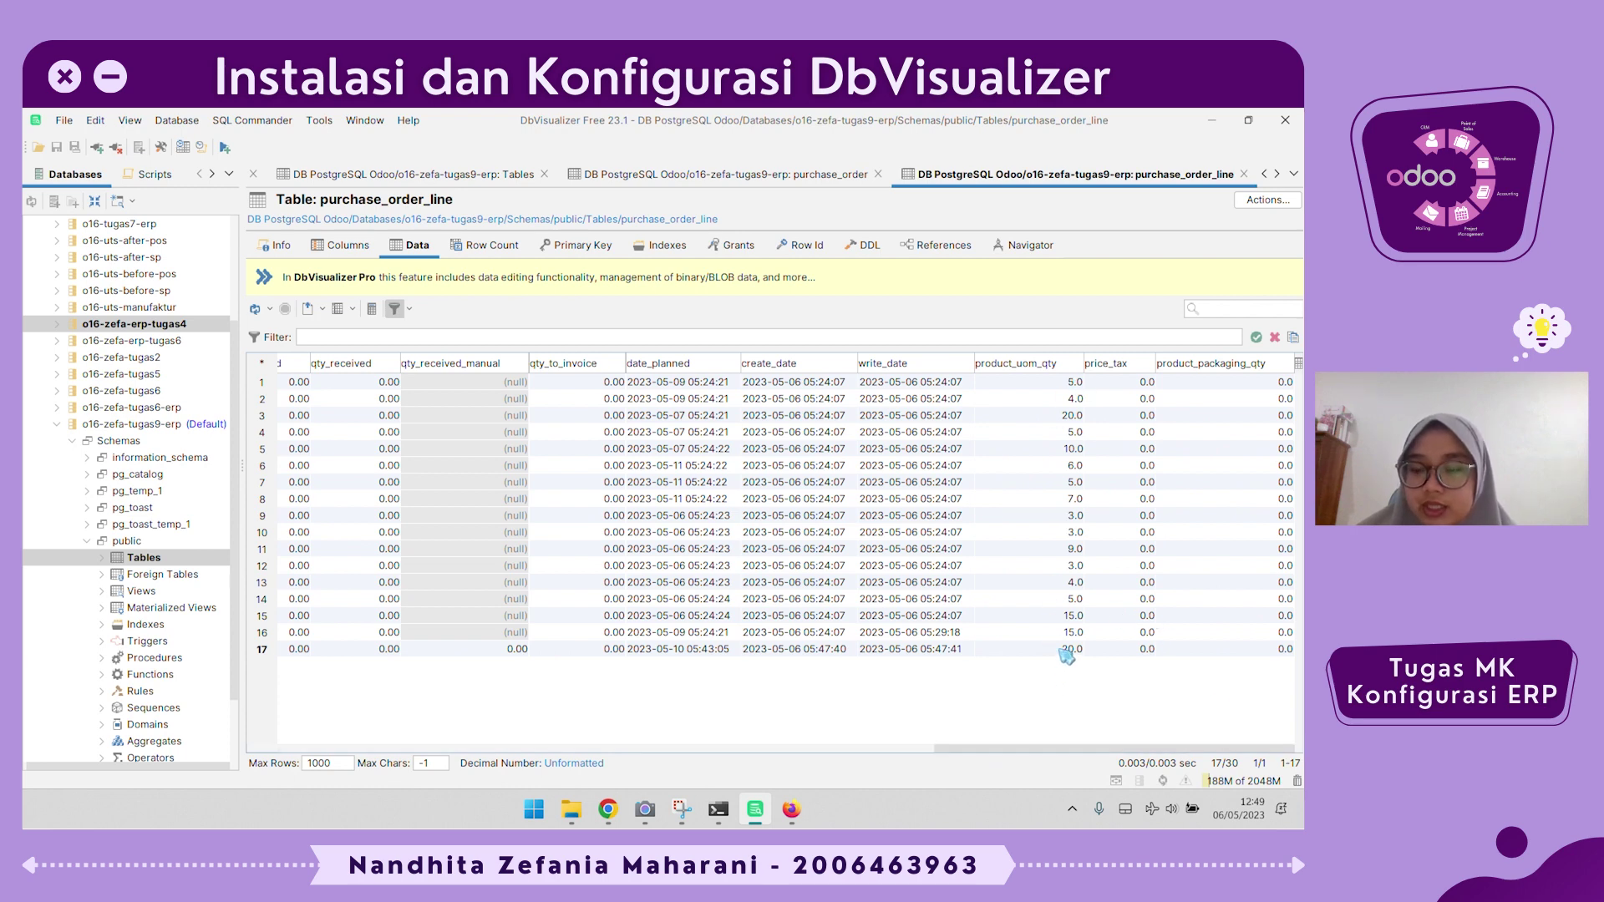
pyautogui.moveTo(1130, 751); pyautogui.dragTo(294, 638)
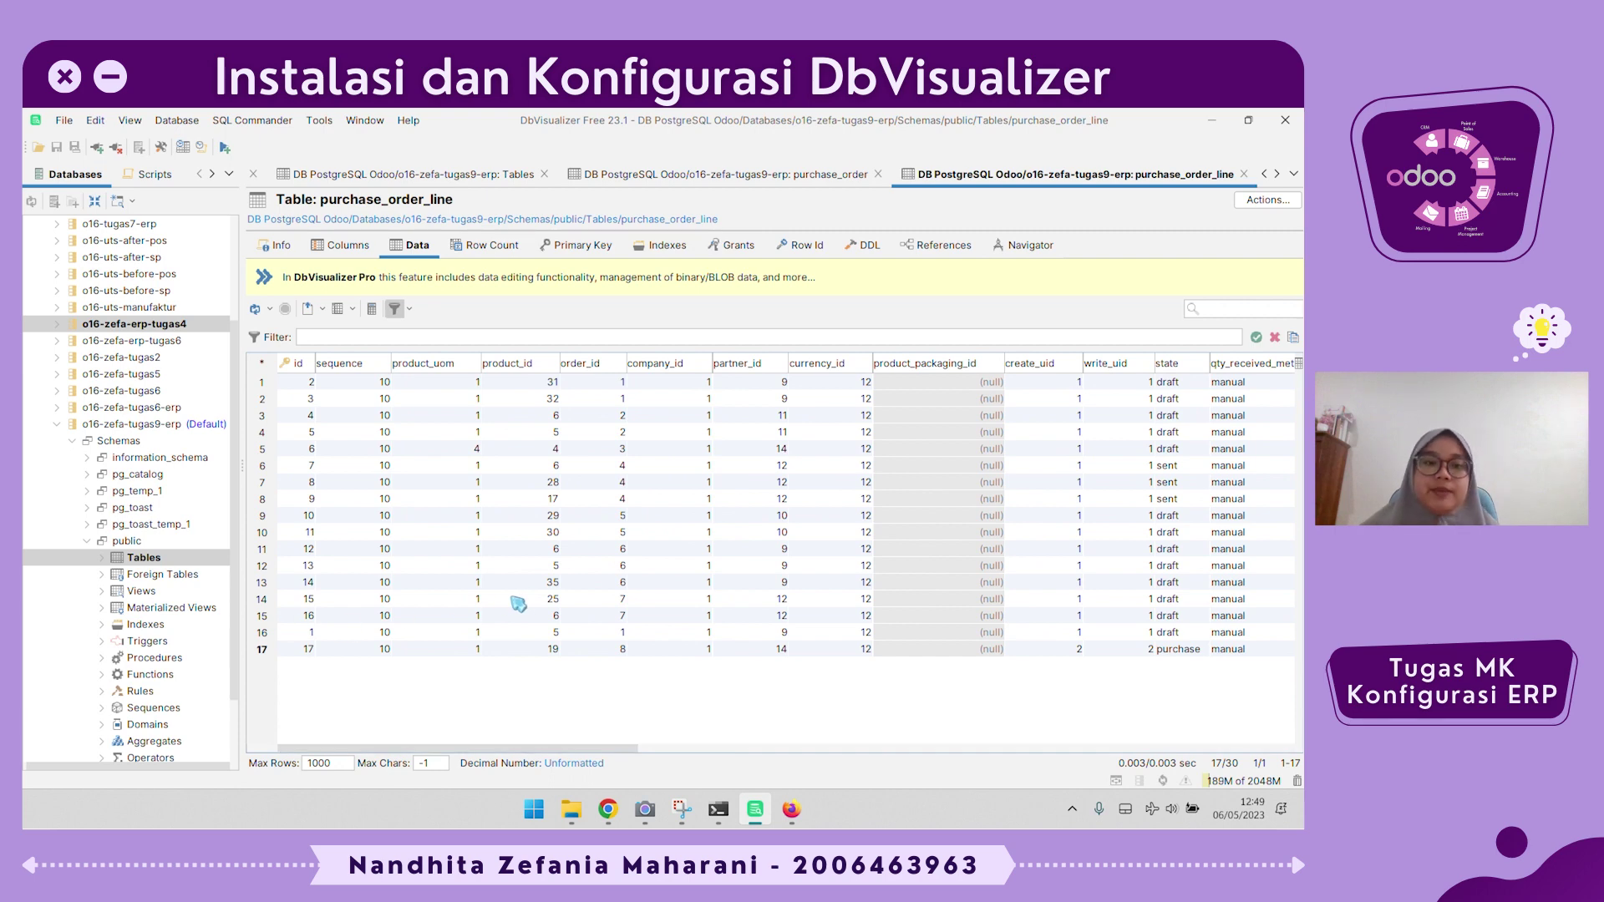
# Return to the schema's references graph and examine the area around purchase_order and purchase_order_line.
pyautogui.click(811, 185)
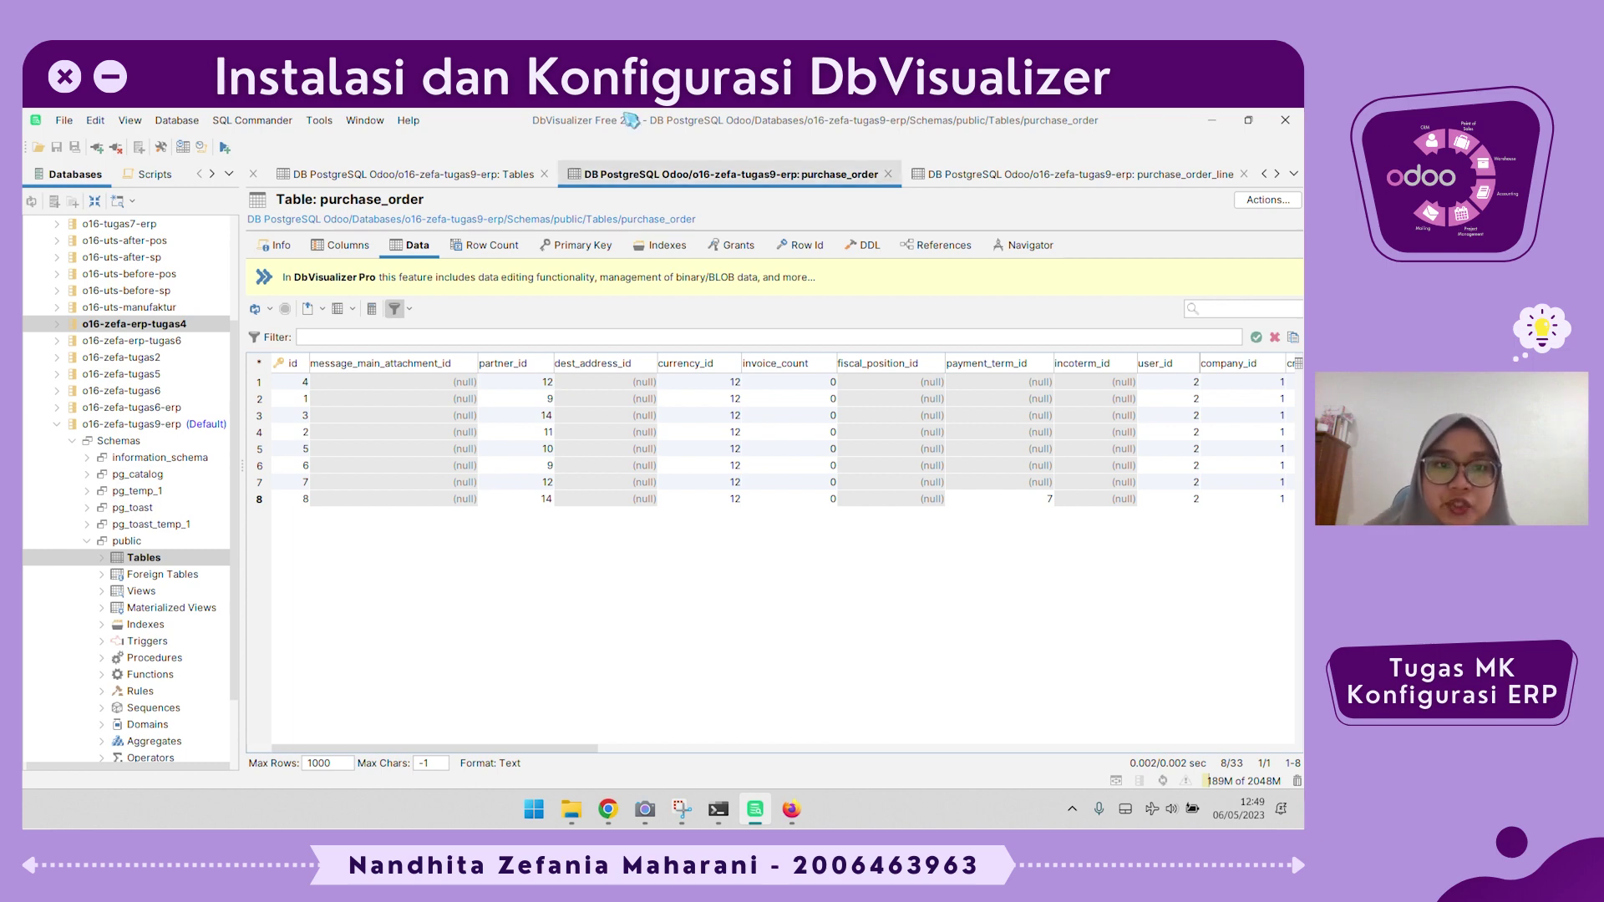
pyautogui.click(441, 173)
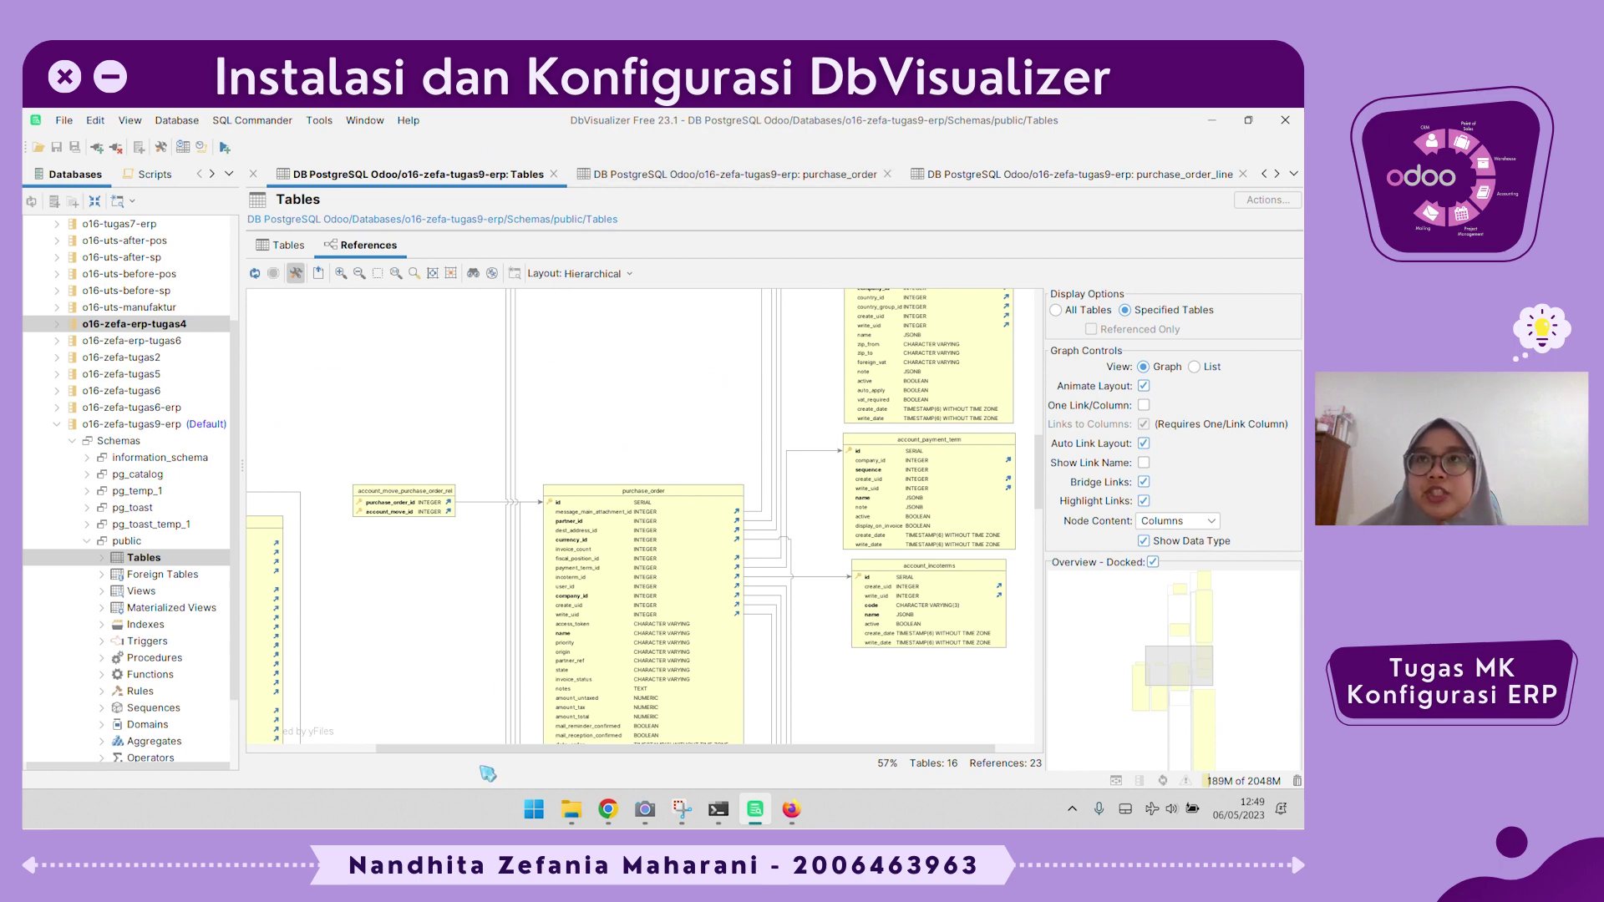
pyautogui.scroll(-5, 477, 631)
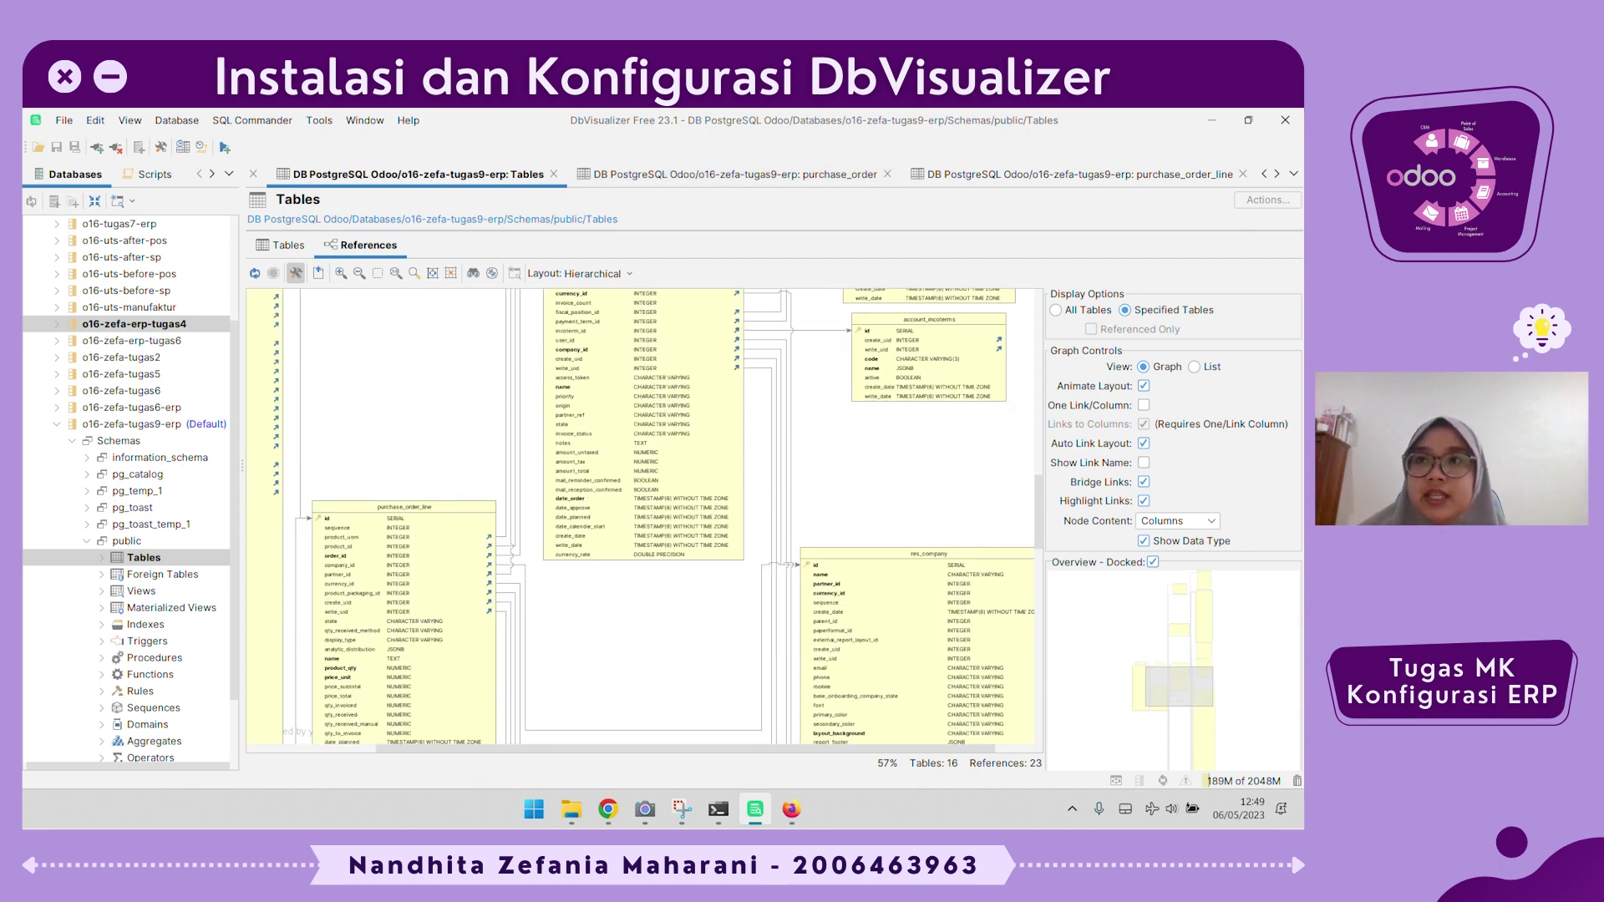
pyautogui.hotkey('alt', 'Tab')
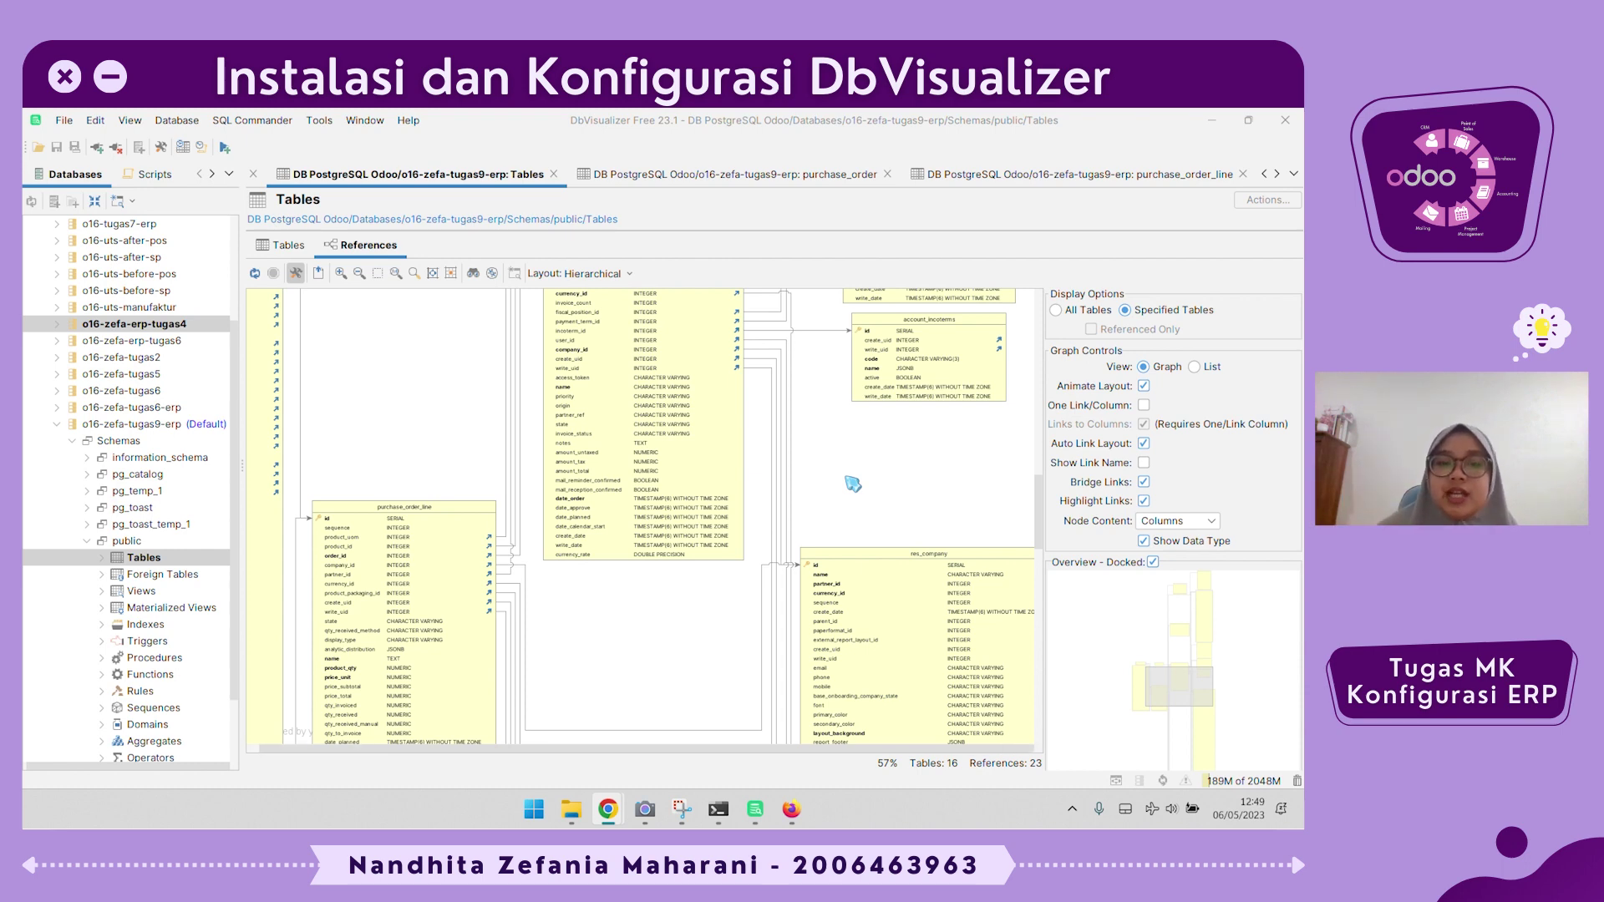
pyautogui.scroll(-2, 852, 483)
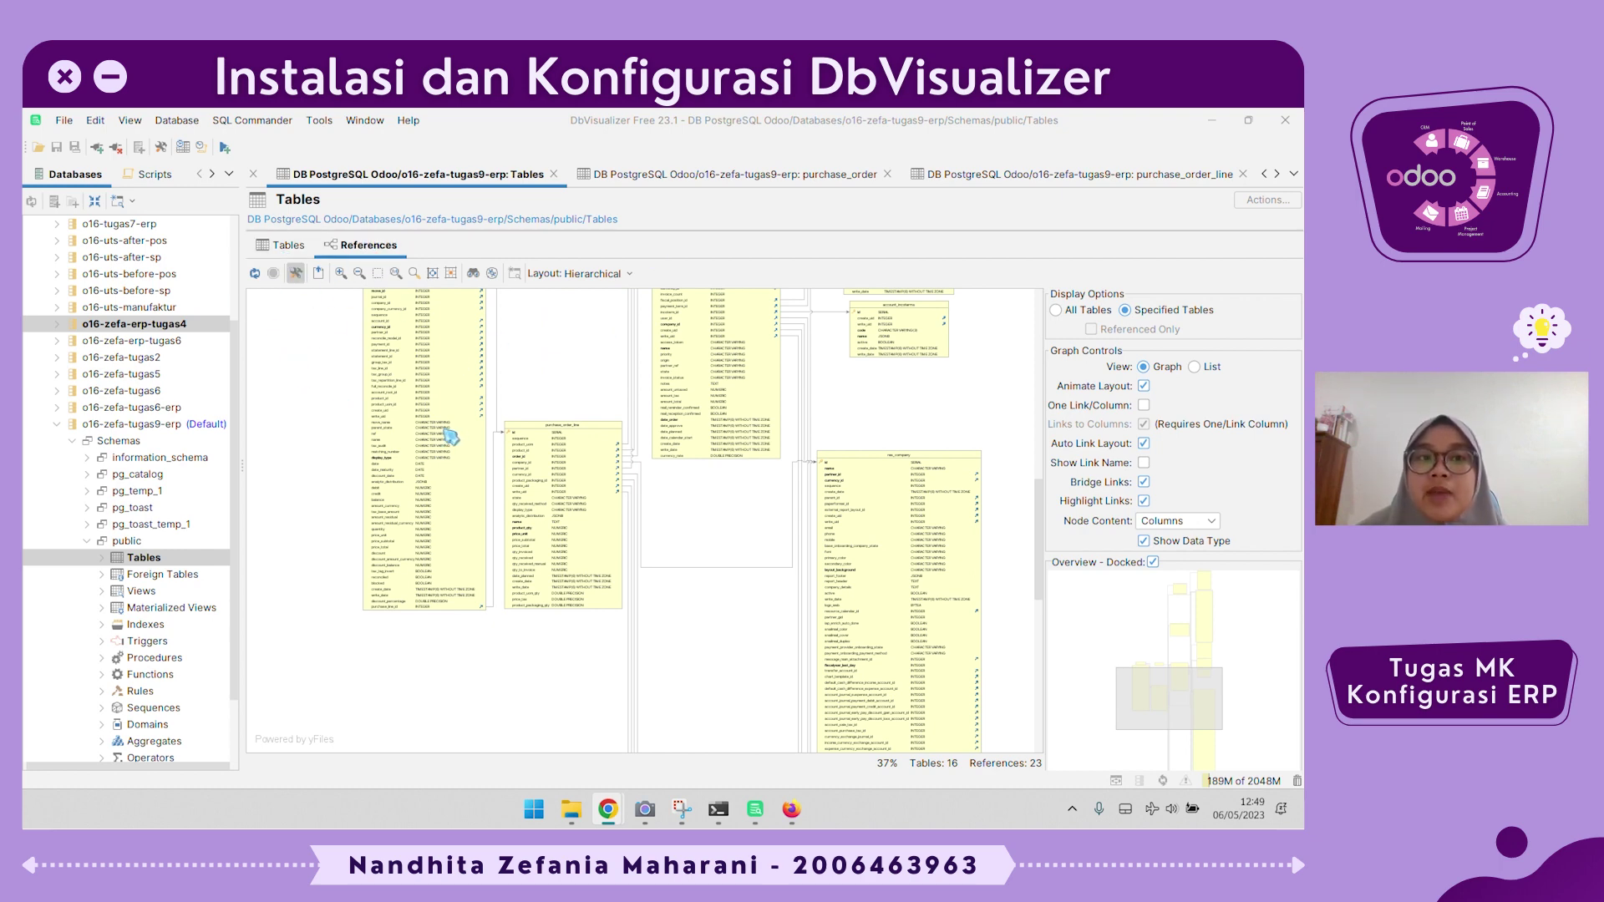
# Try the Organic and Orthogonal layouts on the references graph.
pyautogui.click(629, 274)
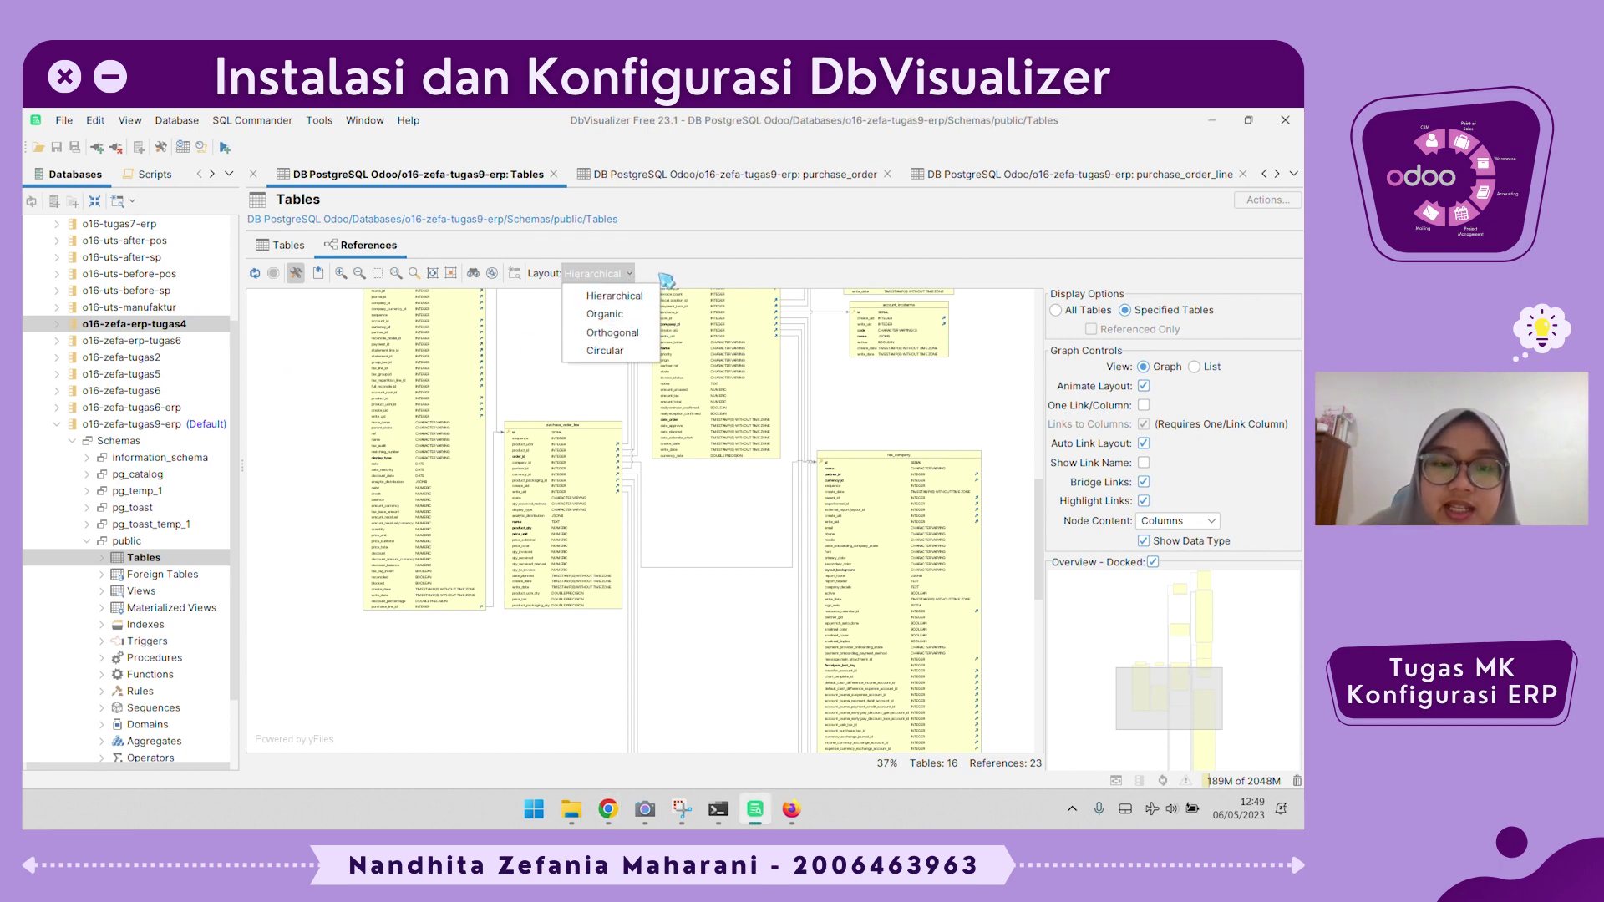
pyautogui.click(615, 313)
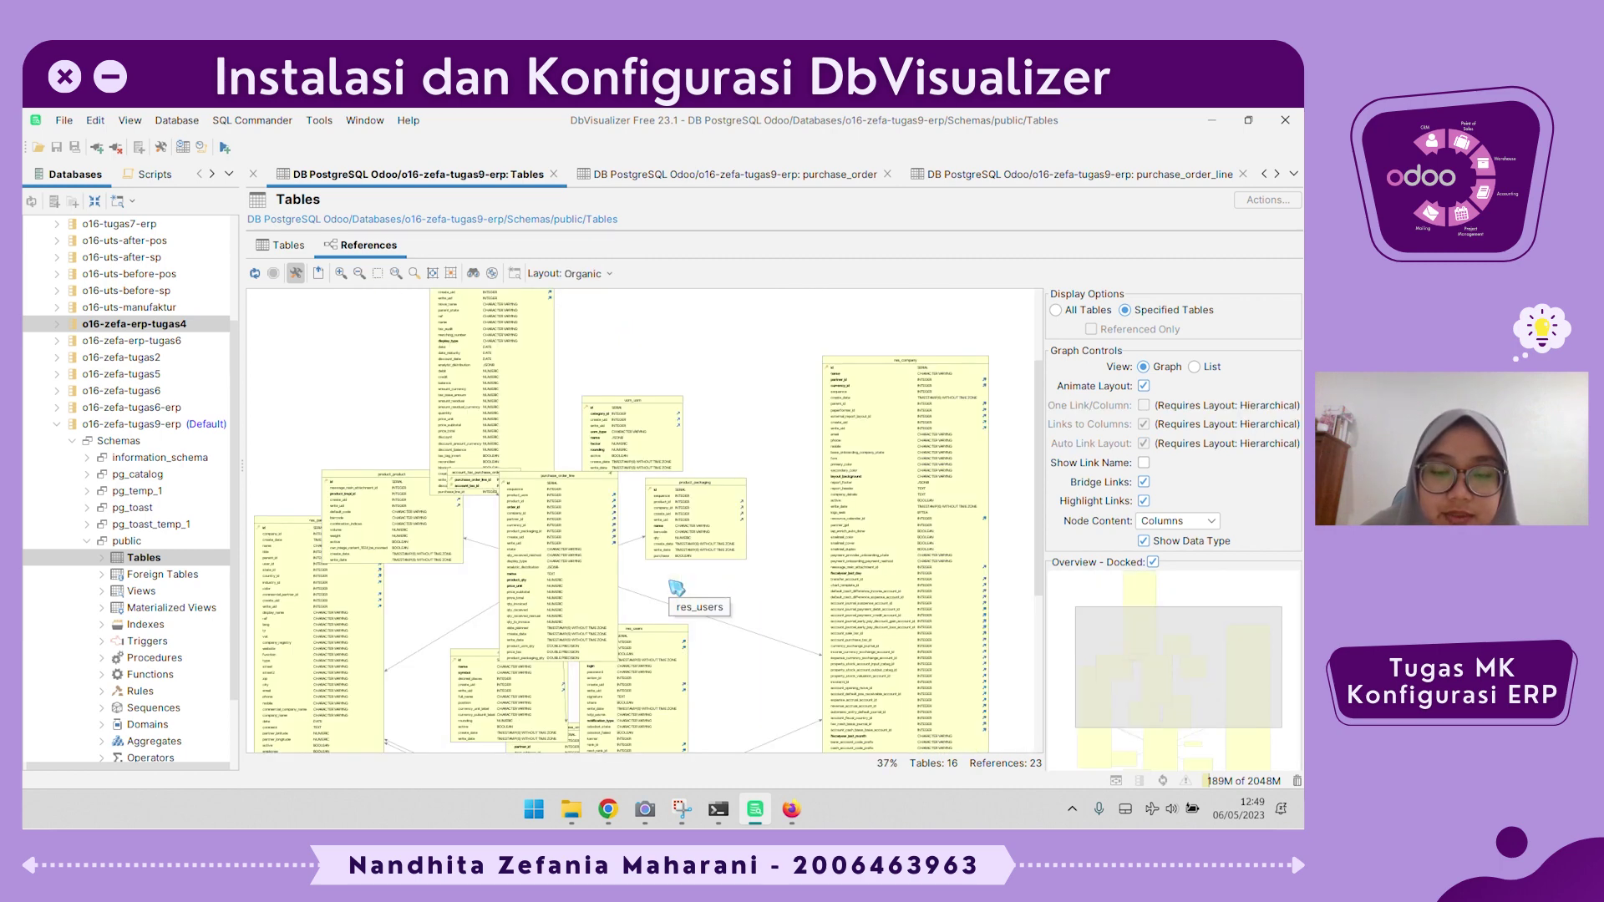
pyautogui.scroll(-5, 550, 348)
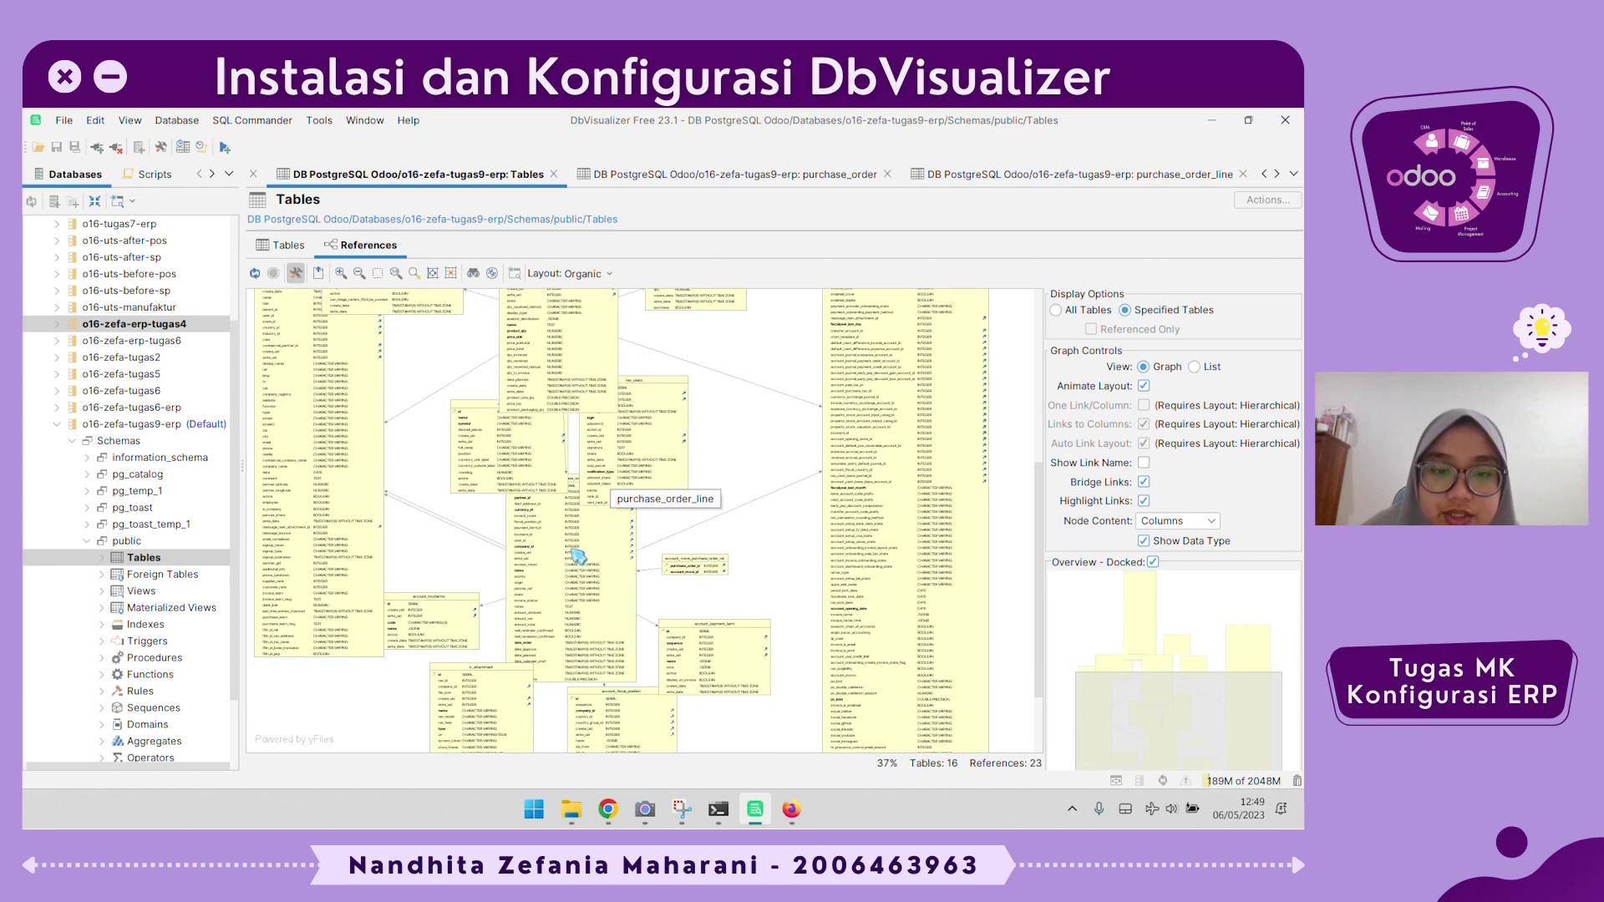
pyautogui.click(585, 274)
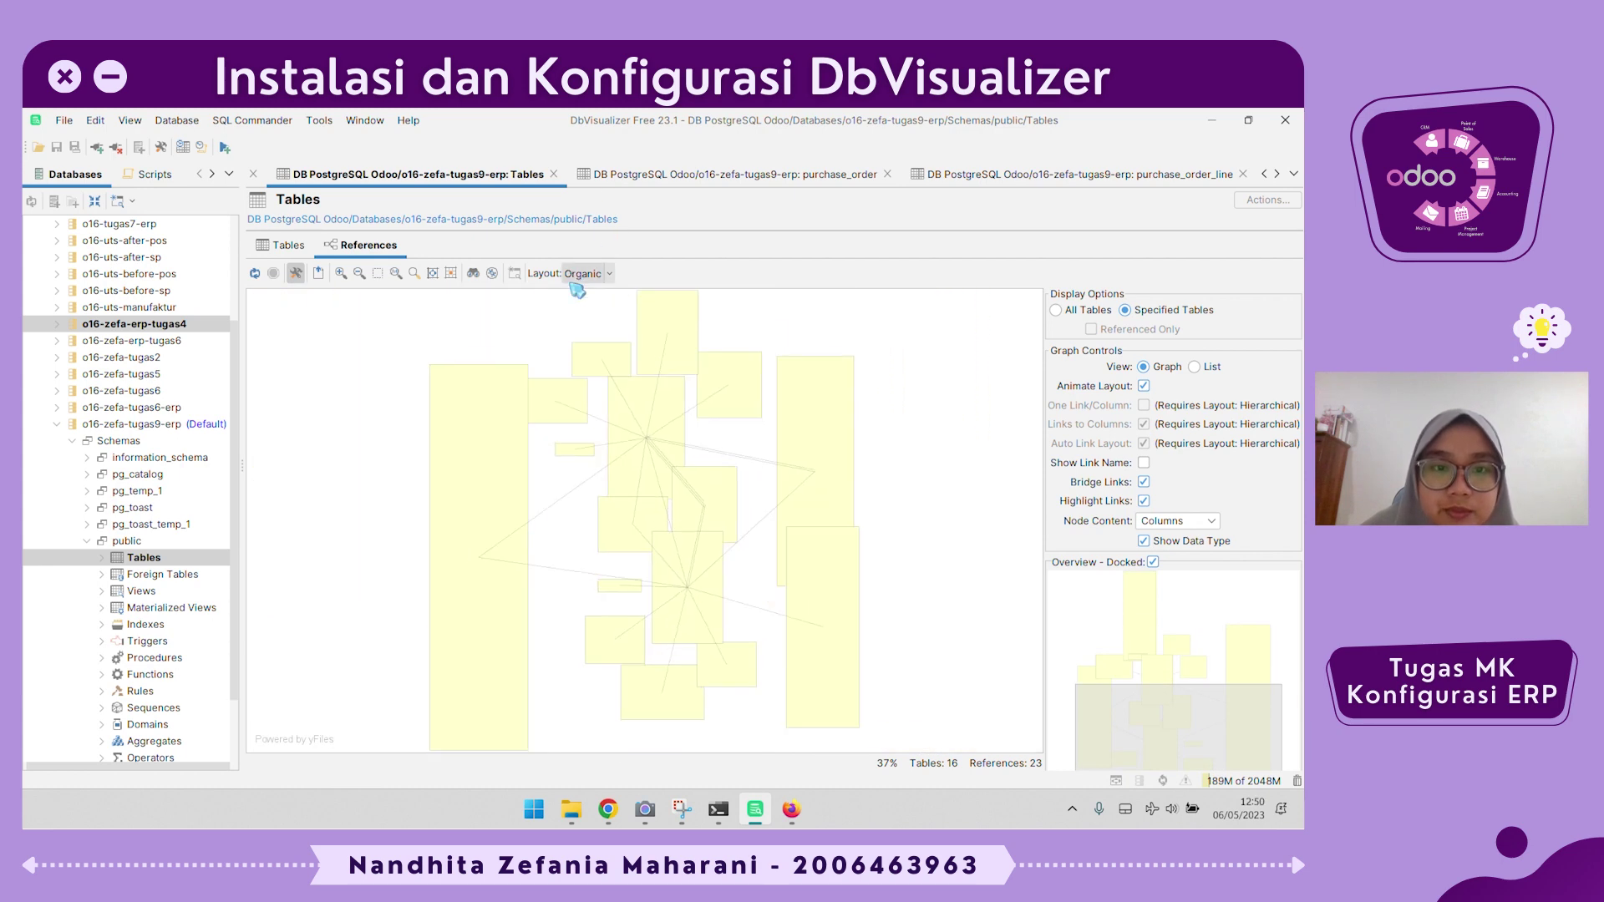
pyautogui.click(585, 276)
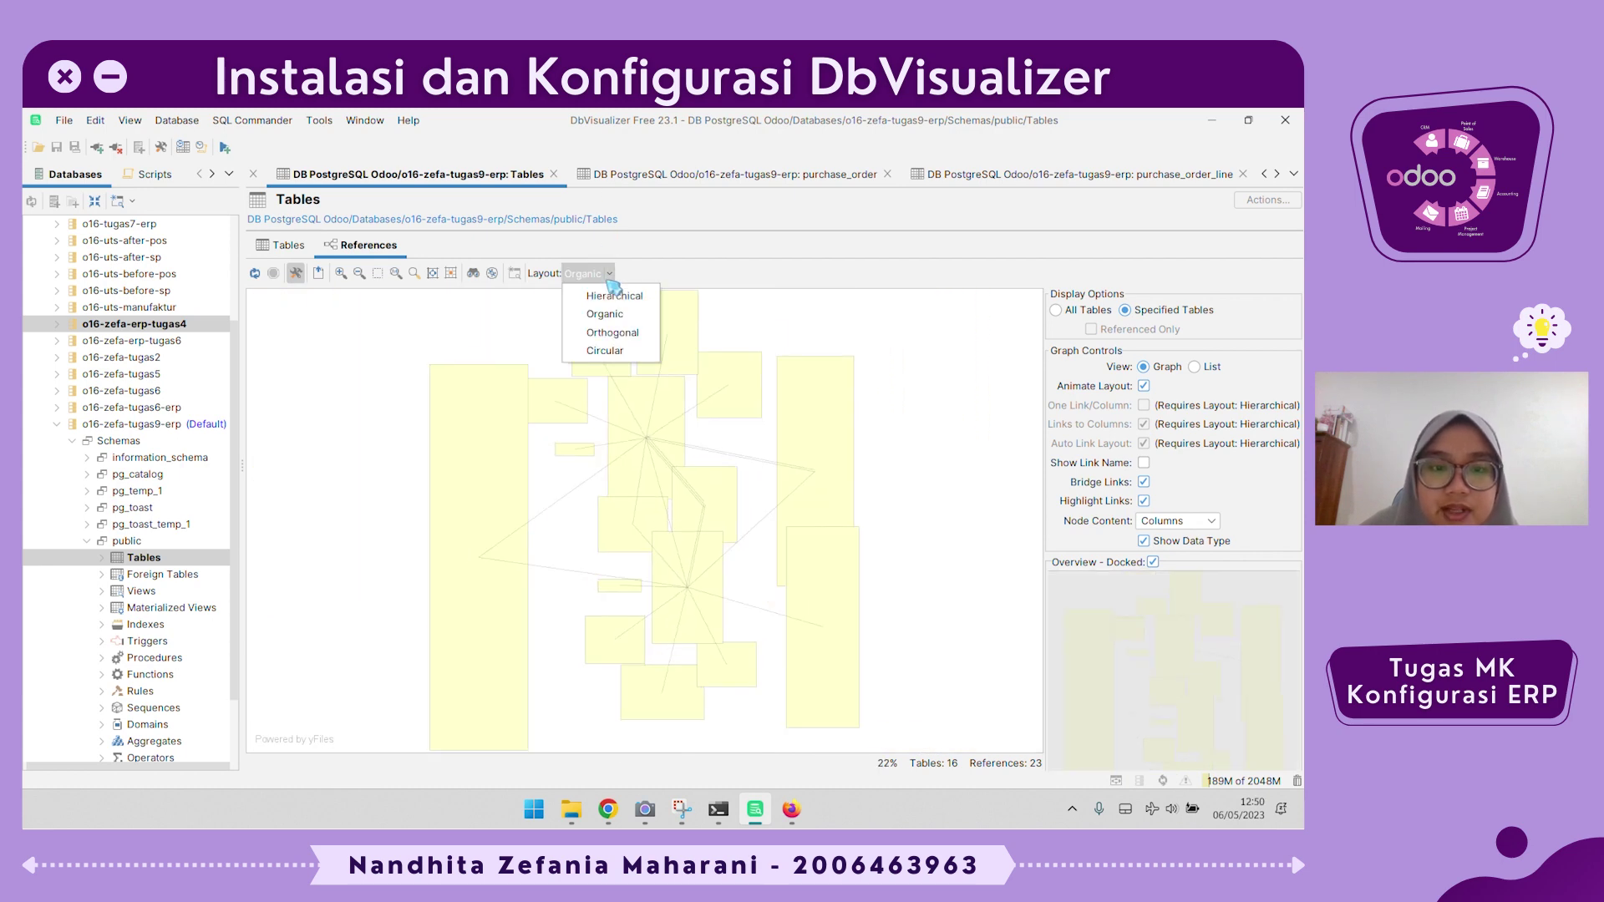
pyautogui.click(617, 334)
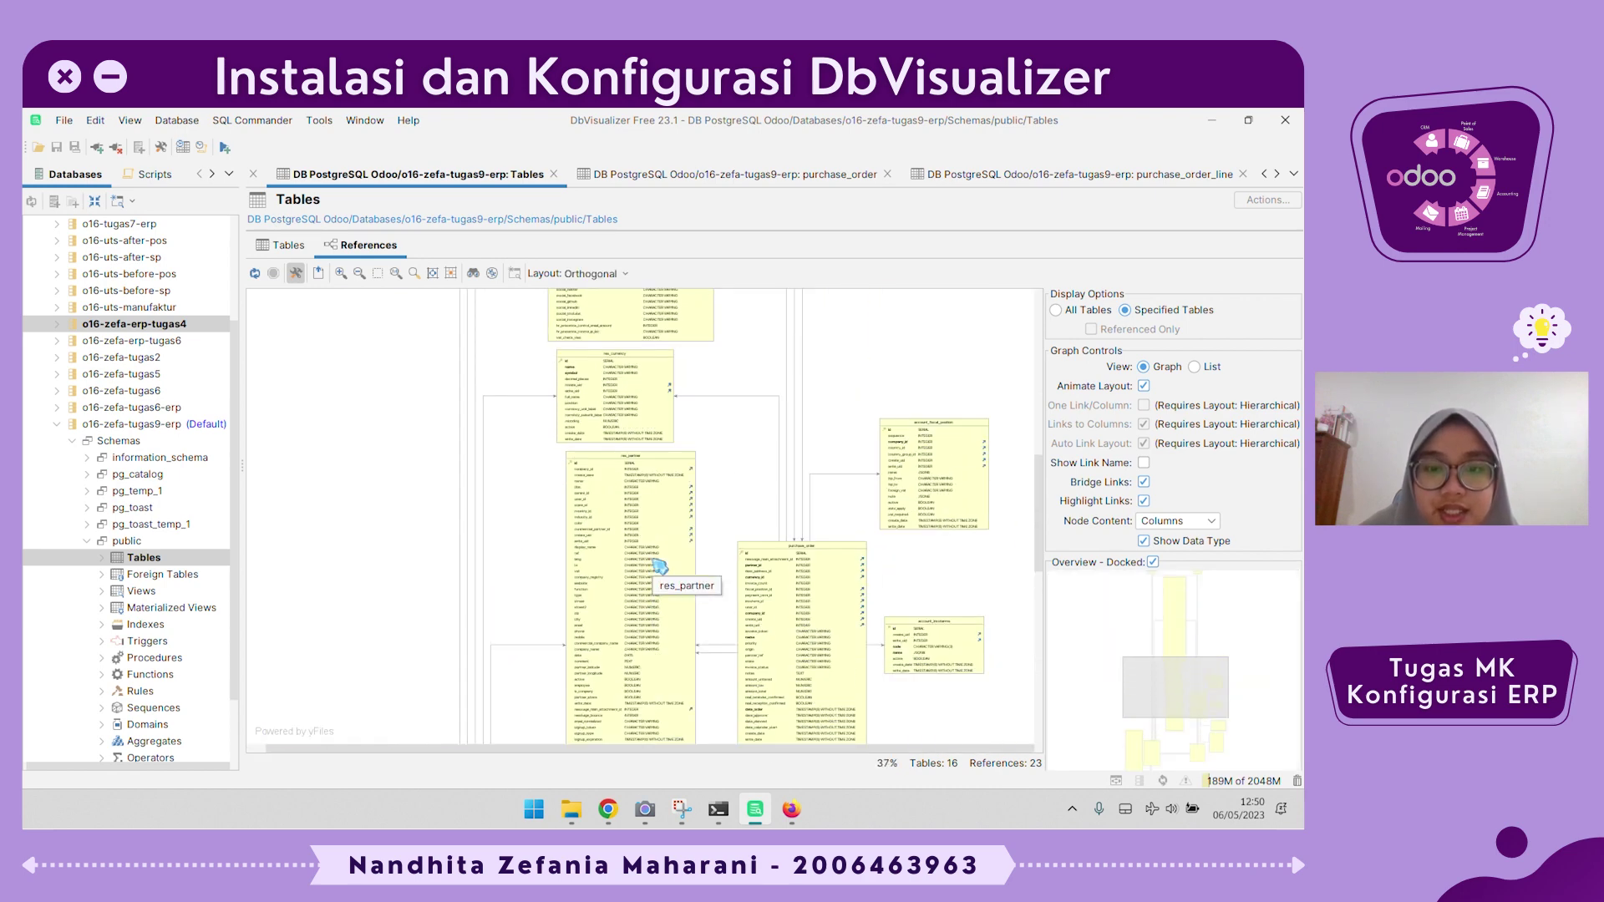
# Try the Circular layout on the references graph, and restore the Hierarchical layout.
pyautogui.click(622, 273)
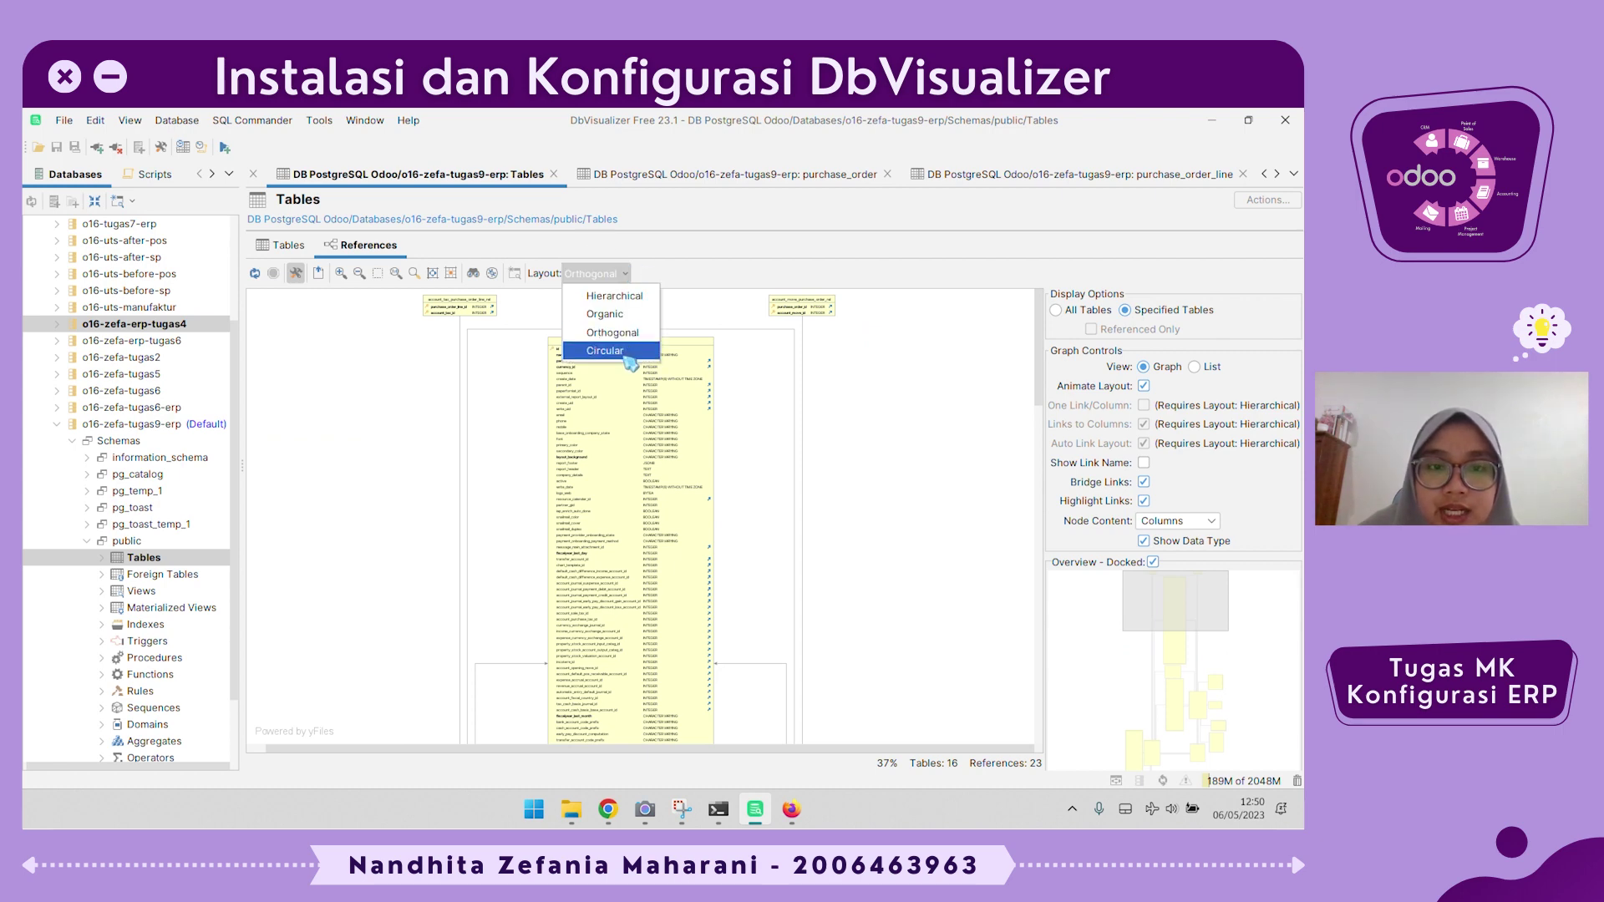
pyautogui.click(630, 359)
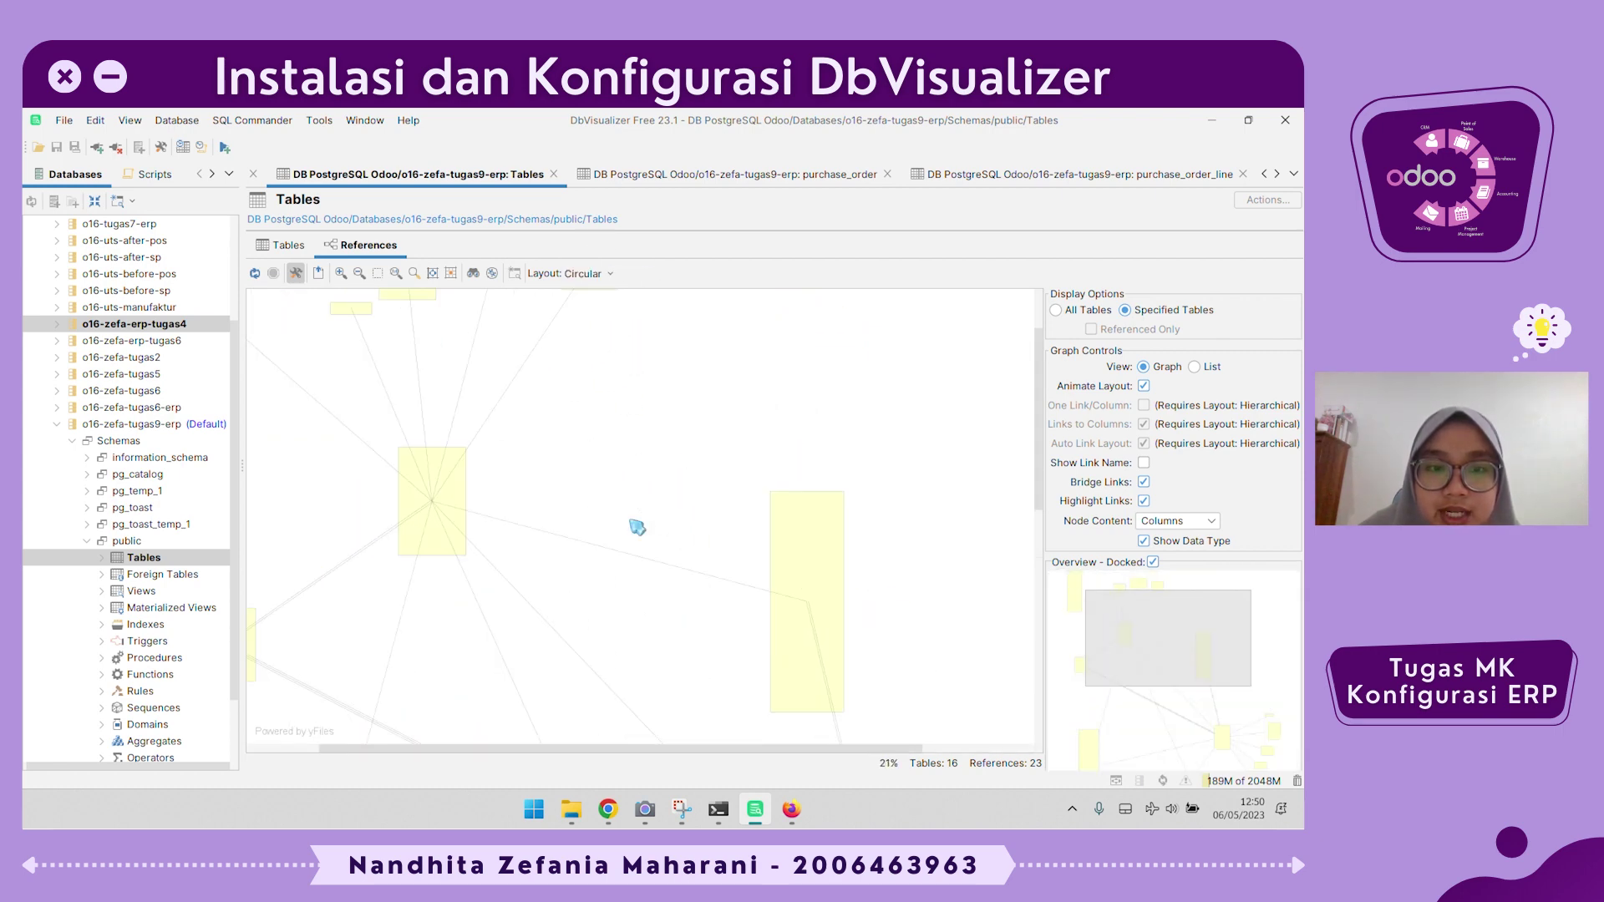
pyautogui.click(616, 274)
pyautogui.click(622, 294)
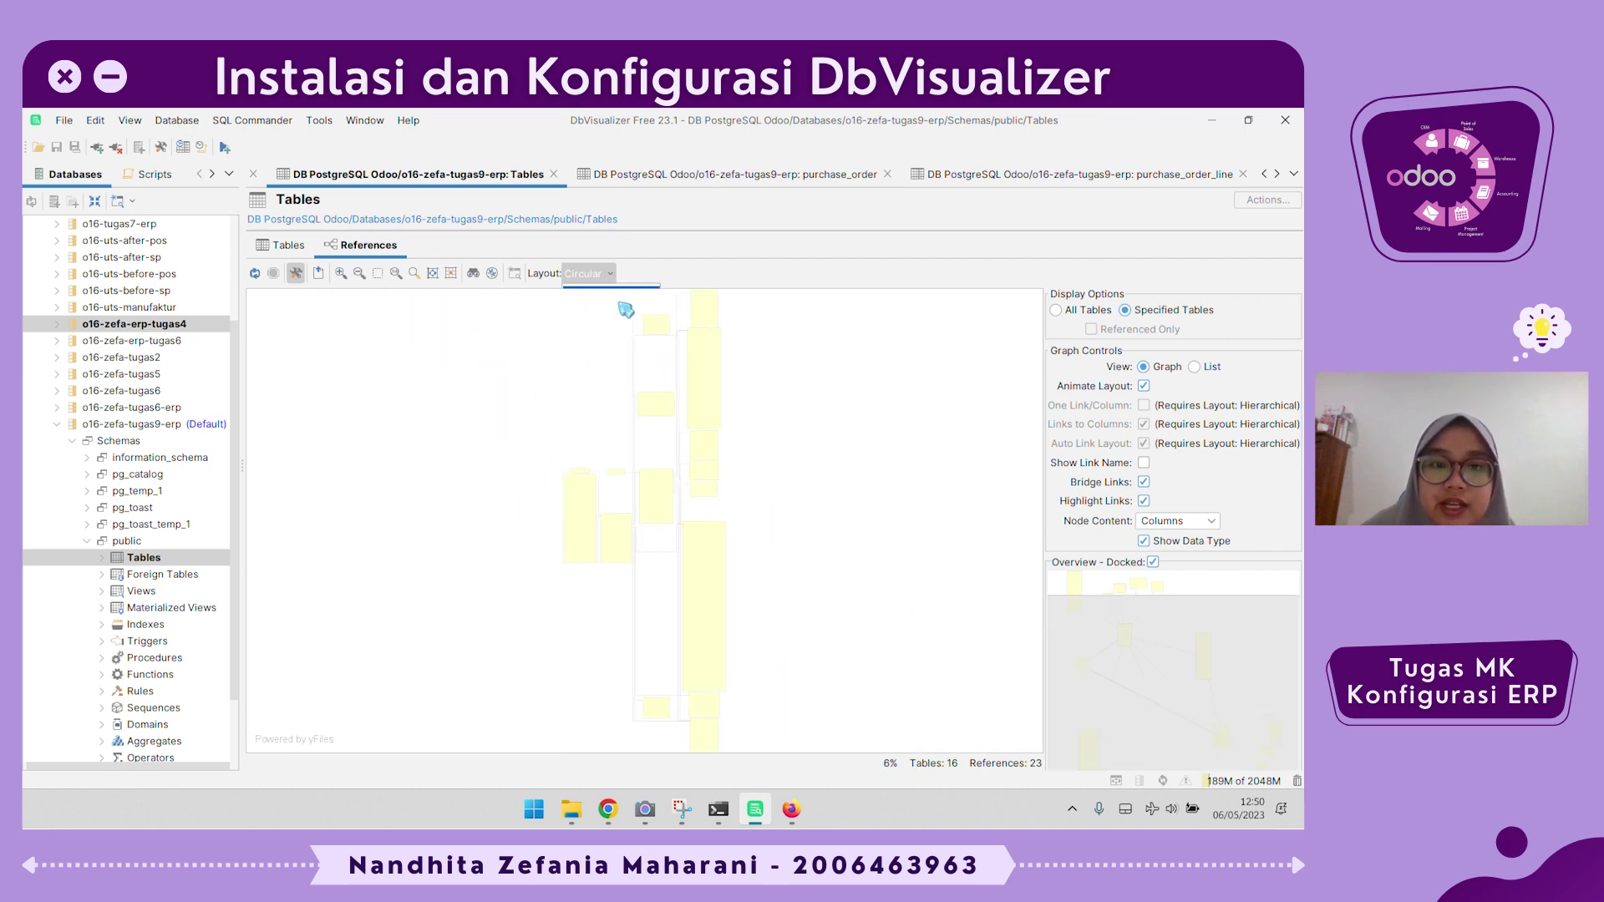
pyautogui.scroll(5, 700, 531)
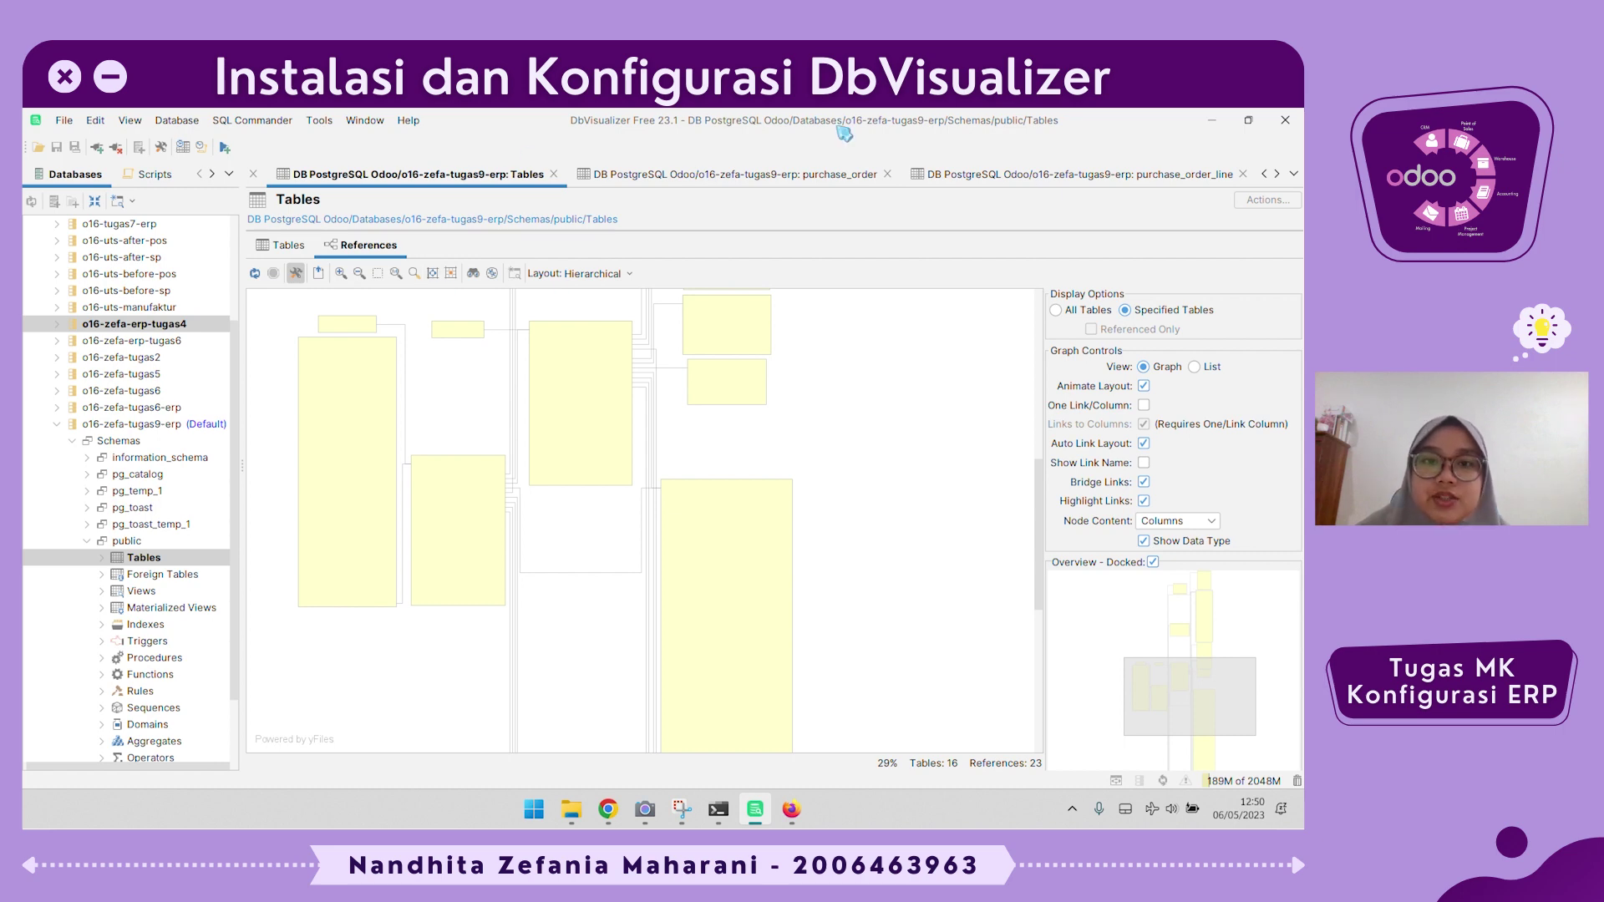
# Review the new order in purchase_order, and examine its [E-COM09] Large Desk record across the columns of purchase_order_line.
pyautogui.click(854, 175)
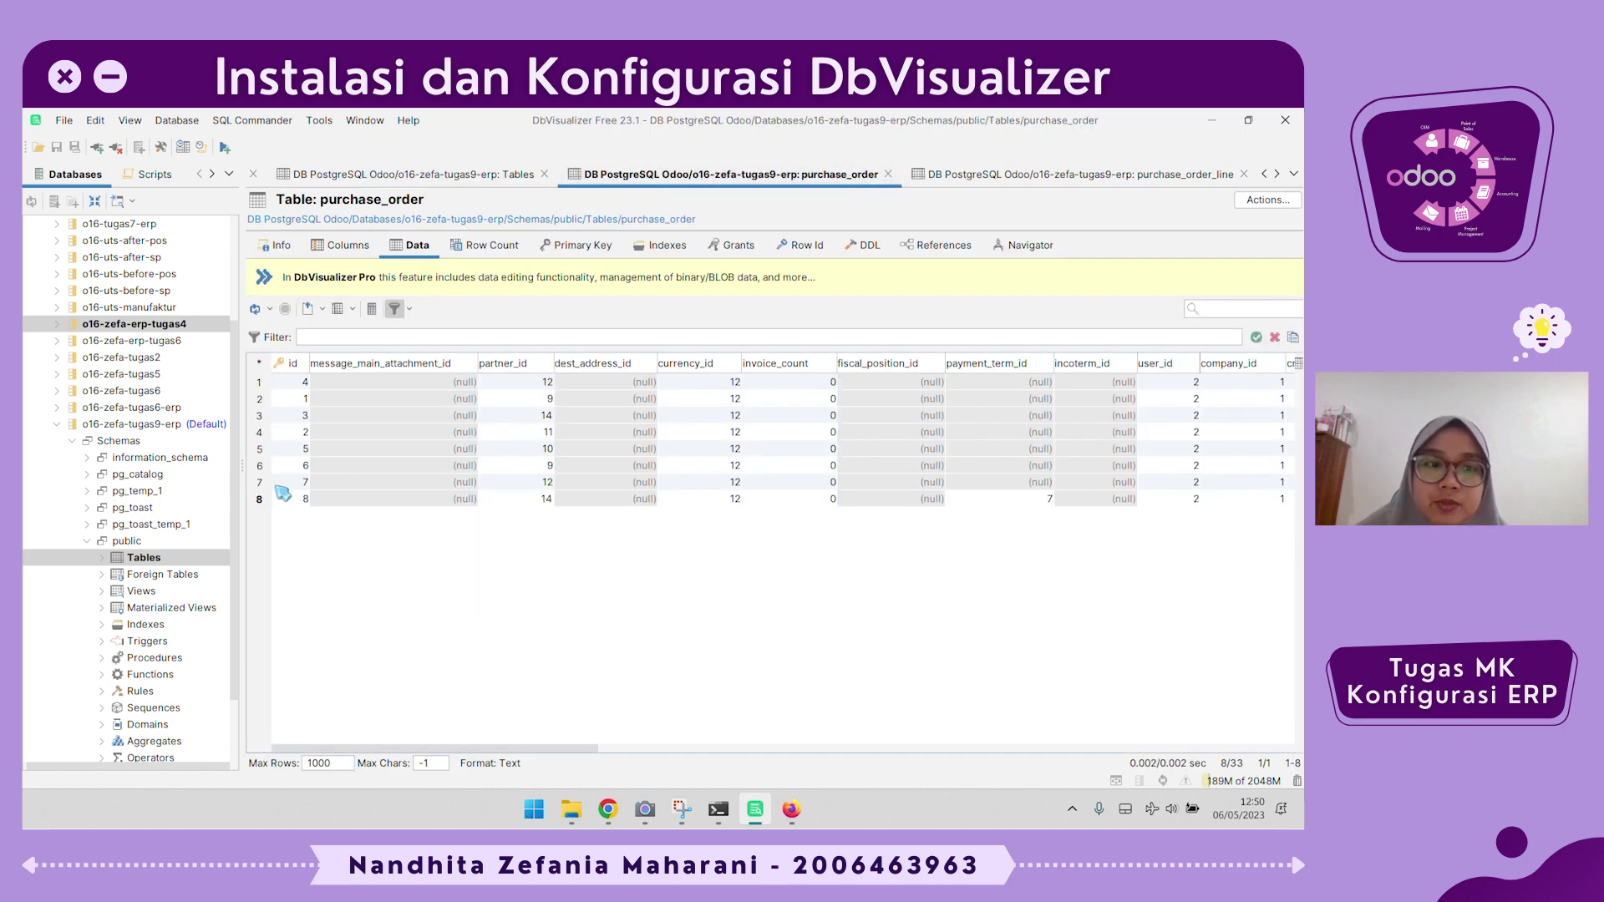
pyautogui.click(1040, 173)
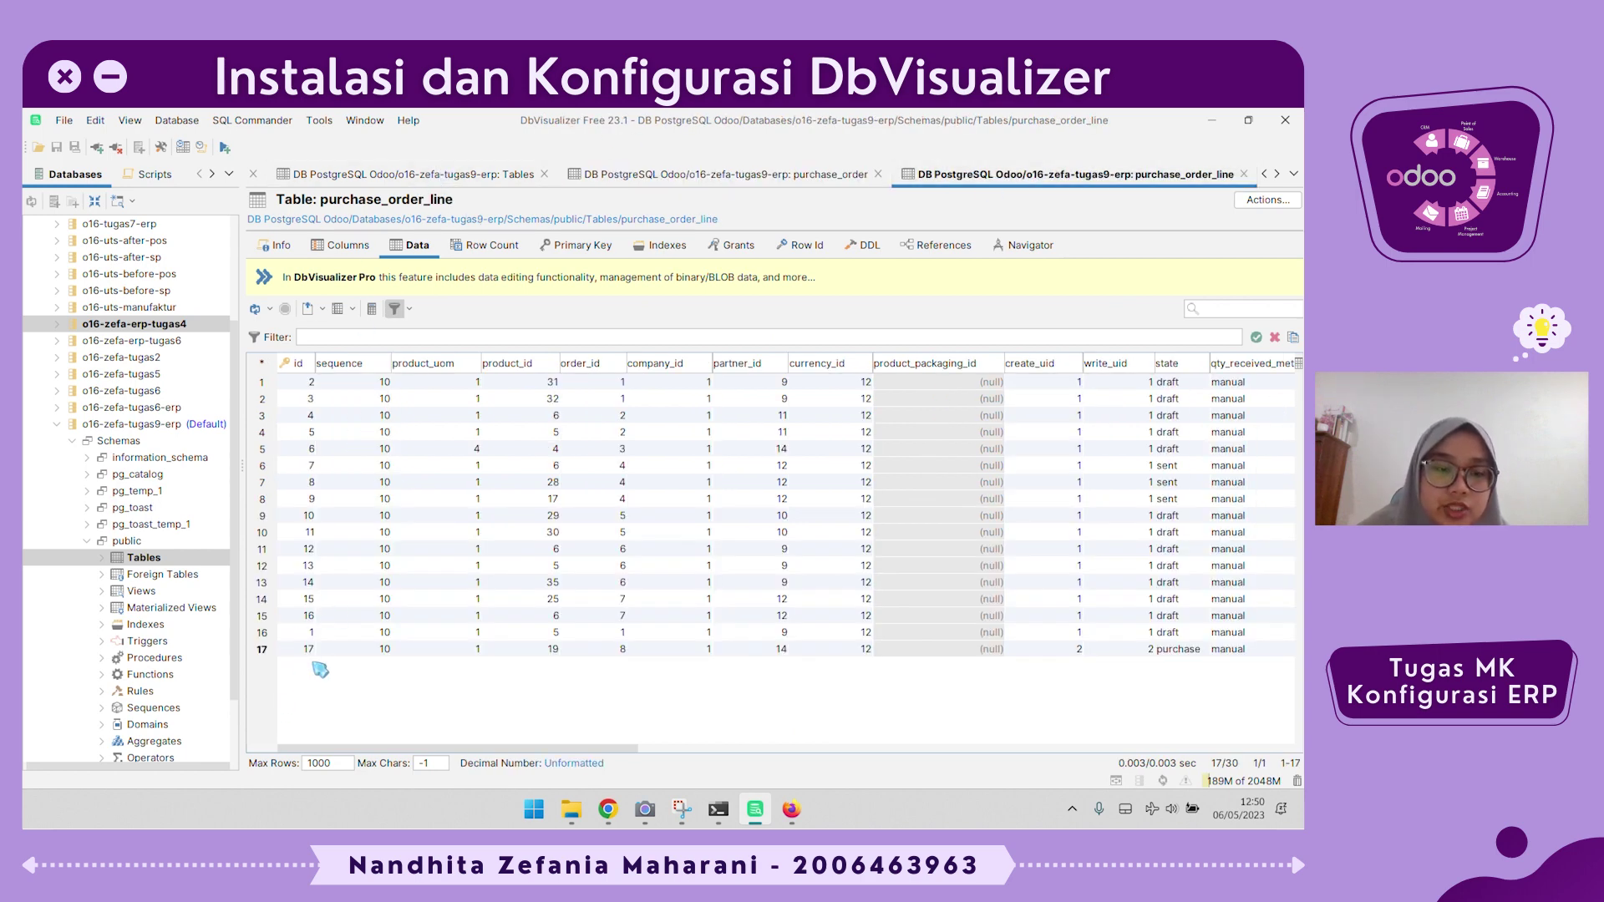
pyautogui.click(1006, 647)
pyautogui.press('Right')
pyautogui.press('Right')
pyautogui.press('Right')
pyautogui.press('Right')
pyautogui.press('Right')
pyautogui.press('Right')
pyautogui.press('Right')
pyautogui.press('Right')
pyautogui.press('Right')
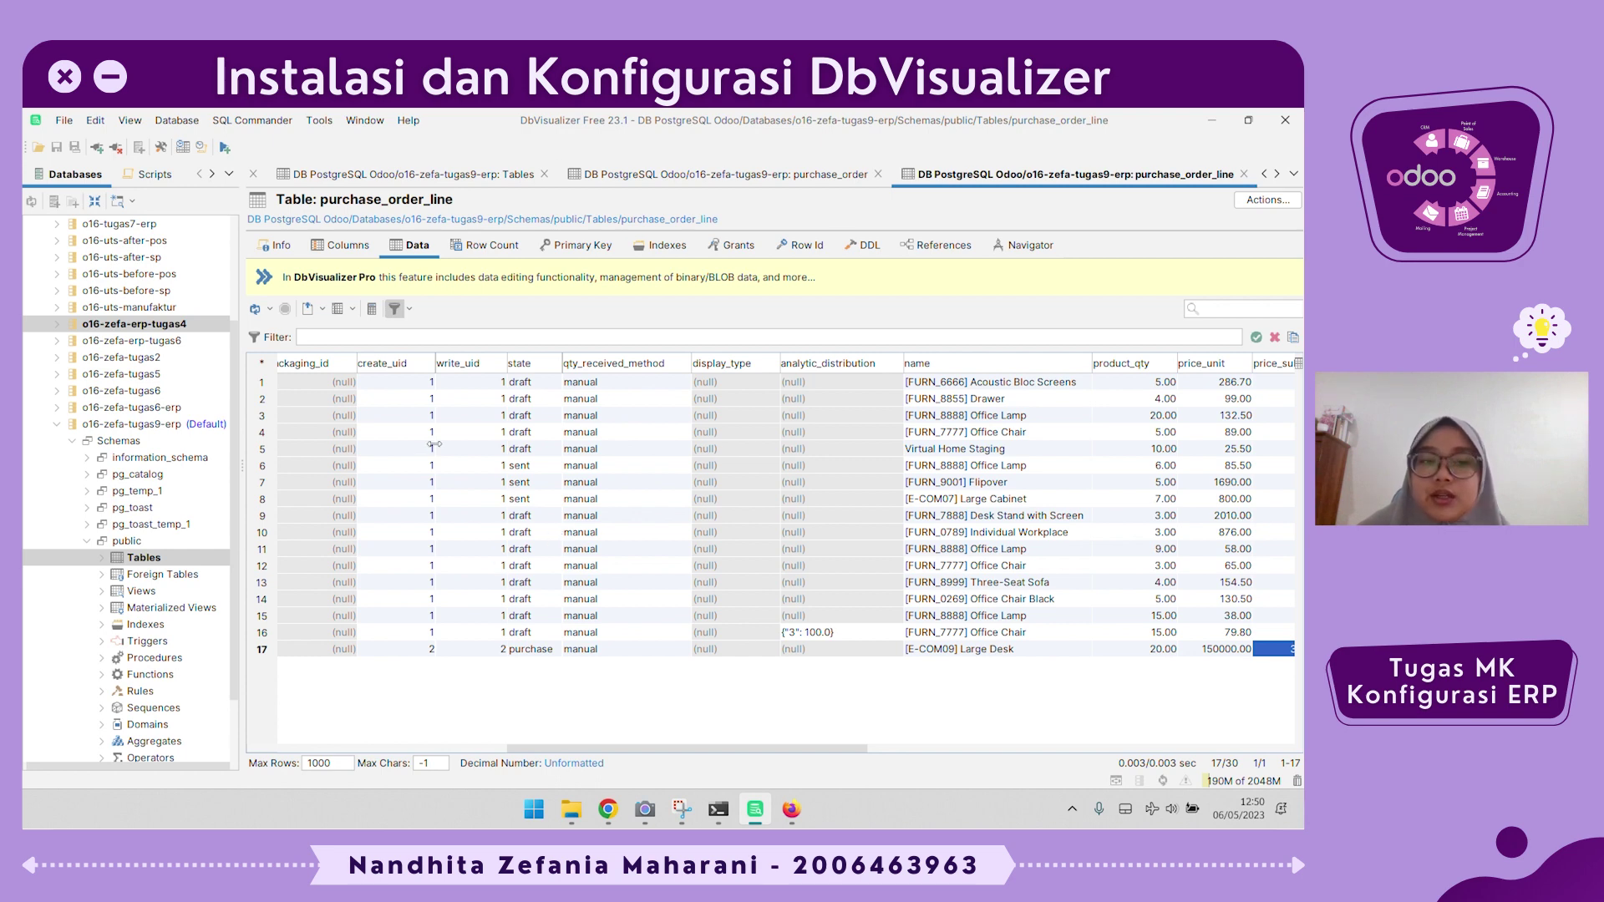
# Check the newest order's partner_id in purchase_order, and filter the public schema's table list by "partner".
pyautogui.click(833, 177)
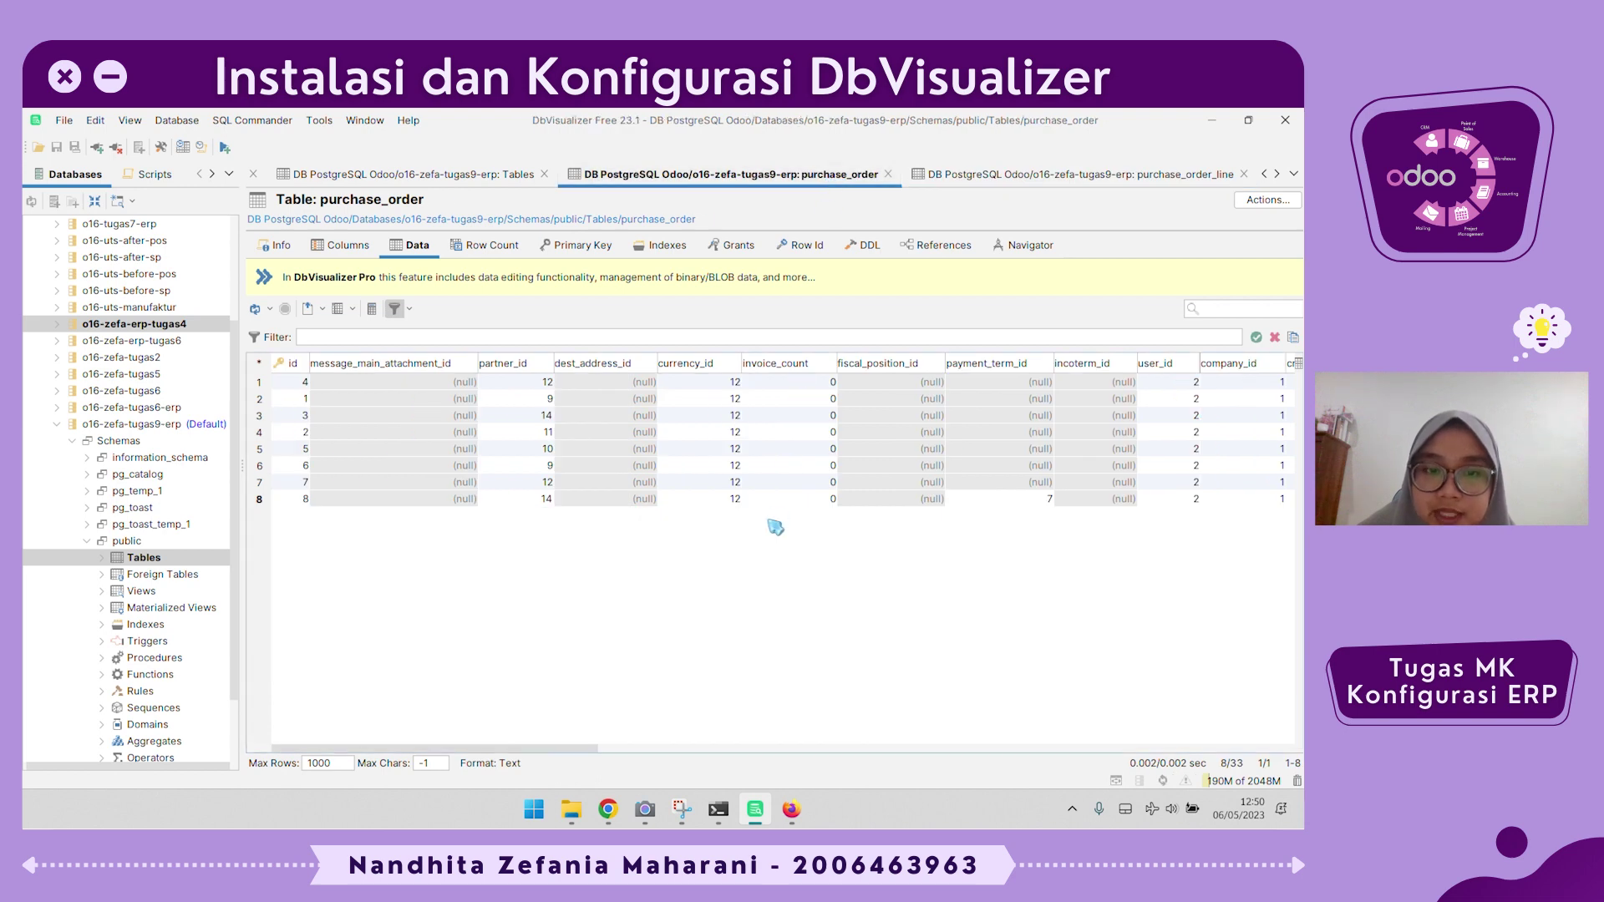
pyautogui.click(517, 501)
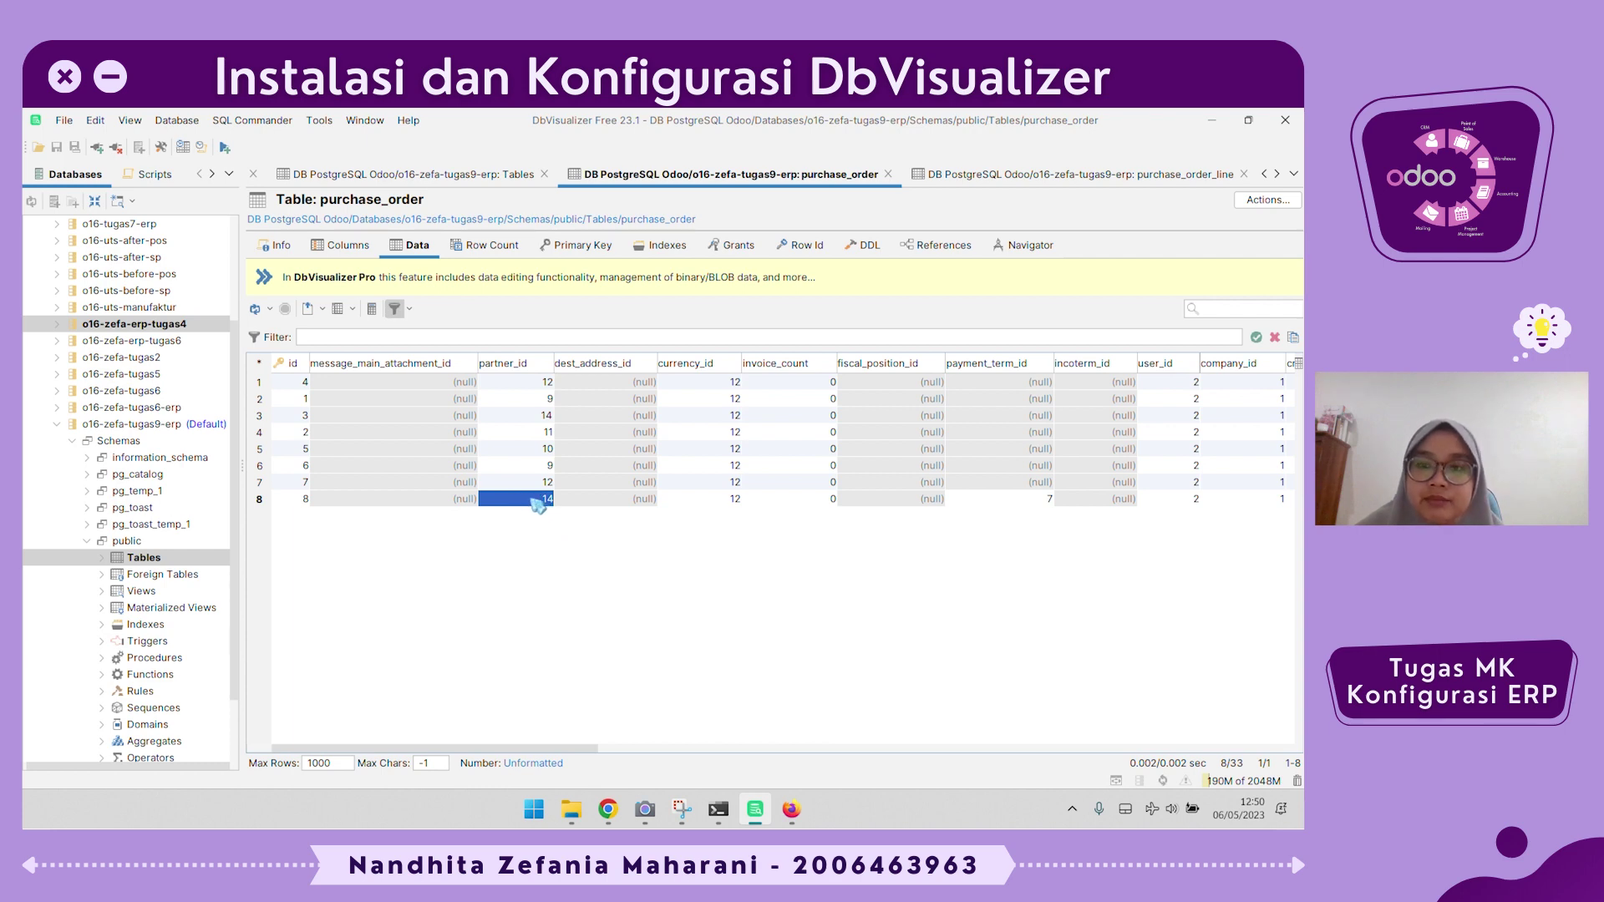
pyautogui.click(379, 173)
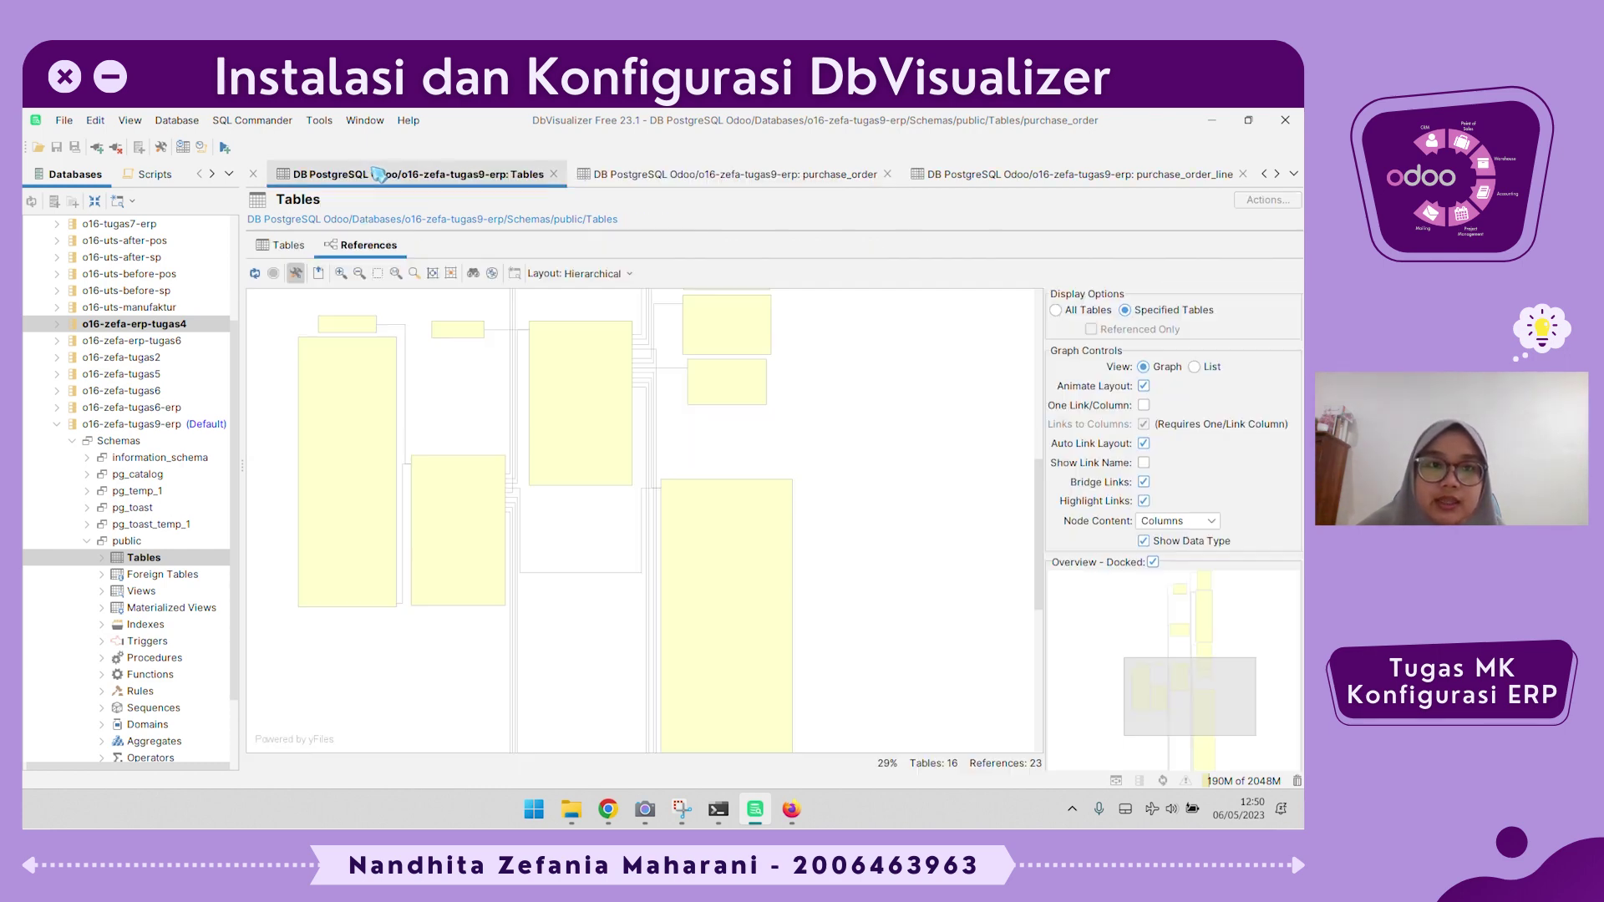
pyautogui.click(288, 245)
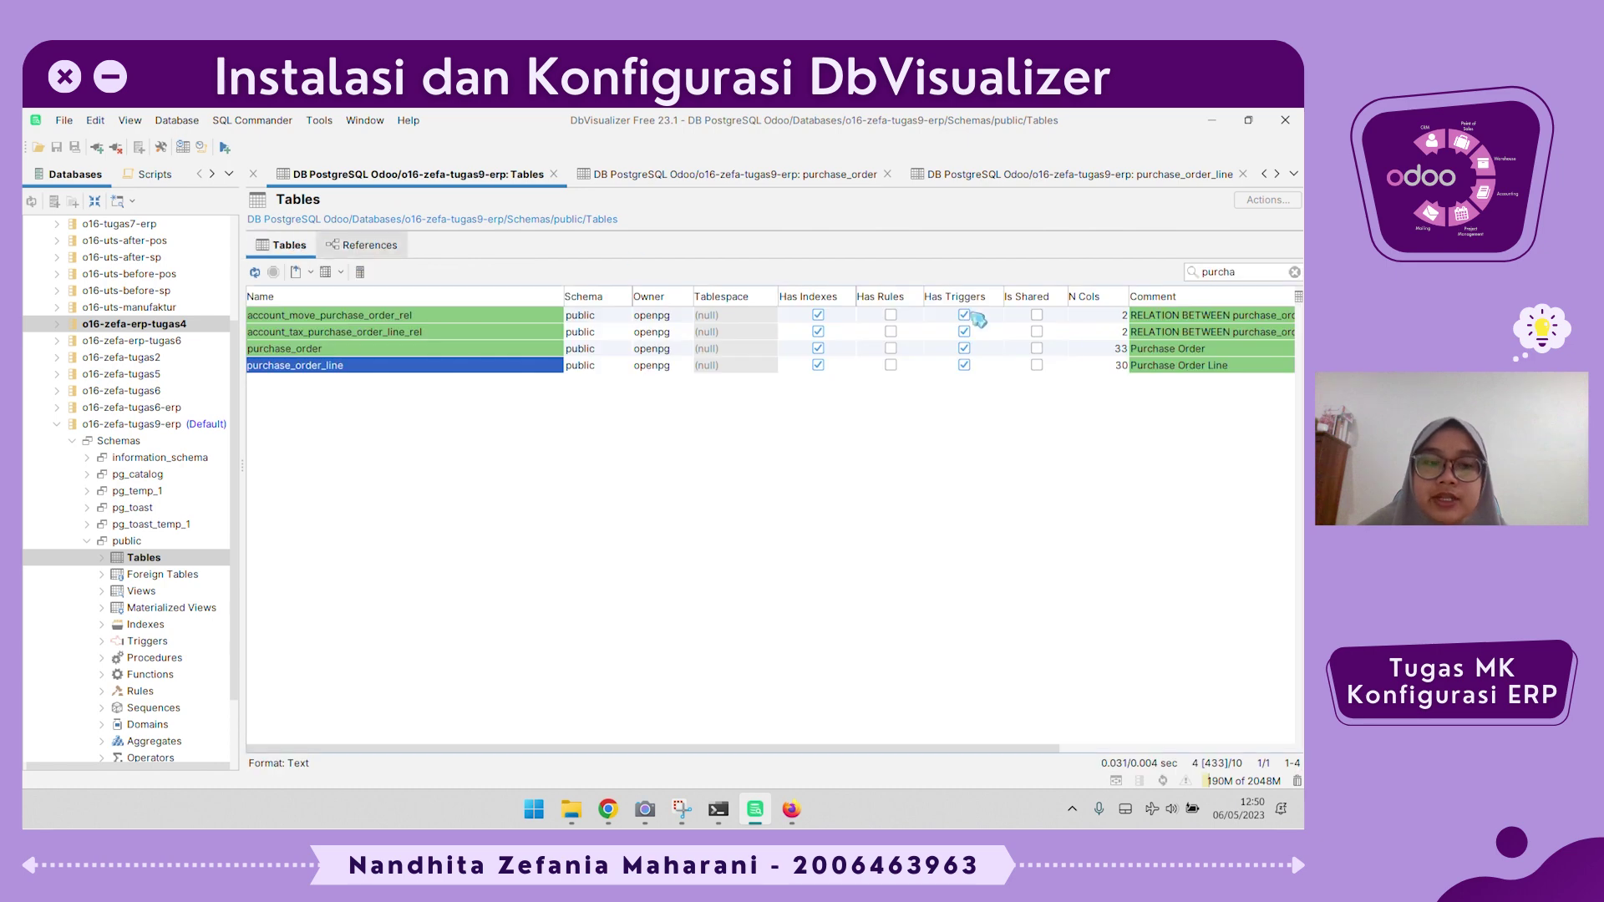
pyautogui.click(1295, 274)
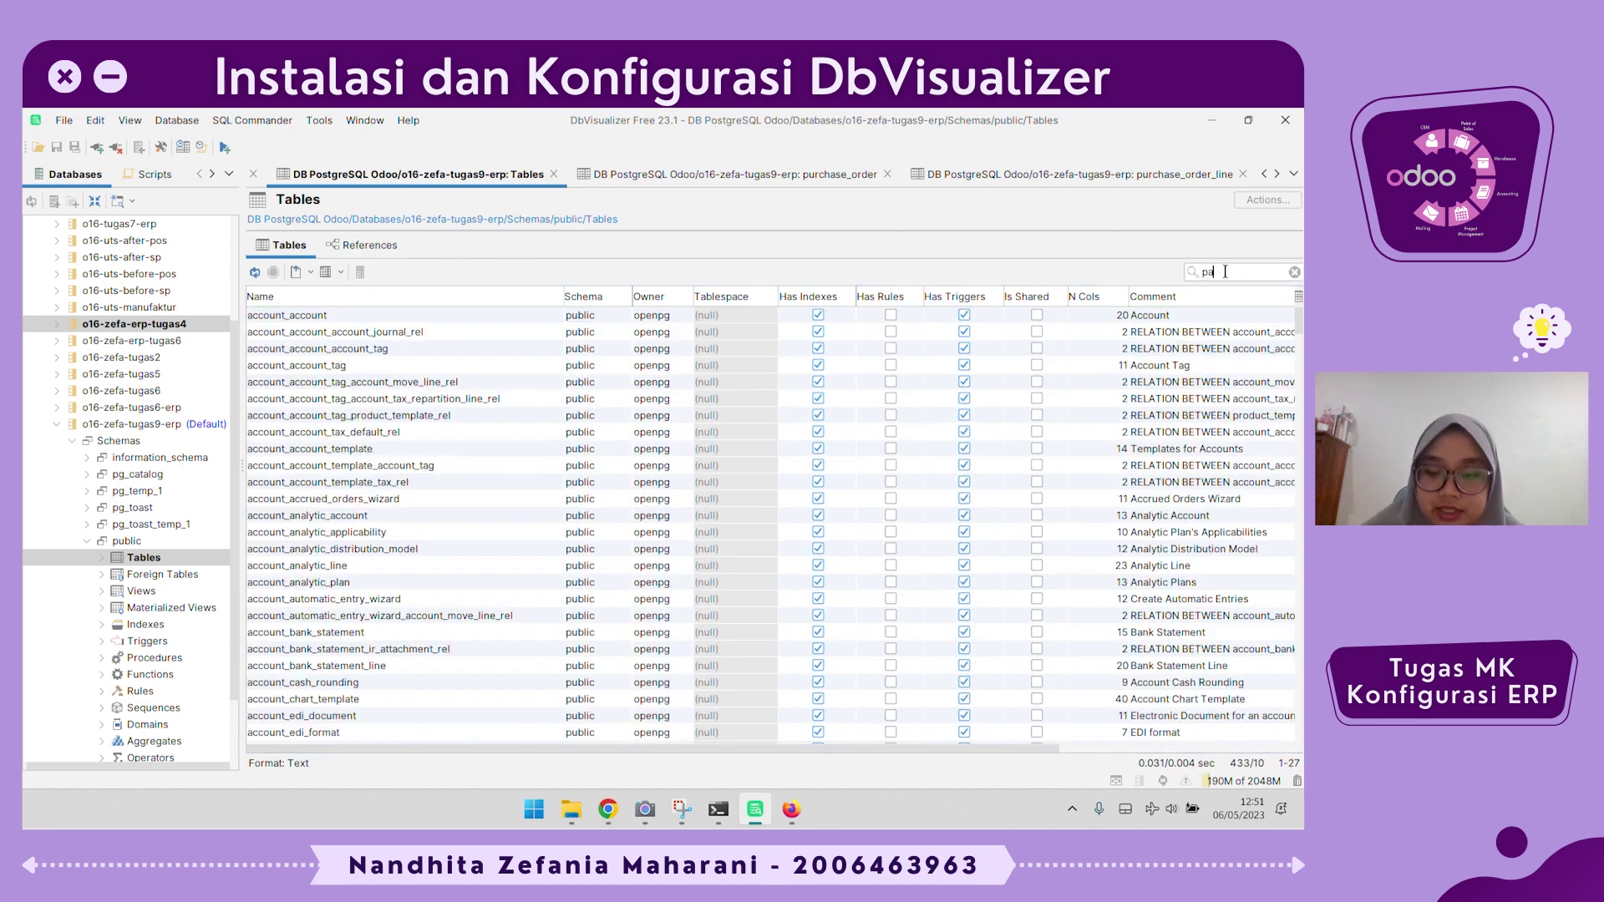
pyautogui.write('par')
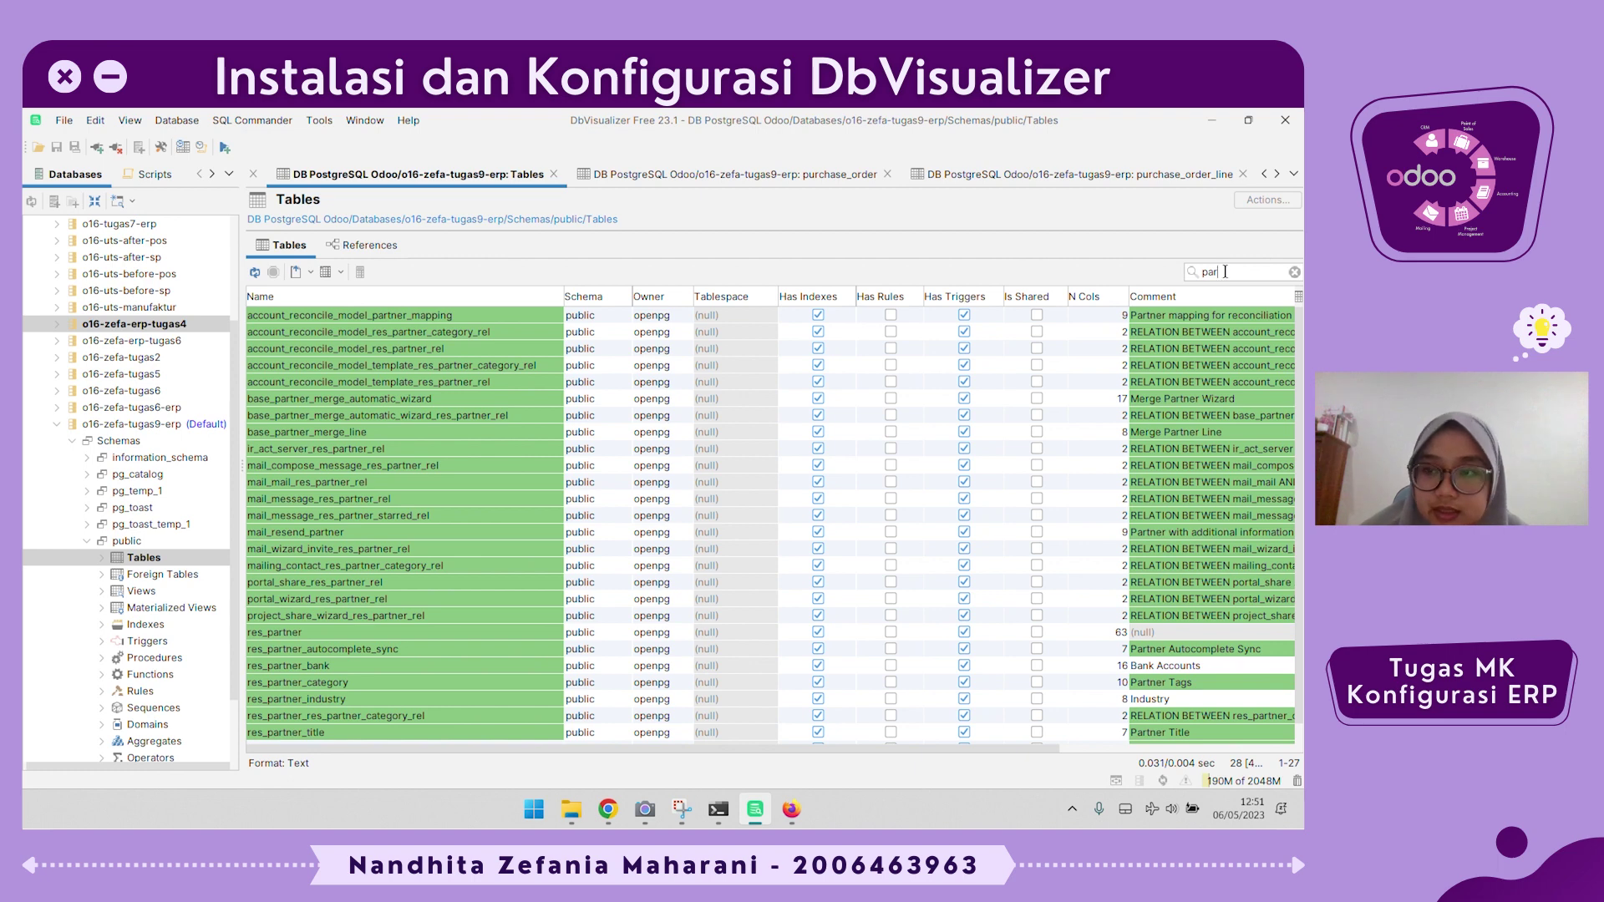
pyautogui.write('tner')
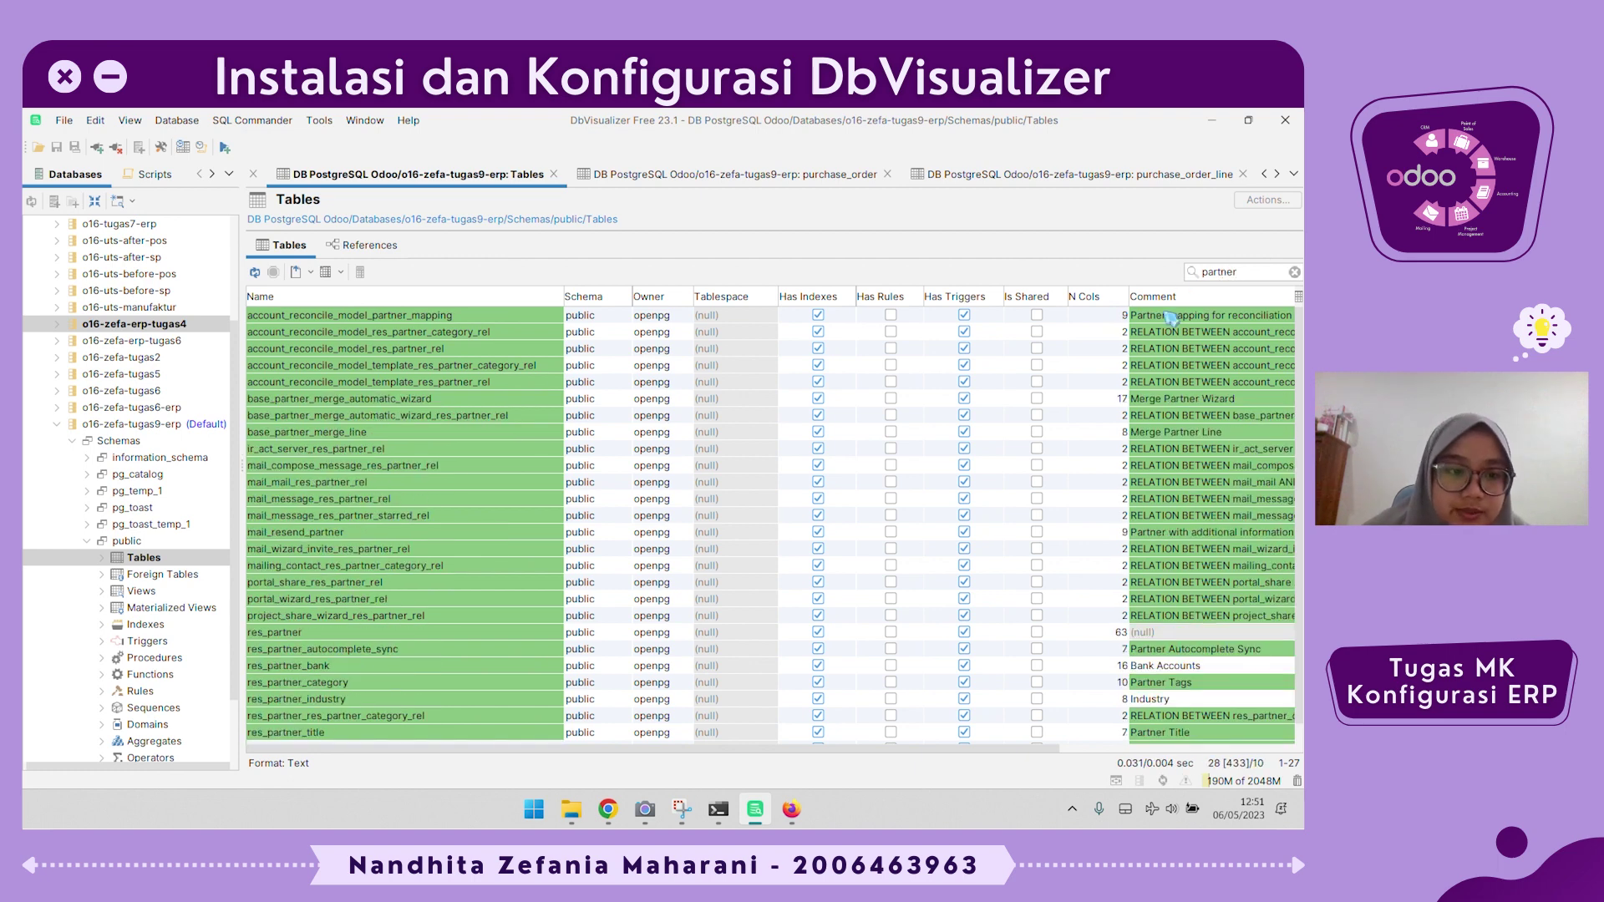
# Open the res_partner table in a new tab and locate the Azure Interior record in its data.
pyautogui.rightClick(380, 635)
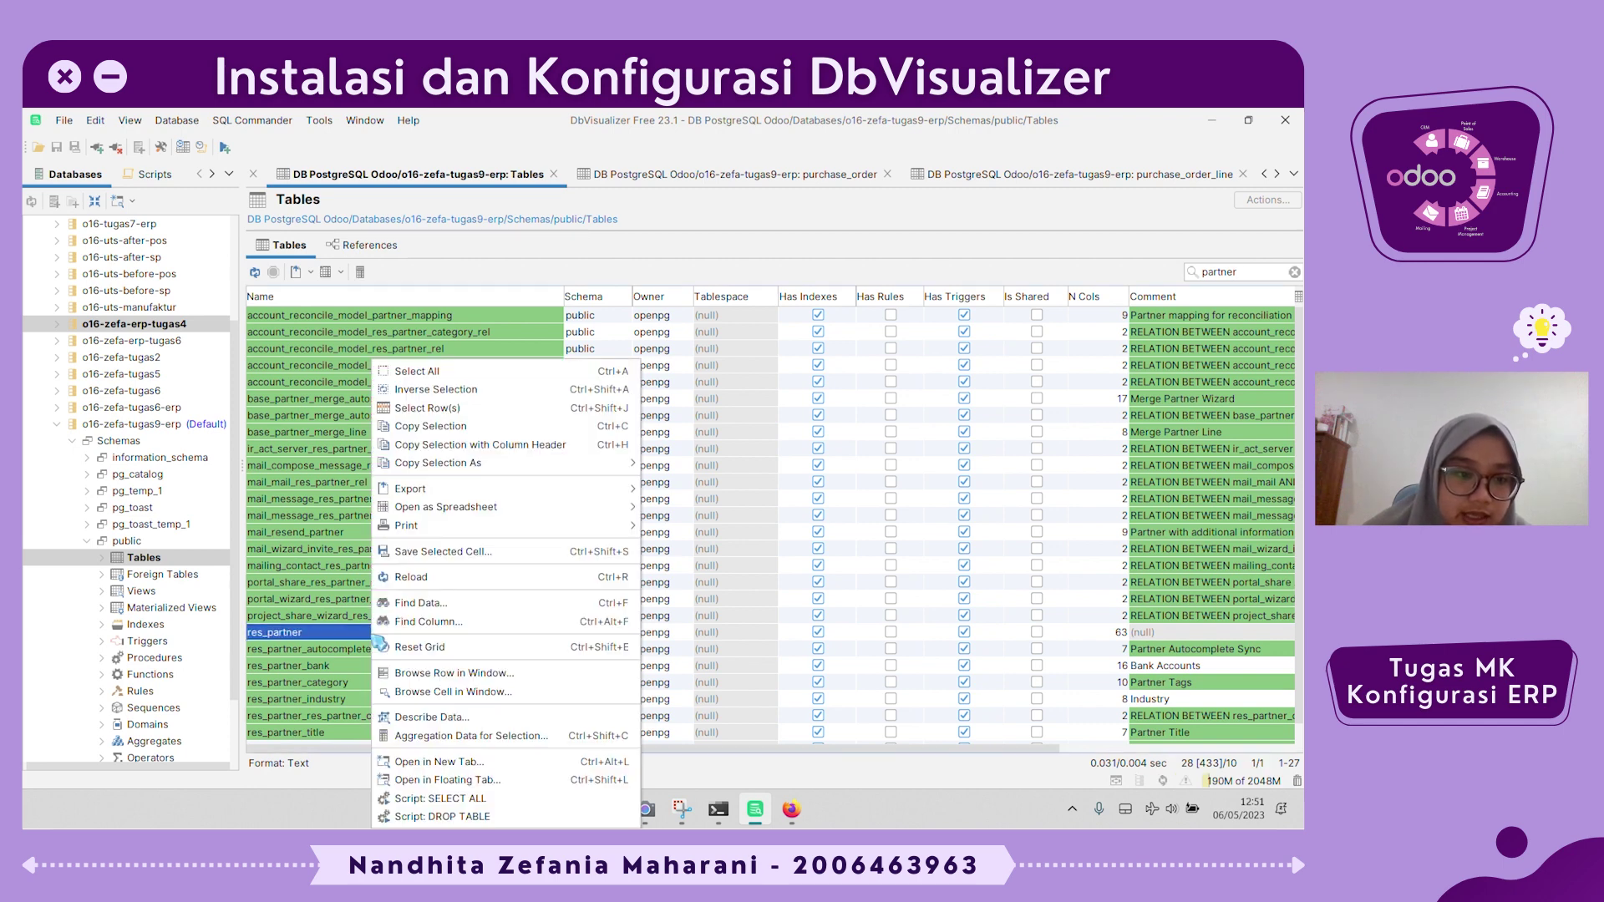
pyautogui.click(454, 762)
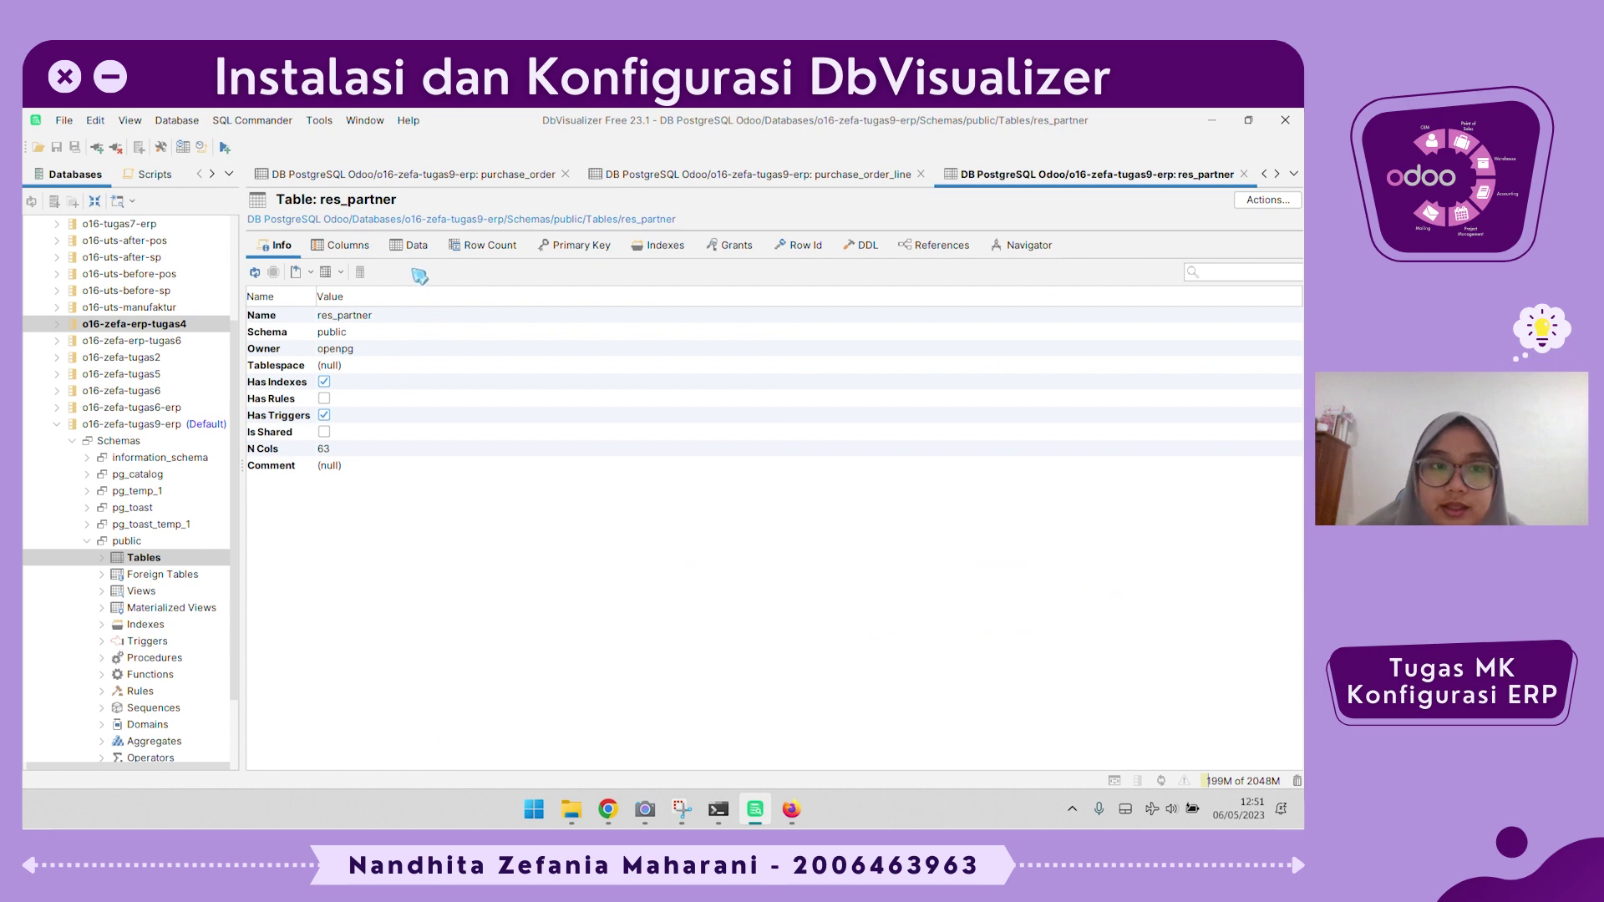
pyautogui.click(413, 244)
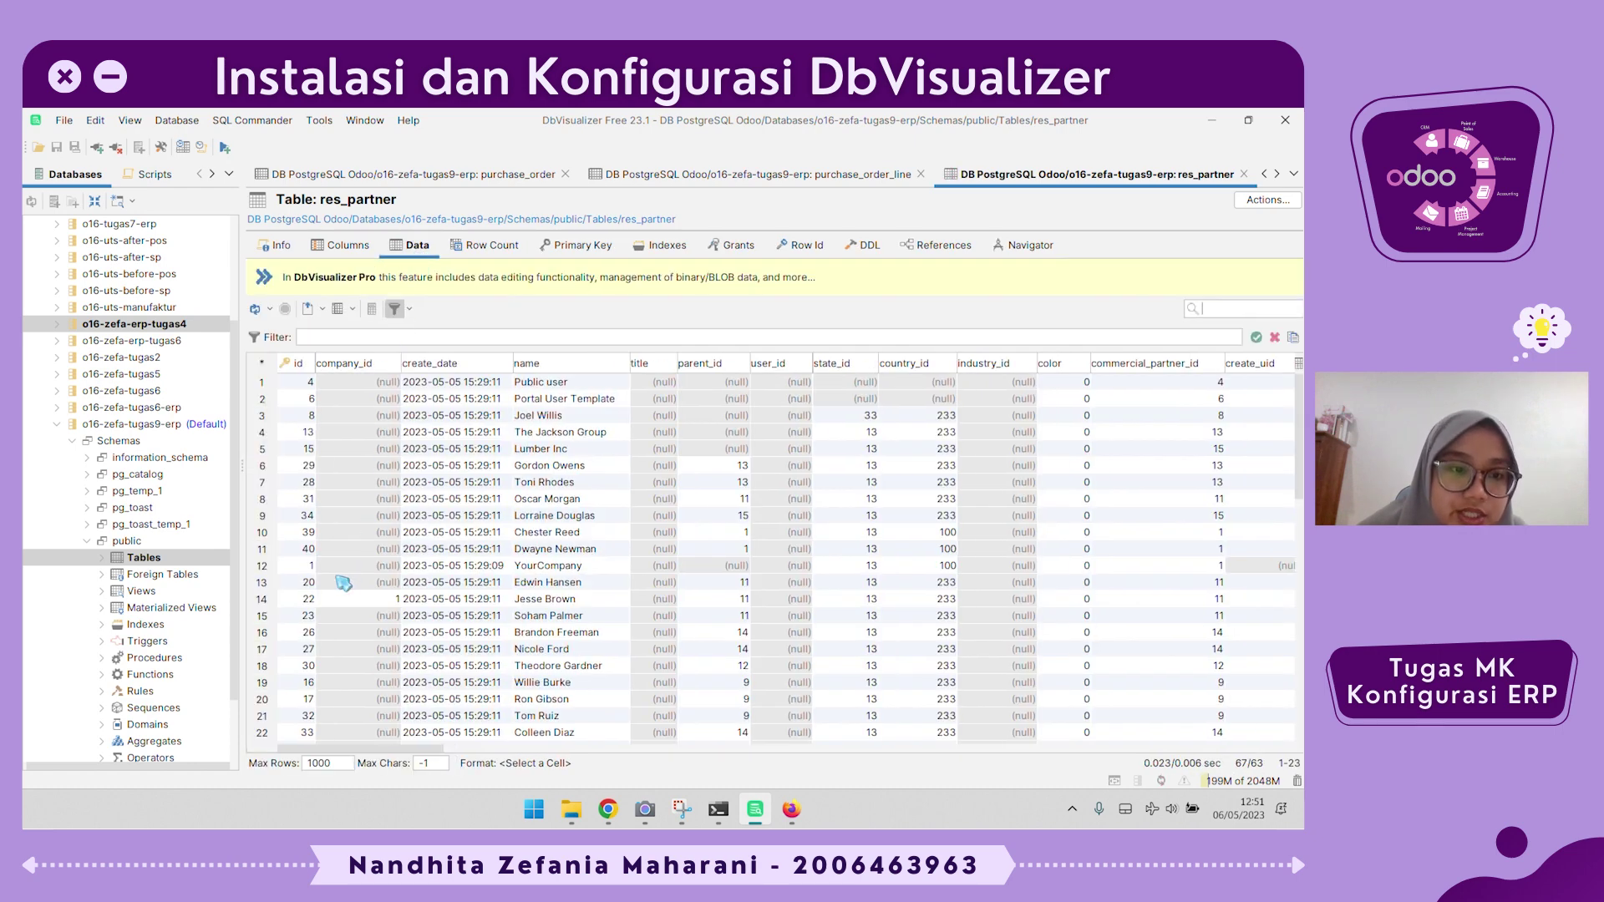
pyautogui.scroll(-10, 328, 597)
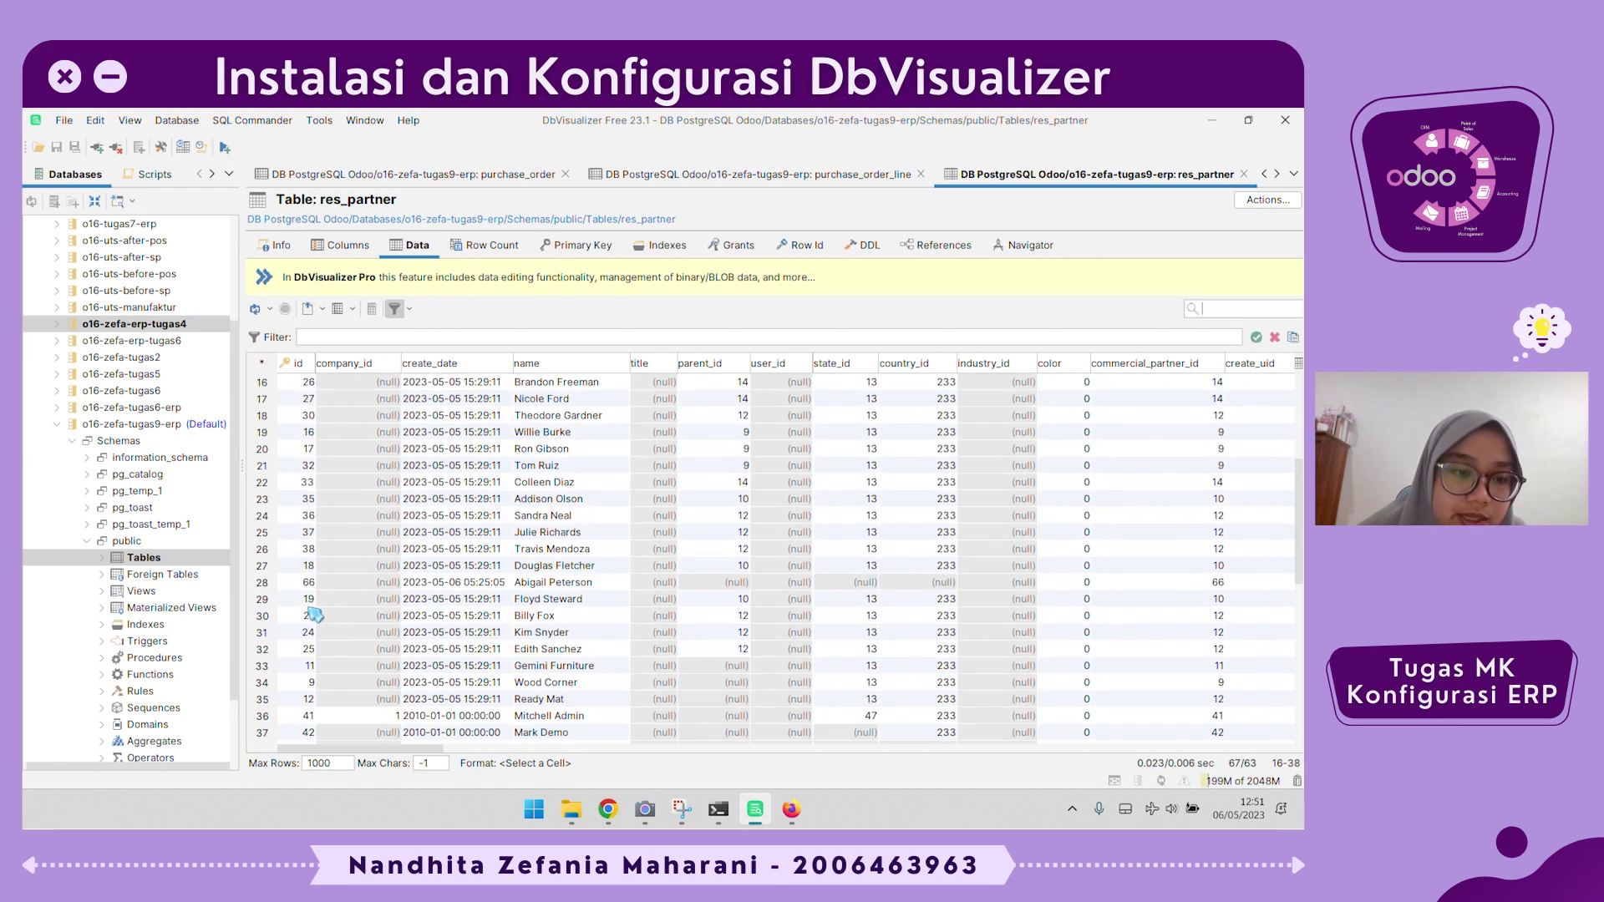
pyautogui.scroll(-5, 313, 615)
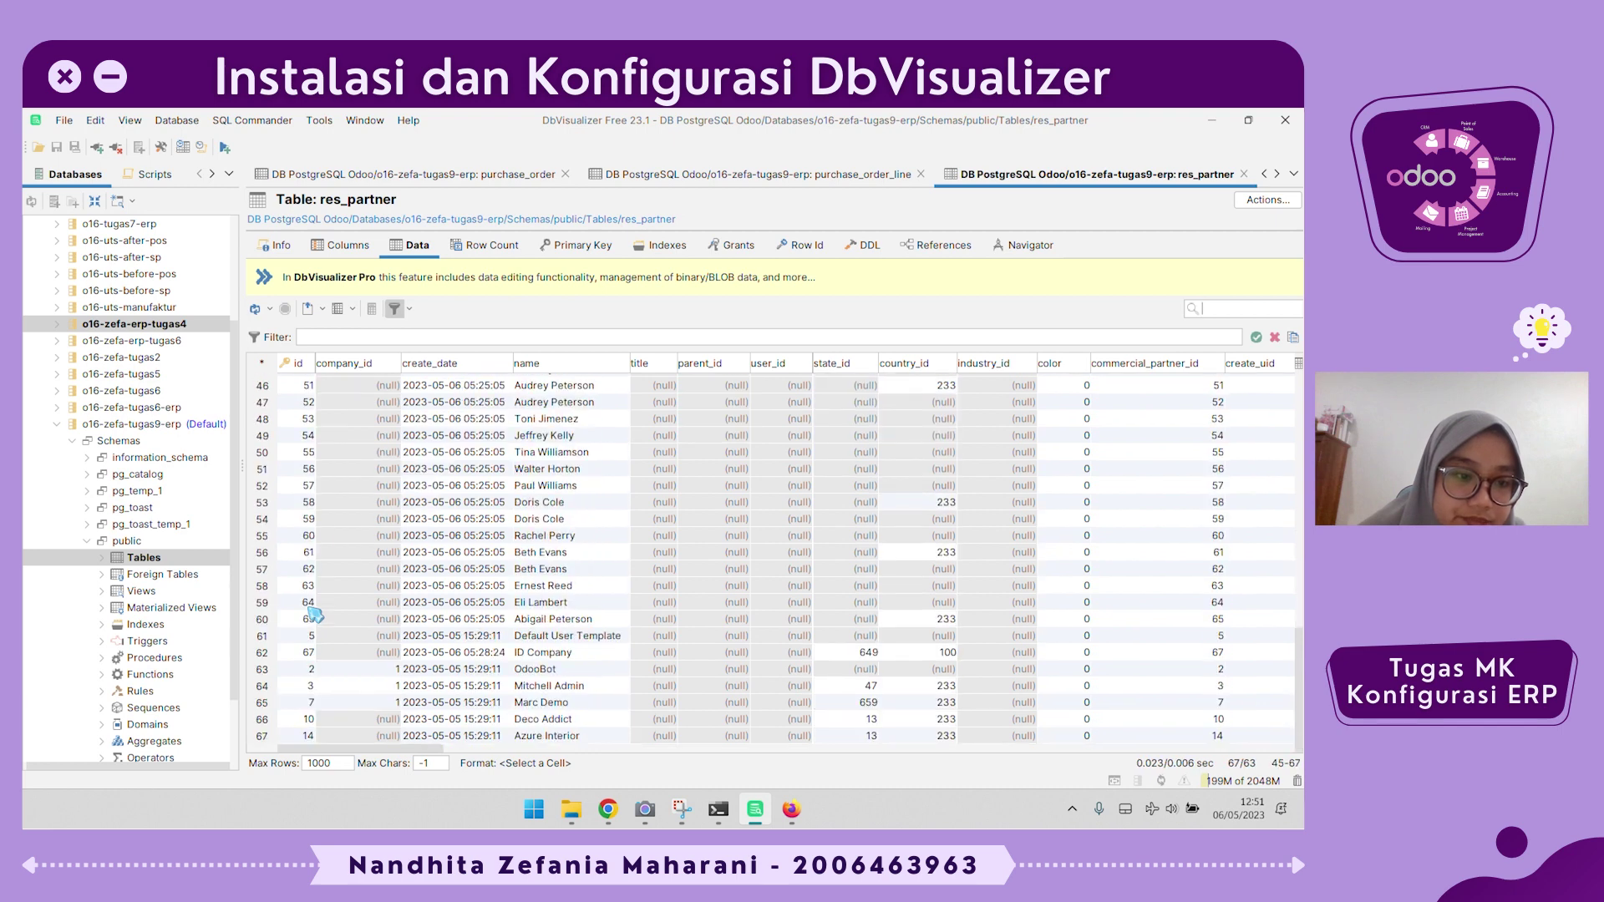
pyautogui.click(541, 739)
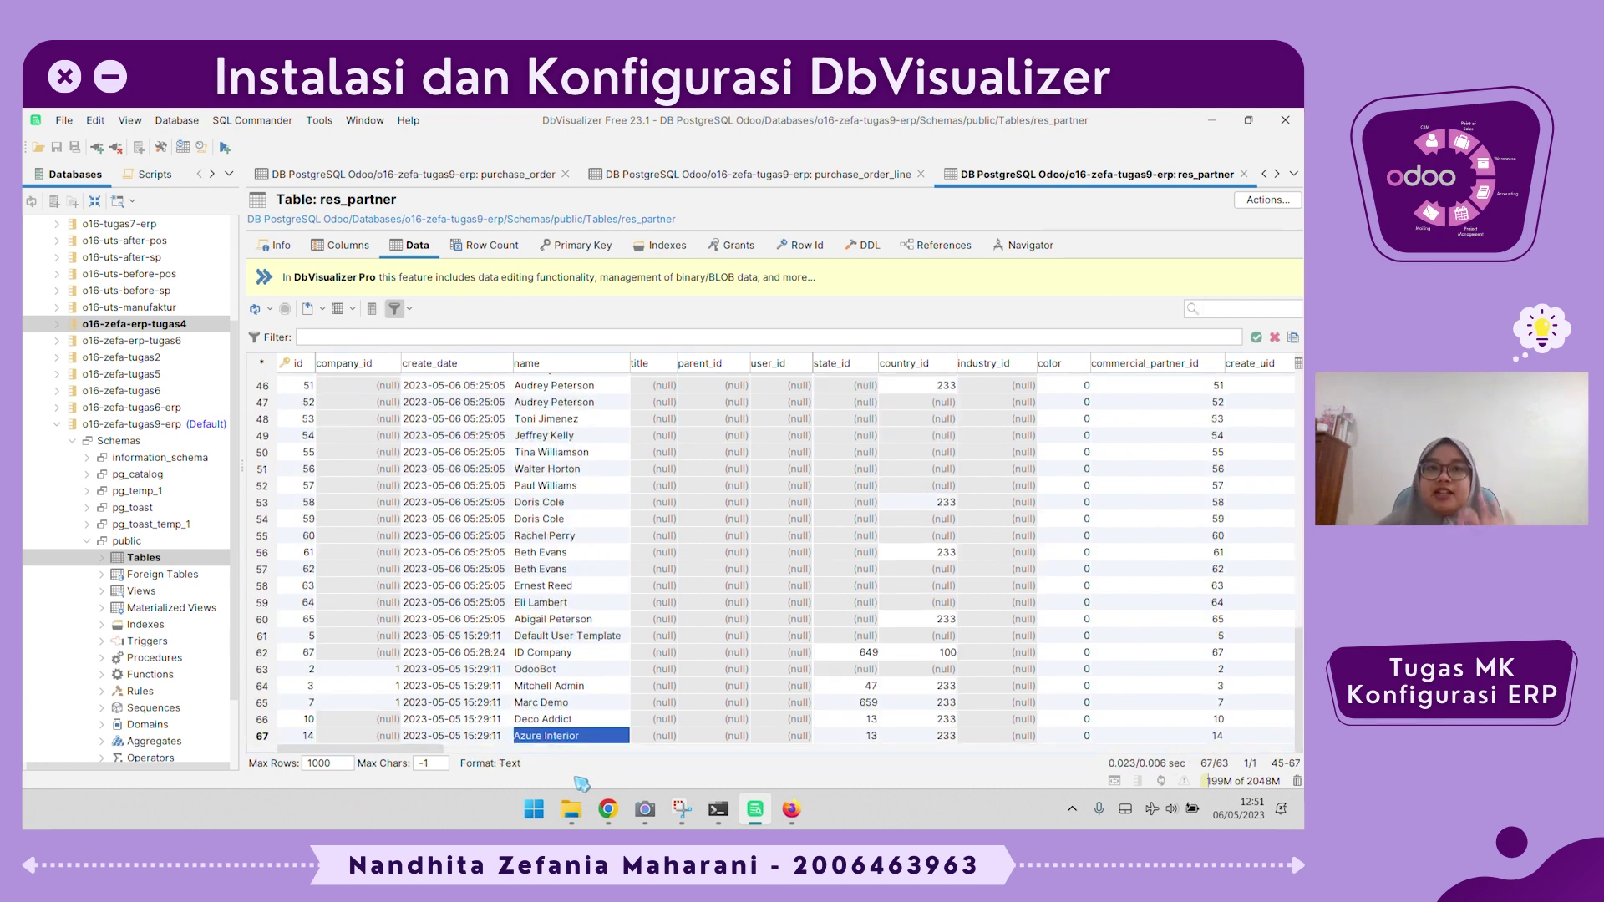
# Switch to Odoo in Firefox, view the Azure Interior vendor record of order P00008, and return to the order.
pyautogui.click(791, 809)
pyautogui.click(257, 426)
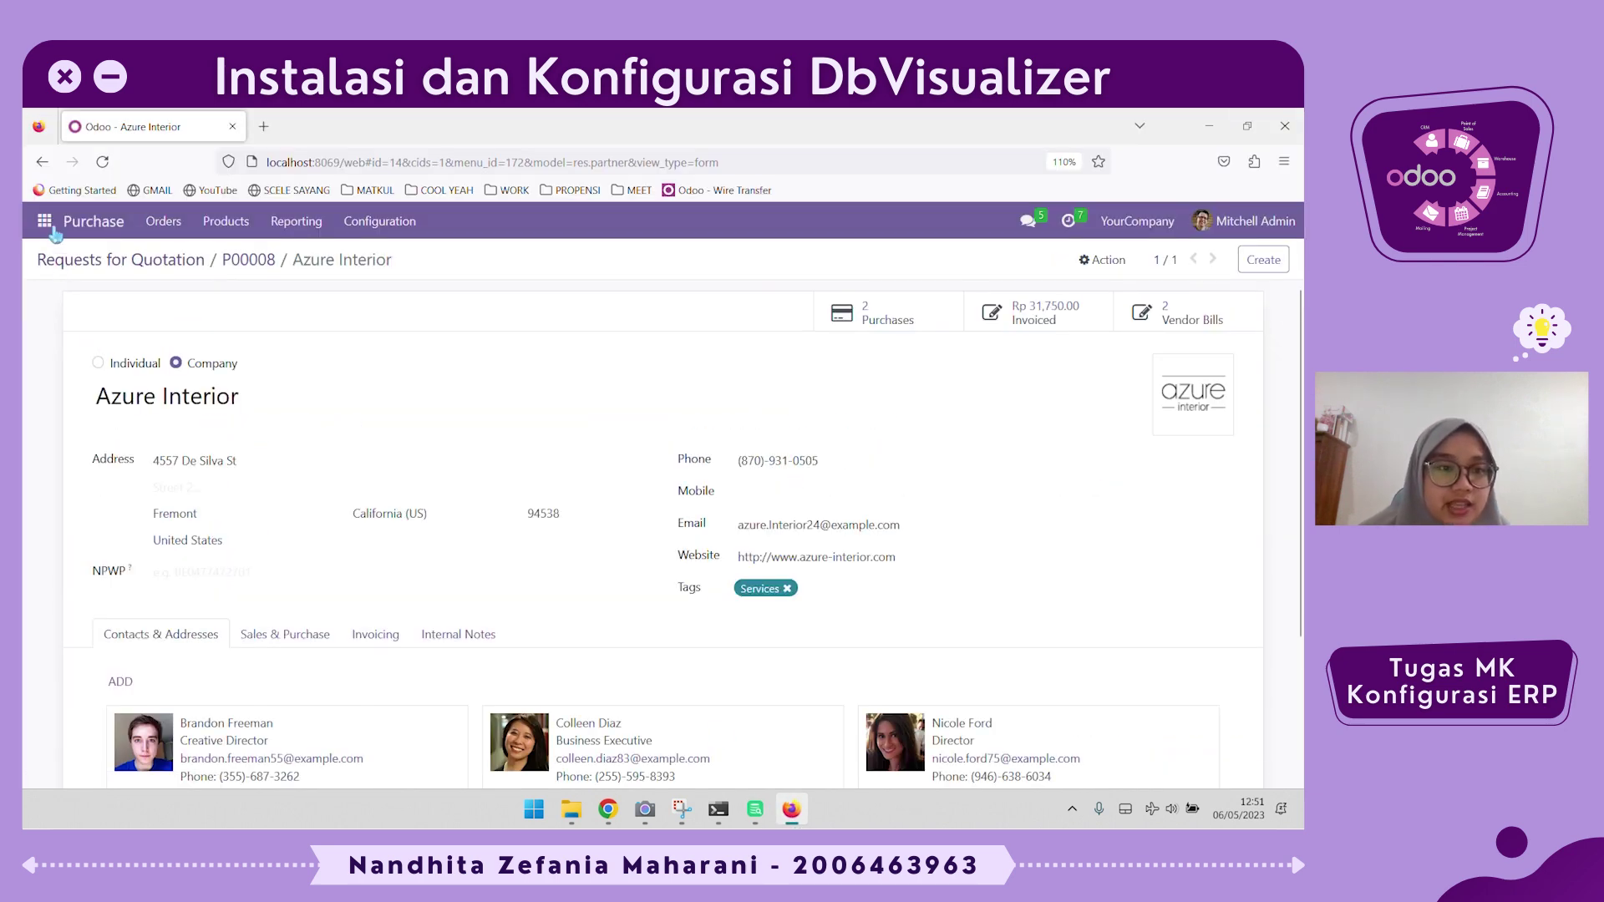
pyautogui.click(42, 161)
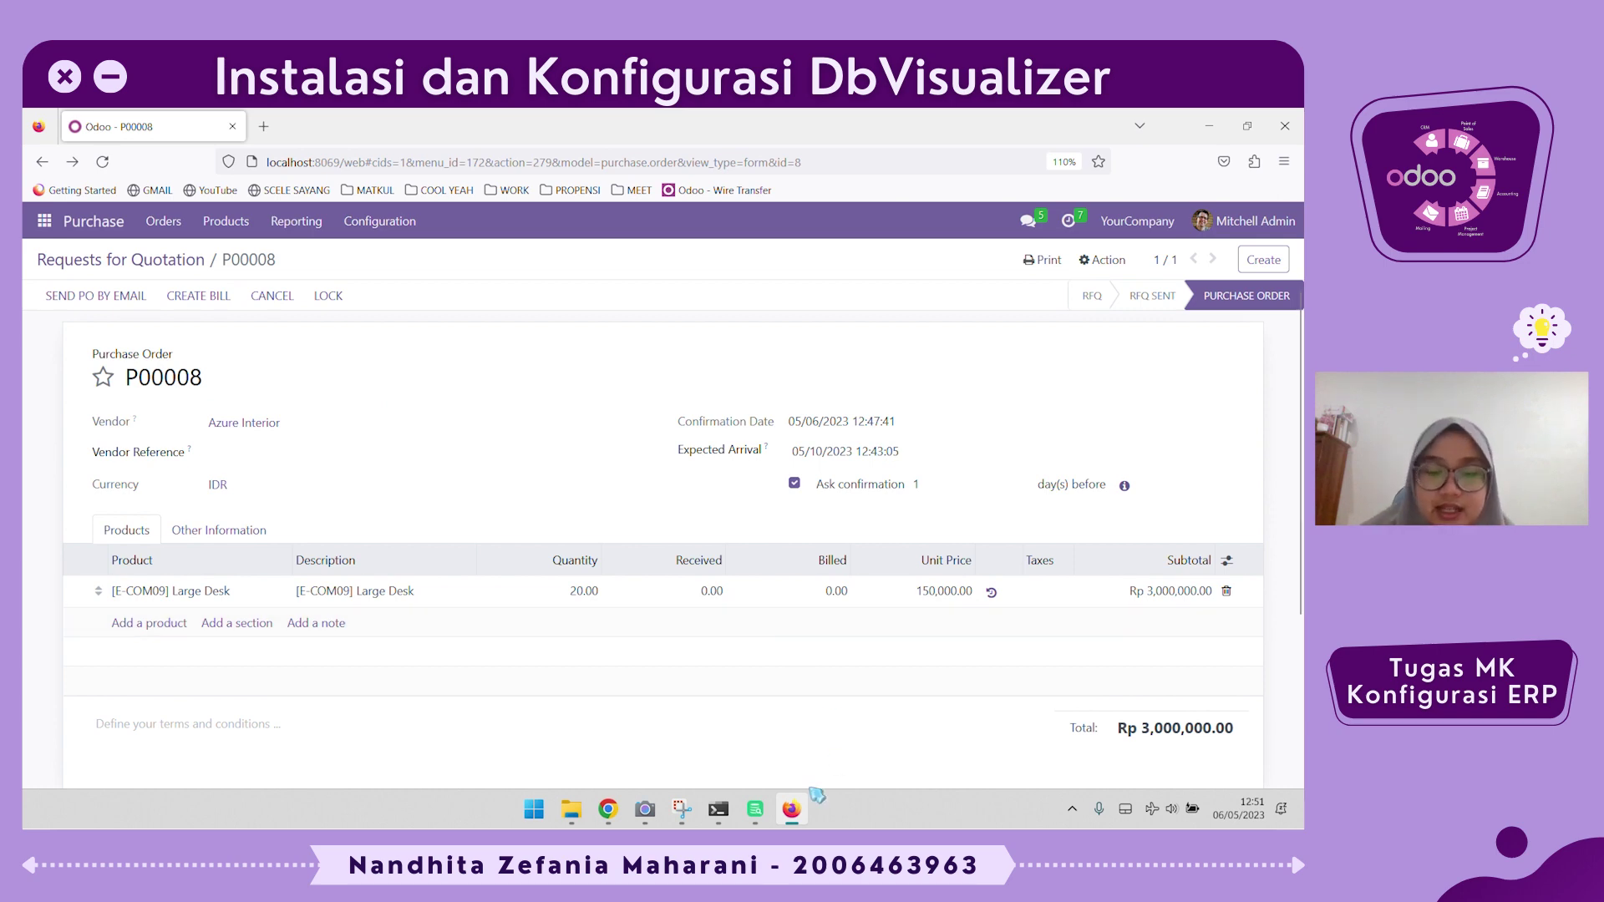
# In DbVisualizer, generate a SELECT script for the purchase_order table in a new SQL Commander editor and run it.
pyautogui.click(755, 809)
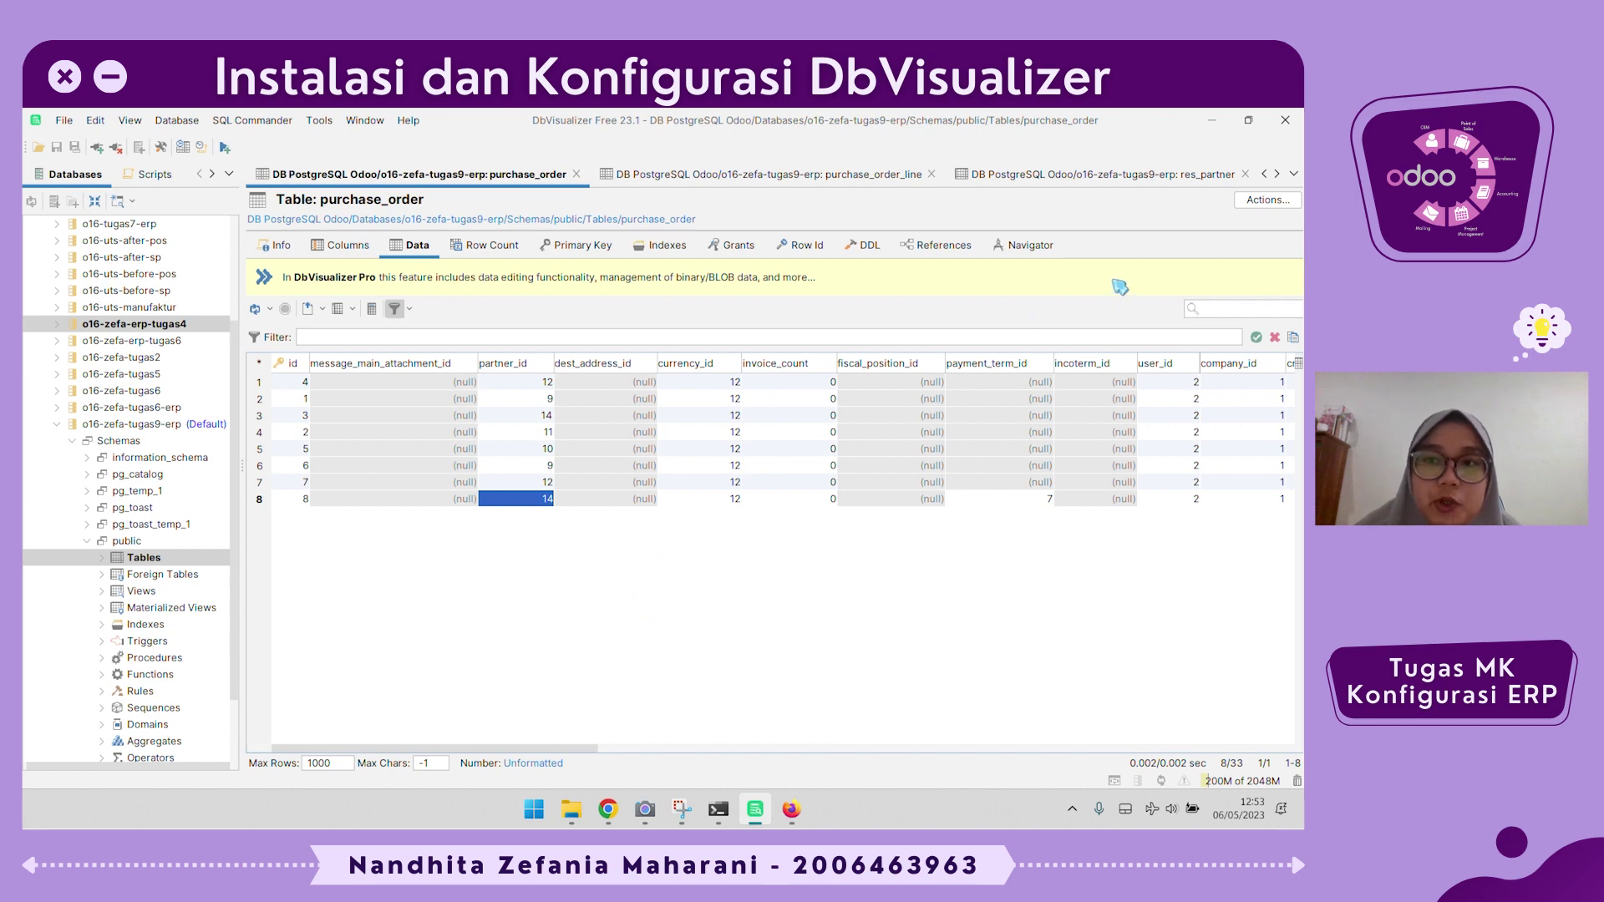
pyautogui.click(1284, 202)
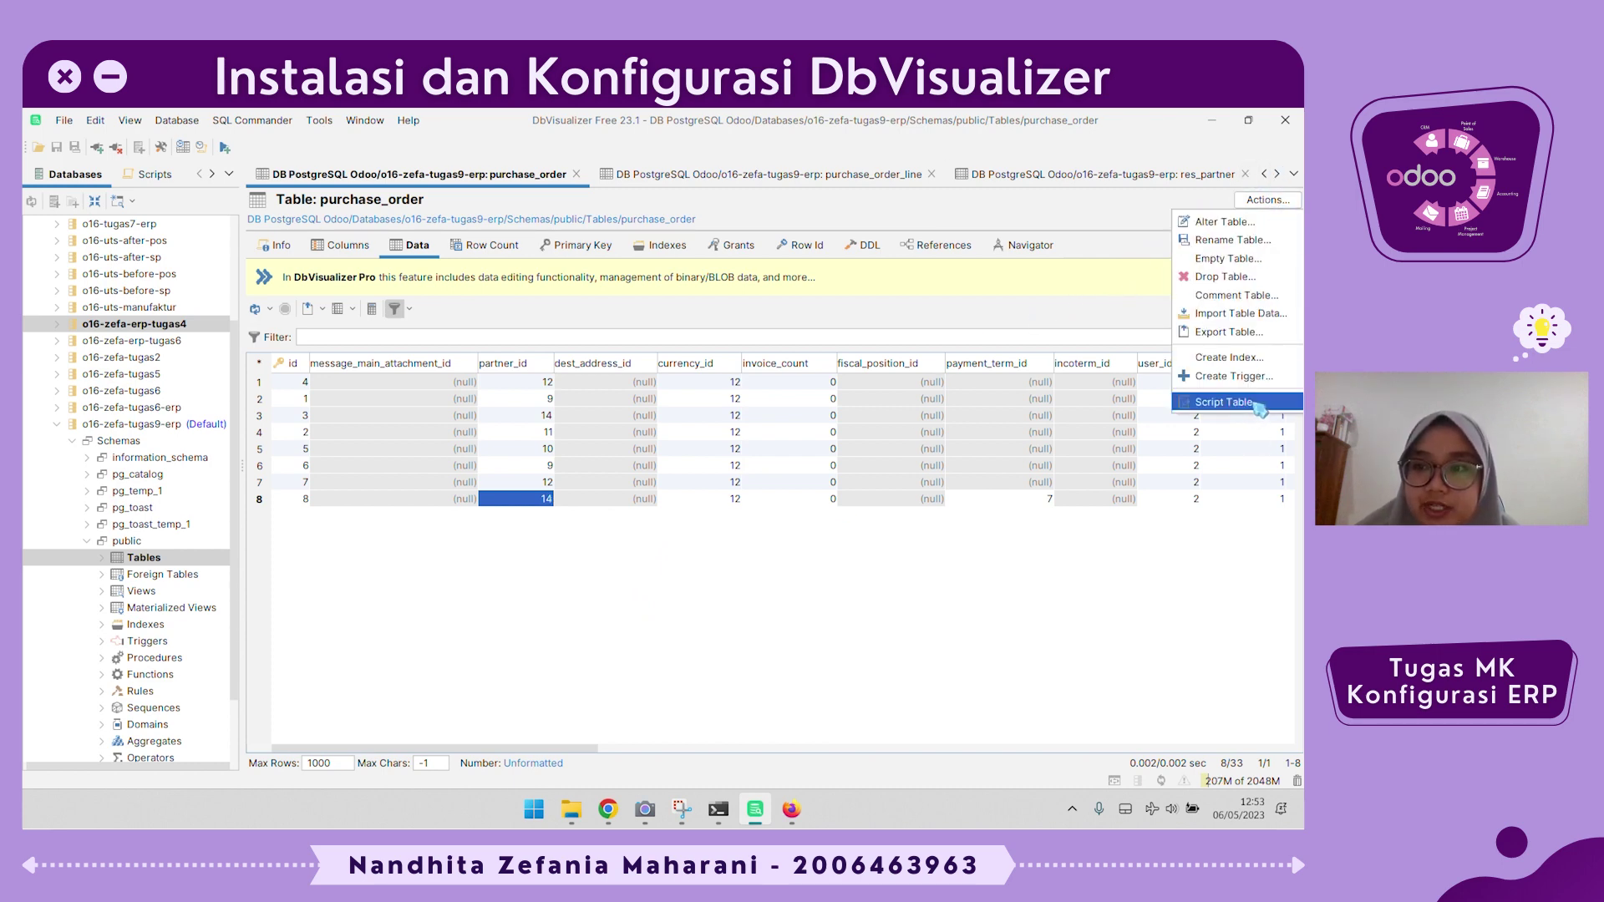
pyautogui.click(1182, 406)
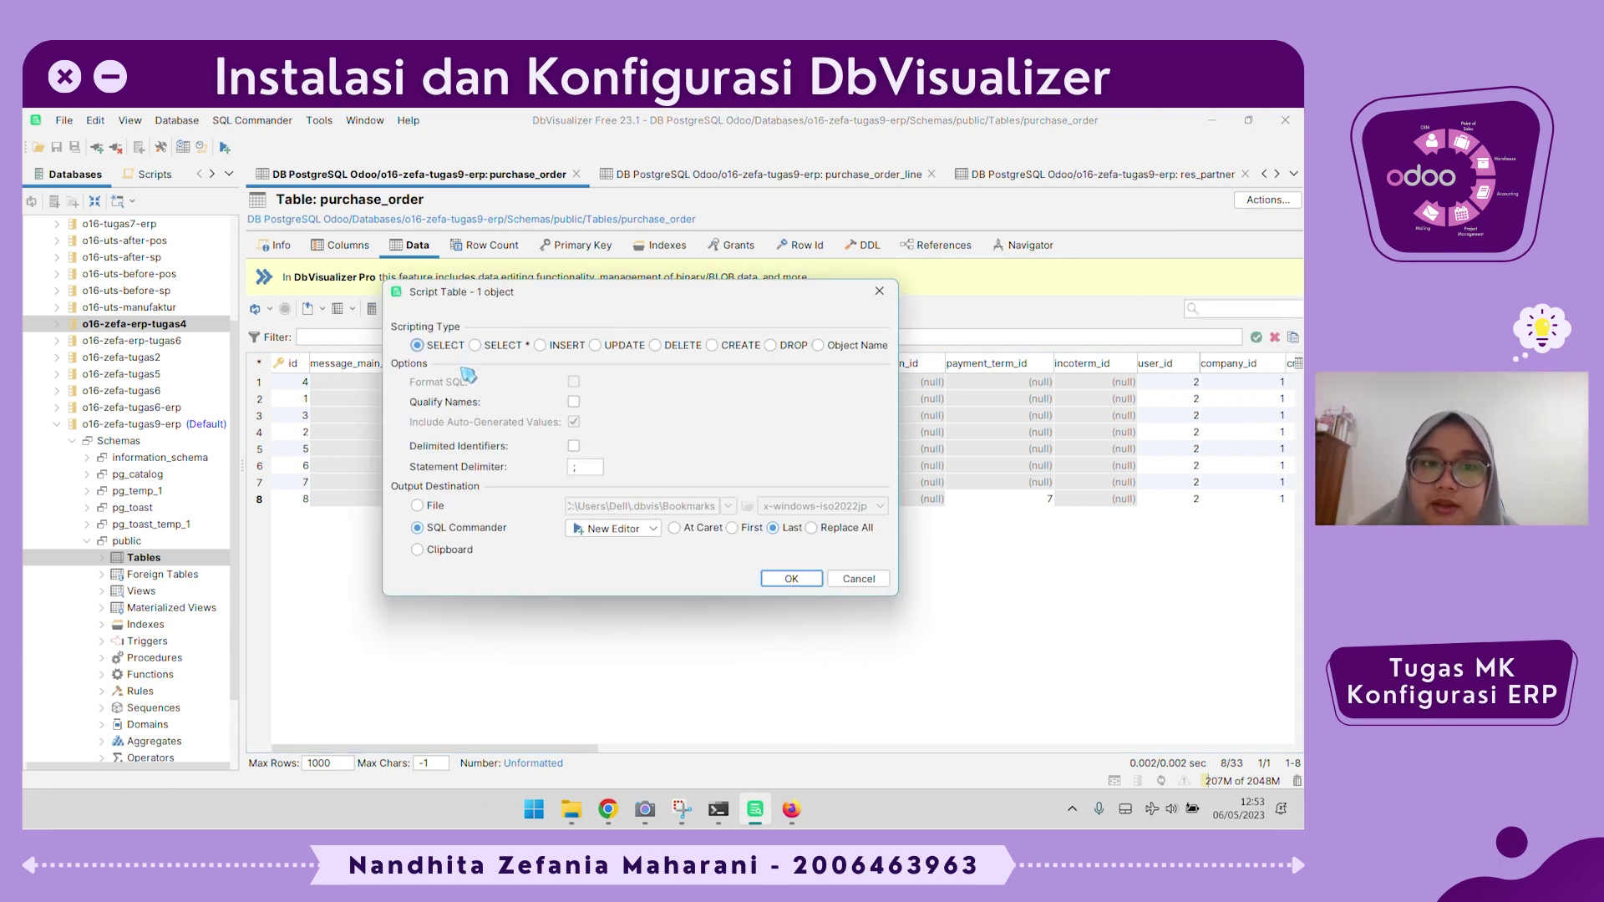
pyautogui.moveTo(616, 293); pyautogui.dragTo(748, 271)
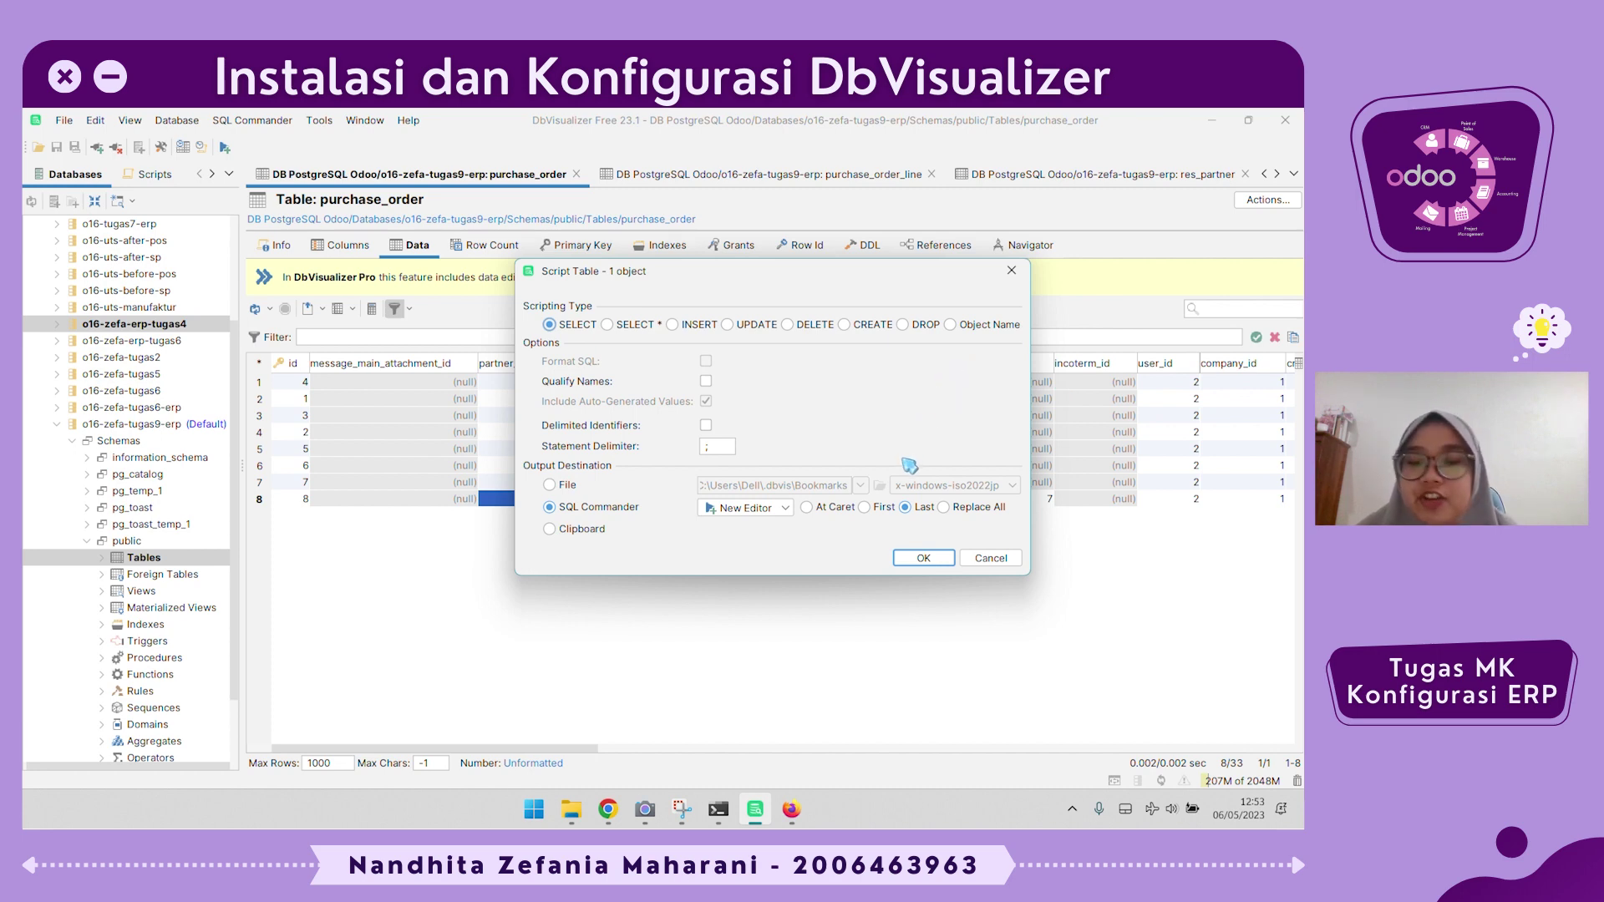
pyautogui.click(923, 558)
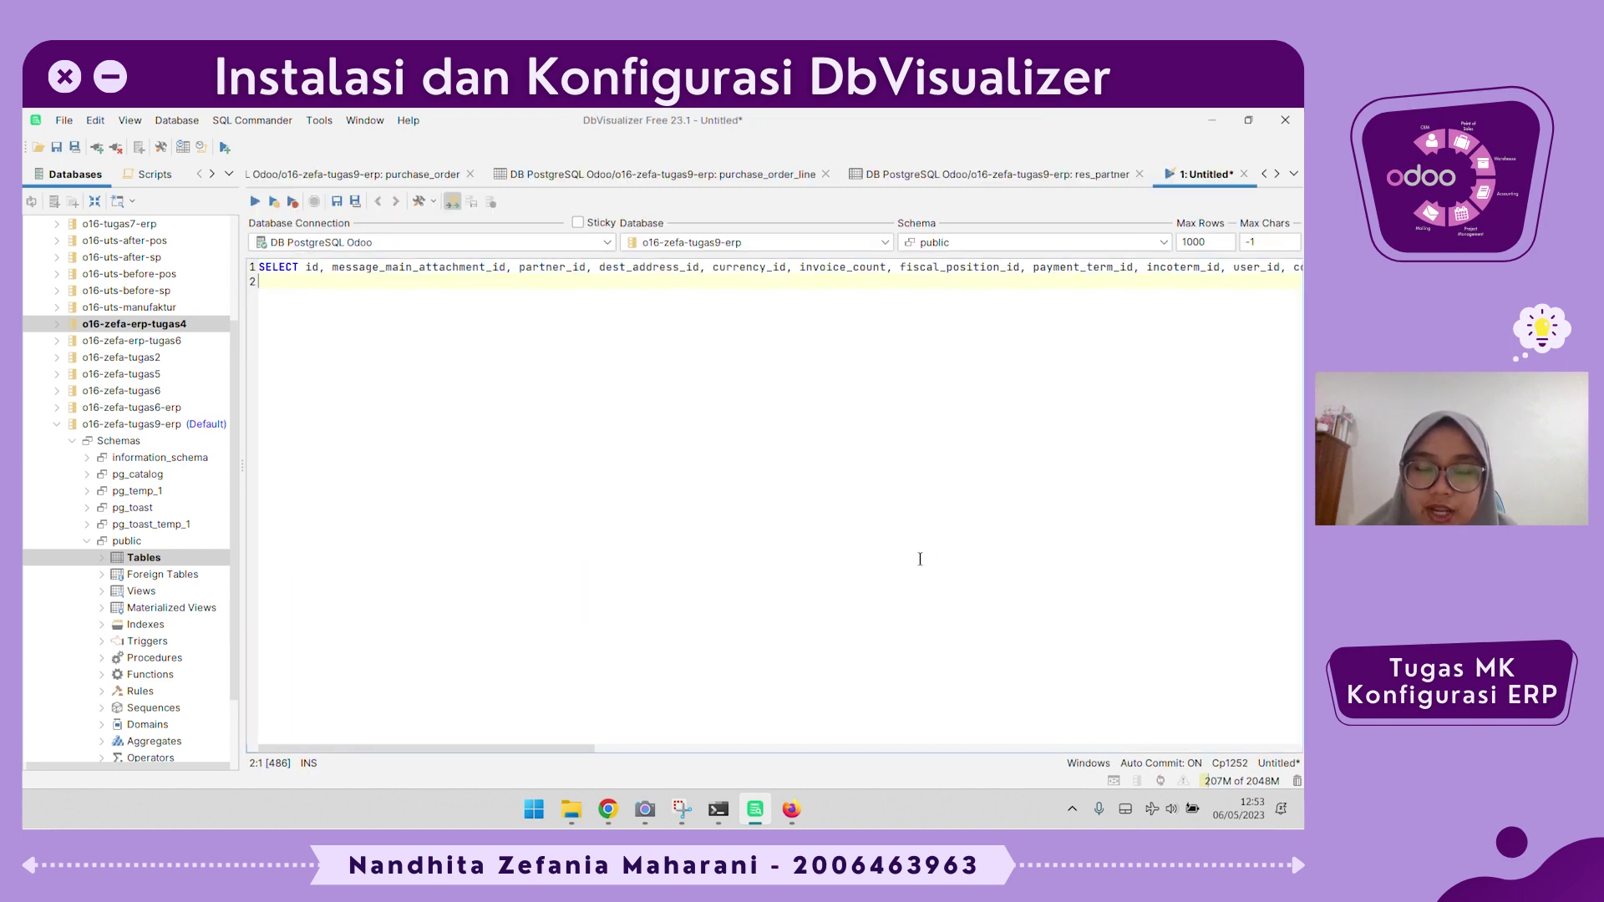
pyautogui.tripleClick(431, 259)
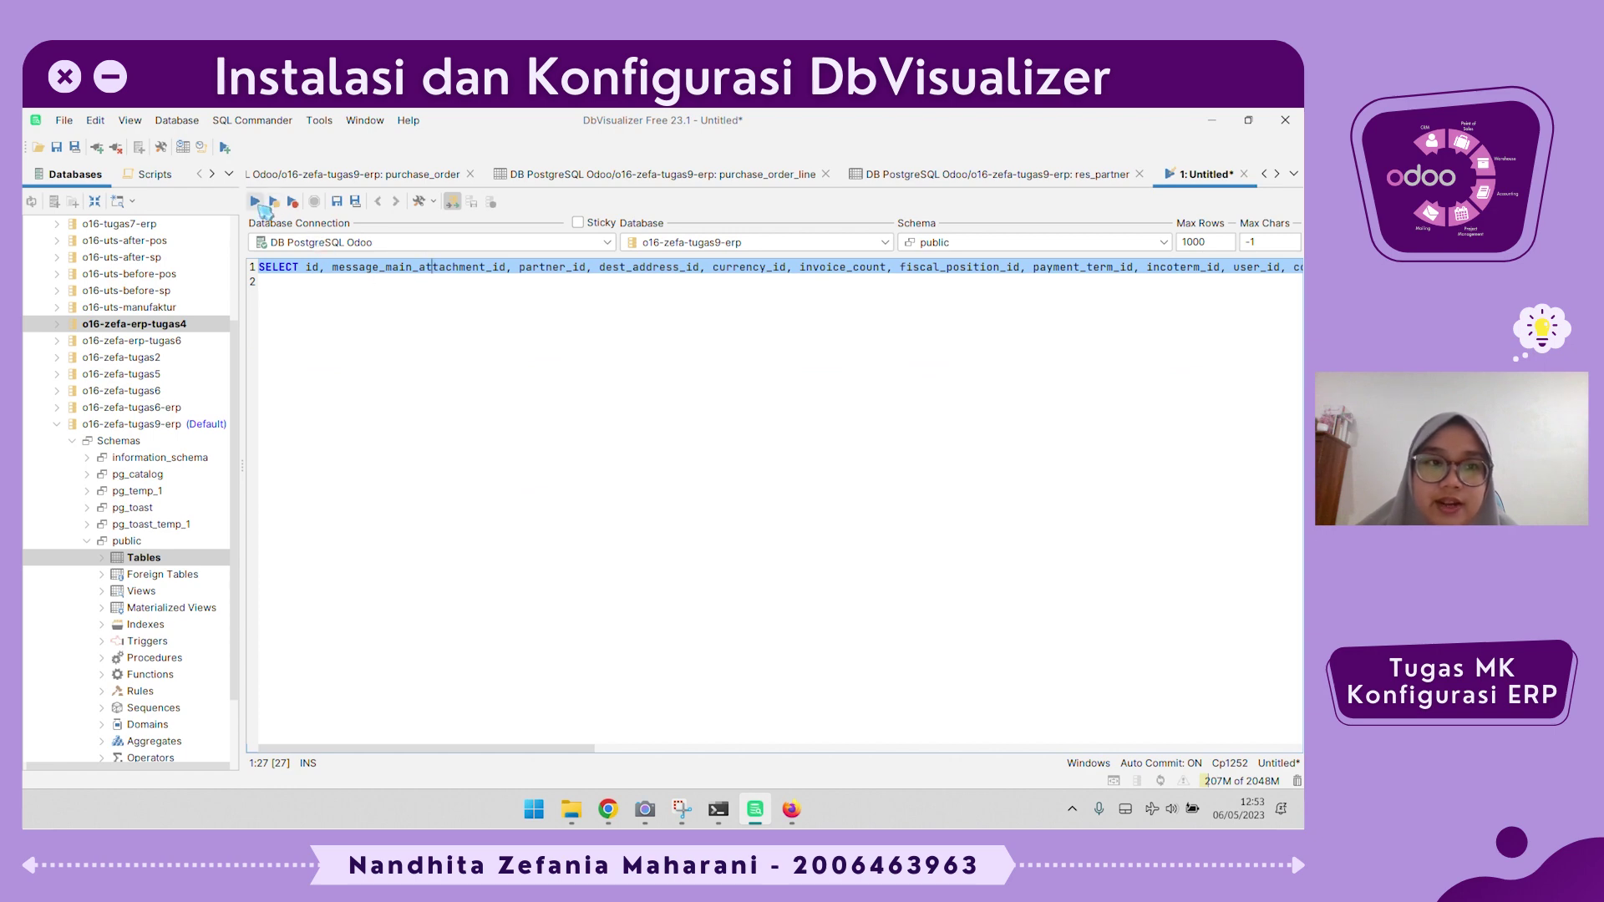
pyautogui.click(256, 203)
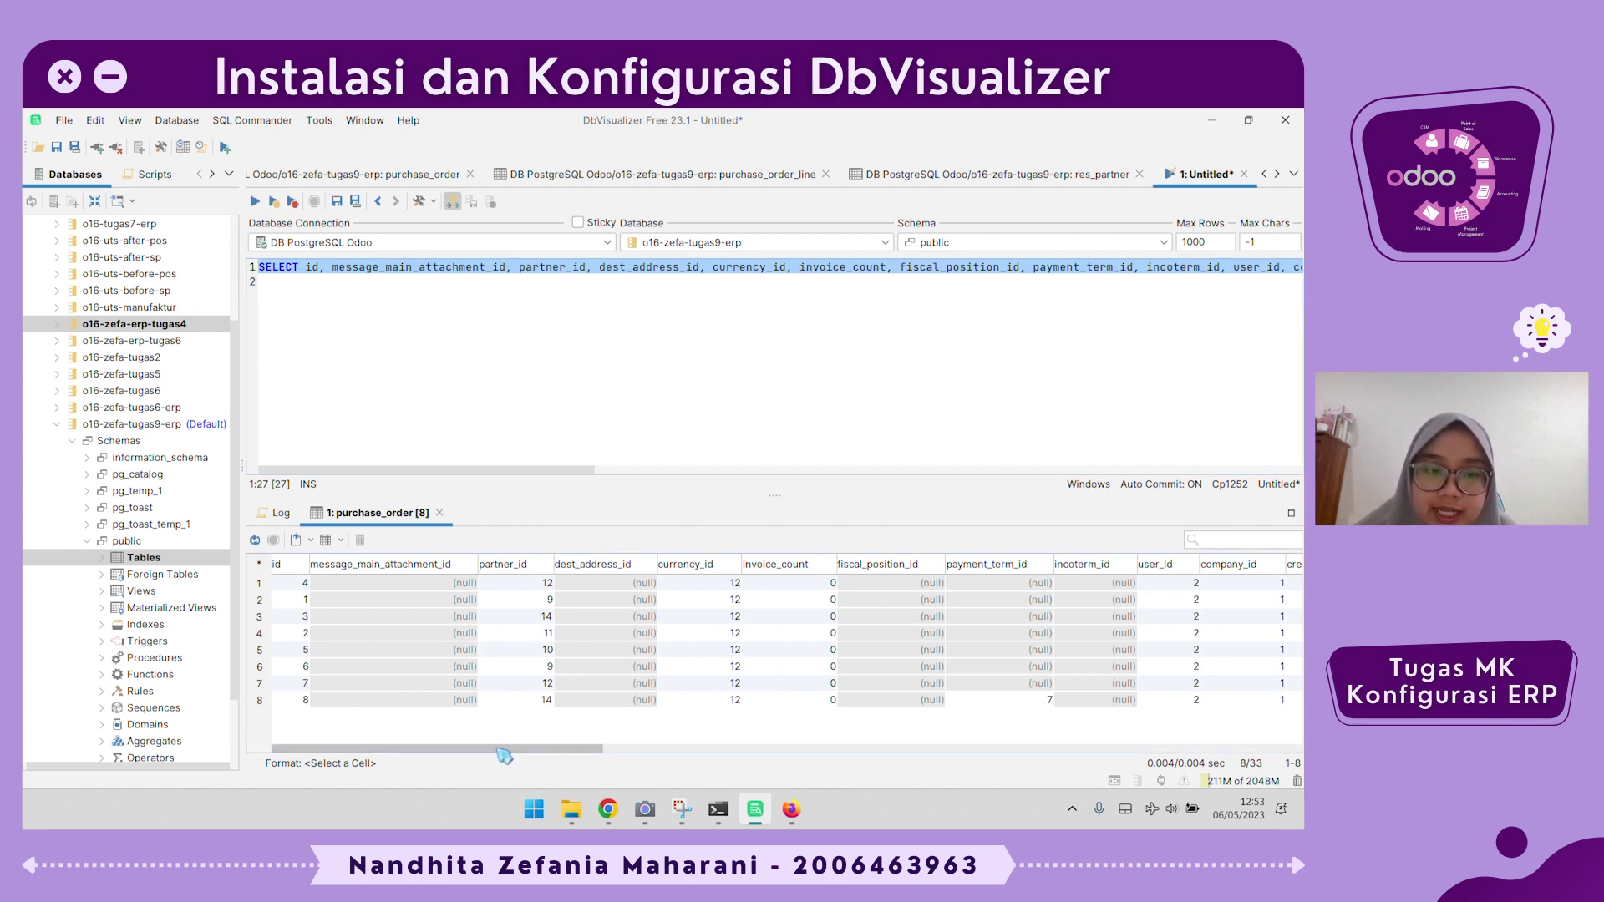
# Look over the purchase_order data and res_partner columns, and review the generated SELECT statement with its result.
pyautogui.click(408, 177)
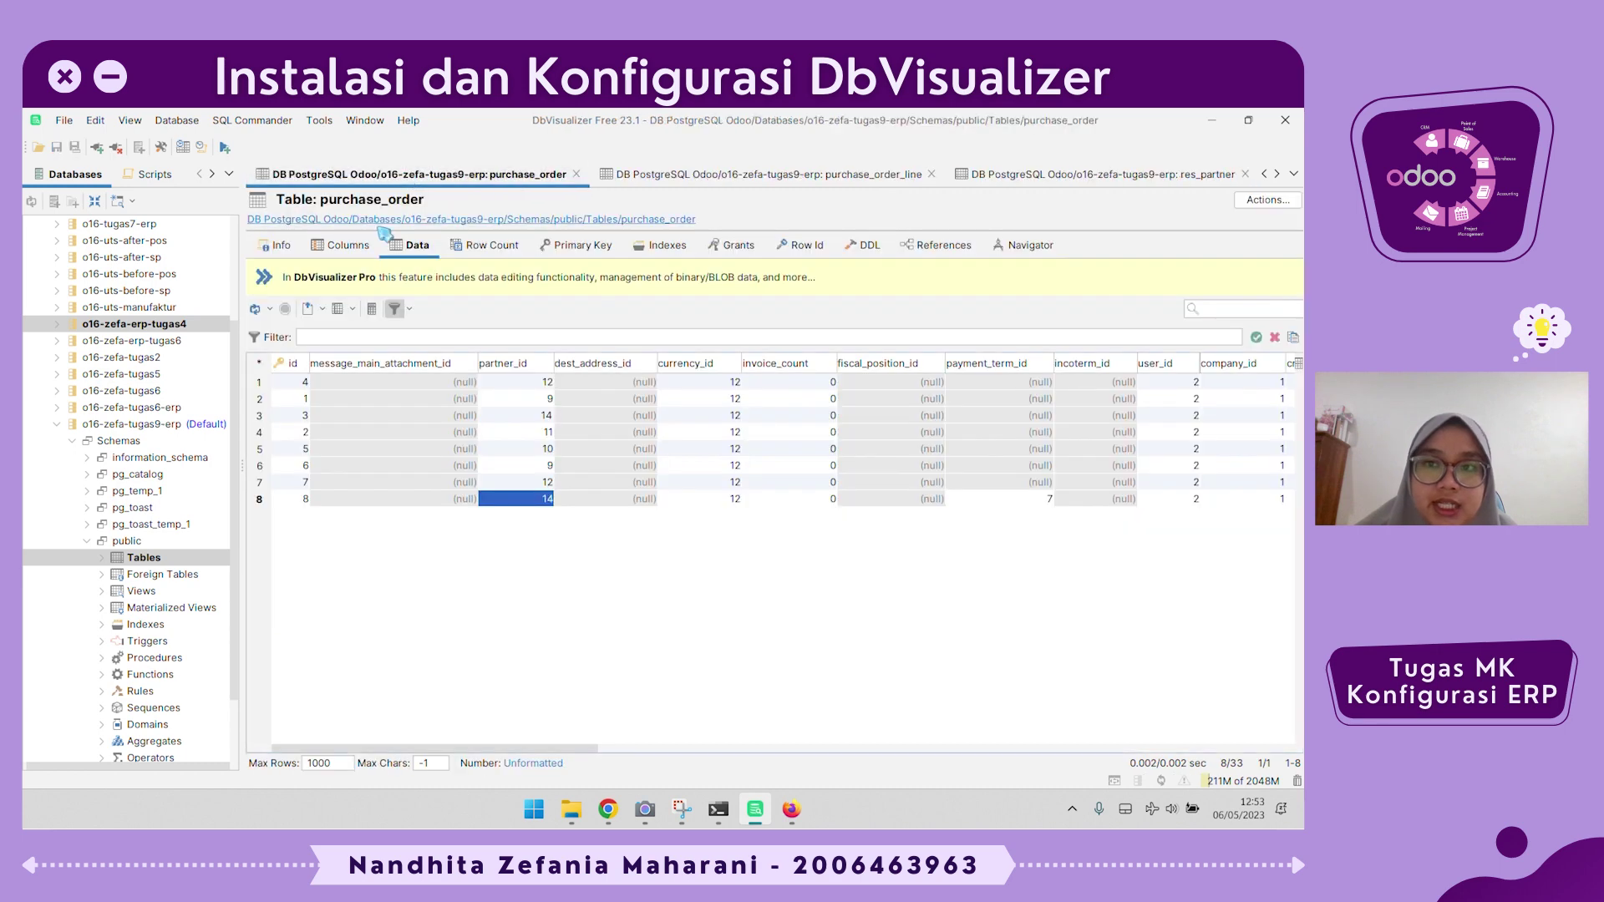
pyautogui.click(994, 175)
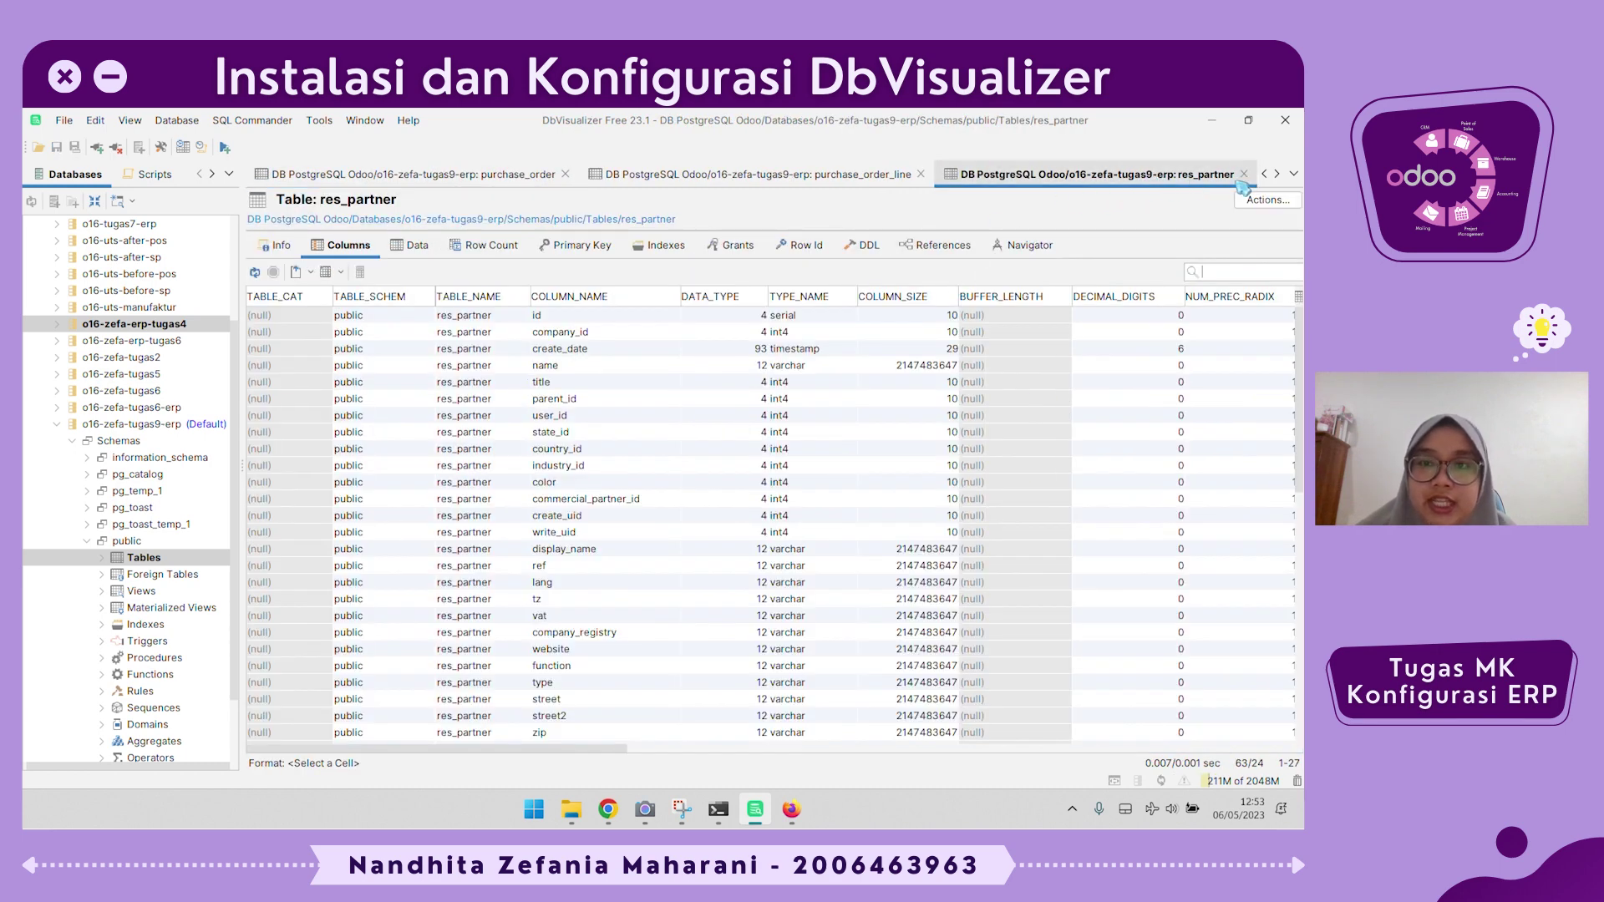
pyautogui.hotkey('ctrl', 't')
pyautogui.click(1180, 177)
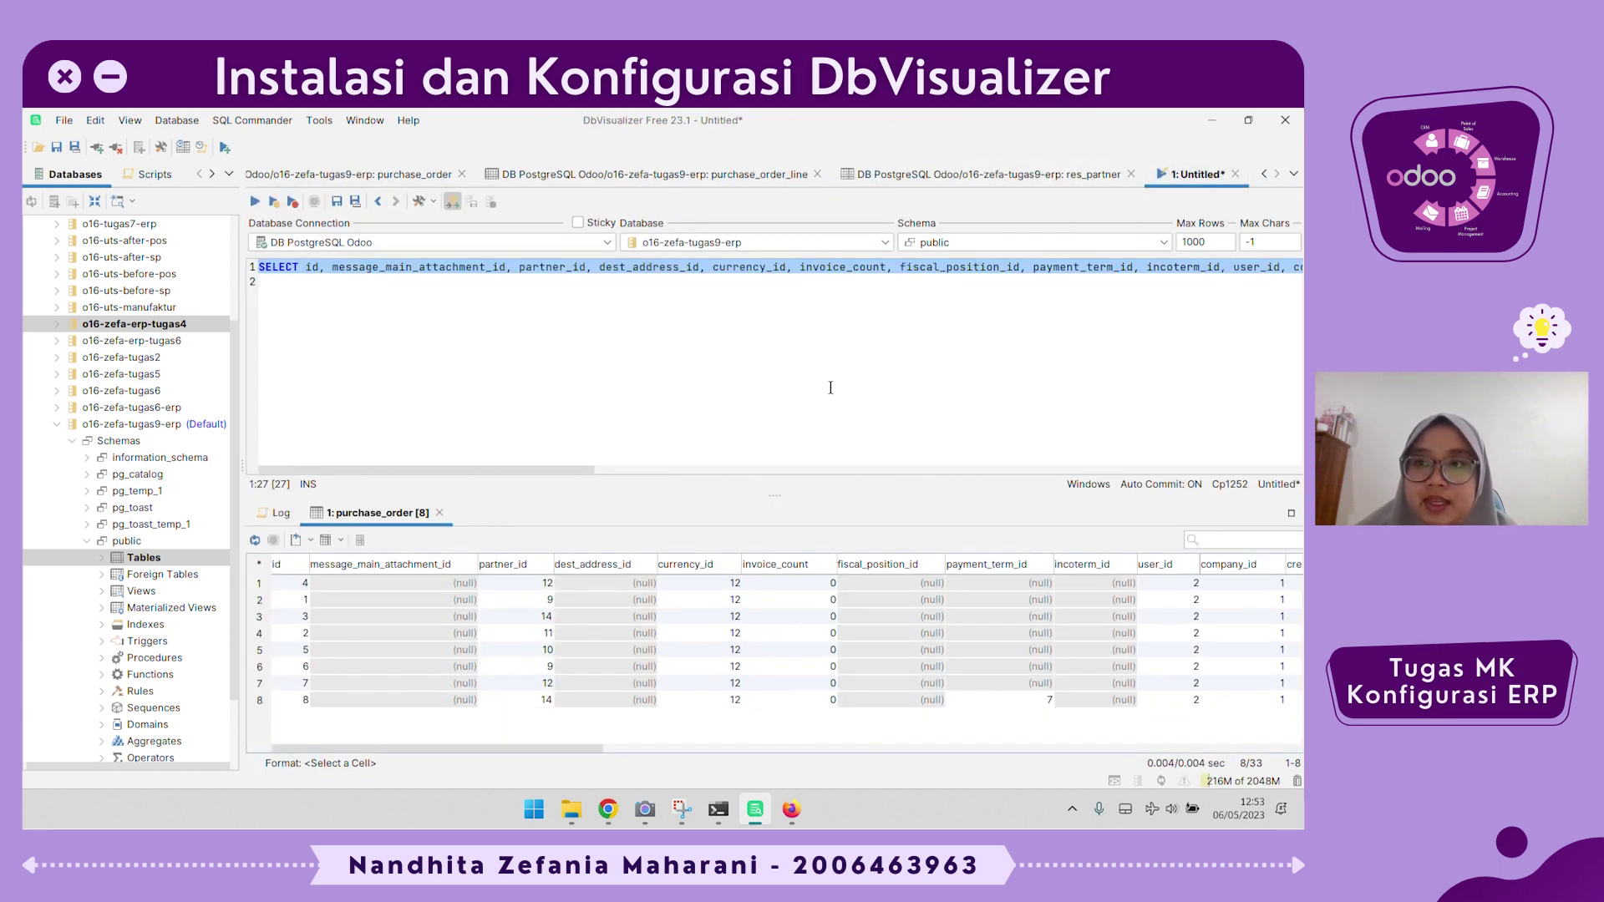
pyautogui.click(753, 311)
pyautogui.hscroll(2, 750, 330)
pyautogui.hscroll(-2, 745, 359)
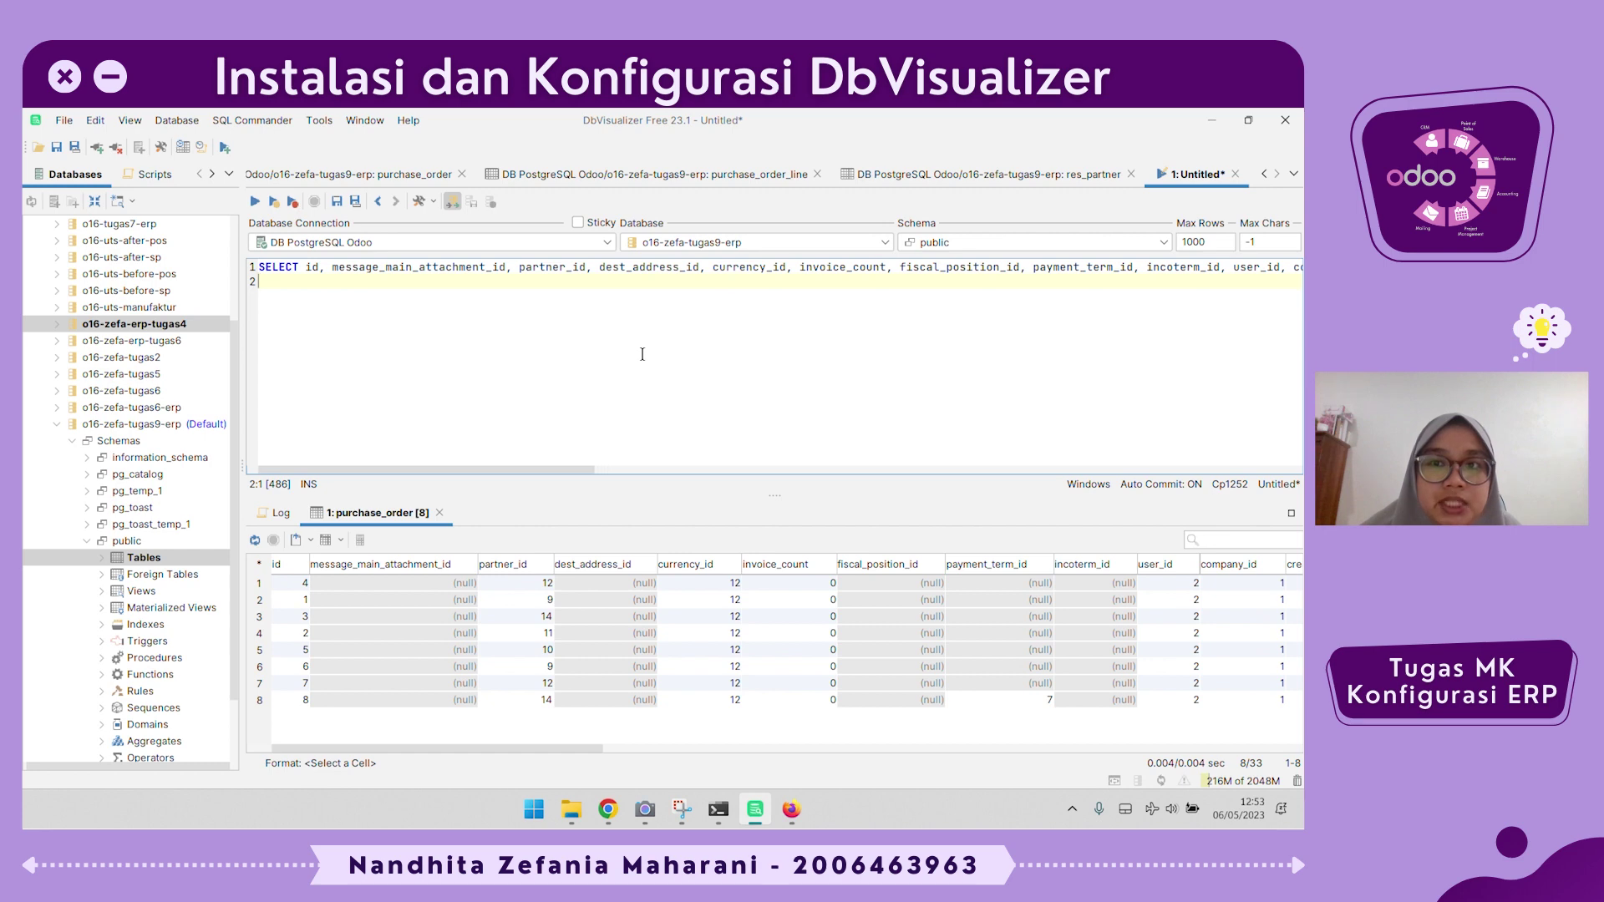
# Return to the purchase_order table and show the actions available for it.
pyautogui.click(351, 174)
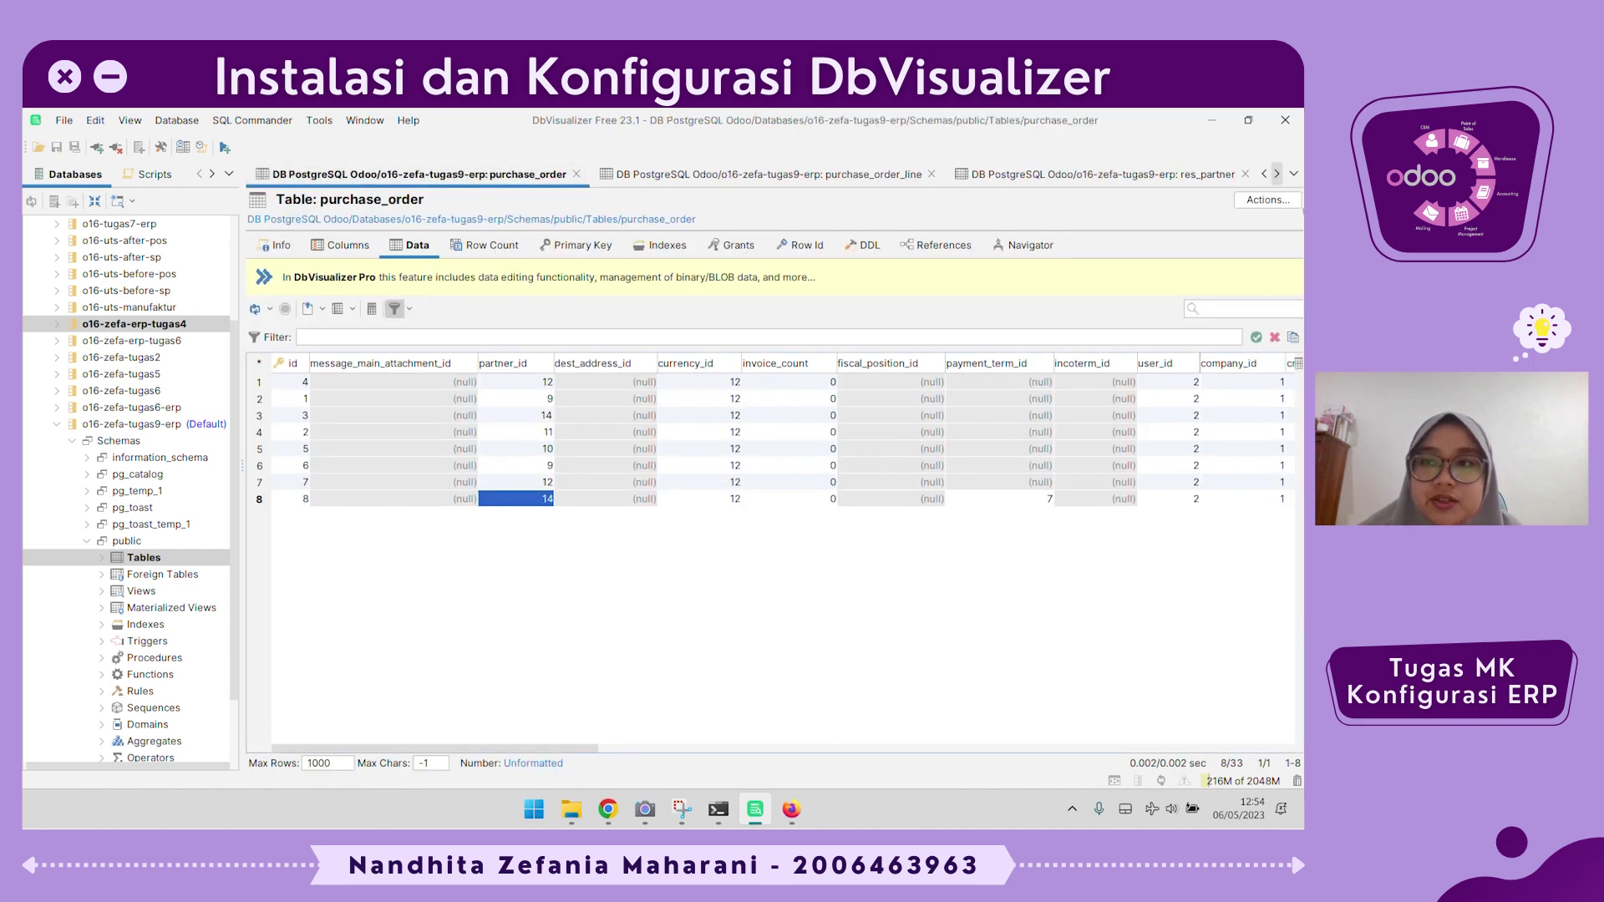
pyautogui.click(1291, 201)
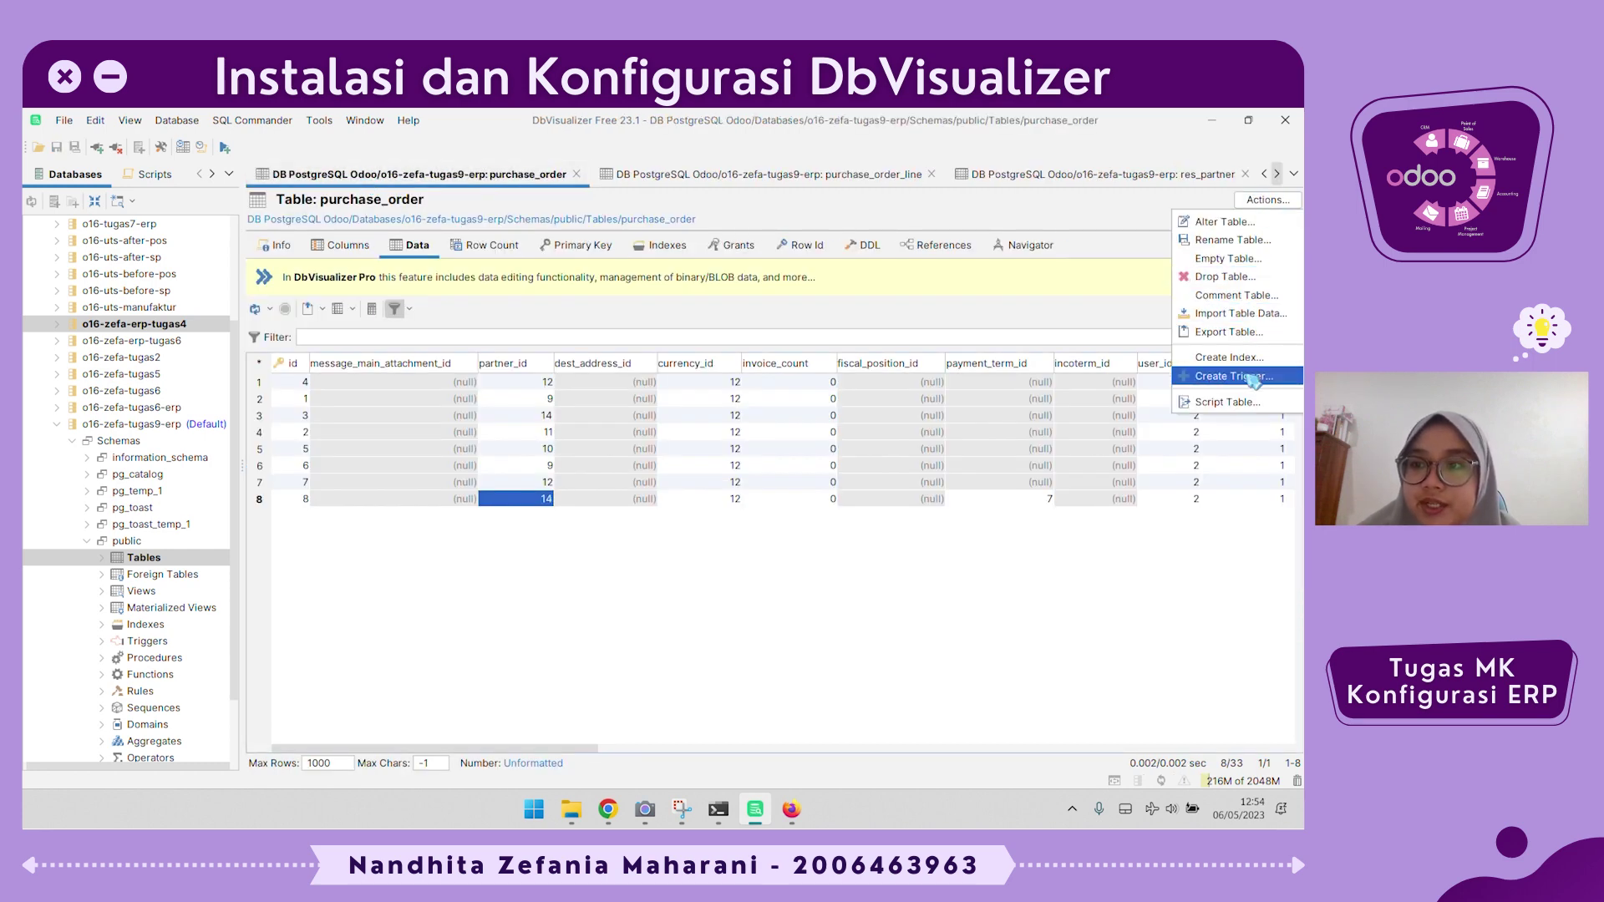